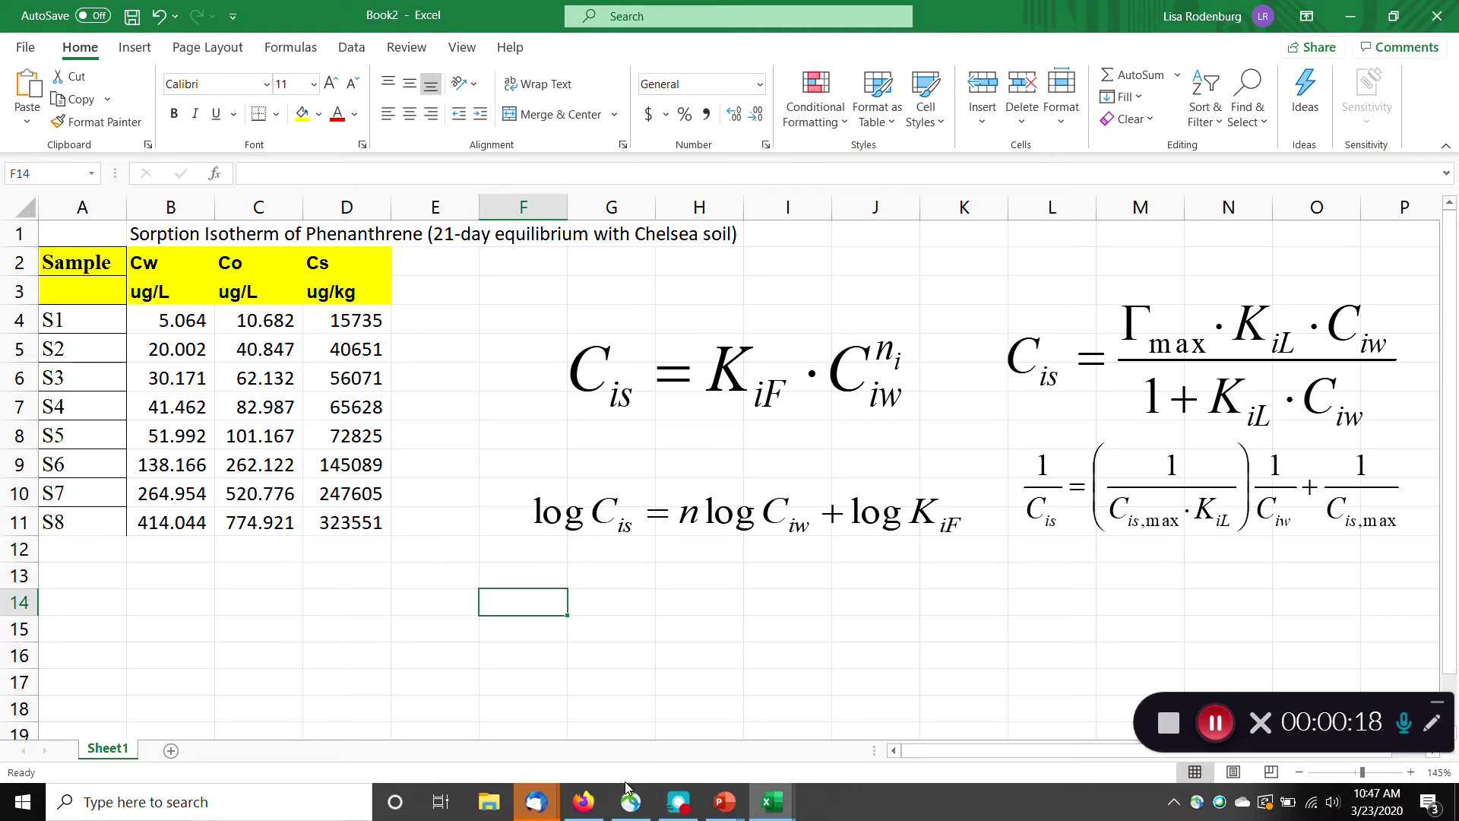
Review the Sakai practice problem list in Firefox and the solved sorption isotherm sheet in Excel, returning to Book2.
click(584, 802)
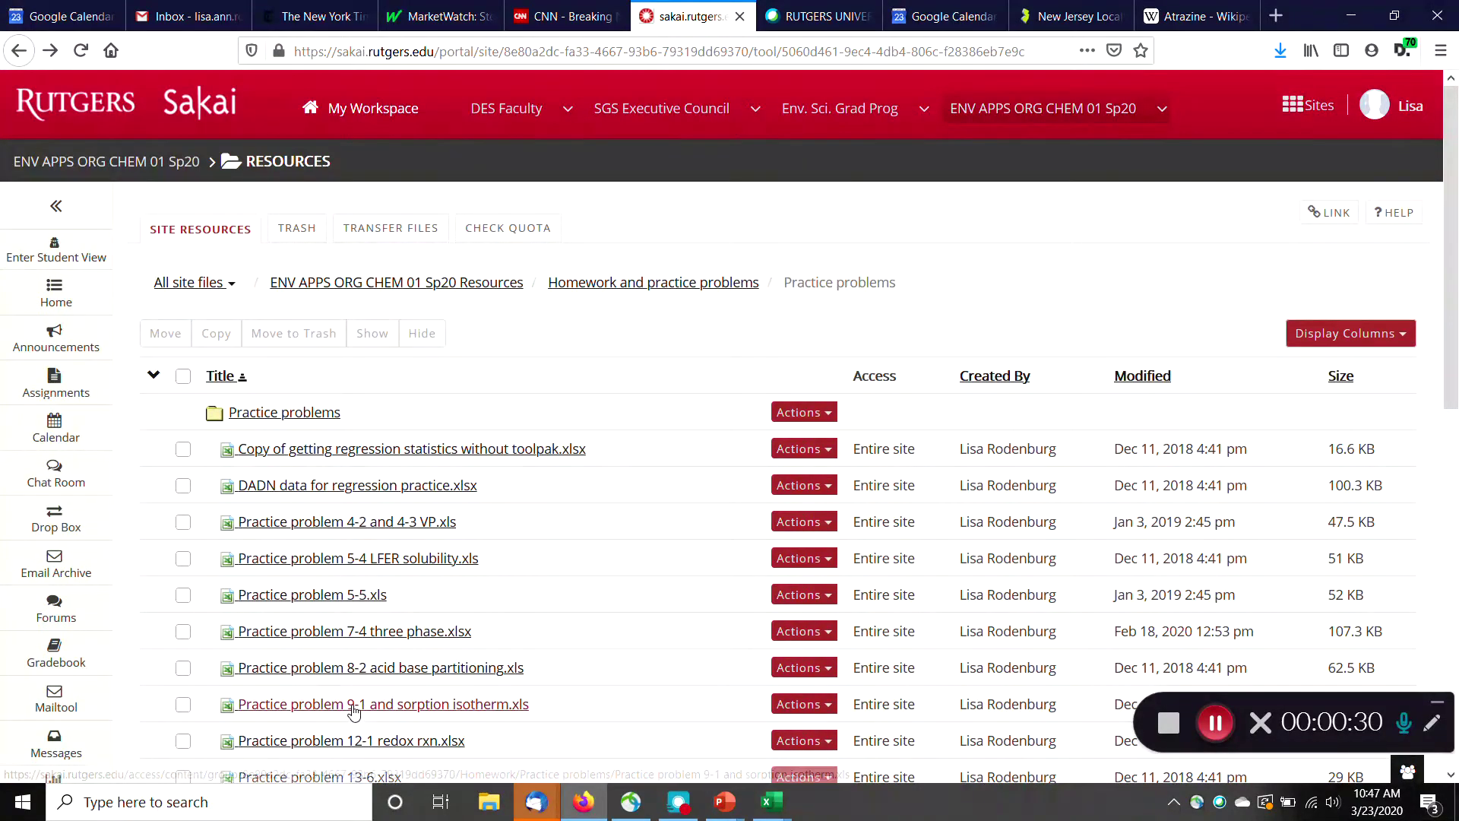
click(770, 805)
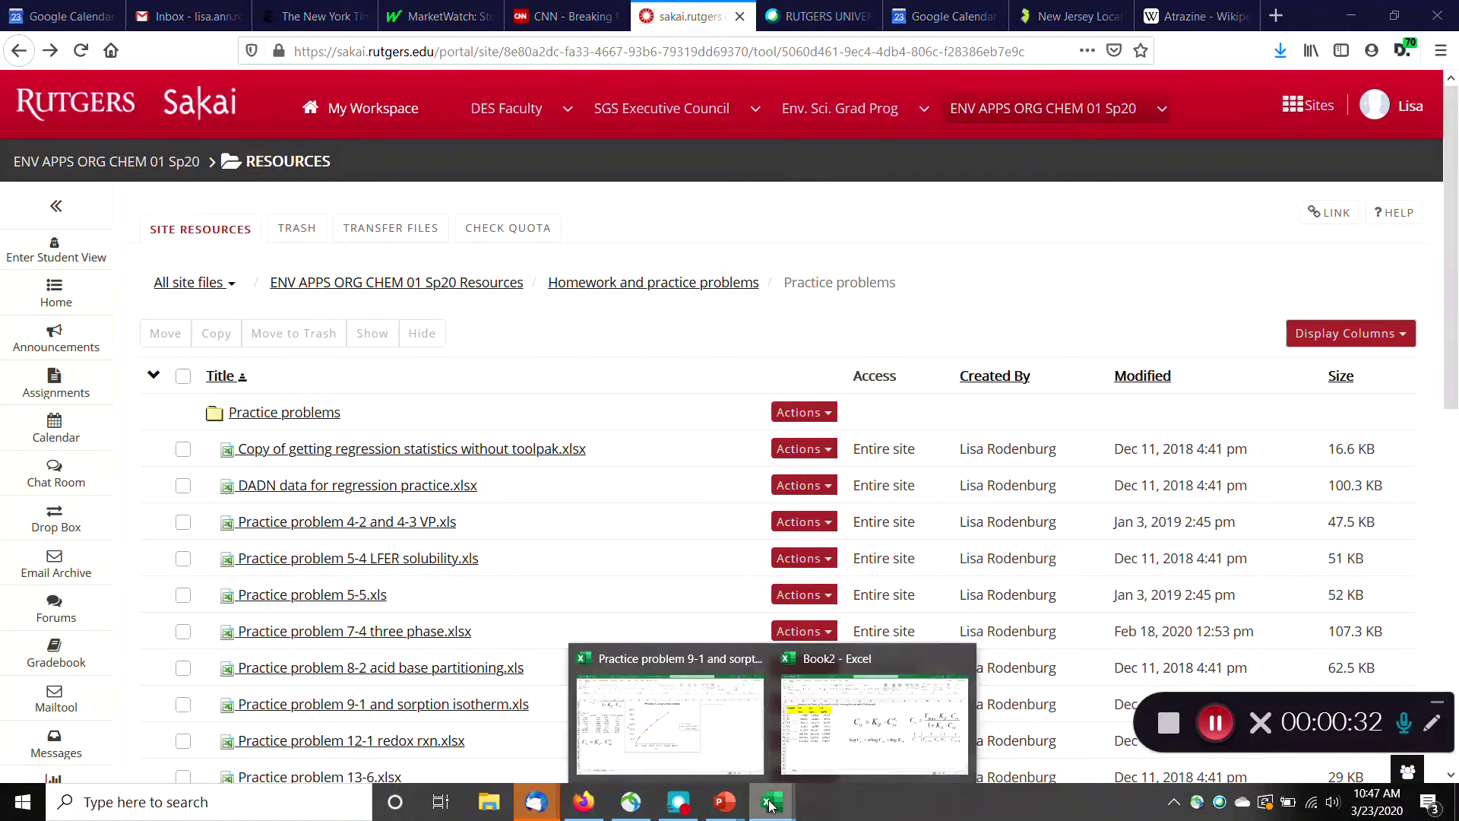
click(714, 730)
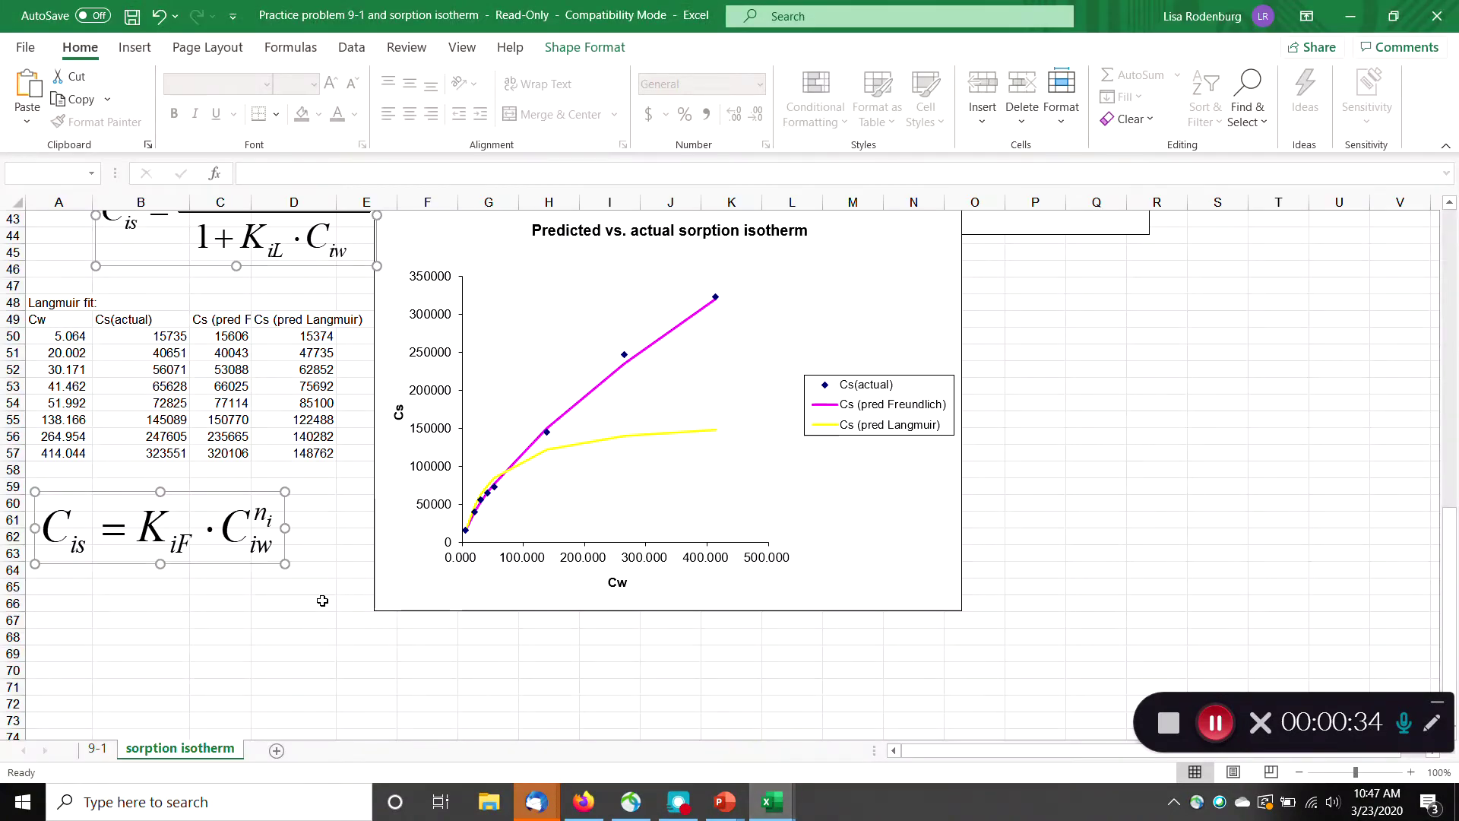
scroll(367, 530, up, 14)
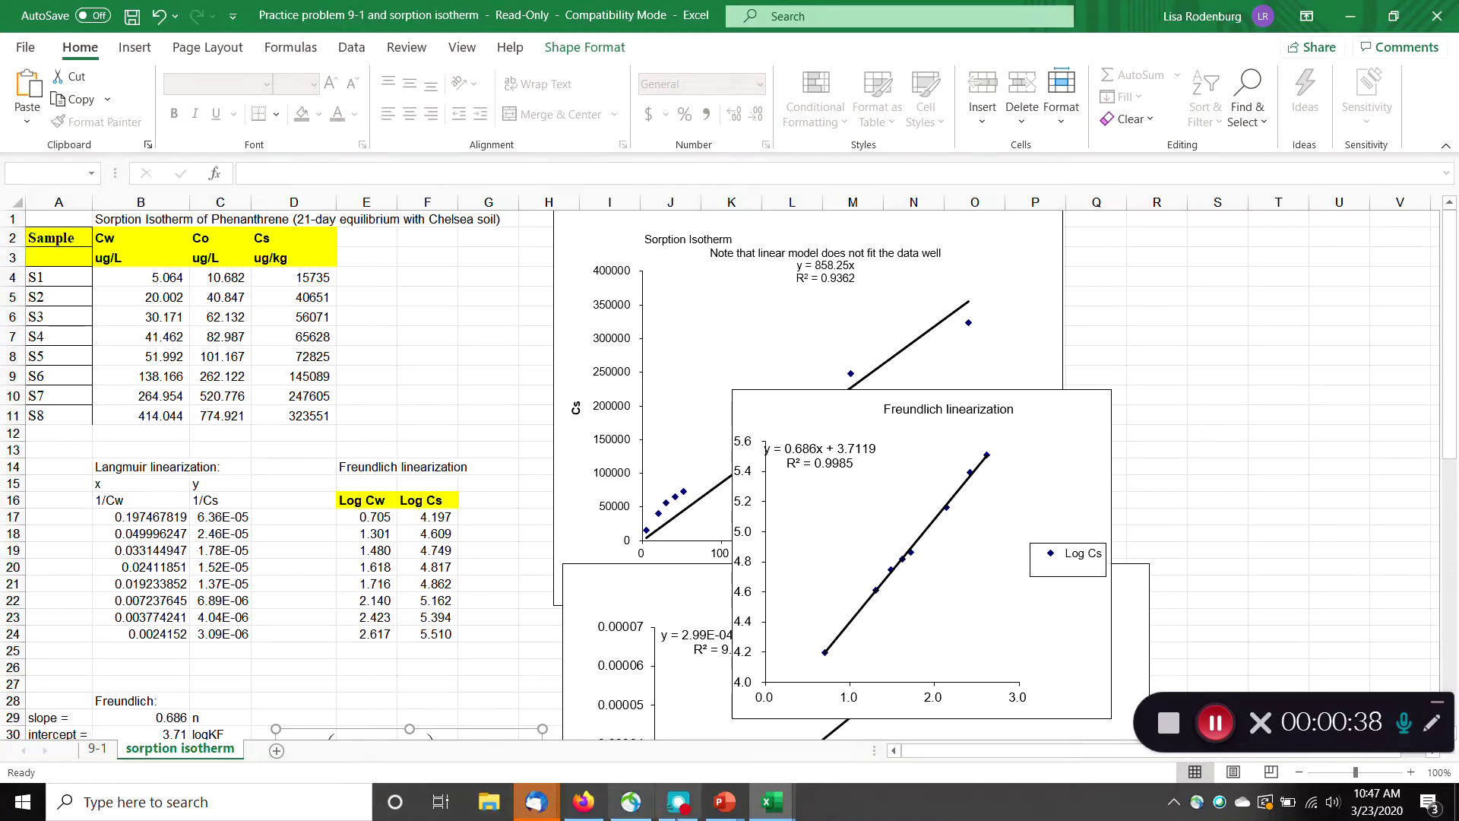
click(784, 809)
click(798, 707)
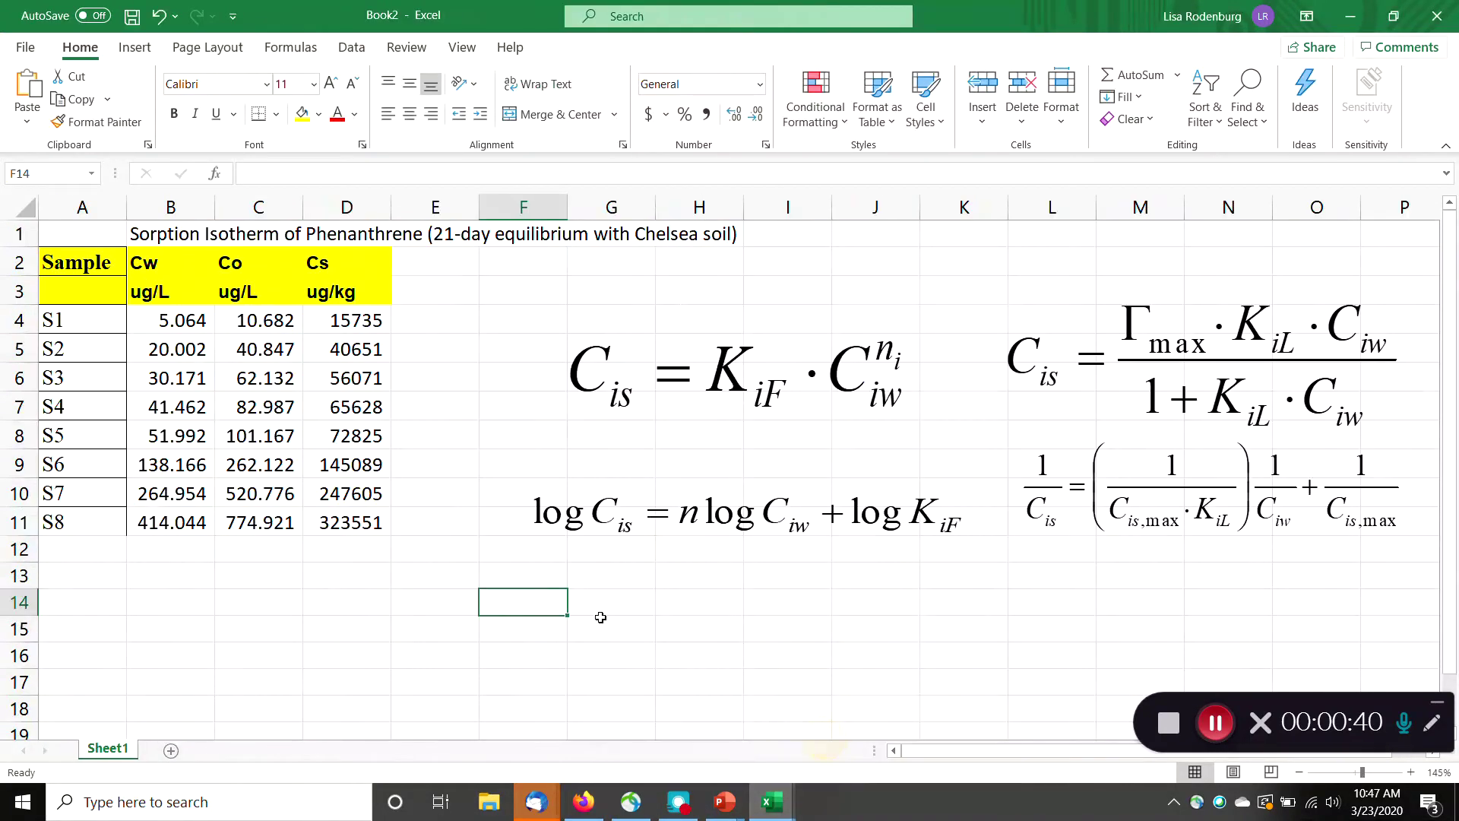
Examine the worksheet title in B1, highlighting the soil name and the equilibrium time without changing the text.
click(91, 607)
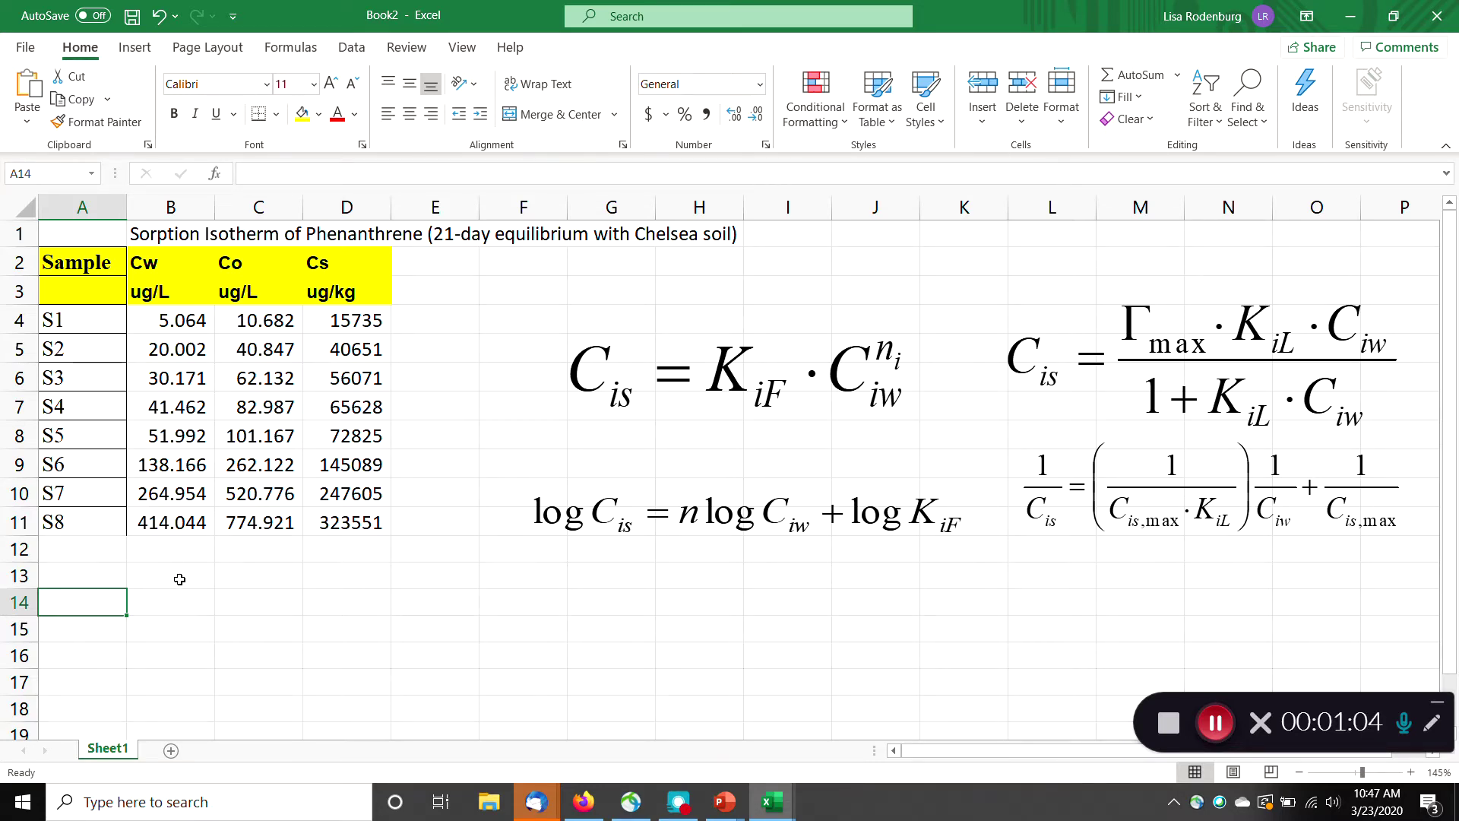
click(158, 580)
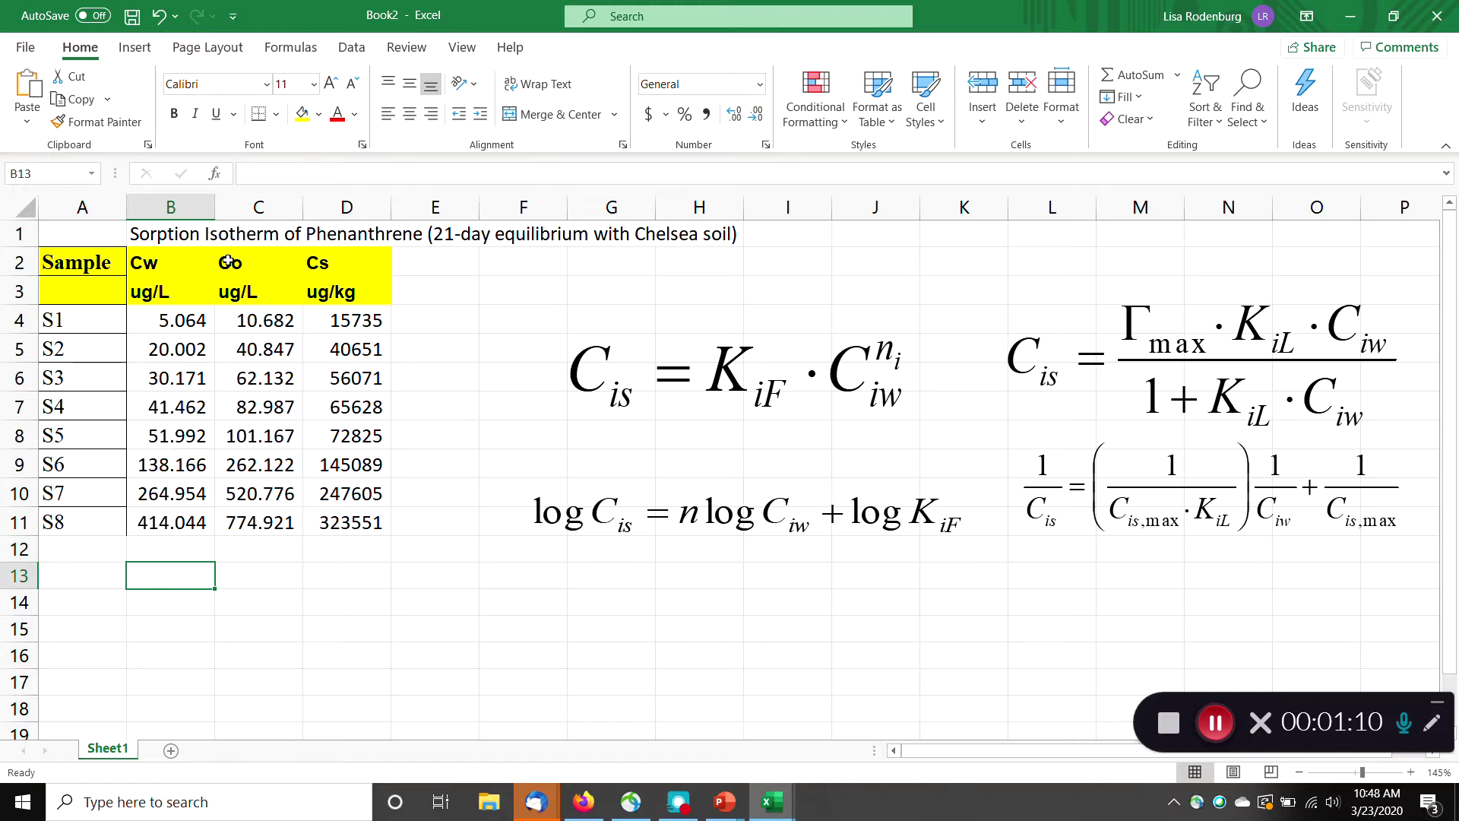
click(168, 232)
drag(583, 173, 633, 173)
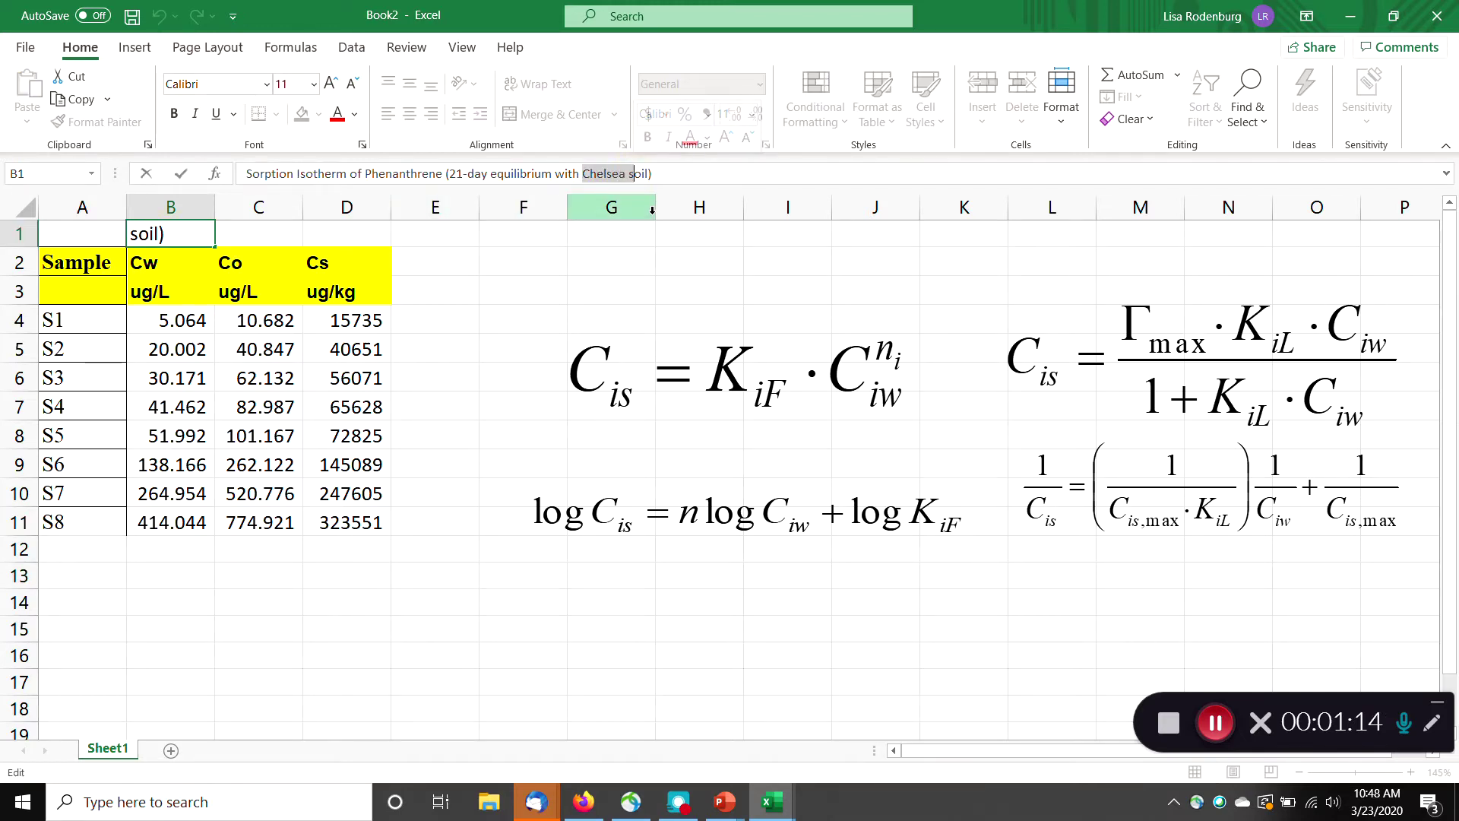
key(Return)
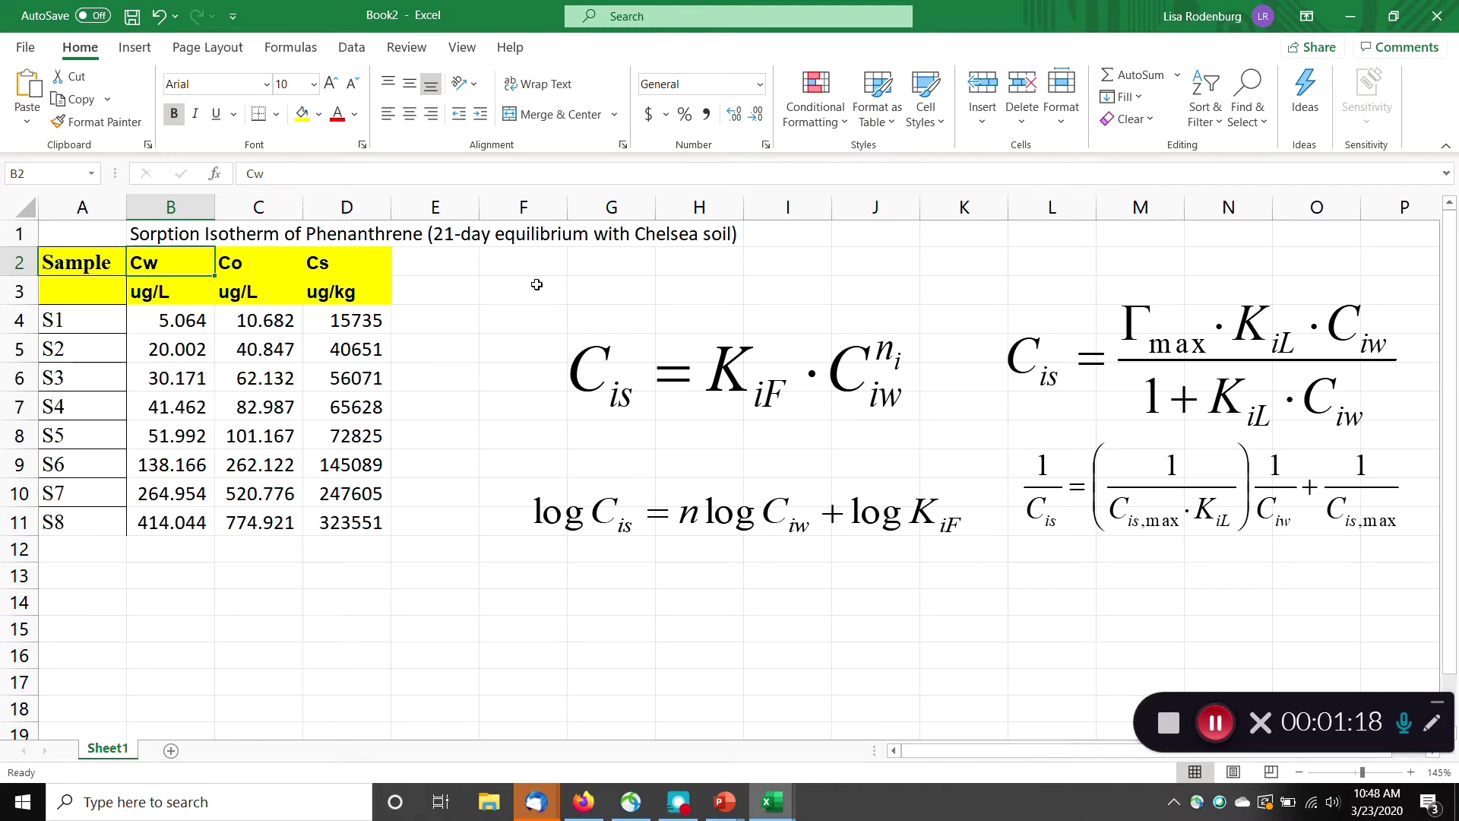
click(204, 235)
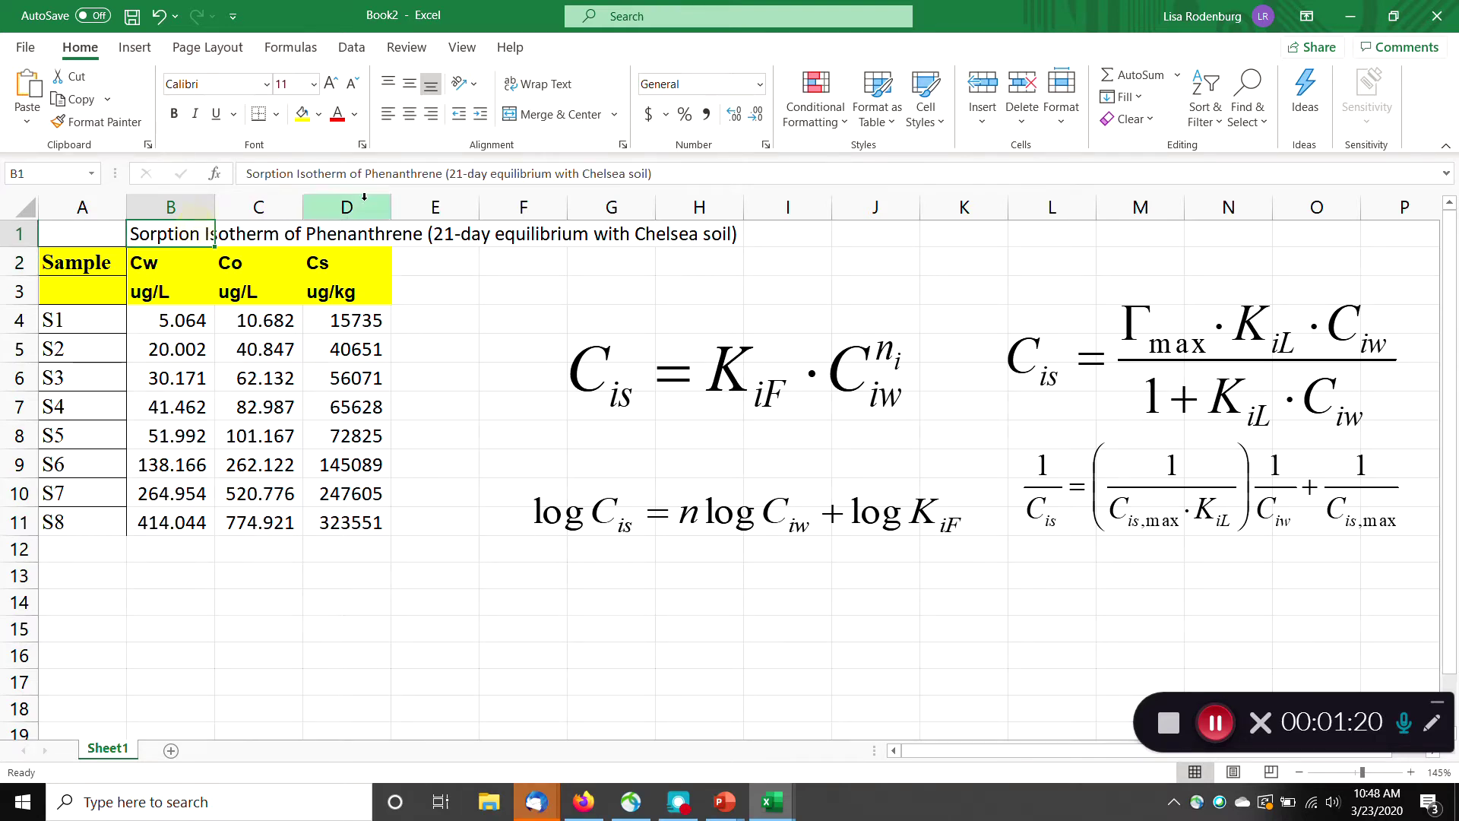
drag(446, 174, 490, 174)
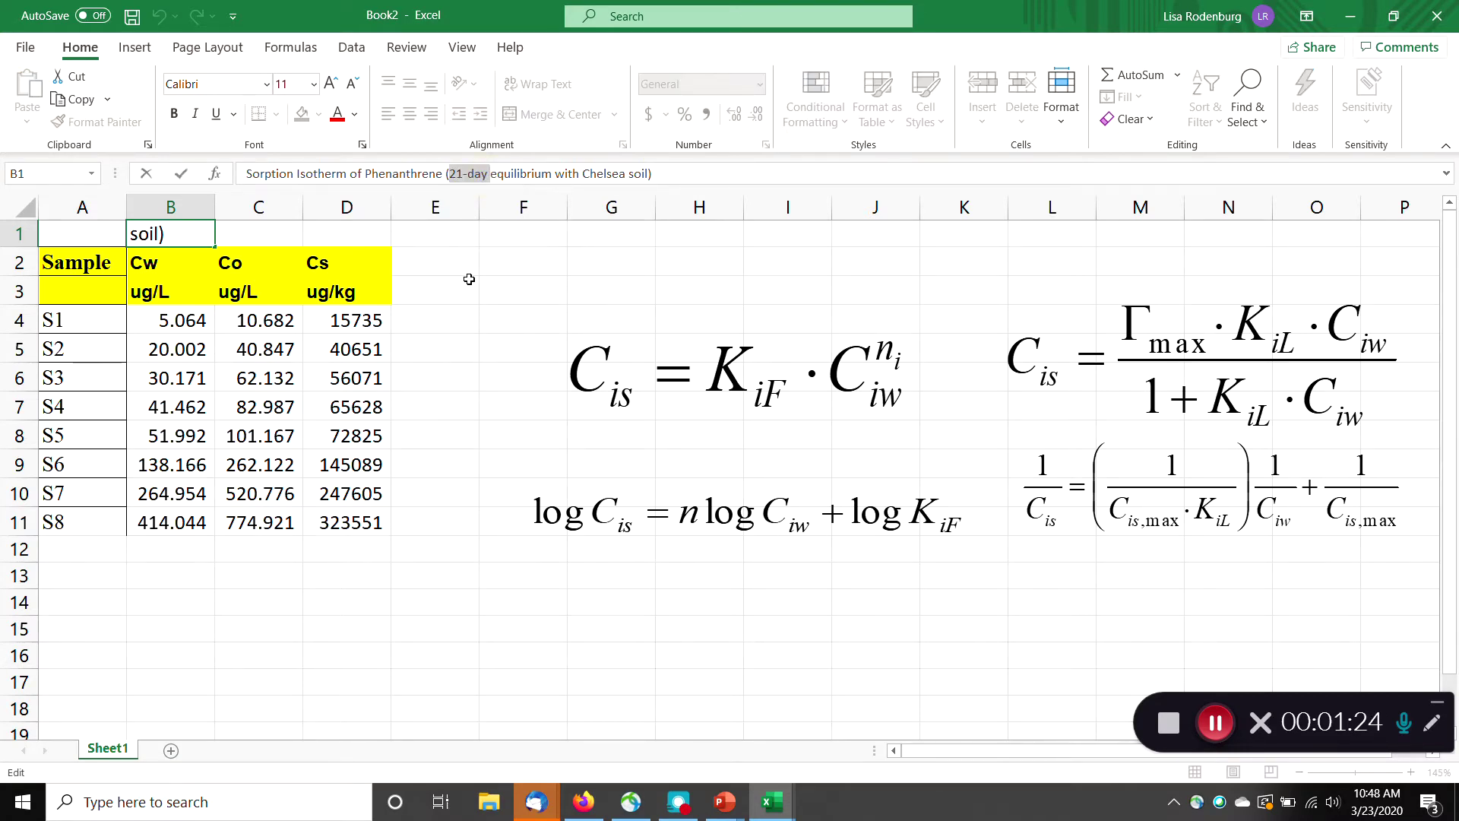
key(Return)
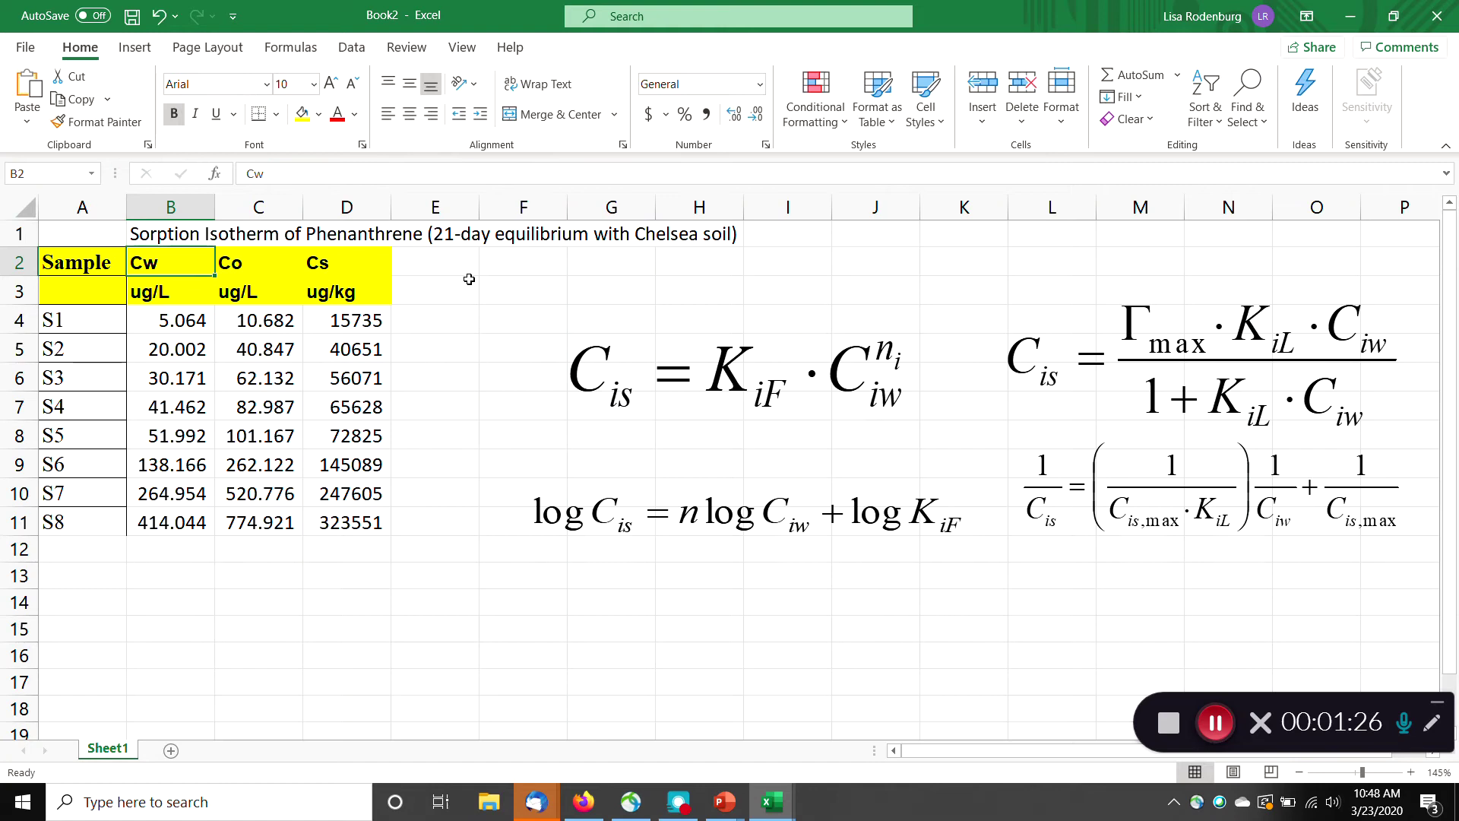
click(468, 317)
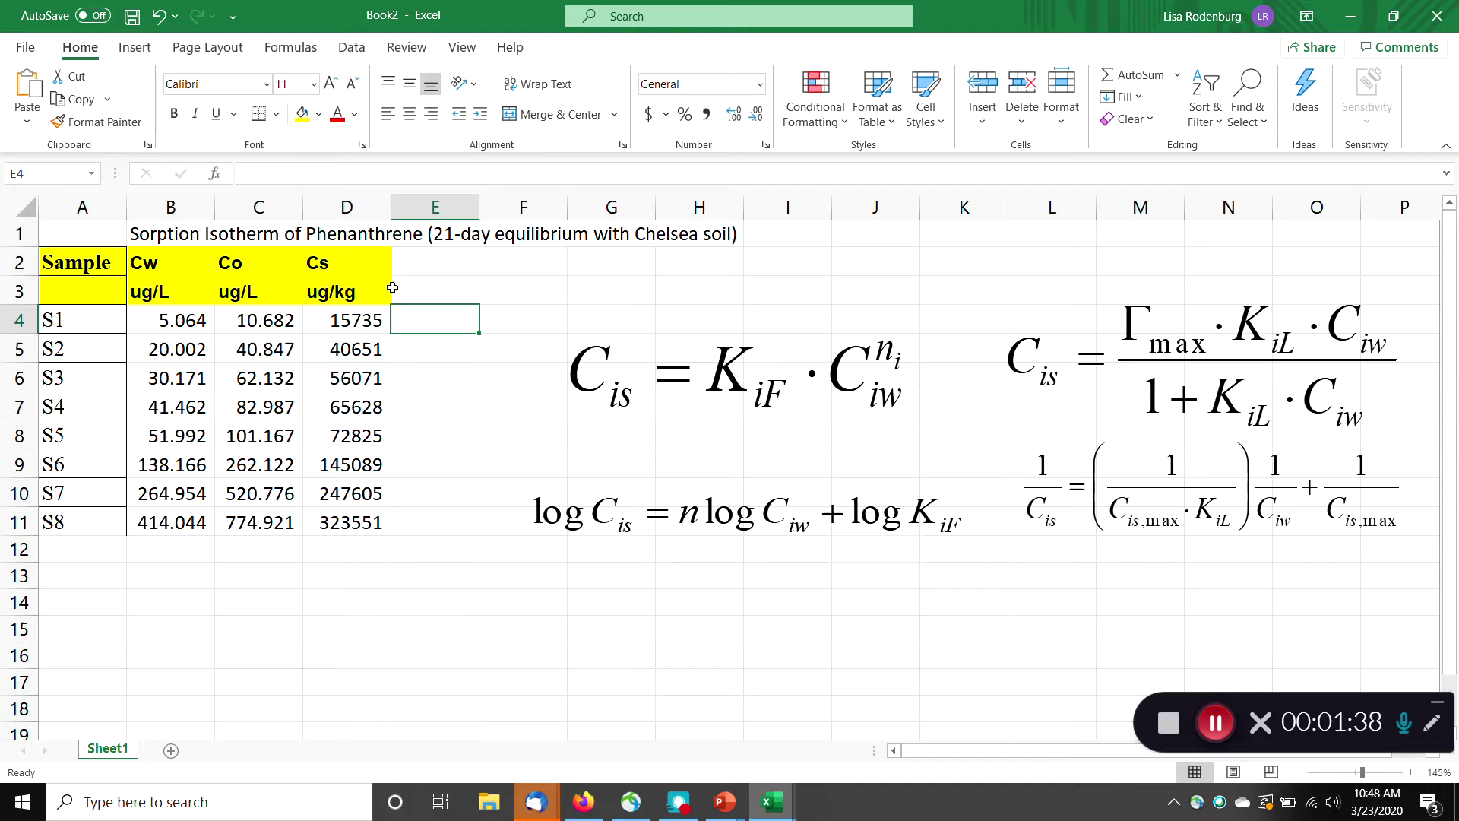
Examine the Co, Cw and Cs data columns and their units in the phenanthrene table.
drag(272, 266, 256, 524)
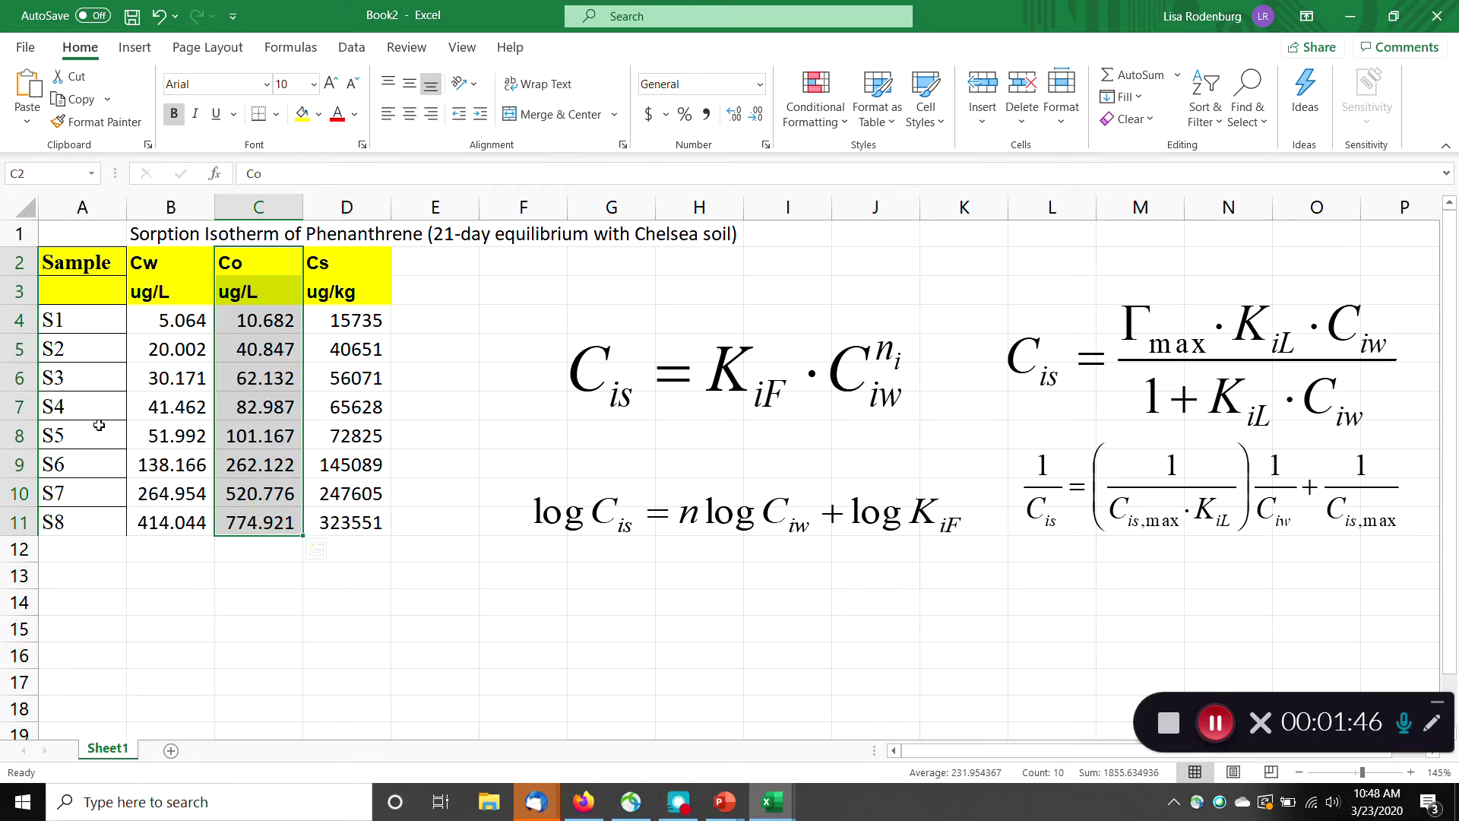
drag(177, 268, 182, 524)
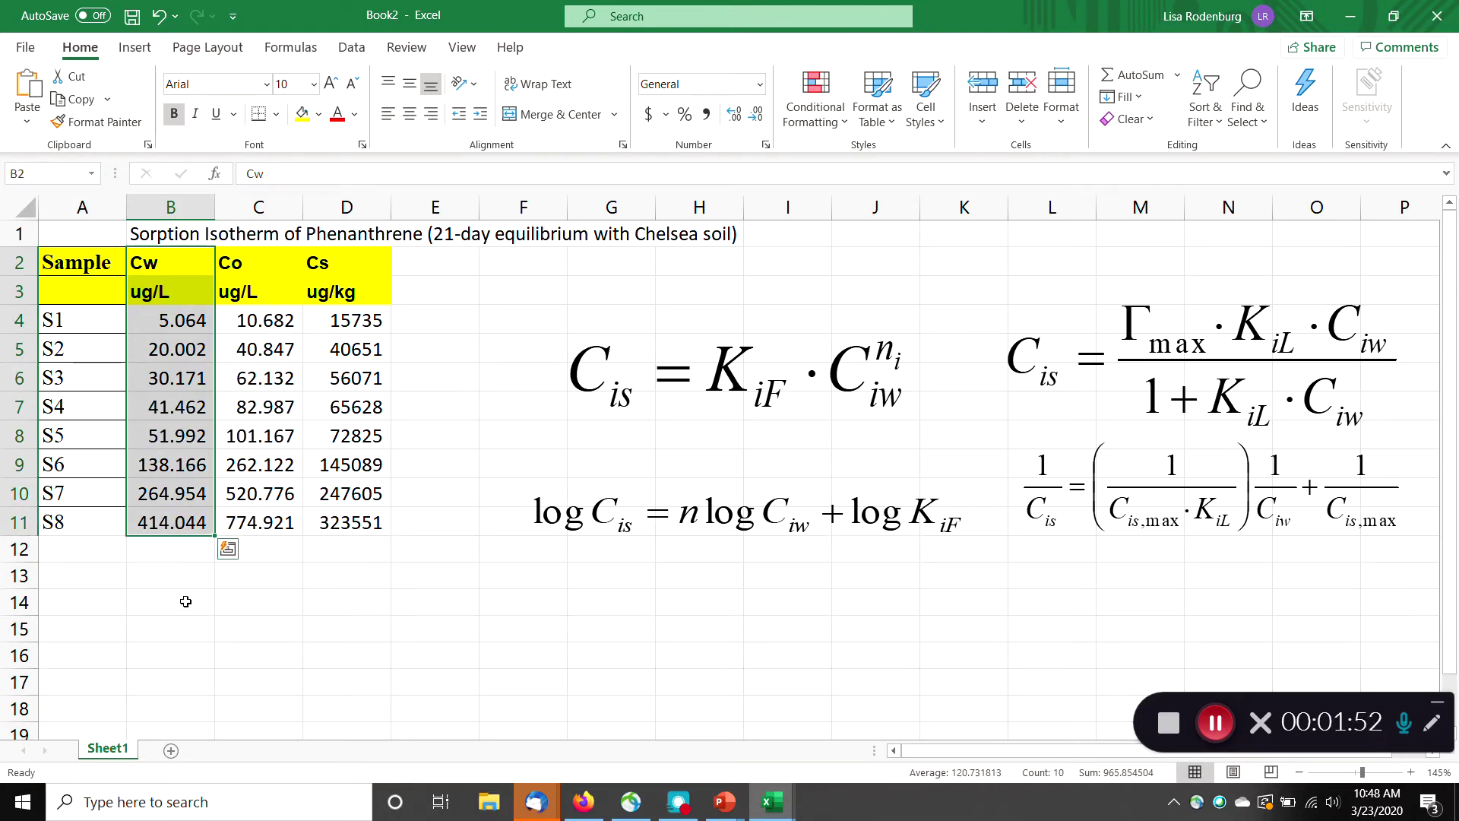
drag(228, 266, 263, 521)
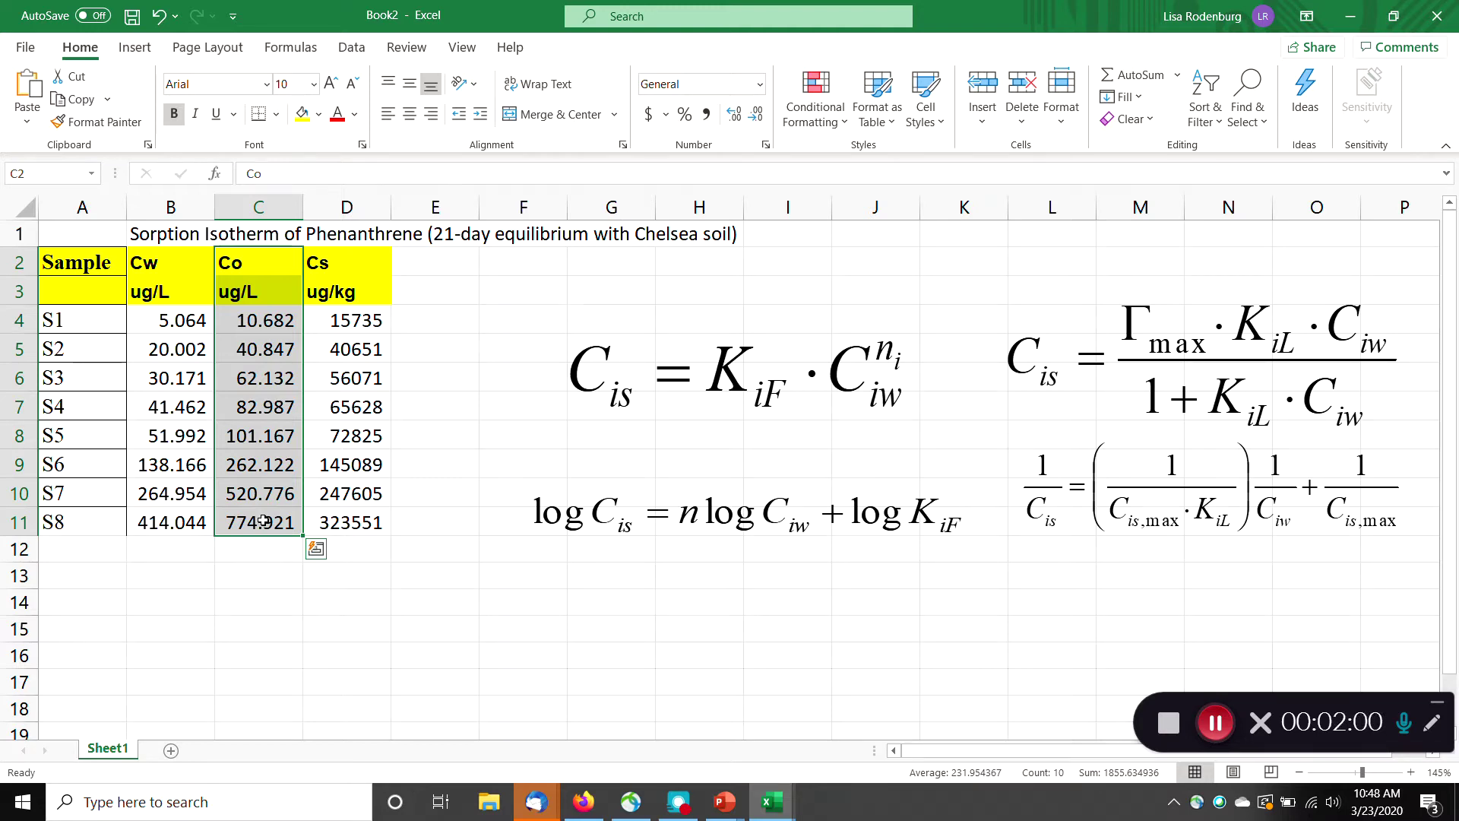
drag(351, 291, 363, 522)
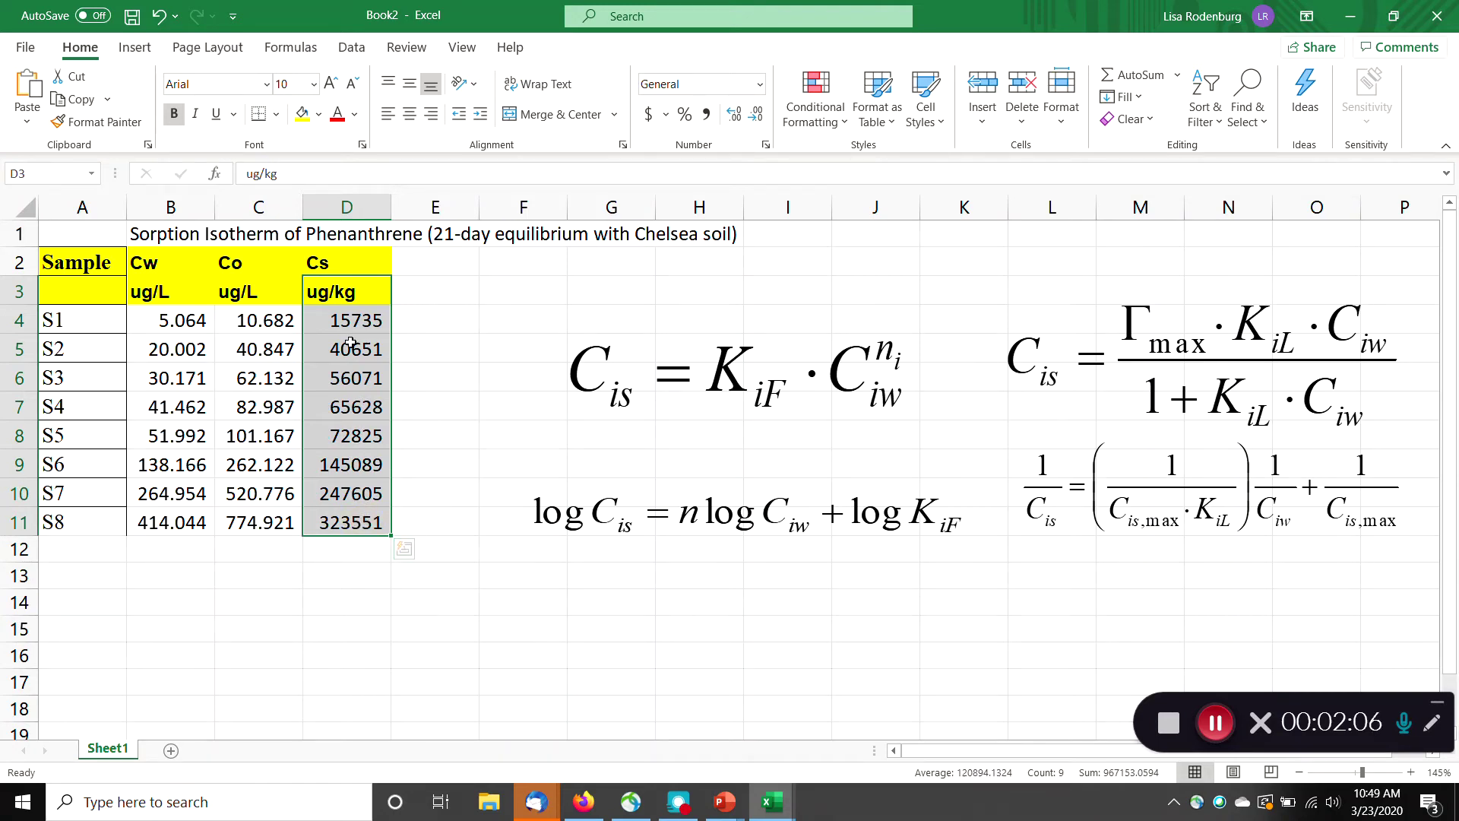
drag(357, 272, 346, 522)
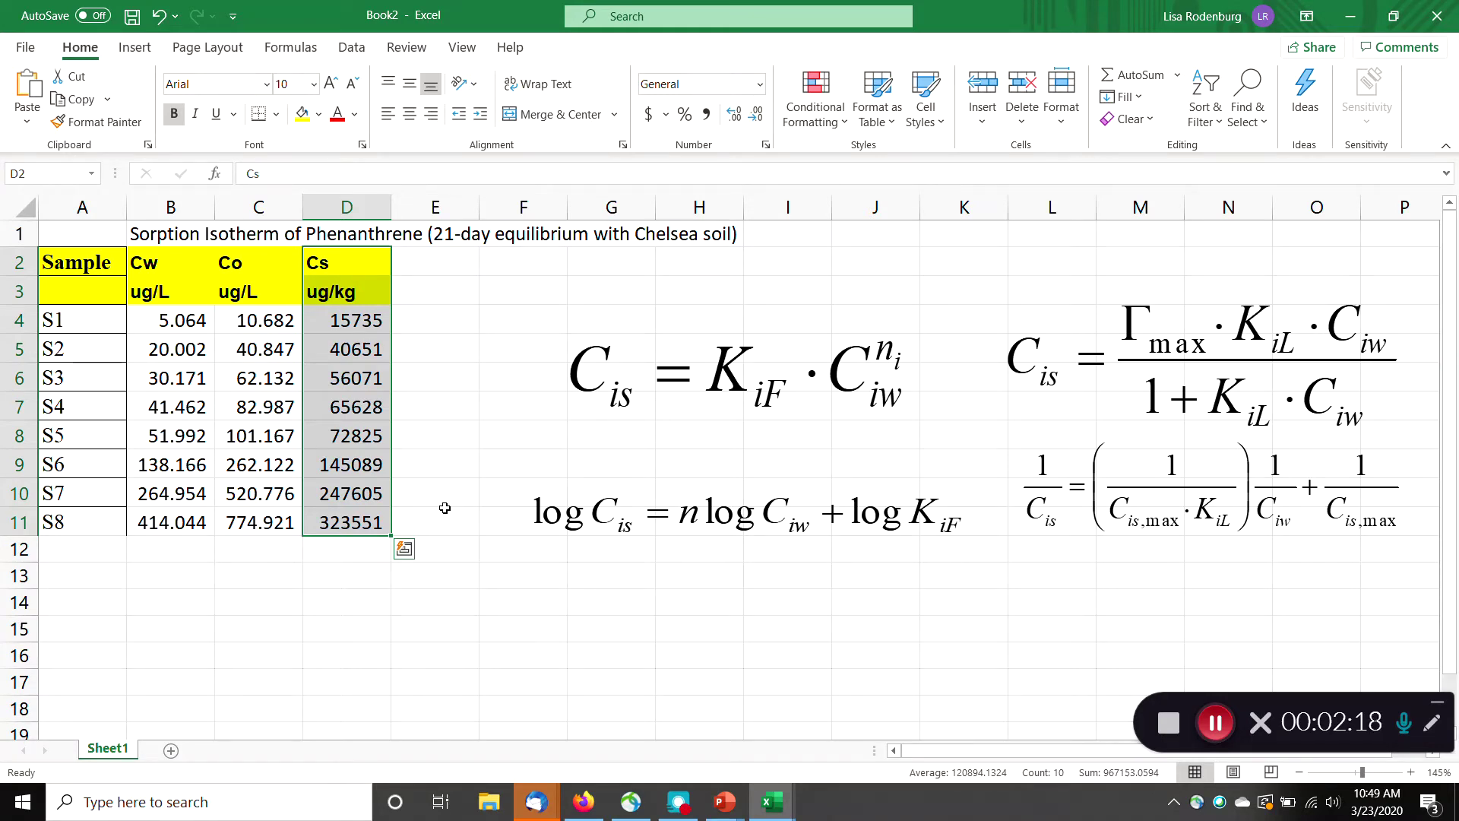
click(508, 423)
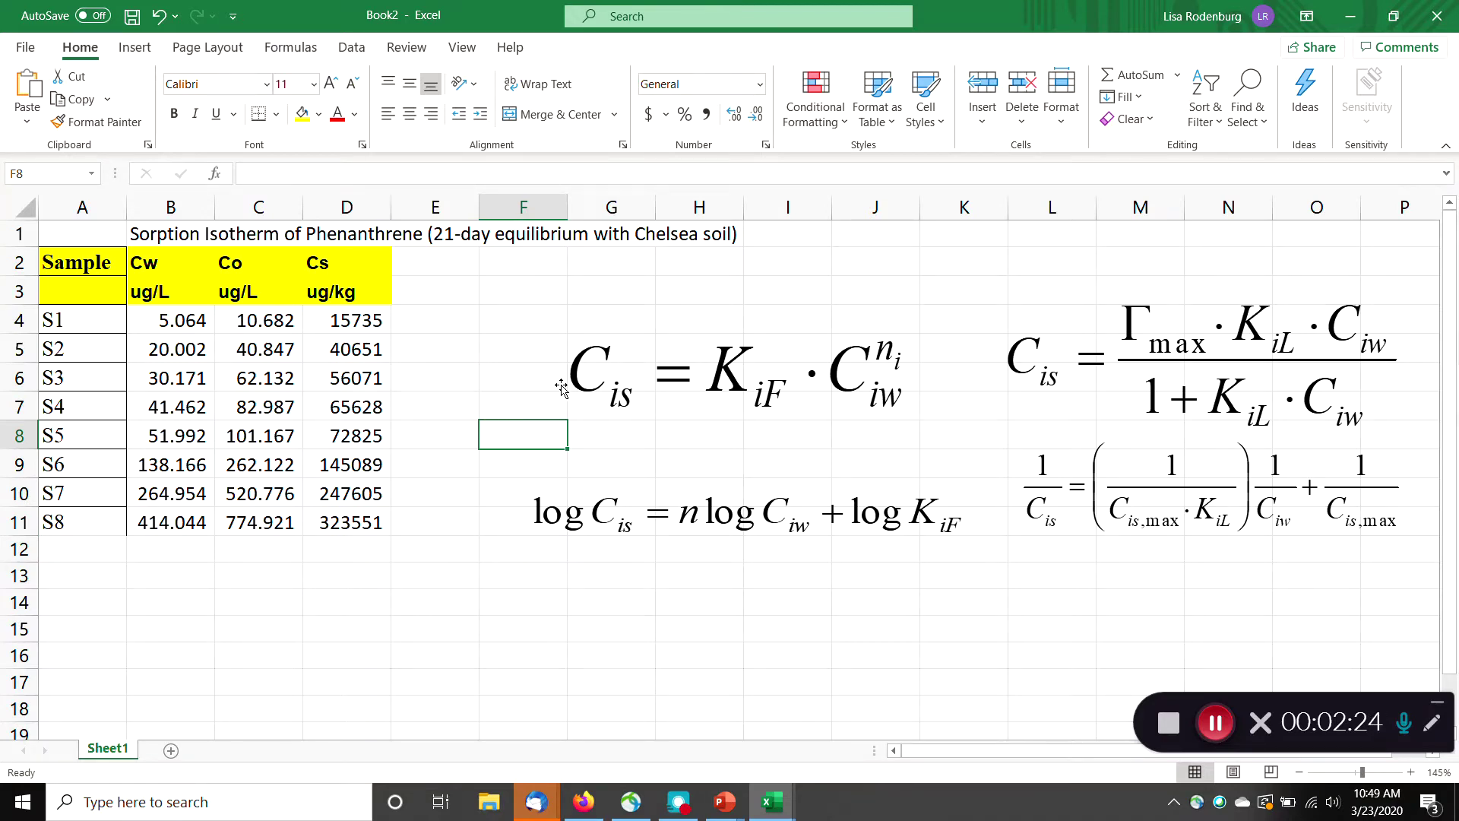
click(476, 351)
click(365, 266)
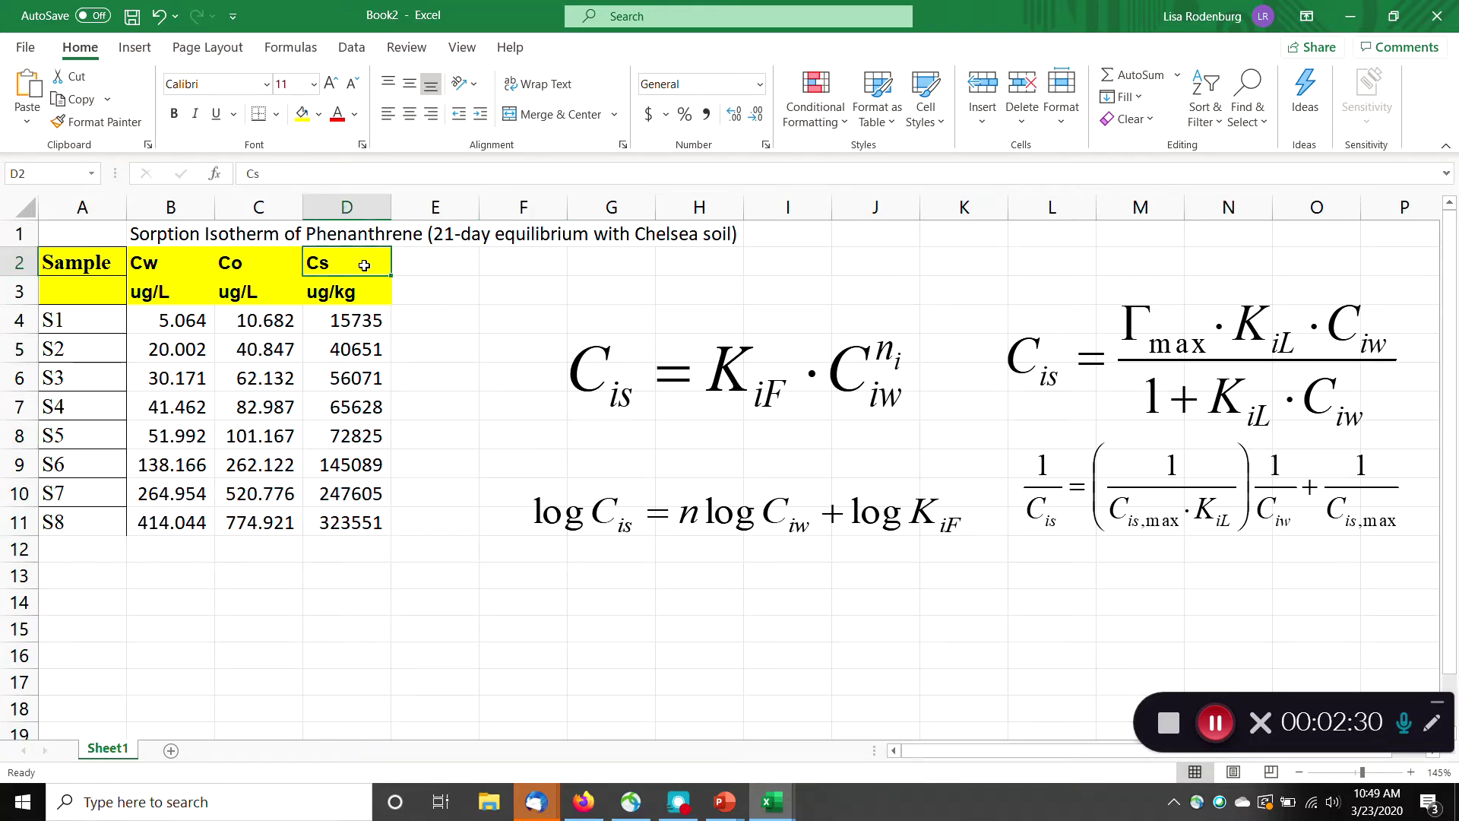
click(148, 267)
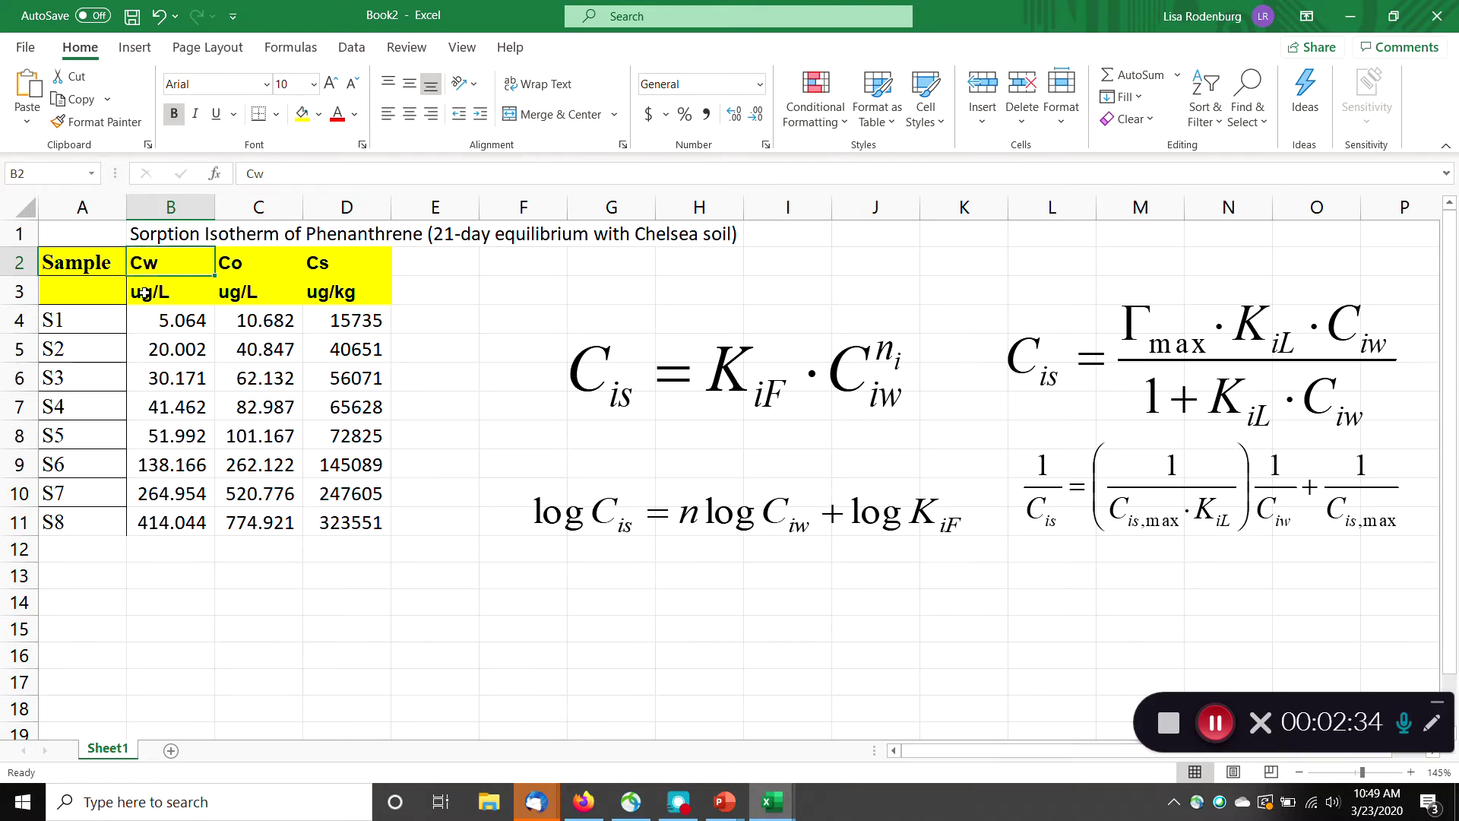
Insert a markers-only scatter chart from B4:D11 and remove the Co series so only Cs against Cw is plotted.
drag(152, 313, 380, 523)
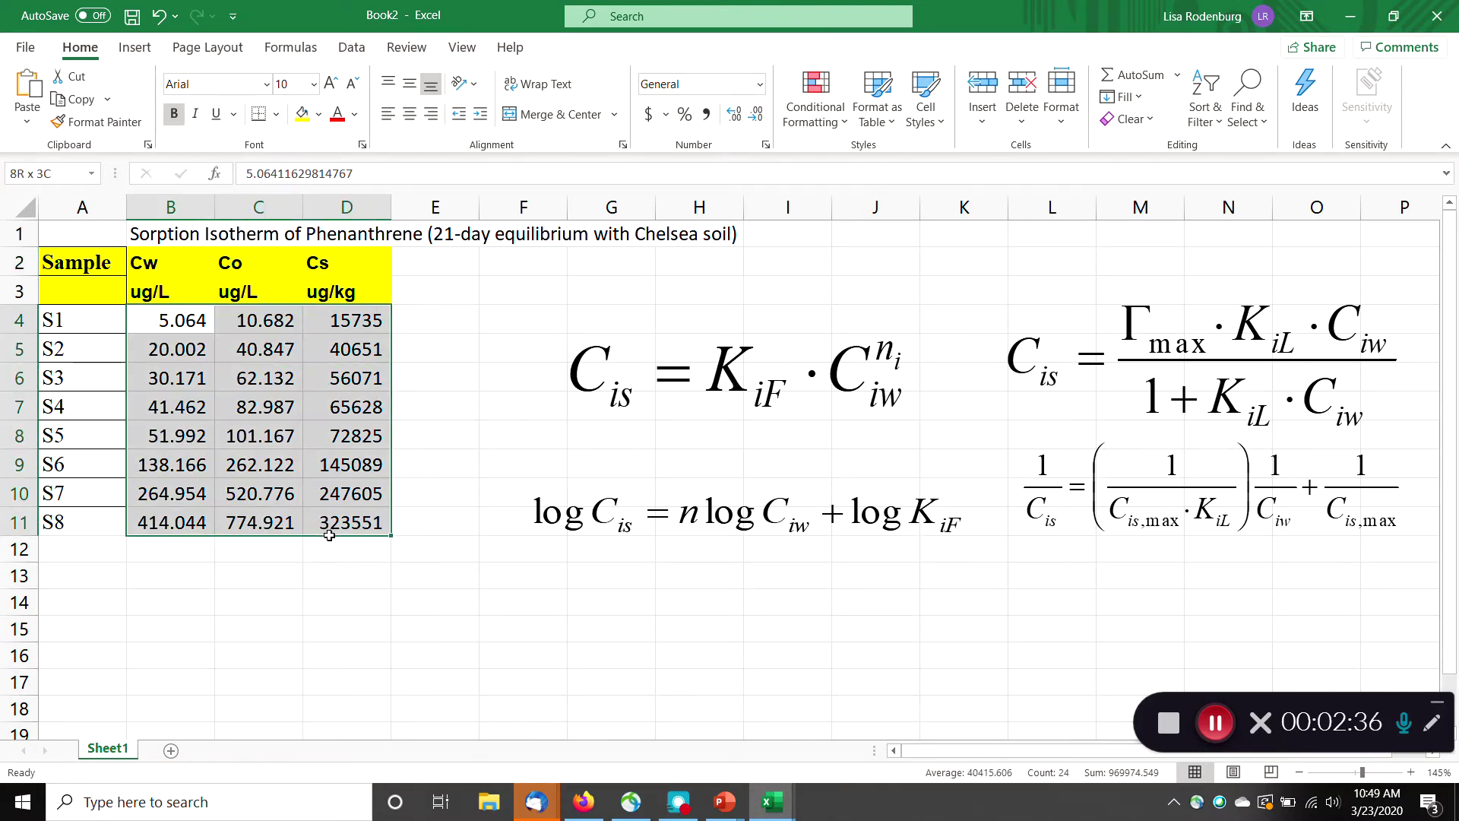
click(127, 48)
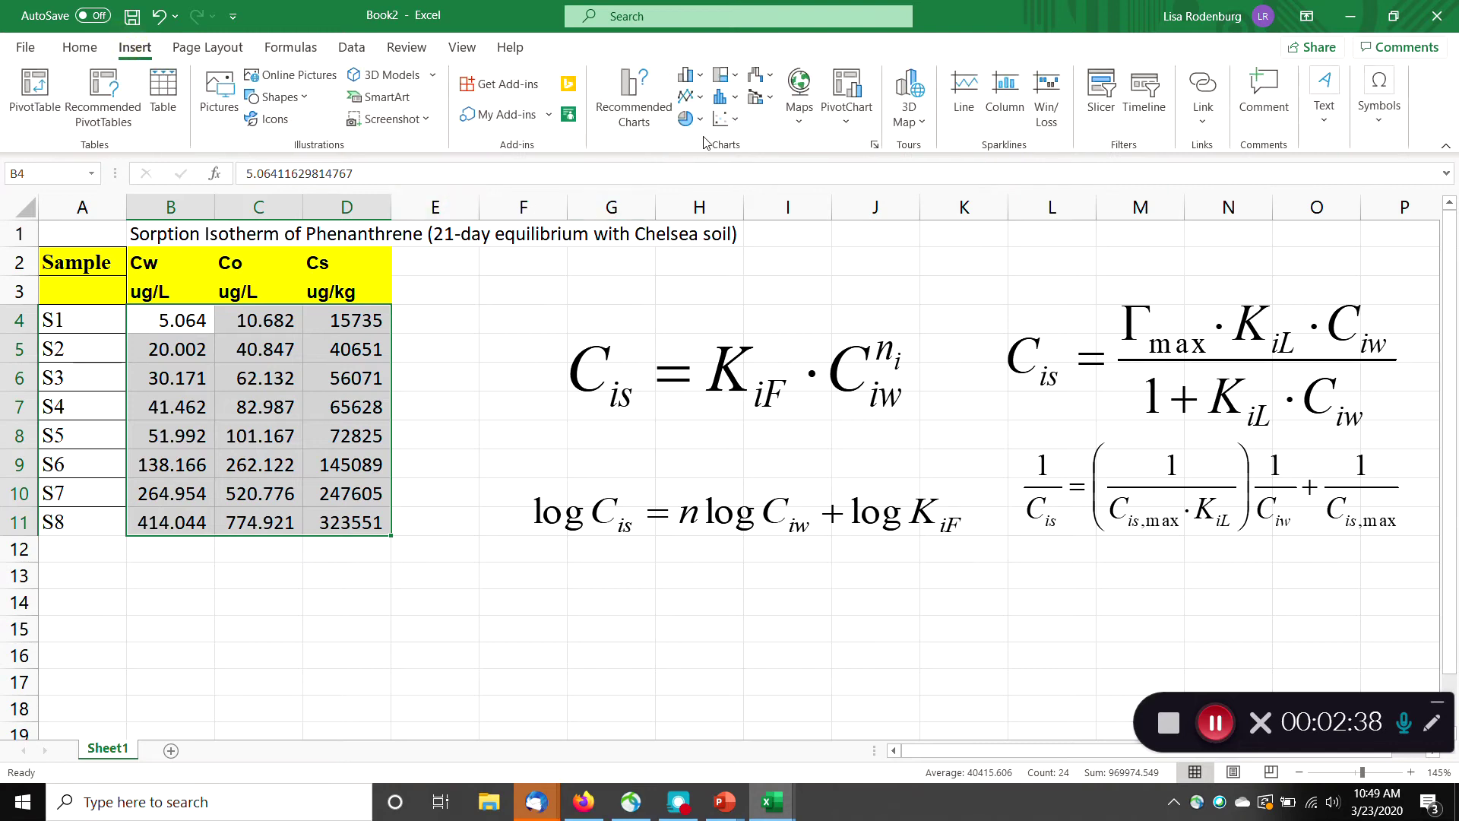
click(722, 118)
click(742, 190)
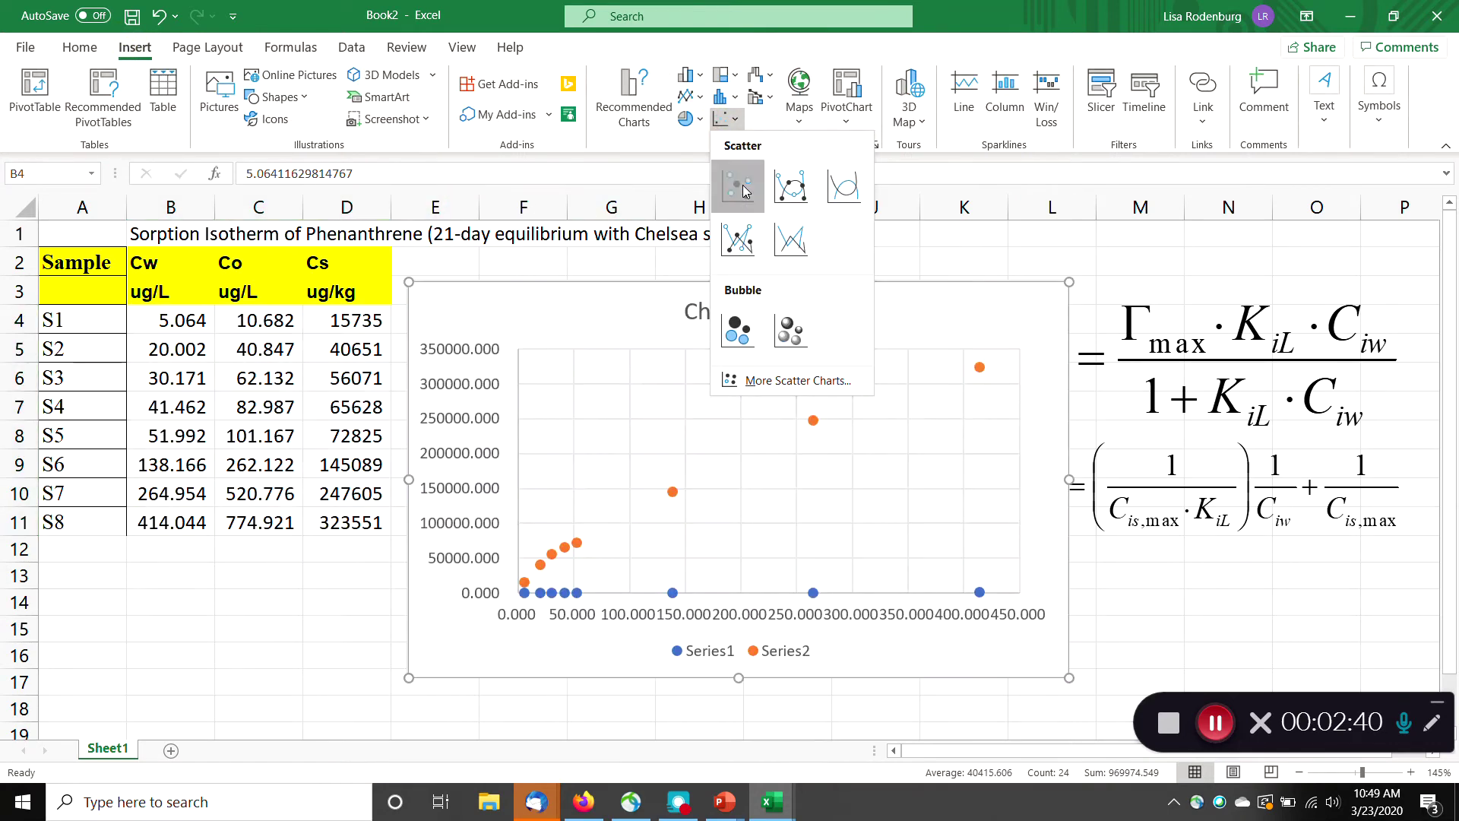
click(577, 593)
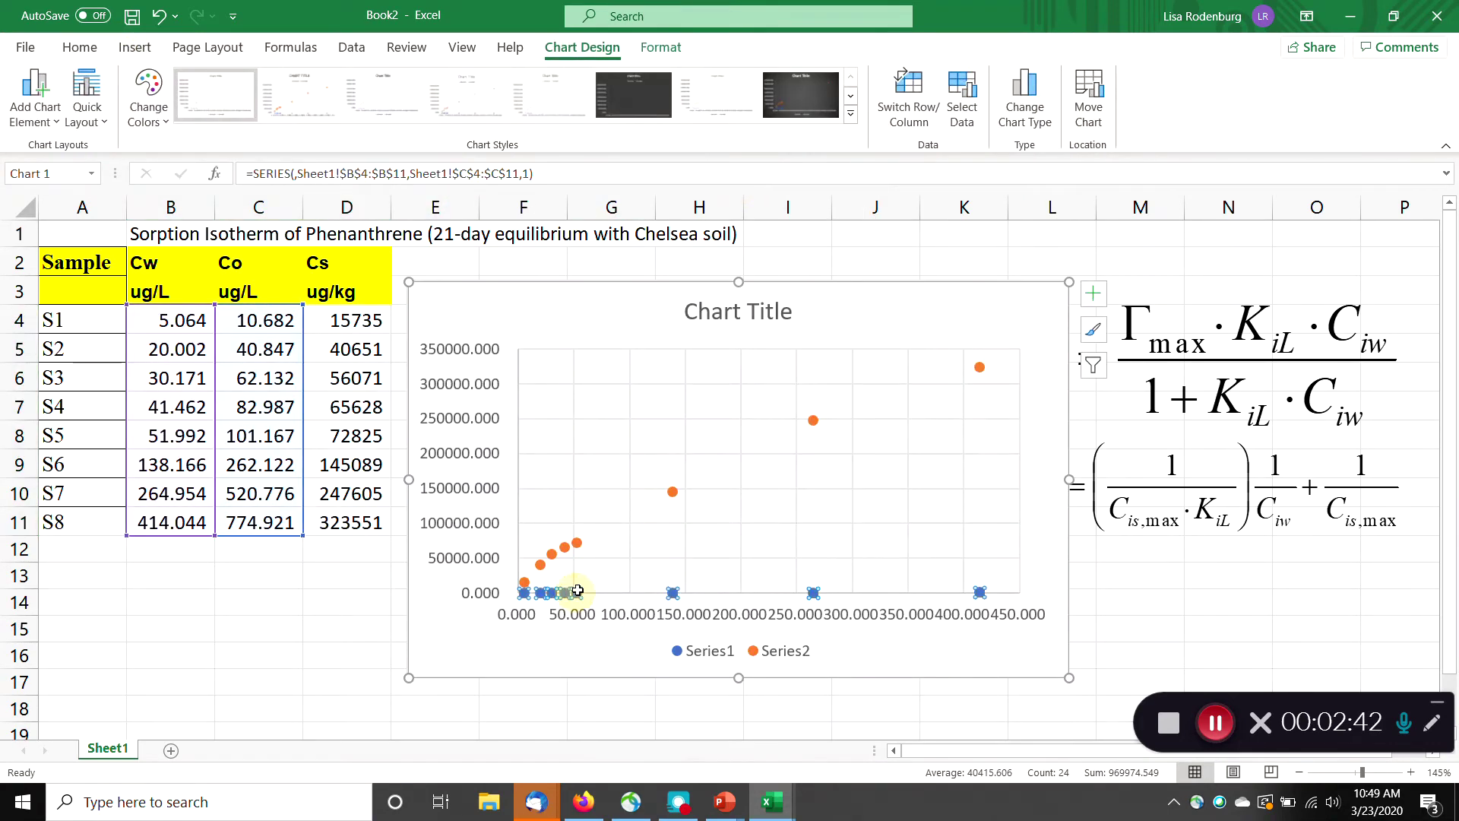
key(Delete)
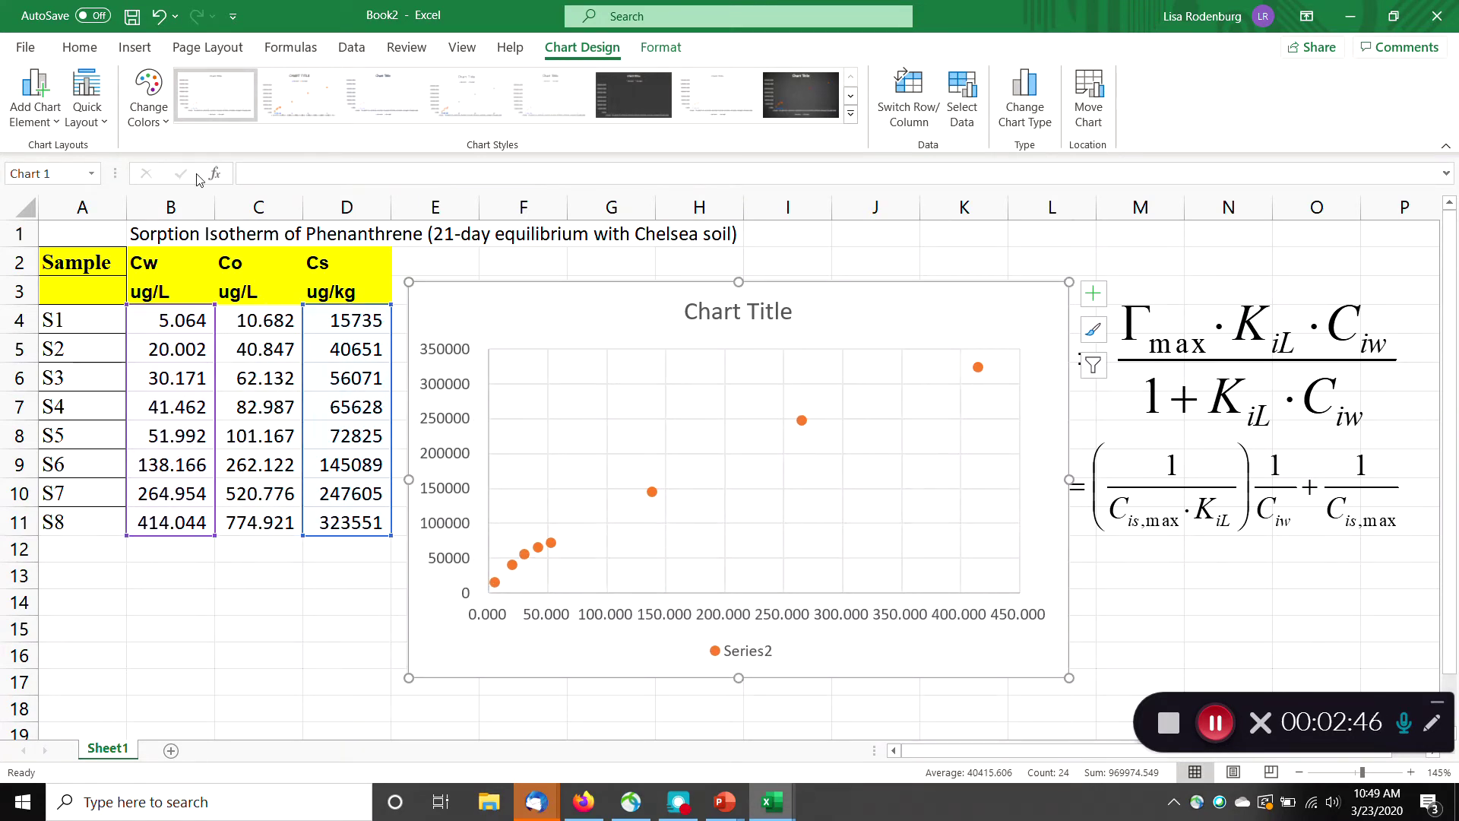
Add a primary horizontal axis title to the scatter chart reading Cw.
click(35, 95)
mouse_move(68, 177)
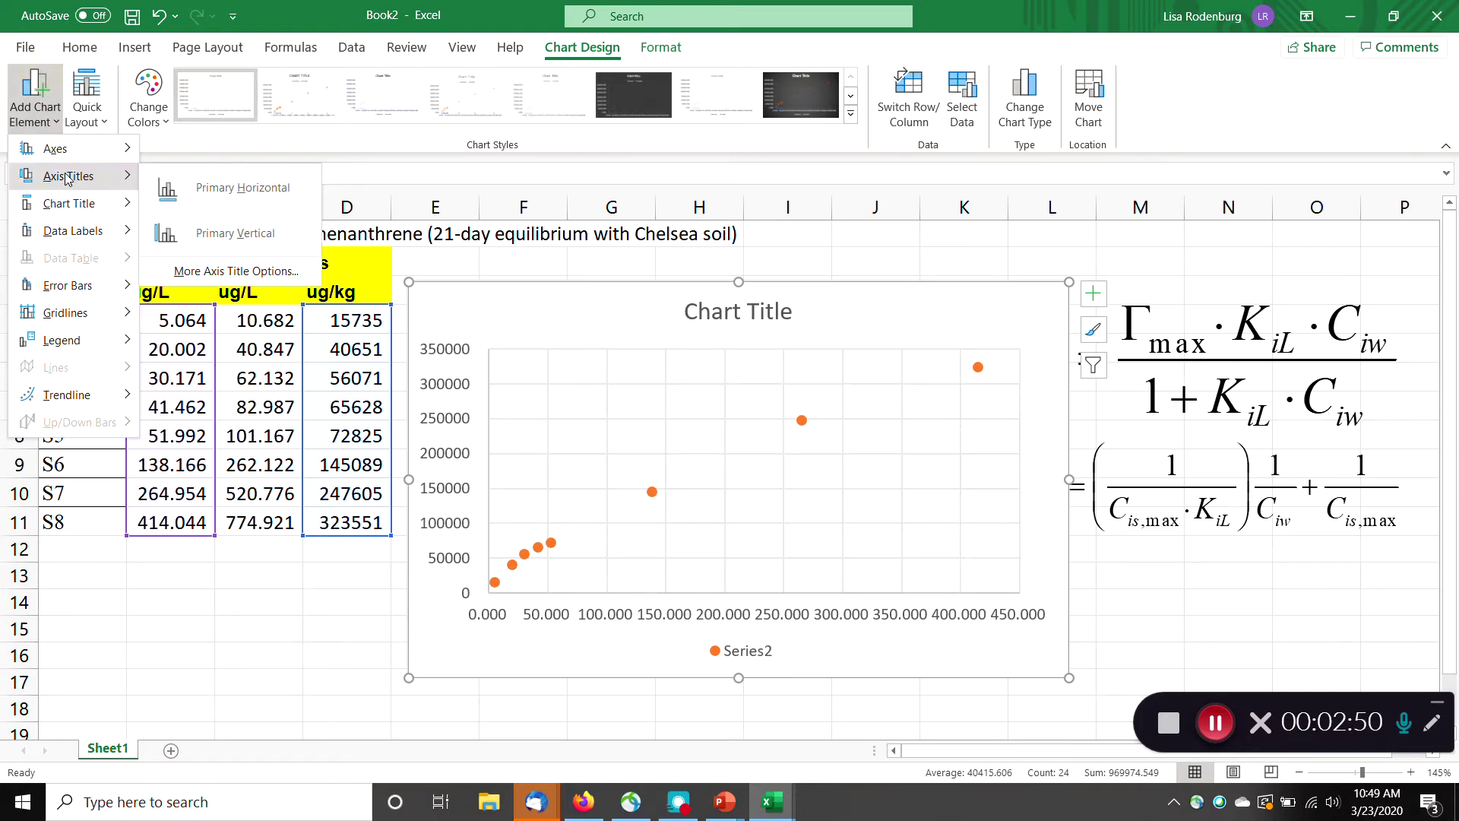
click(238, 190)
text(Cw)
key(Return)
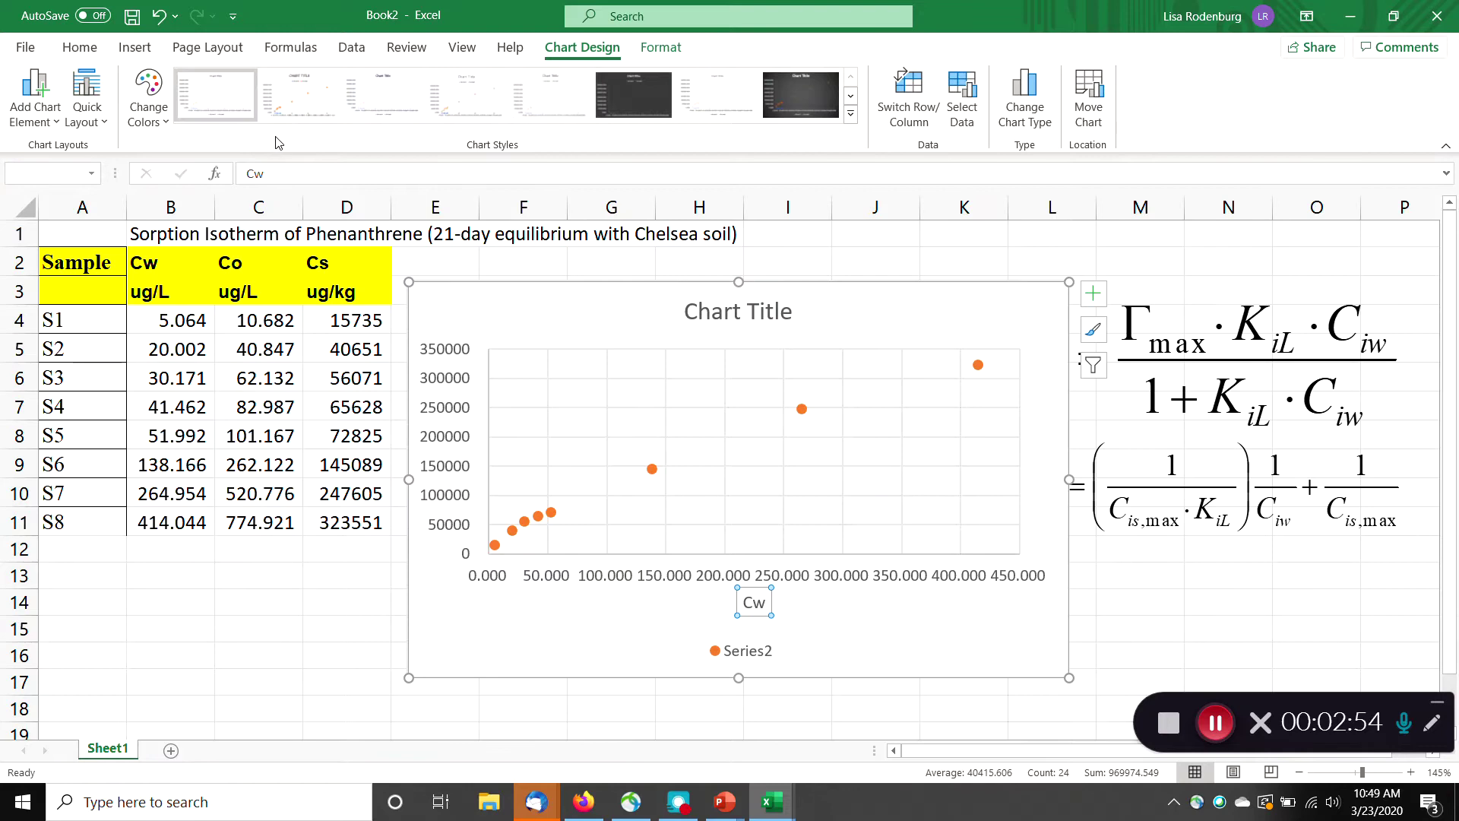
Add a primary vertical axis title to the scatter chart reading Cs.
click(35, 95)
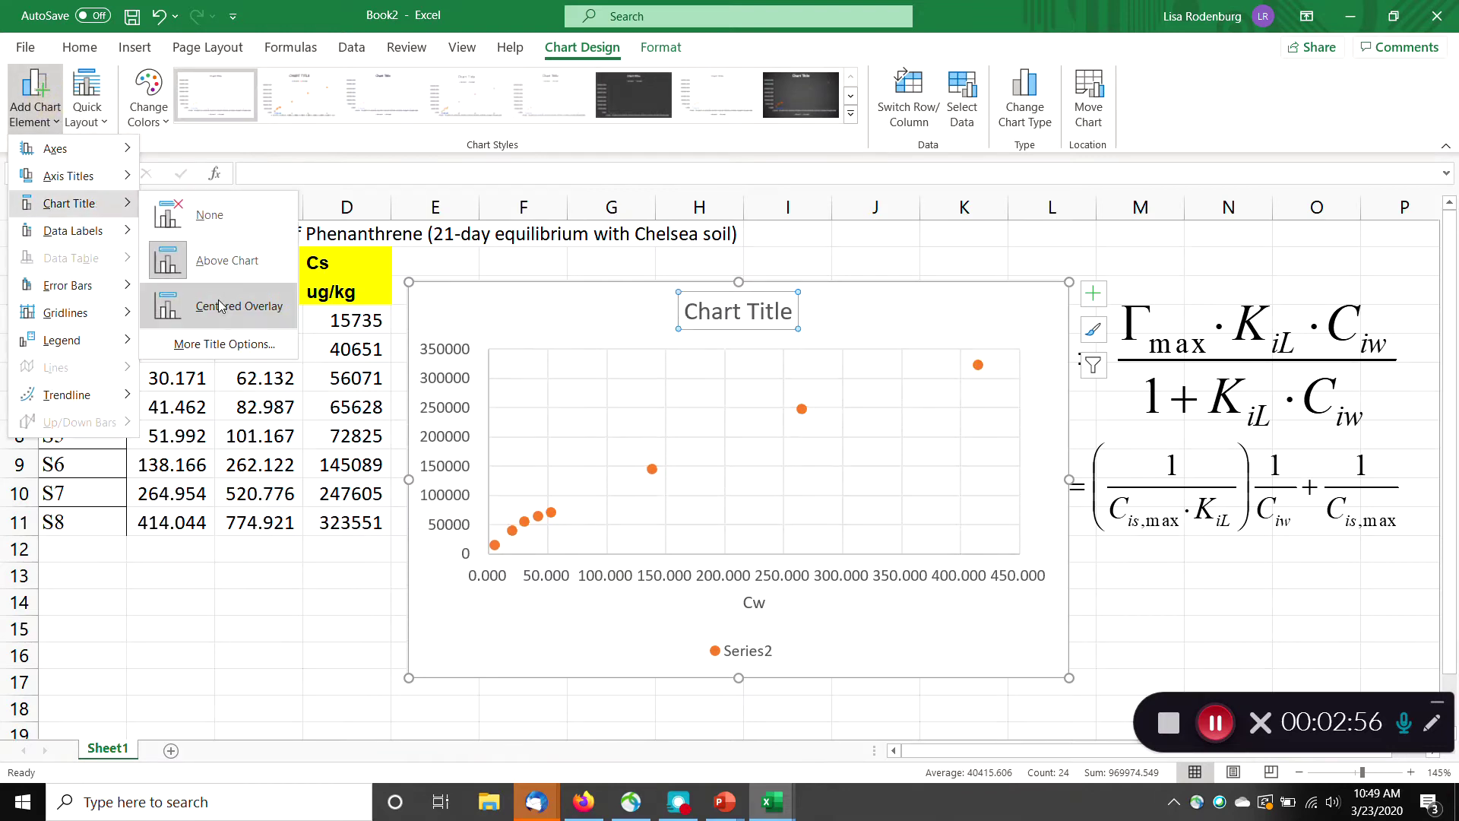
mouse_move(69, 176)
click(190, 240)
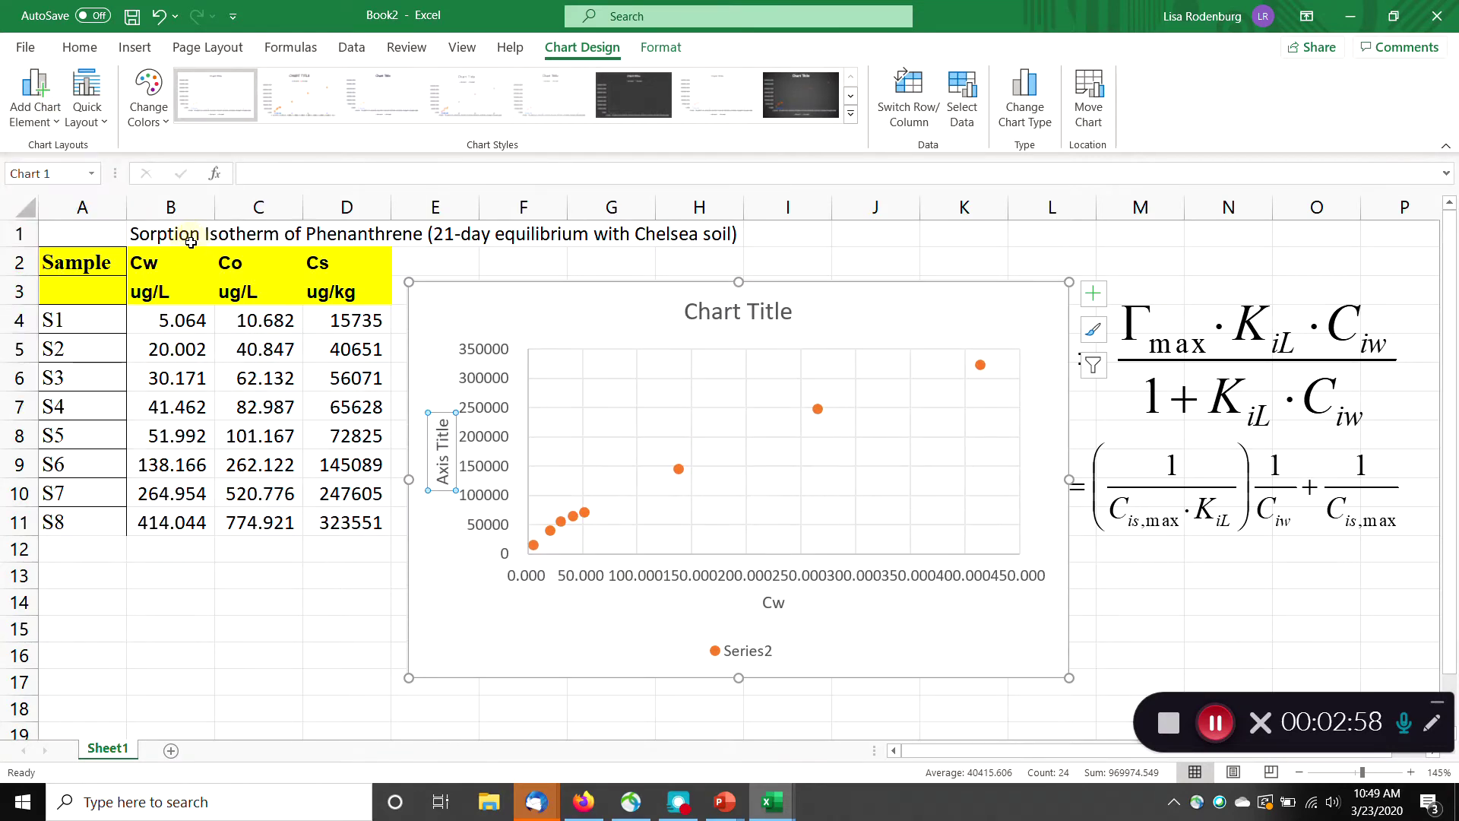
text(Cs)
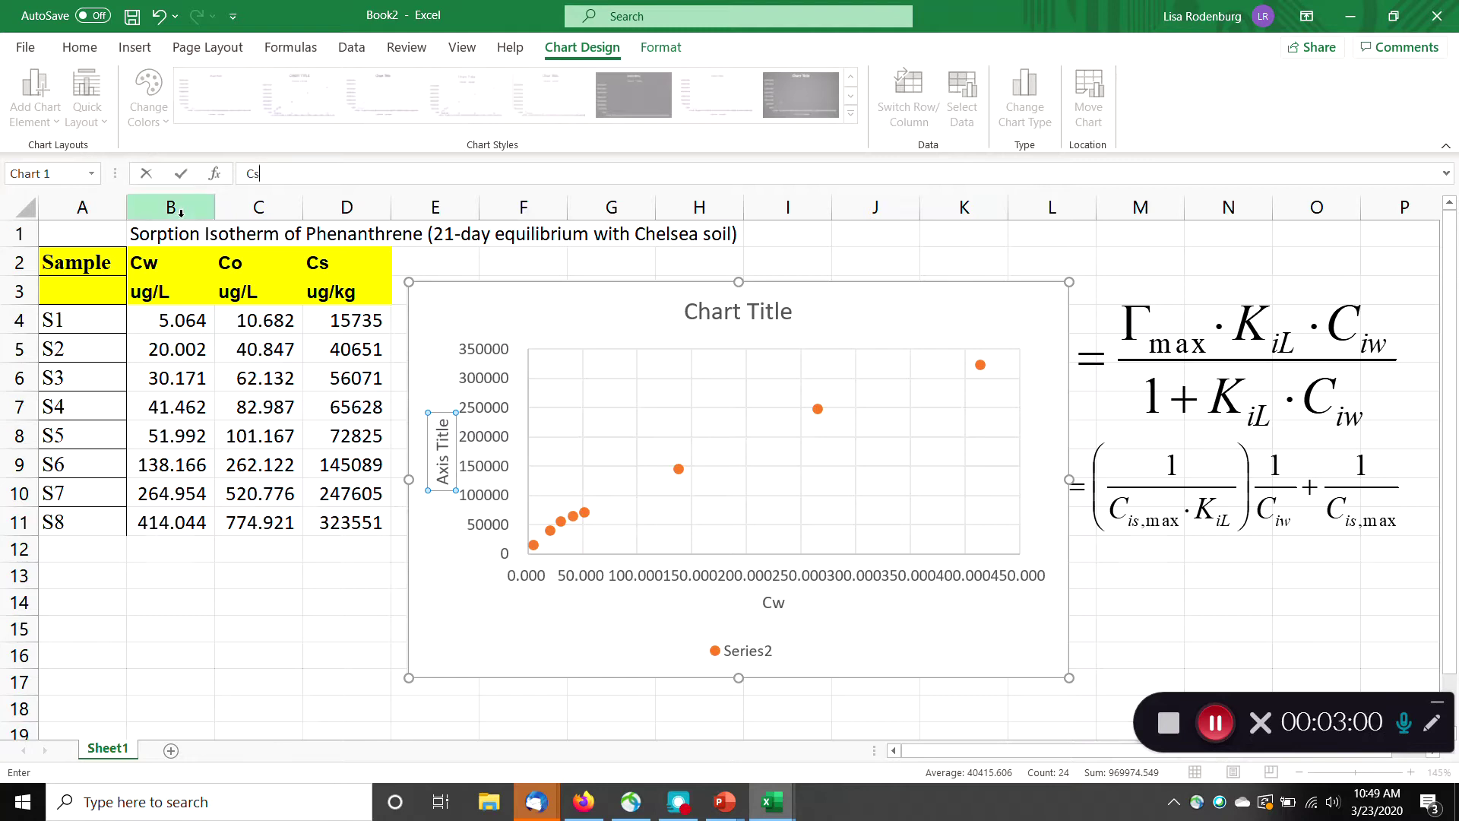
key(Return)
Replace the chart's placeholder title with "Sorption isotherm".
click(777, 330)
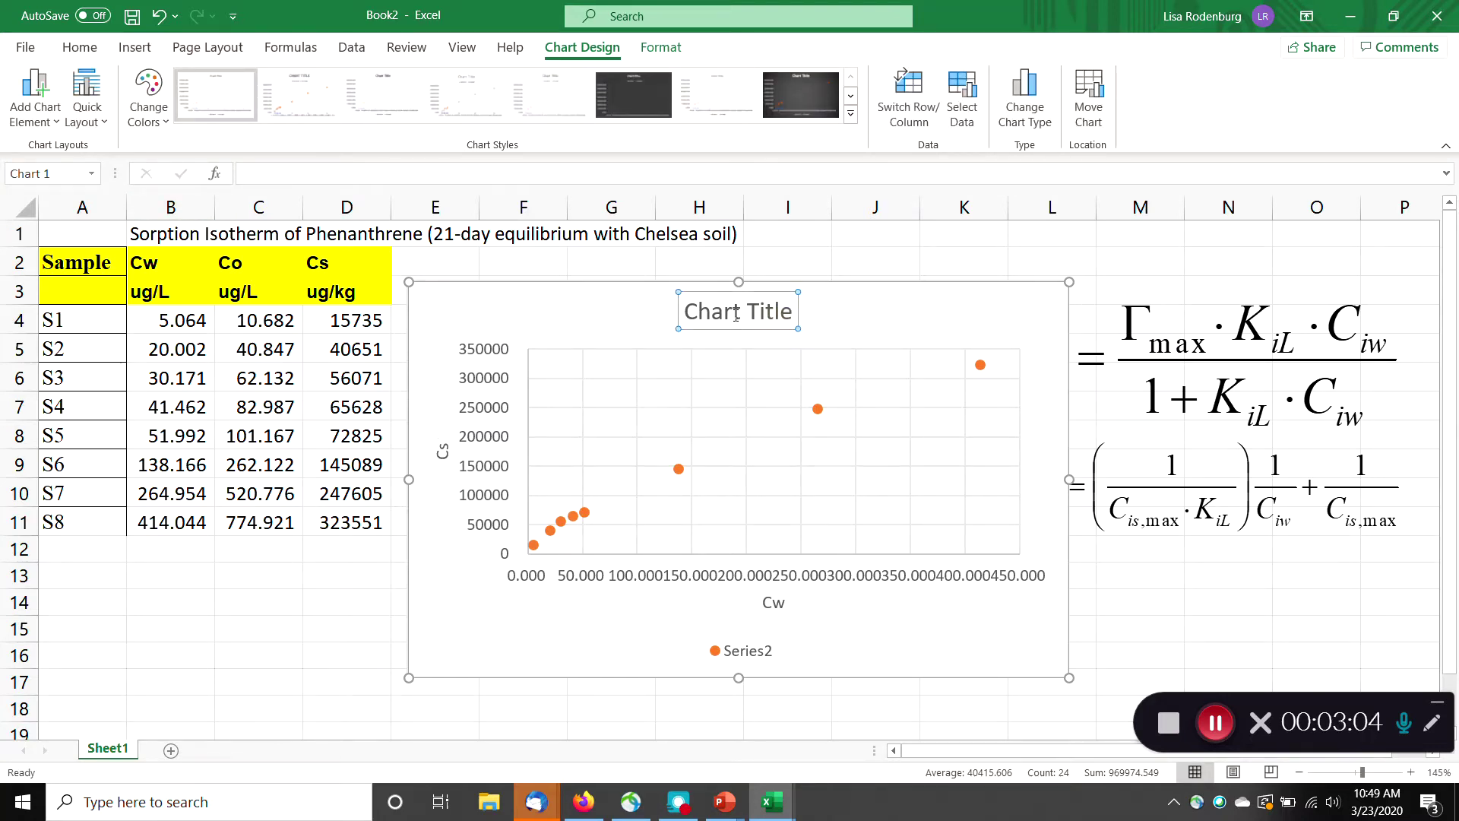
drag(742, 313, 675, 328)
text(Sorption iso)
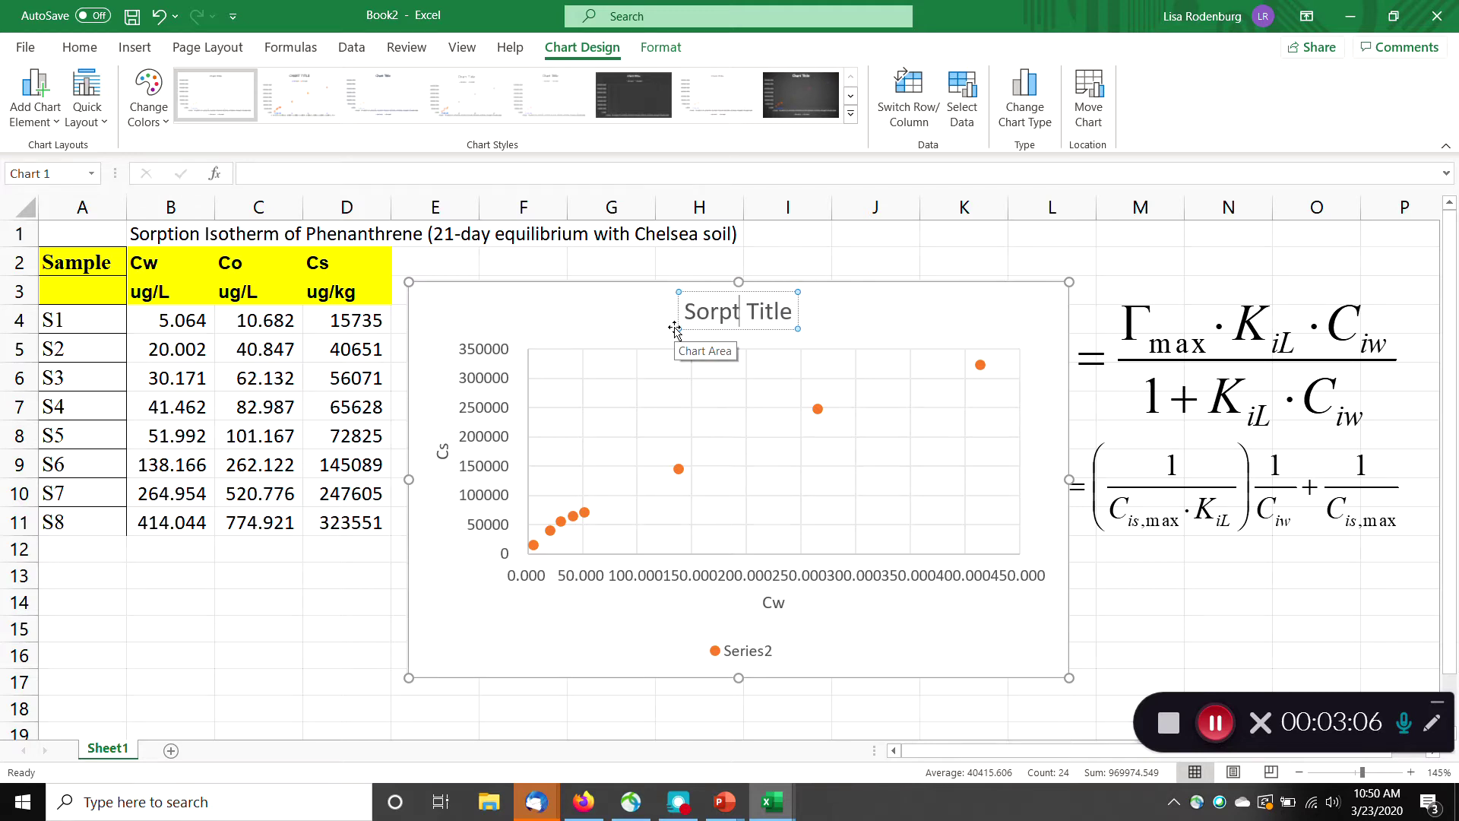
text(therm)
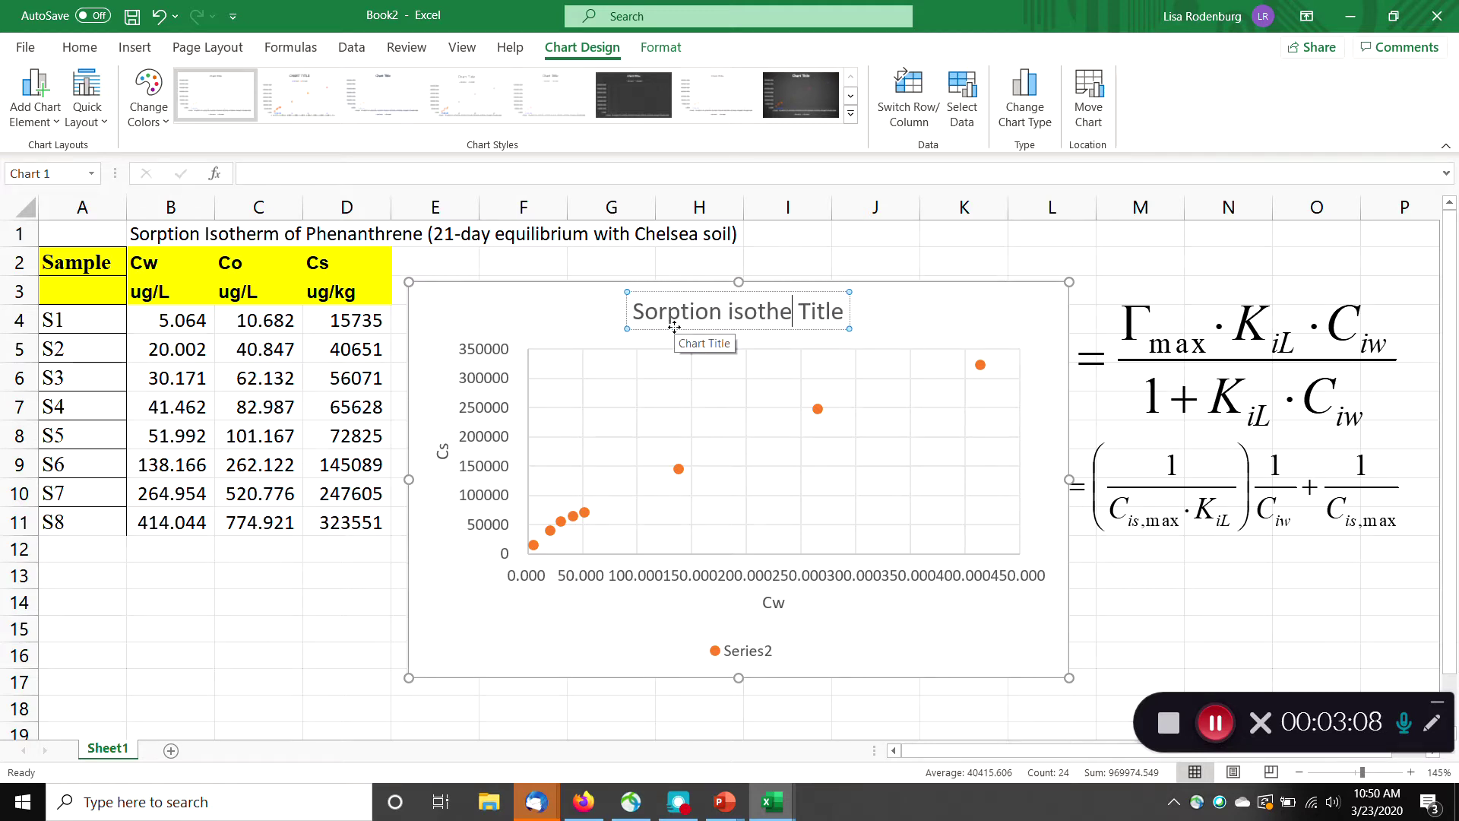
key(Delete)
key(Delete)
key(Delete)
key(Delete)
key(Delete)
key(Delete)
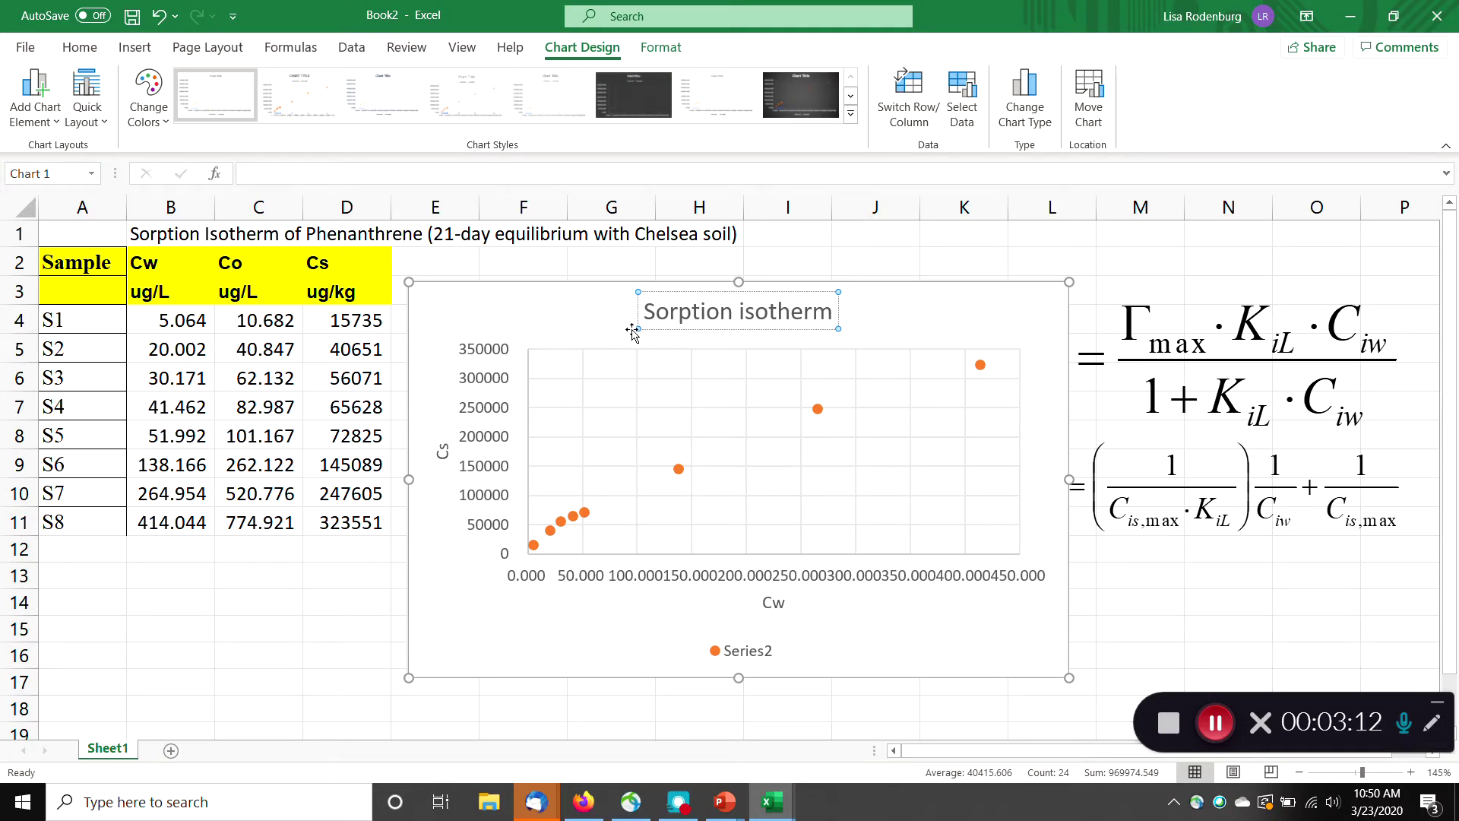
Format the Cw and Co values in B4:C11 to show no decimal places.
drag(175, 323, 310, 538)
click(758, 116)
click(758, 116)
click(758, 116)
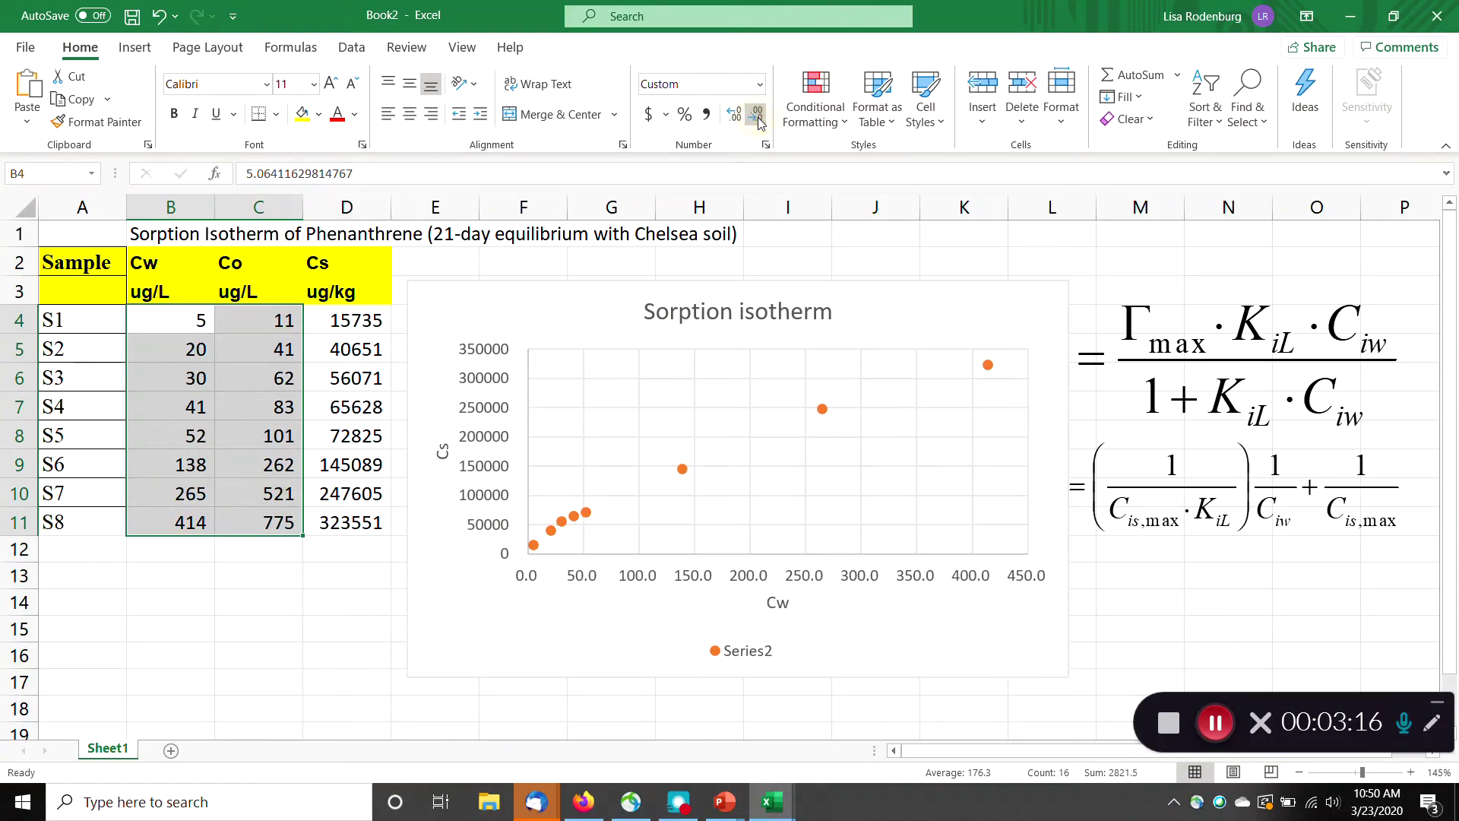
click(238, 617)
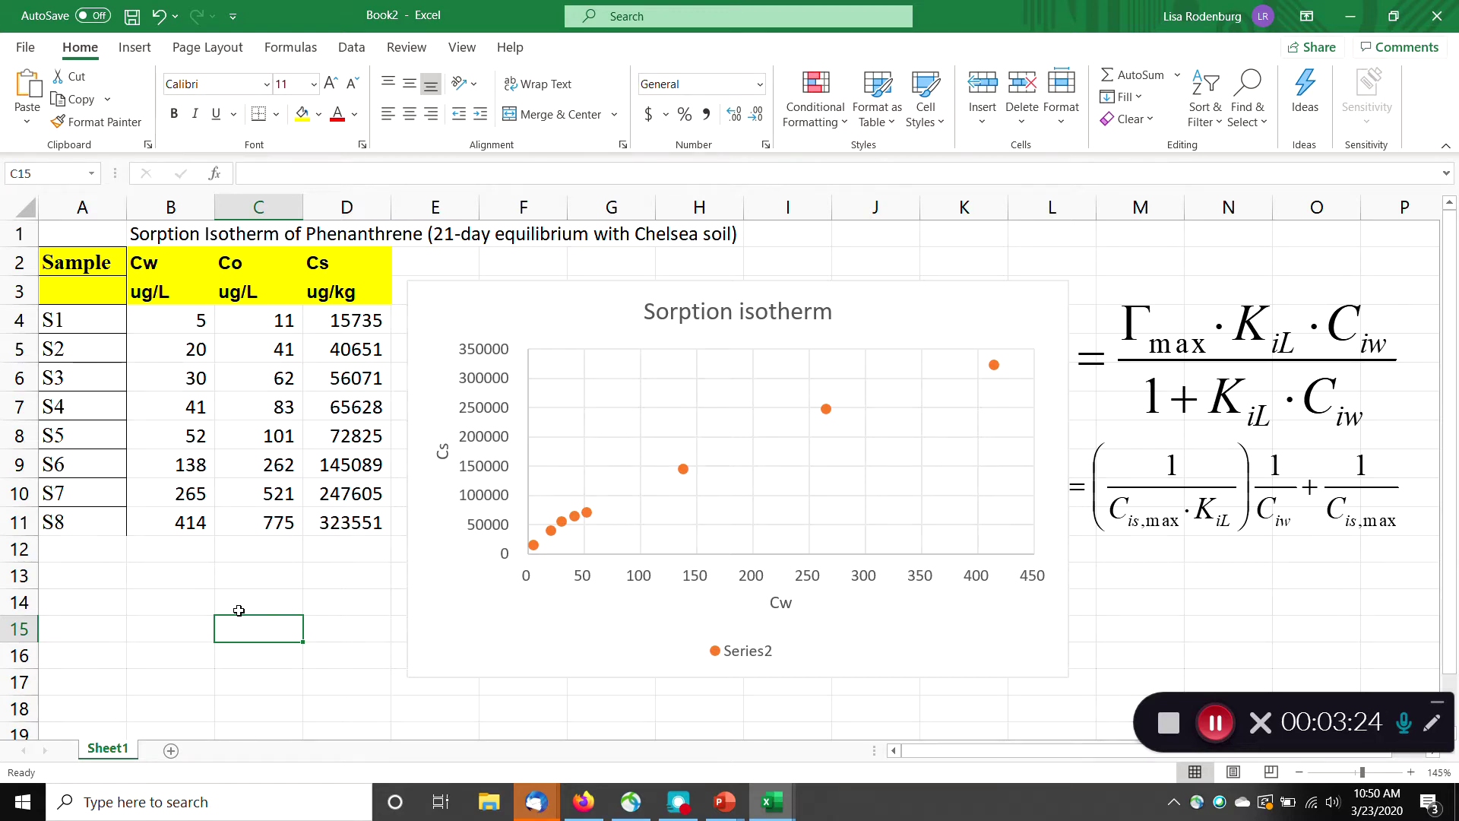
Add a linear trendline to the Cs series with its equation and R-squared value displayed, and move that label to the plot's upper middle.
right_click(683, 469)
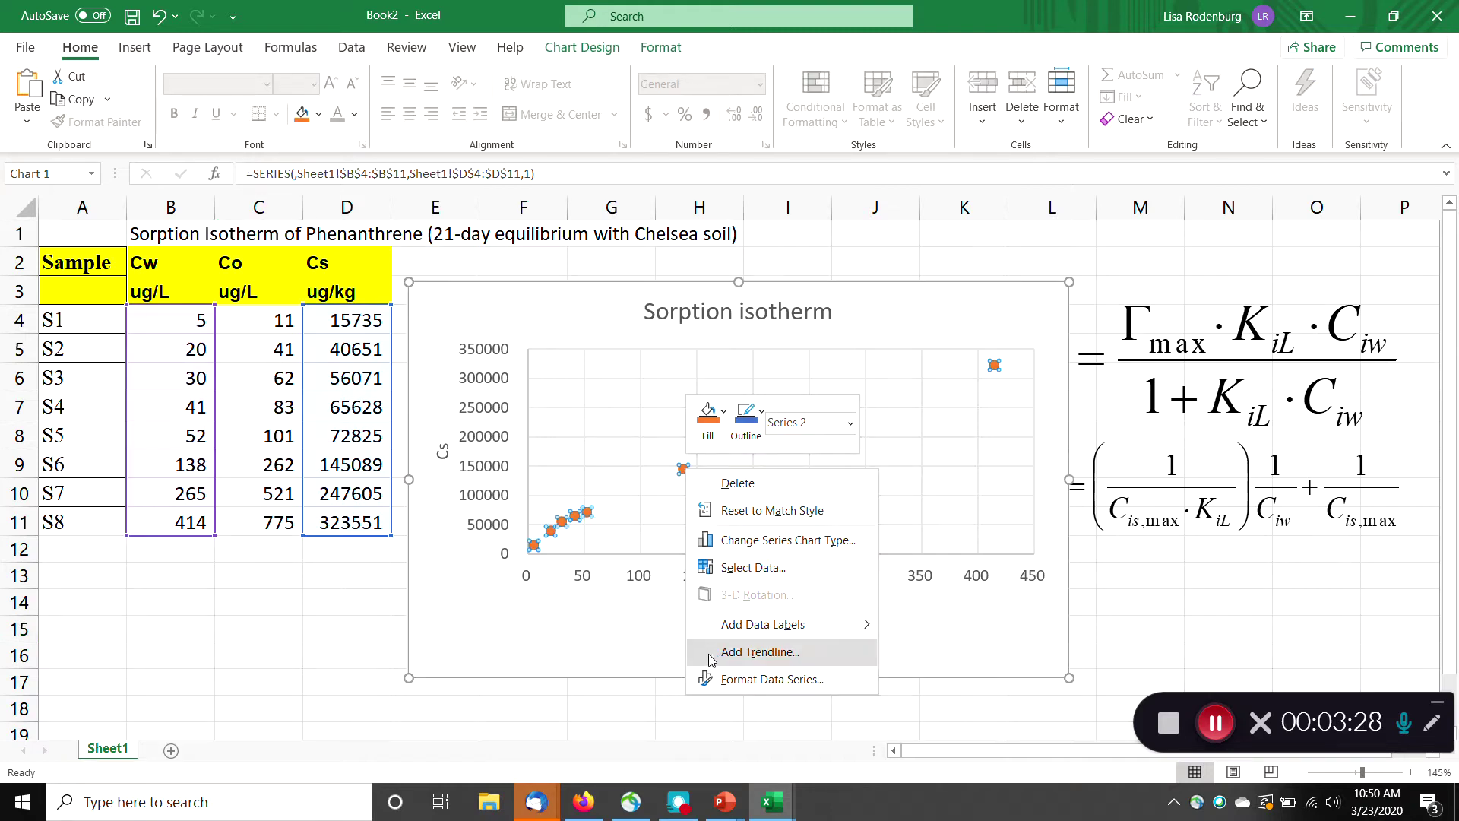
click(760, 652)
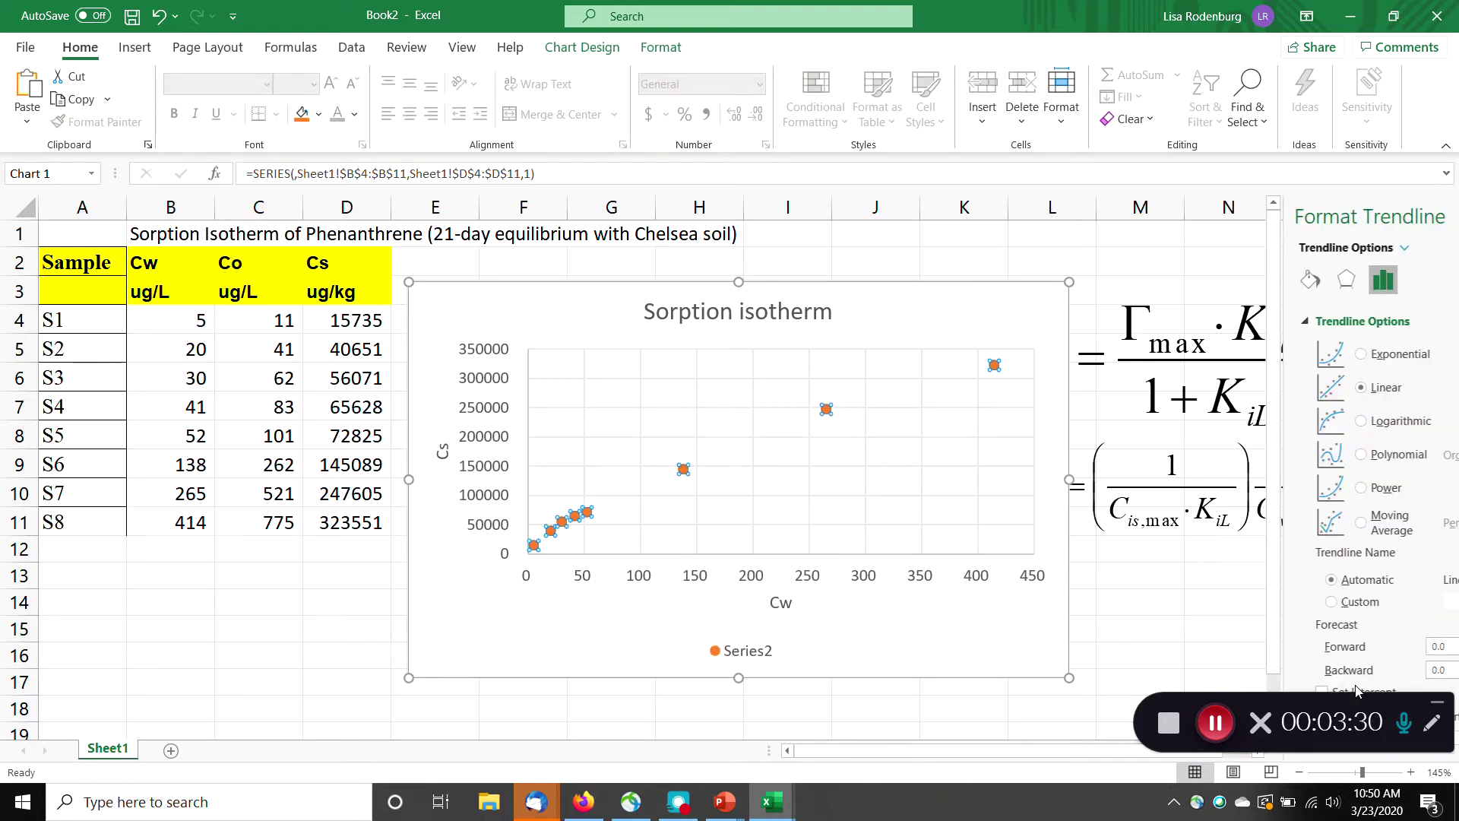
click(1189, 703)
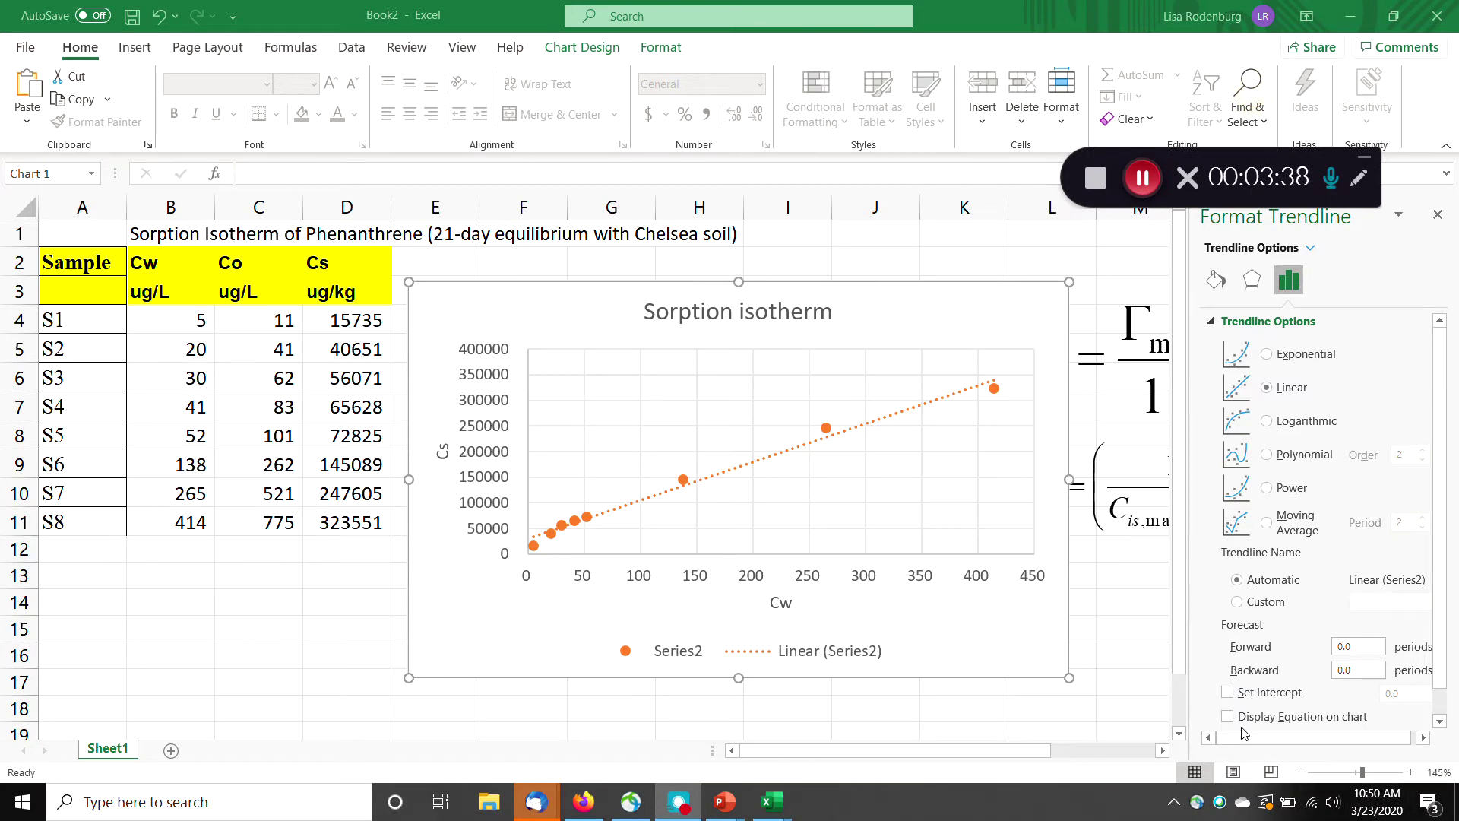
scroll(1243, 705, down, 1)
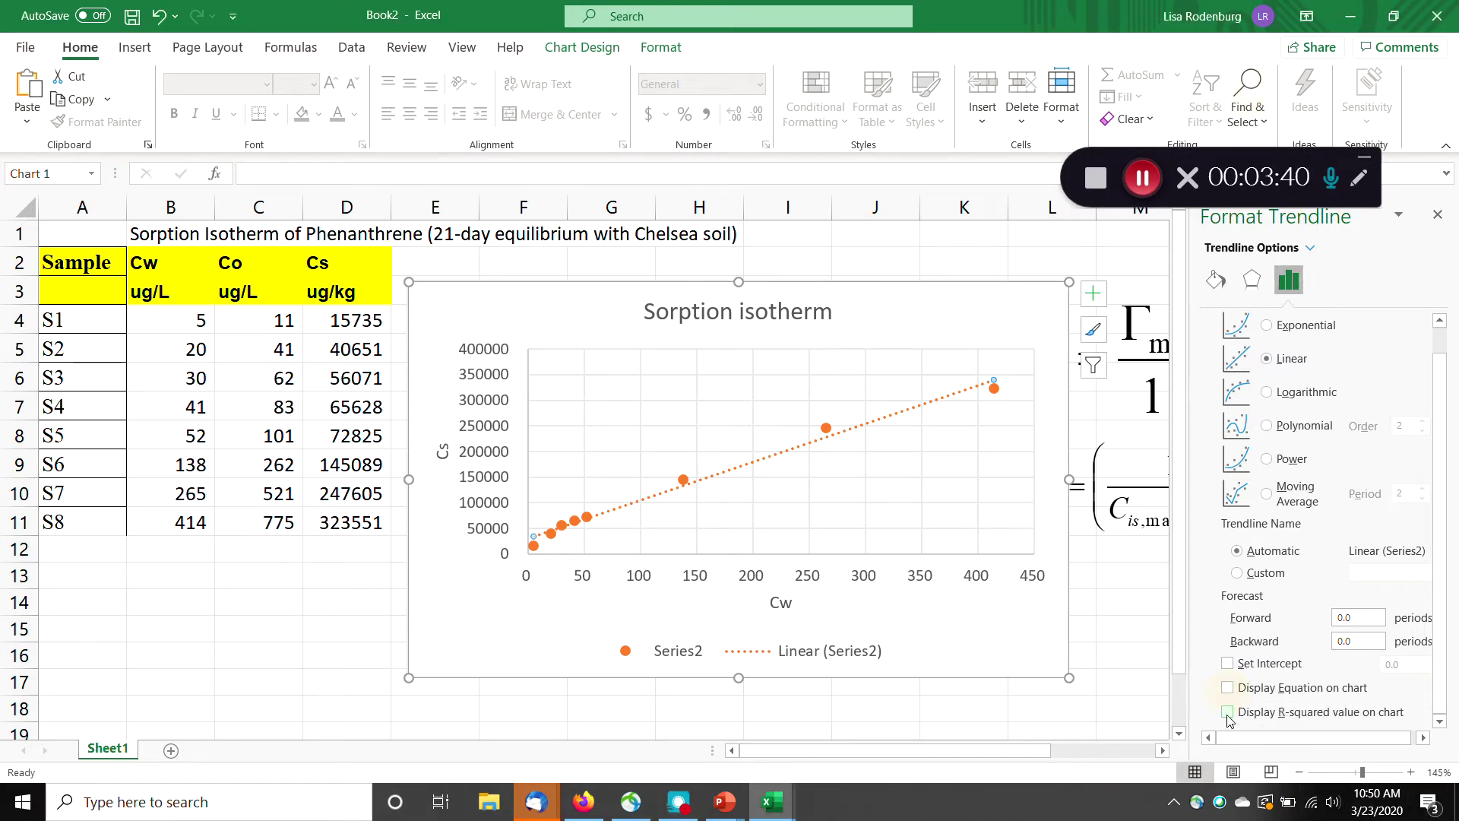
click(1228, 712)
click(1228, 688)
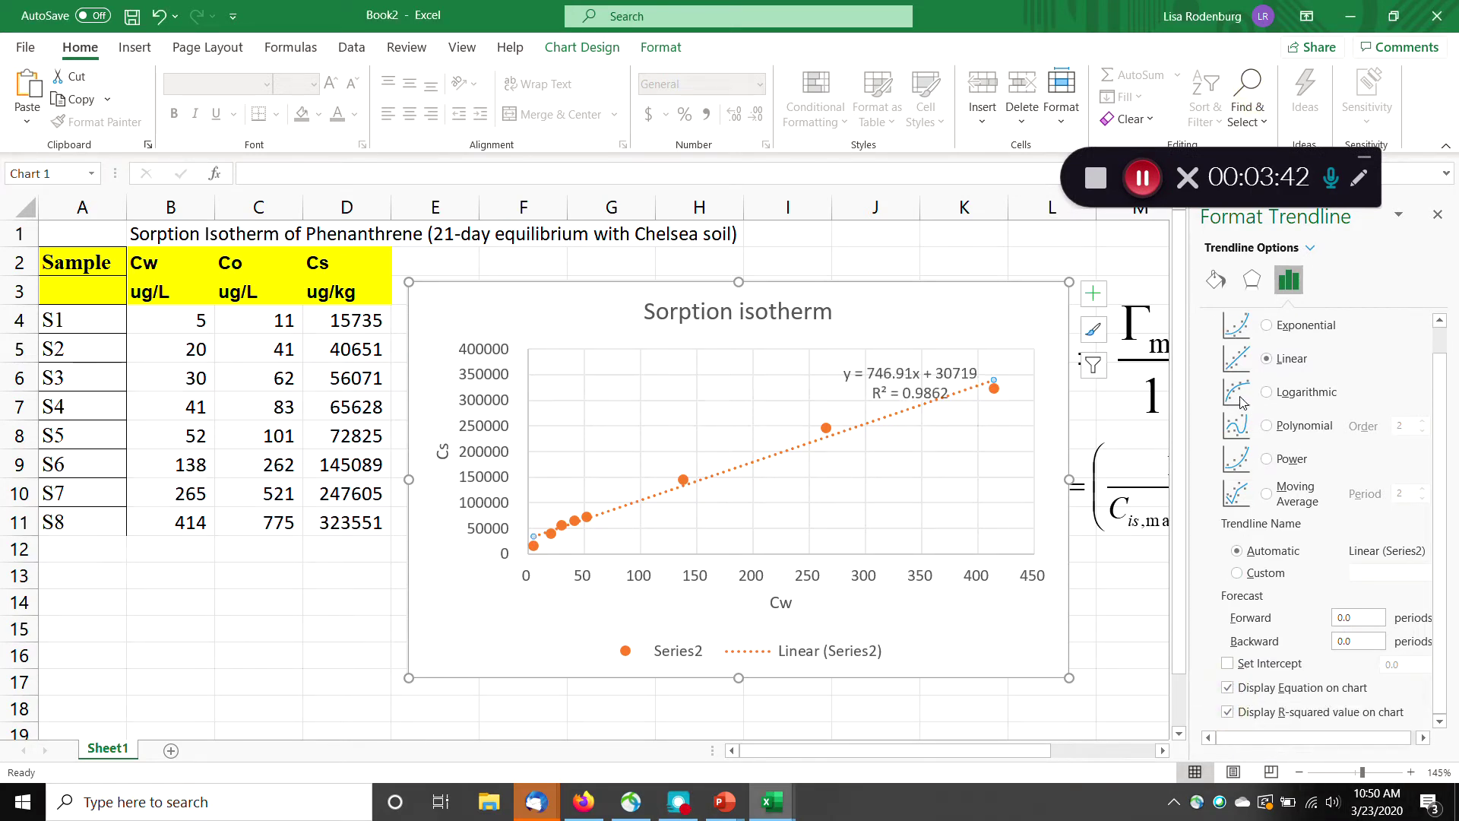
click(911, 400)
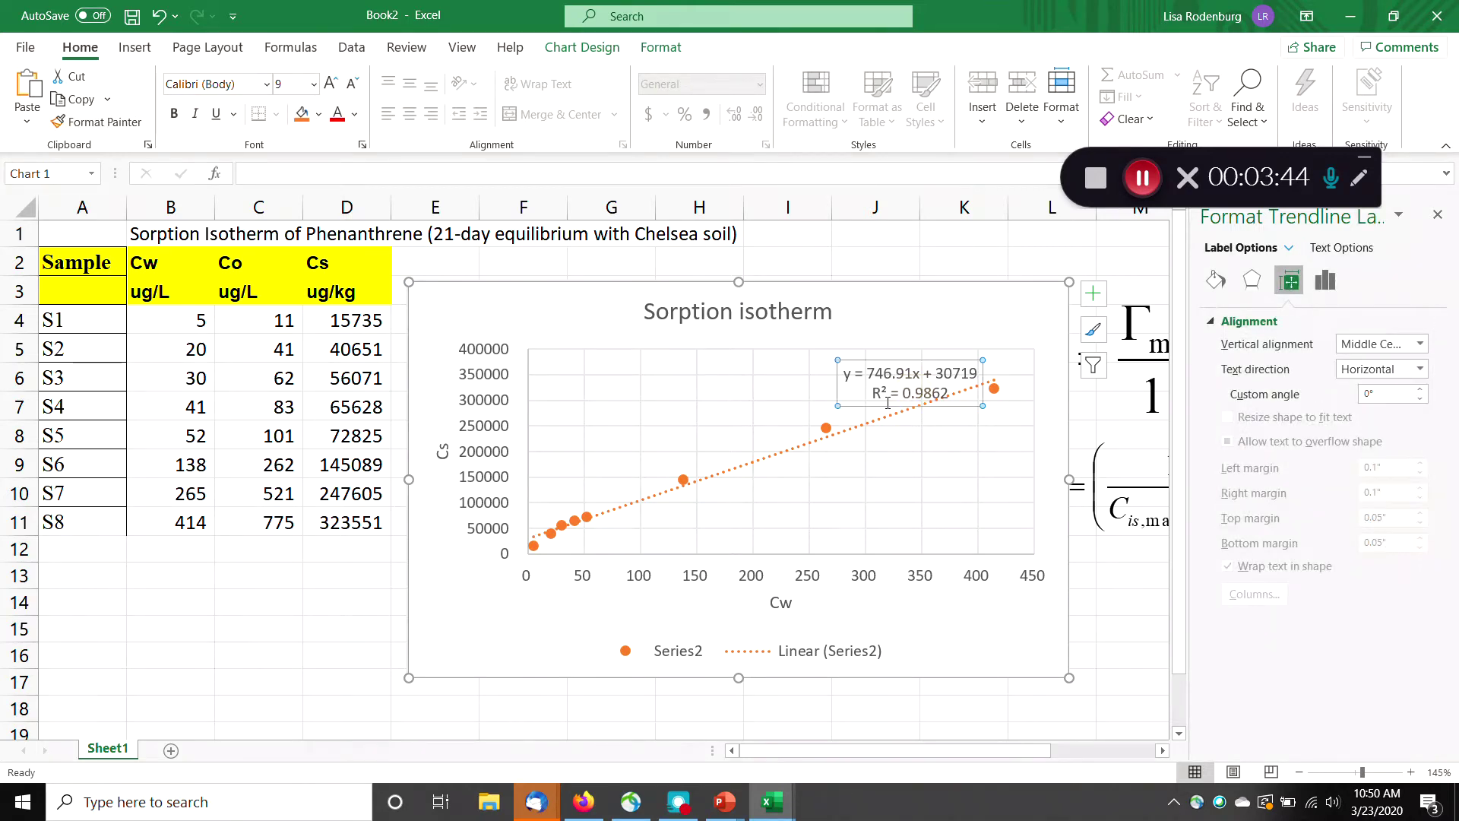
drag(885, 403, 682, 390)
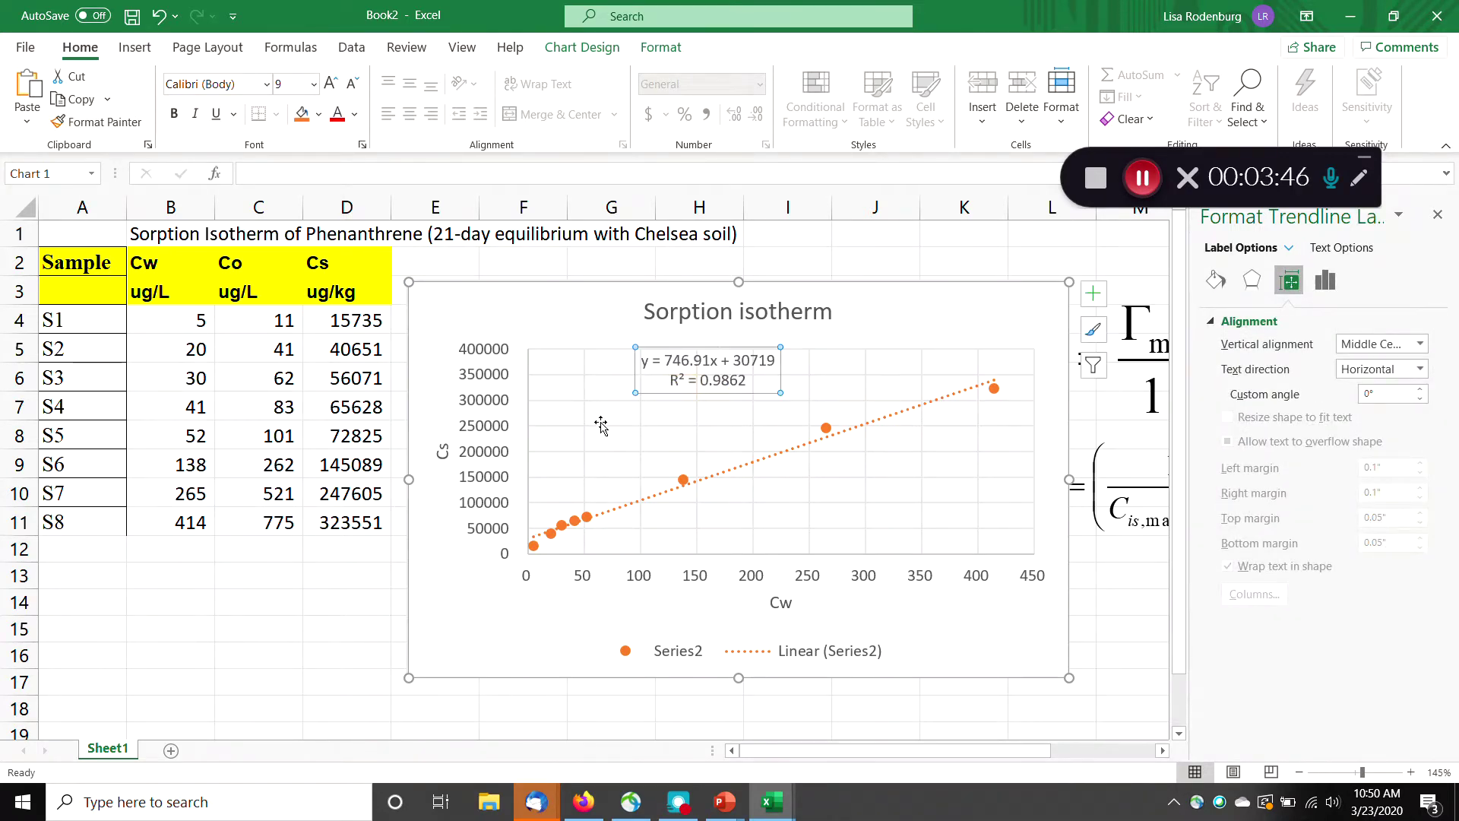
Delete the horizontal and vertical major gridlines from the Sorption isotherm chart and close the formatting pane.
click(599, 426)
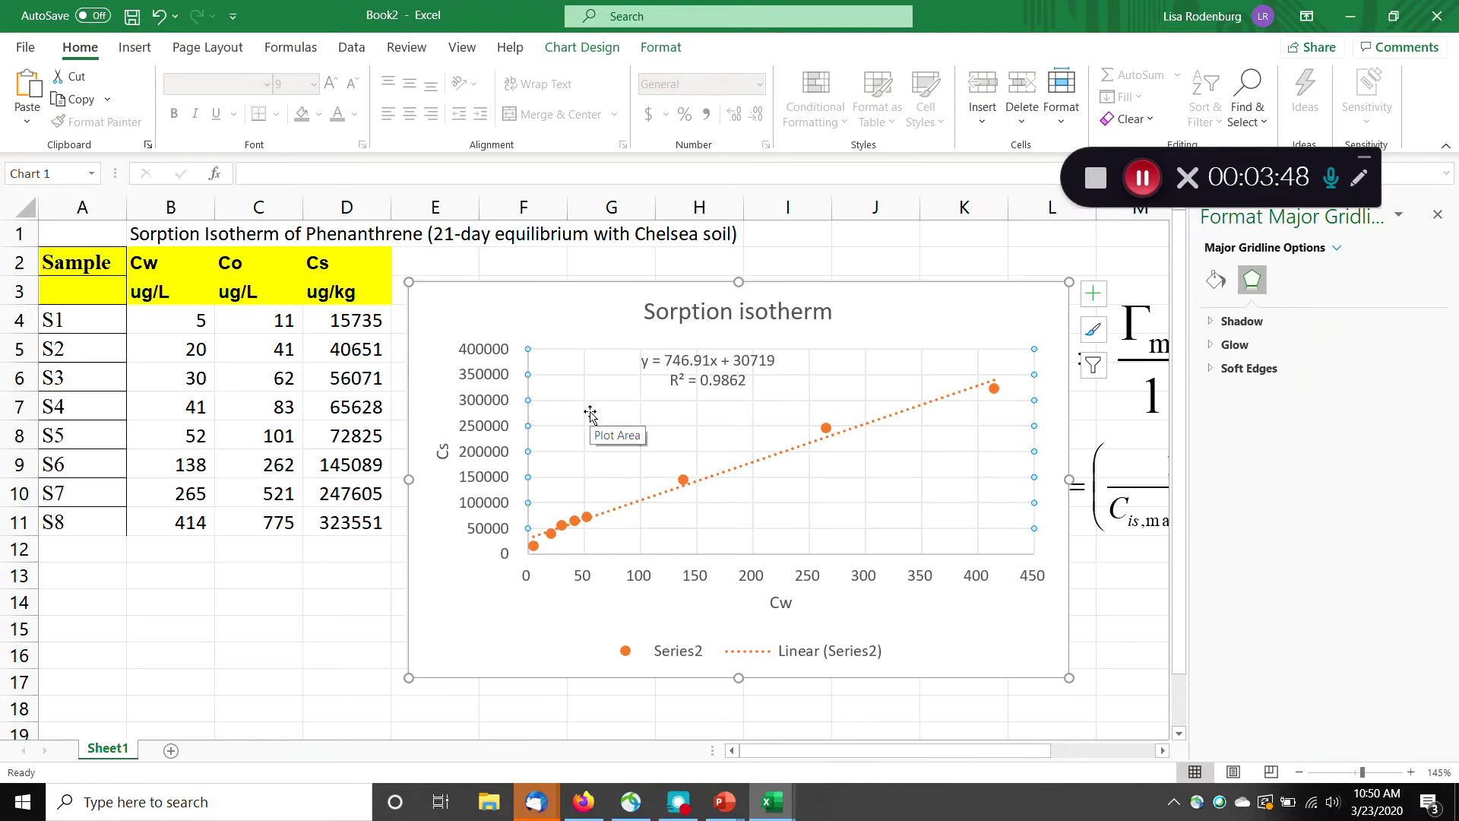
key(Escape)
click(584, 406)
click(434, 536)
click(255, 603)
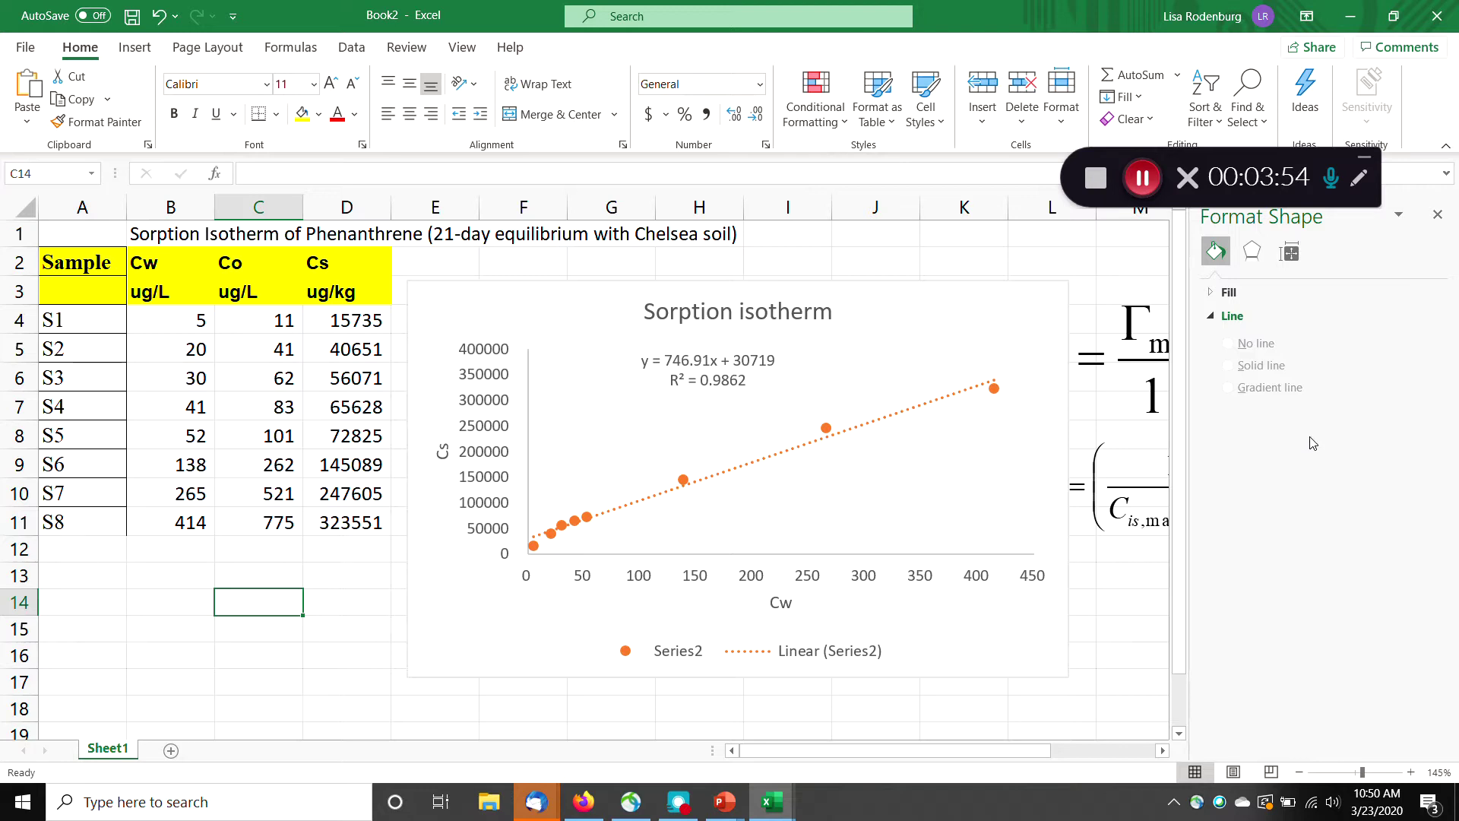
click(1437, 215)
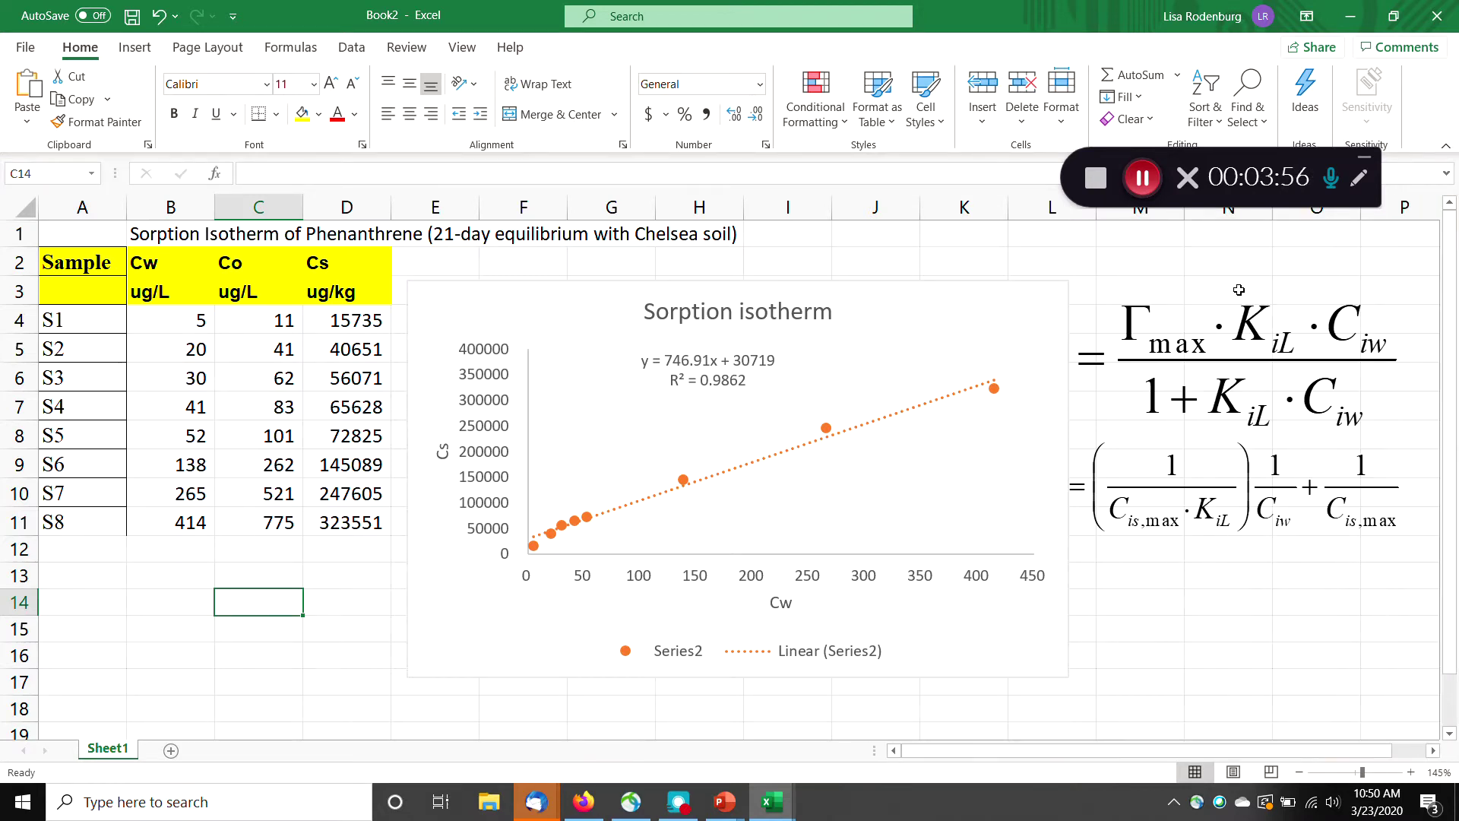
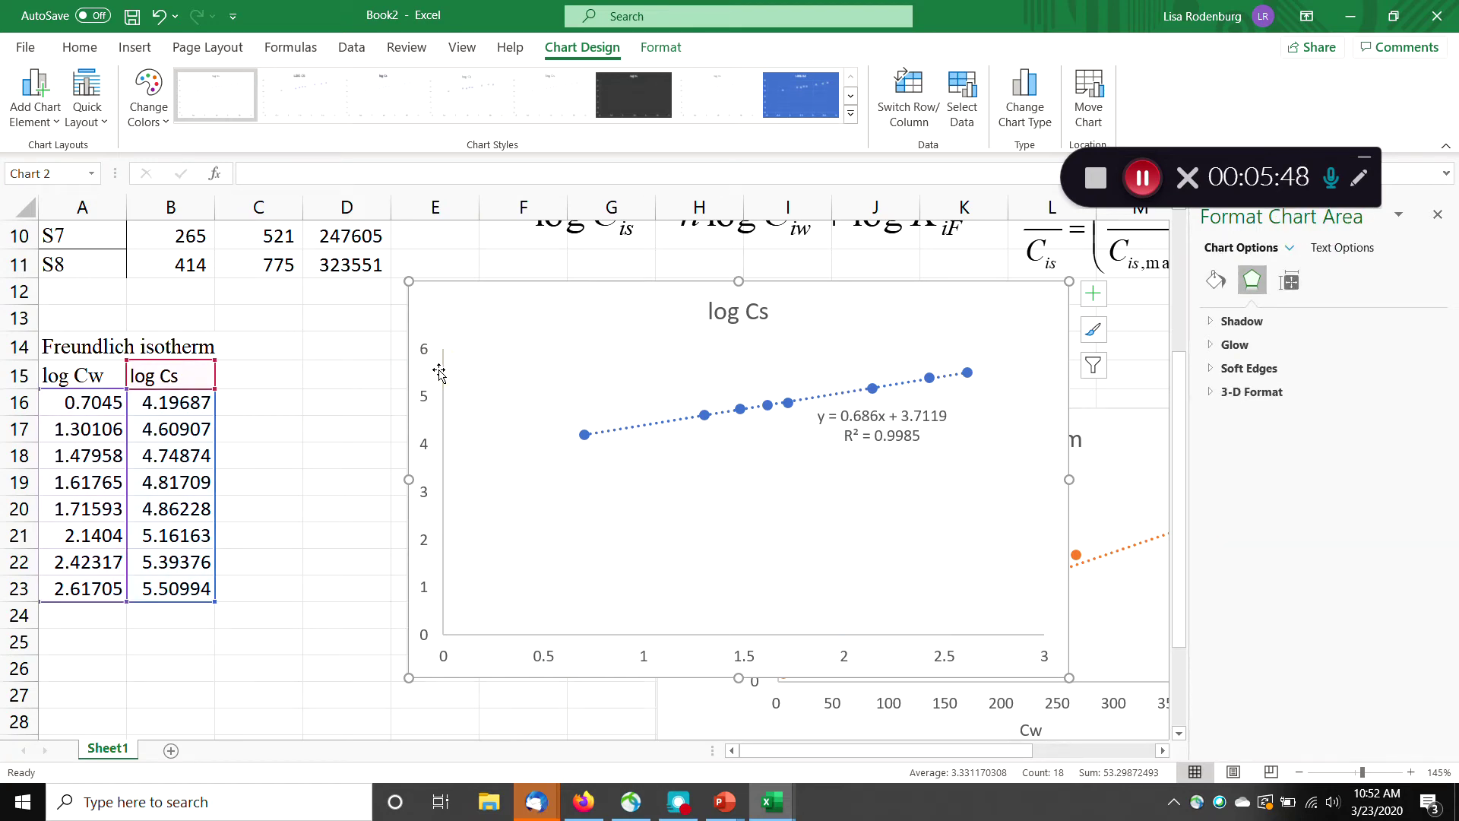
Try to add a primary horizontal axis title reading "log Cw" to the log Cs chart.
click(465, 374)
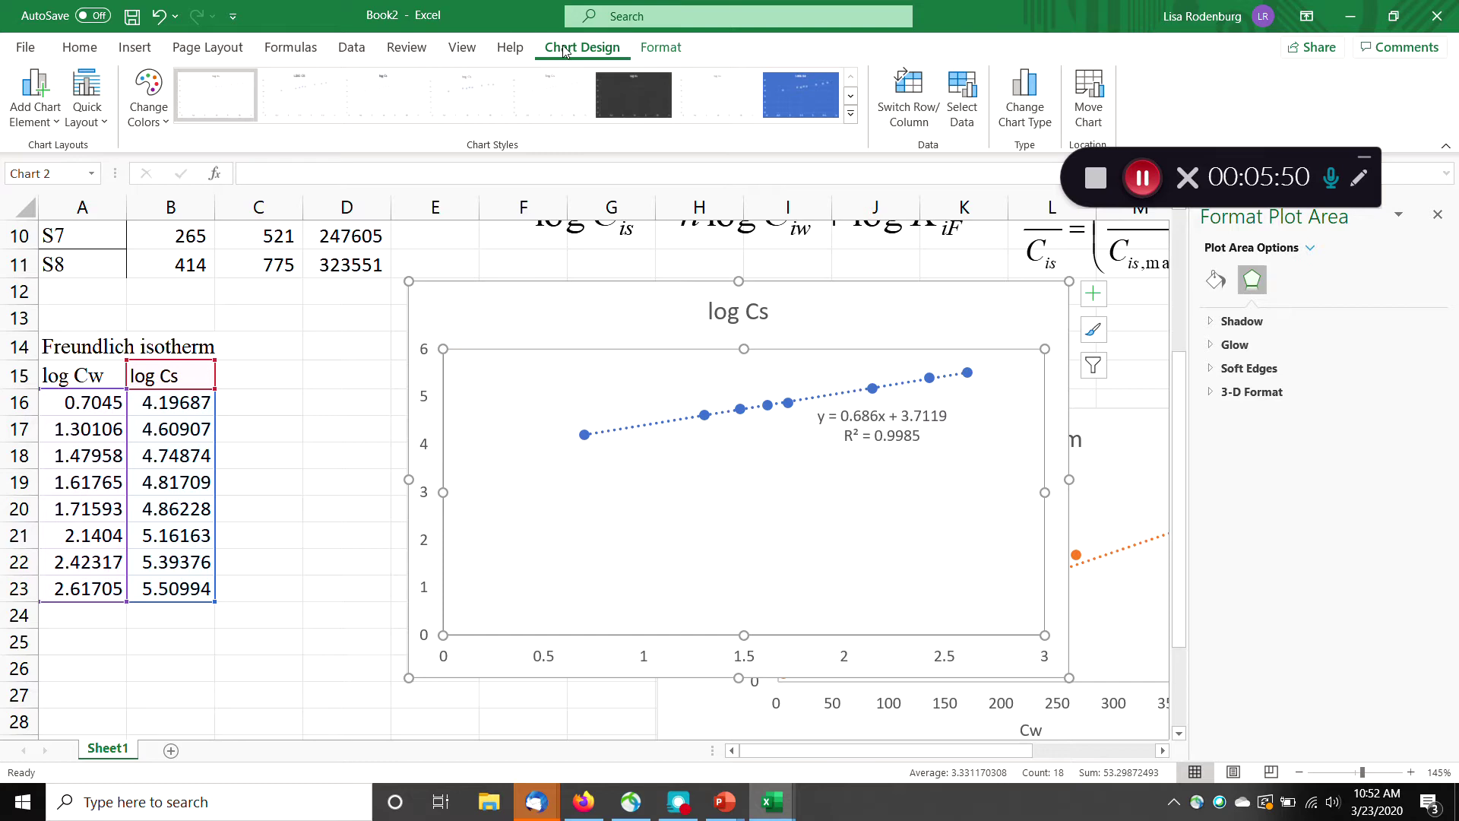
click(35, 95)
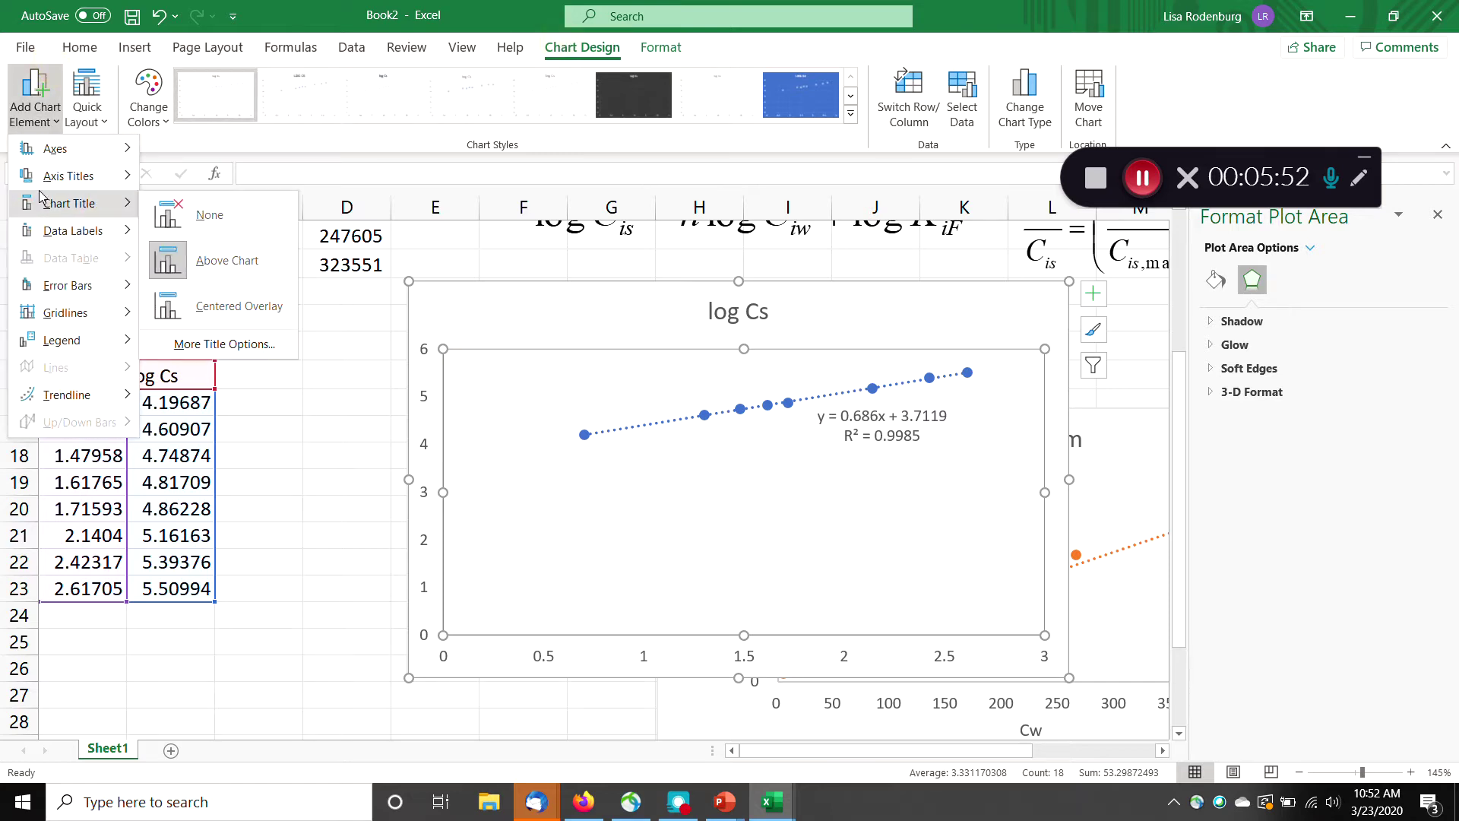
mouse_move(31, 176)
click(183, 189)
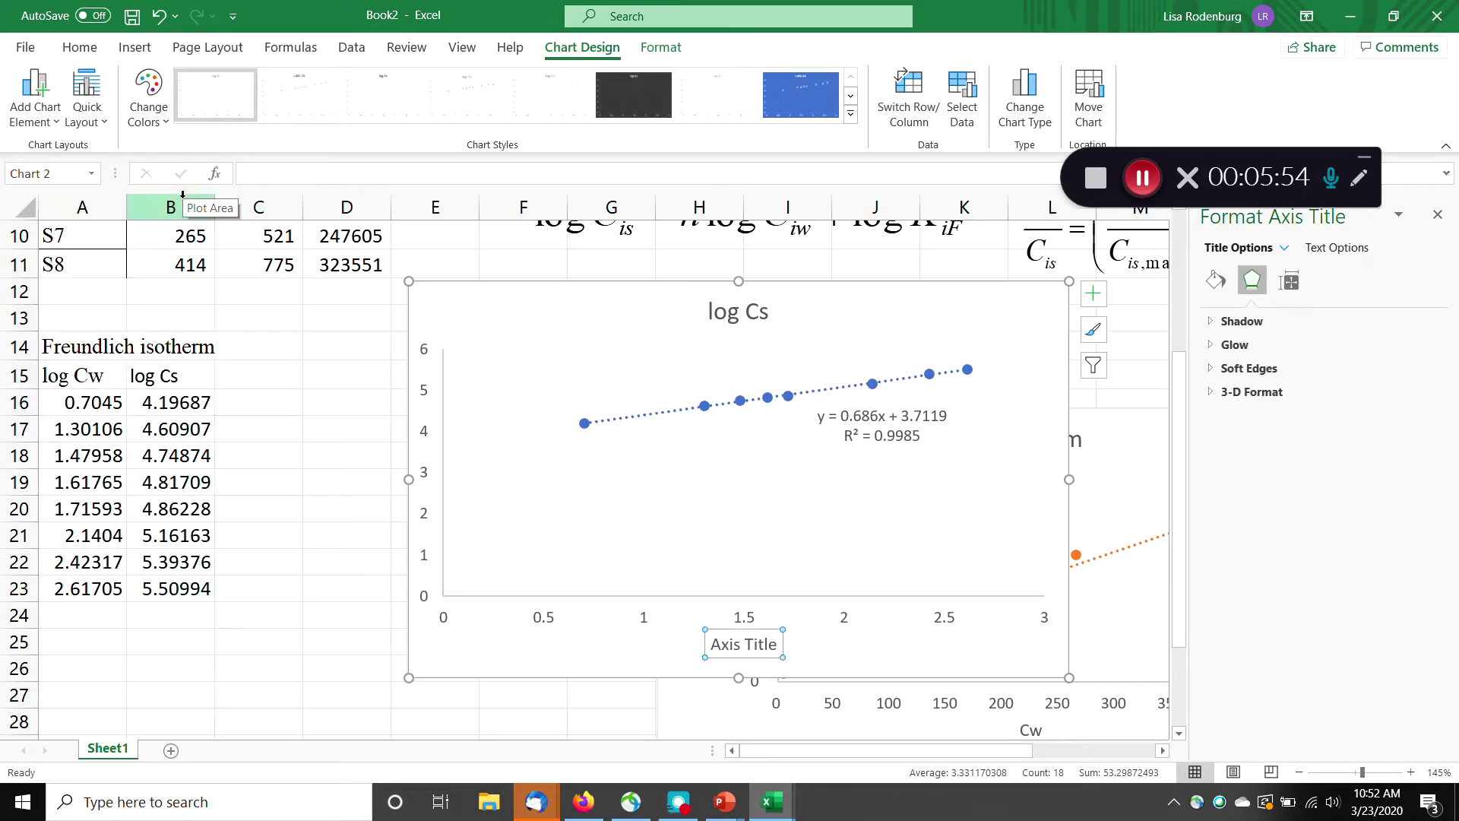
click(35, 95)
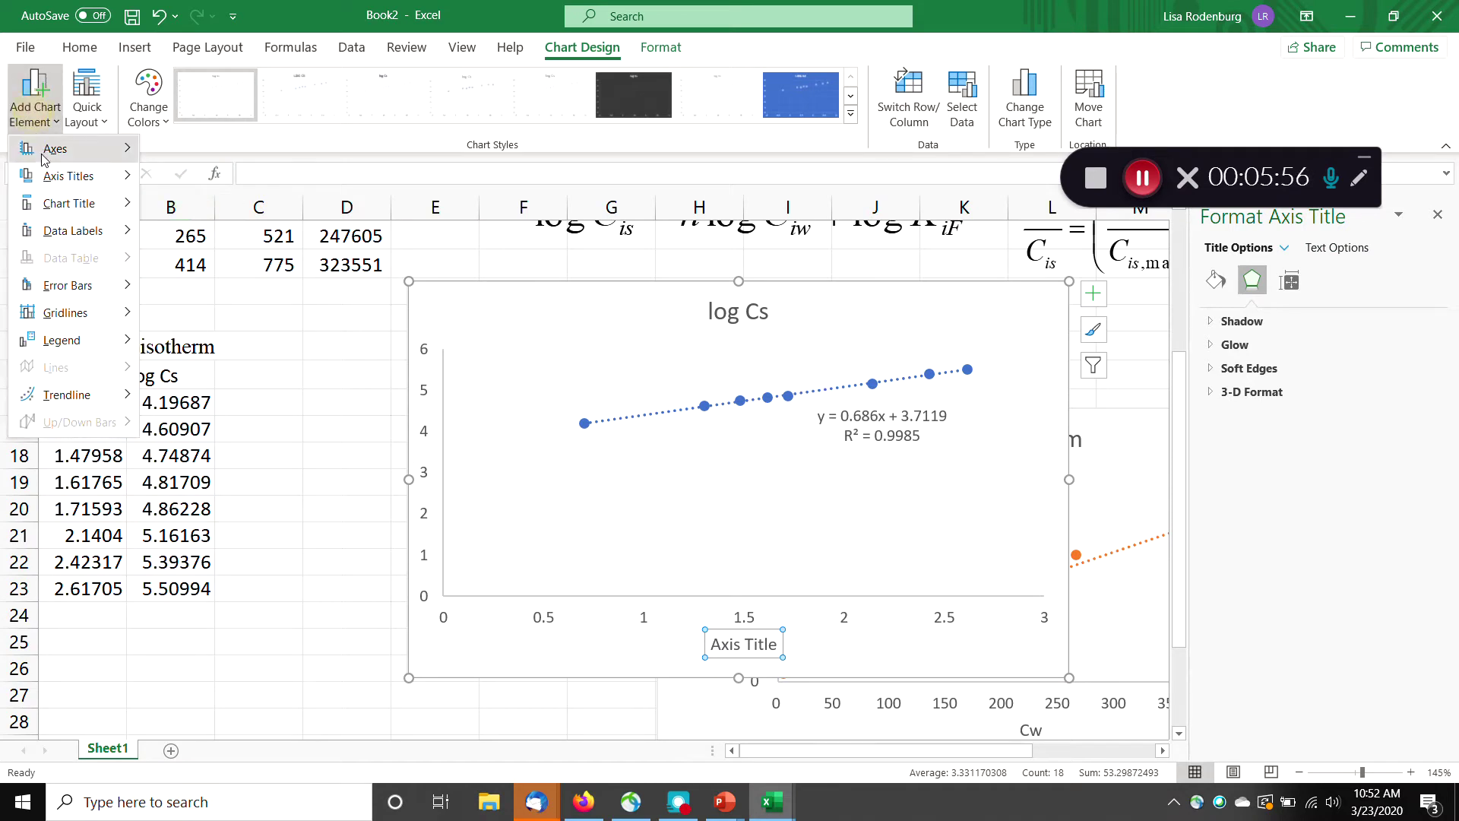
mouse_move(45, 175)
click(228, 187)
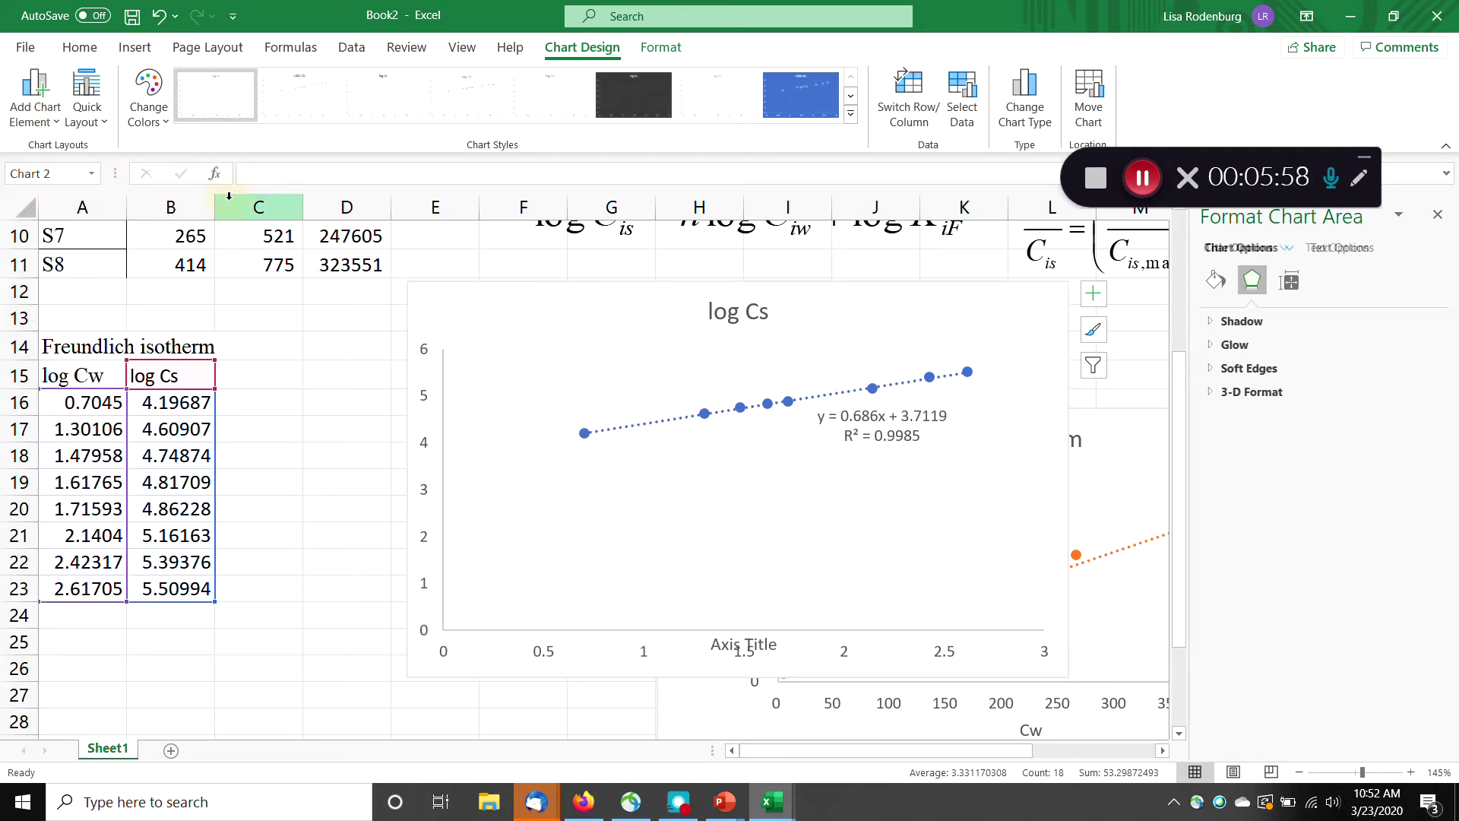
text(log )
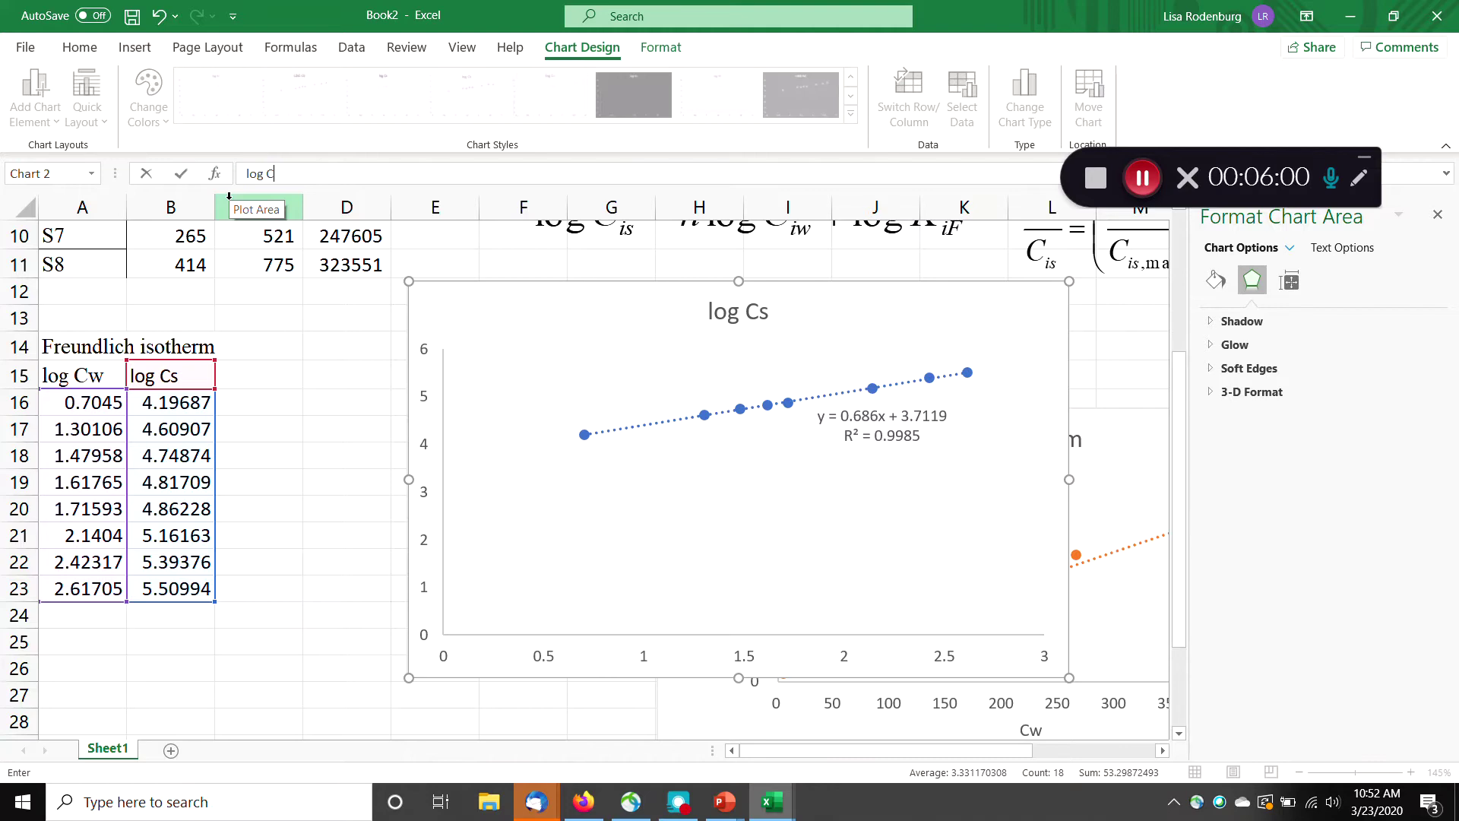
text(Cw)
key(Return)
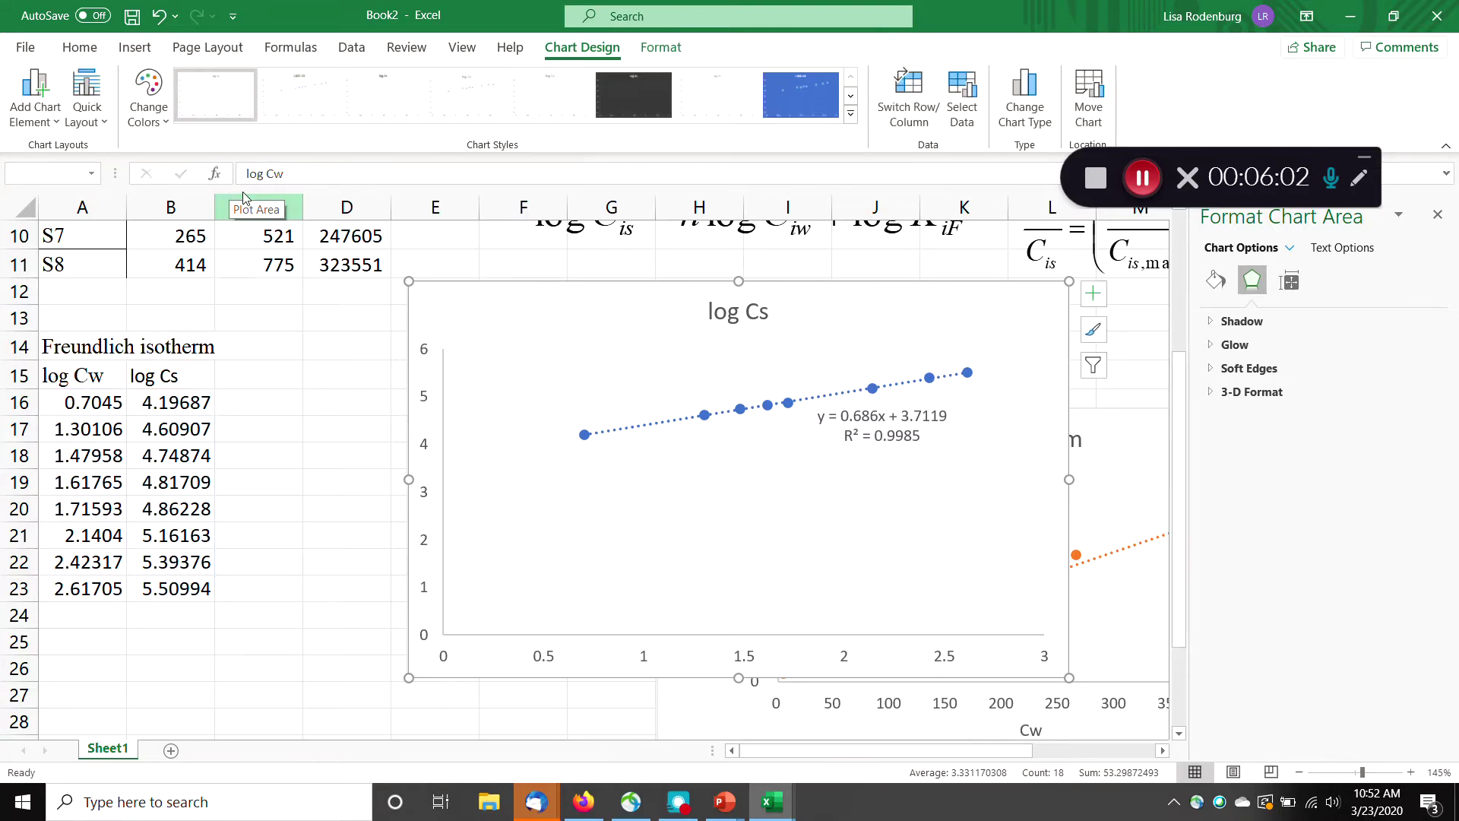
Raise the lower edge of the log Cs chart's plot area to leave room beneath the horizontal axis.
click(619, 484)
drag(743, 610, 744, 596)
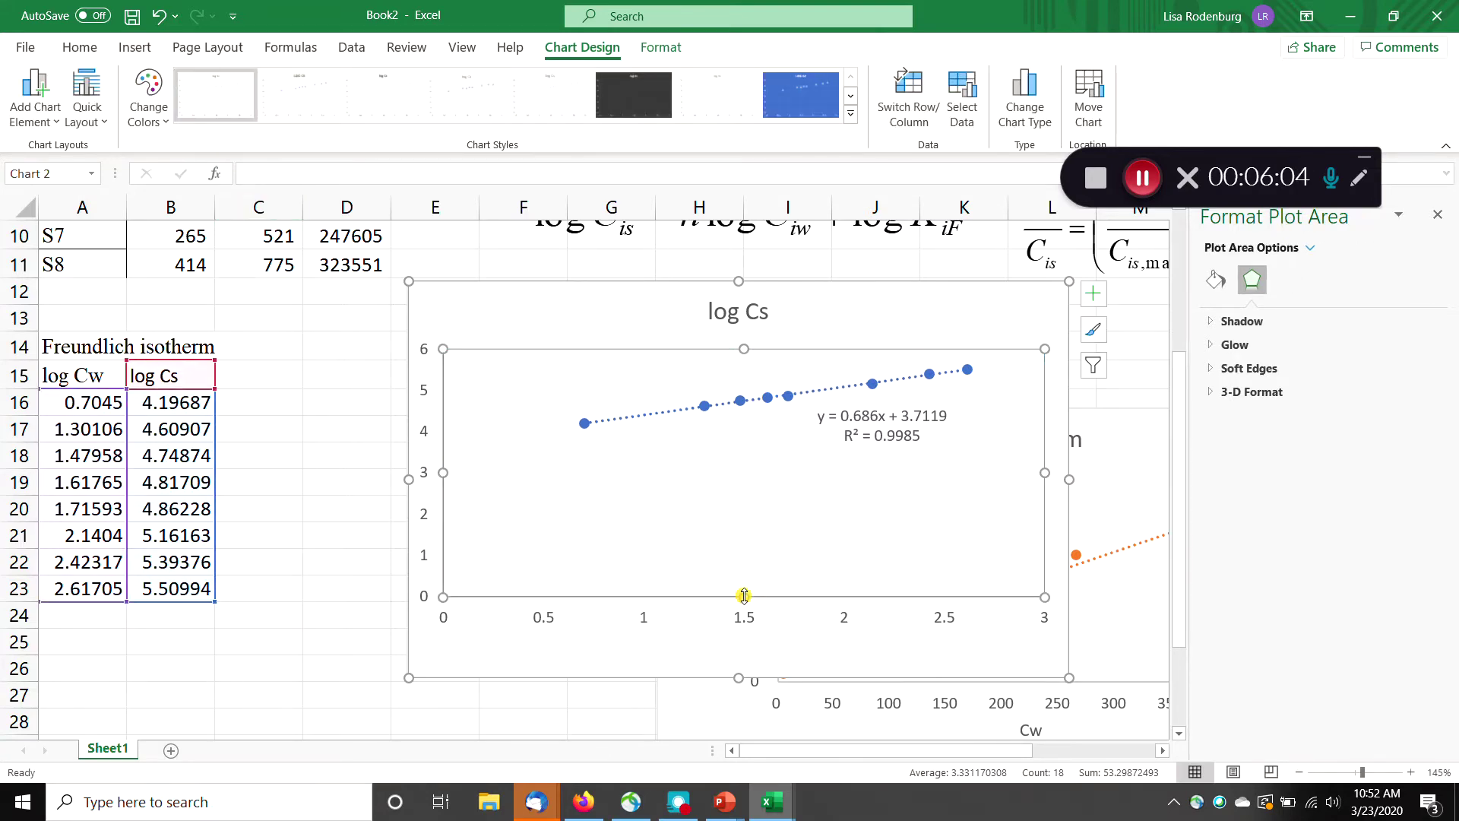
click(697, 642)
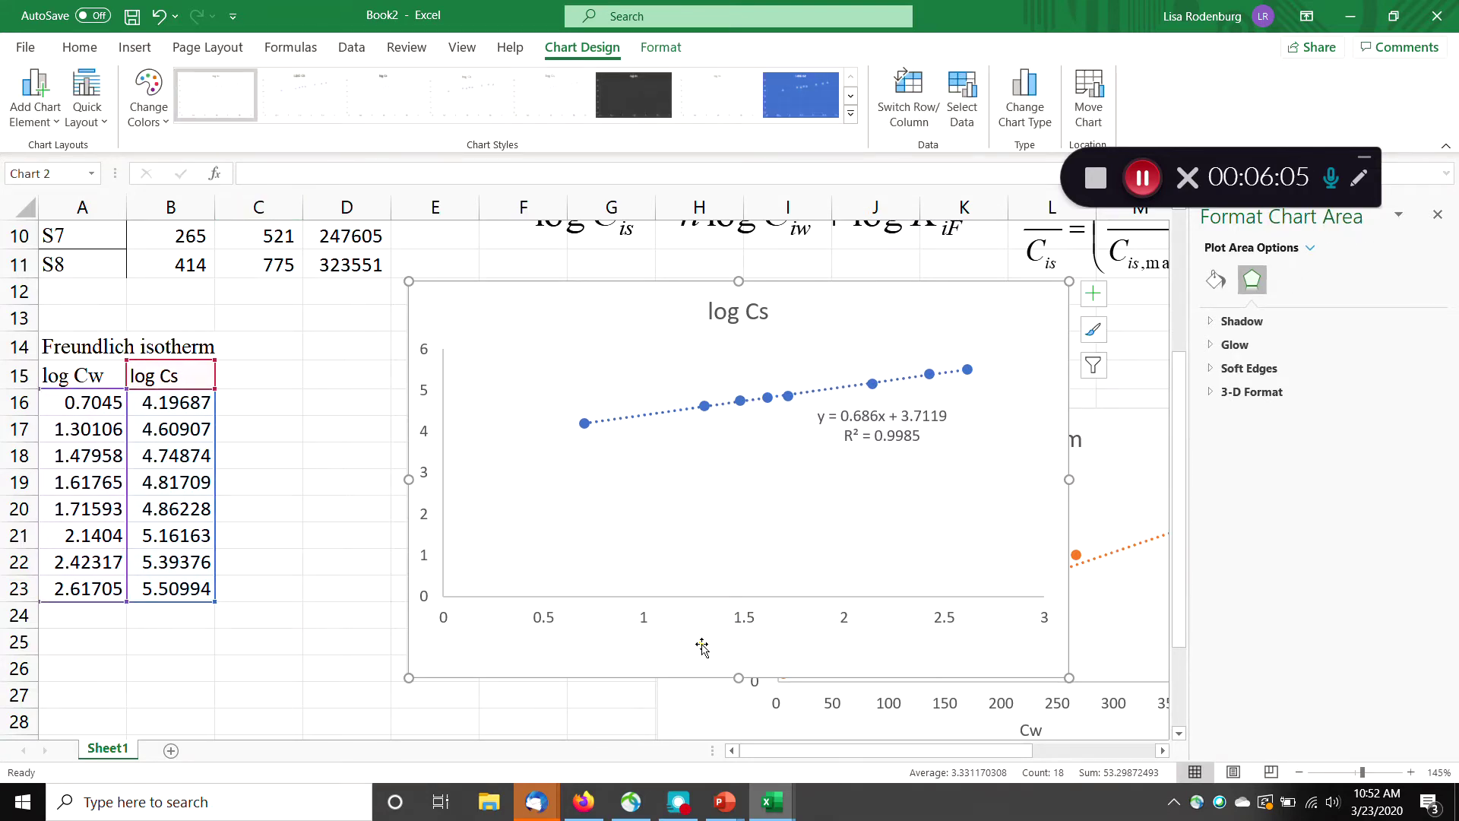
Add a primary horizontal axis title to the log Cs chart reading "log Cw".
click(47, 120)
mouse_move(47, 177)
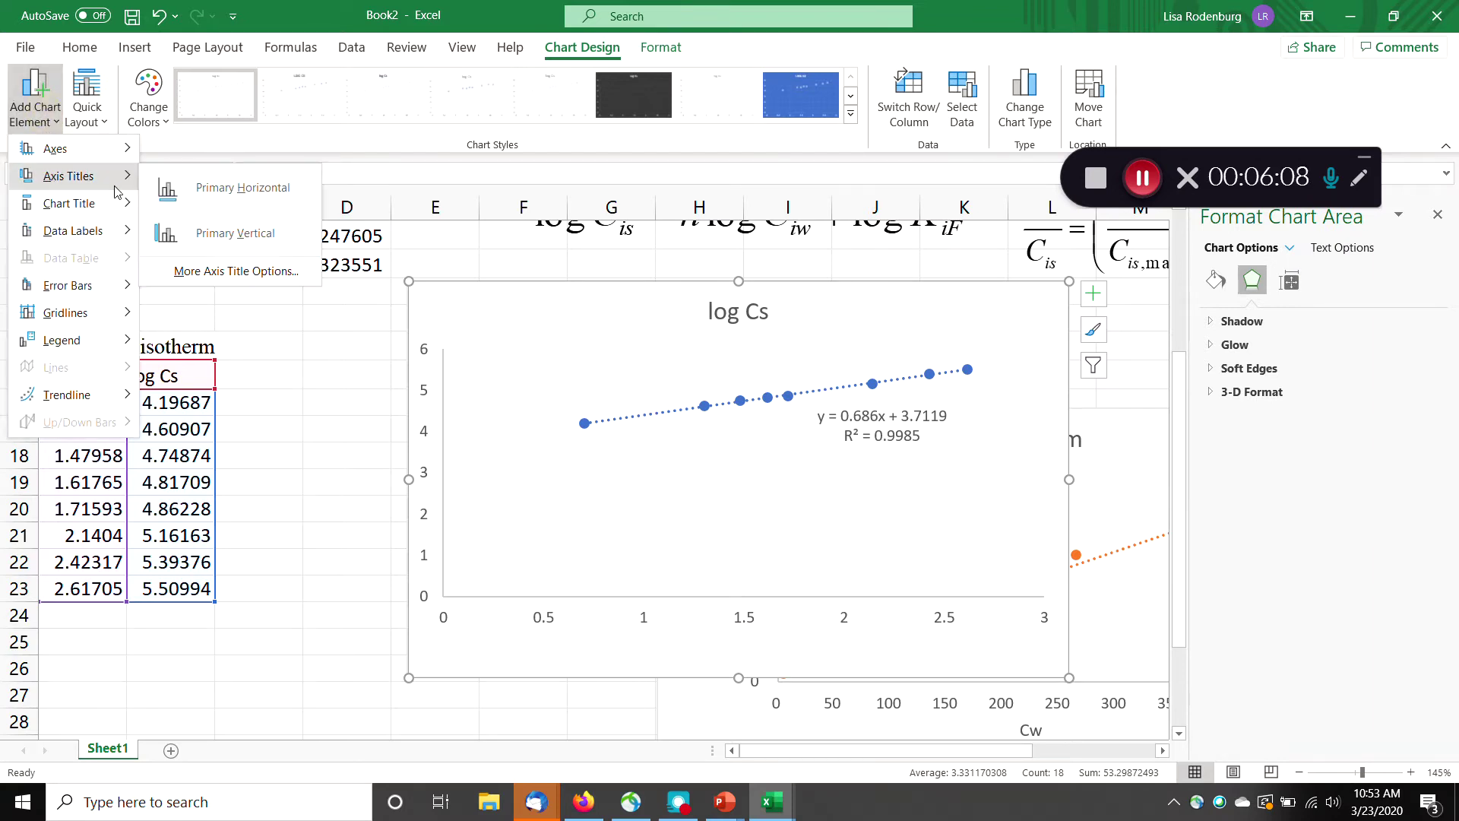
click(210, 195)
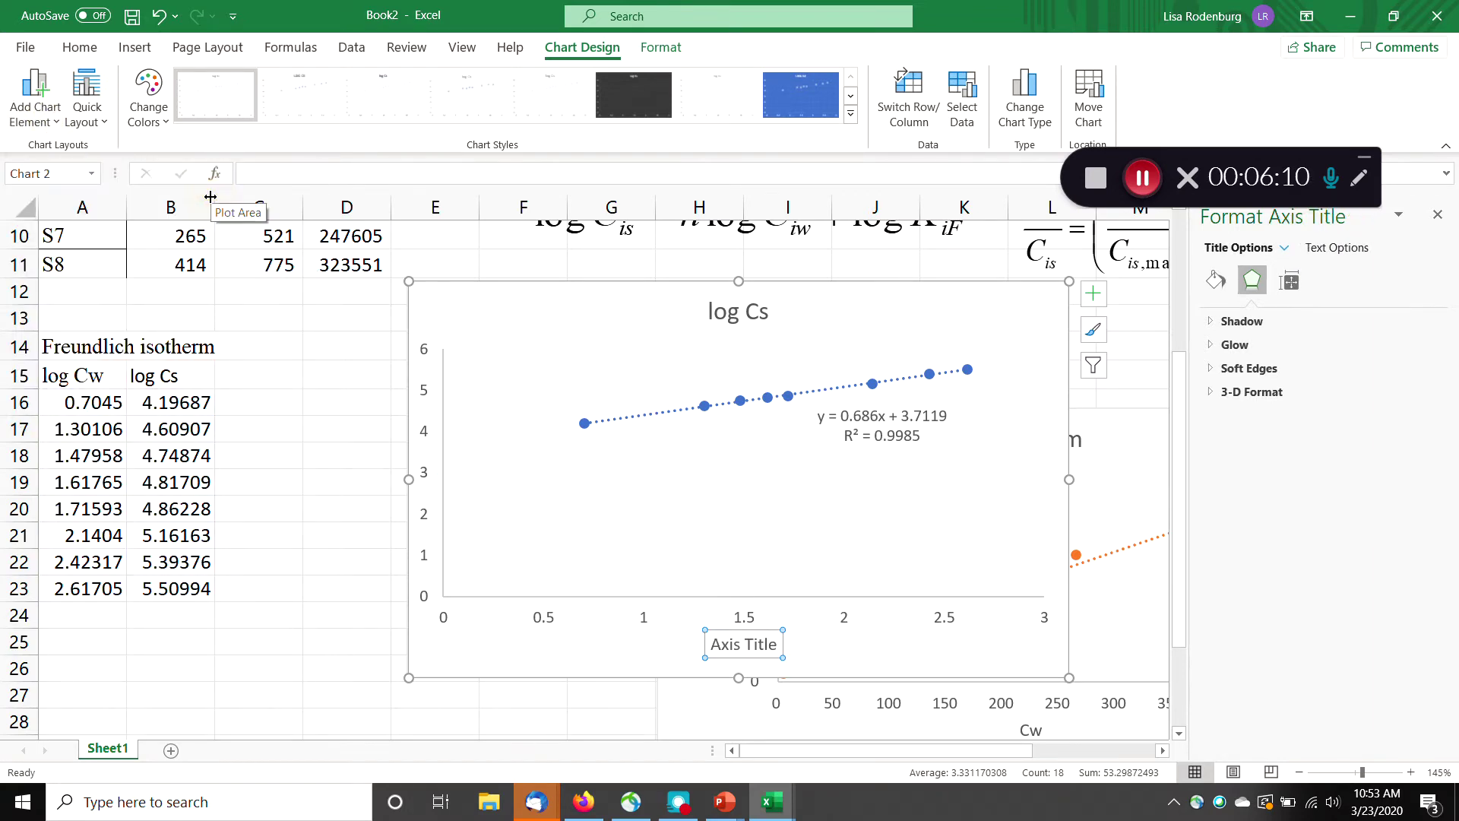
text(log Cw)
key(Return)
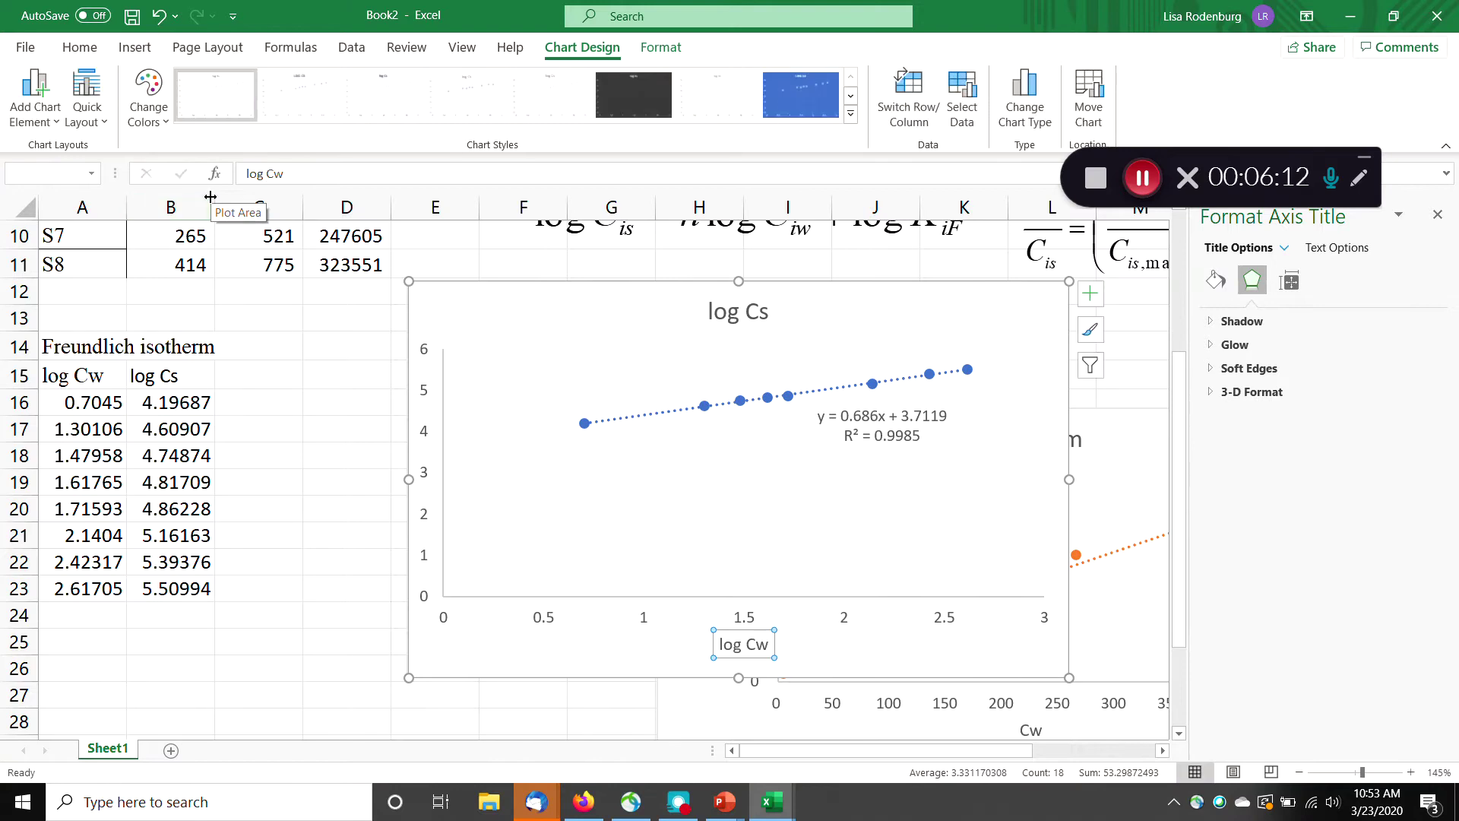
Add a primary vertical axis title to the log Cs chart reading "log Cs".
click(31, 120)
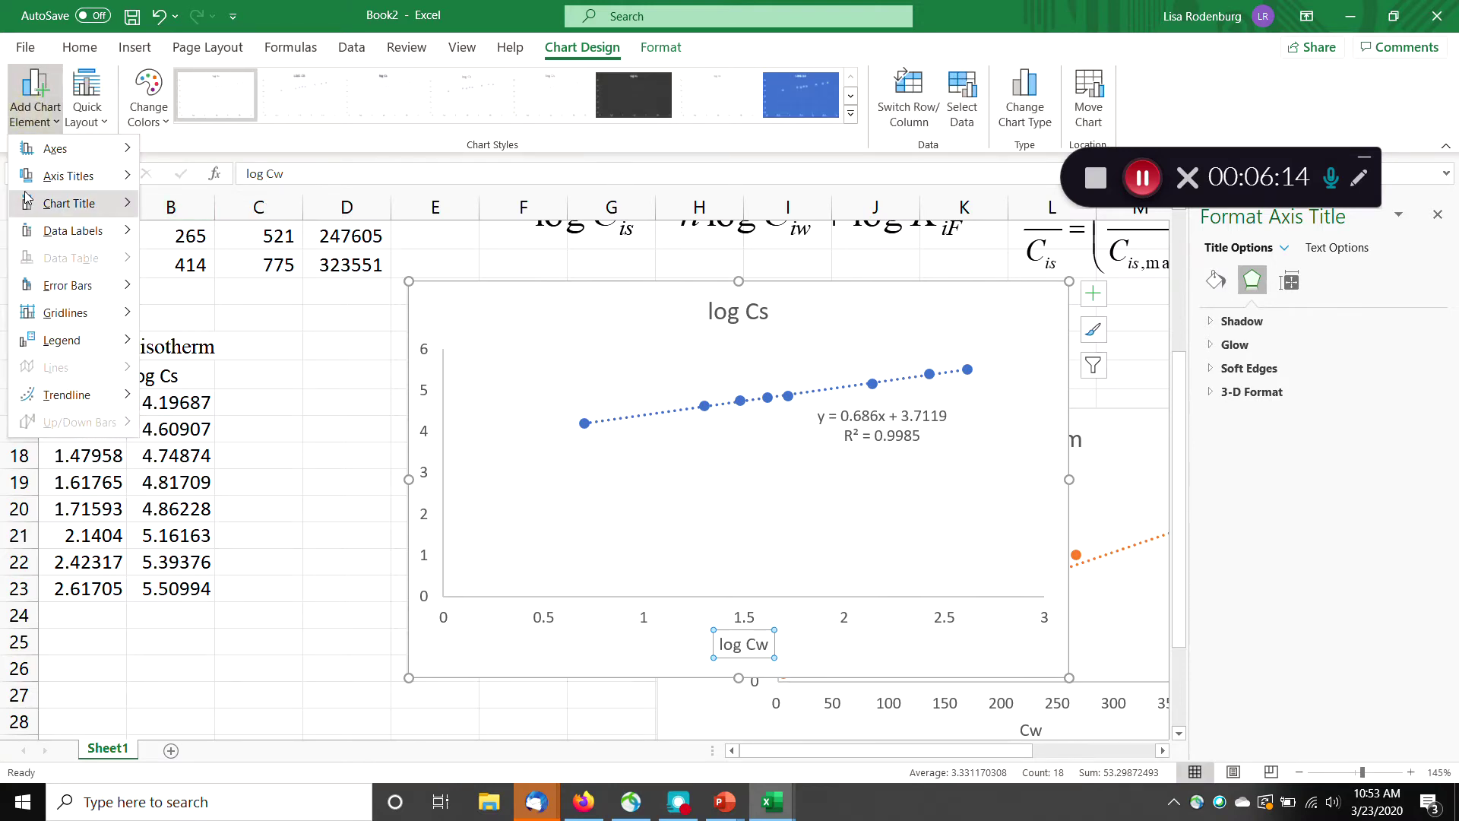
mouse_move(92, 175)
click(225, 237)
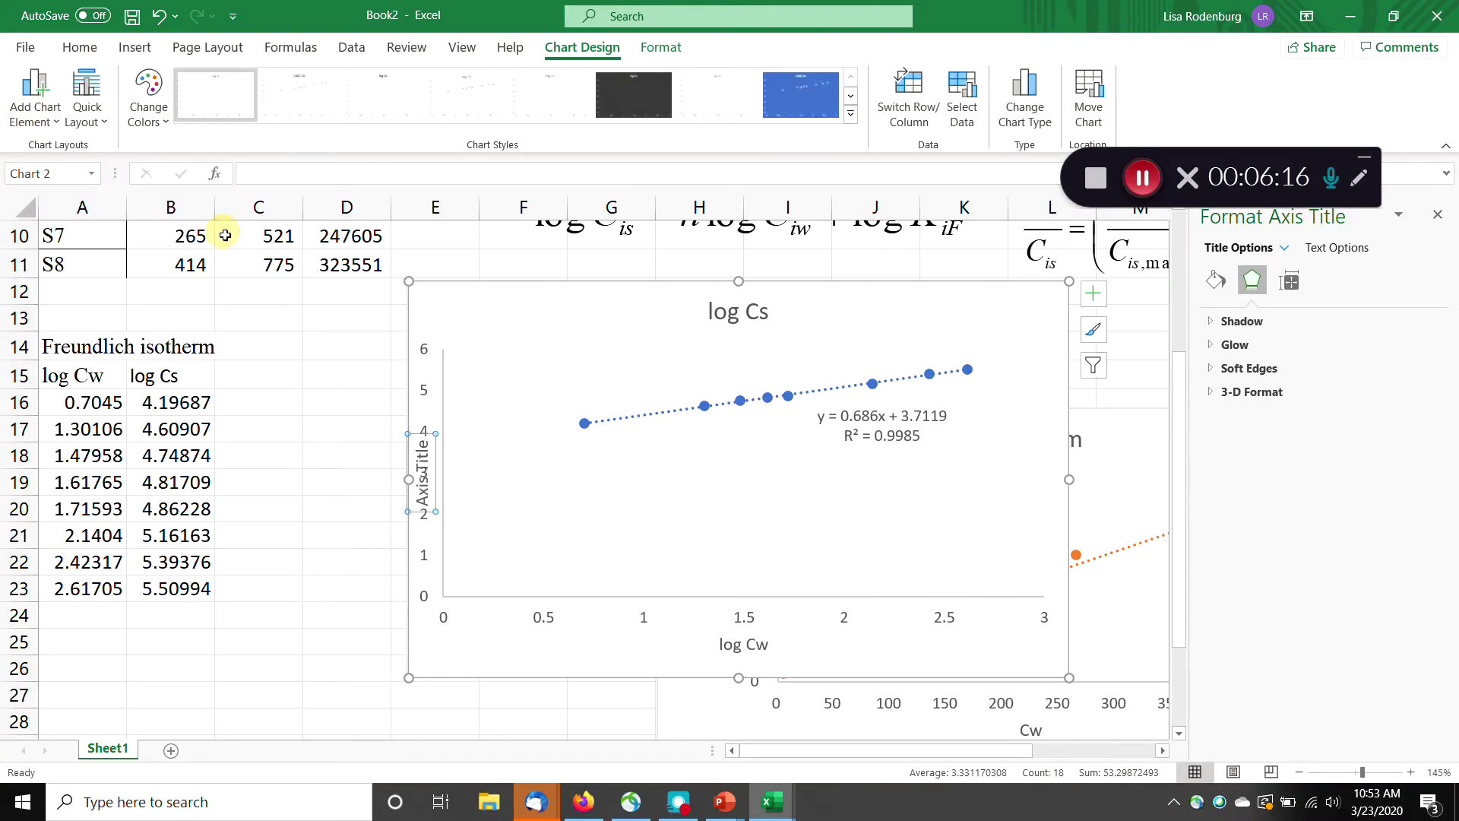
text(log C)
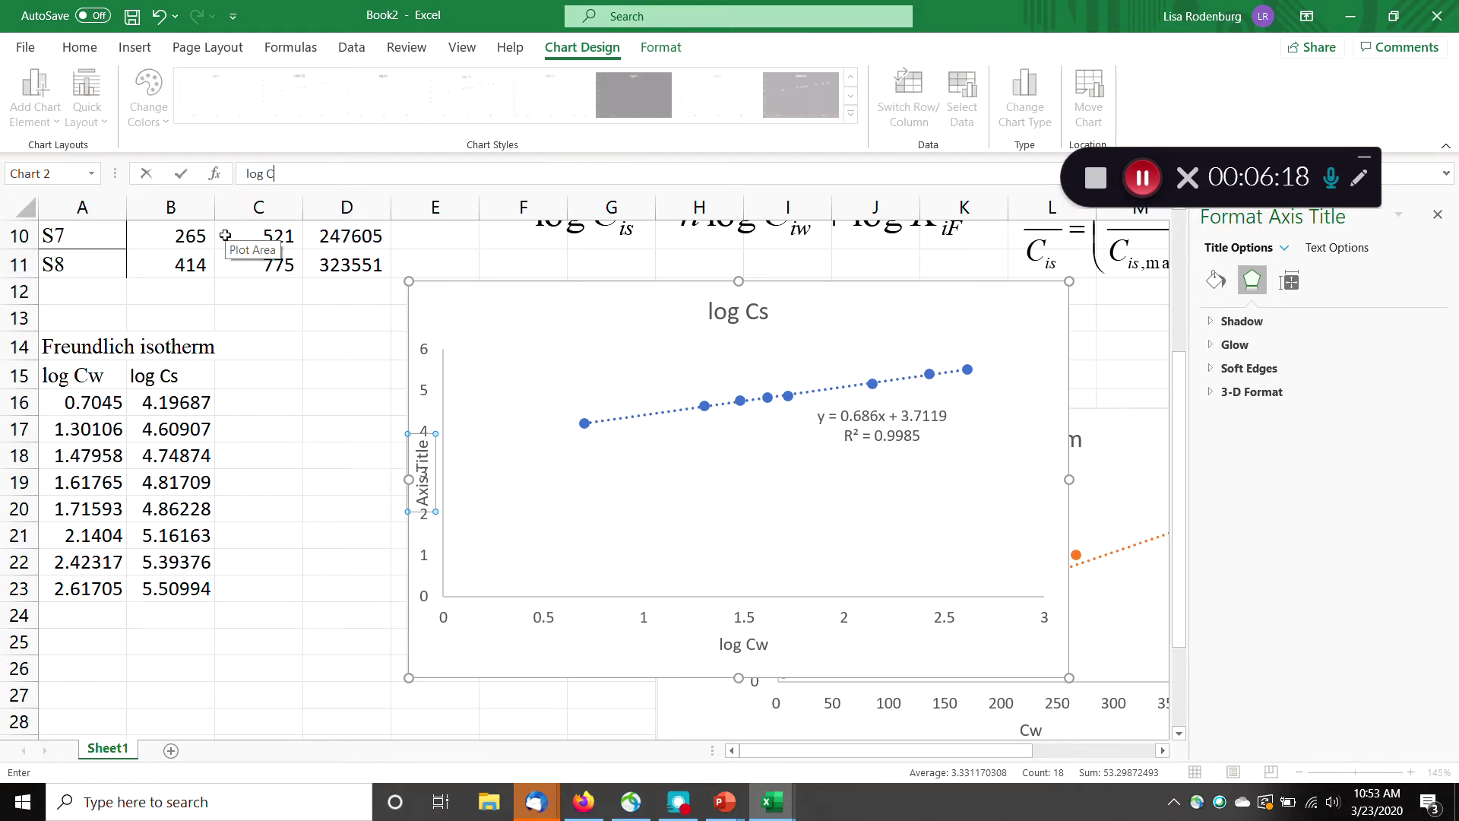
text(s)
key(Return)
Narrow the log Cs chart's plot area from its left edge so the vertical axis title clears the axis numbers.
click(467, 480)
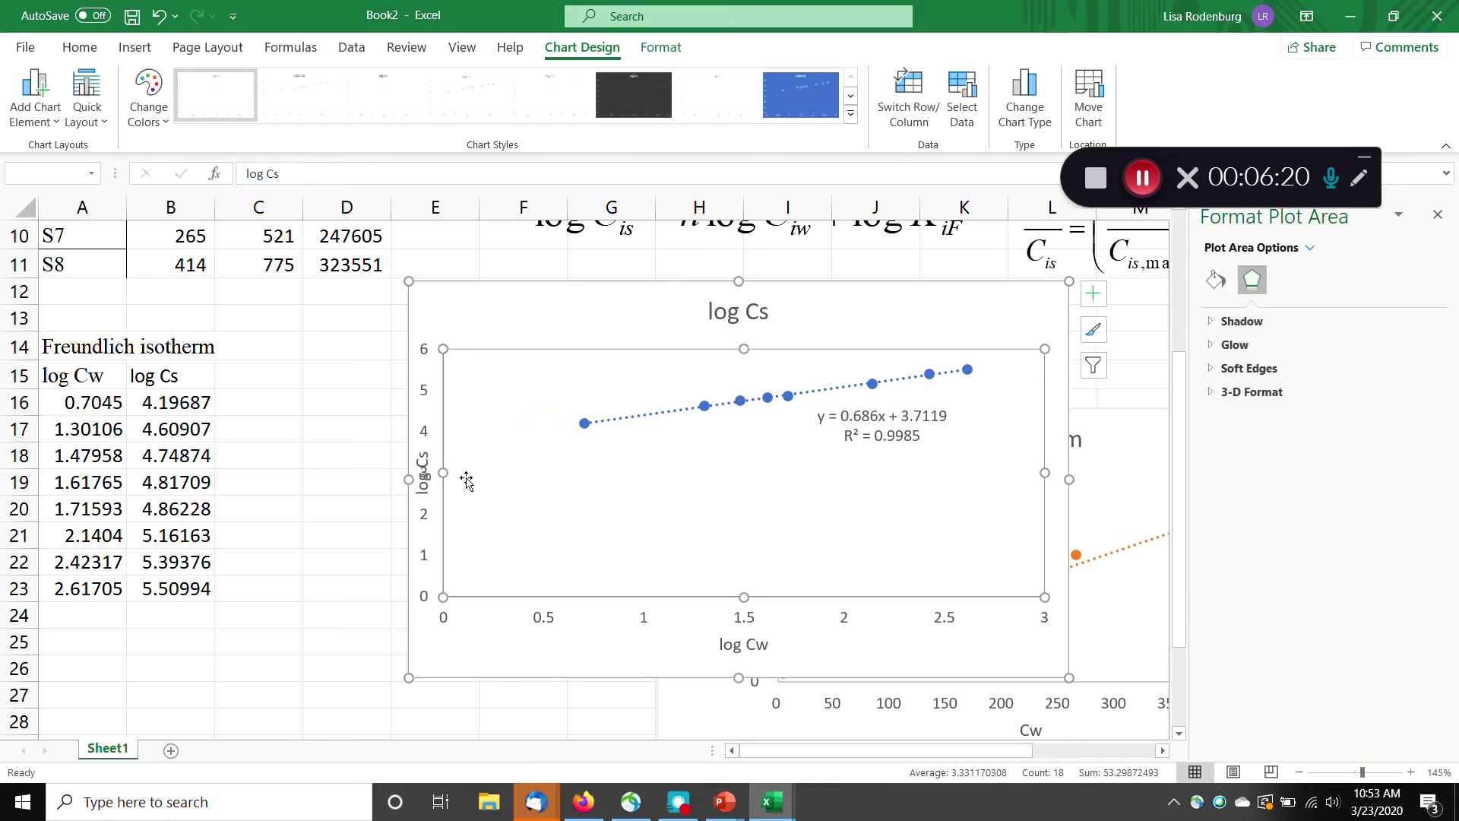
drag(443, 479, 473, 479)
click(345, 480)
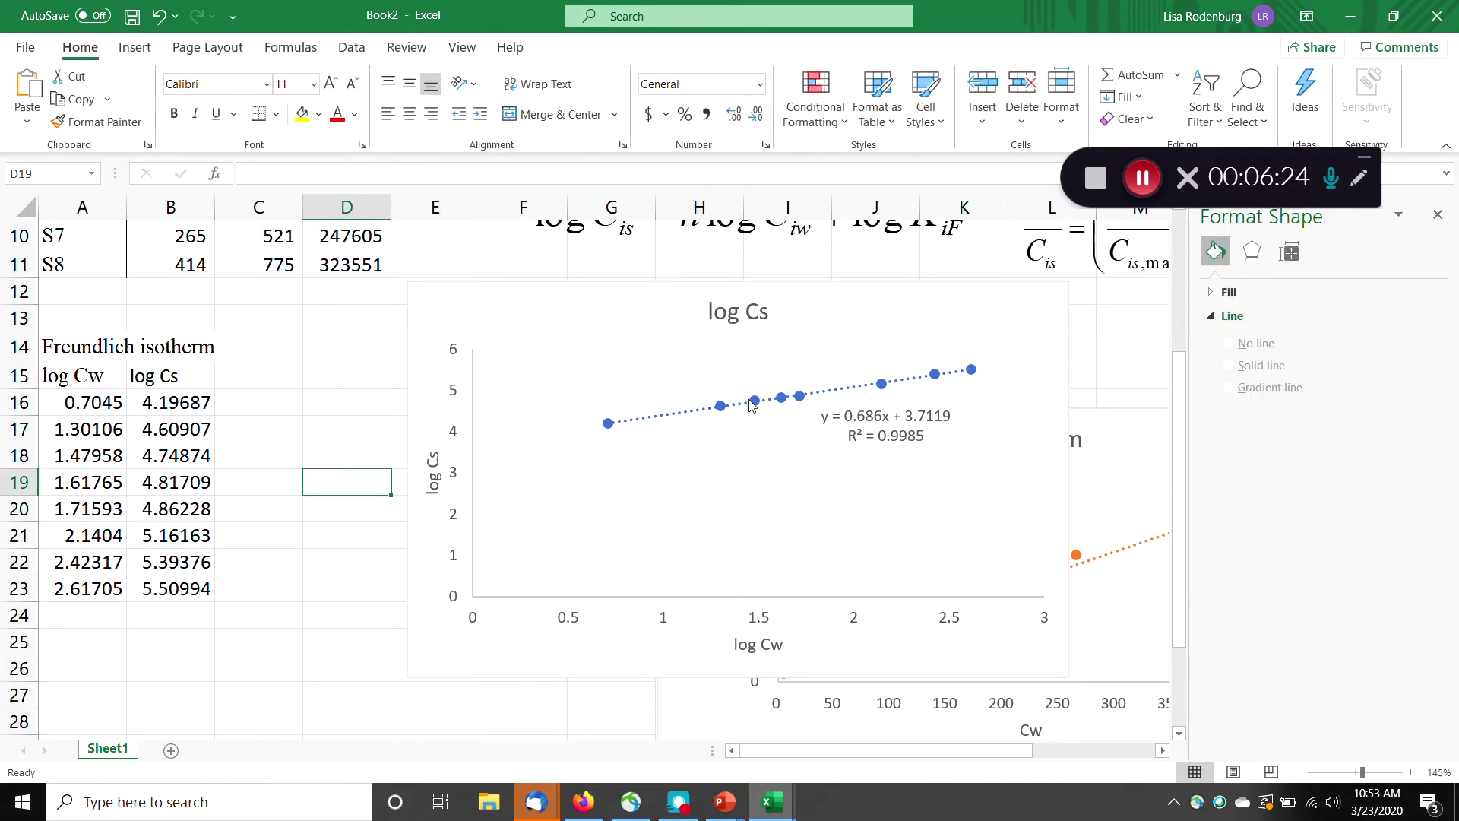
Move the log Cs chart slightly right and down, keeping it below the Freundlich equation.
click(518, 305)
drag(517, 306, 574, 316)
scroll(585, 323, up, 1)
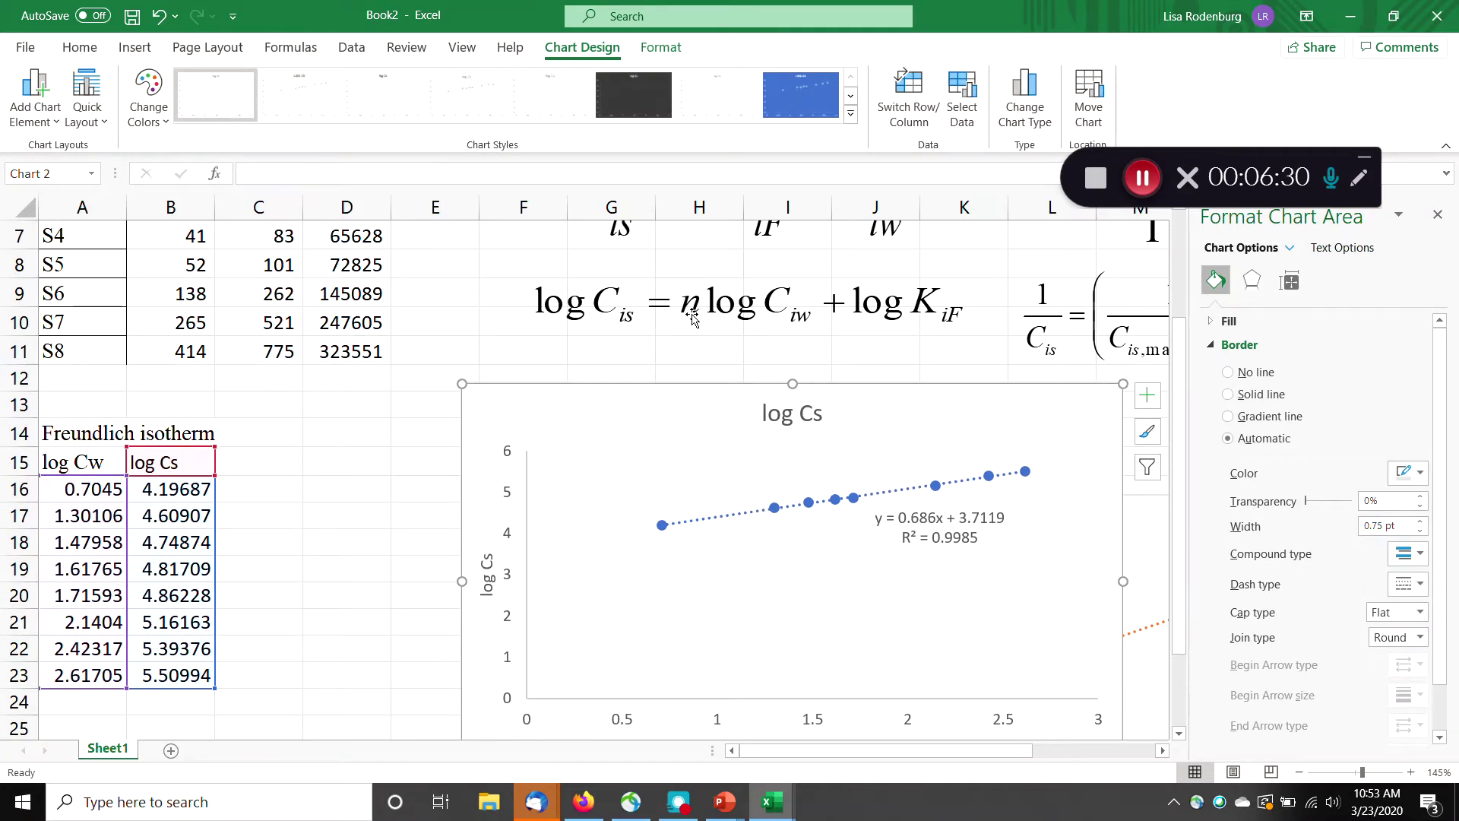
click(384, 404)
Label A25 "slope" and calculate the regression slope in B25 with SLOPE, using B16:B23 as known y's and A16:A23 as known x's.
scroll(378, 409, down, 2)
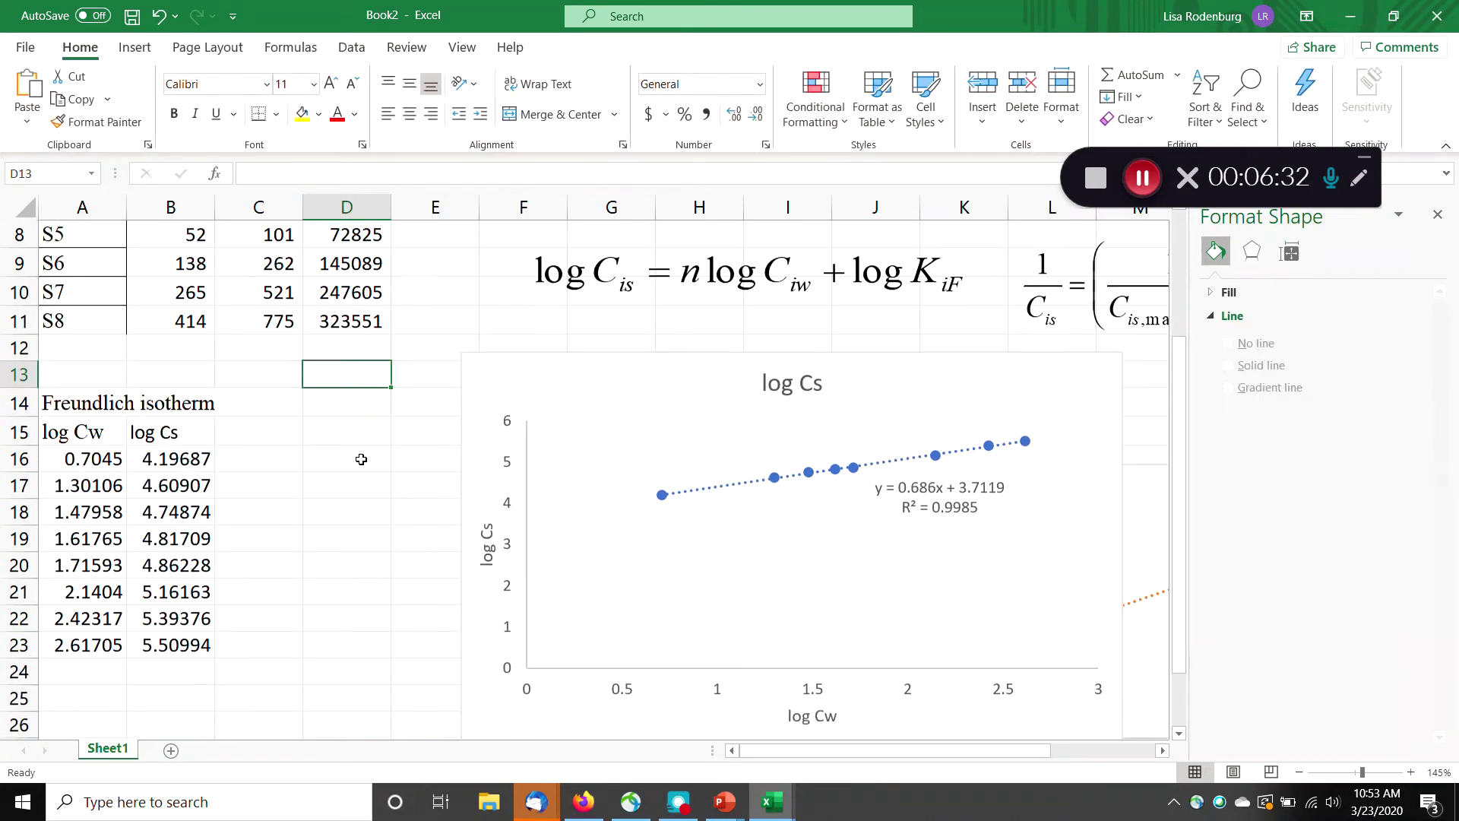
click(99, 562)
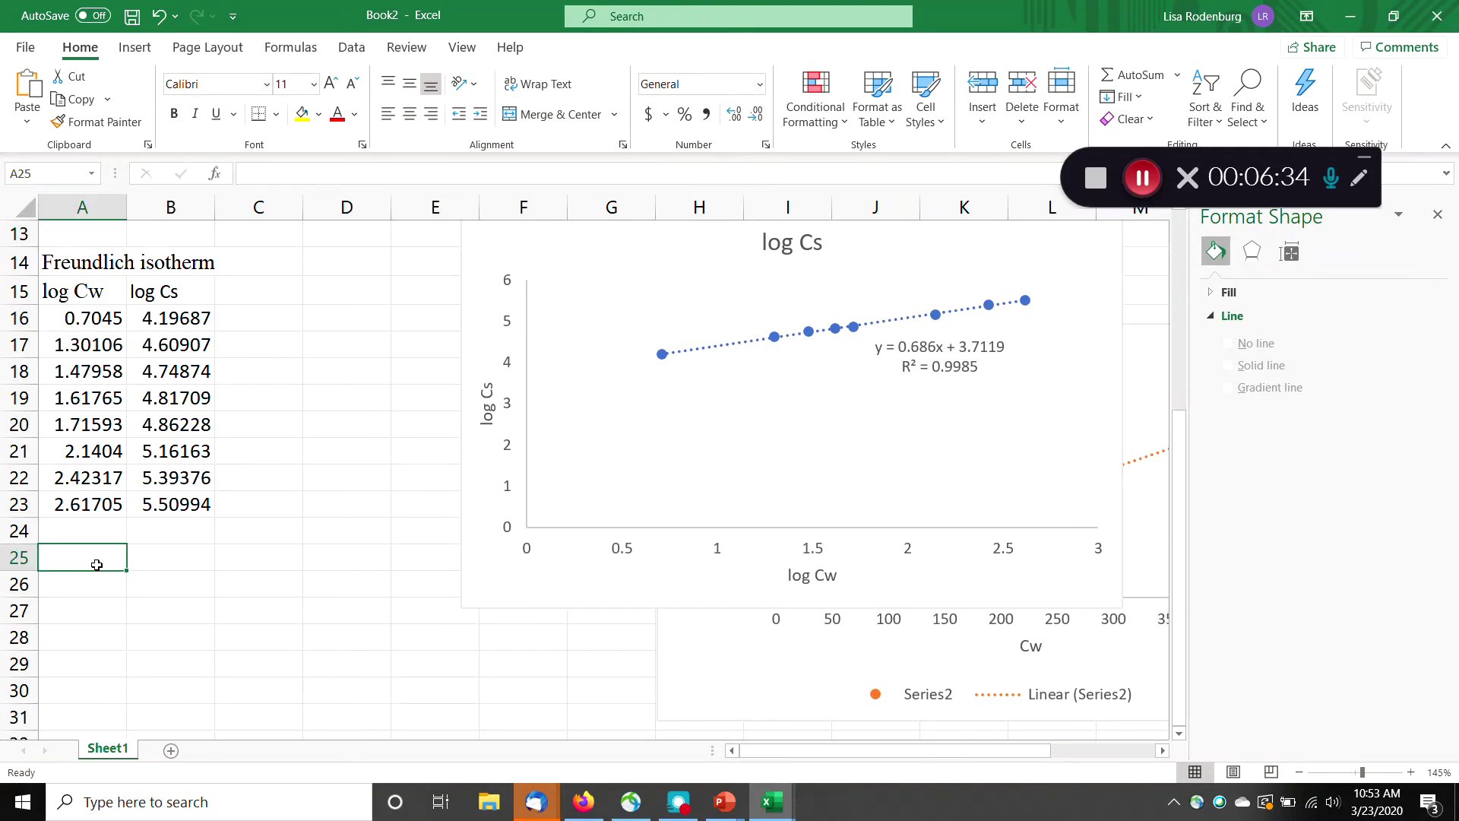
text(slope)
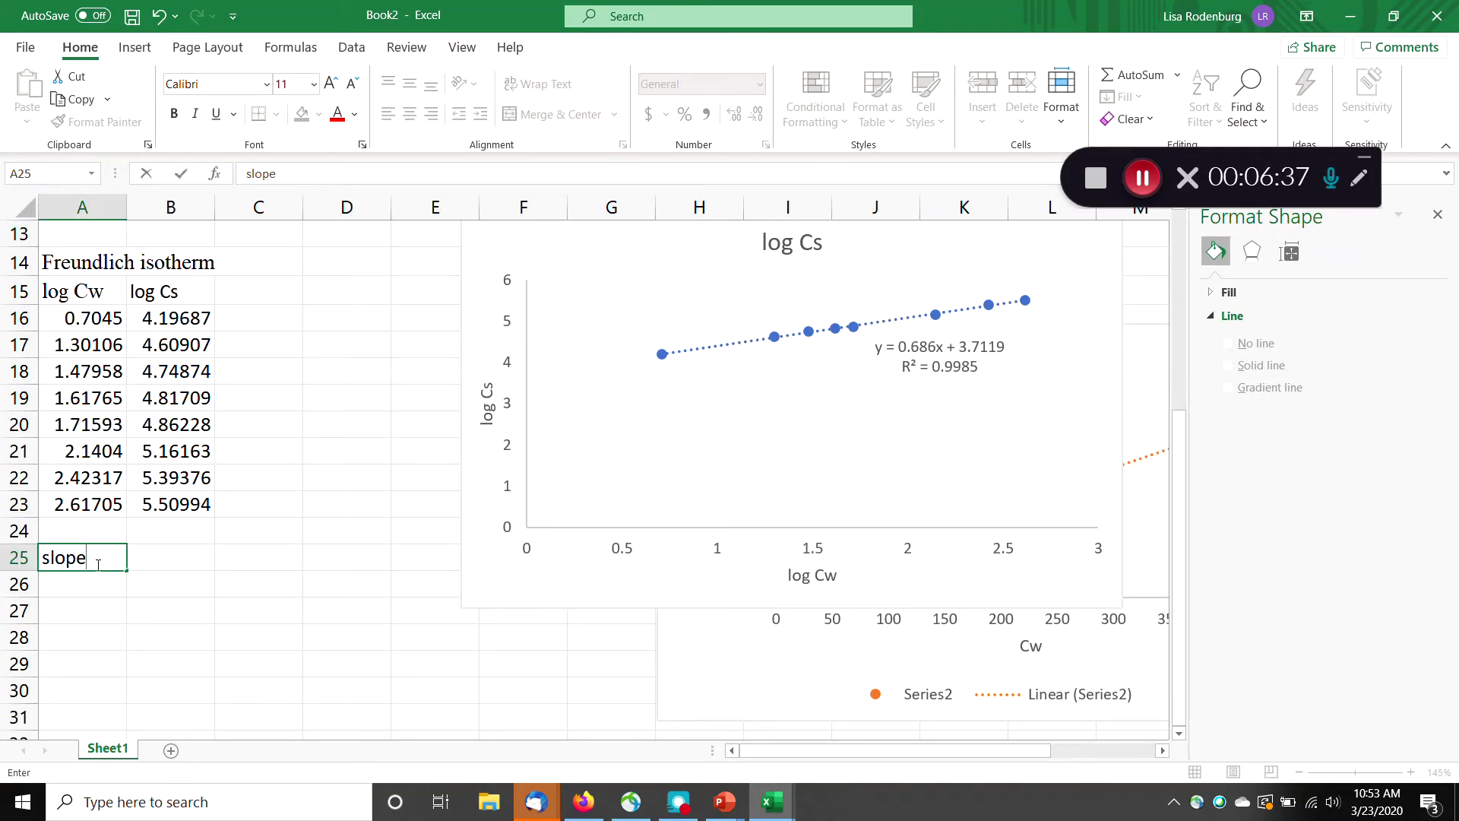
key(Tab)
text(=slop)
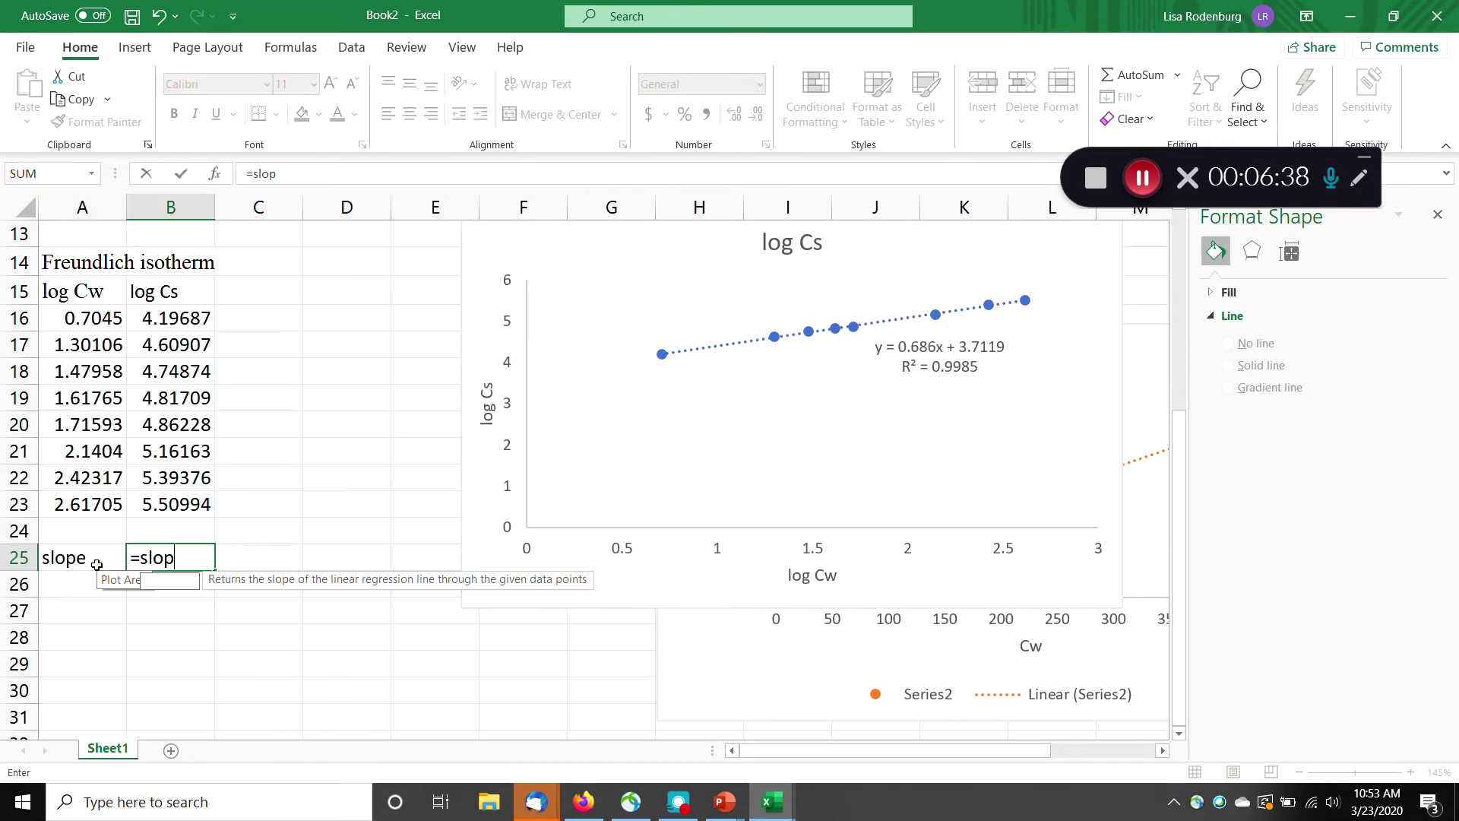
text(e()
drag(148, 311, 187, 508)
text(,)
drag(68, 317, 106, 499)
text())
key(Return)
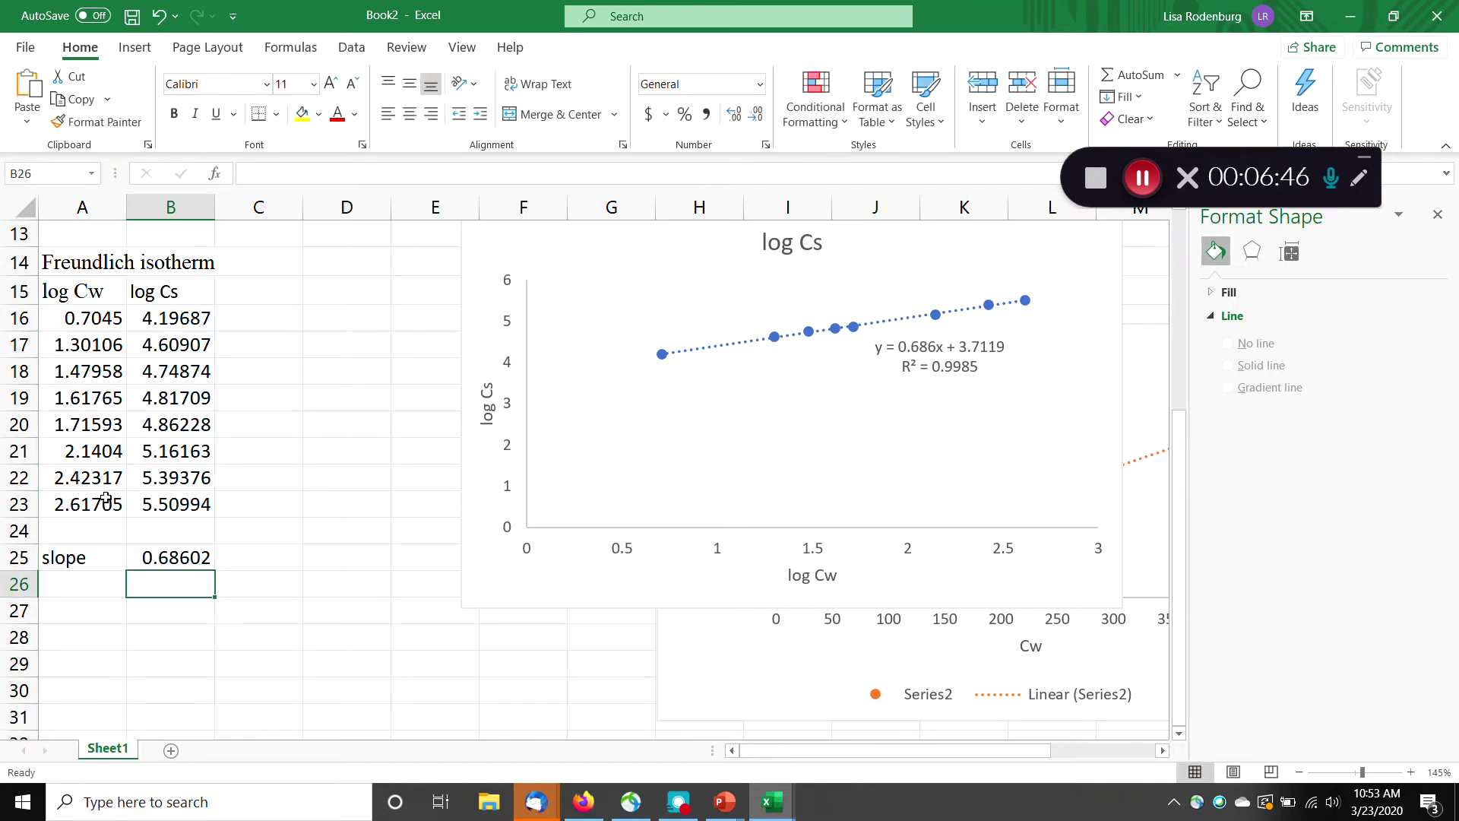
Label A26 "intercept" and calculate the regression intercept in B26 with INTERCEPT, using the log Cs values against the log Cw values.
key(Left)
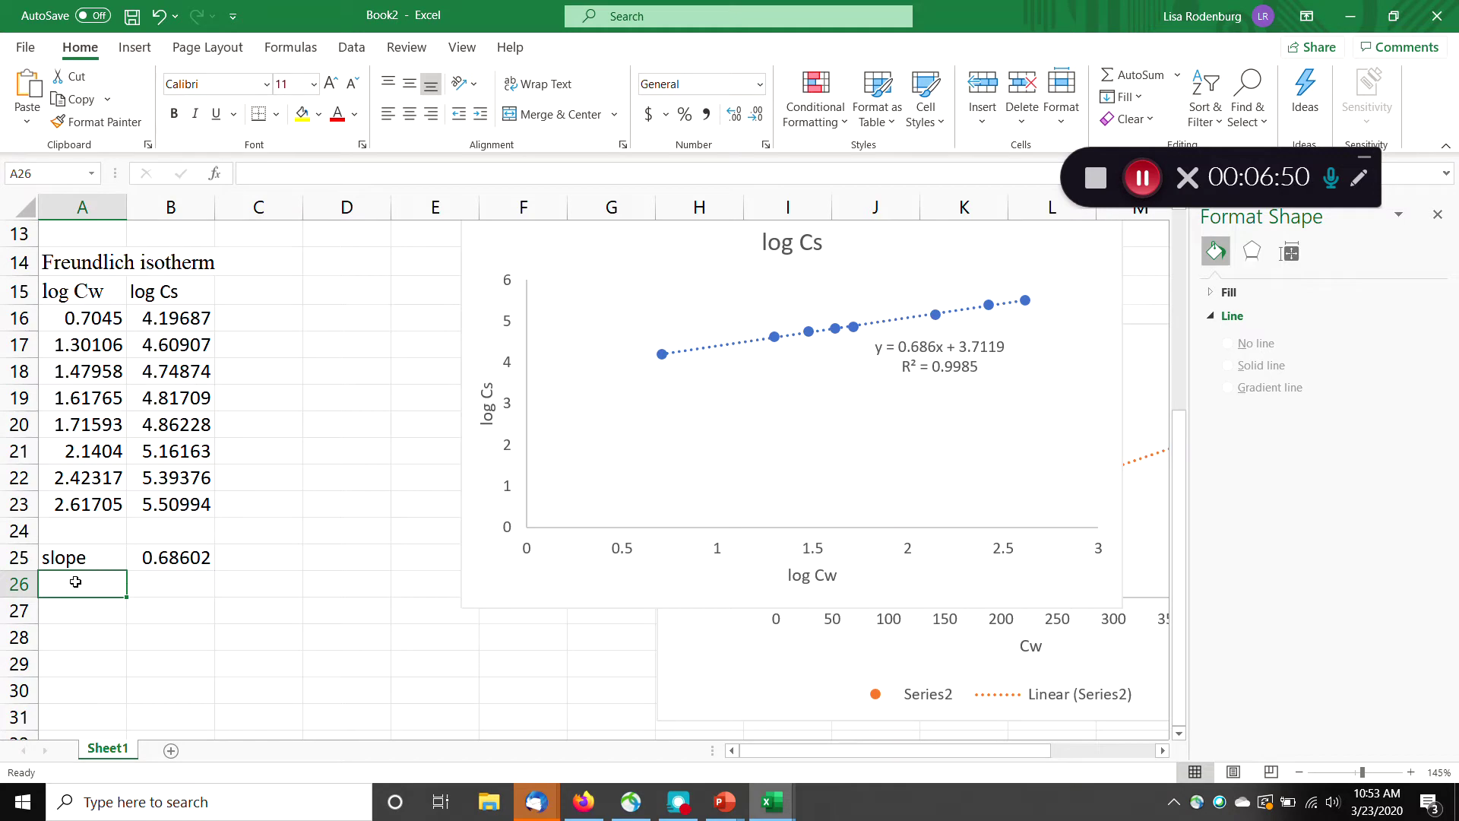
text(unte)
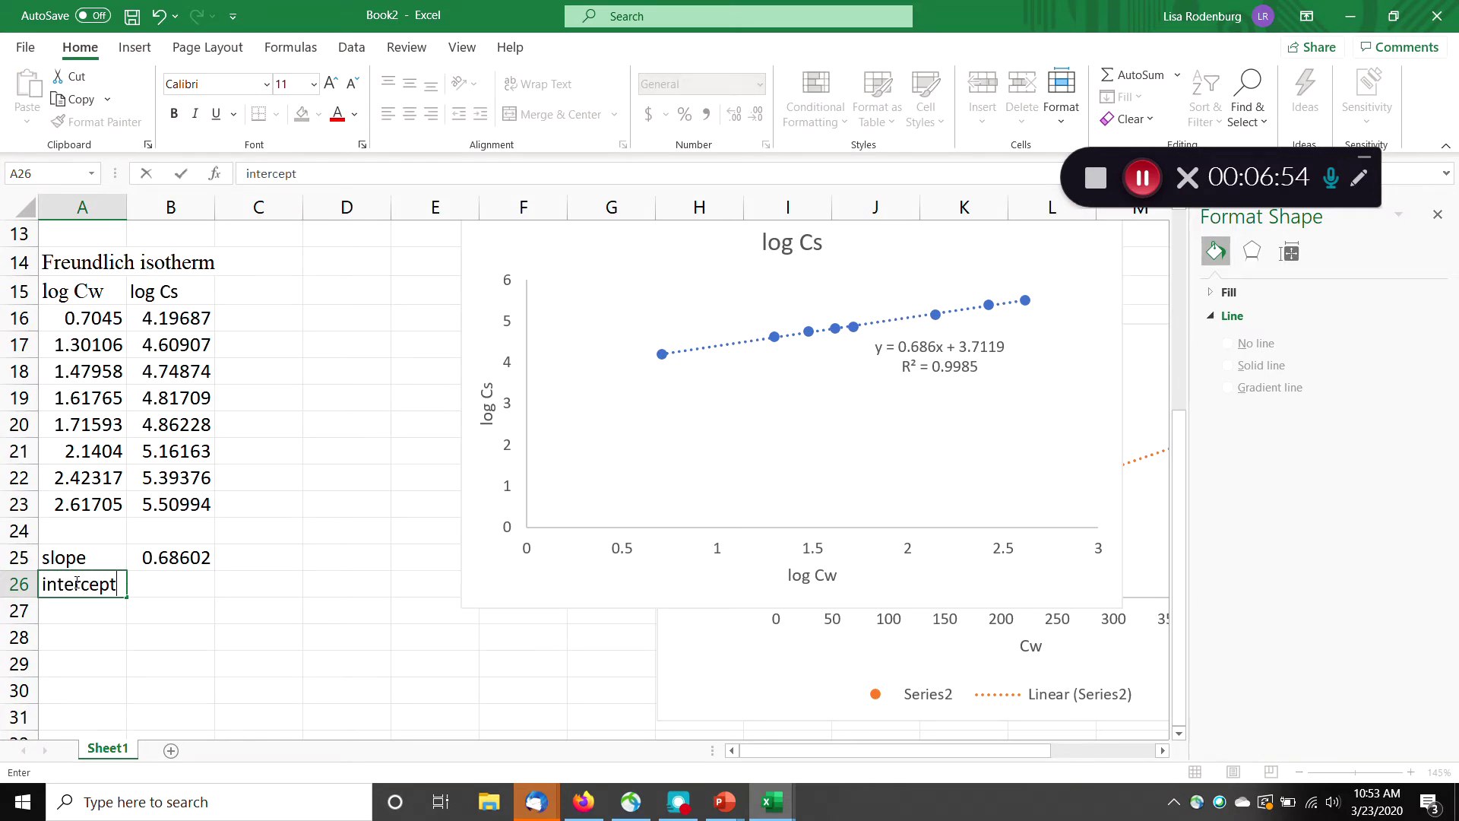
key(Tab)
text(=inter)
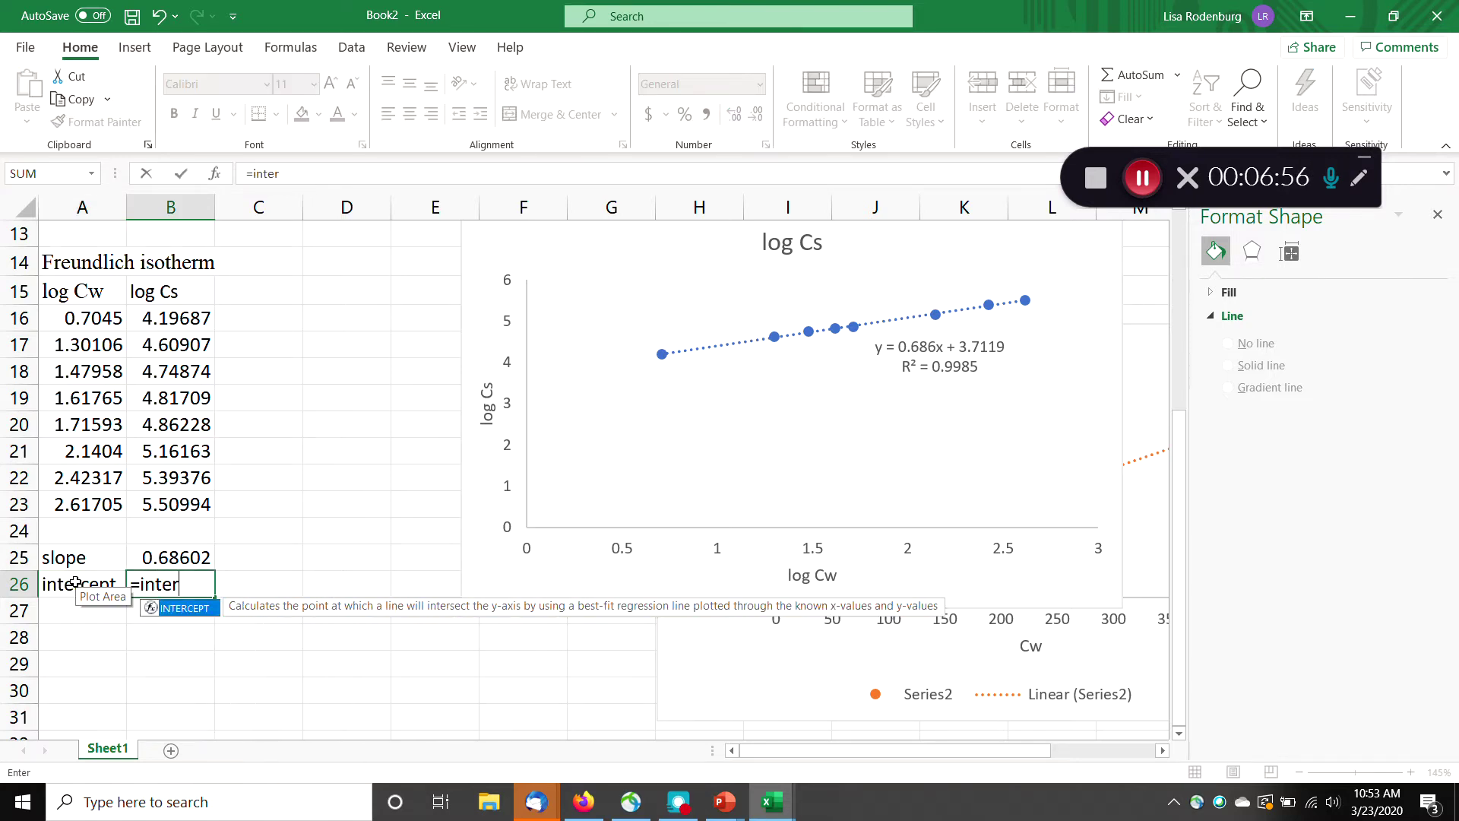
text(cept()
drag(141, 319, 178, 509)
text(,)
drag(85, 322, 89, 505)
key(Return)
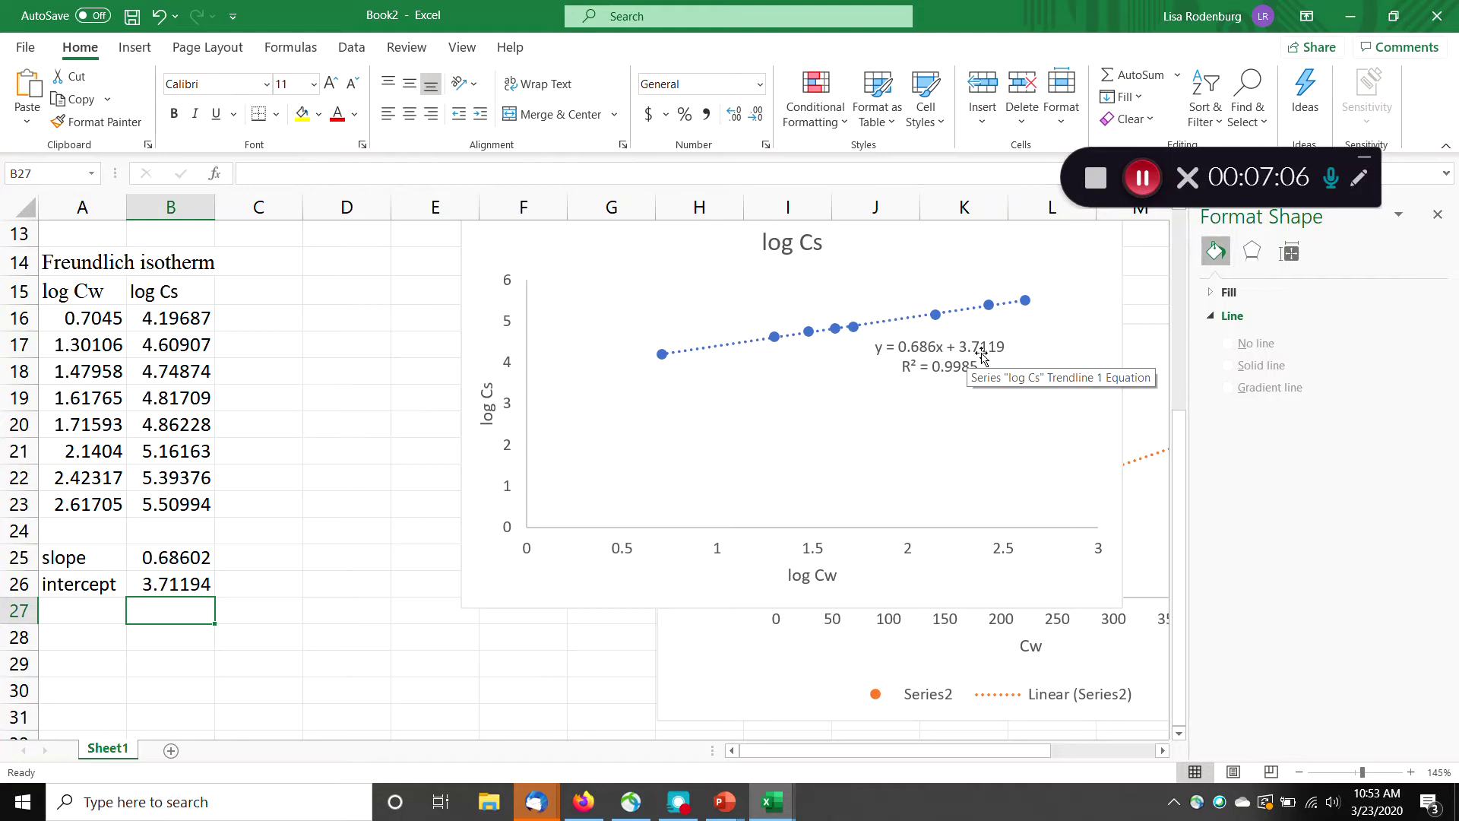
Label A27 "rsq" and calculate the coefficient of determination in B27 with =rsq(B16:B23,A16:A23).
click(72, 604)
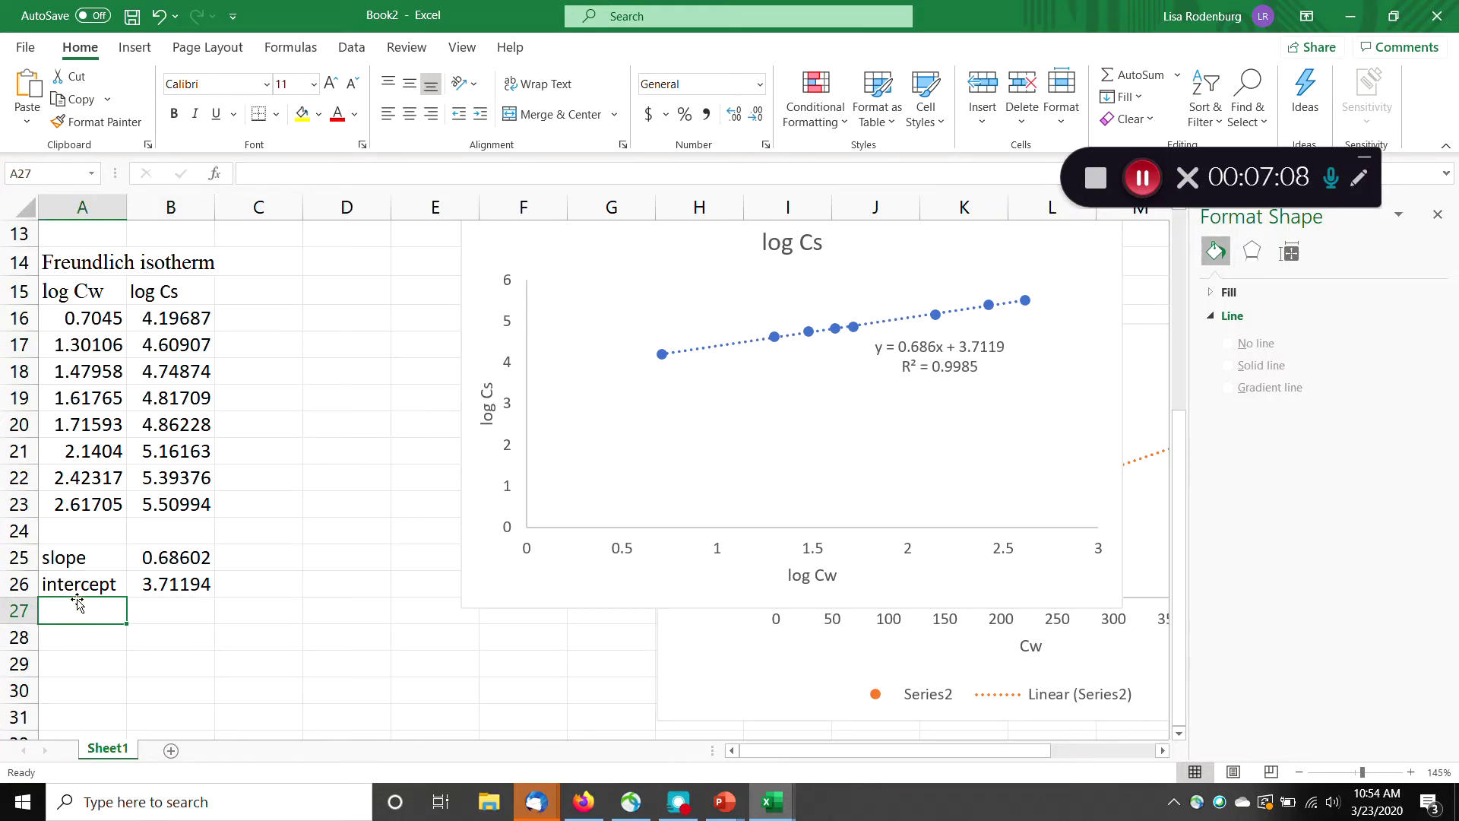
text(rsq)
key(Tab)
text(=)
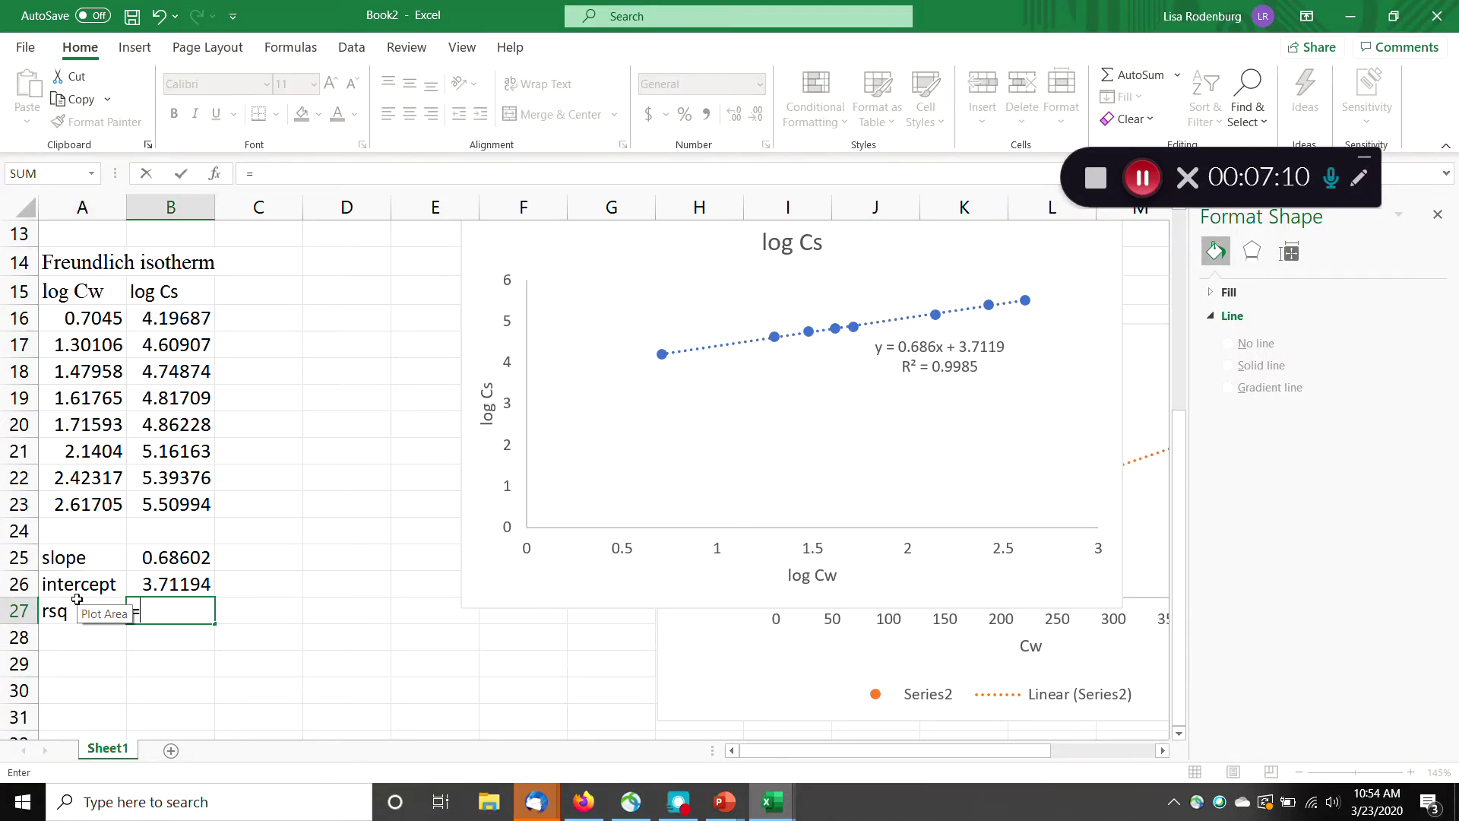
text(rsq()
drag(181, 319, 177, 504)
text(,)
drag(89, 321, 95, 504)
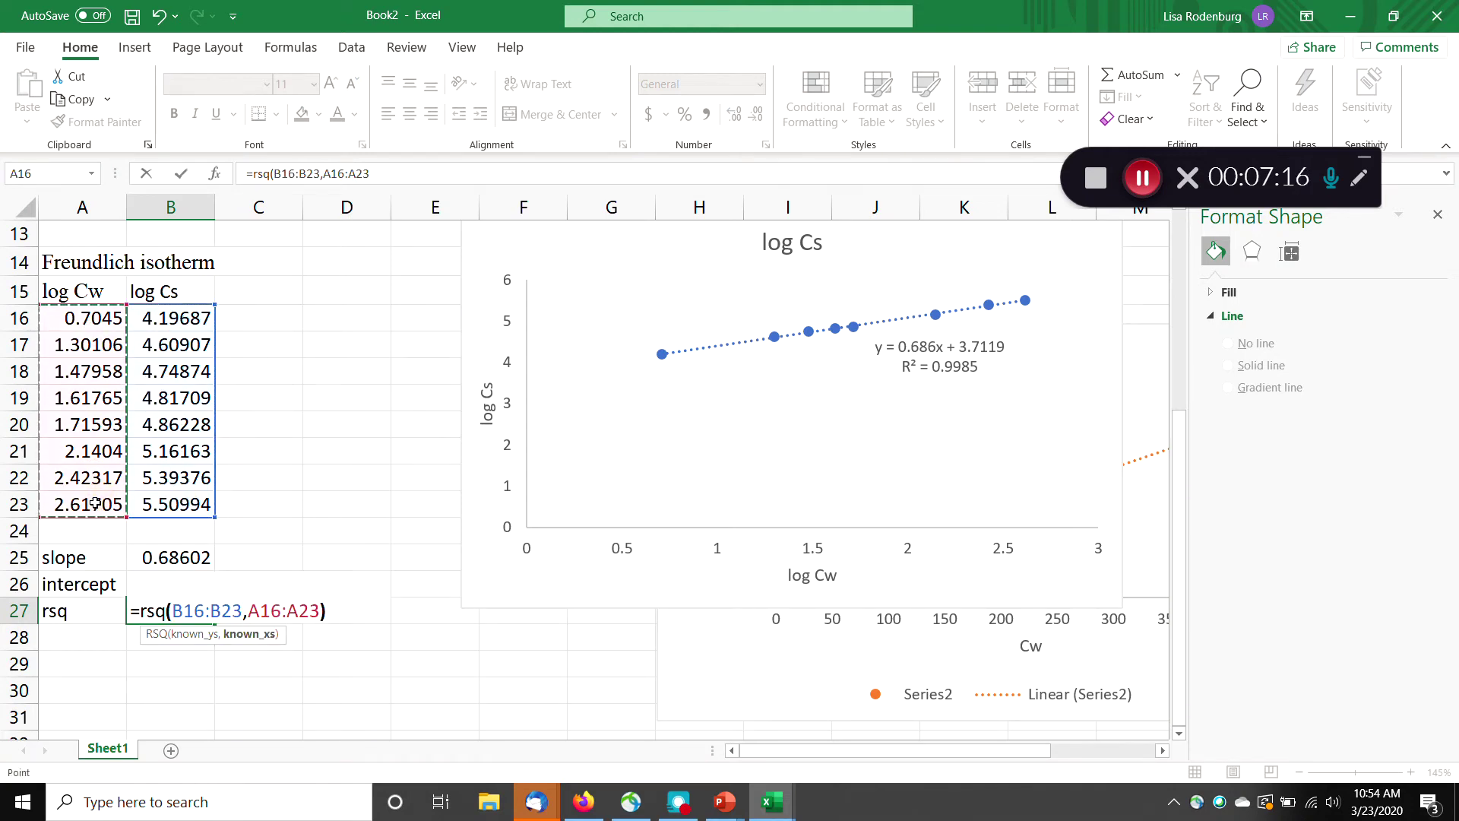
key(Return)
Move the linearised Freundlich equation object below the regression results, to rows 31 to 33 starting at column A.
click(281, 505)
scroll(353, 403, up, 3)
scroll(353, 403, up, 1)
drag(609, 383, 342, 726)
scroll(385, 541, down, 4)
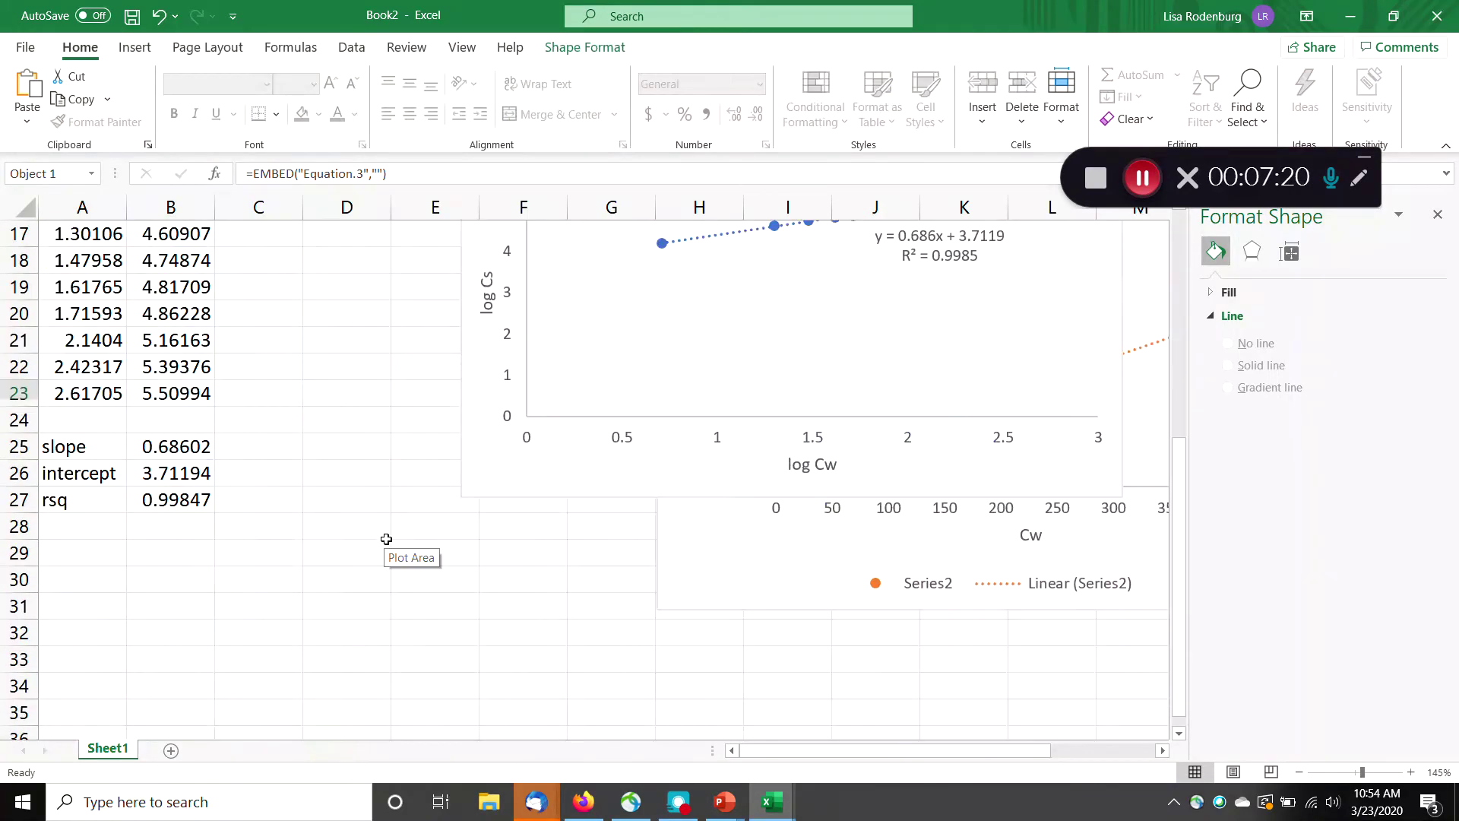
scroll(417, 532, up, 3)
drag(402, 639, 353, 725)
scroll(351, 483, down, 3)
drag(352, 481, 186, 600)
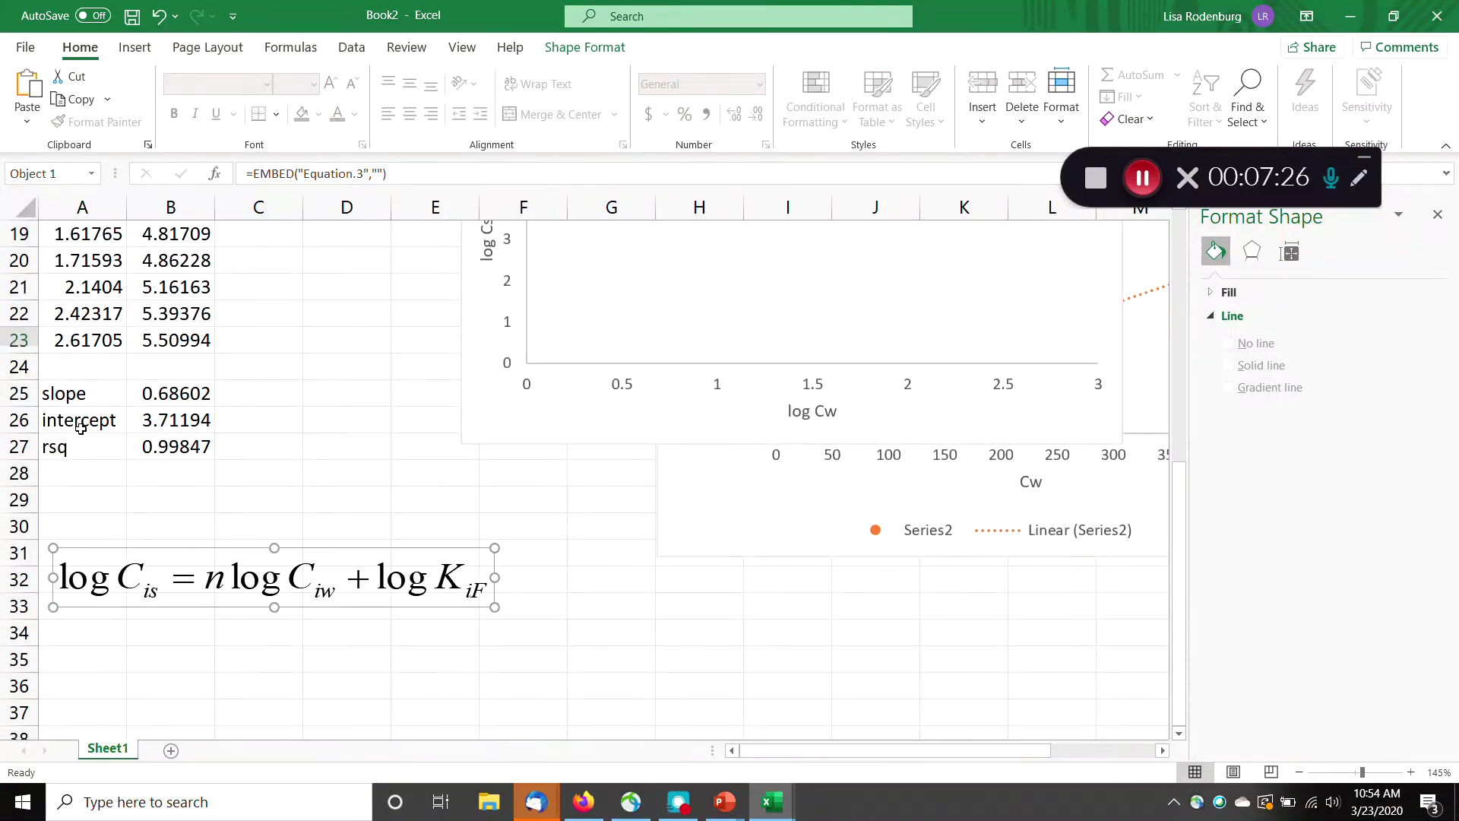
Try to annotate the intercept in C26 by entering =logKf directly.
click(254, 419)
text(=)
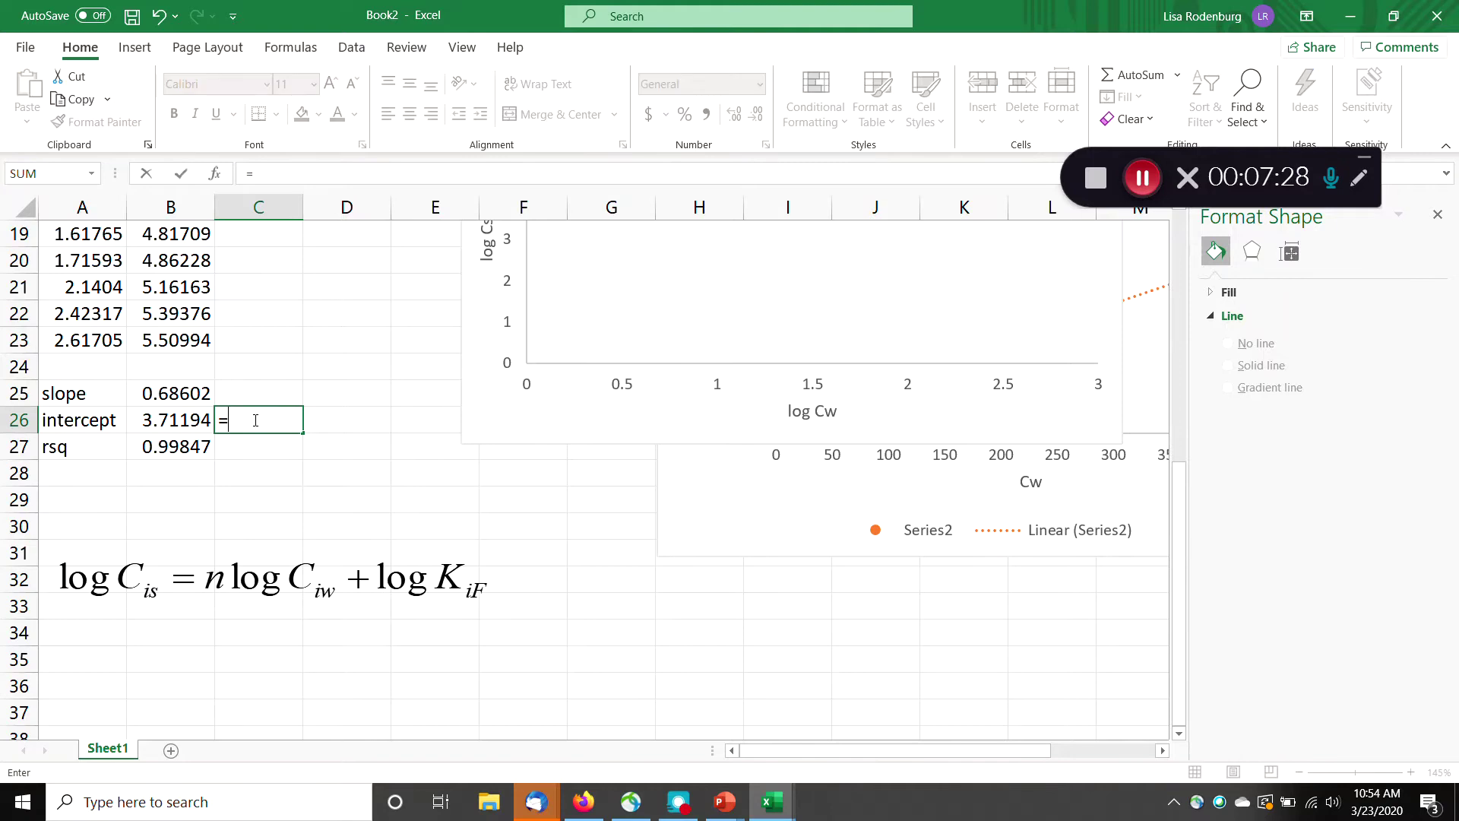
text(logKf)
key(Return)
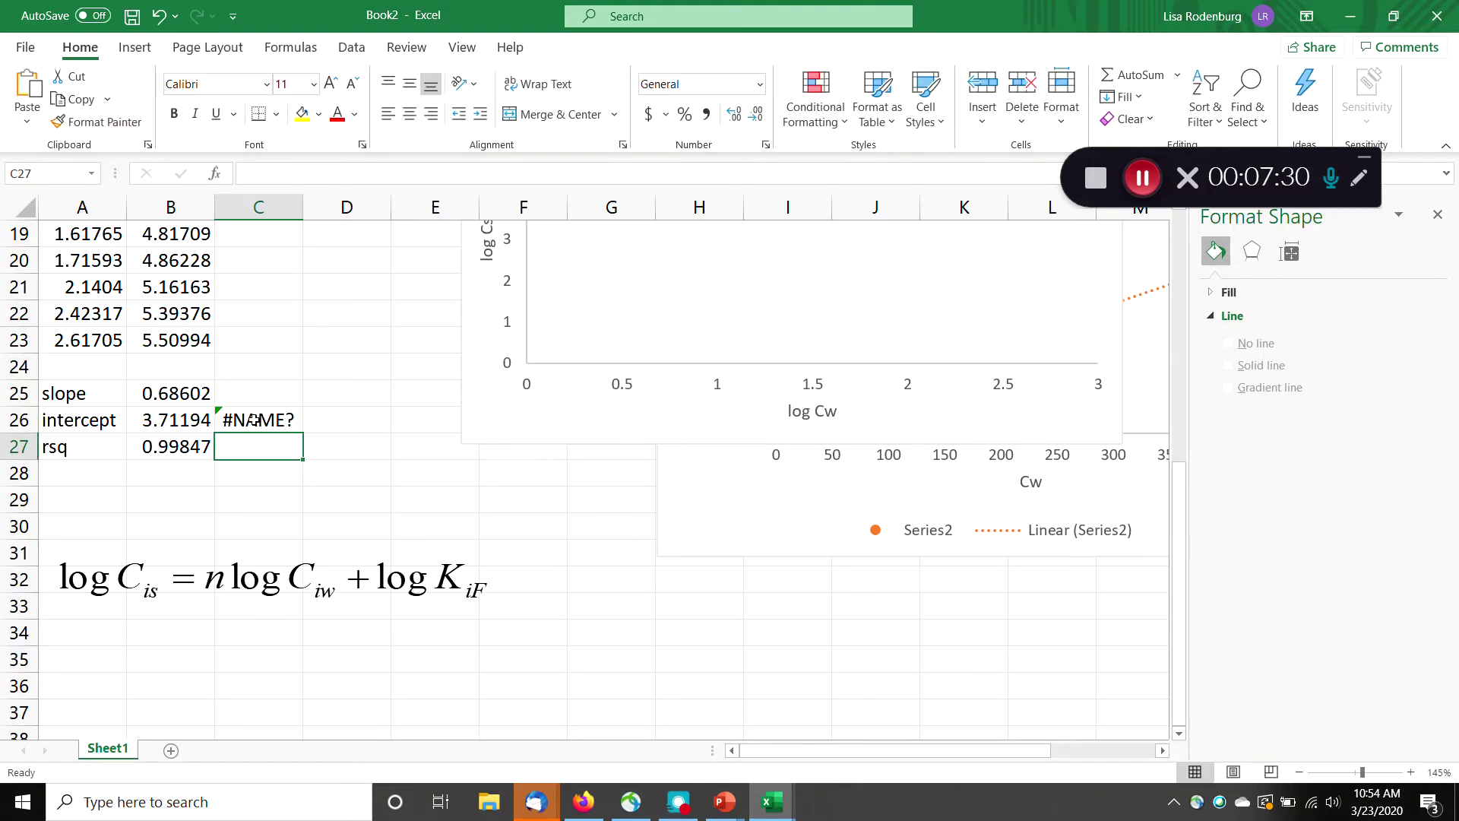
Annotate the regression results with plain-text notes: "=logKf" in C26 beside the intercept and "=n" in C25 beside the slope.
click(253, 419)
text('=logK)
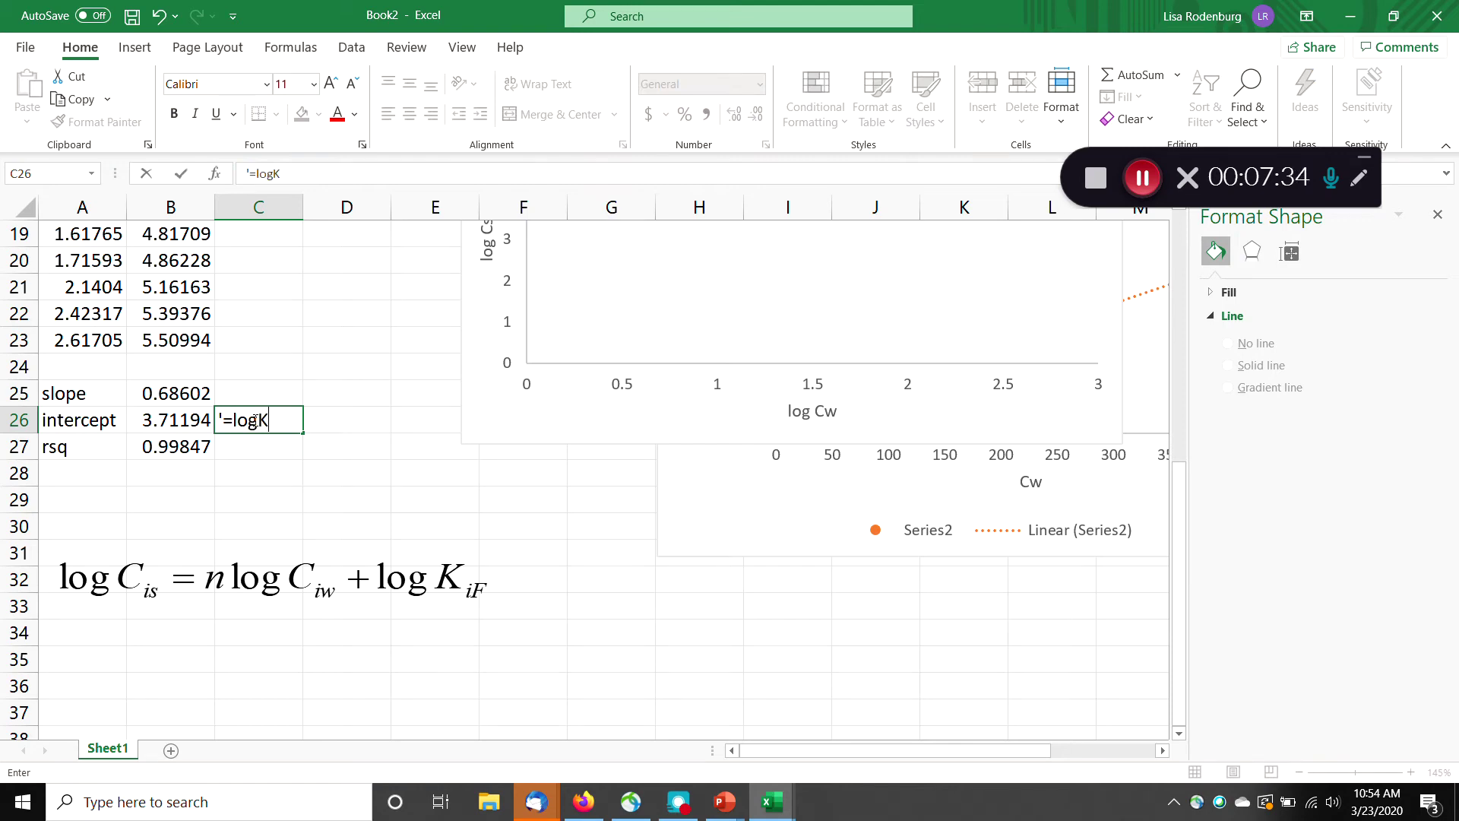
text(f)
key(Return)
key(Up)
key(Up)
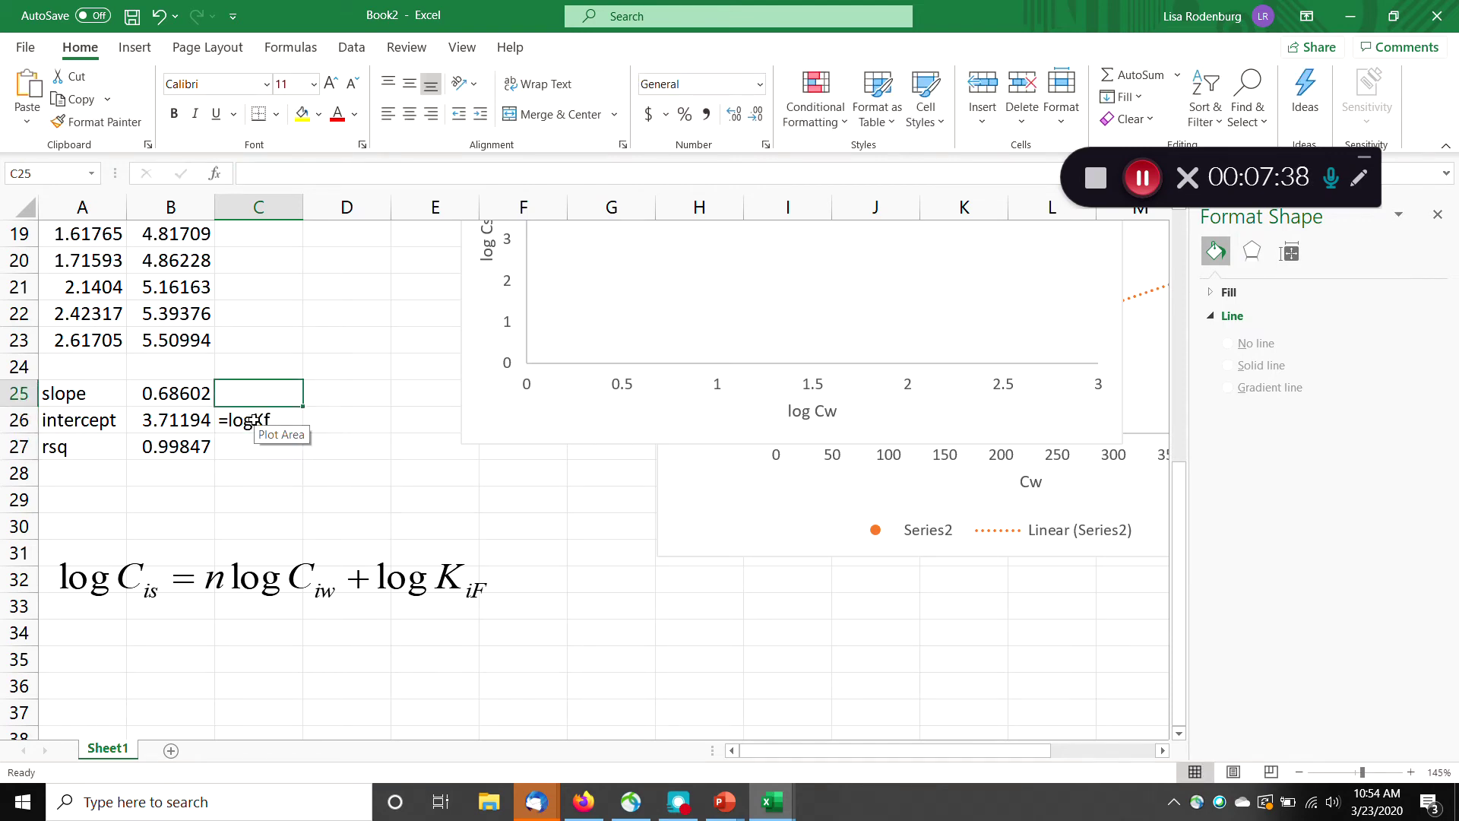
text('=n)
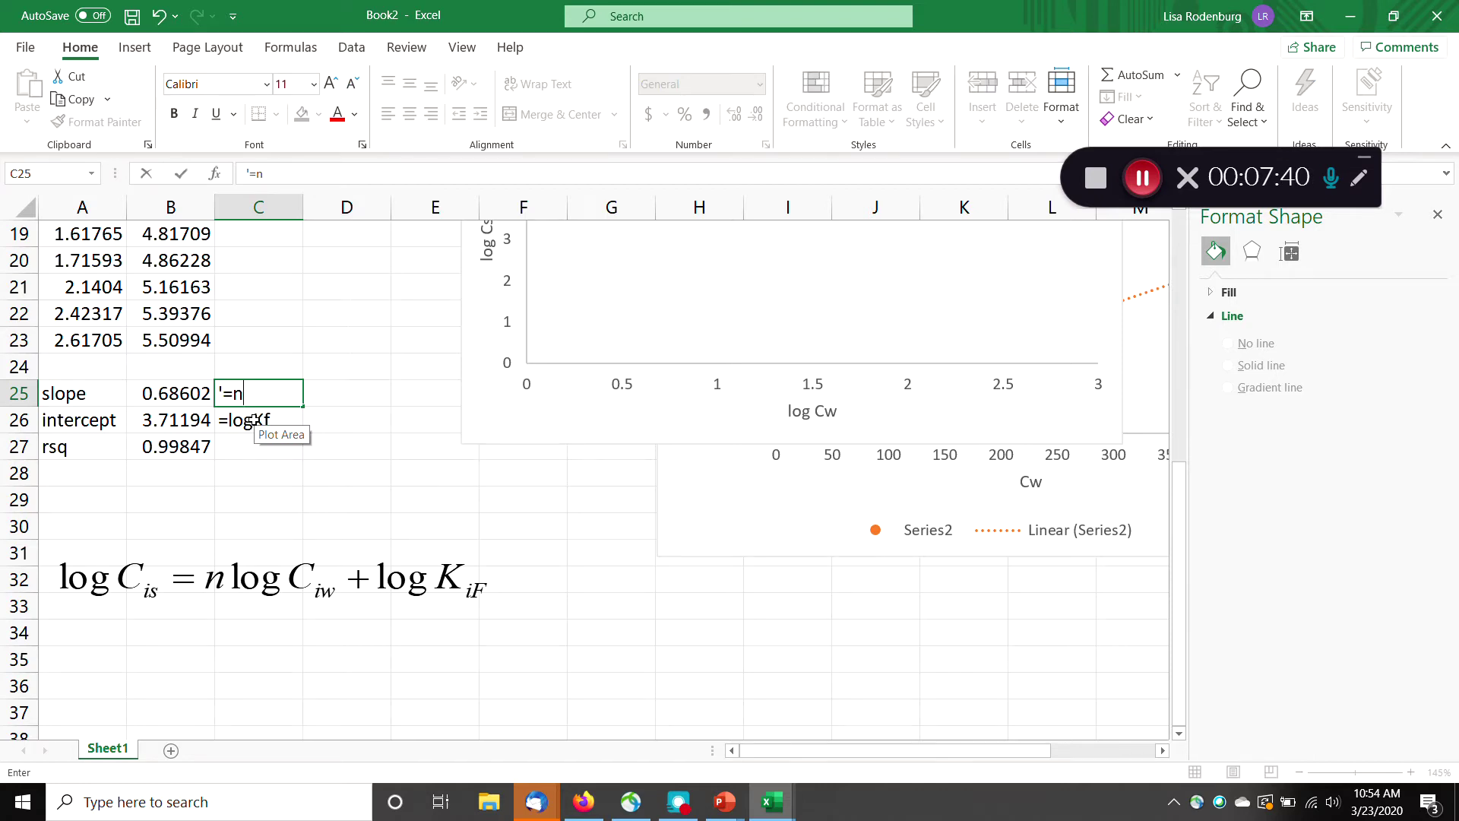
key(Return)
key(Up)
key(Left)
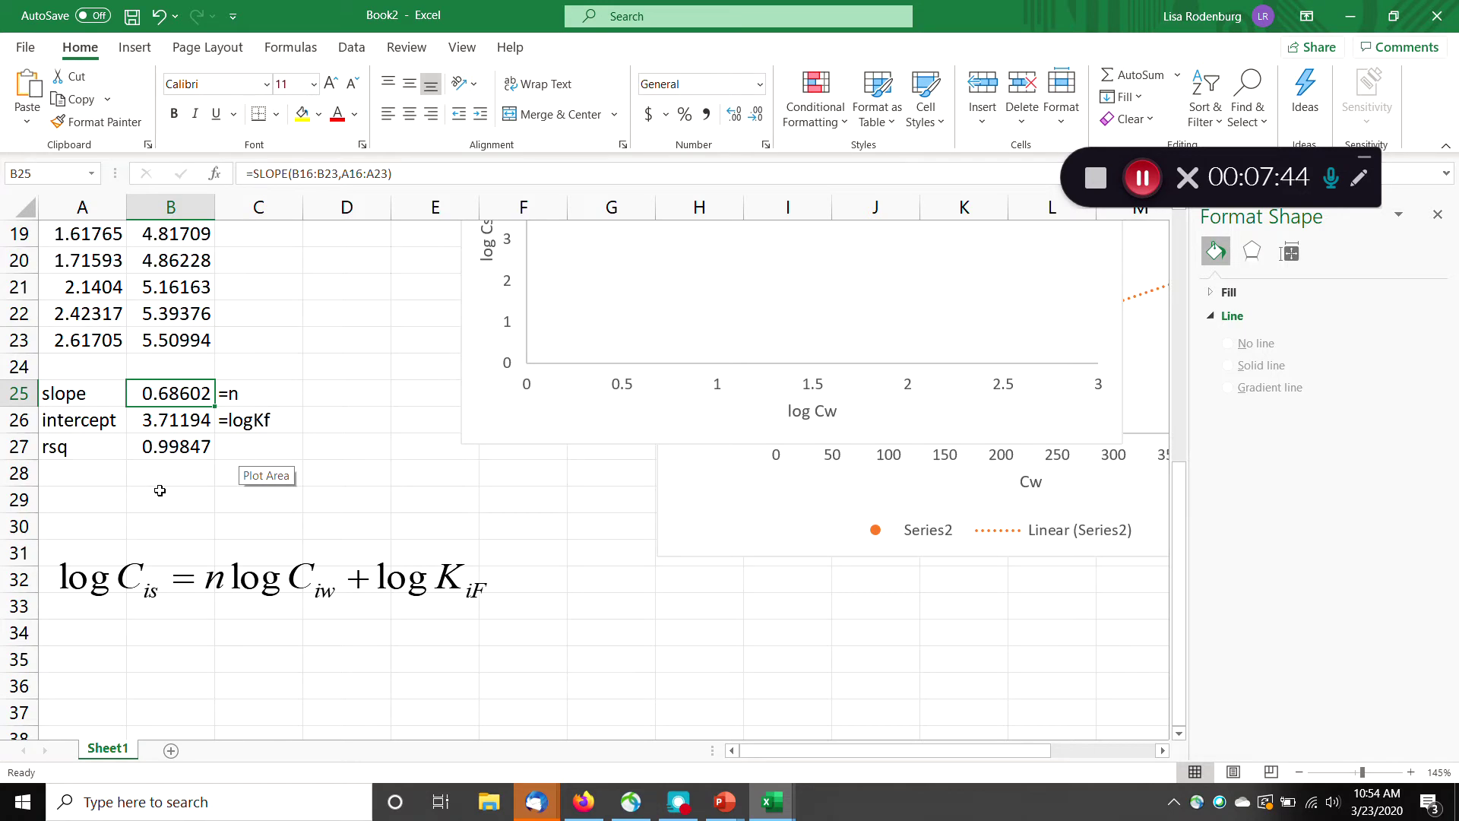
Label A28 "Kf =" and calculate Kf in B28 from the intercept with =10^B26.
click(63, 471)
text(Kf)
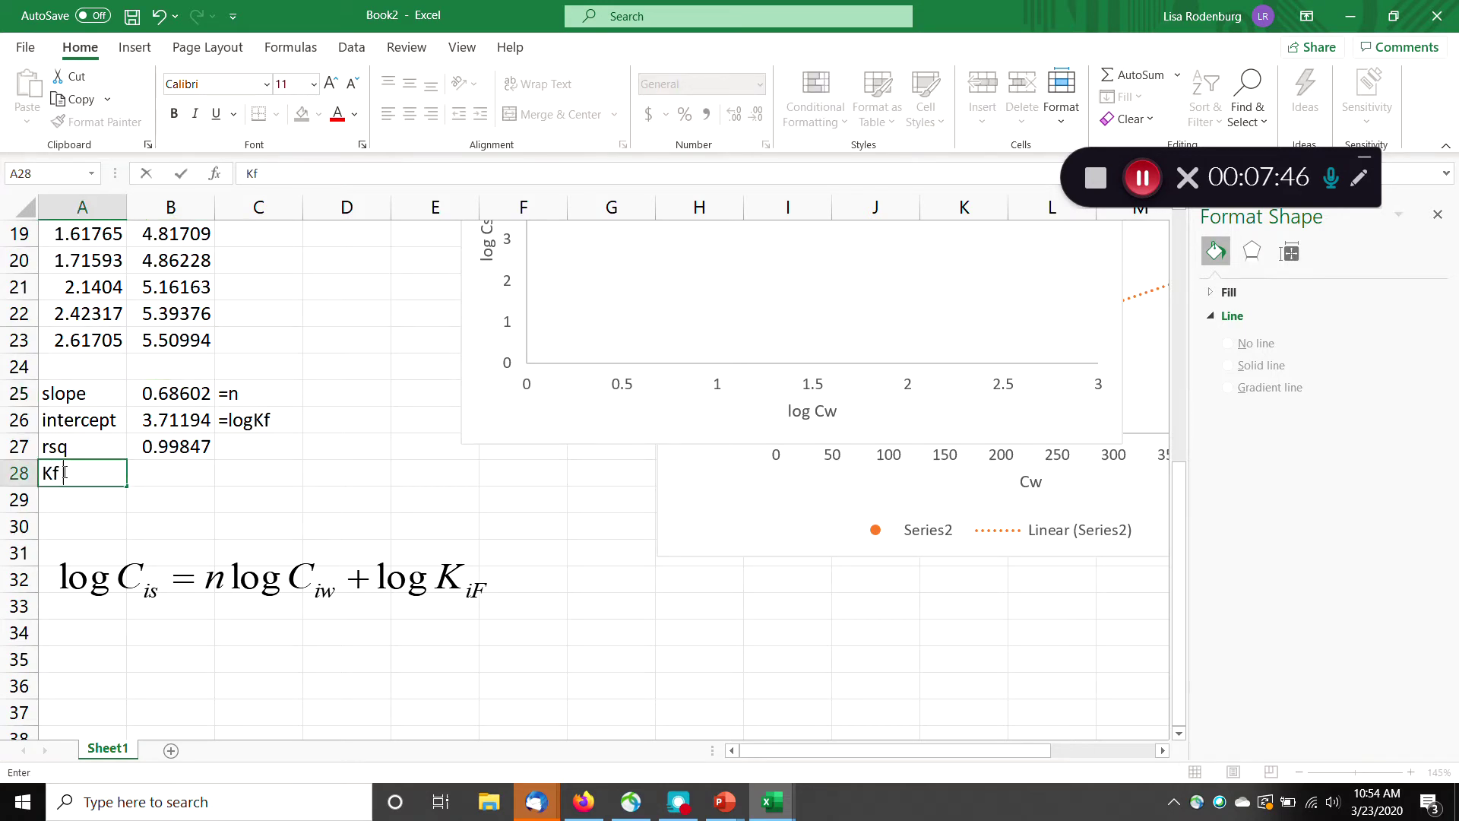
text( =)
key(Tab)
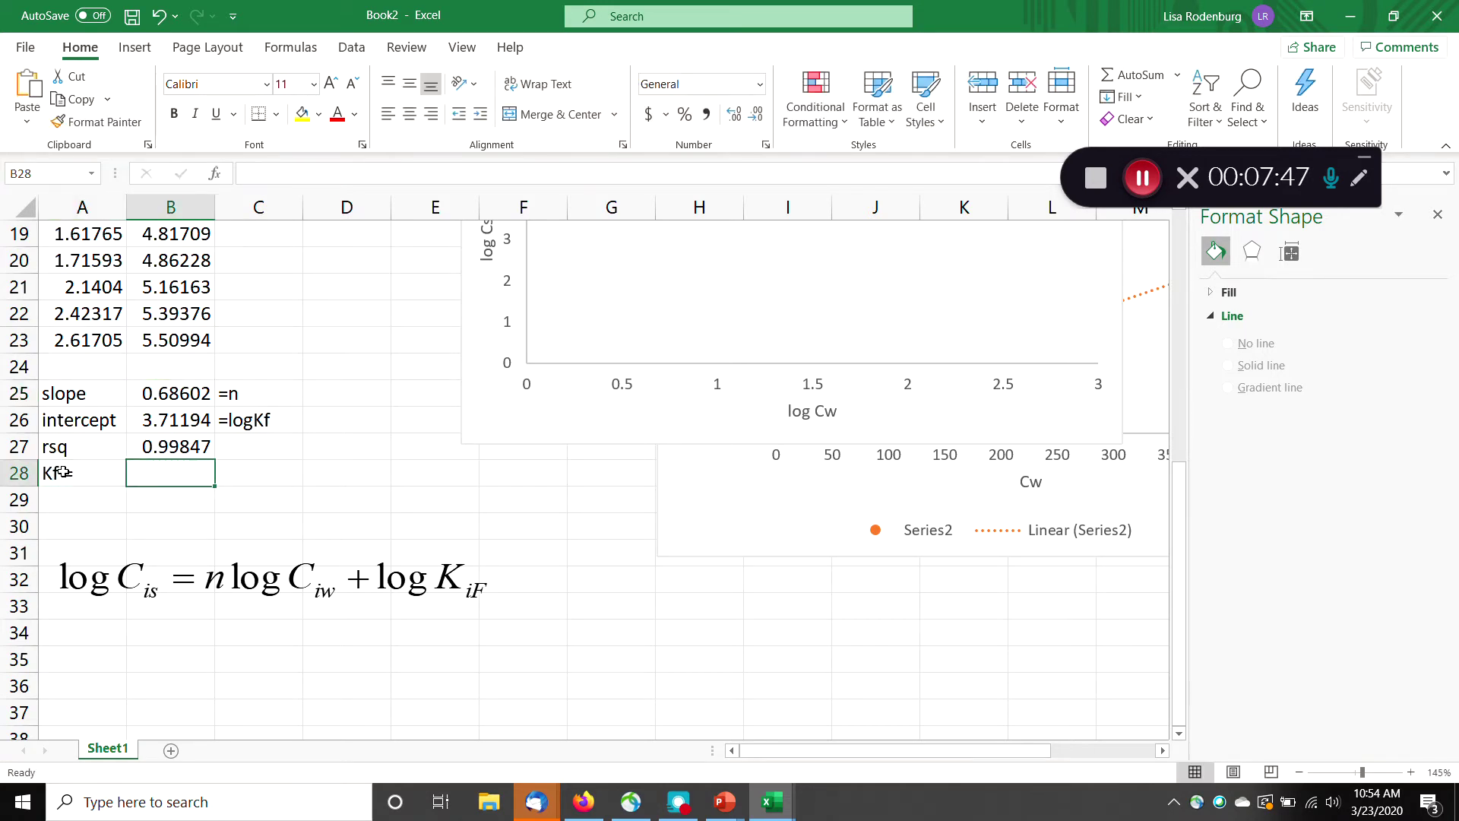
click(143, 422)
click(144, 472)
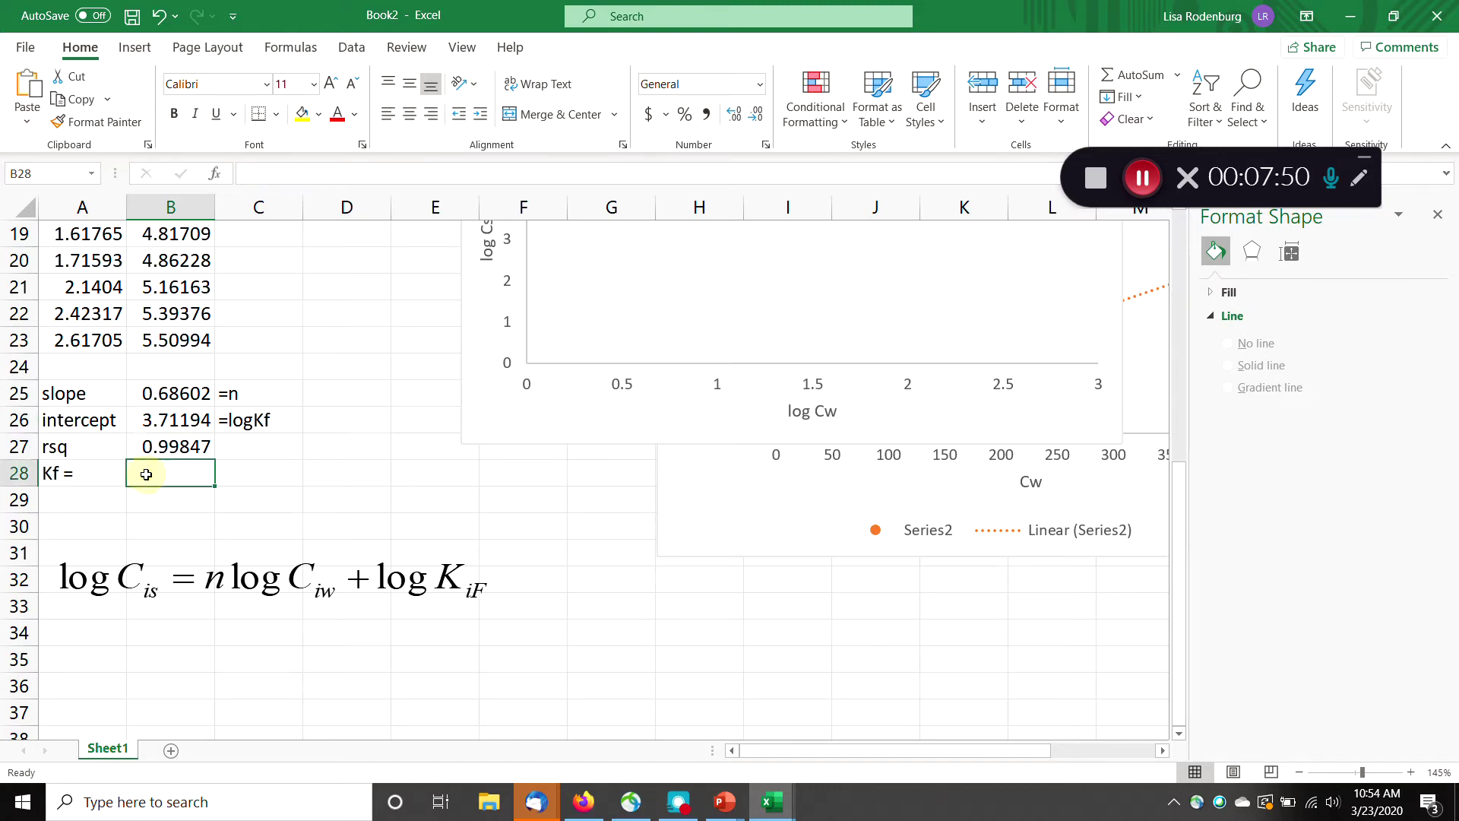
text(=10^)
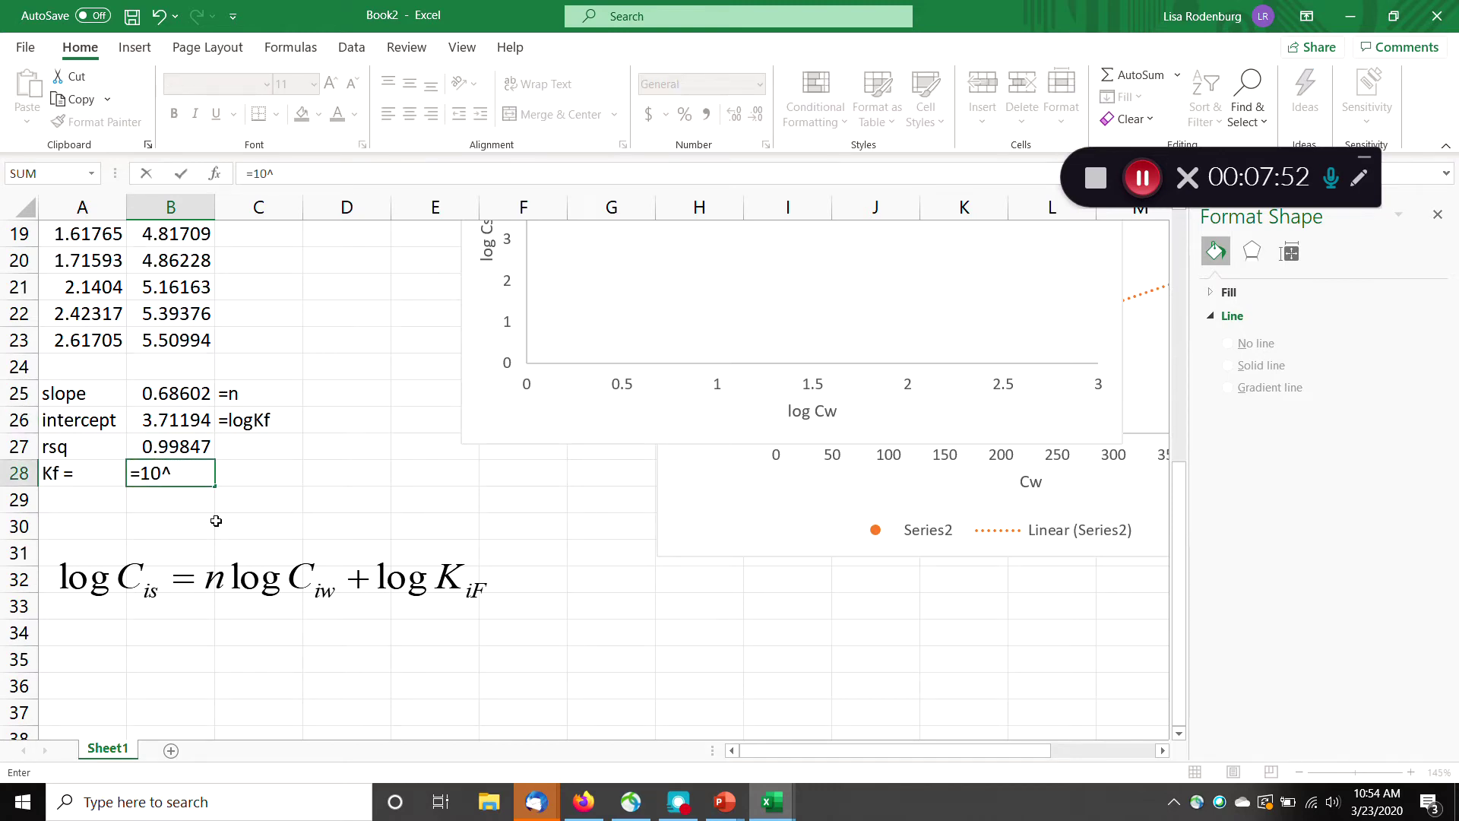
click(182, 422)
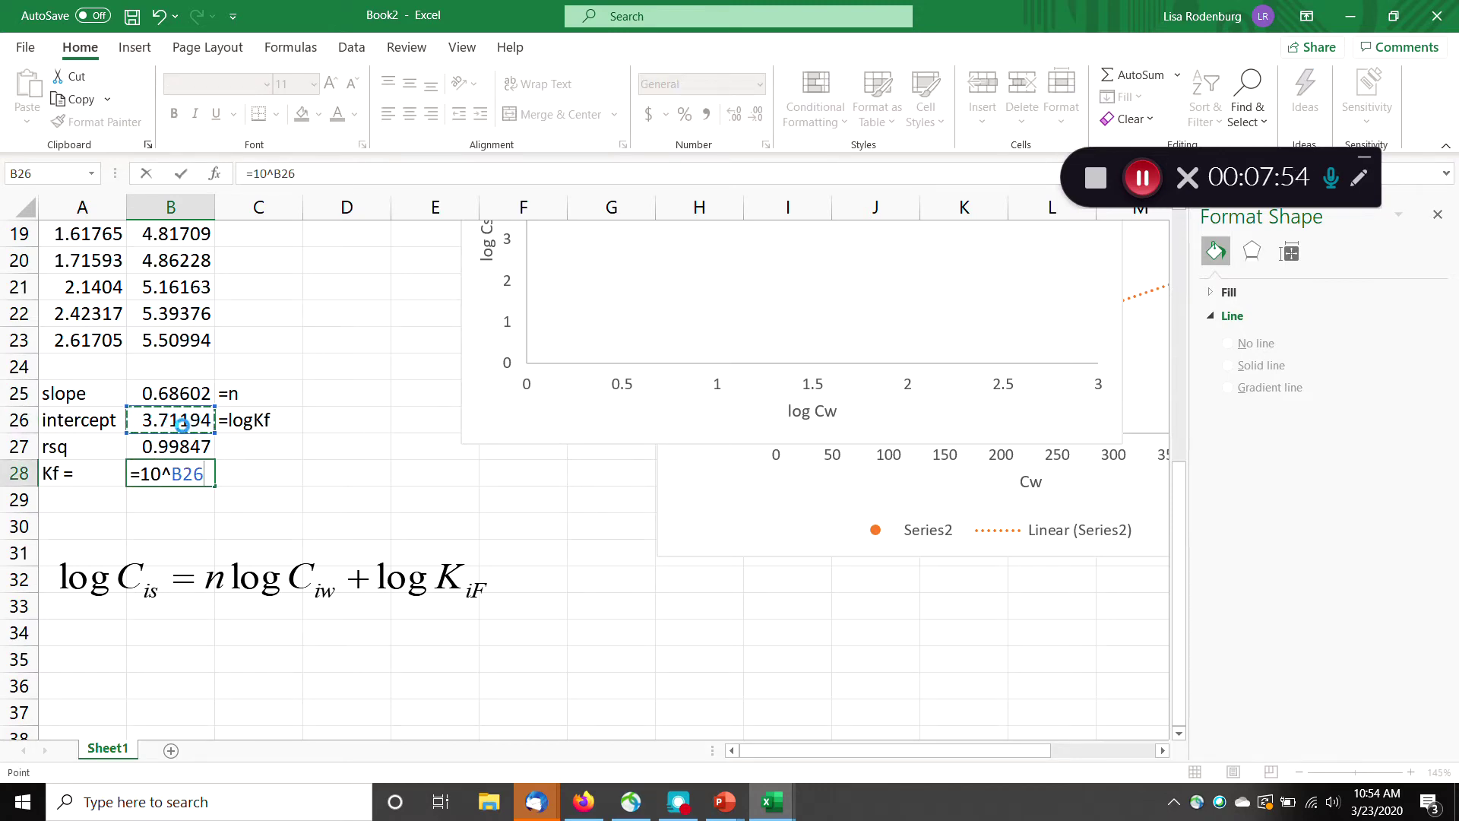
key(Return)
key(Up)
key(Right)
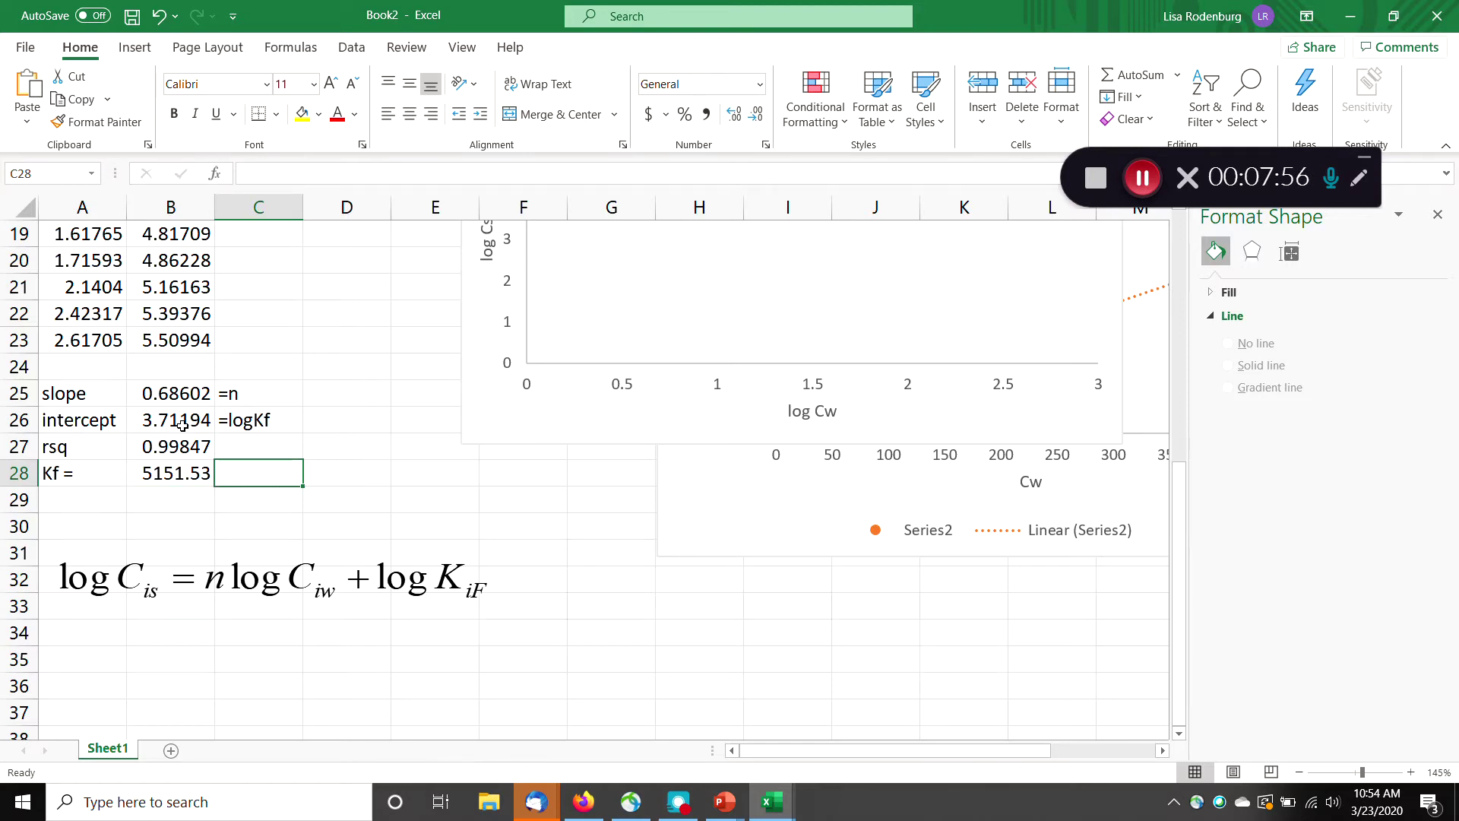
Move the linearised Freundlich equation up to rows 29 to 31, directly below the Kf result.
click(196, 560)
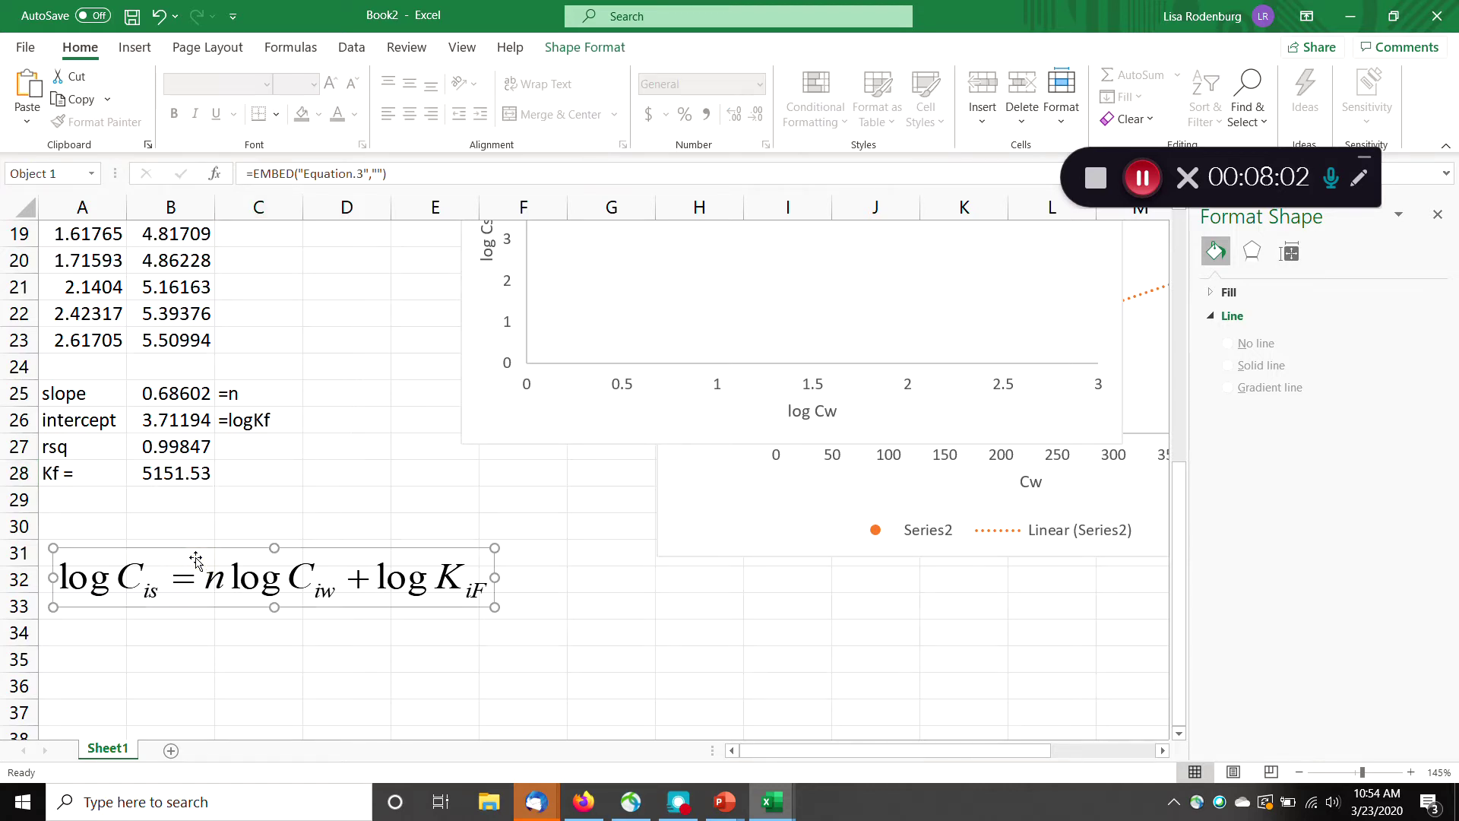
drag(196, 548, 196, 495)
click(259, 579)
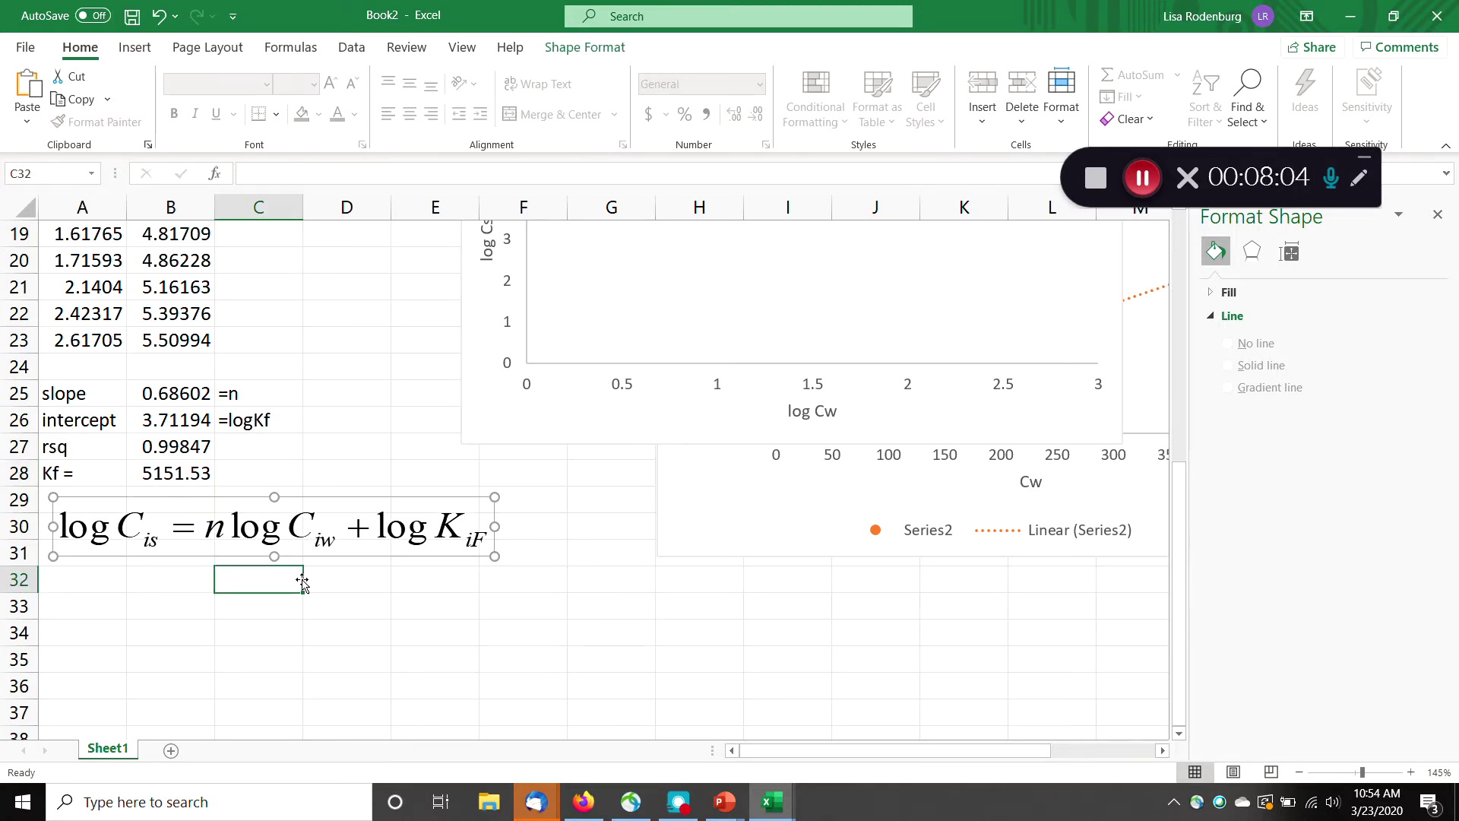
Move the linearised Langmuir equation object below the Freundlich equation, to rows 34 to 37 starting at column A.
scroll(326, 586, up, 1)
scroll(327, 585, up, 5)
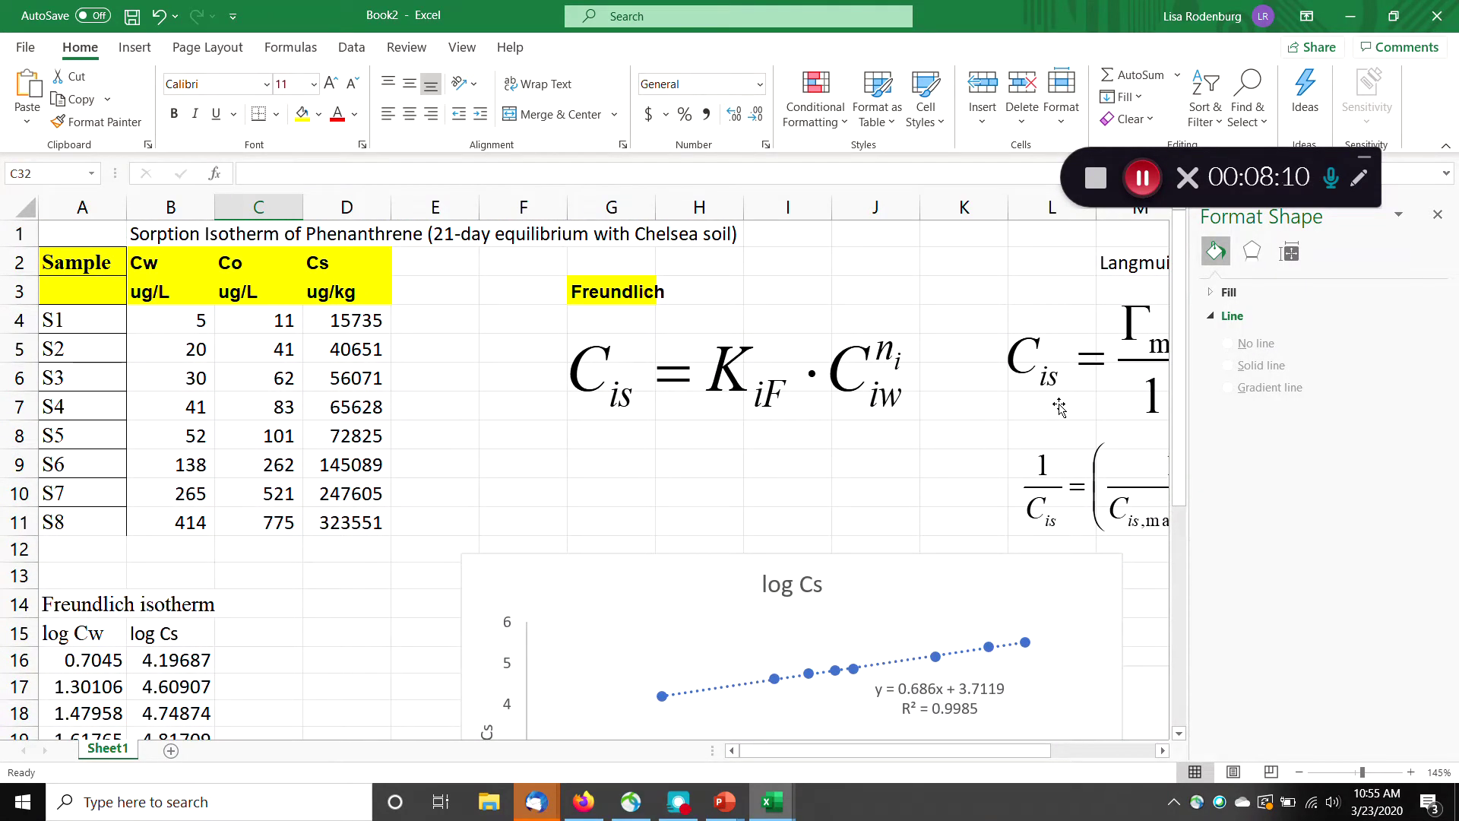
drag(1098, 482, 307, 650)
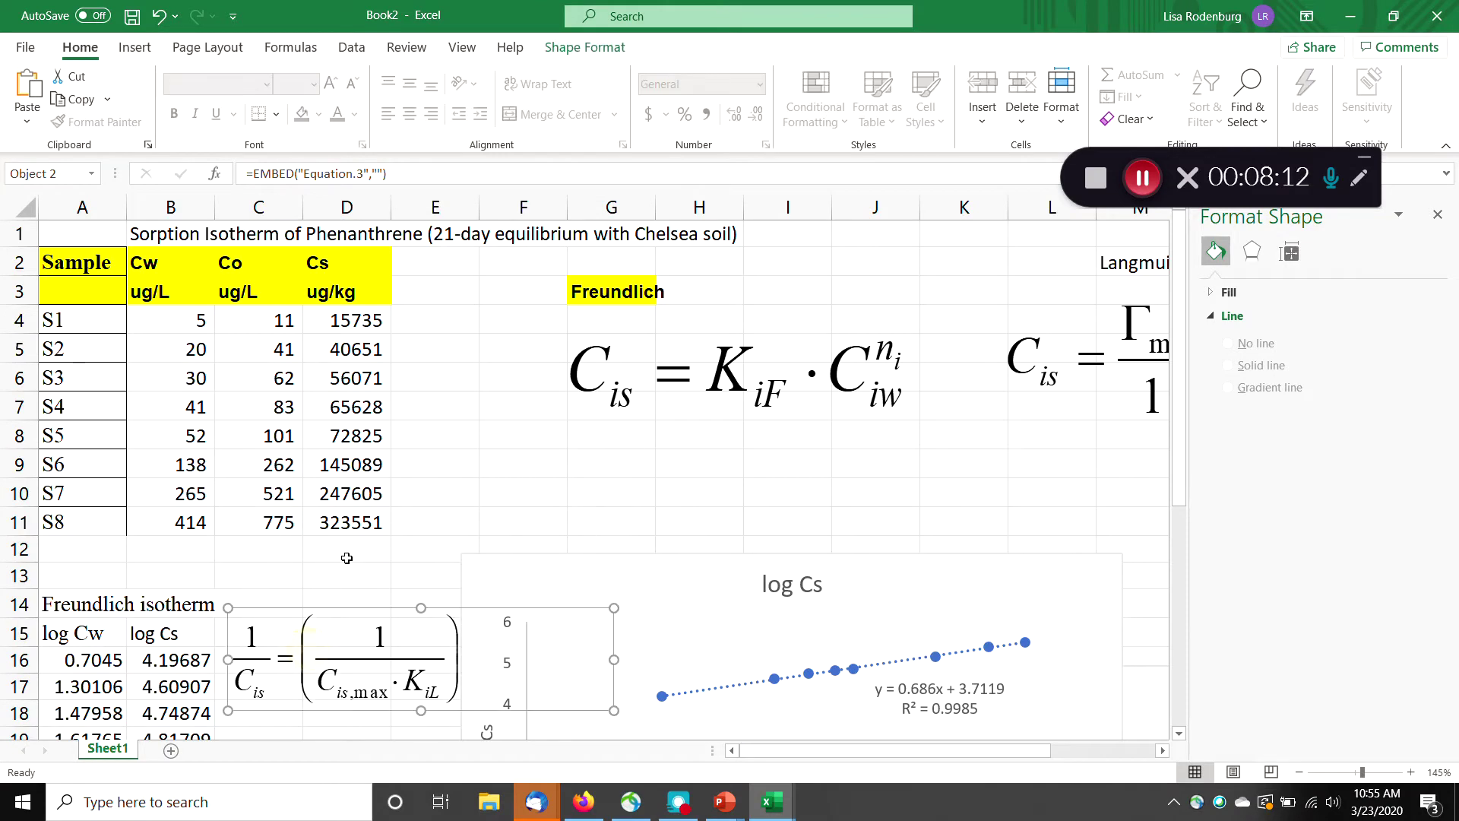
scroll(329, 442, down, 5)
drag(316, 259, 232, 460)
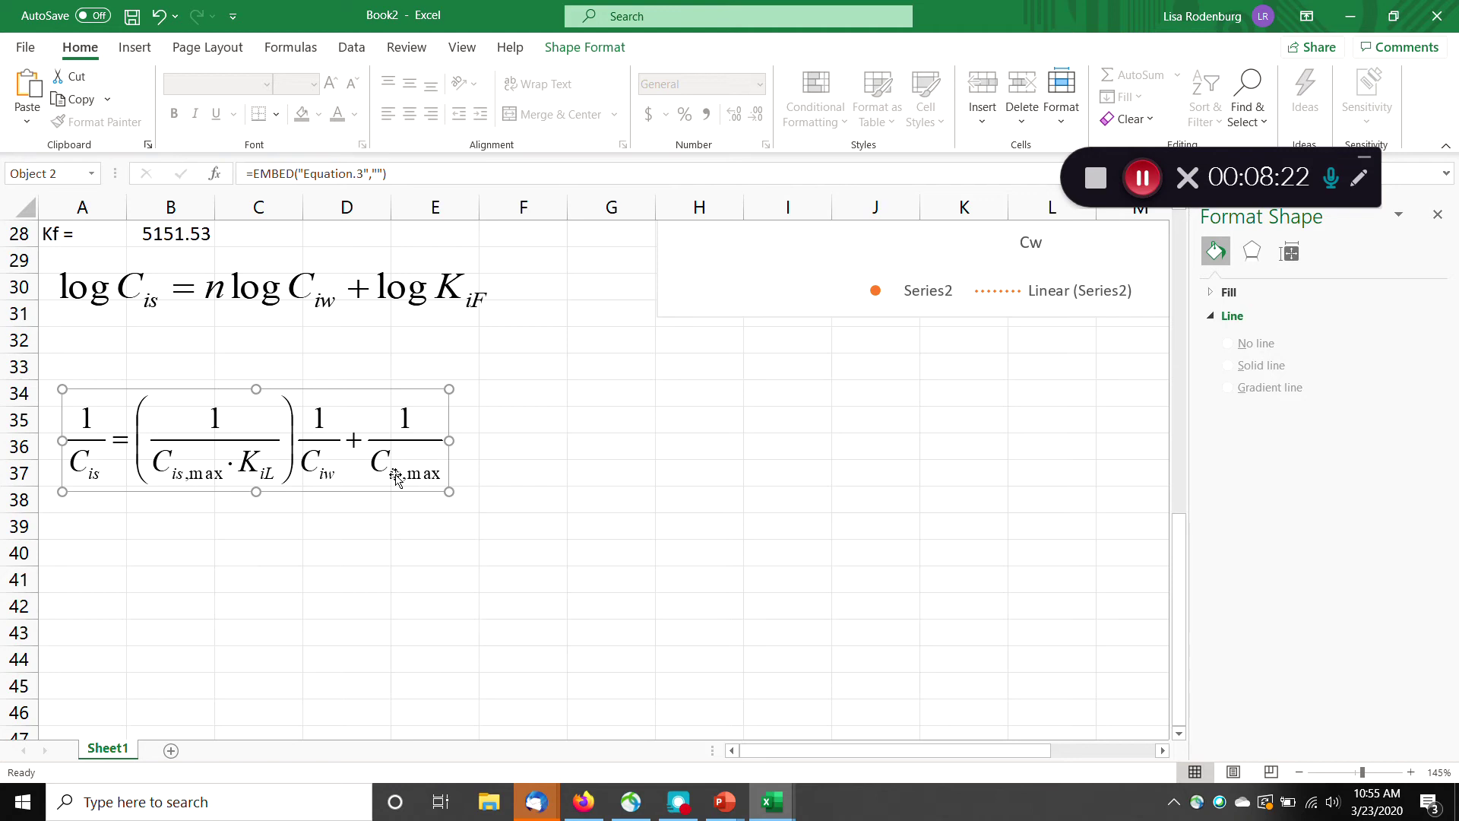
Enter the Langmuir column headings "1/Cw" in A39 and "1/cs" in B39.
click(111, 519)
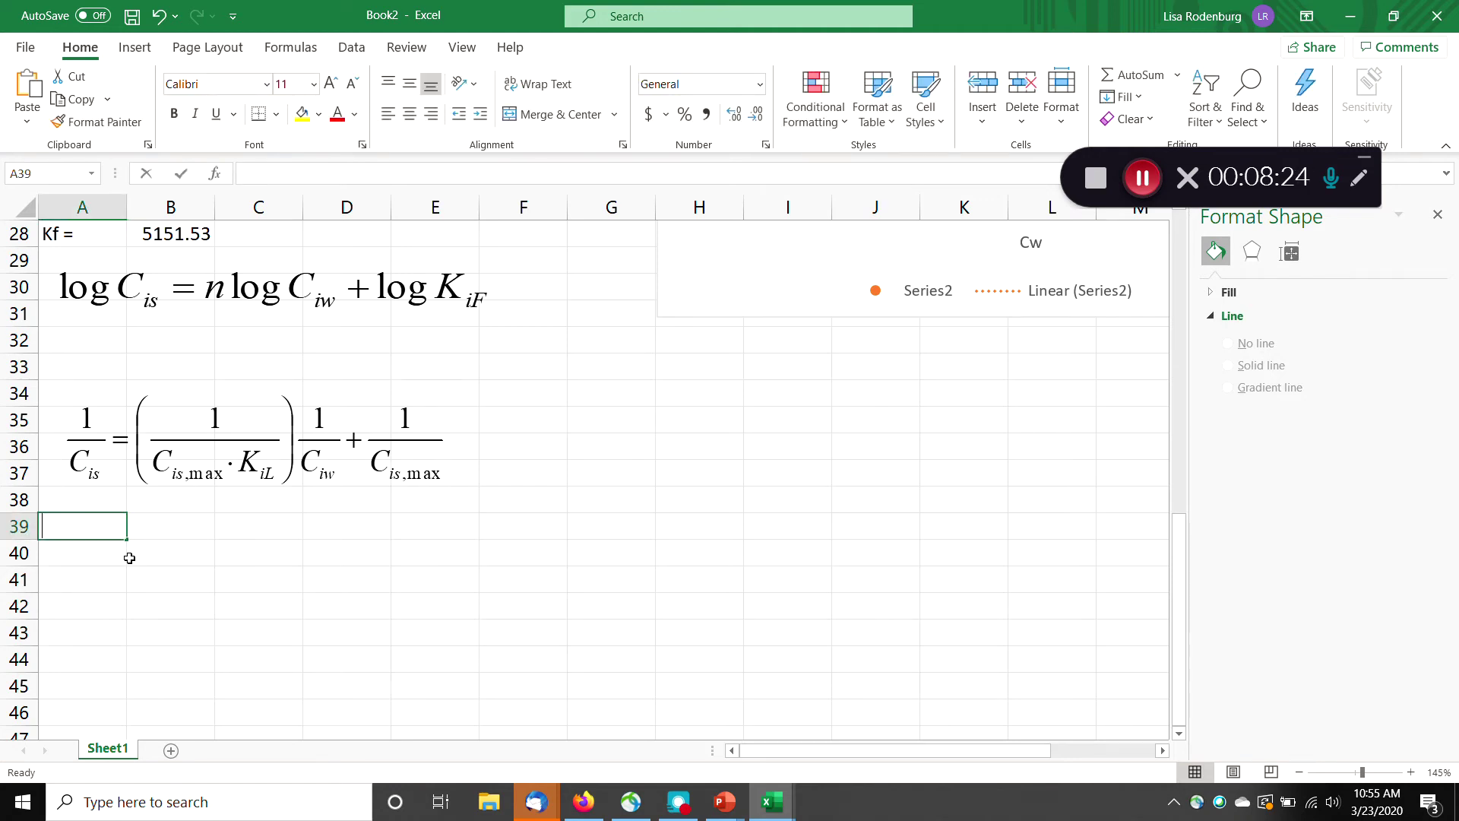
text(1/Cw)
key(Tab)
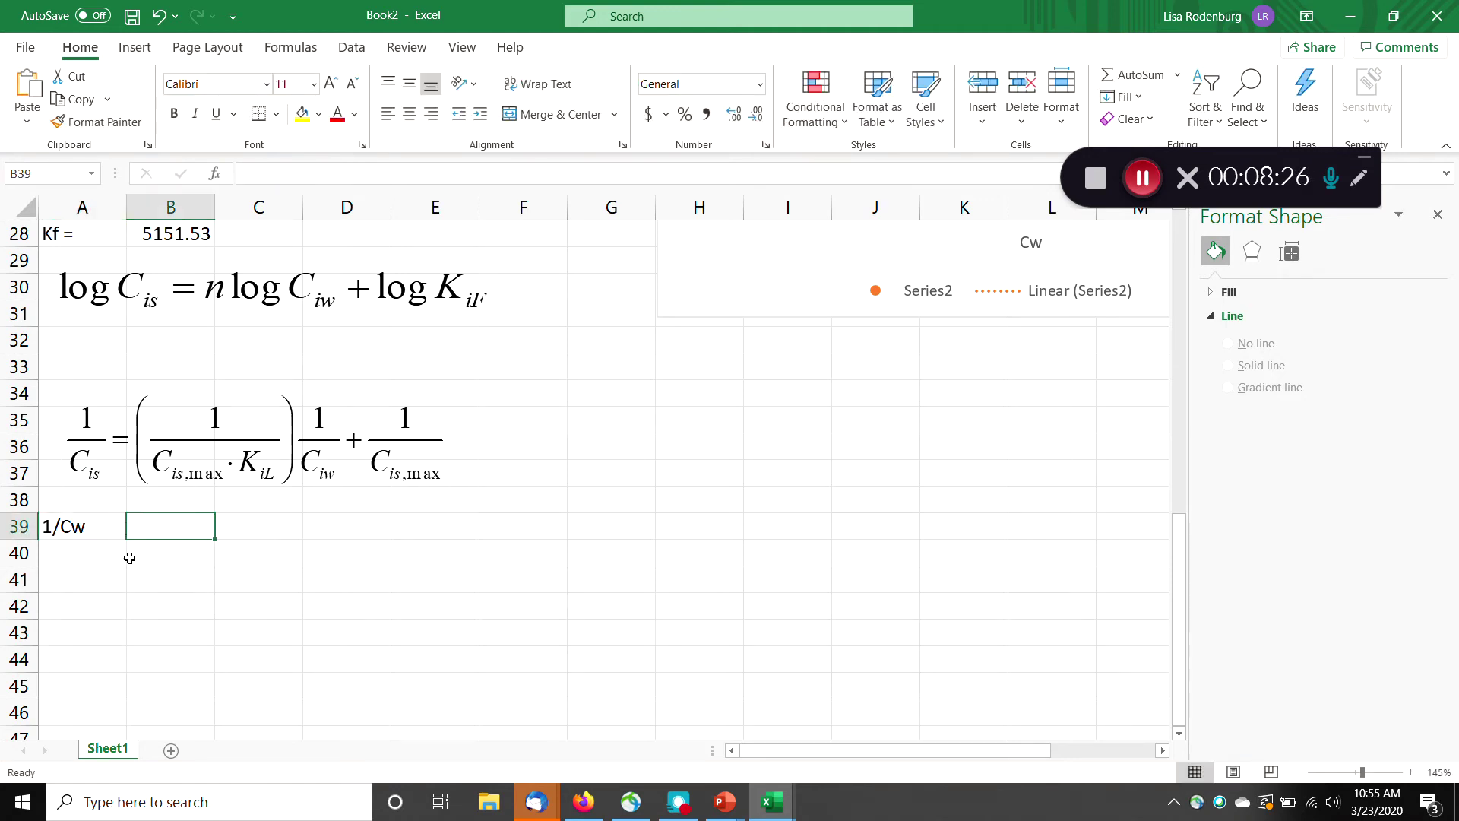
text(1/cs)
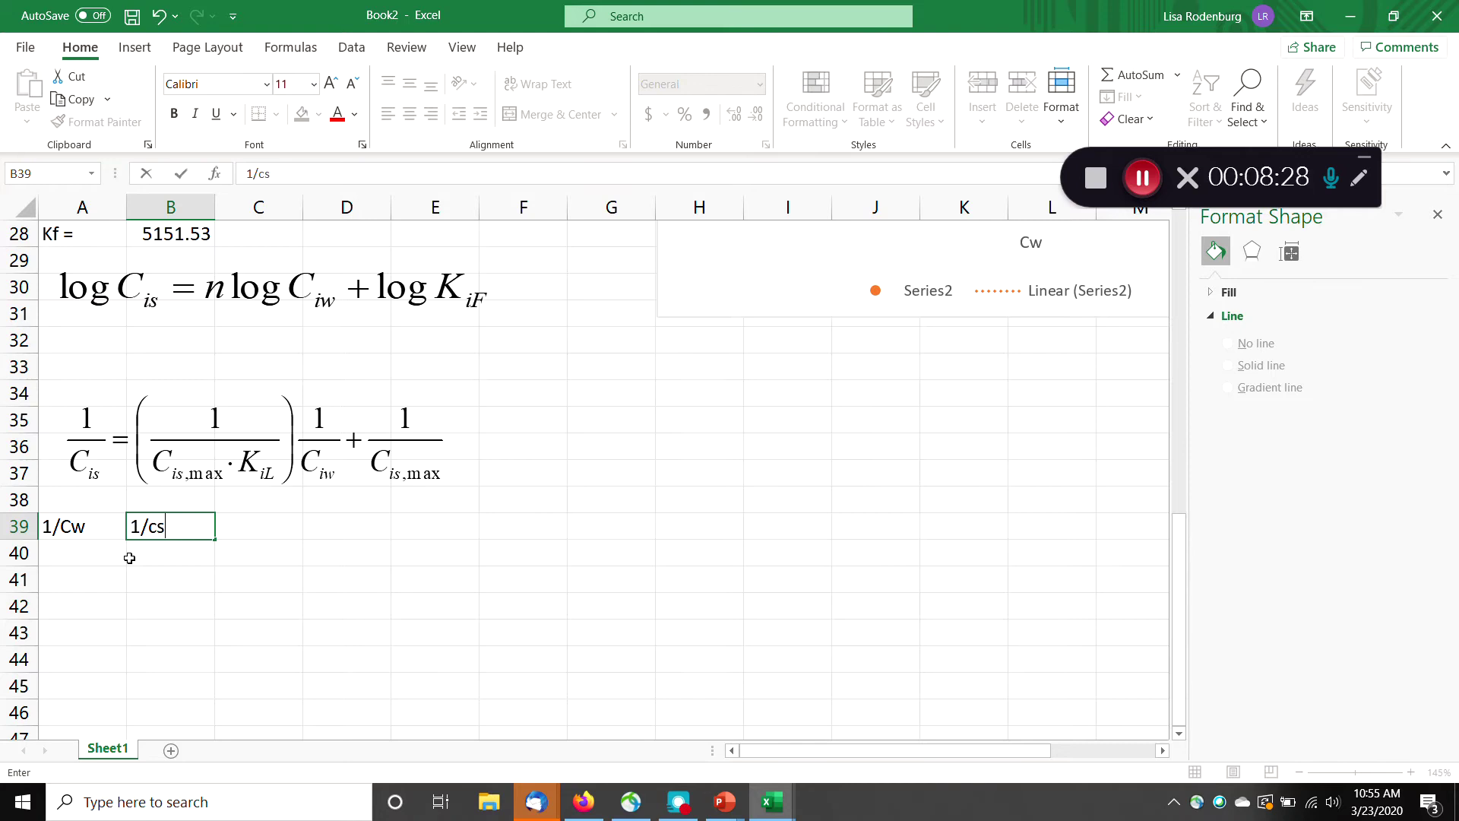
Calculate the first 1/Cw value in A40 with =1/B4, using the Cw value of sample S1.
click(129, 558)
key(Left)
text(=)
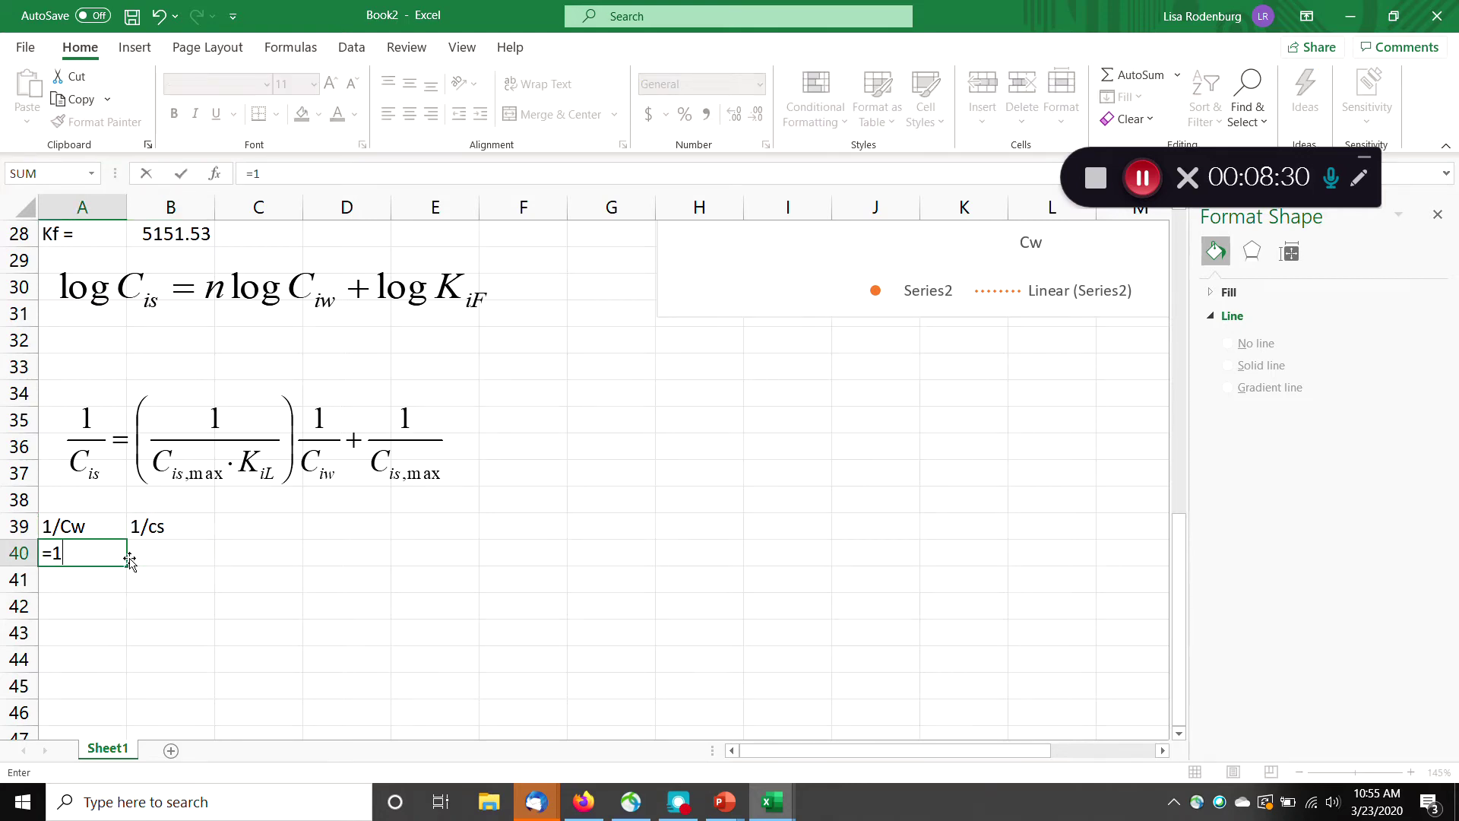
text(1/)
scroll(580, 601, up, 9)
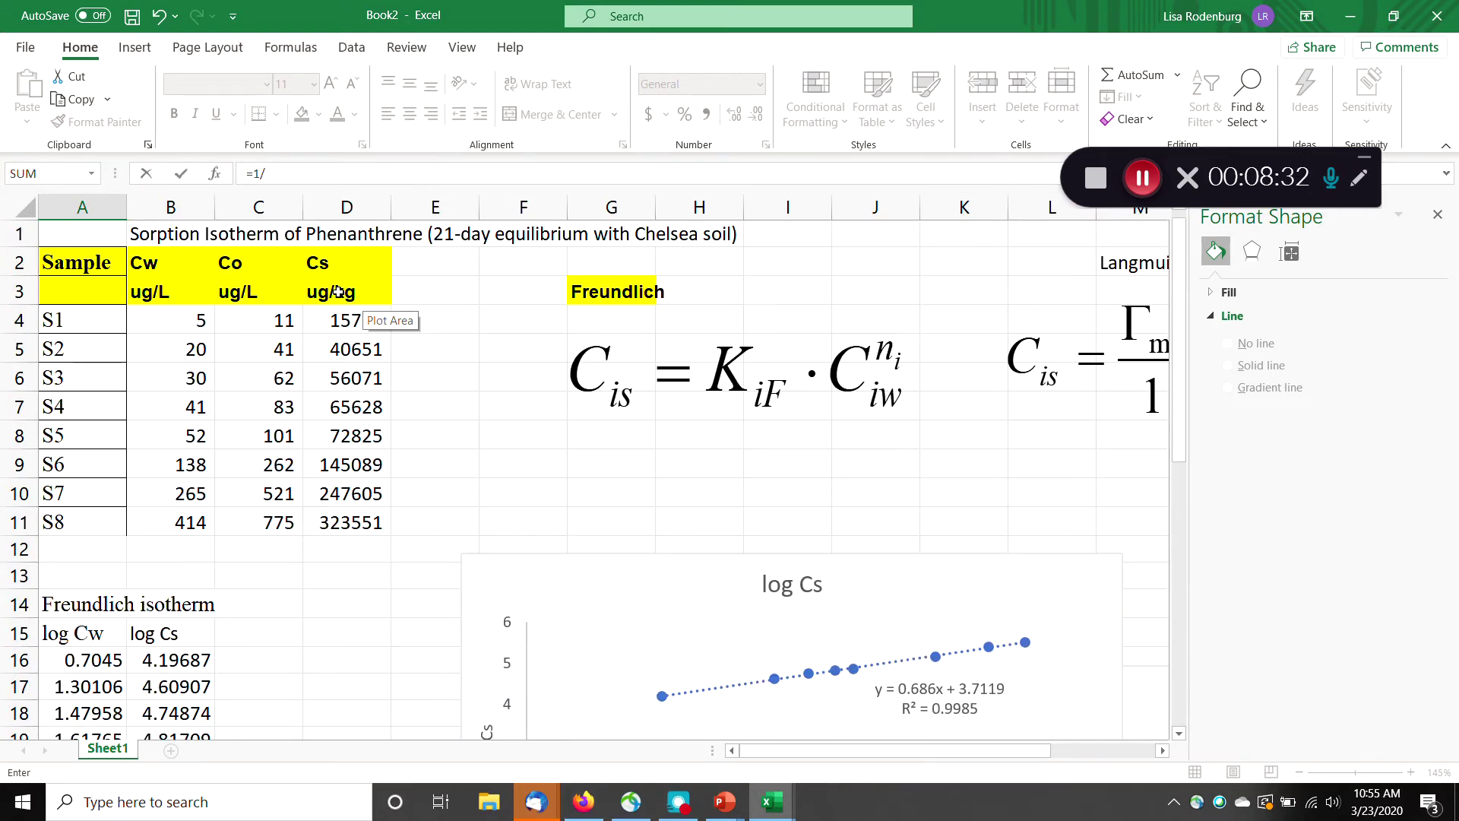
click(174, 317)
key(Return)
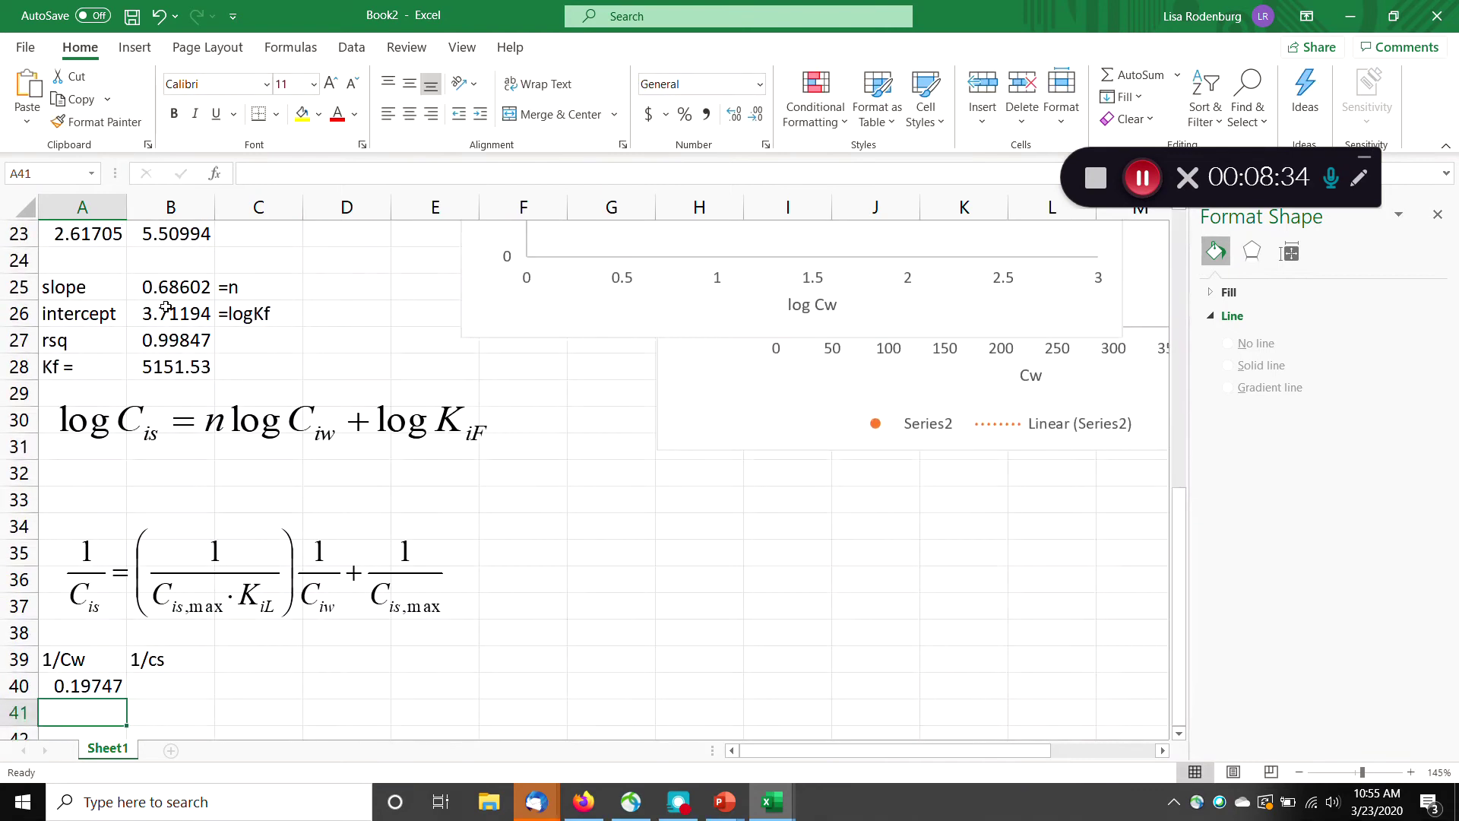
Calculate the first 1/cs value in B40 with =1/D4, using the Cs value of sample S1.
click(163, 685)
text(=1)
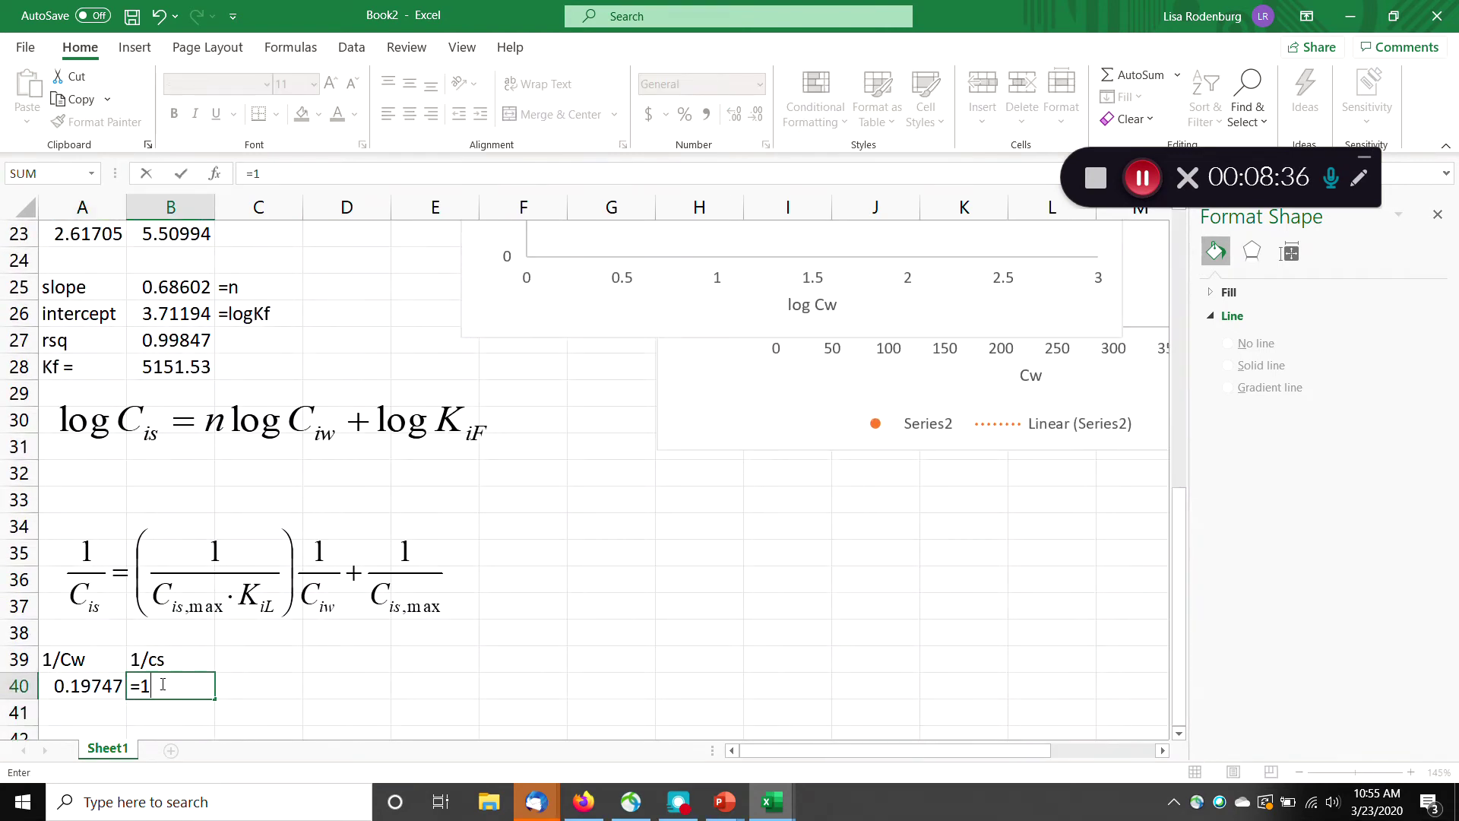
text(/)
scroll(162, 684, up, 7)
click(350, 318)
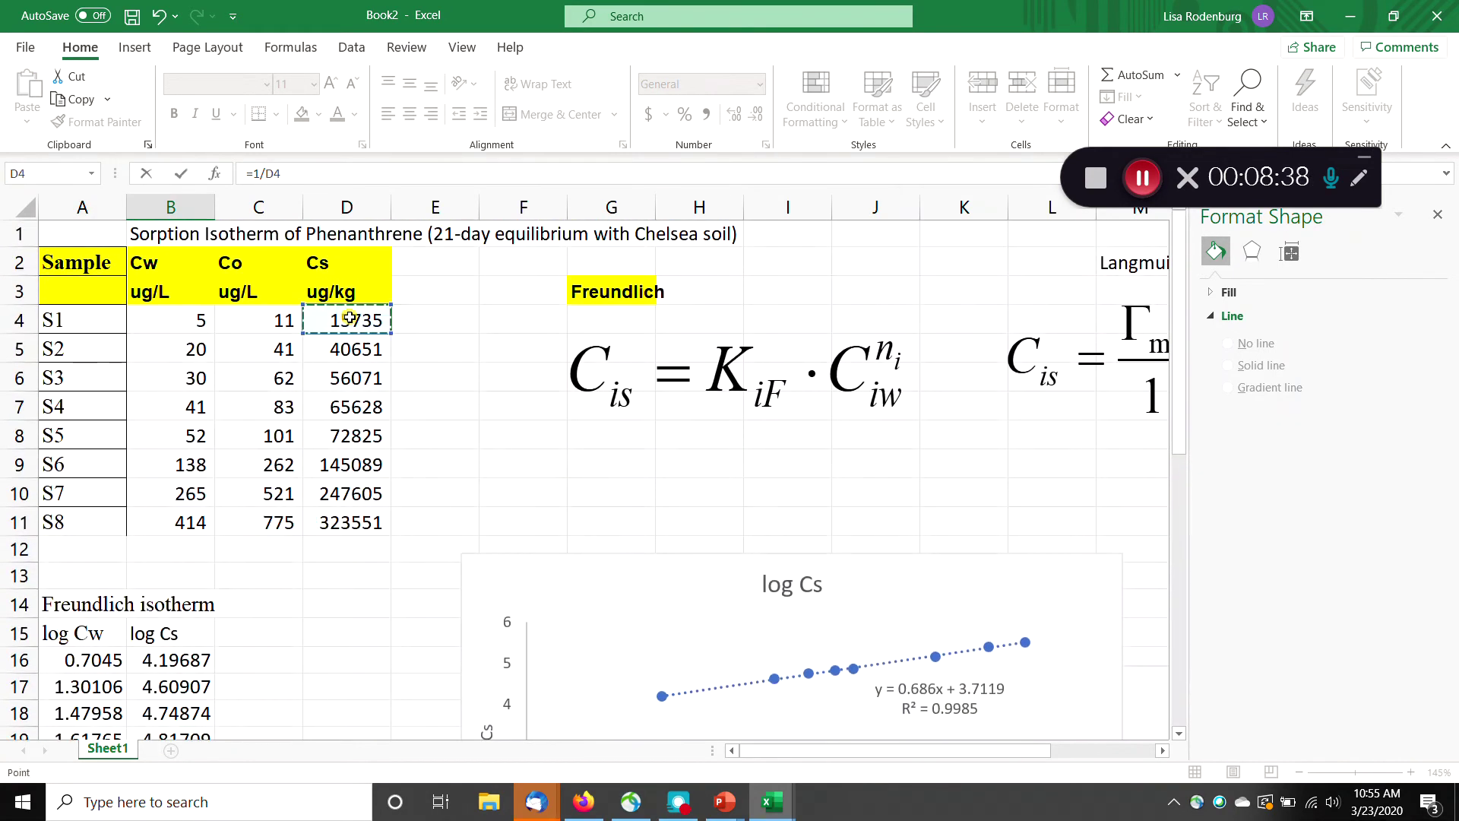
key(Return)
Fill the A40:B40 reciprocal formulas down to row 47 and clear any surplus cells filled below the eight samples.
scroll(144, 566, down, 4)
mouse_move(113, 370)
mouse_down()
mouse_move(158, 381)
mouse_move(228, 362)
mouse_move(112, 366)
mouse_up()
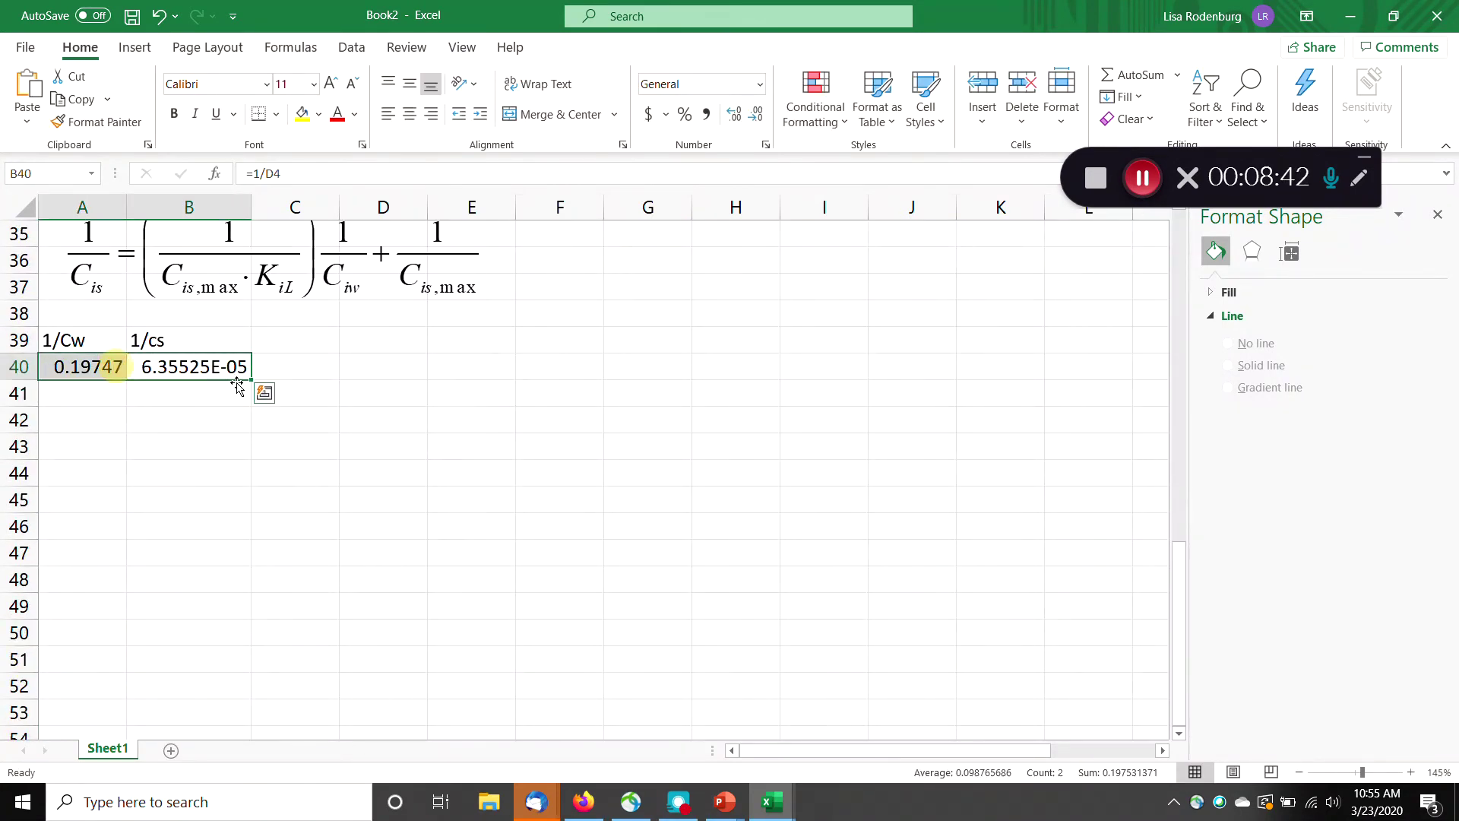
drag(254, 380, 221, 590)
drag(121, 578, 141, 576)
key(Delete)
click(315, 555)
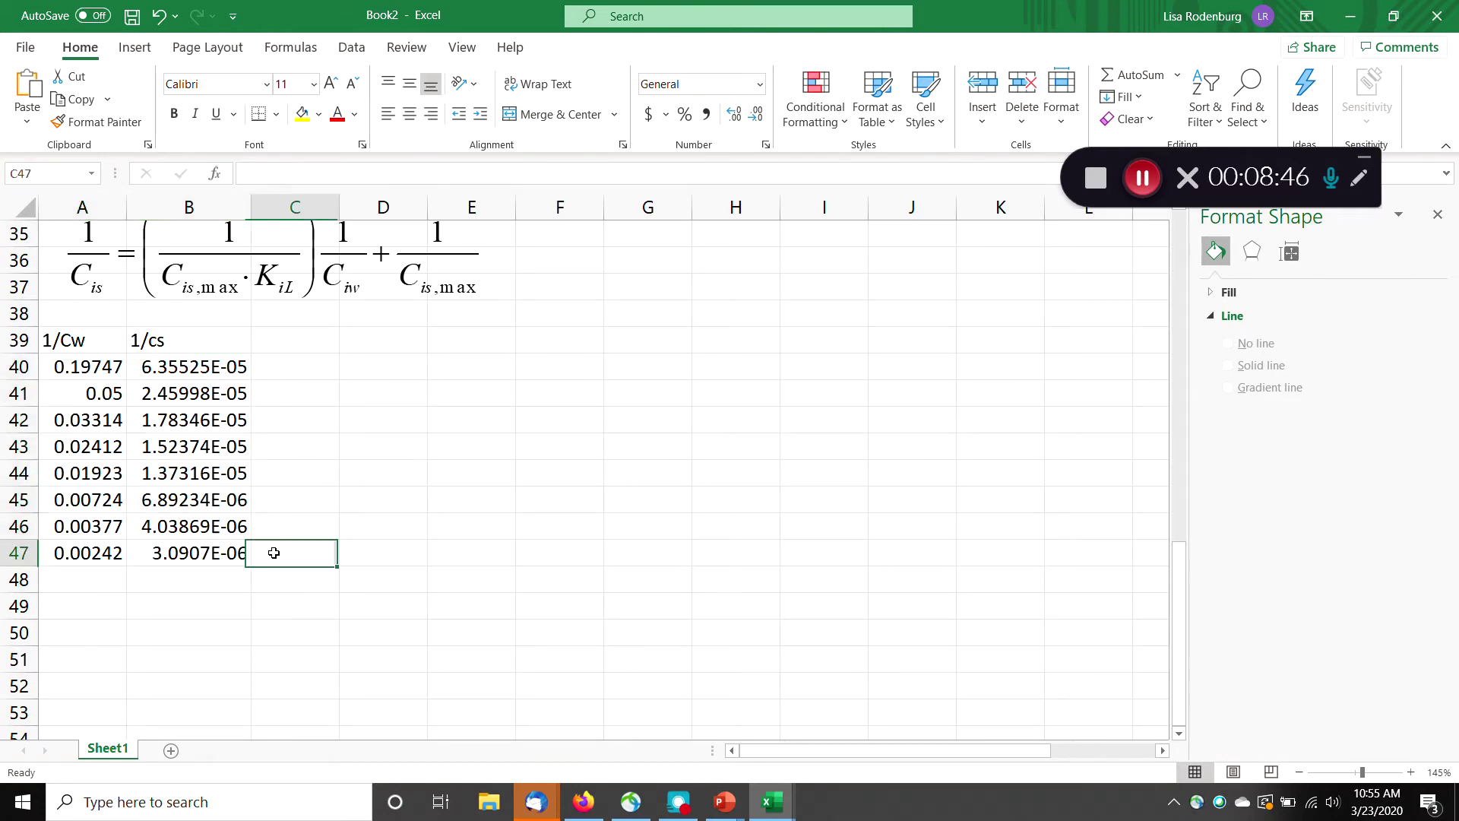
Insert a markers-only scatter chart of 1/cs against 1/Cw from A39:B47 and place it beside the data.
drag(72, 340, 174, 550)
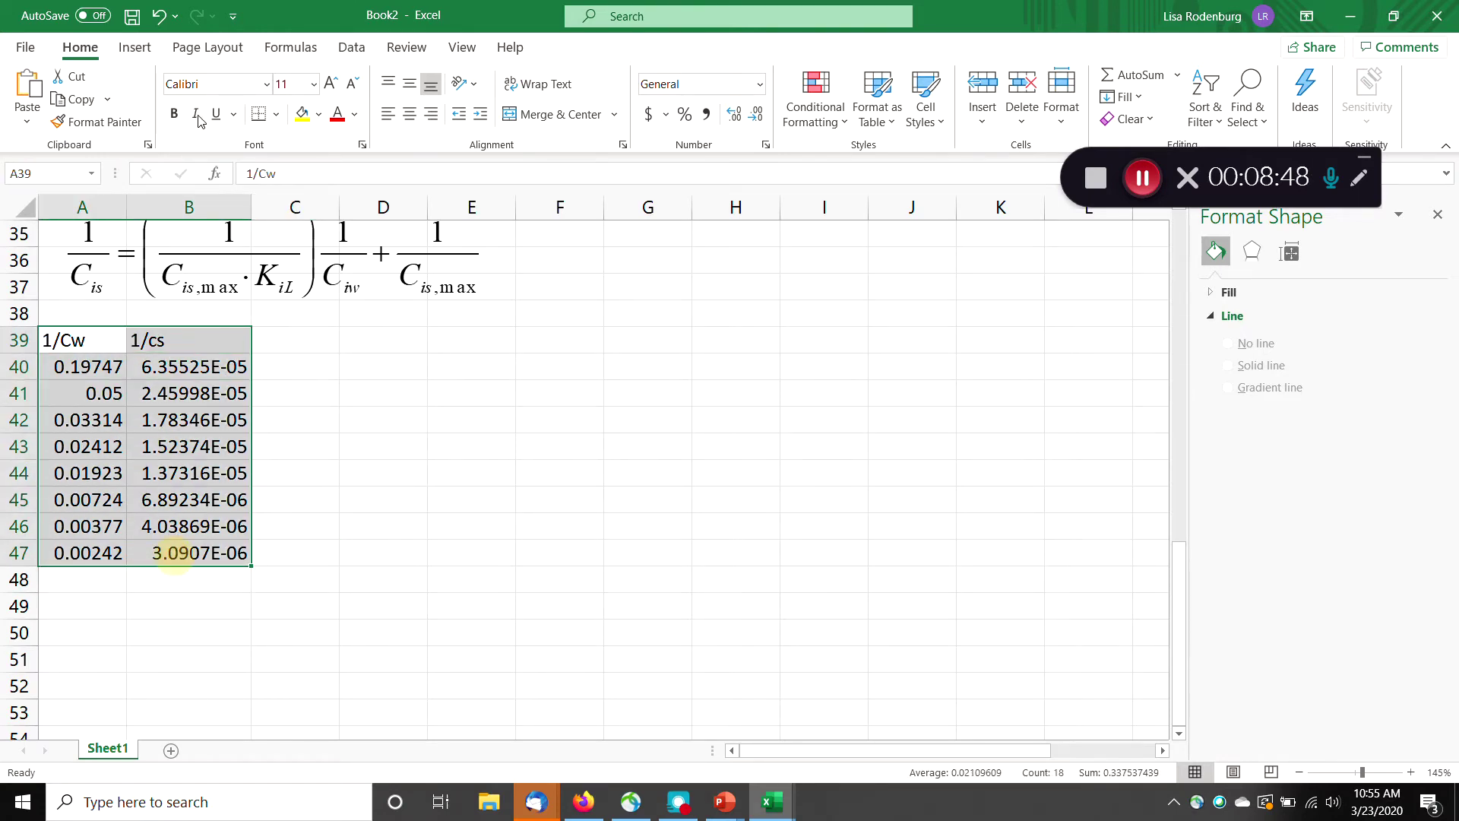
click(134, 47)
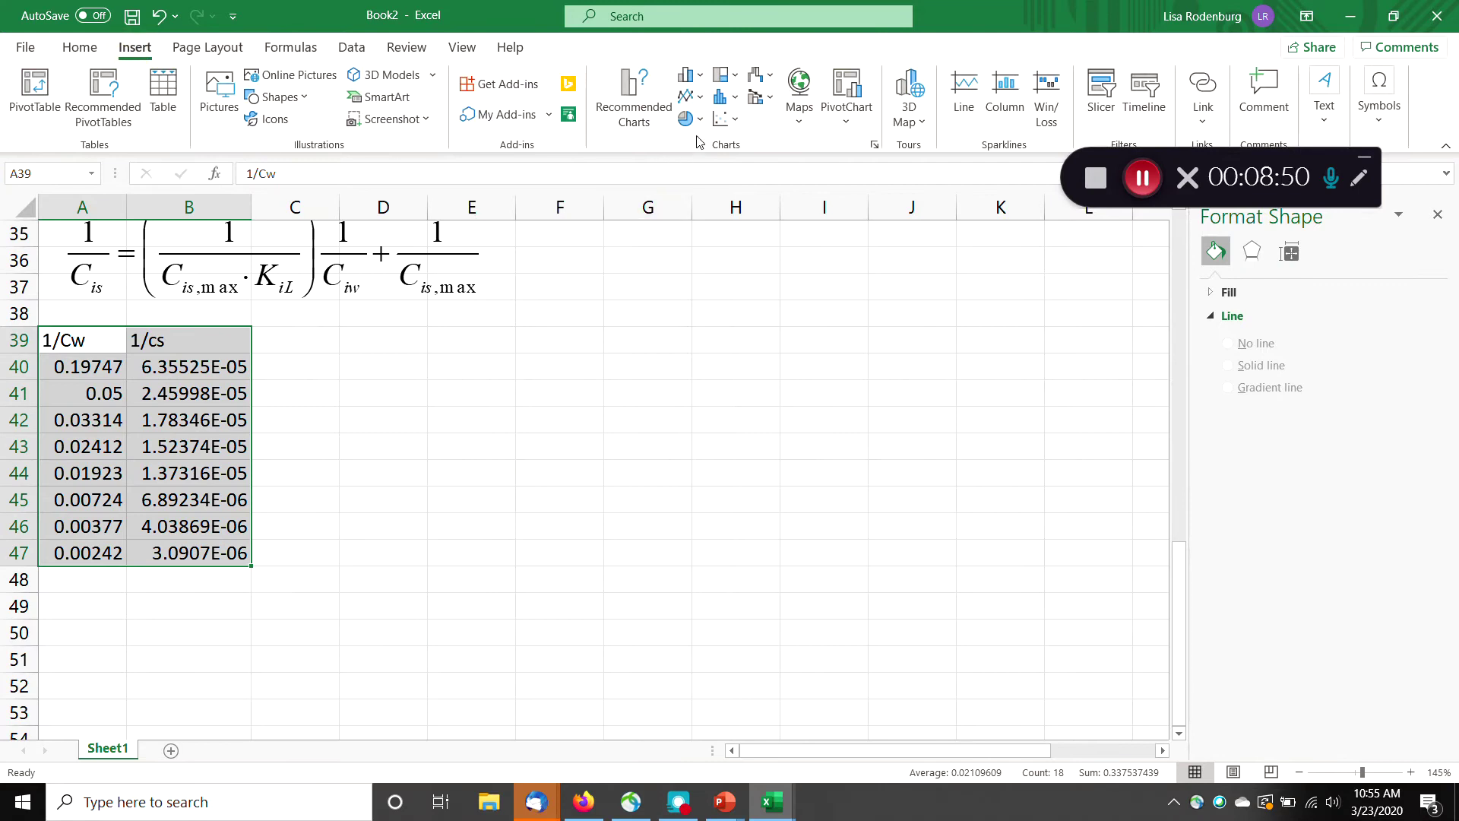
click(726, 117)
click(738, 187)
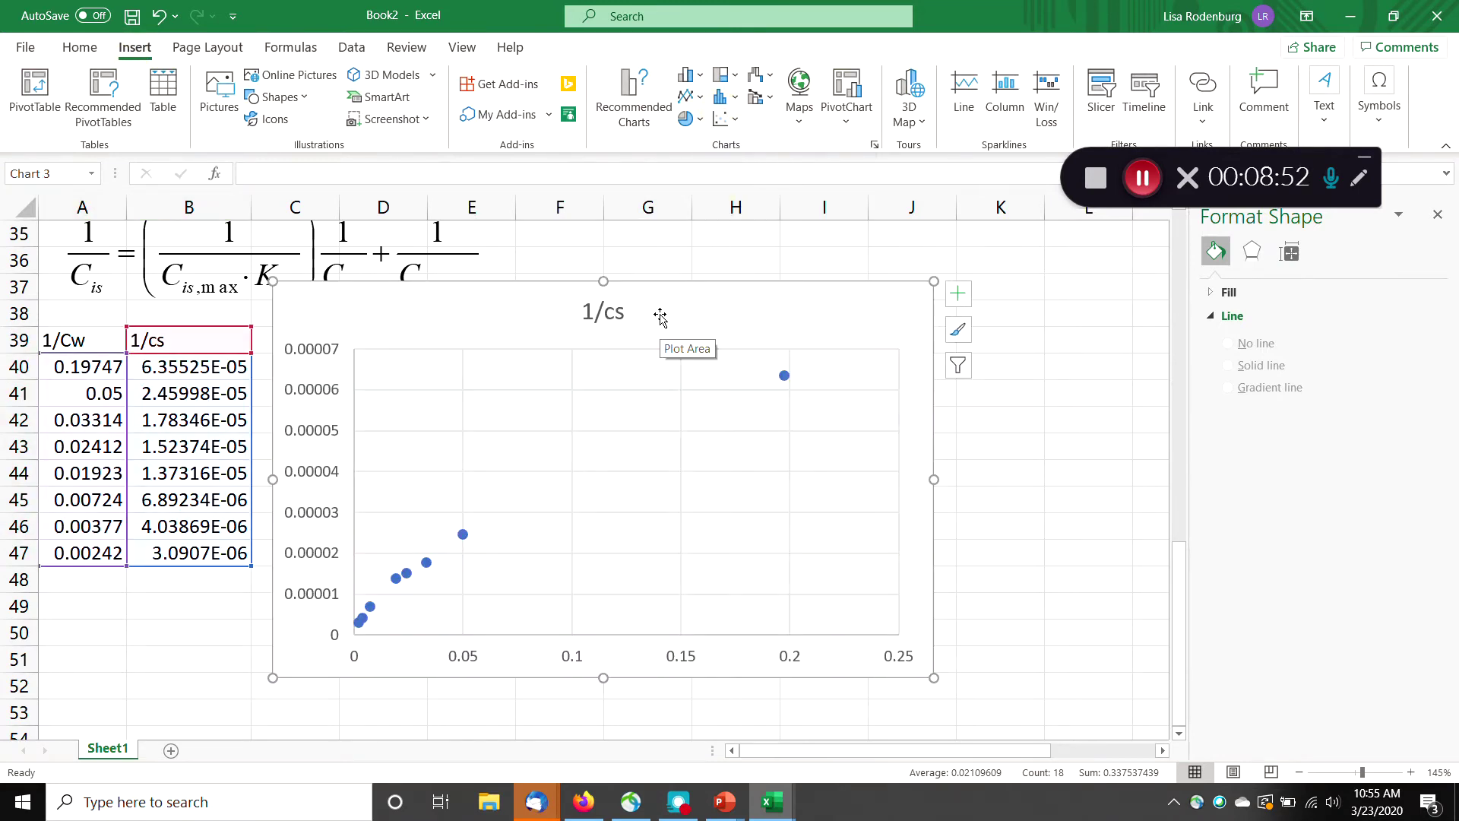
drag(660, 318, 742, 302)
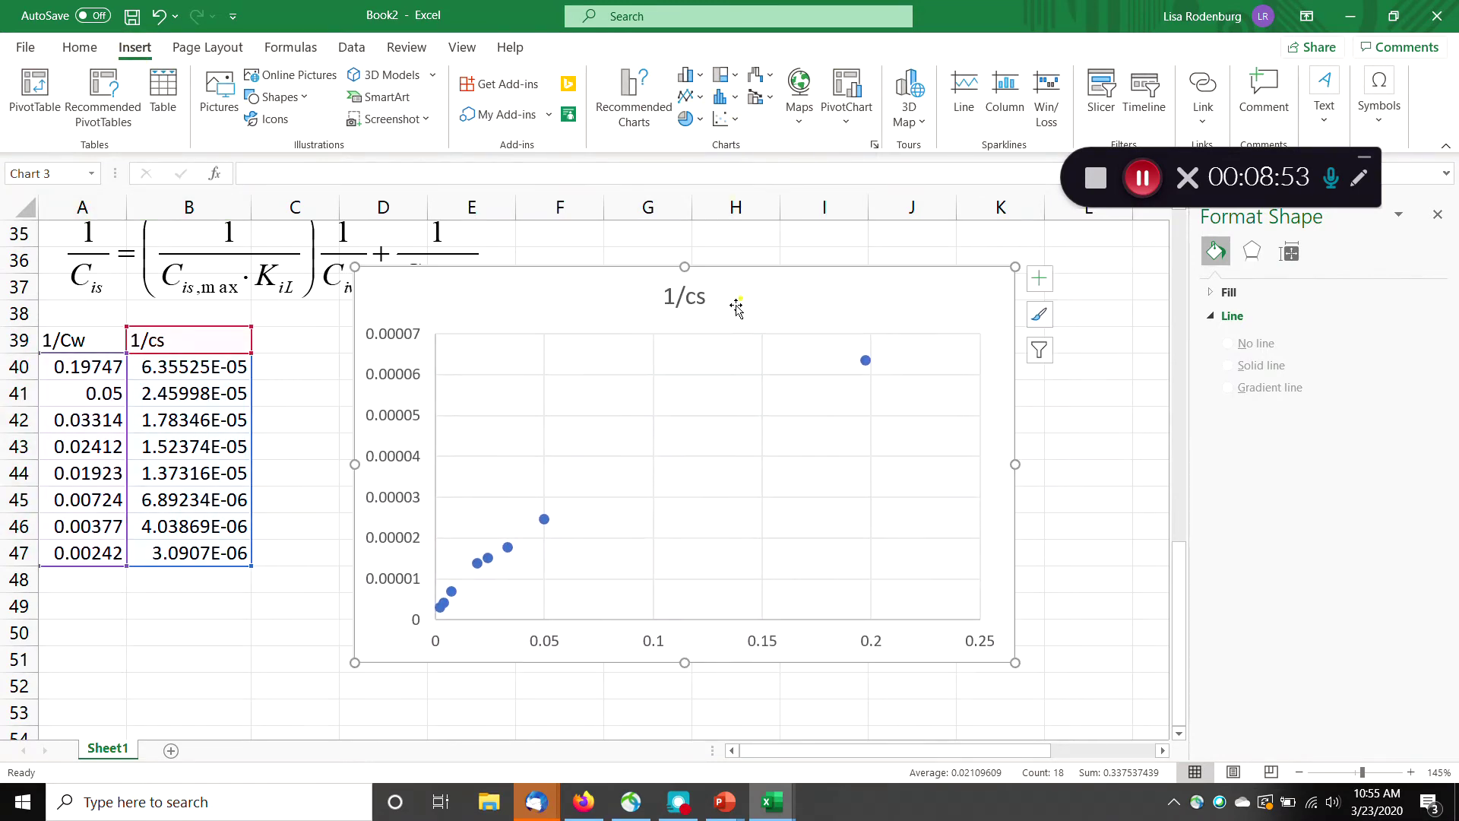
Add a linear trendline with its equation and R-squared value to the 1/cs chart, placing the label clear of the line.
right_click(508, 550)
click(585, 723)
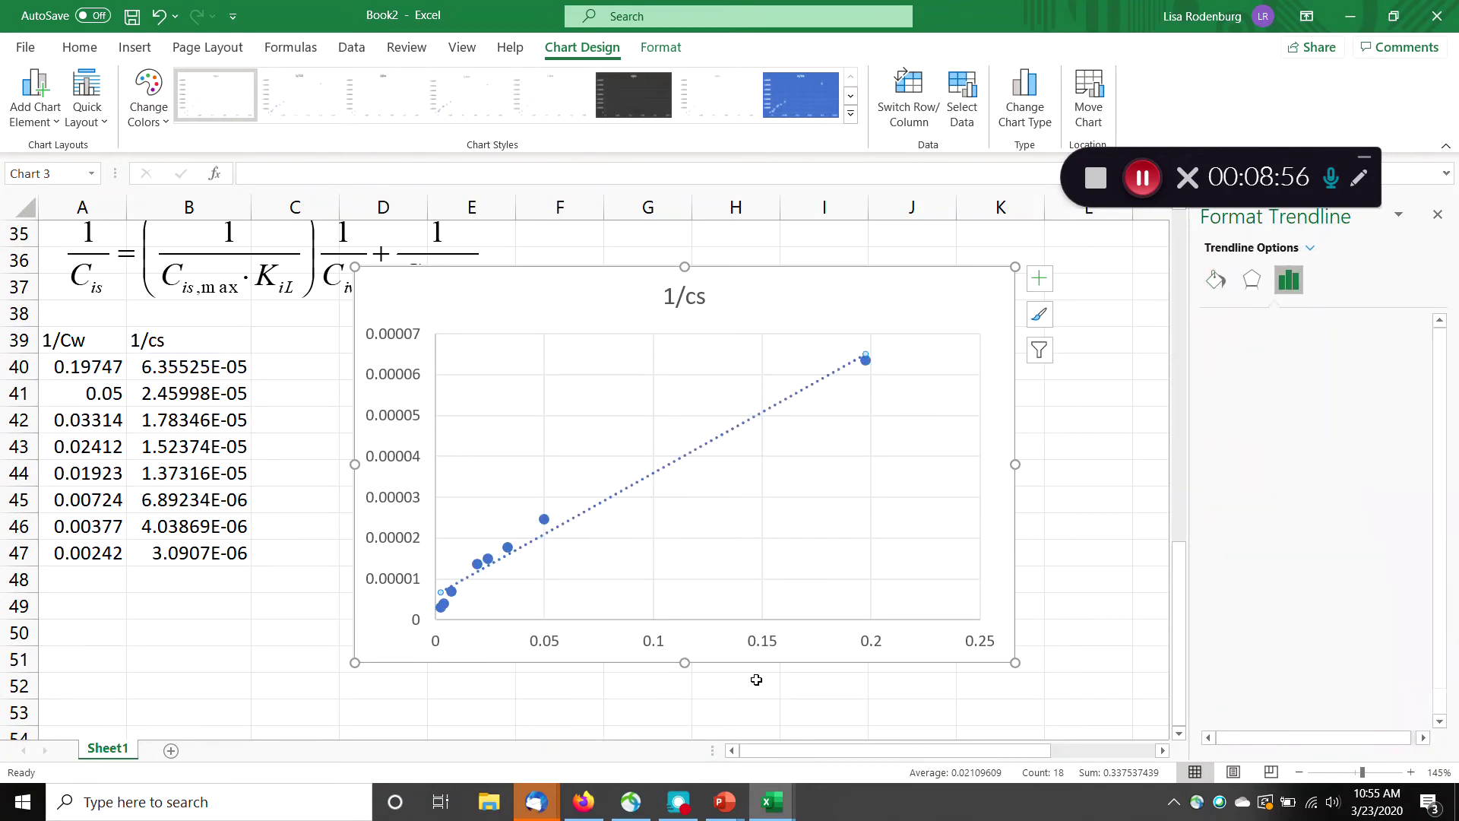
scroll(1296, 698, down, 1)
click(1291, 689)
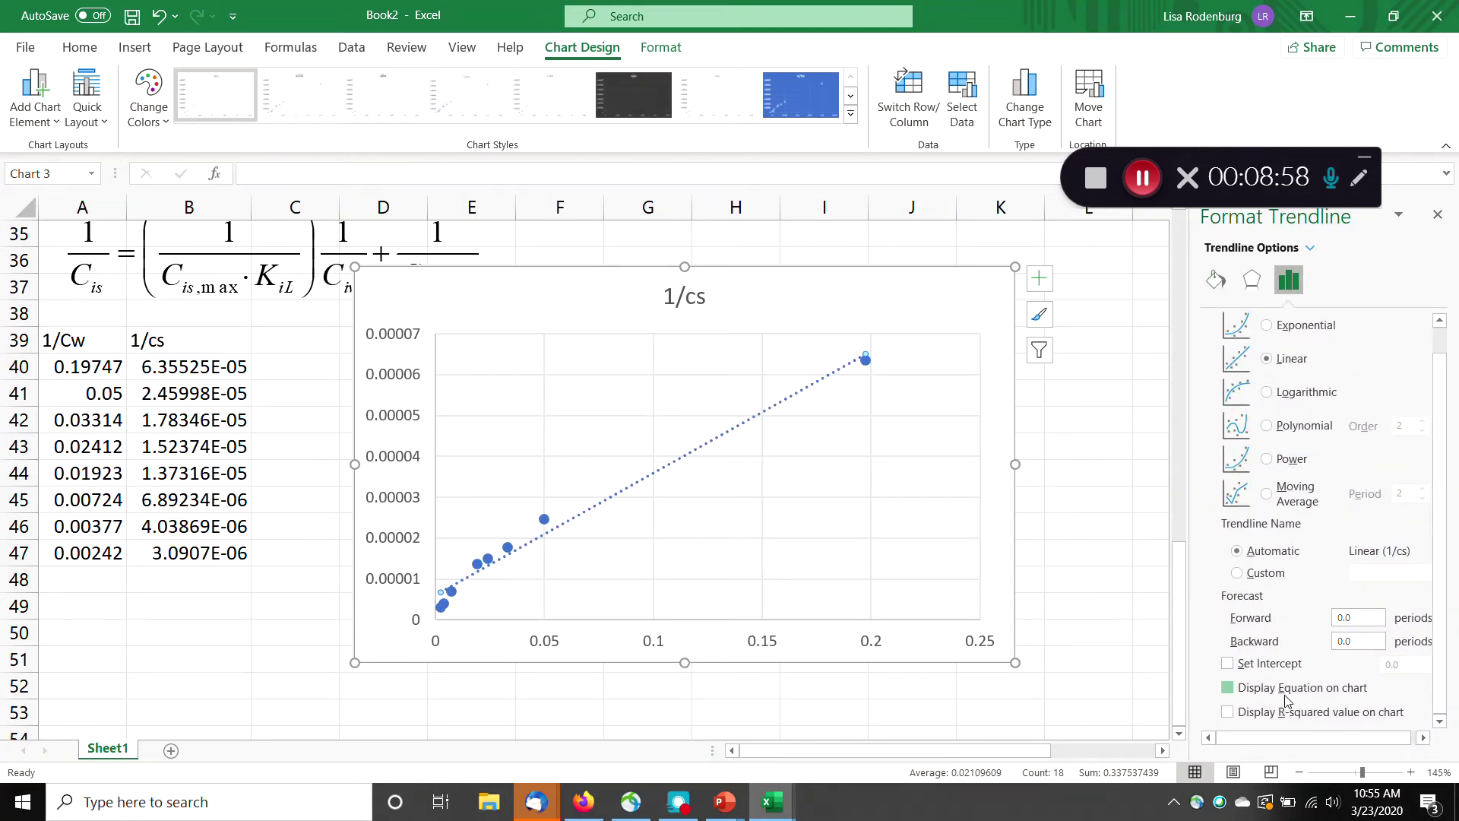
click(1291, 713)
click(782, 374)
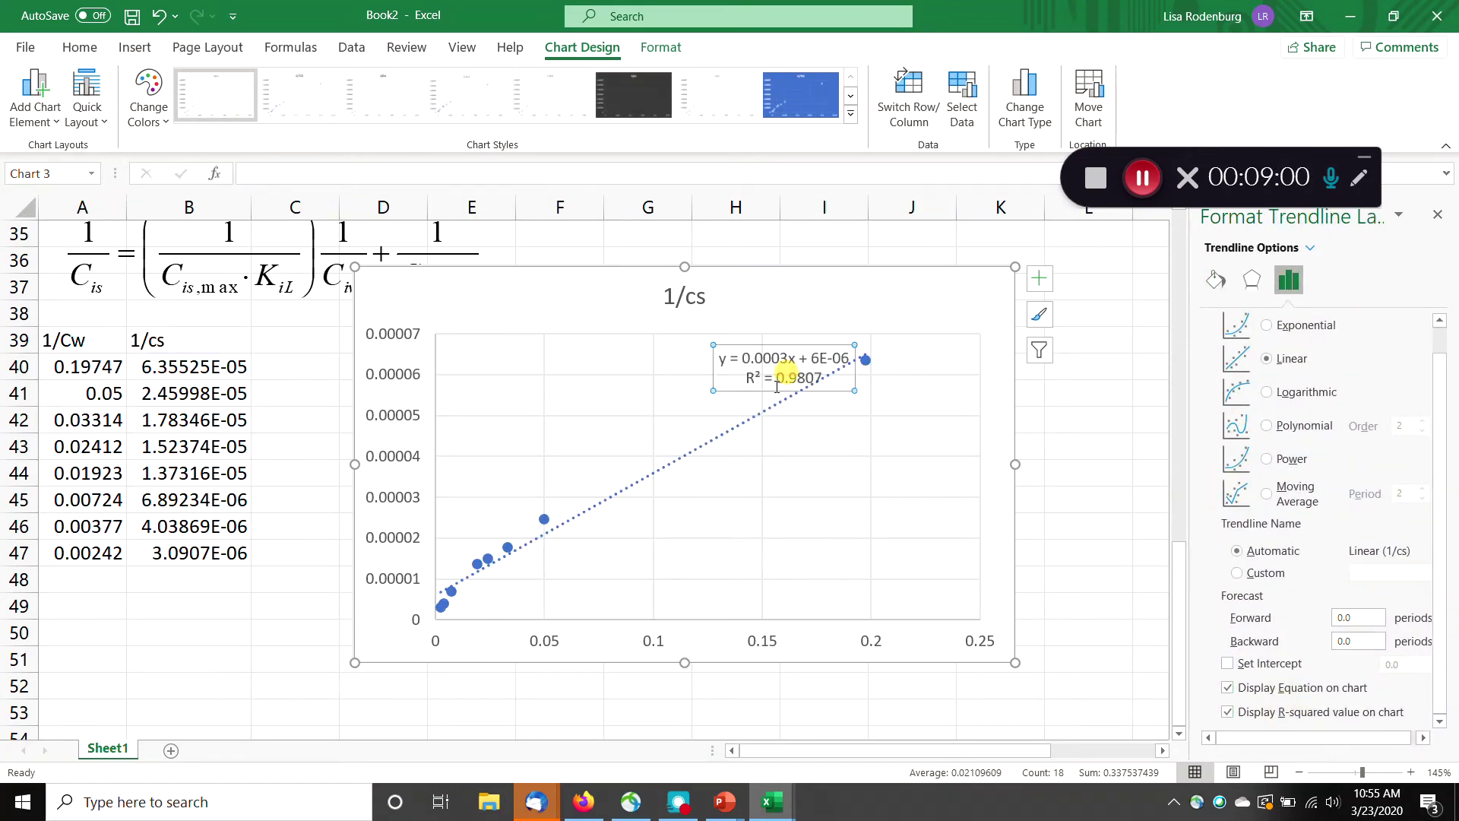
drag(770, 389, 605, 397)
Remove the horizontal and vertical gridlines from the 1/cs chart.
click(468, 414)
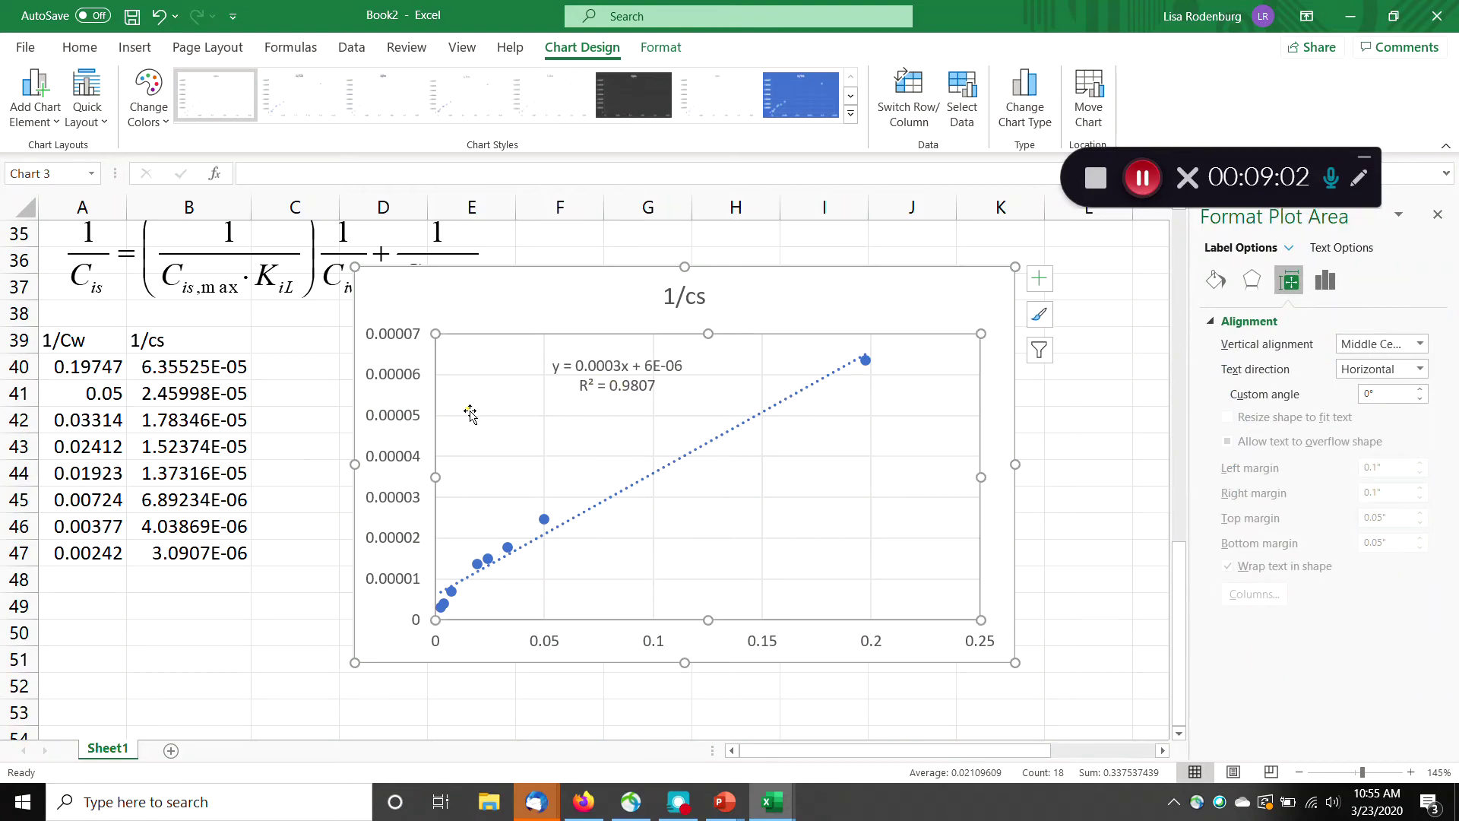
key(Delete)
click(544, 410)
key(Delete)
click(290, 617)
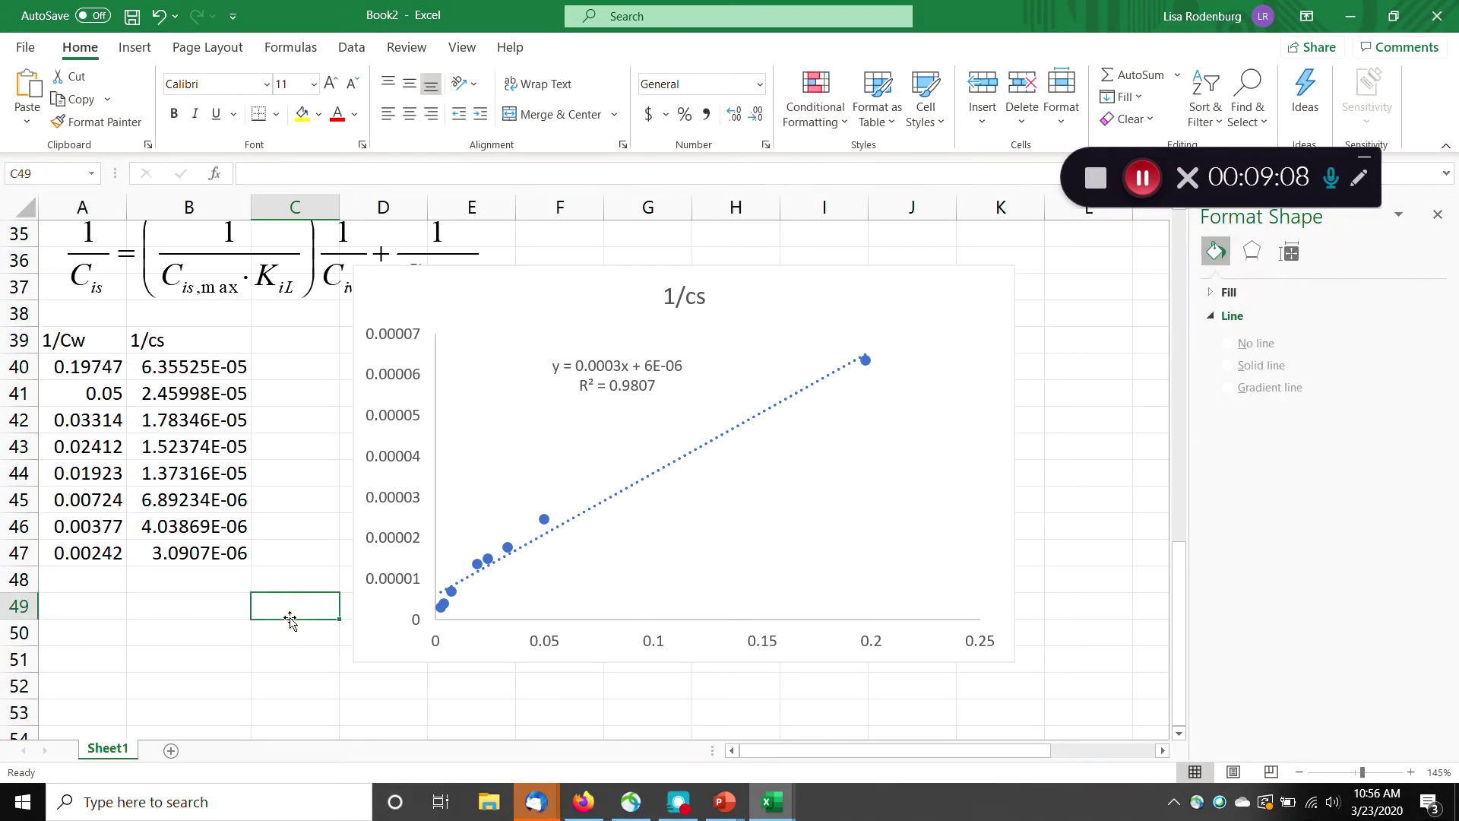
Copy the regression block A25:B28 to A49, clear the pasted Kf row, and check the ranges in the slope formula.
click(124, 595)
scroll(129, 577, up, 4)
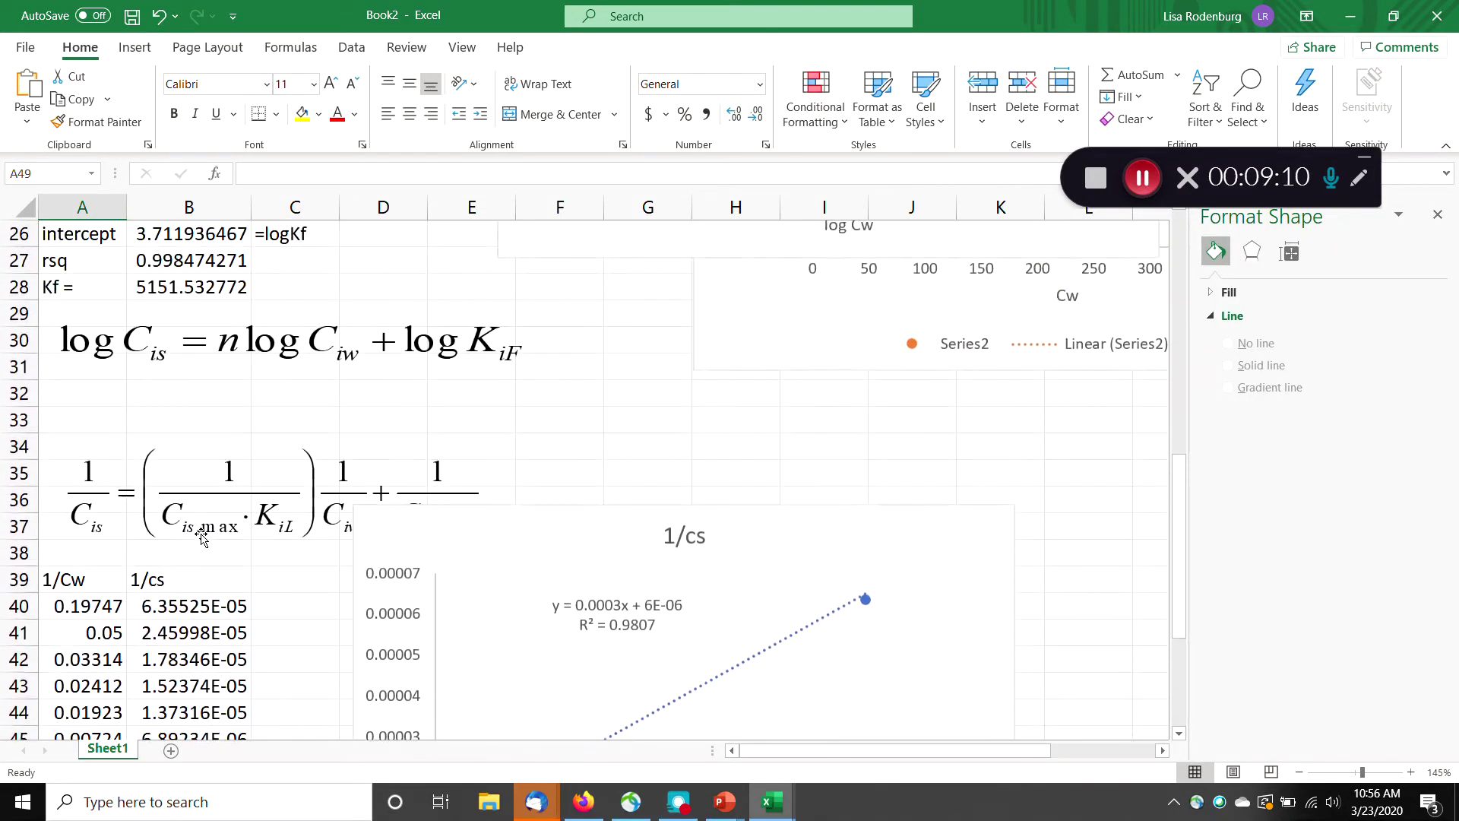
drag(88, 292, 237, 363)
key(ctrl+c)
scroll(173, 448, down, 5)
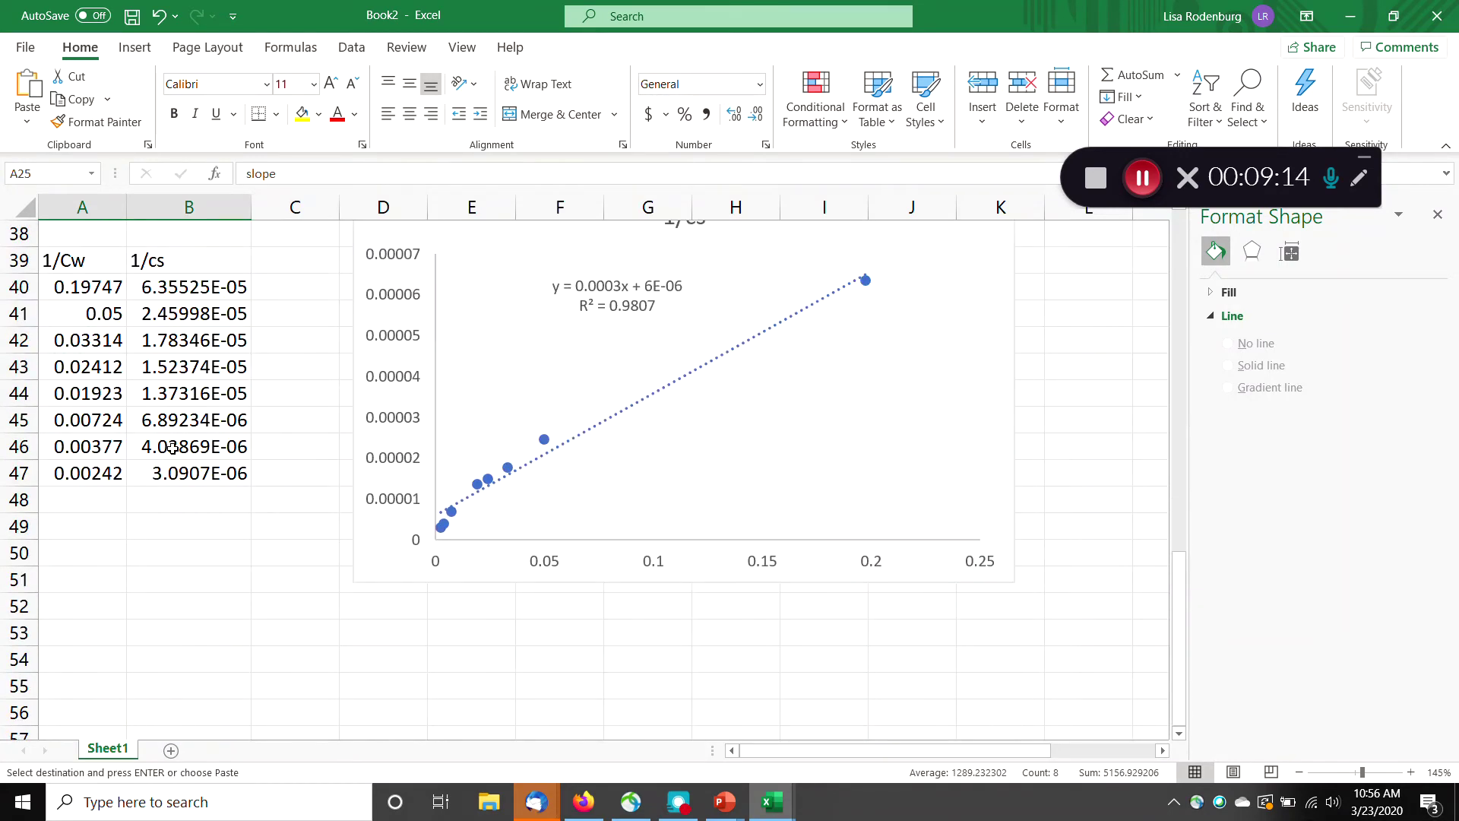
click(84, 526)
key(ctrl+v)
drag(94, 608, 175, 612)
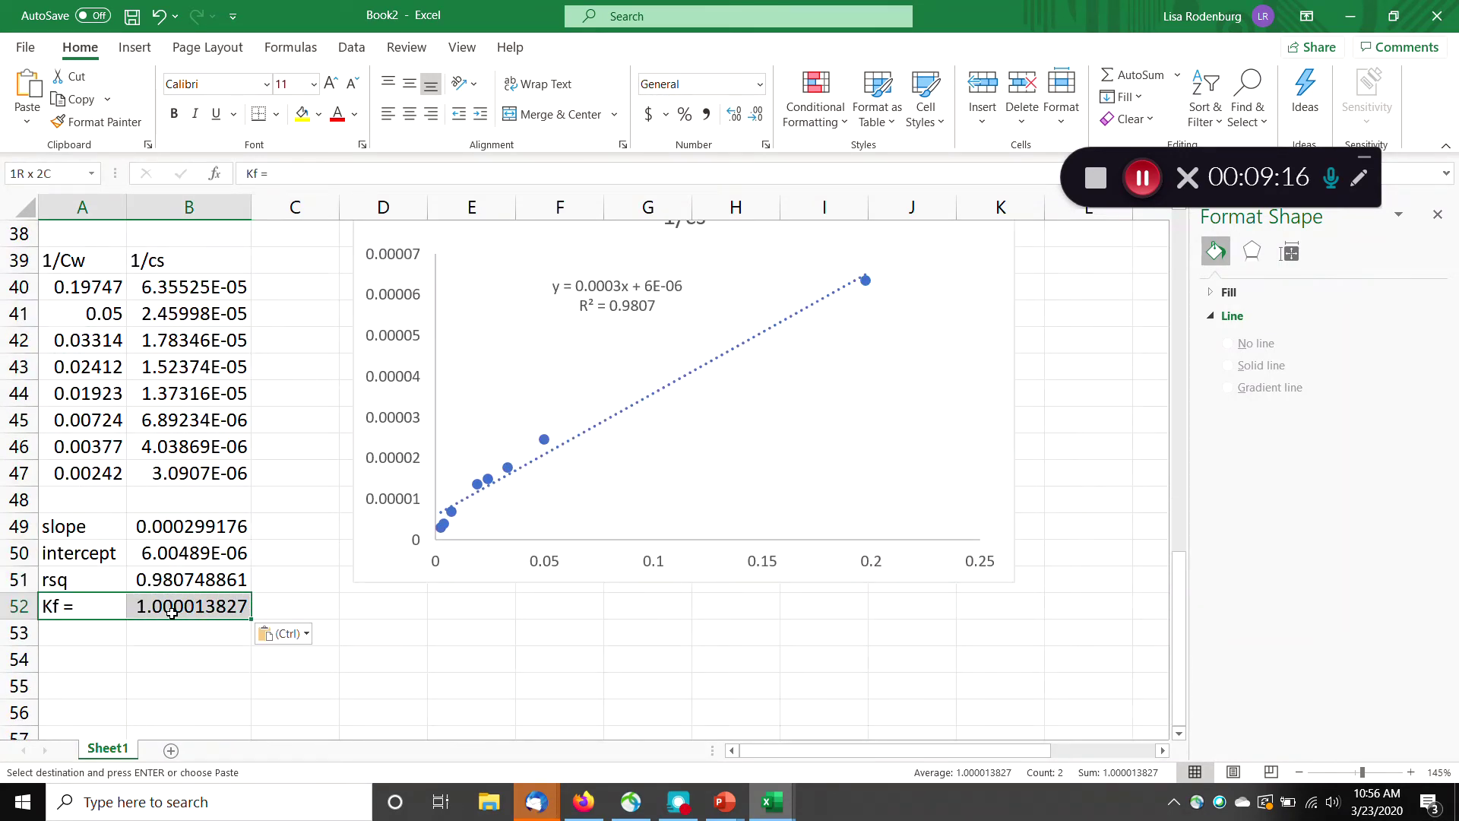
key(Delete)
click(200, 524)
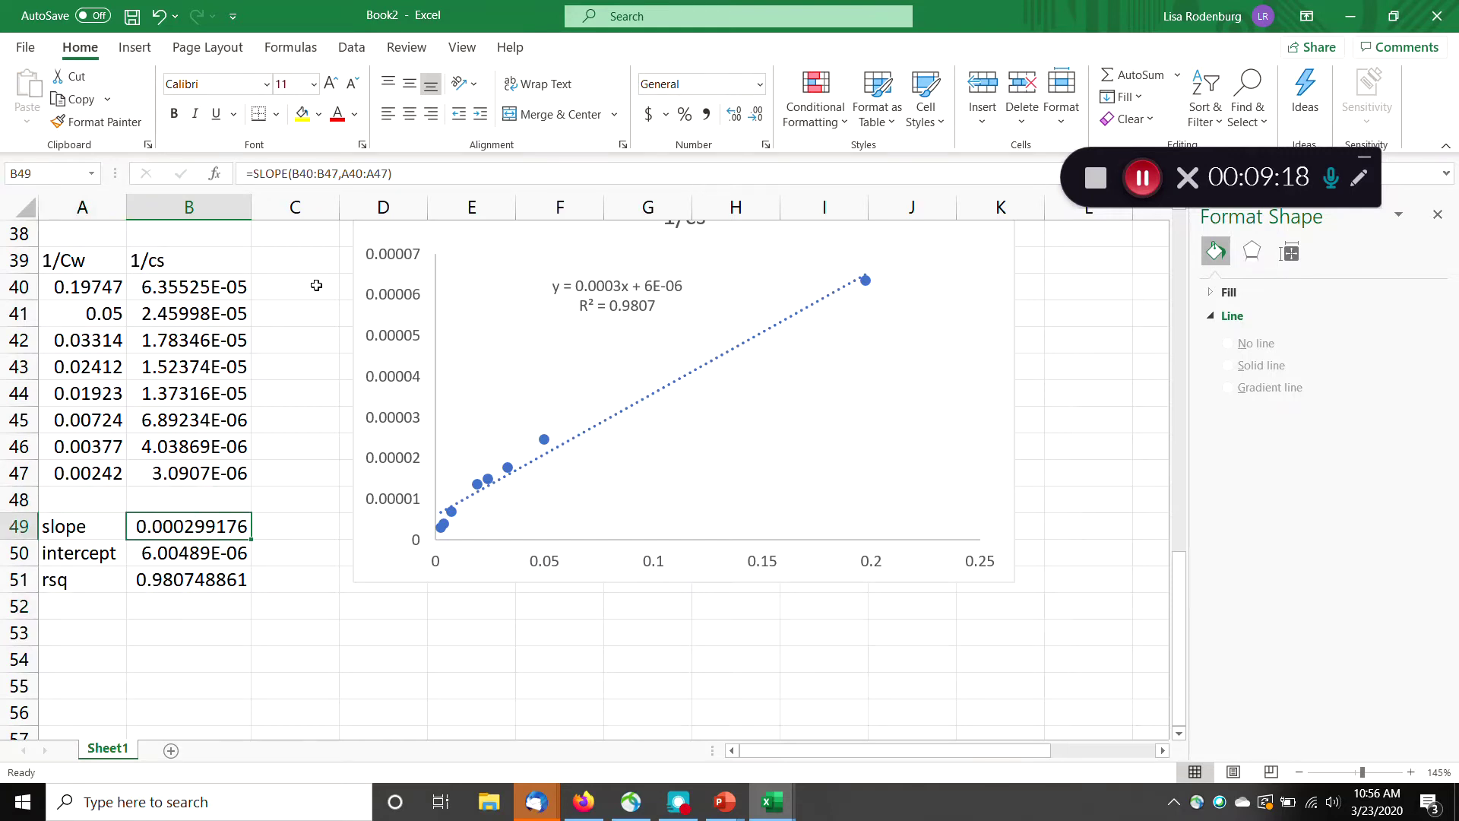
click(338, 176)
key(Return)
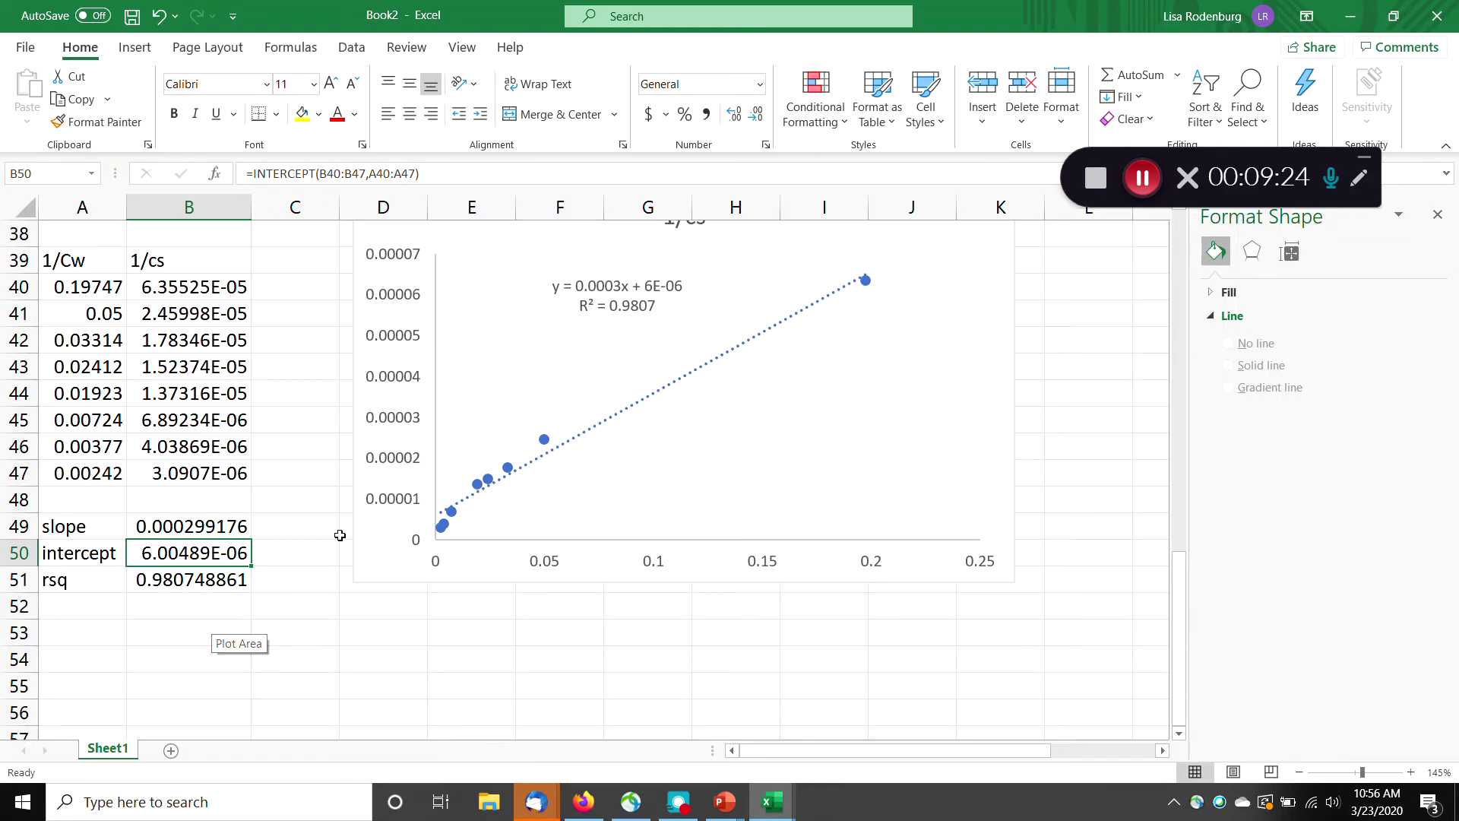
Move the linearised Langmuir equation below the new regression results, to rows 55 to 58 starting in column B.
scroll(472, 548, up, 1)
drag(205, 238, 399, 734)
scroll(399, 730, down, 3)
drag(496, 505, 465, 578)
Annotate the Langmuir intercept in C50 with the text "=1/Cs,max".
click(293, 389)
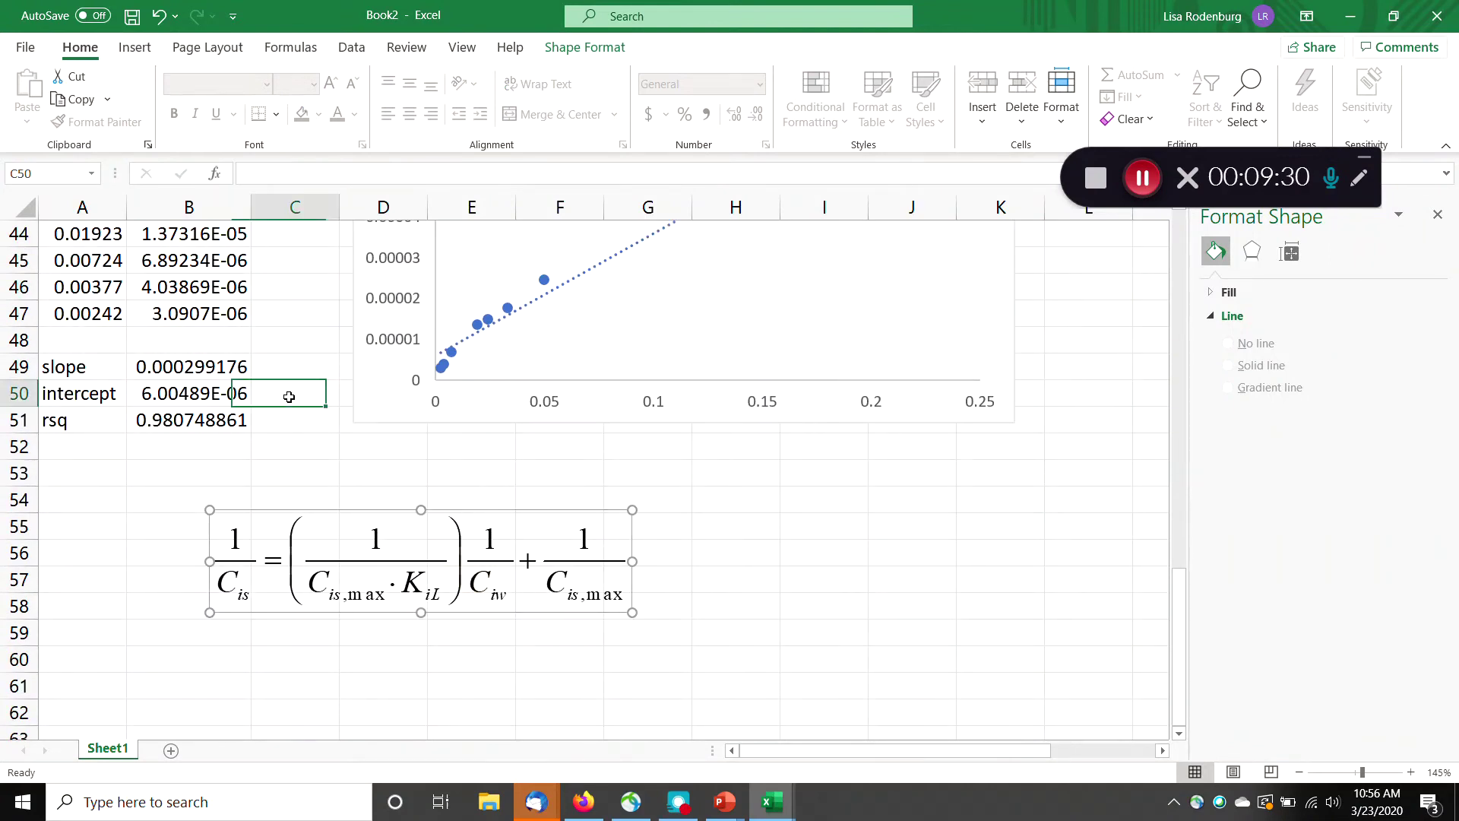
text('=)
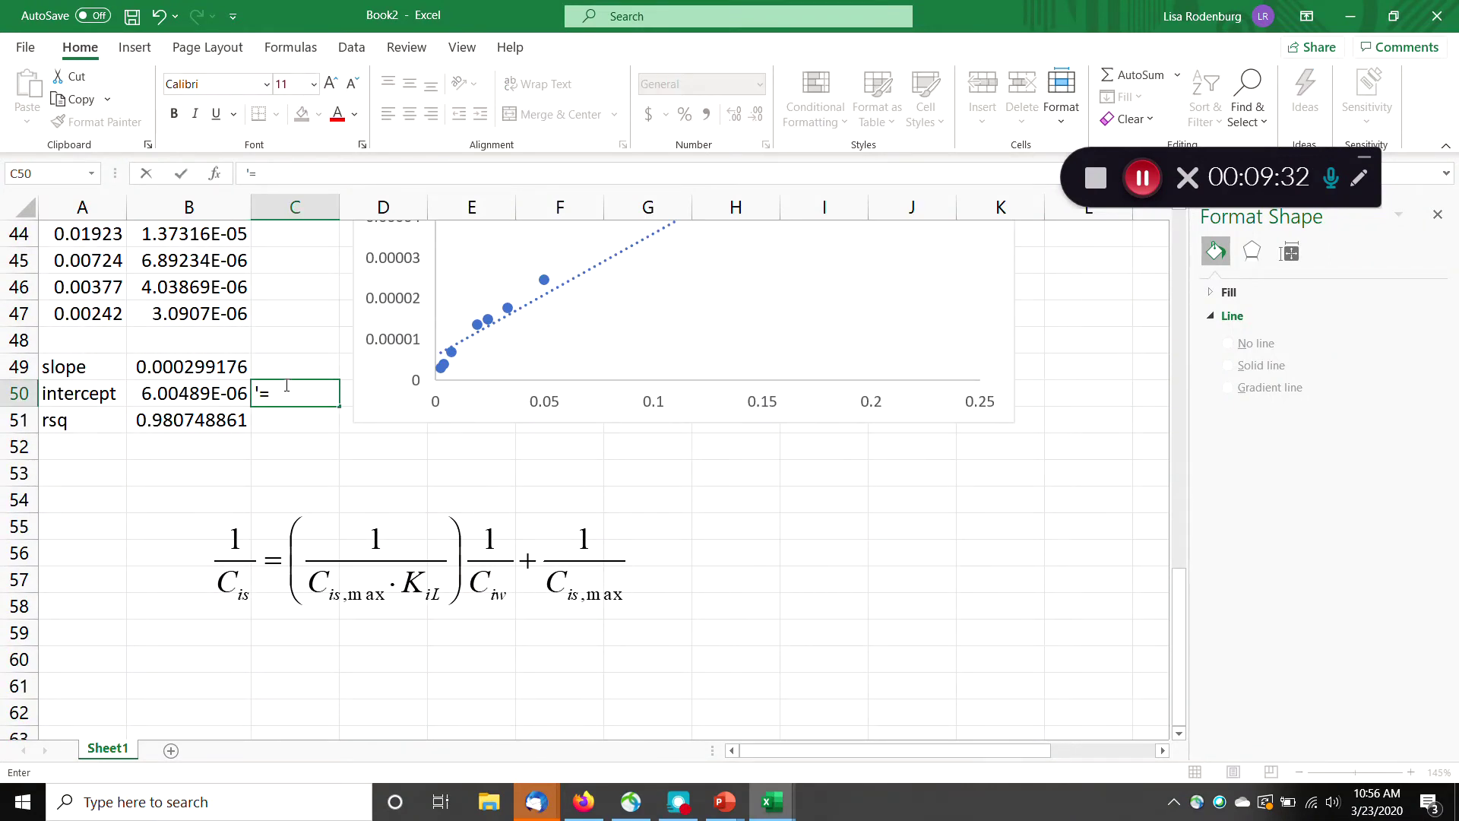
text(1/Cs,max)
key(Return)
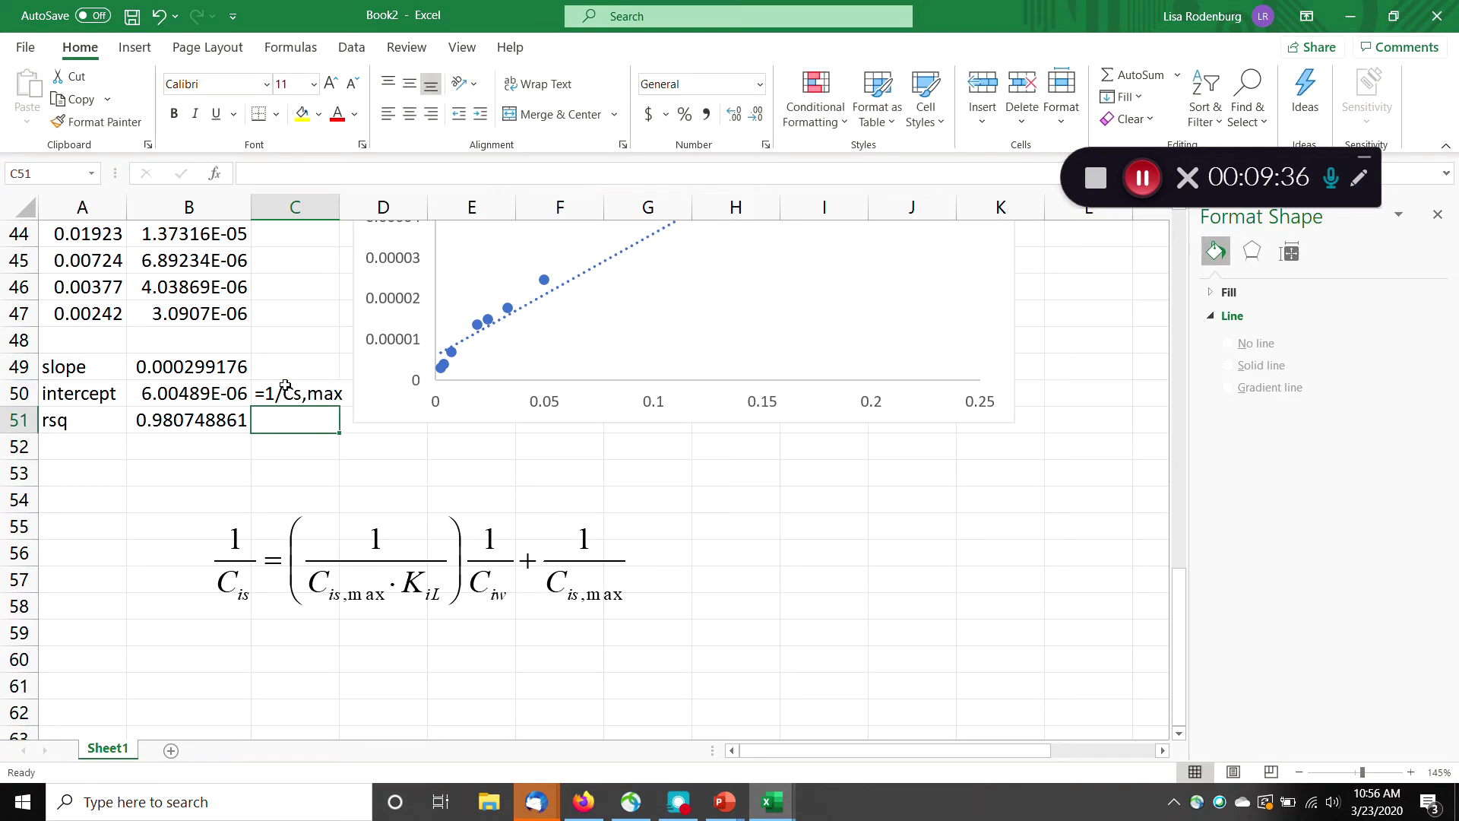
Annotate the Langmuir slope in C49 with the text "=1/(Cs,max*KL".
key(Up)
key(Up)
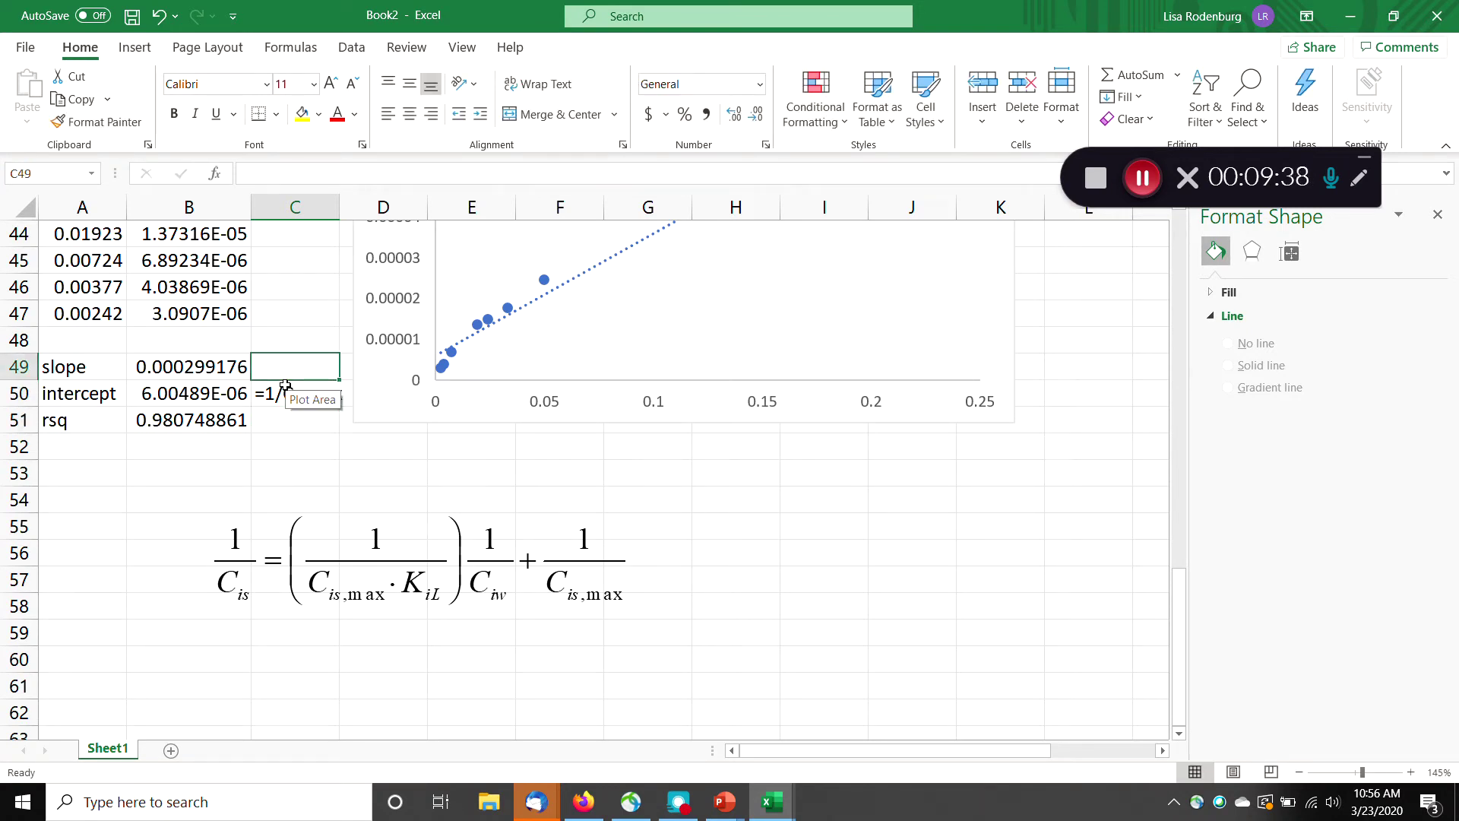
text('=)
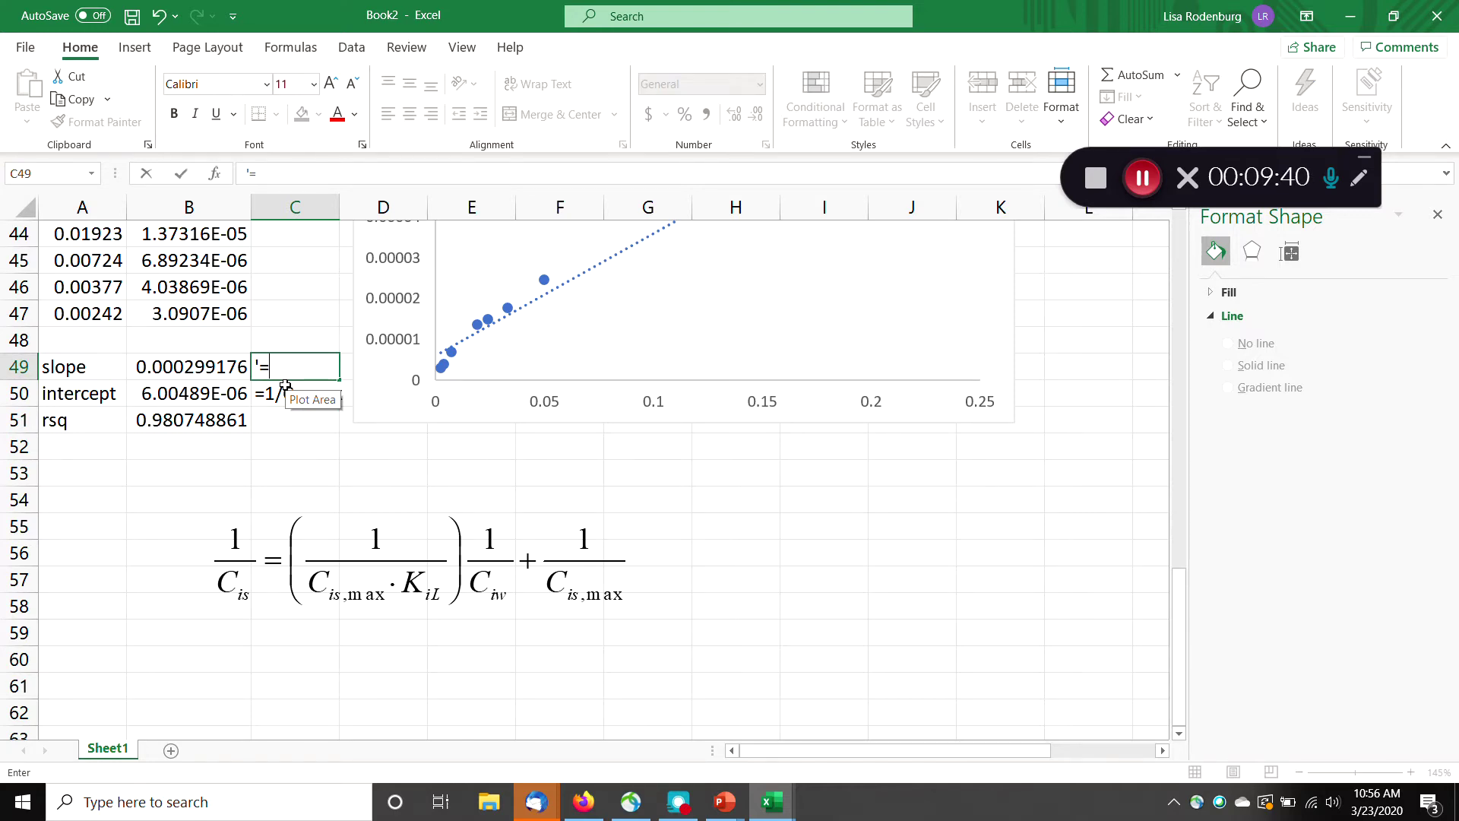
text(1/(Cs,max*KL)
key(Return)
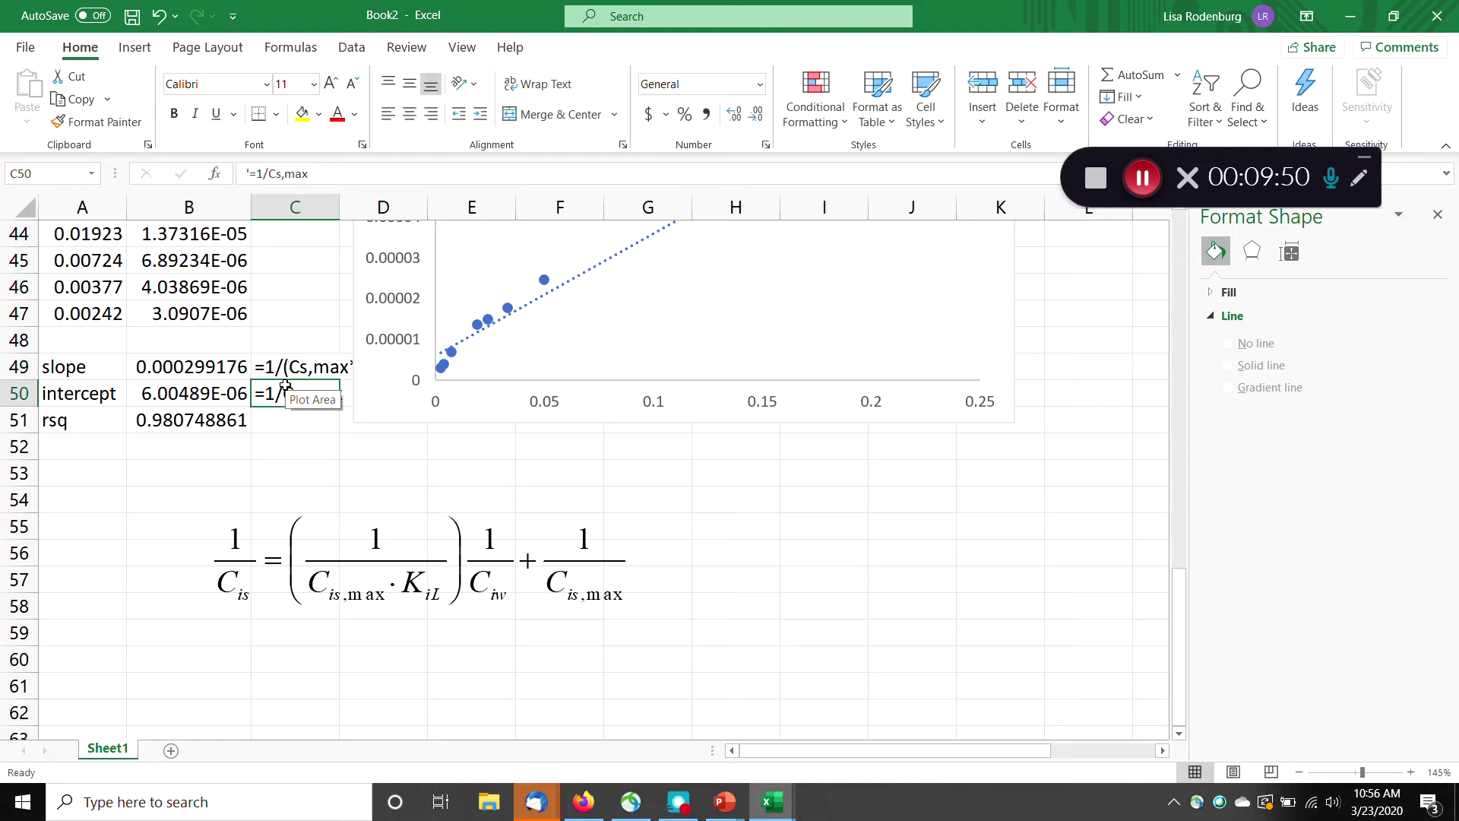
Label A52 "Cs,max =" and calculate Cs,max in B52 from the intercept with =1/B50.
key(Down)
key(Down)
key(Left)
key(Left)
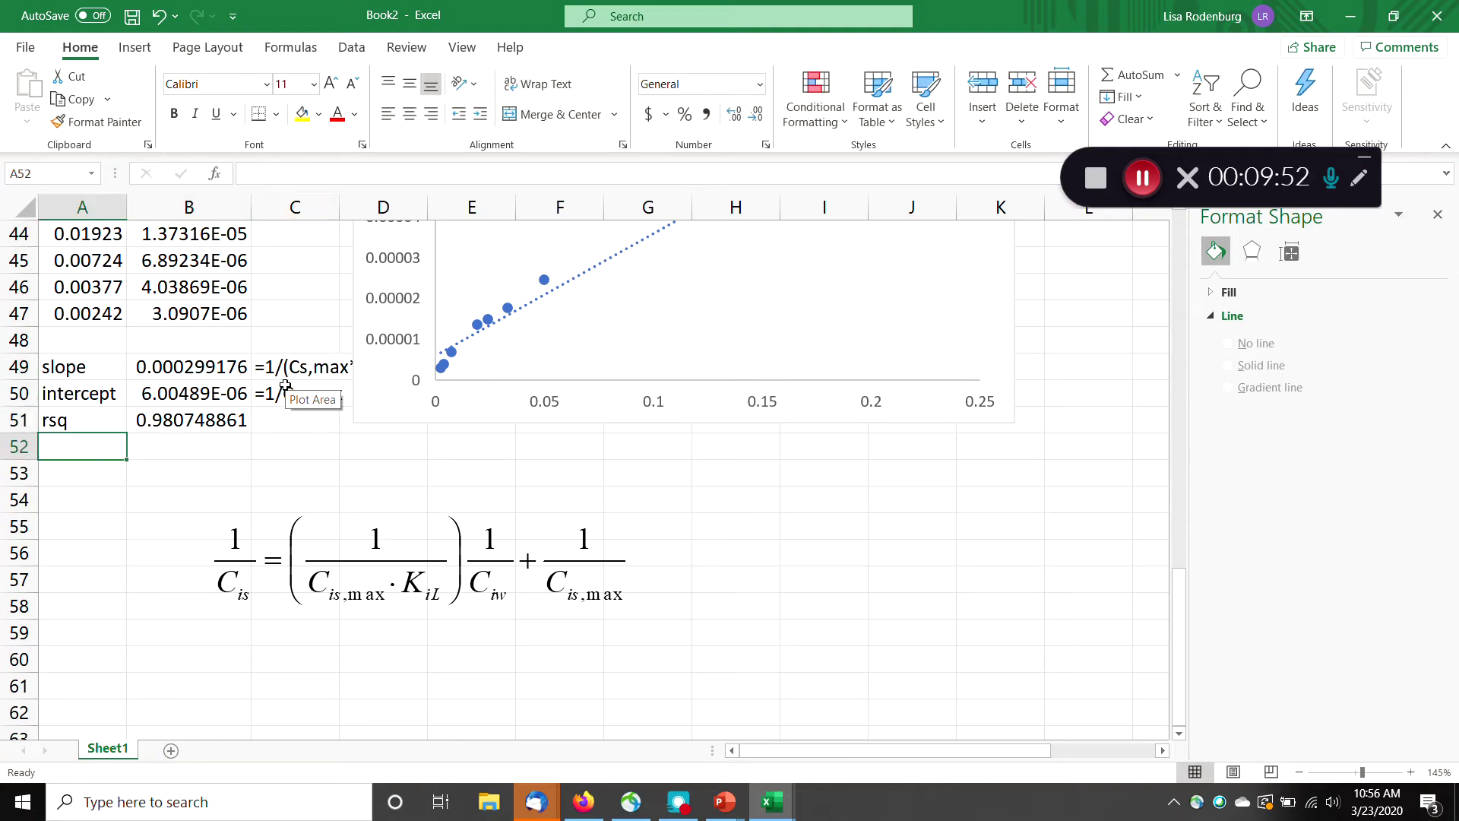
text(Cs,max =)
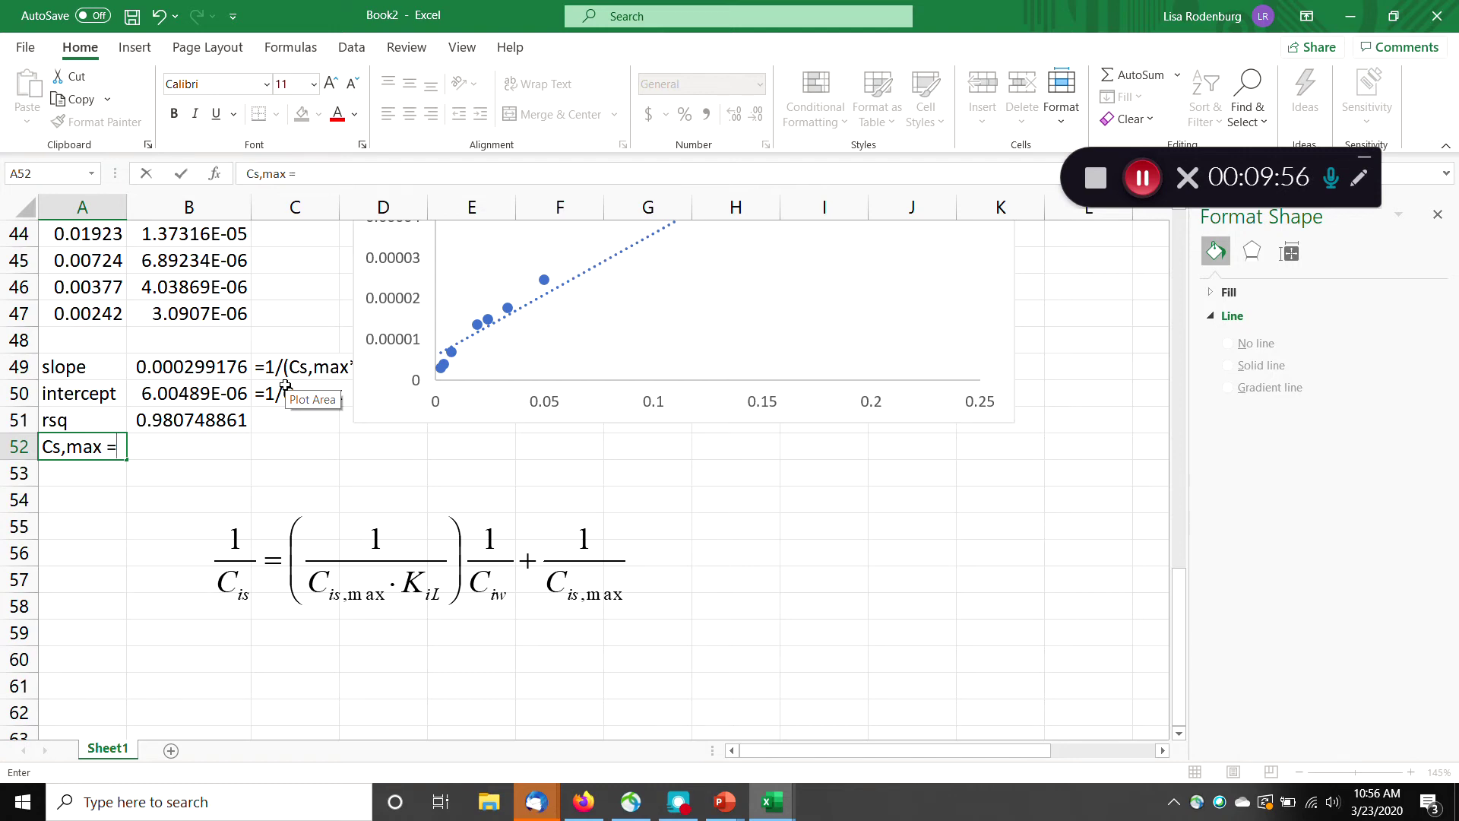
key(Tab)
text(=1)
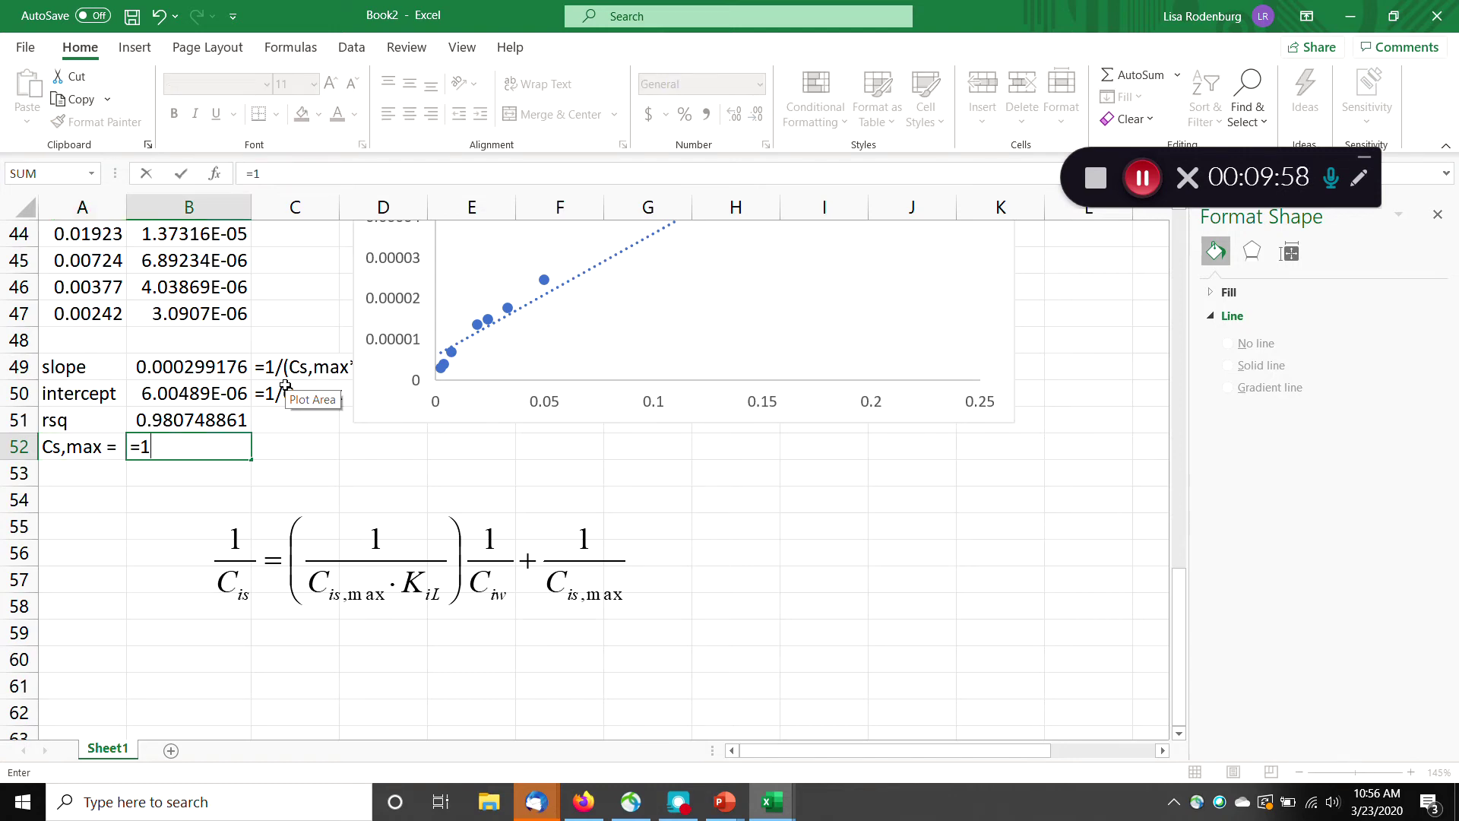
text(/)
key(Up)
key(Up)
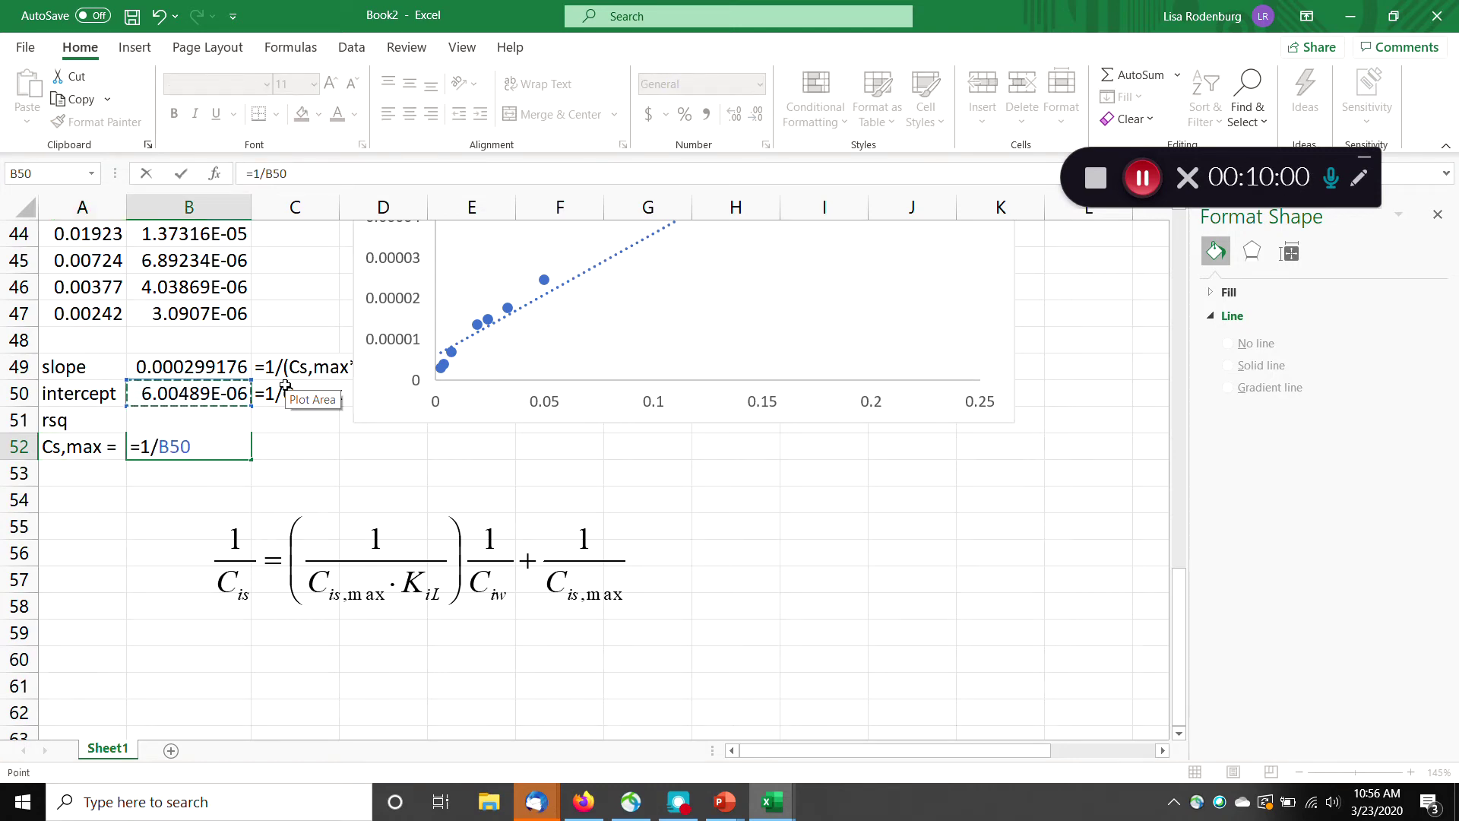
key(Return)
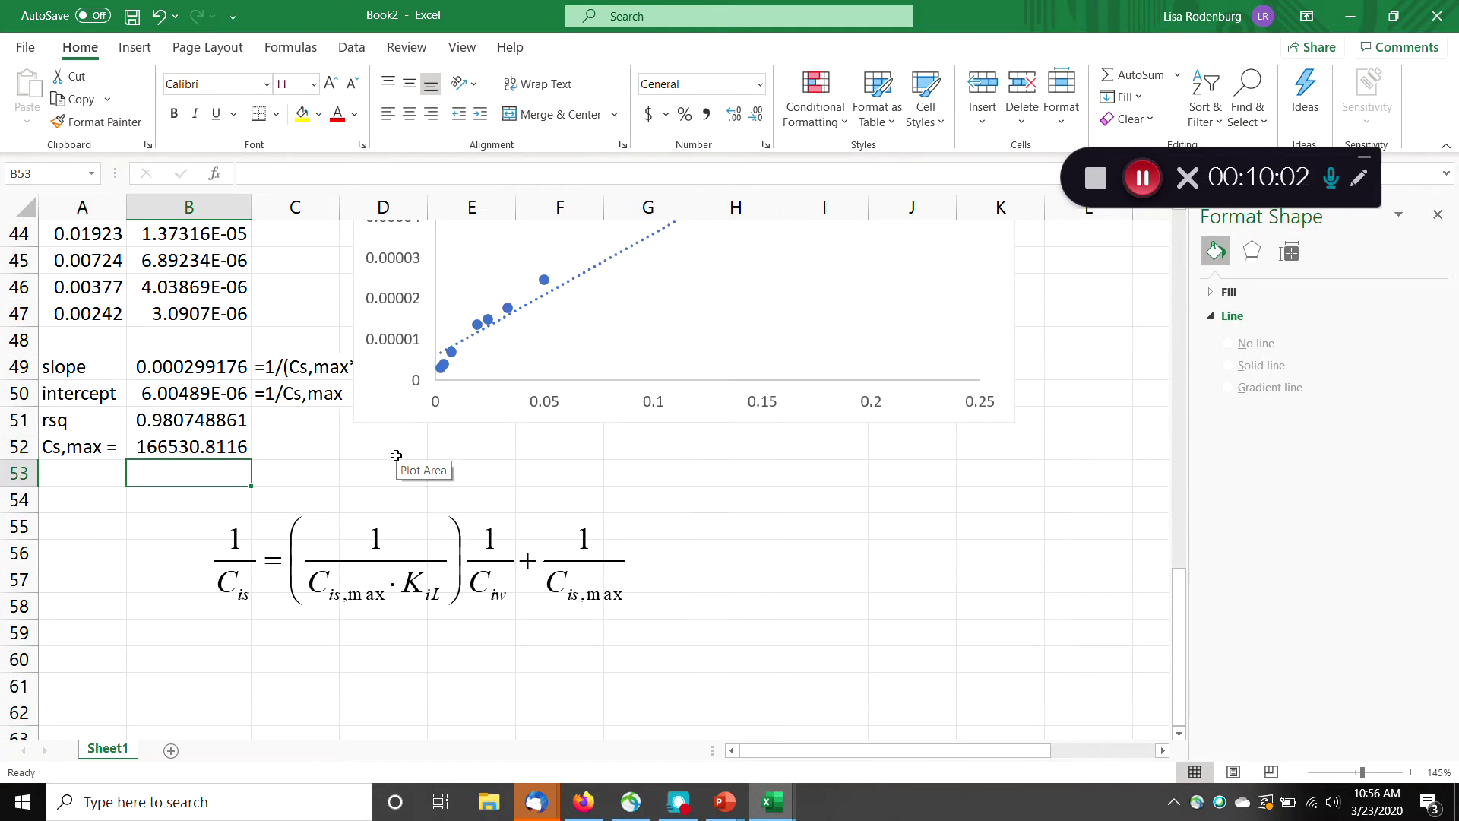
Label A53 "Kl =" and enter =(1/B49) in B53, using the Langmuir slope.
click(91, 472)
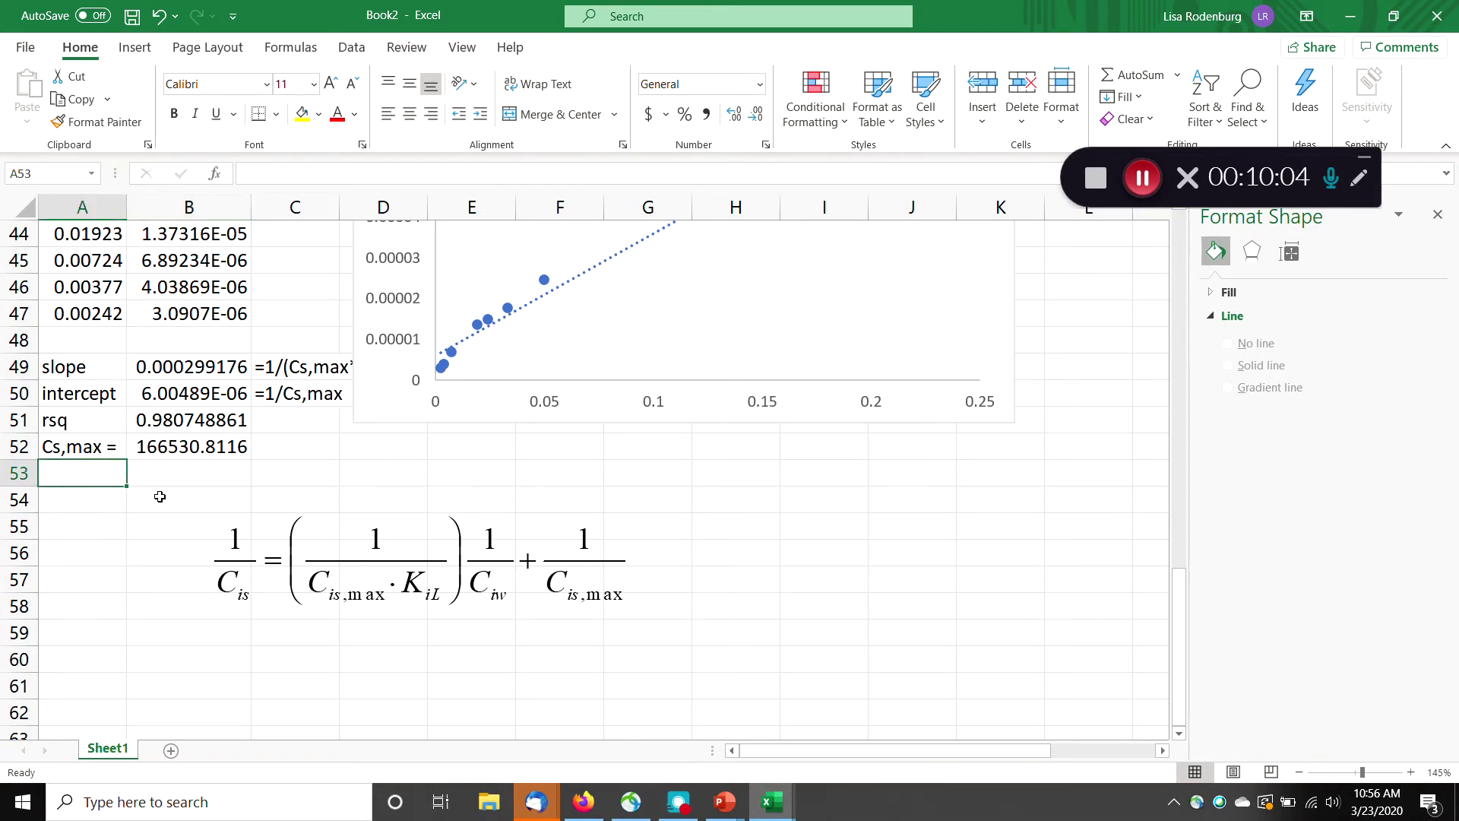
text(Kl =)
key(Tab)
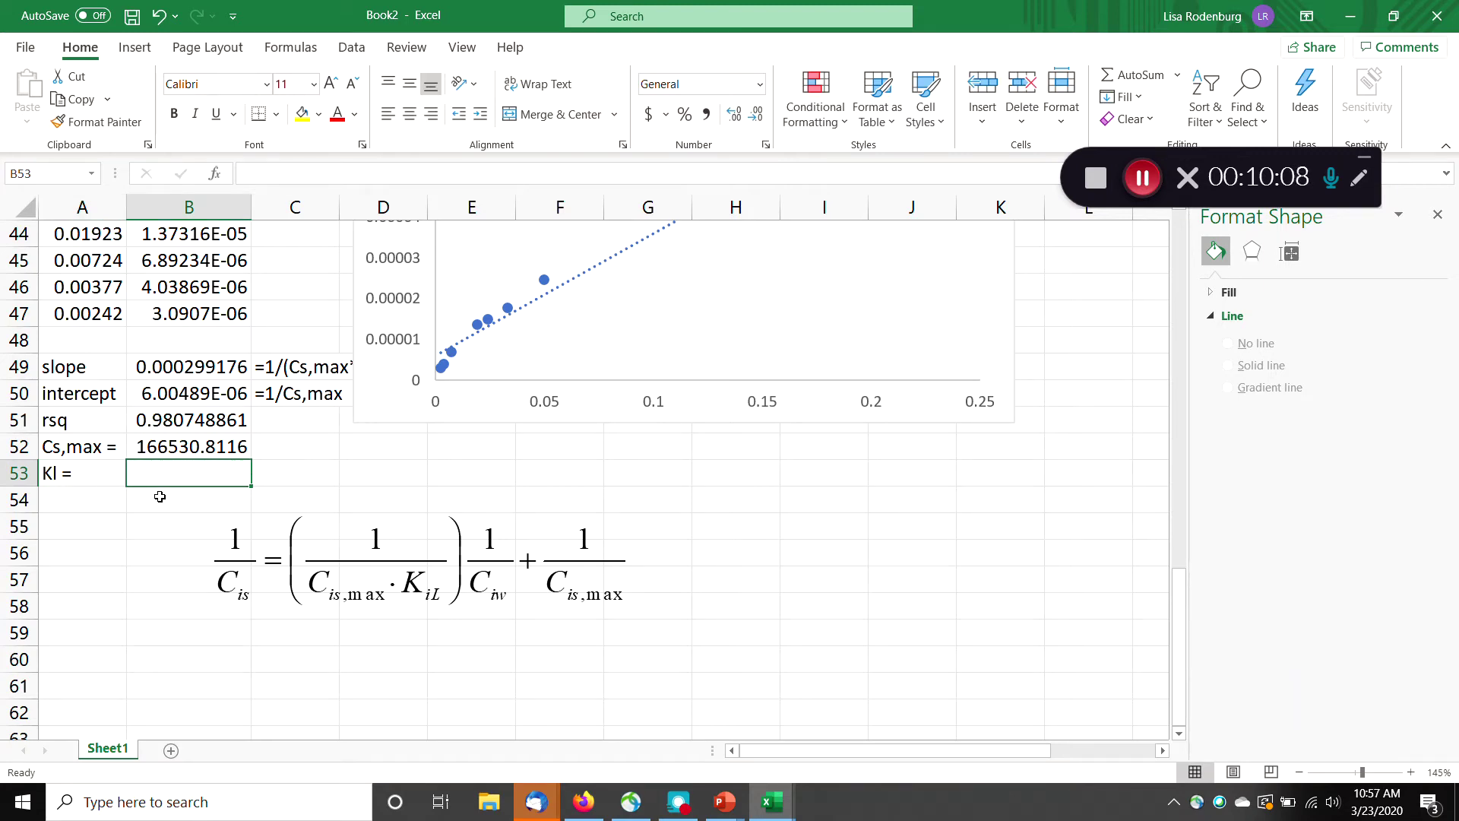
text(=(1/)
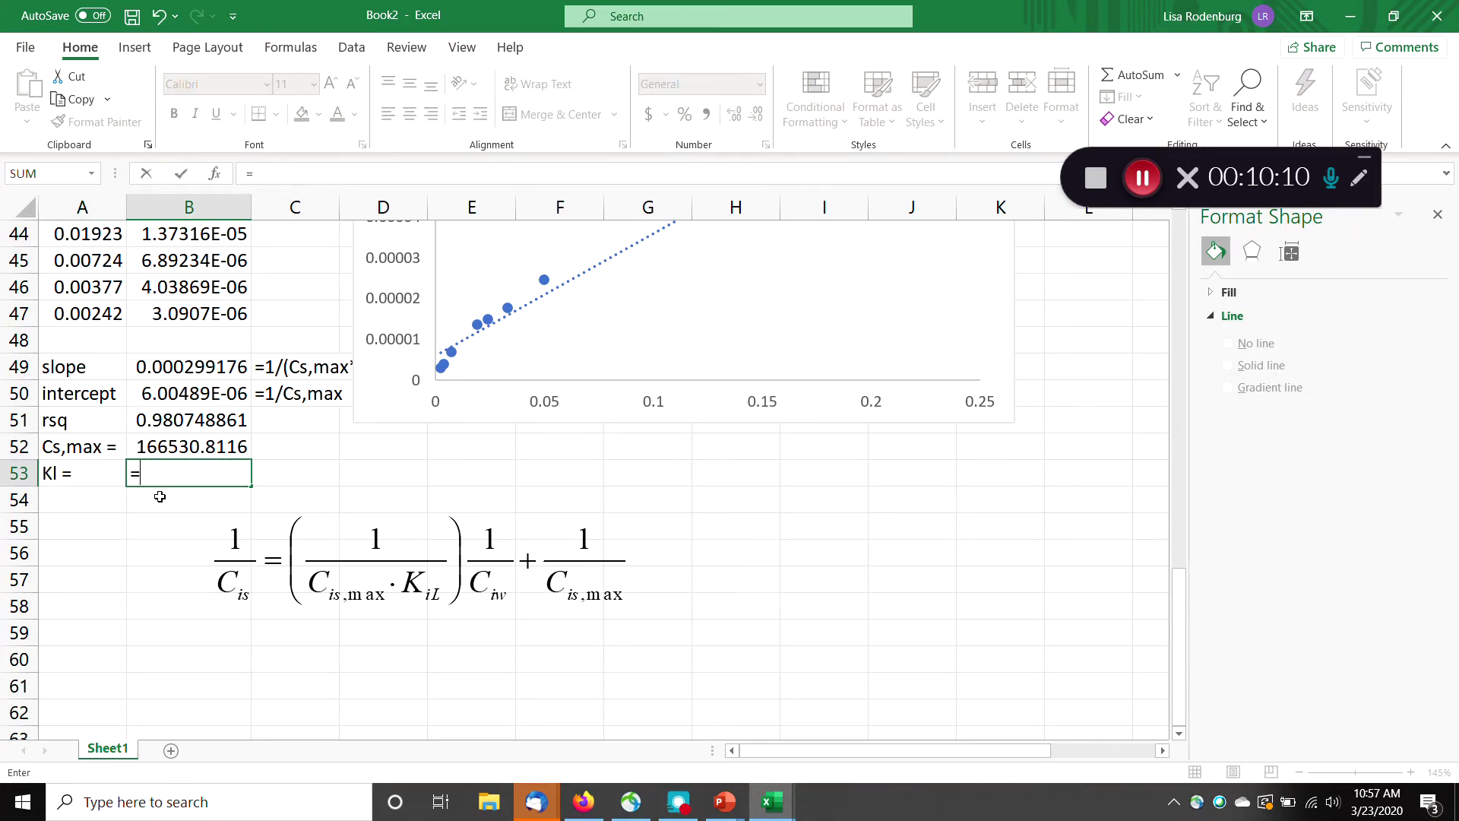
click(142, 367)
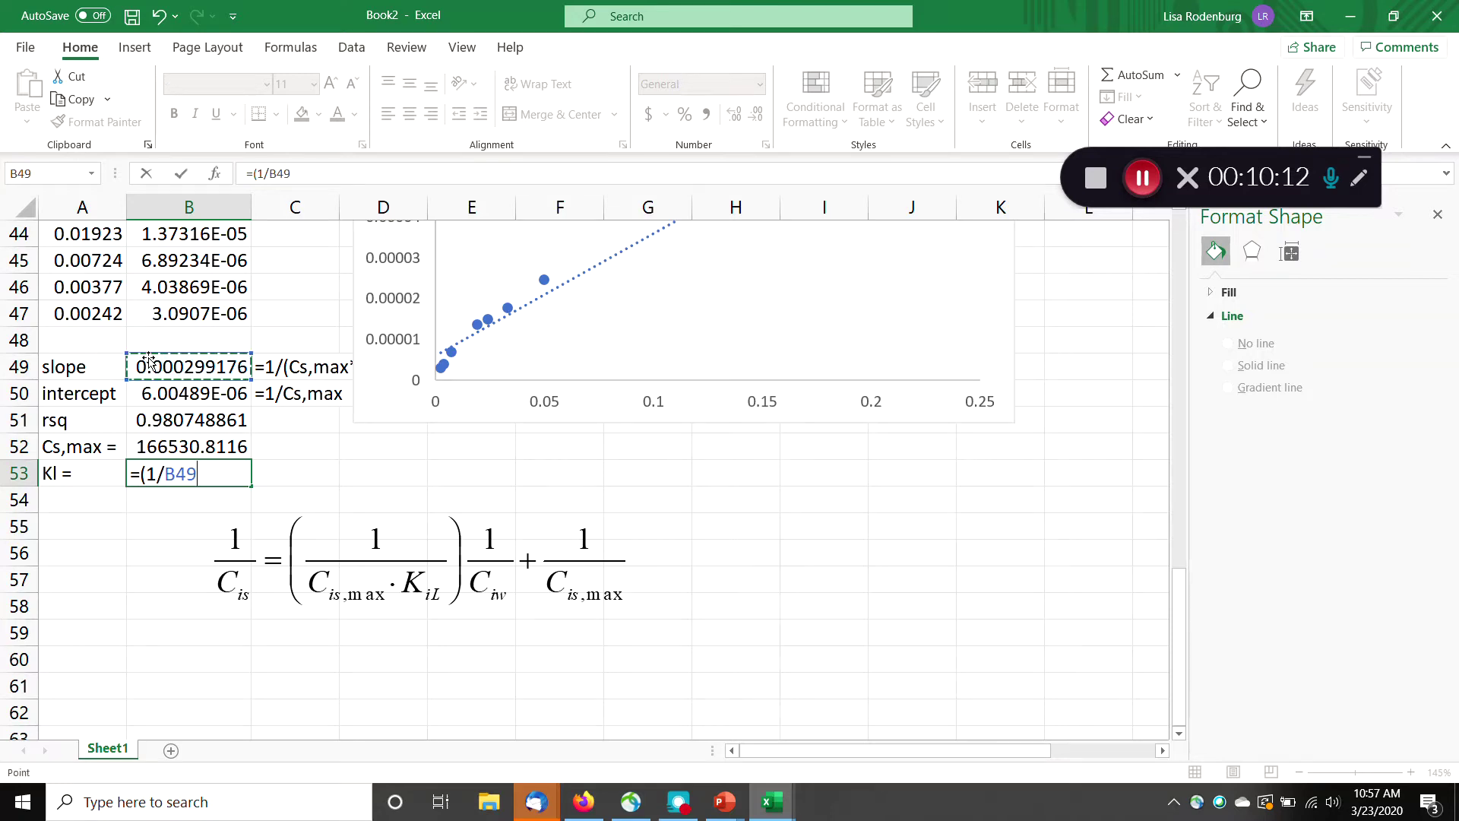
text())
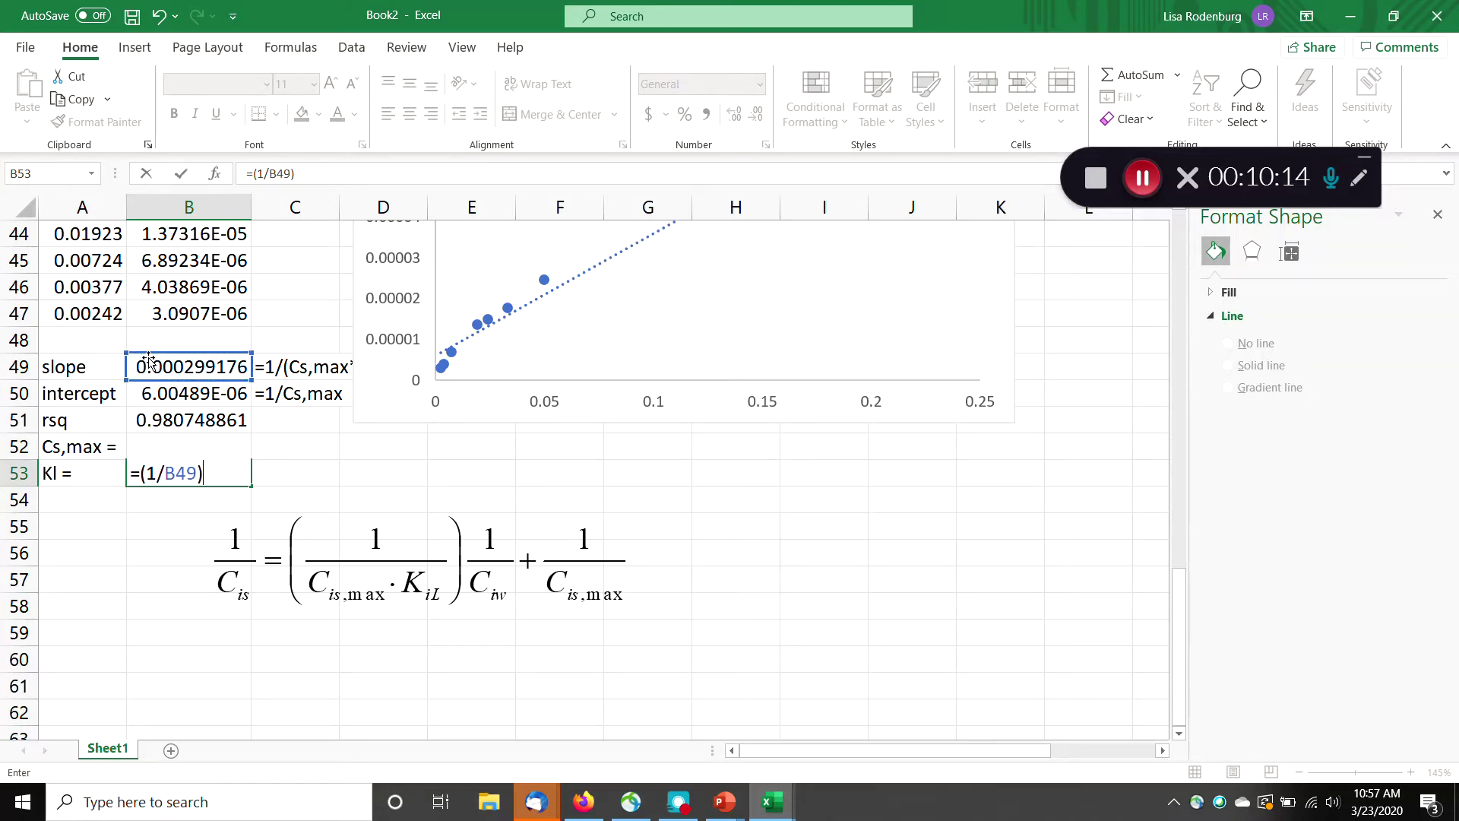
Move the 1/cs chart clear of the slope annotation and extend the B53 formula to =(1/B49)/B52.
drag(370, 316, 579, 301)
click(204, 477)
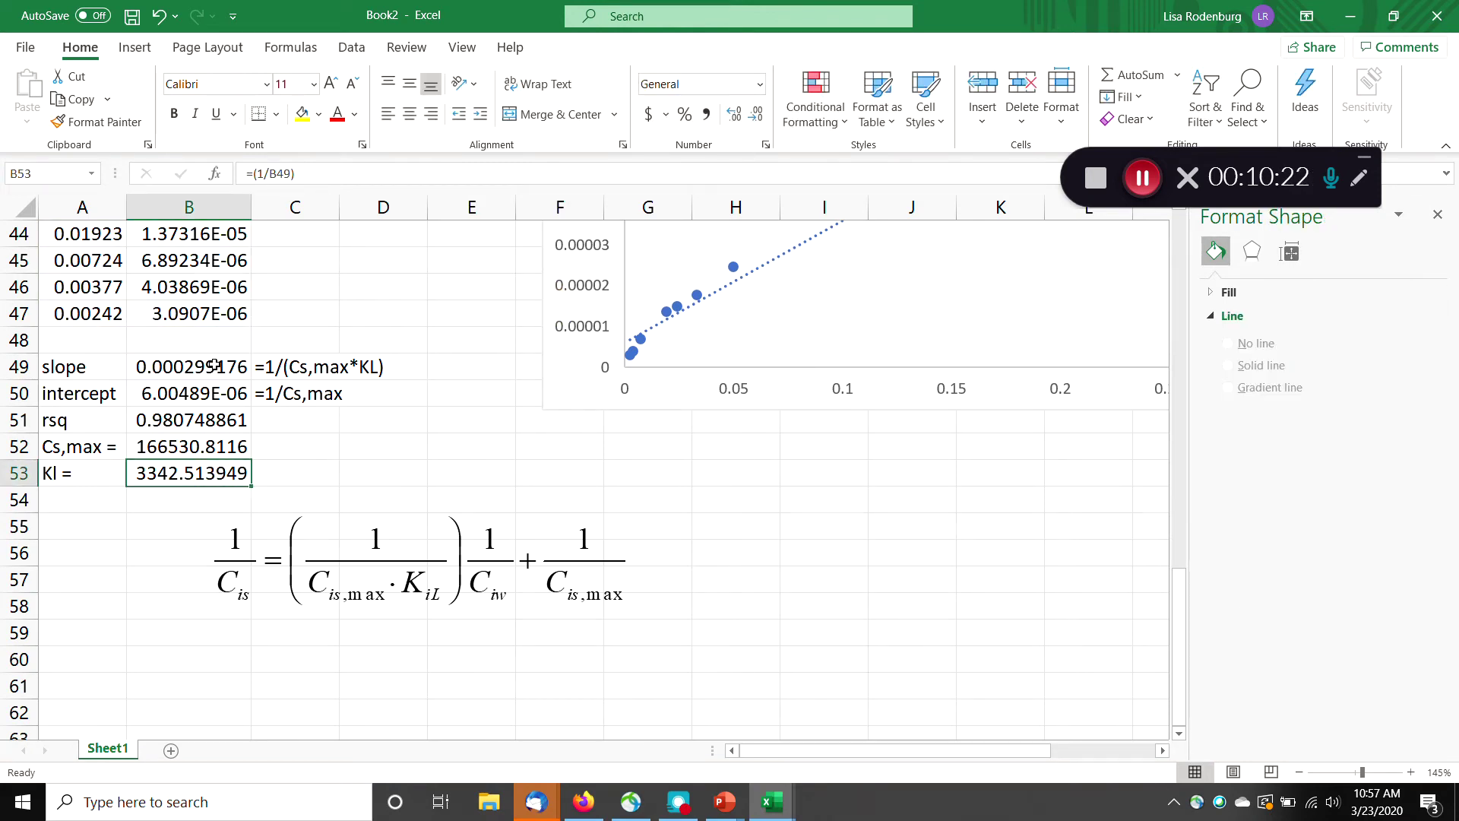
click(336, 172)
text(/)
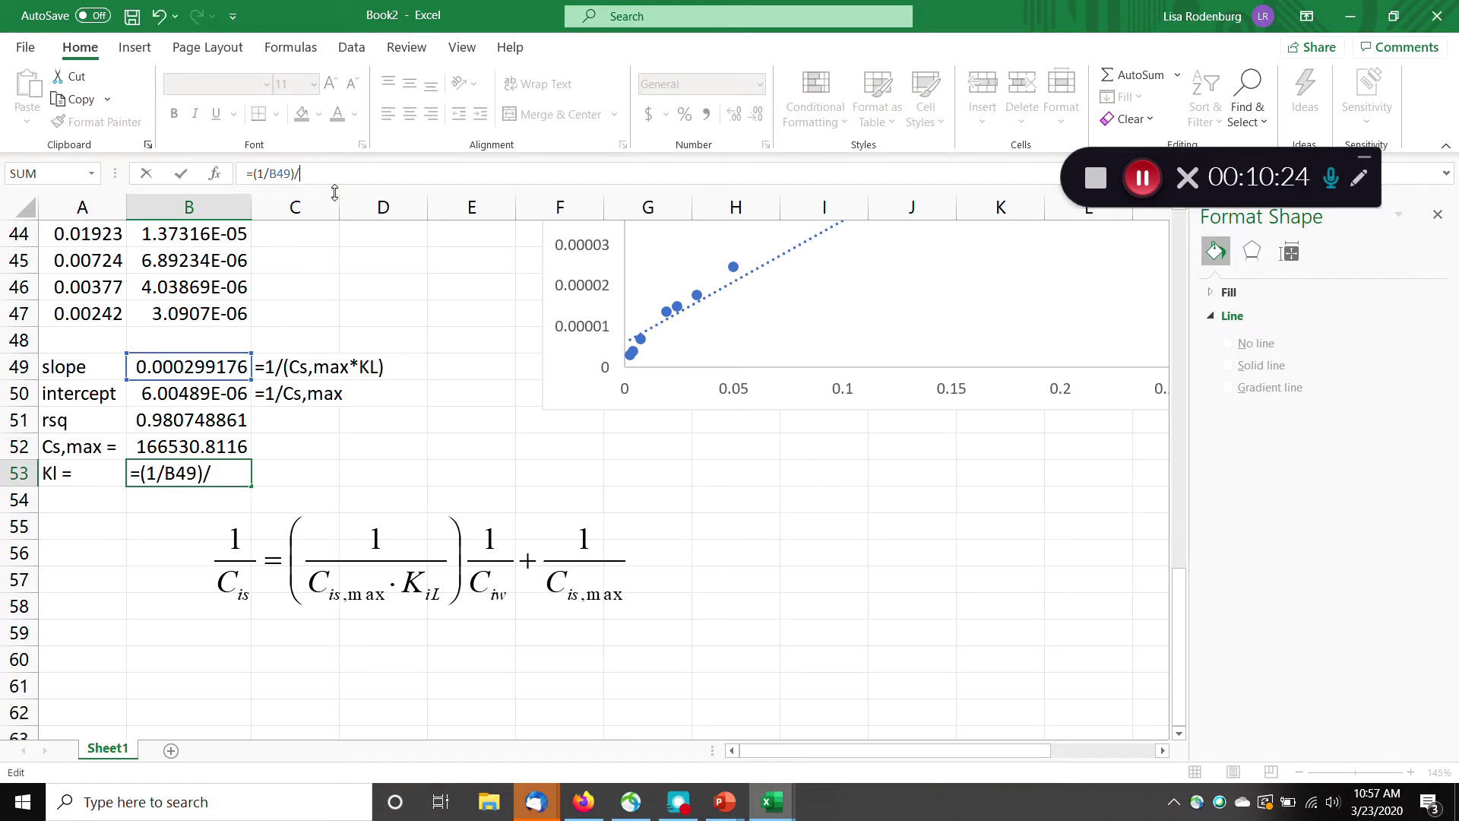
click(168, 449)
key(Return)
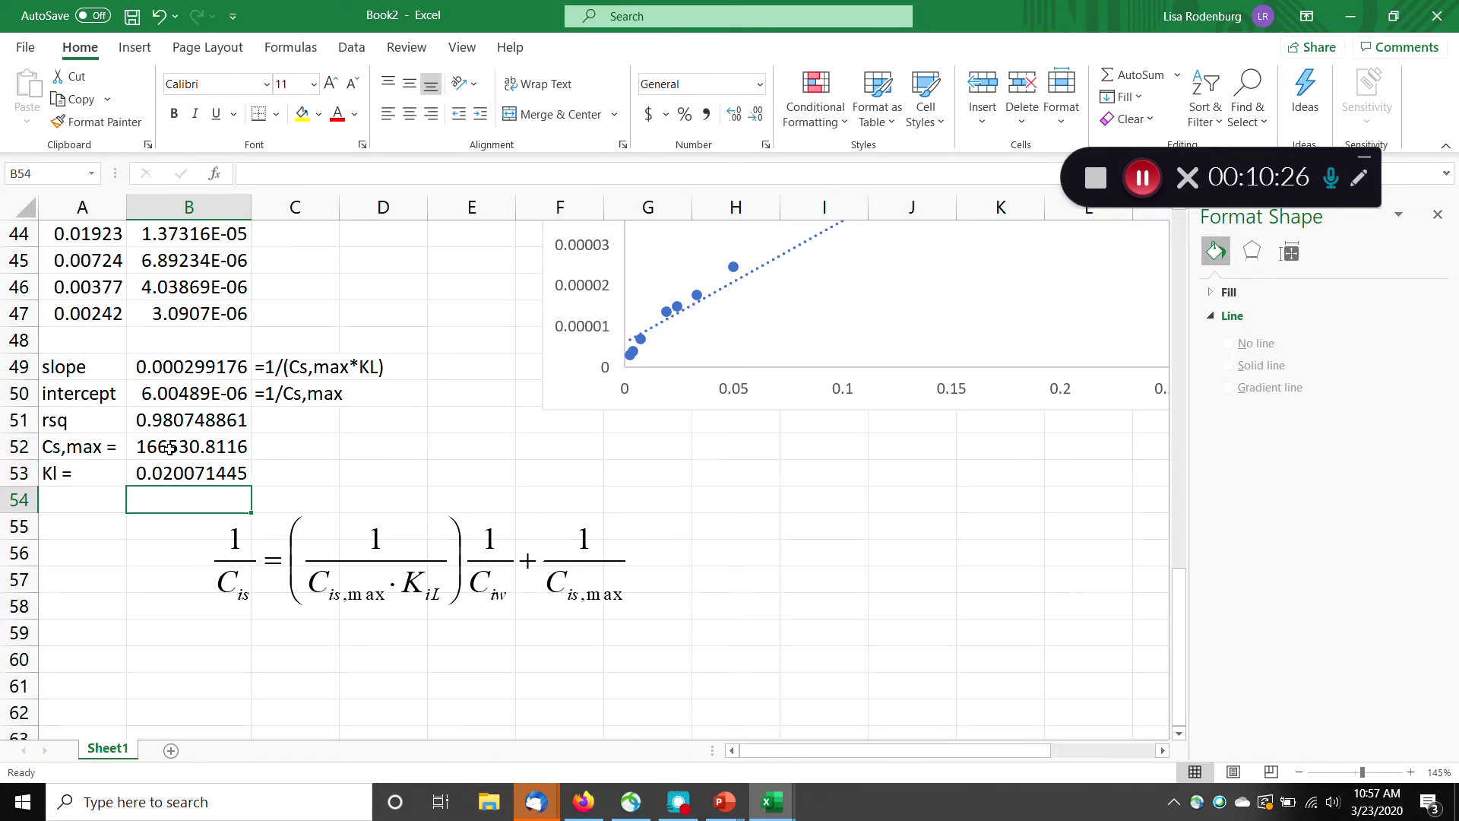
Correct the label in A53 to read "KL =".
click(78, 477)
click(257, 175)
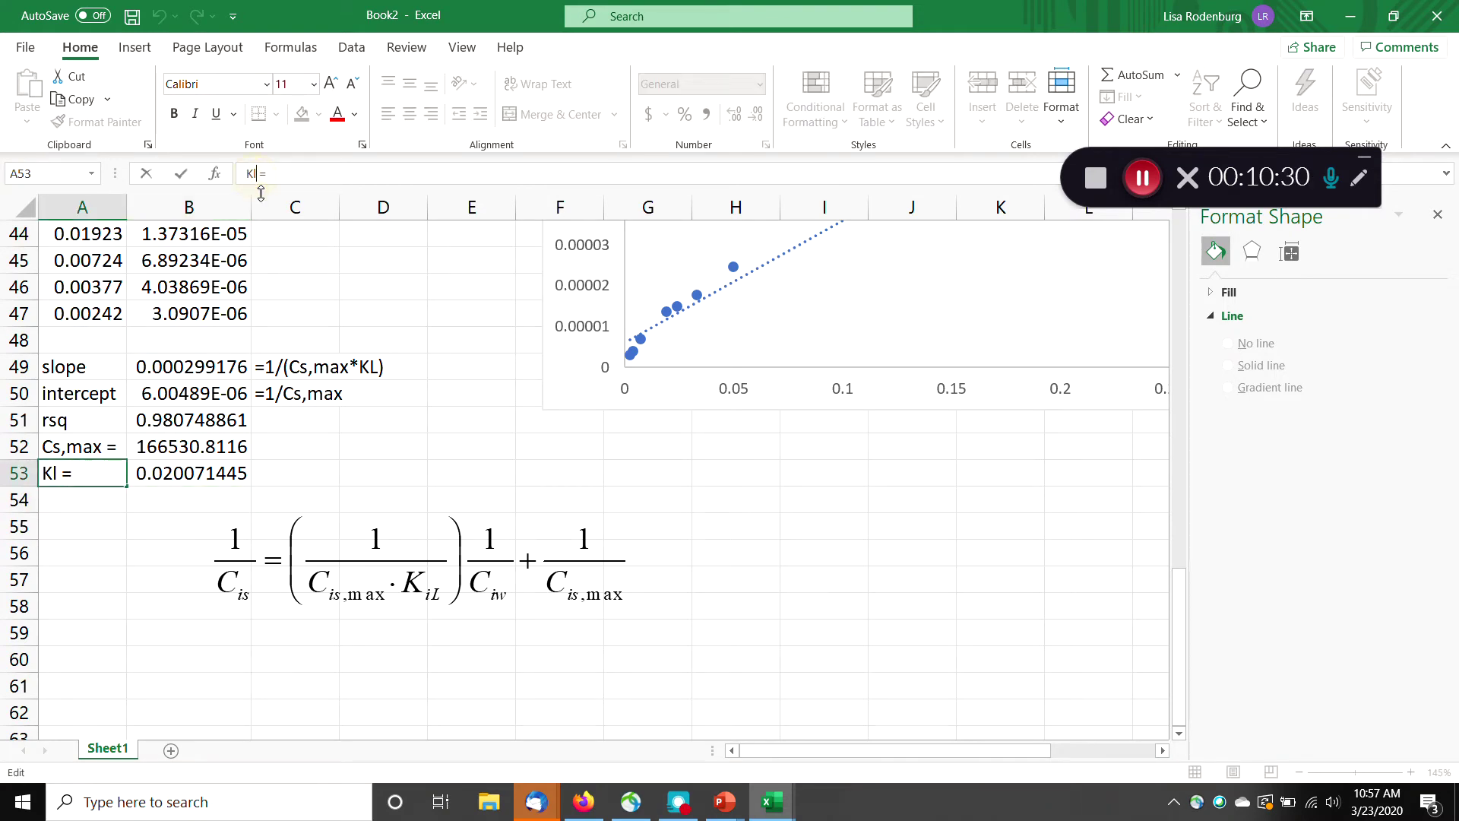
text(L)
key(Return)
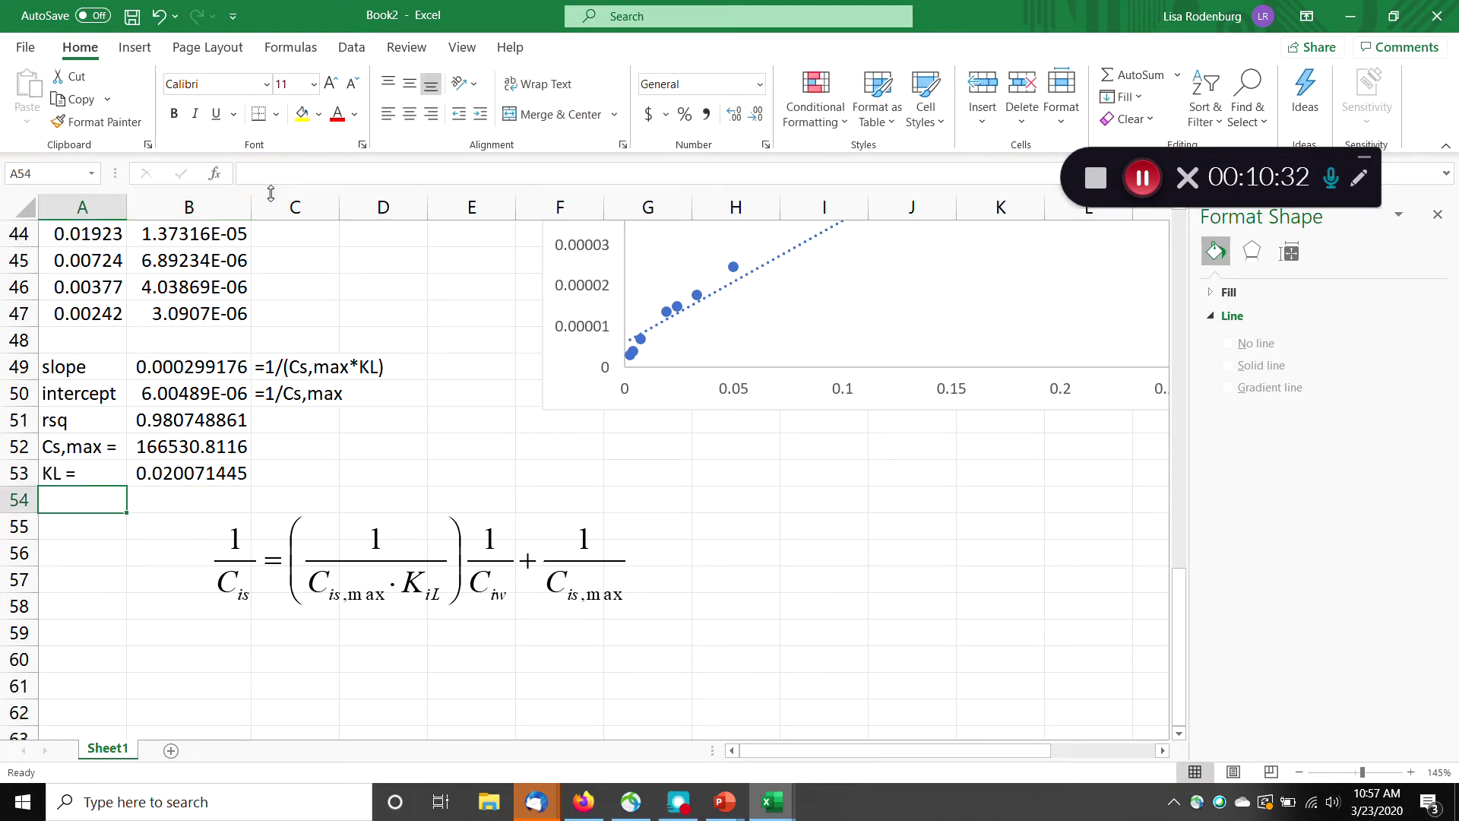
Move the linearised Langmuir equation and the 1/cs chart away from columns D to F beside the 1/Cw and 1/cs data.
click(384, 439)
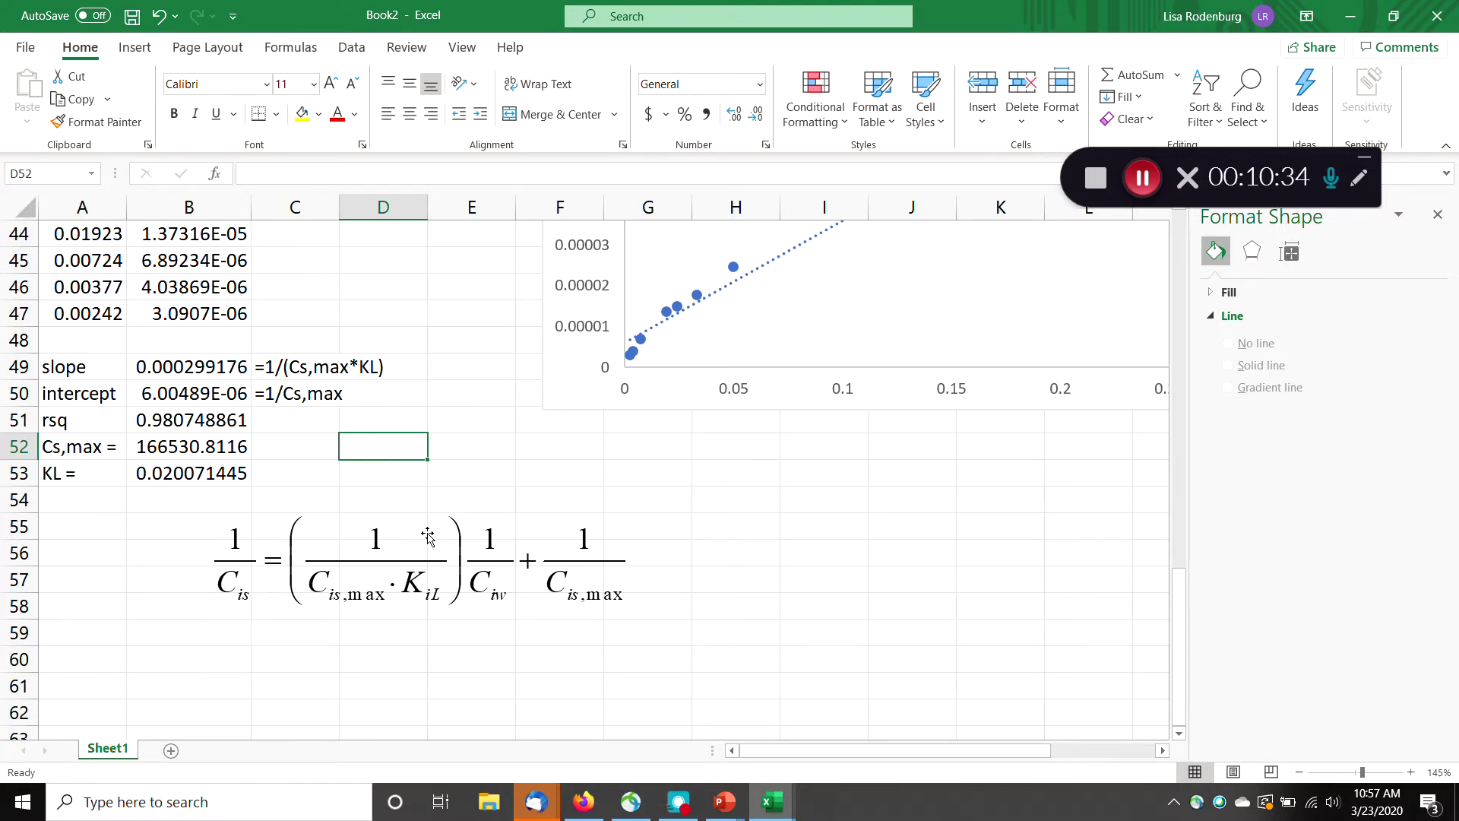
drag(340, 559, 896, 537)
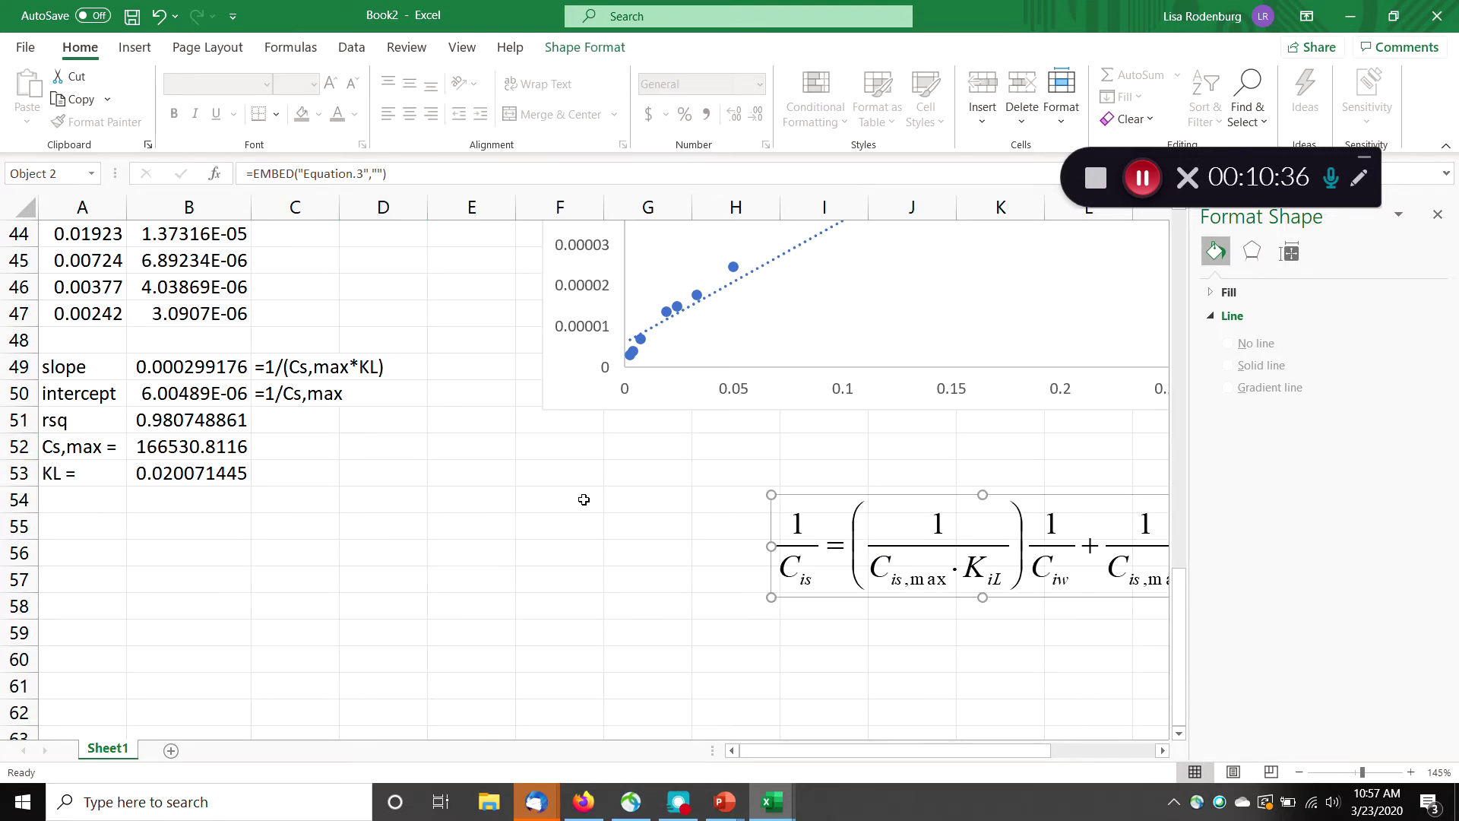
drag(570, 406, 446, 697)
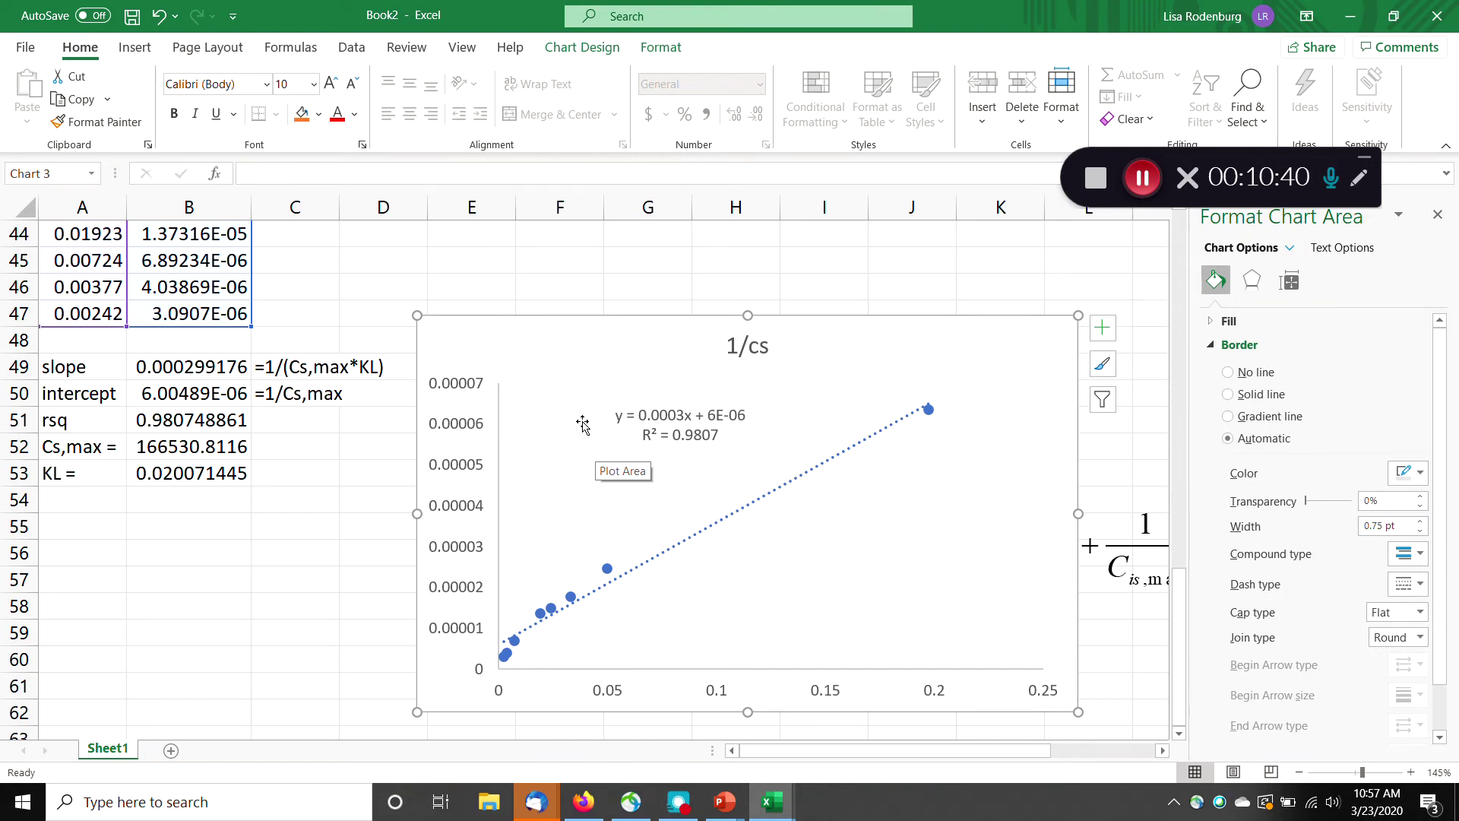
scroll(596, 374, up, 2)
drag(570, 495, 822, 398)
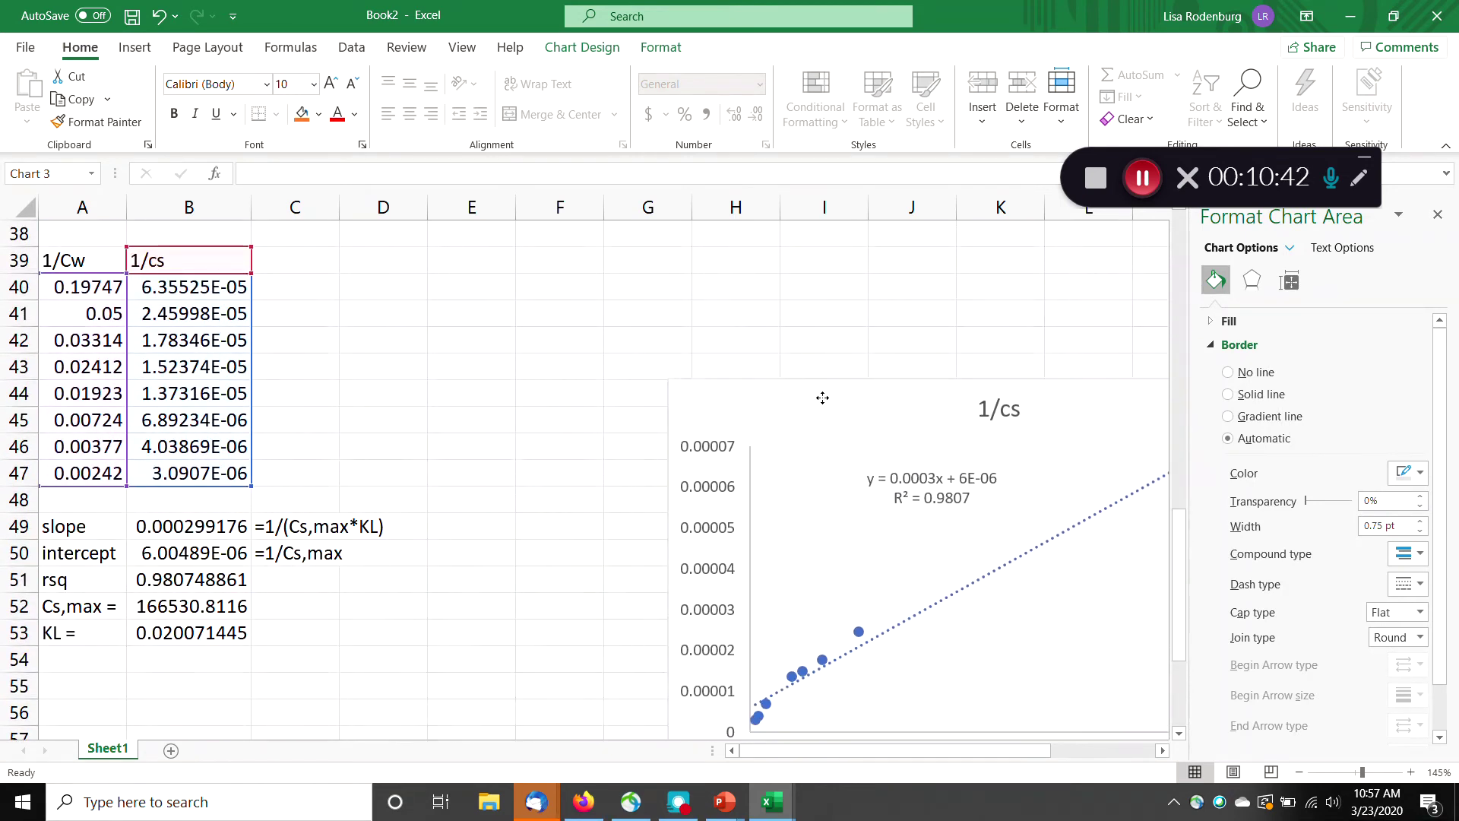
Enter the column headers "Cw" in D39 and "Cs" in E39.
click(390, 266)
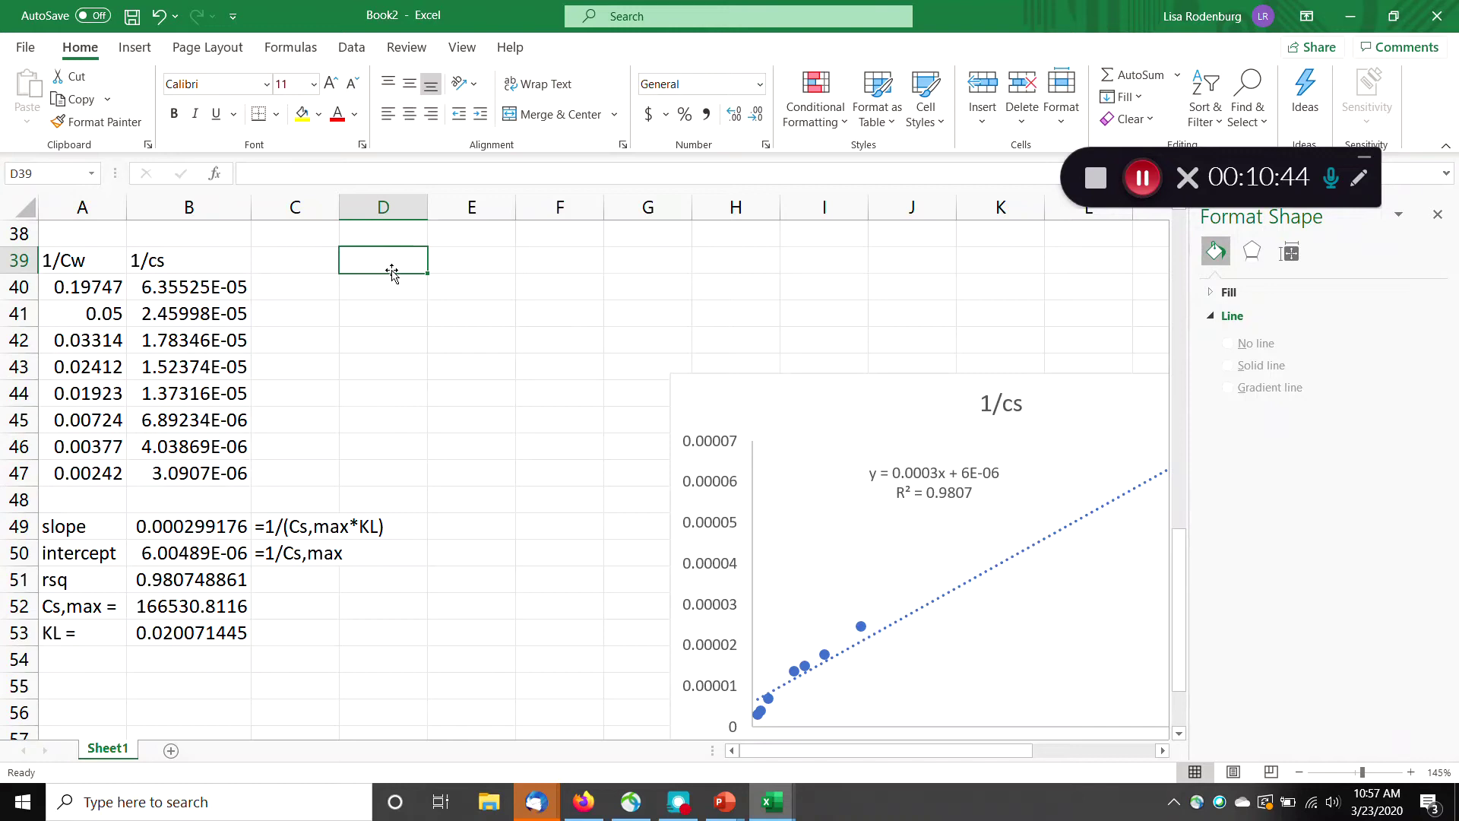
text(Cw)
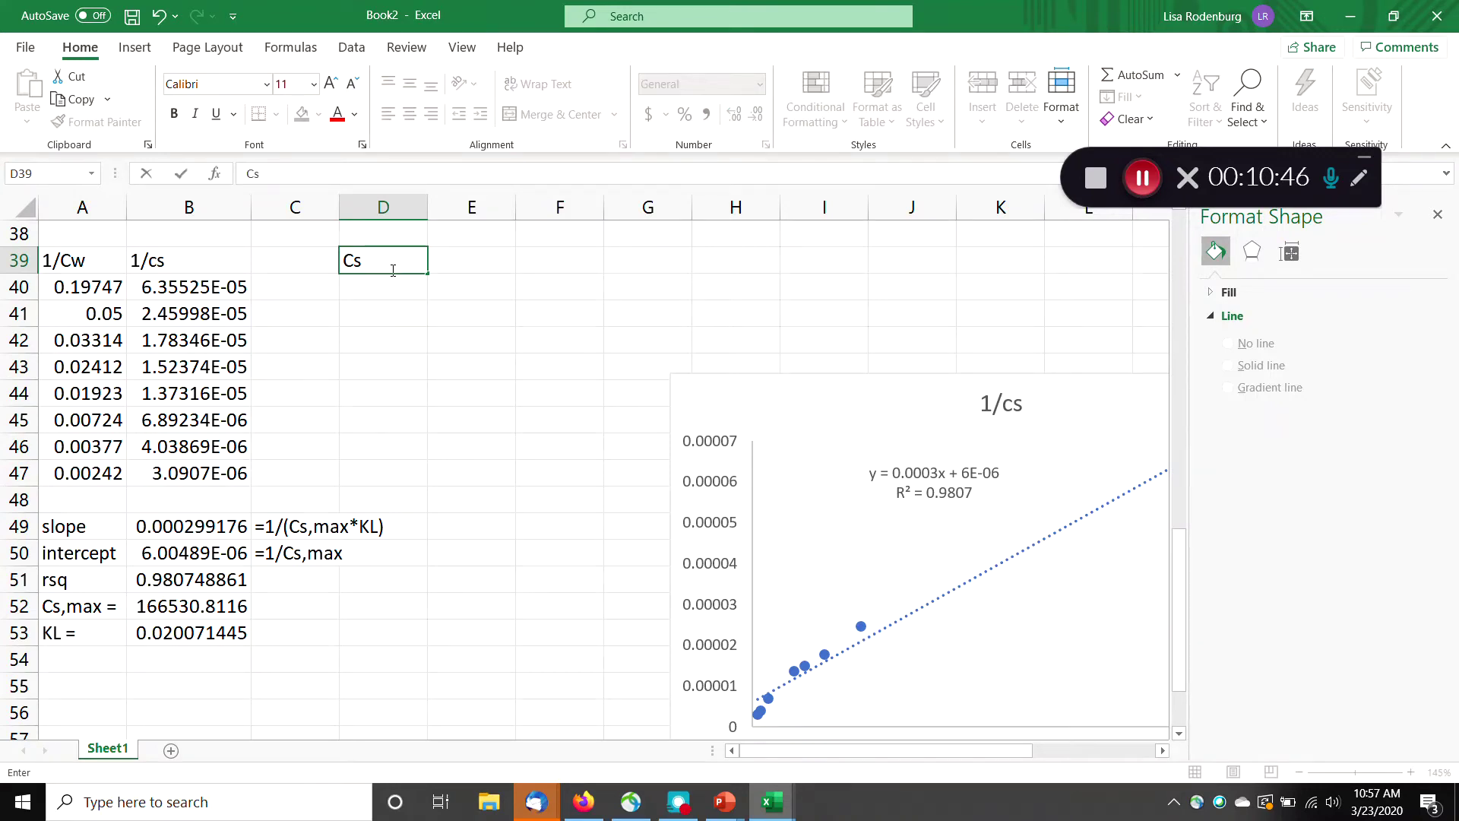
key(Return)
key(Up)
key(Right)
text(C)
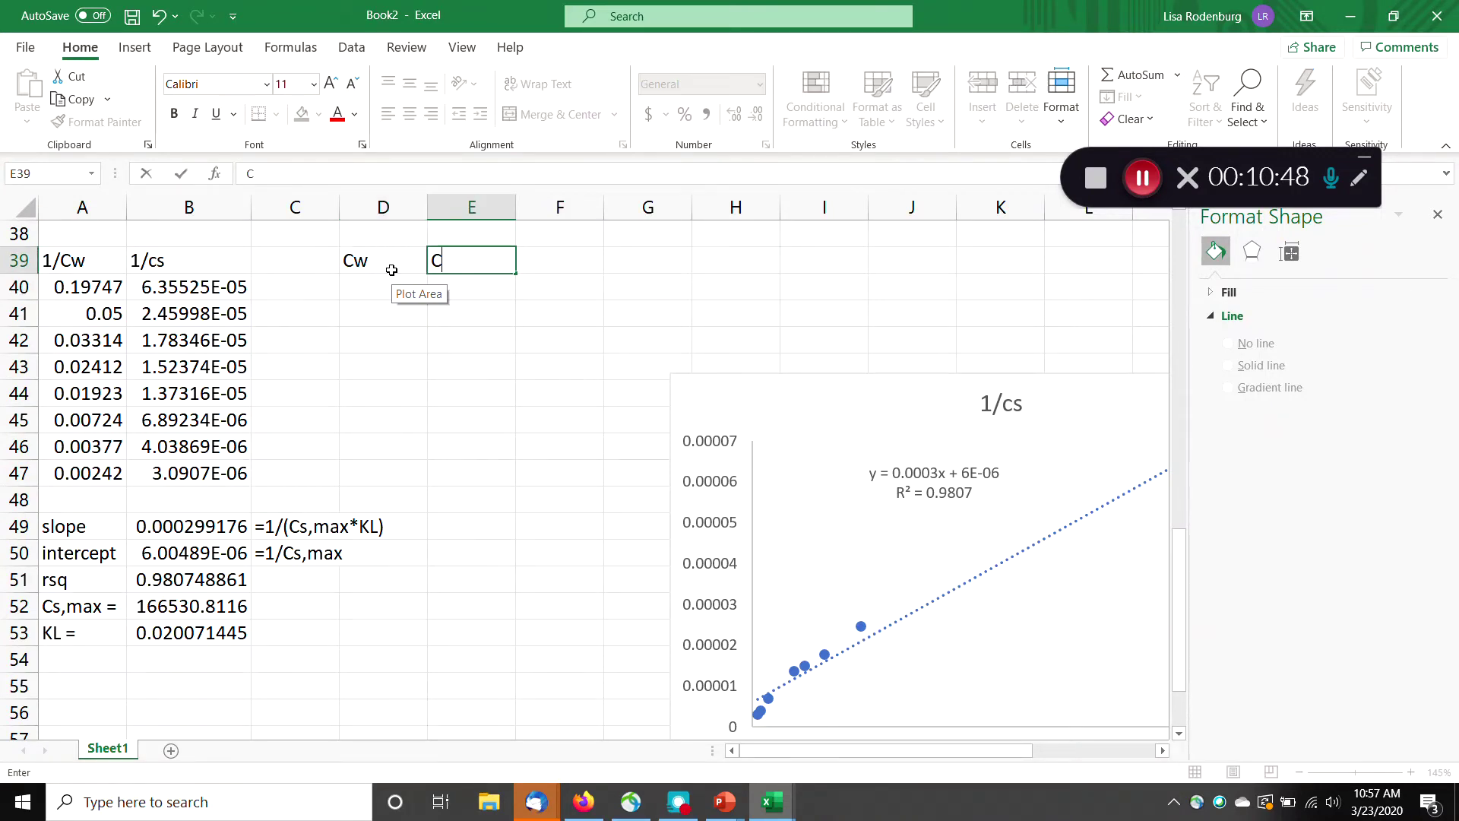
text(s)
key(Up)
key(Down)
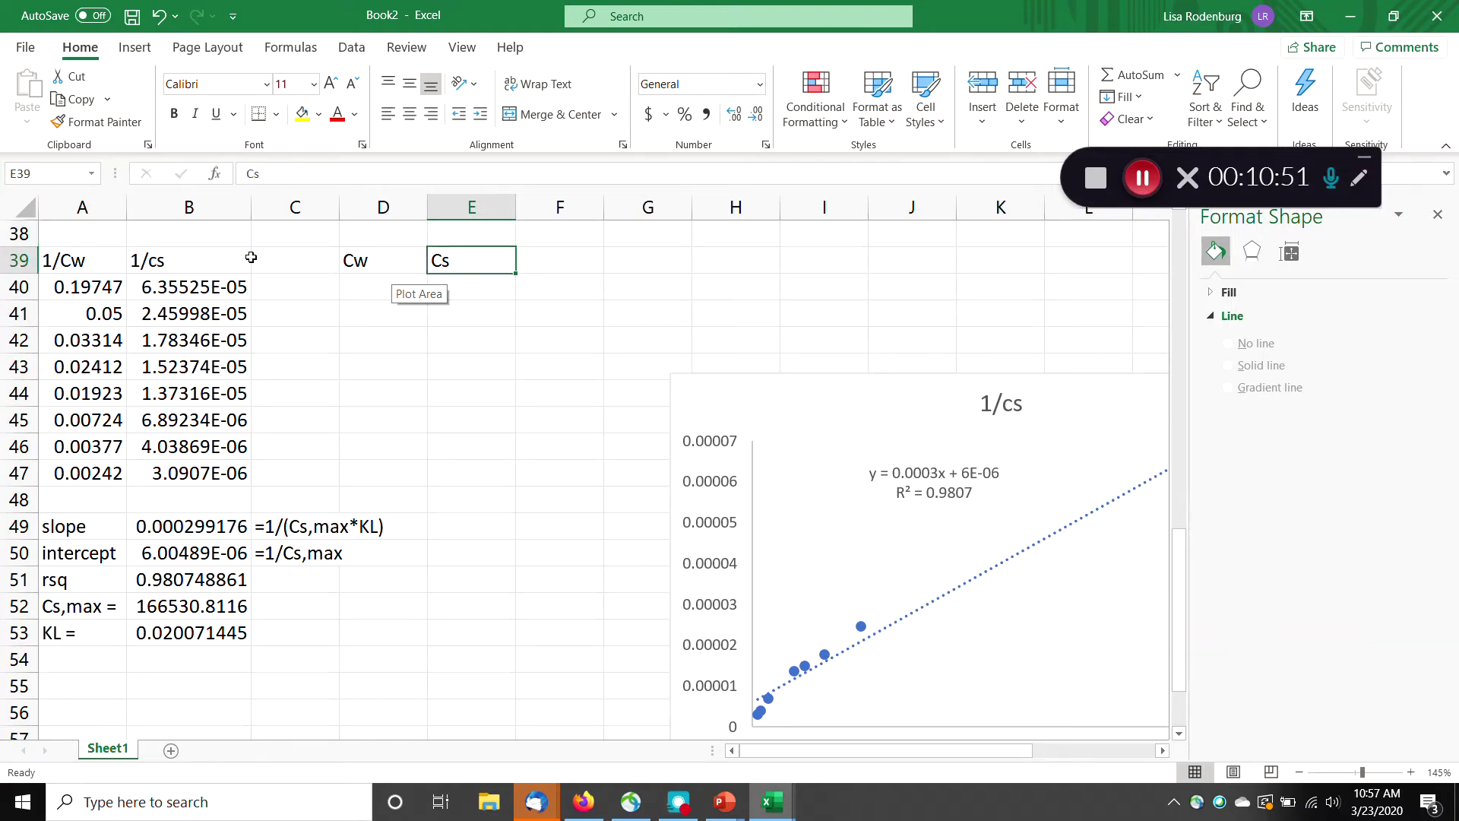
Extend the E39 header to "Cs,measured" and enter the header "Cs,predicted" in F39.
click(282, 177)
text(,measured)
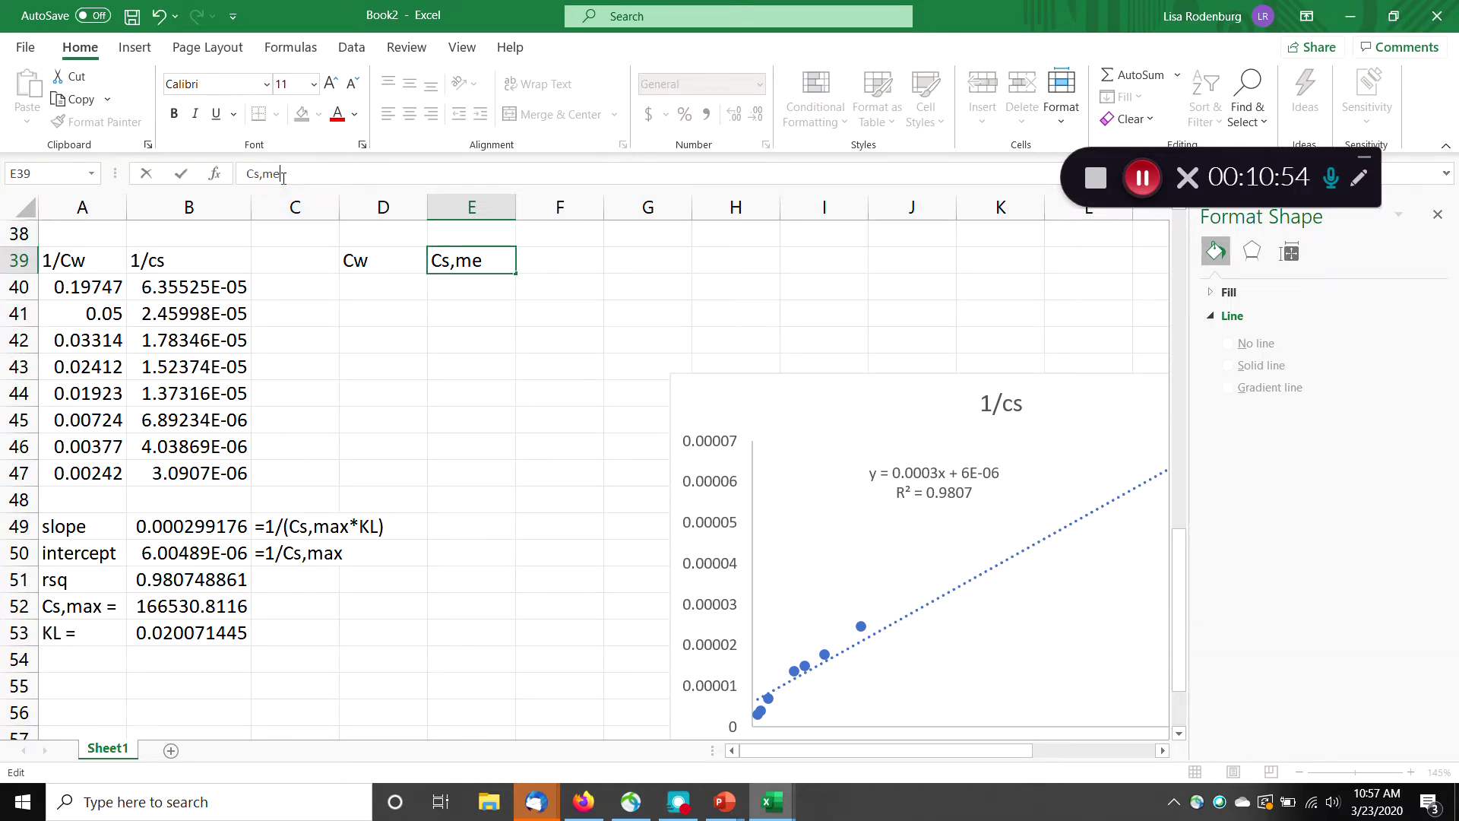
key(Return)
key(Up)
key(Right)
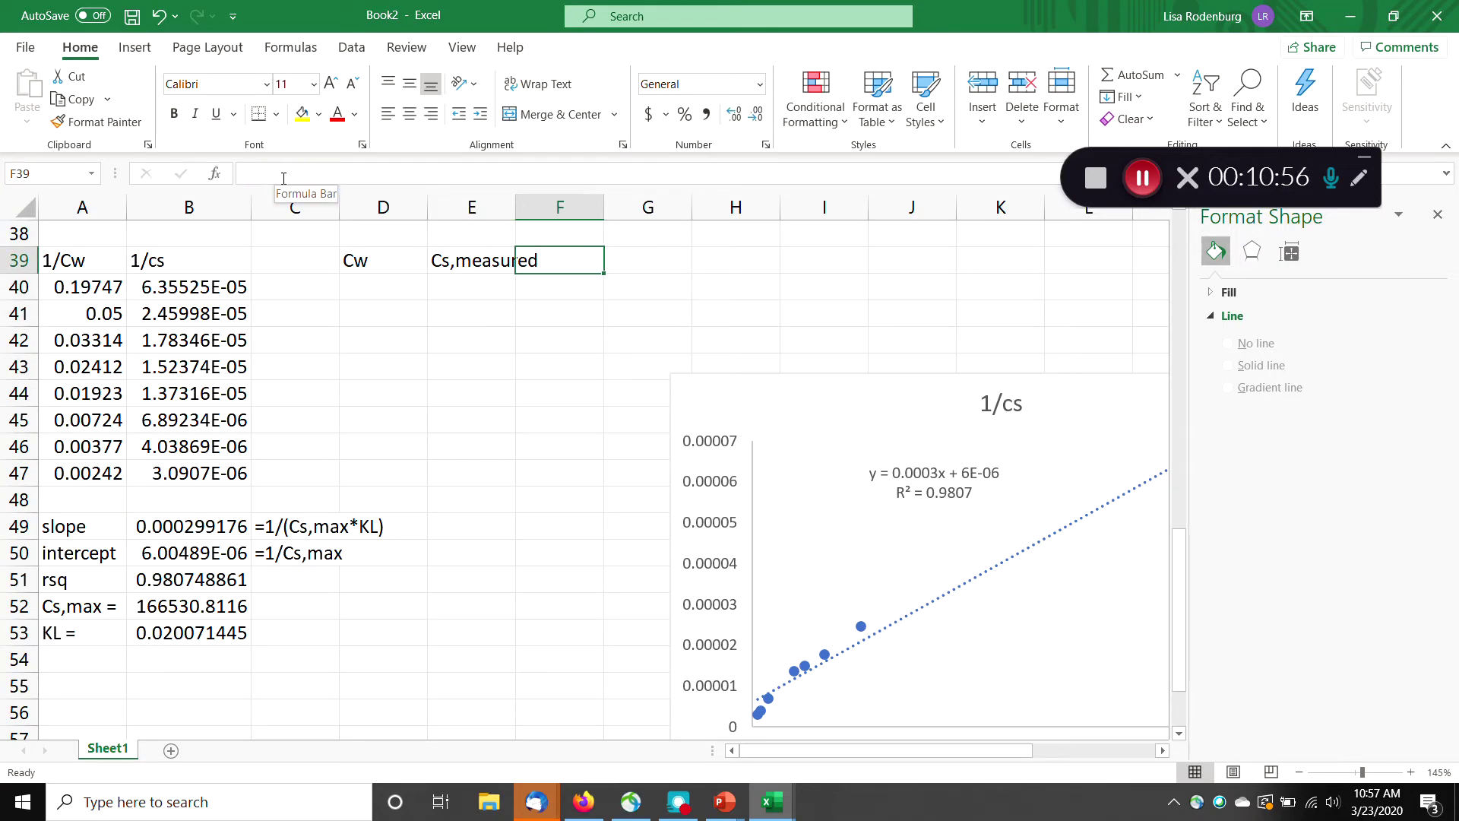
text(Cs,predicted)
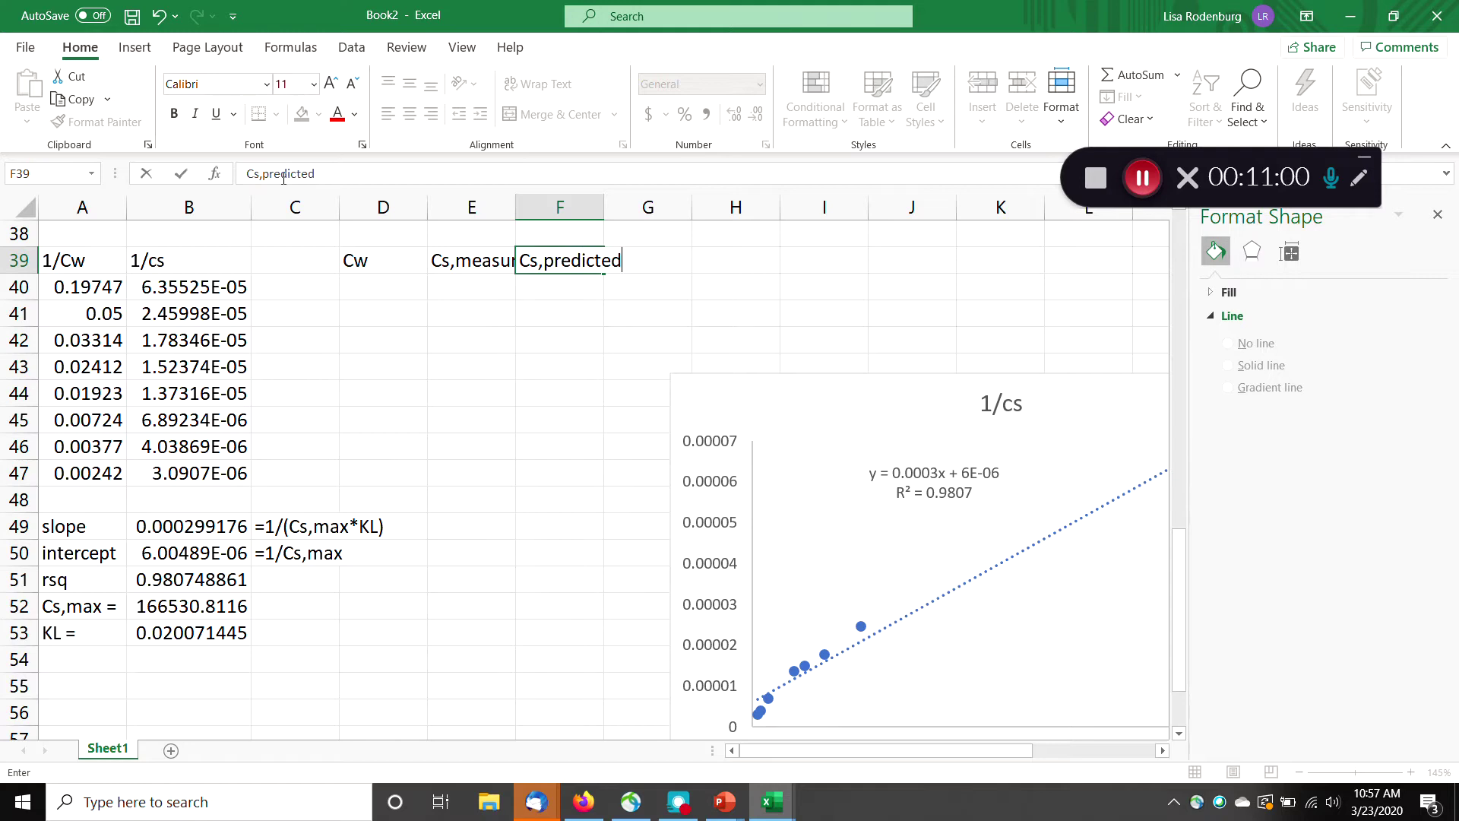
key(Return)
Copy the original Cw values from B4:B11 into the new Cw column starting at D40.
scroll(414, 270, up, 12)
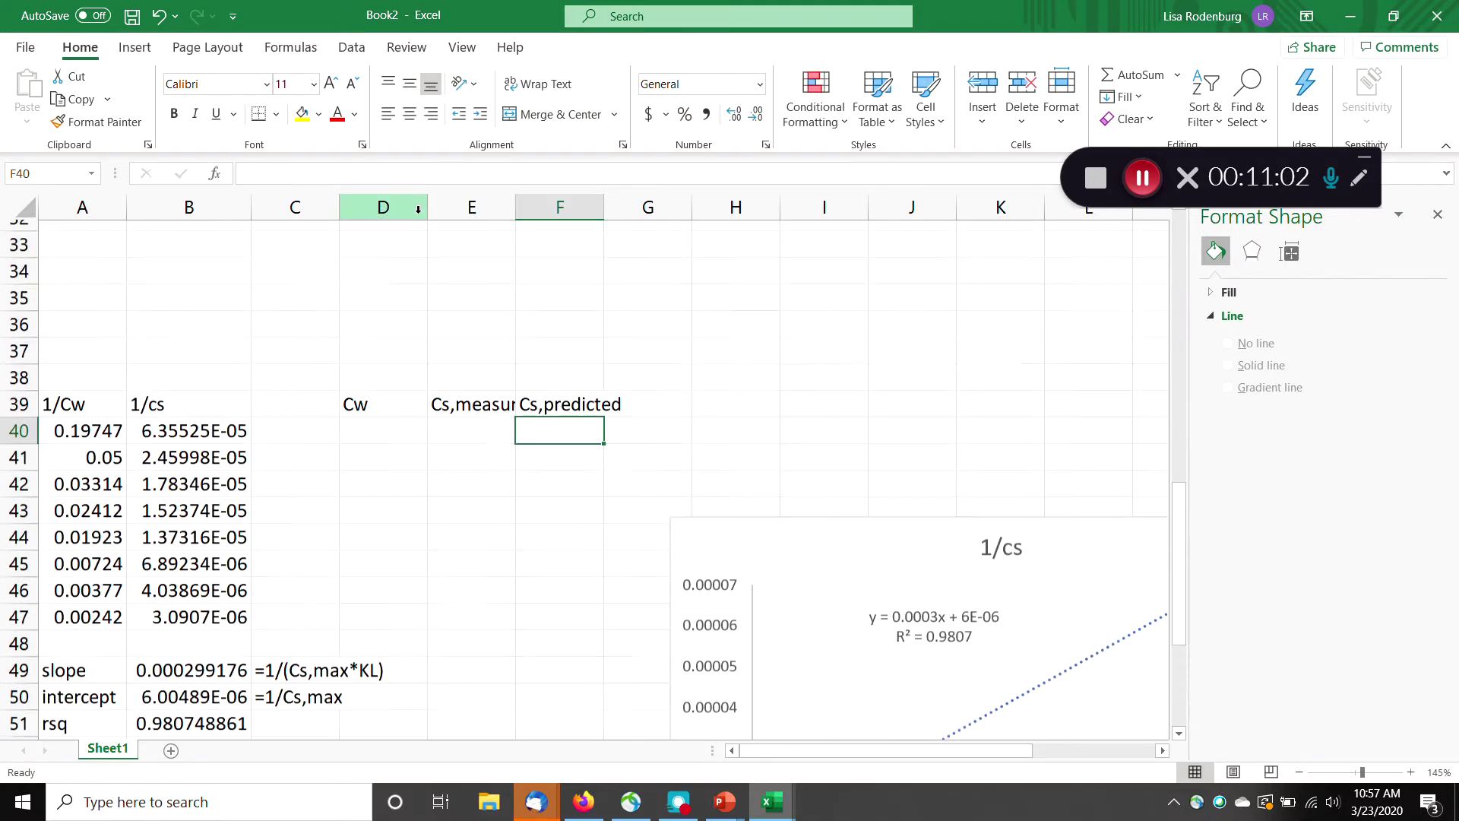
drag(212, 294, 185, 496)
key(ctrl+c)
scroll(342, 532, down, 10)
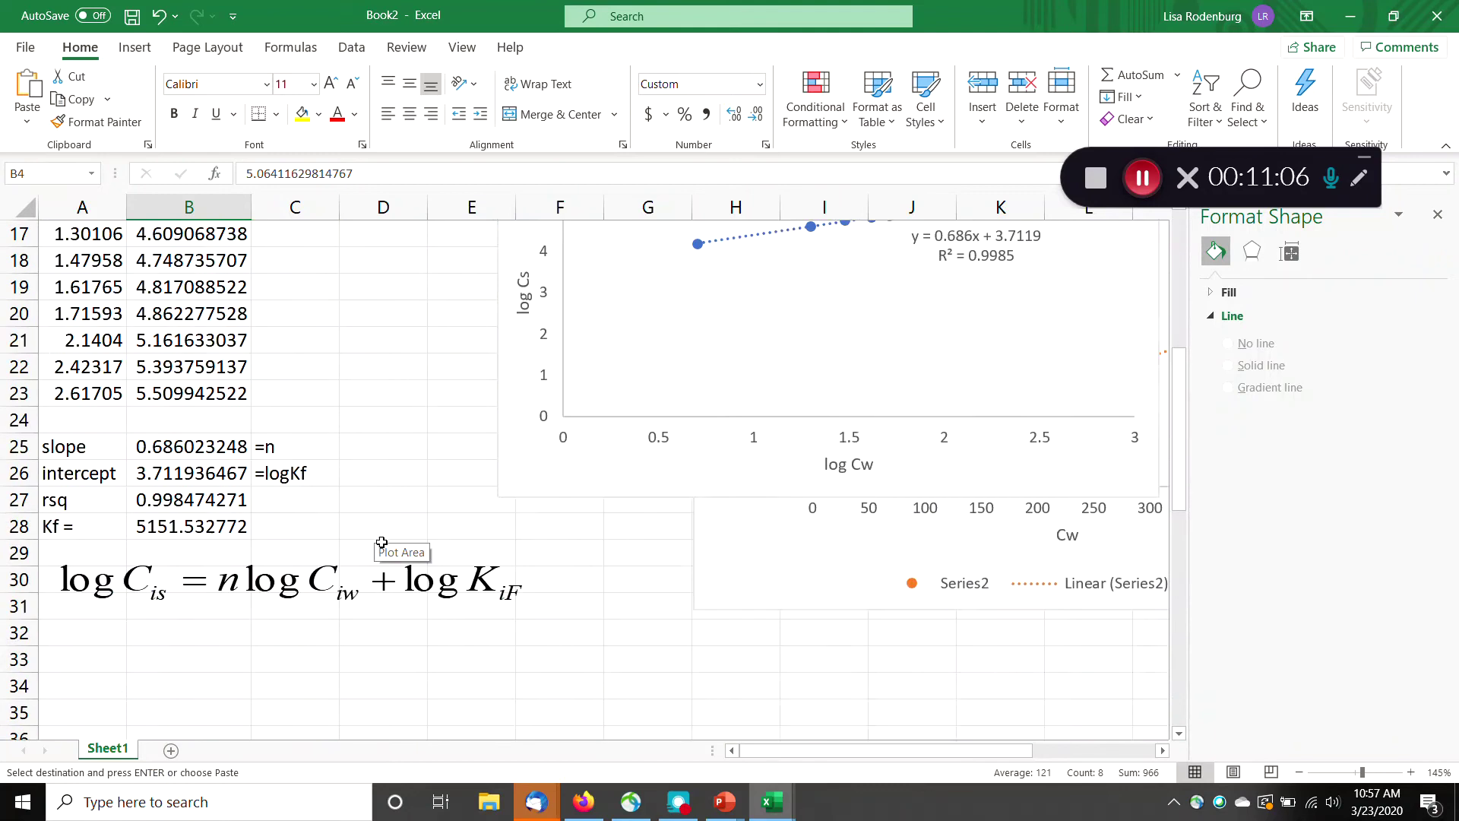
click(385, 446)
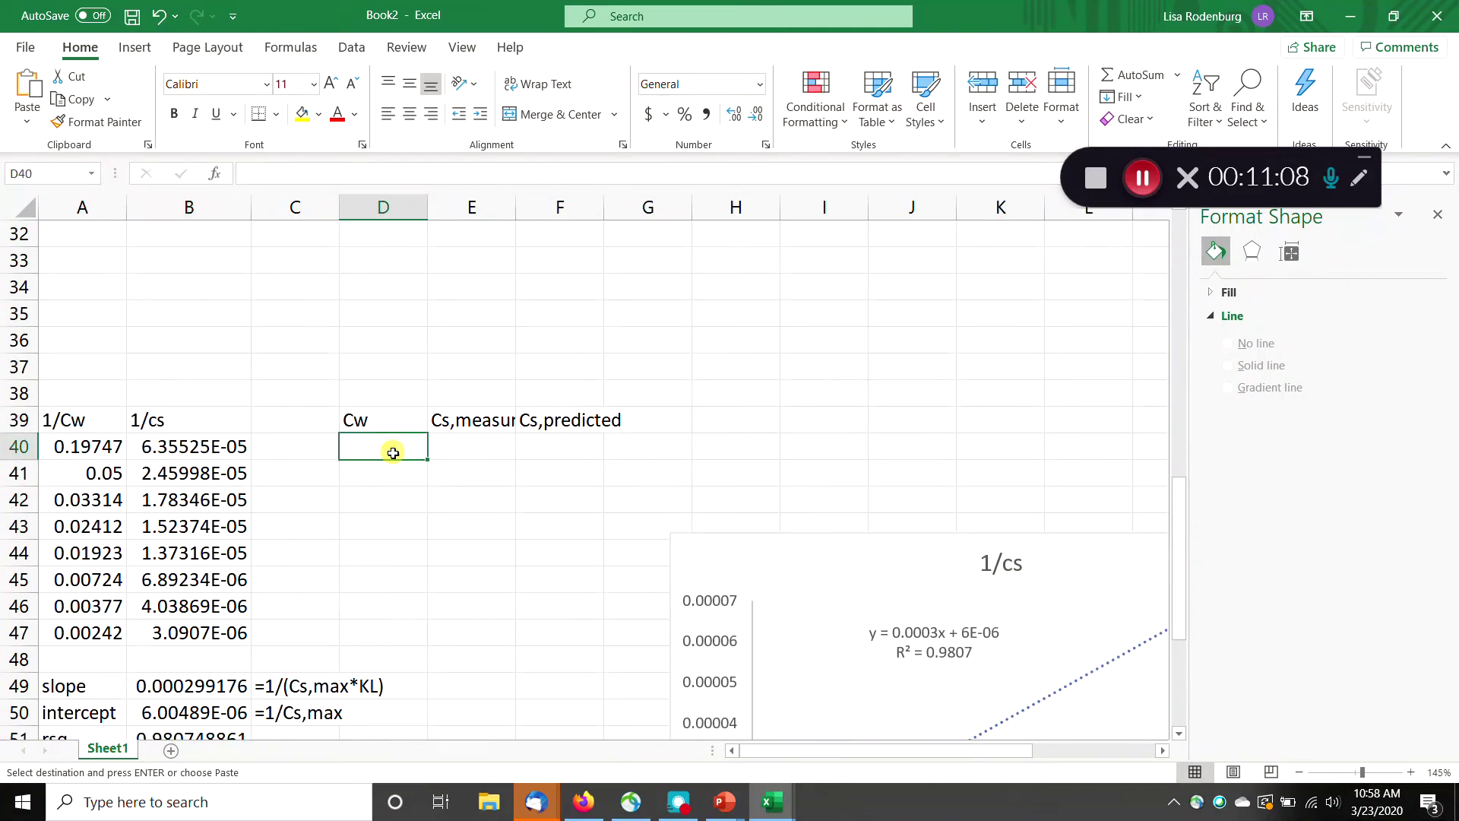
key(ctrl+v)
Copy the original Cs values from D4:D11 into the Cs,measured column starting at E40.
scroll(456, 319, up, 10)
drag(377, 311, 391, 524)
scroll(439, 505, down, 5)
scroll(439, 506, down, 5)
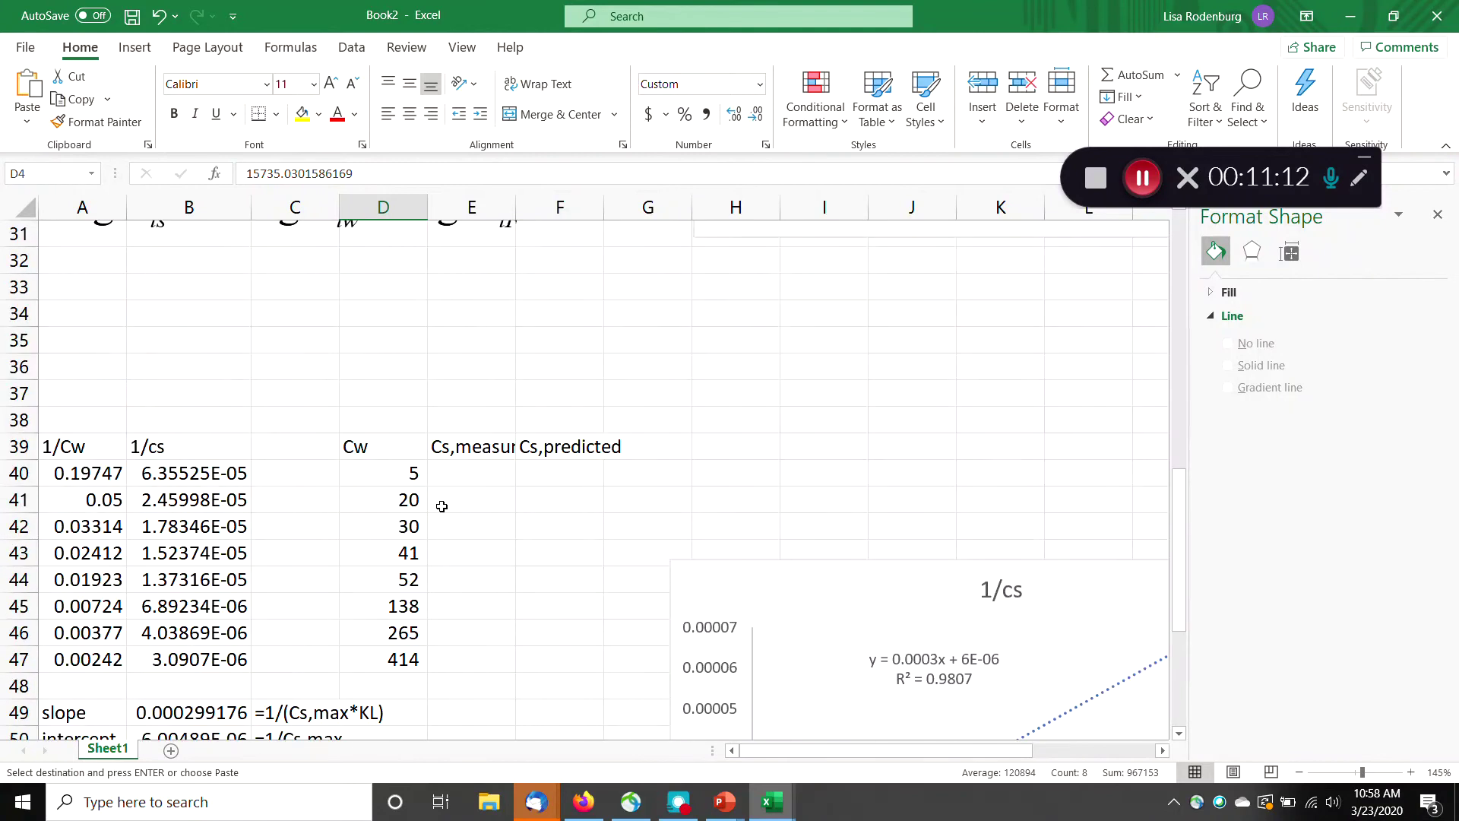
click(460, 486)
key(ctrl+v)
Copy the nonlinear Langmuir equation from the top of the sheet and paste it near the Langmuir regression results.
click(560, 489)
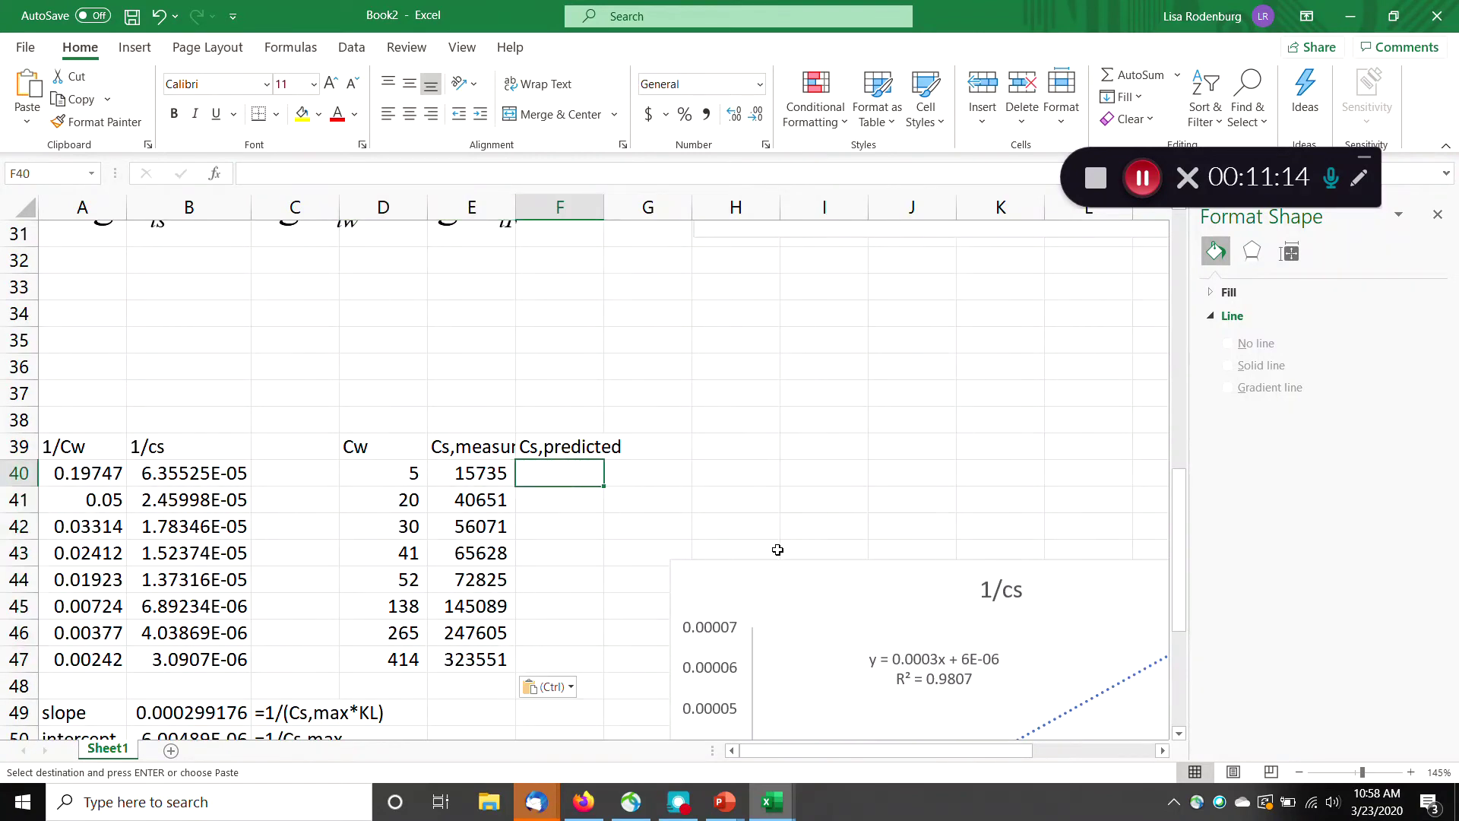
scroll(699, 463, up, 10)
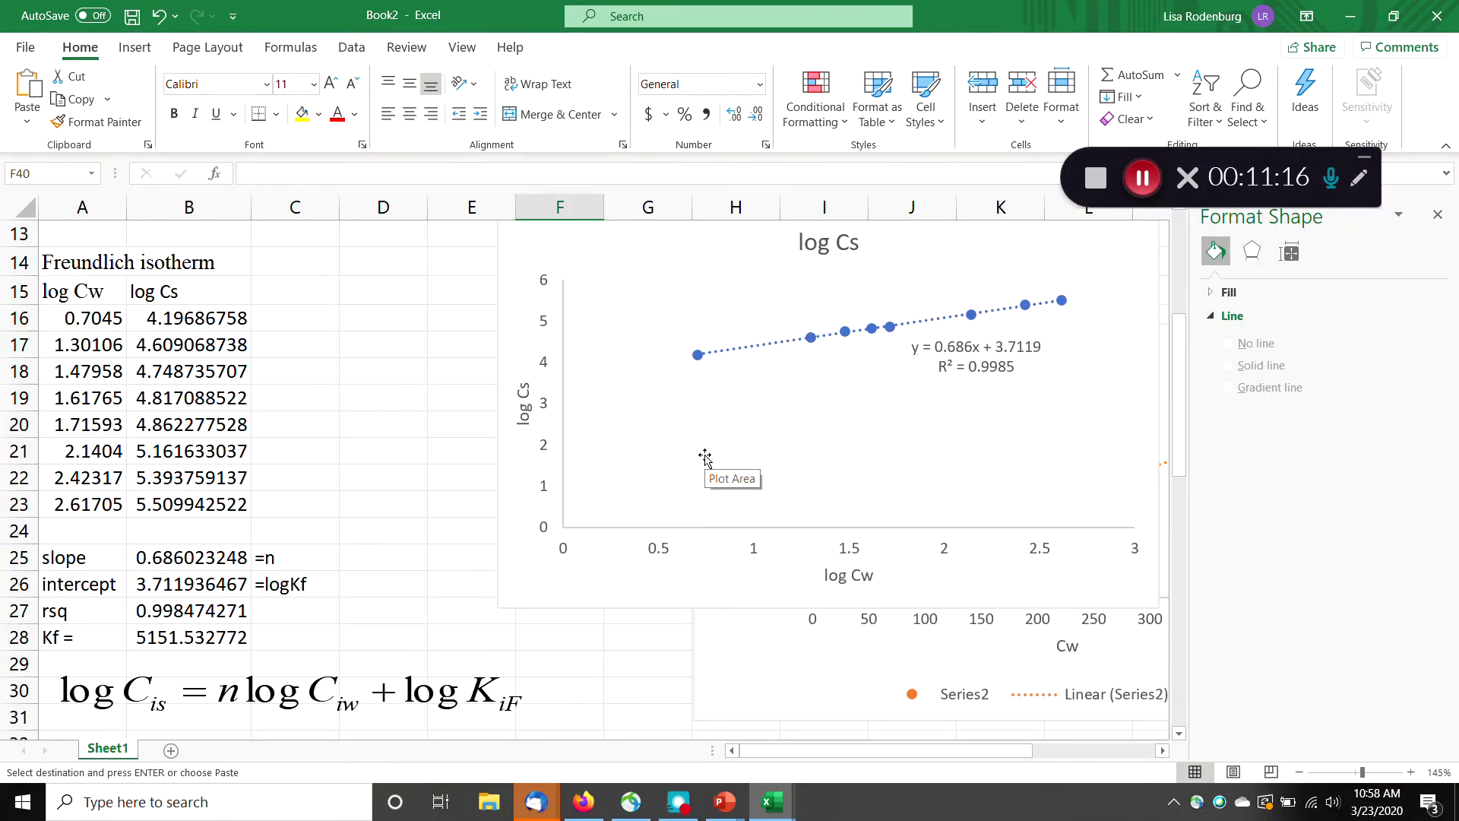
click(737, 356)
click(1063, 337)
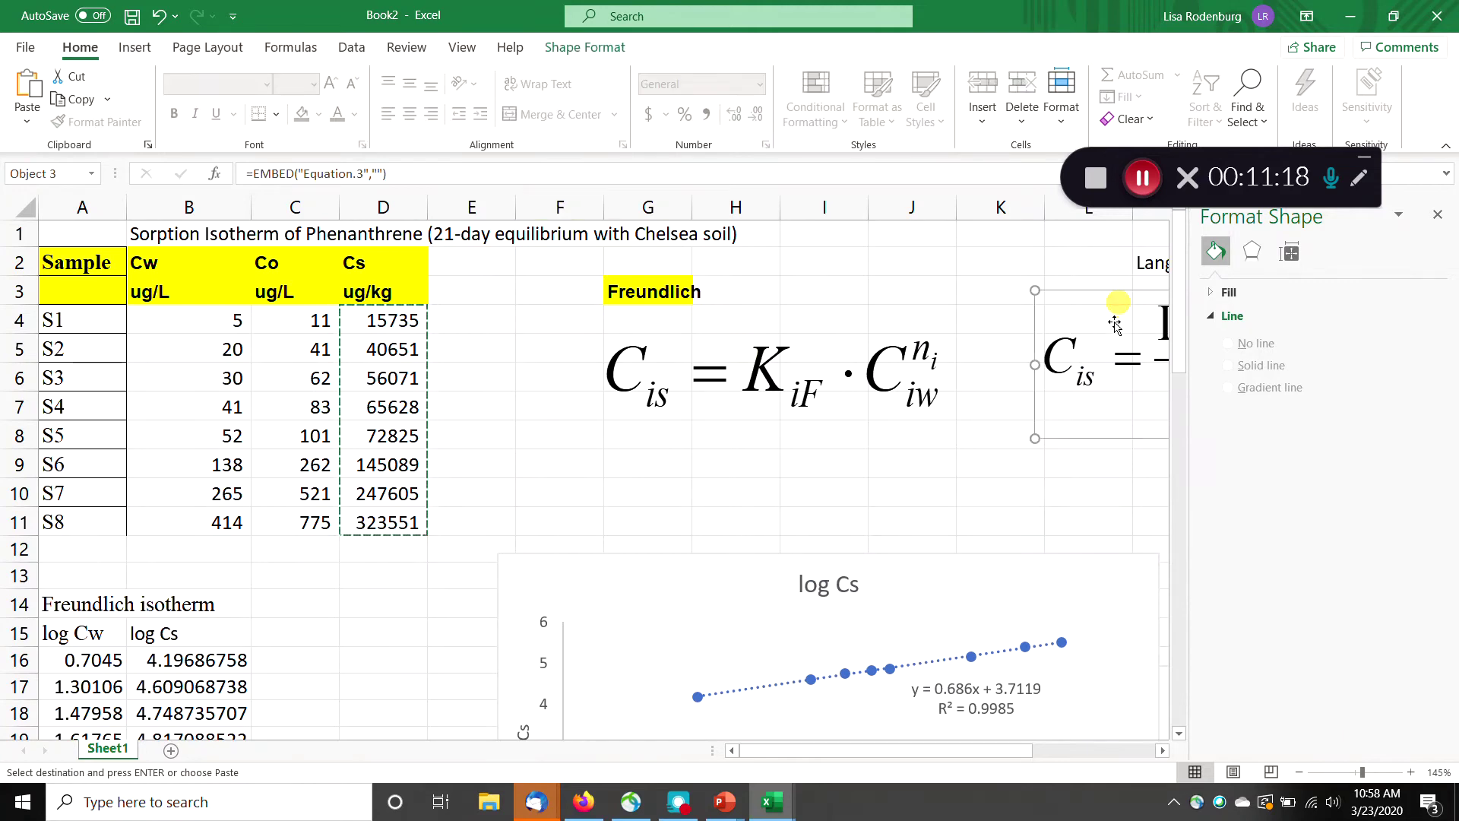
scroll(749, 541, down, 16)
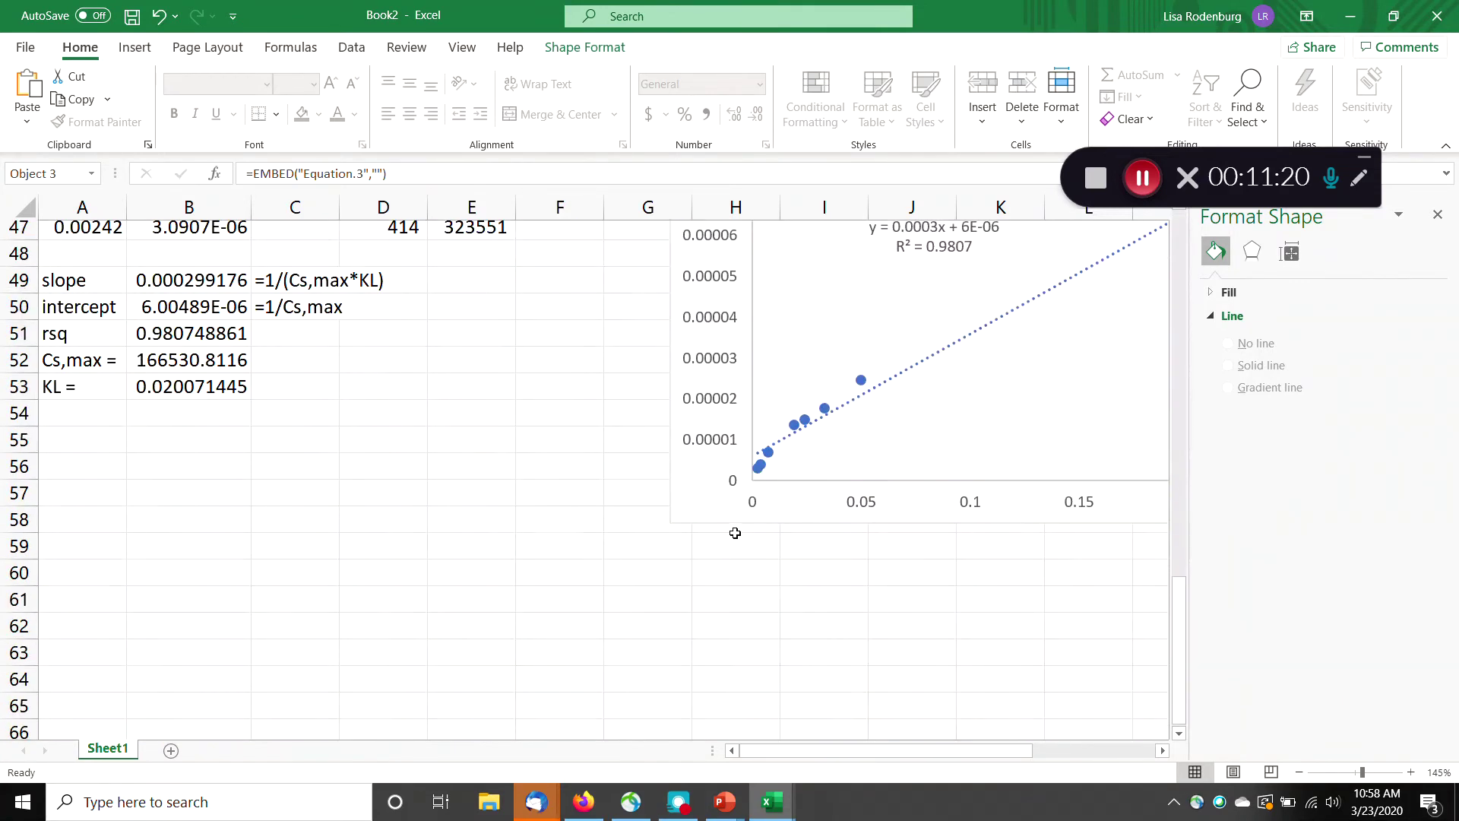
scroll(590, 494, up, 1)
key(ctrl+v)
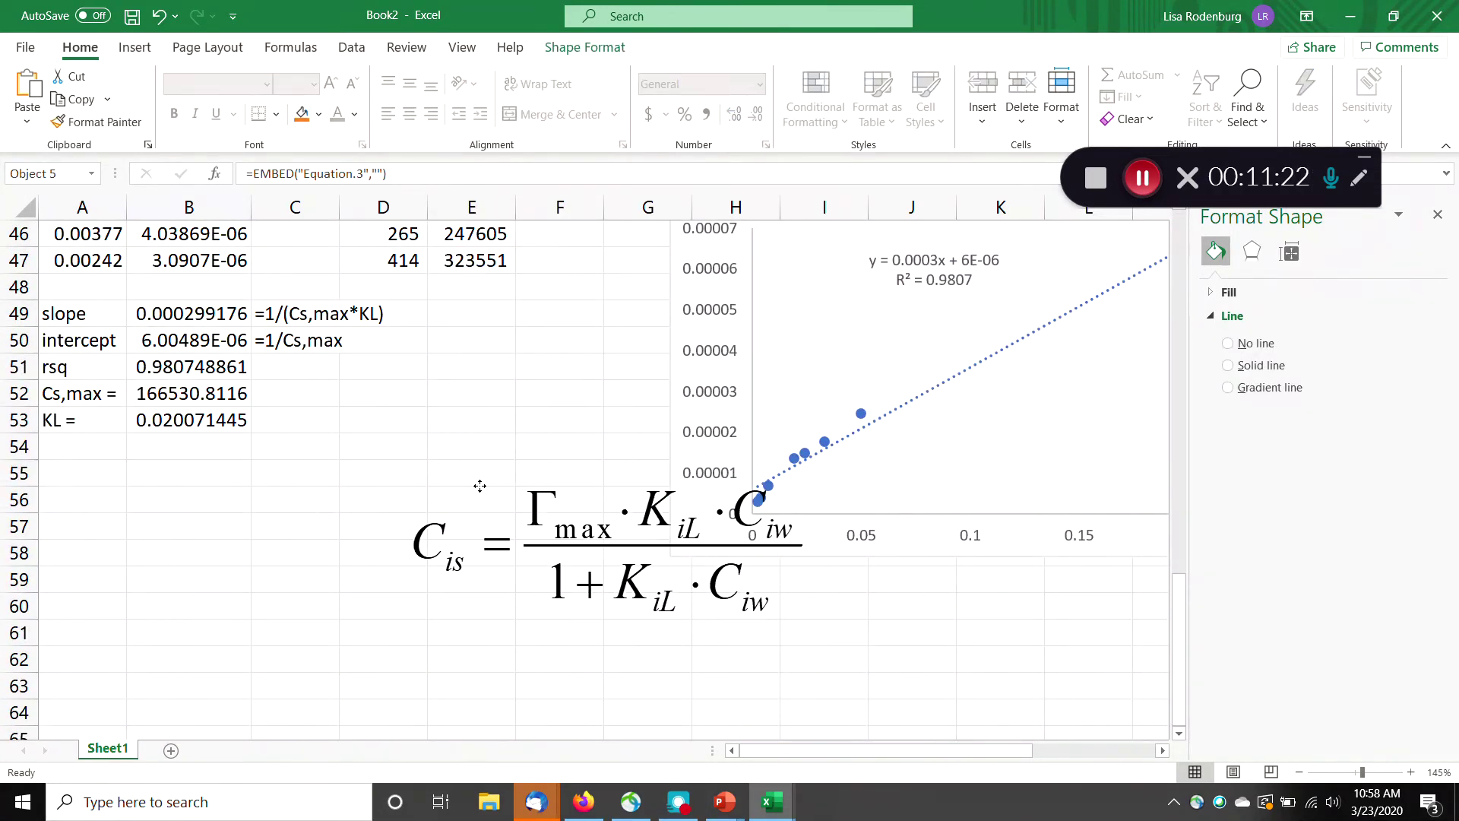
Move the pasted Langmuir equation beside the Cs,predicted column and the 1/cs chart down below the equation.
scroll(578, 380, up, 3)
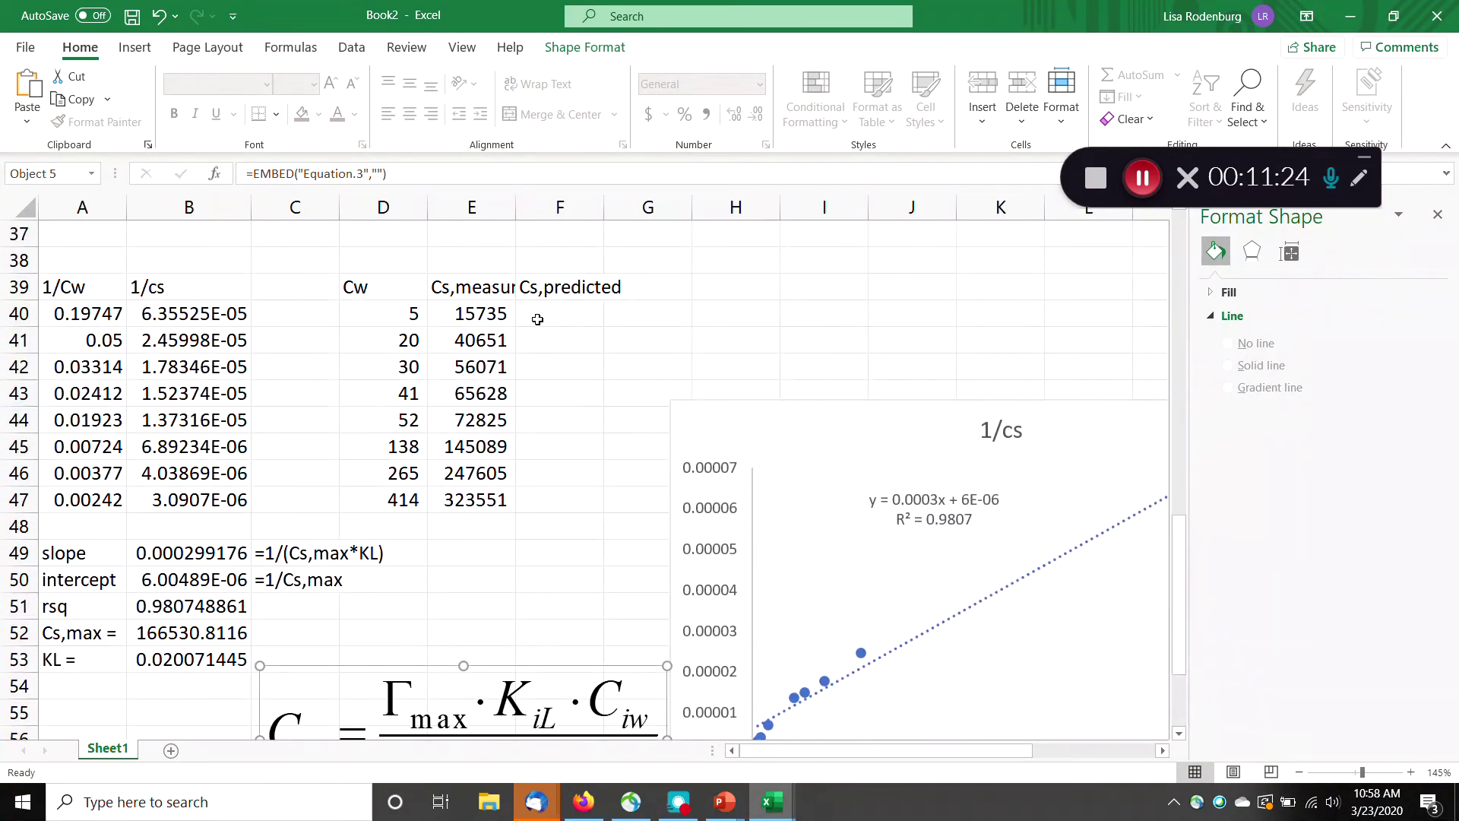
click(538, 316)
drag(379, 711, 736, 318)
drag(677, 433, 621, 573)
click(638, 485)
Enter the Langmuir formula =(B52*B53*D40)/(1+B53*D40) in F40, the first Cs,predicted cell.
click(574, 329)
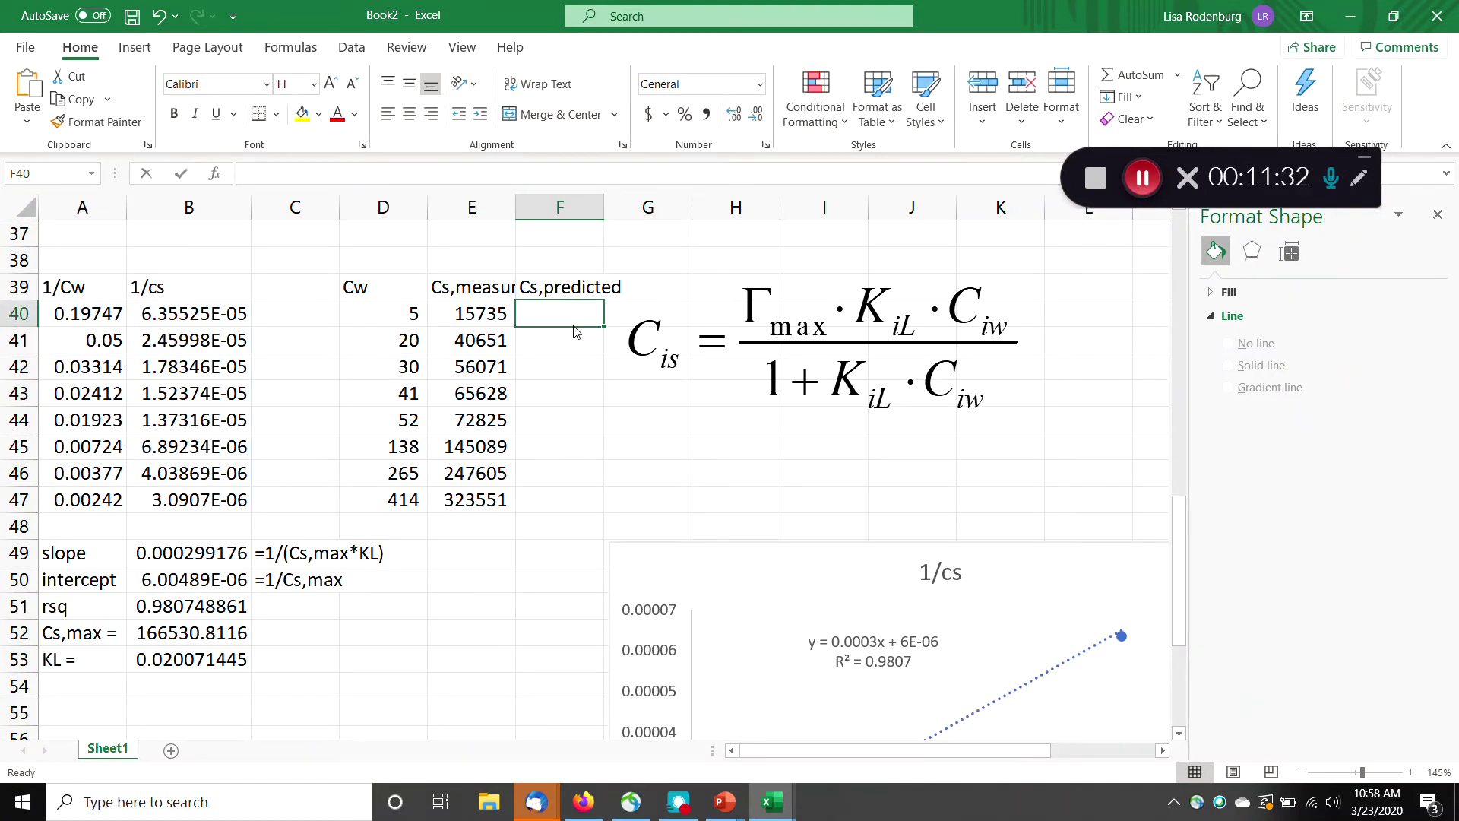
text(=()
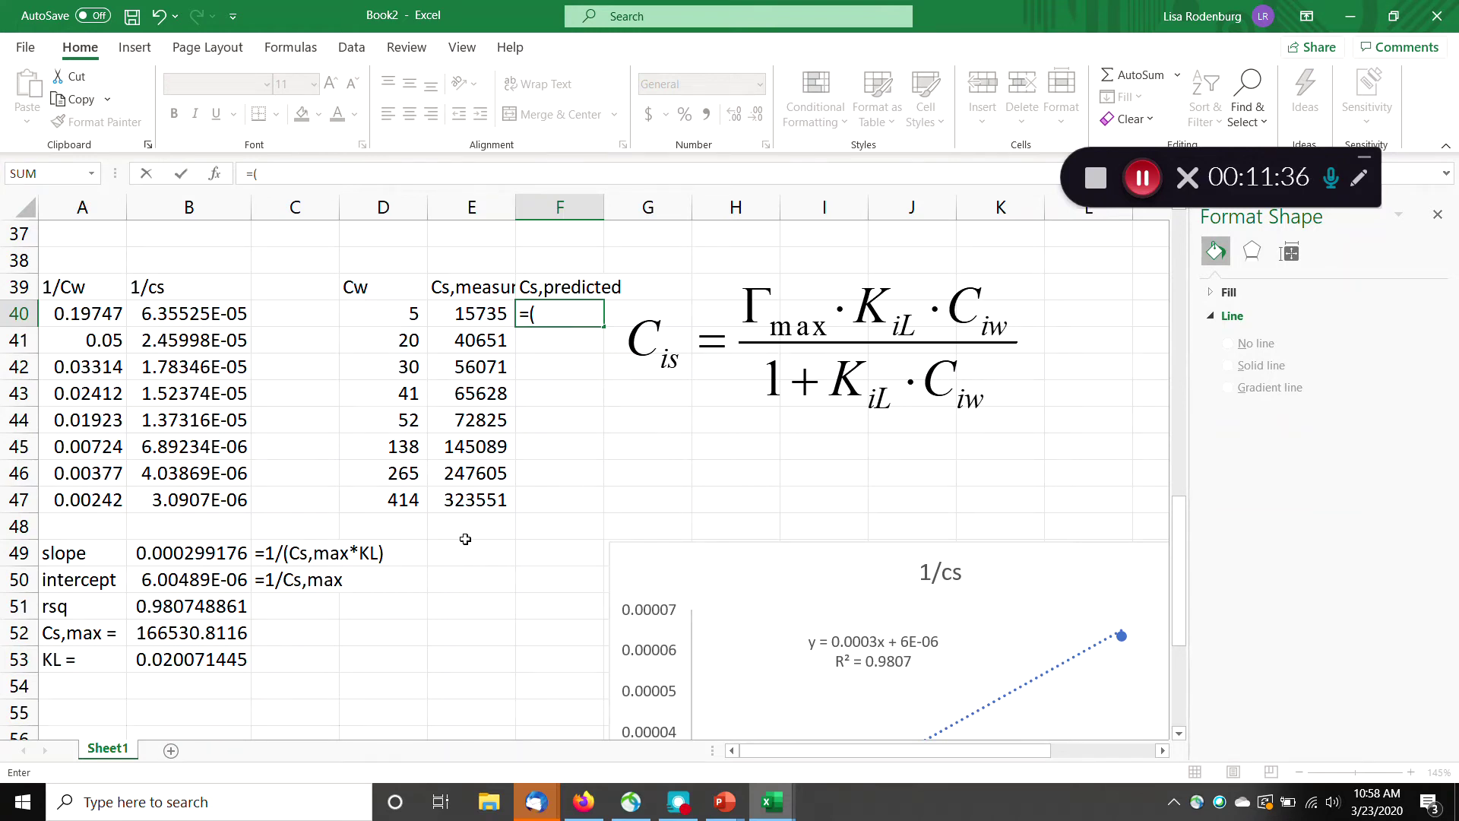
click(212, 635)
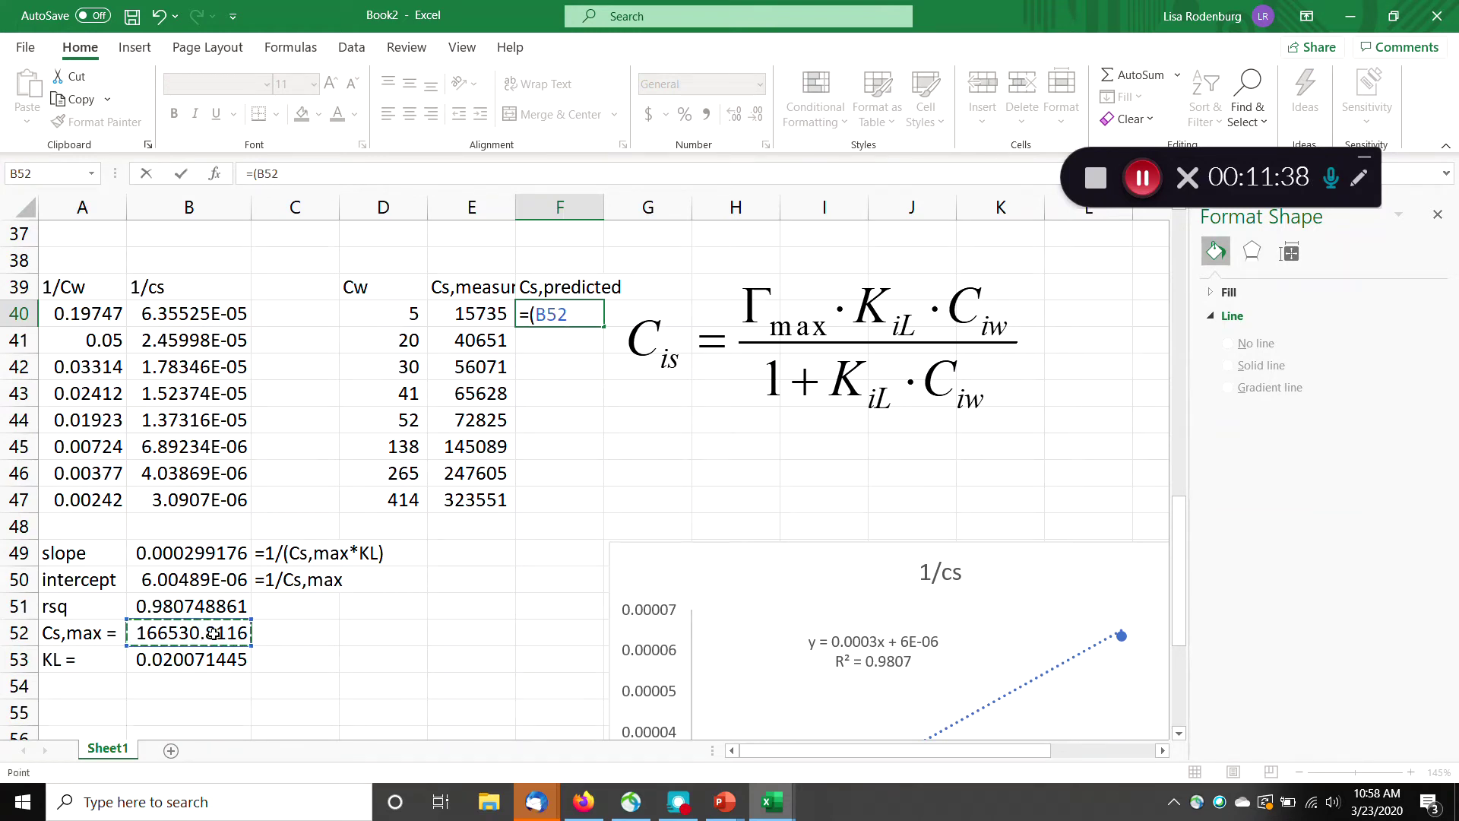
text(*)
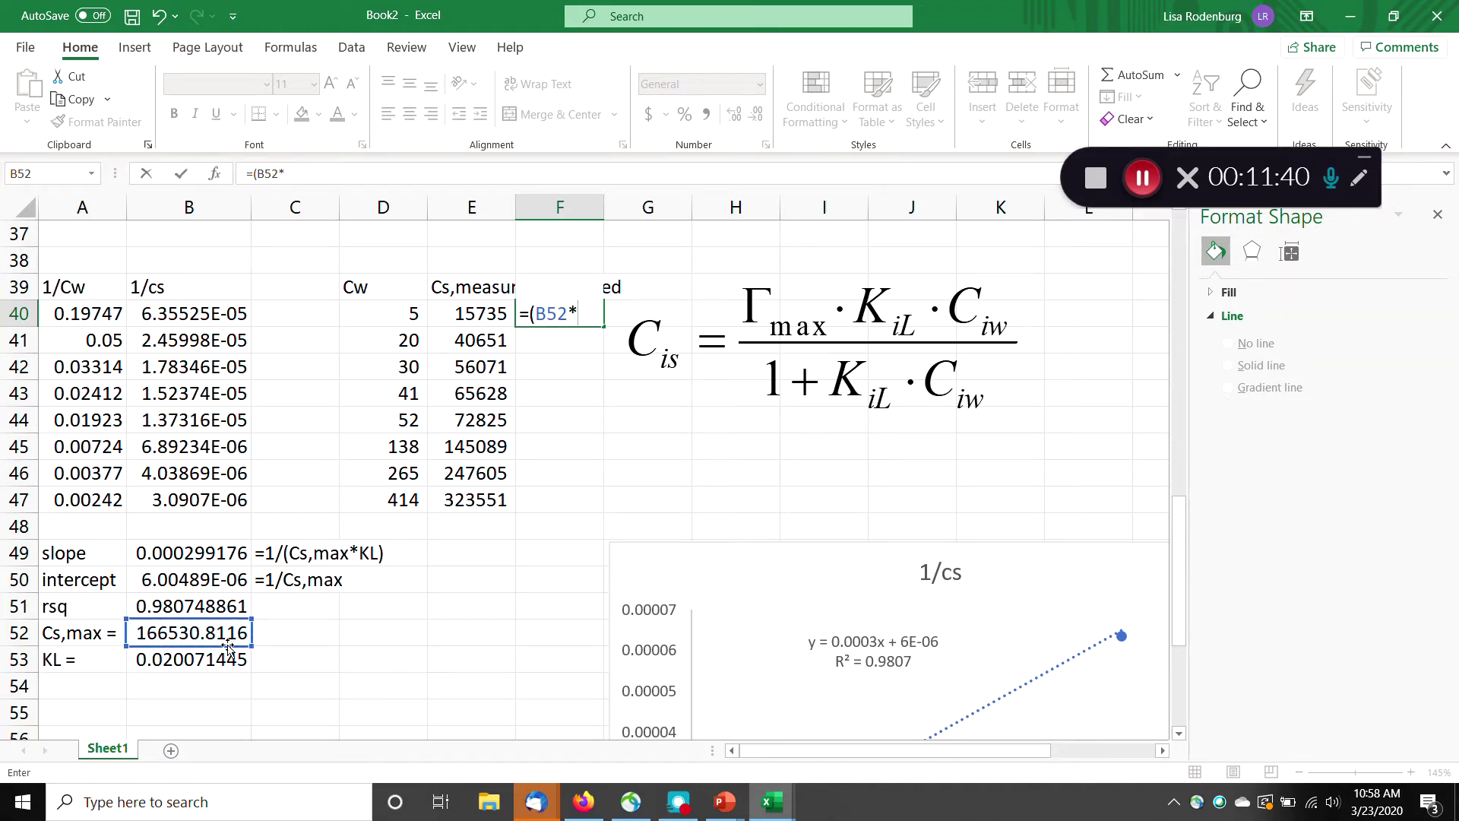
click(210, 669)
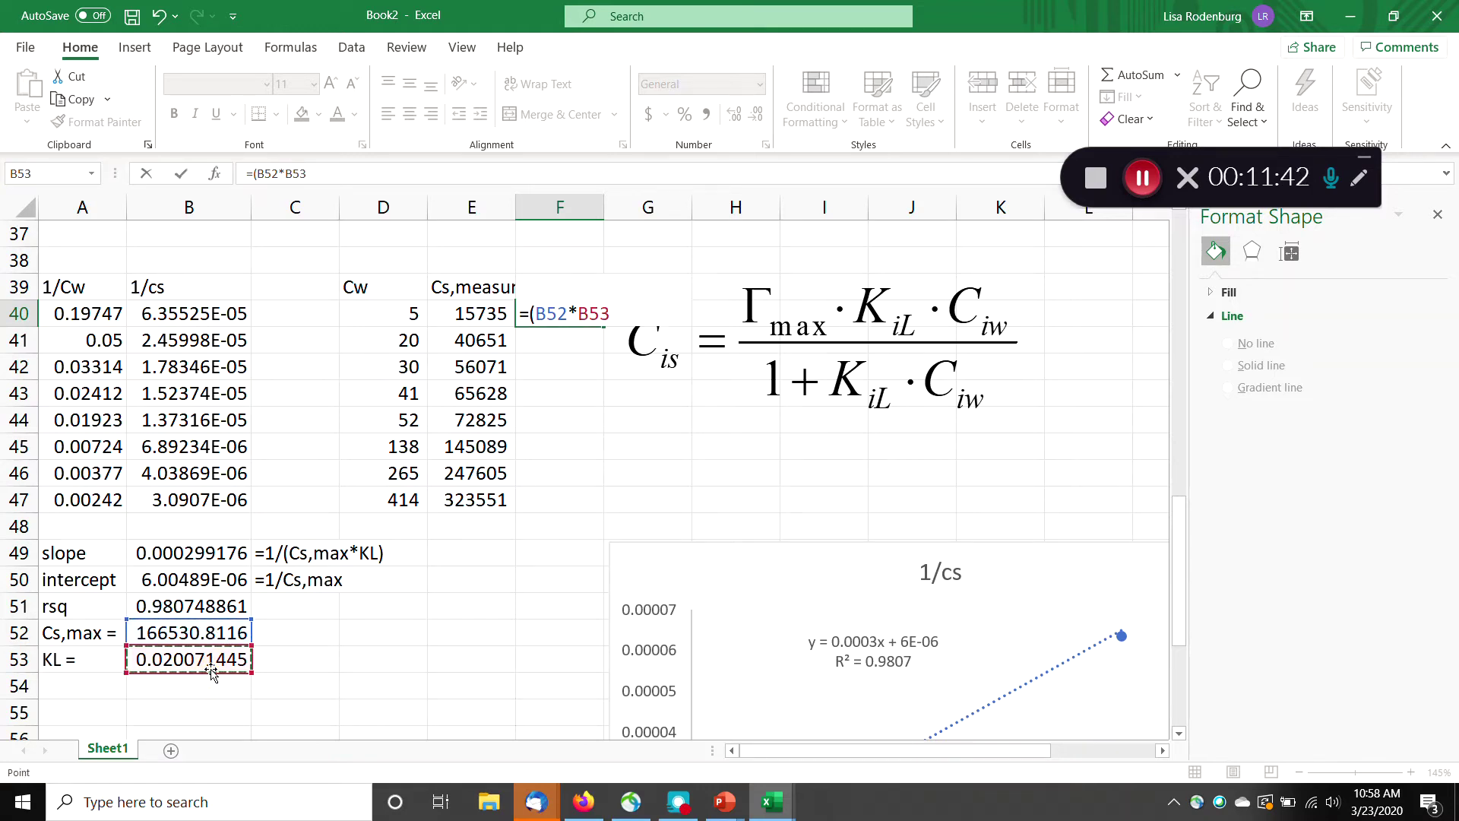
text(*)
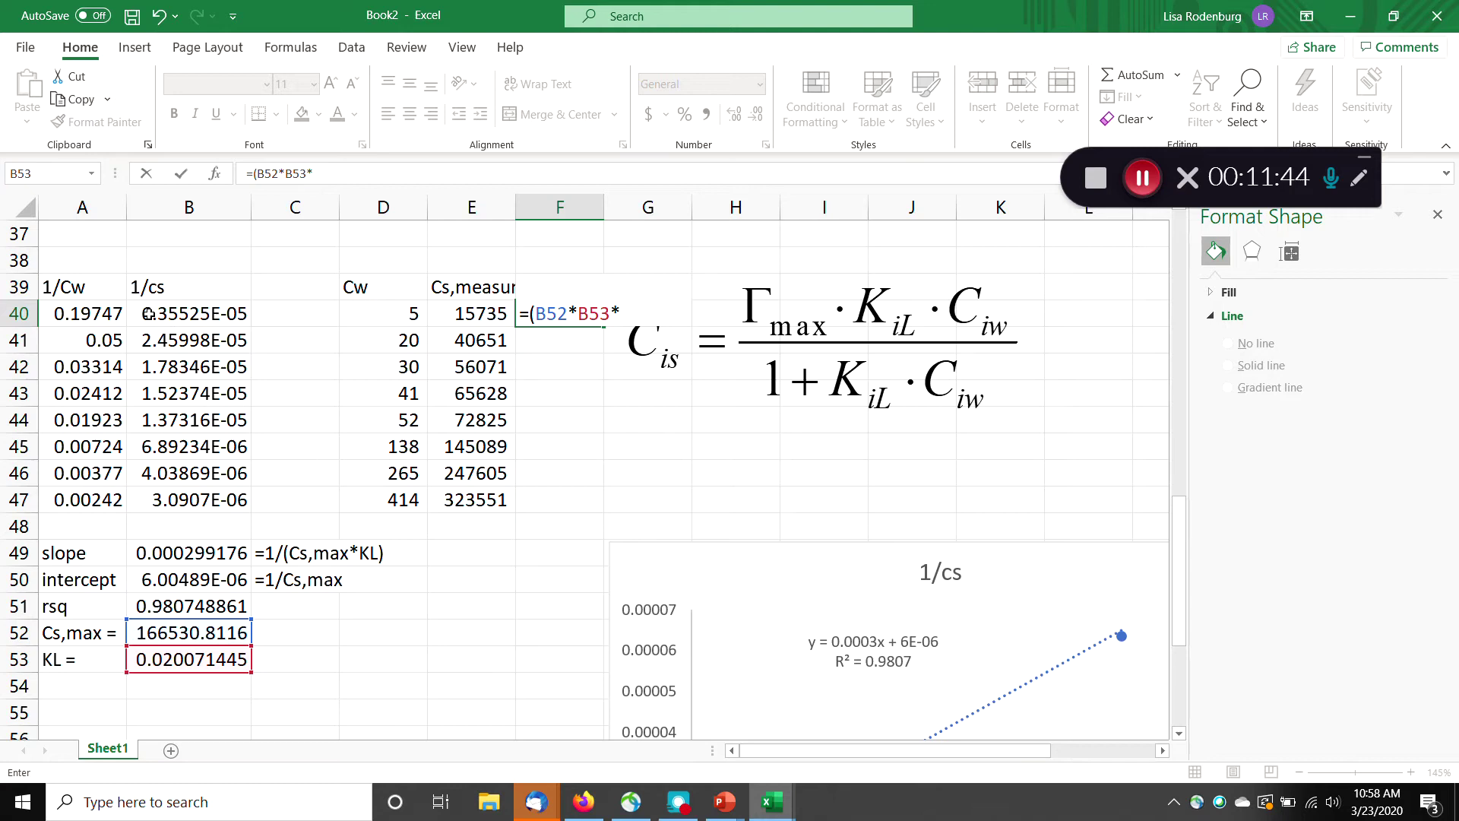
click(369, 313)
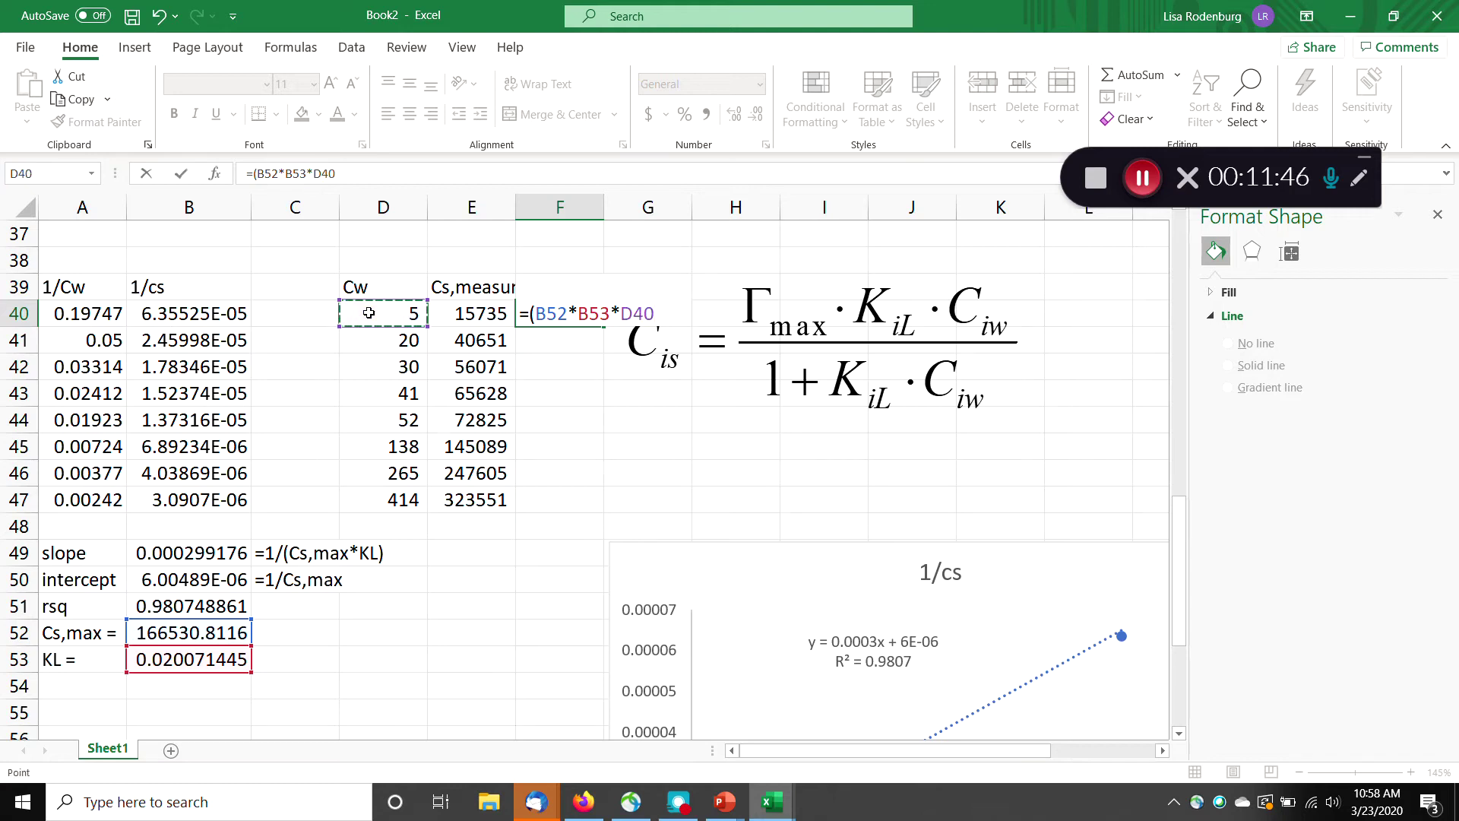
text()/(1+)
click(148, 658)
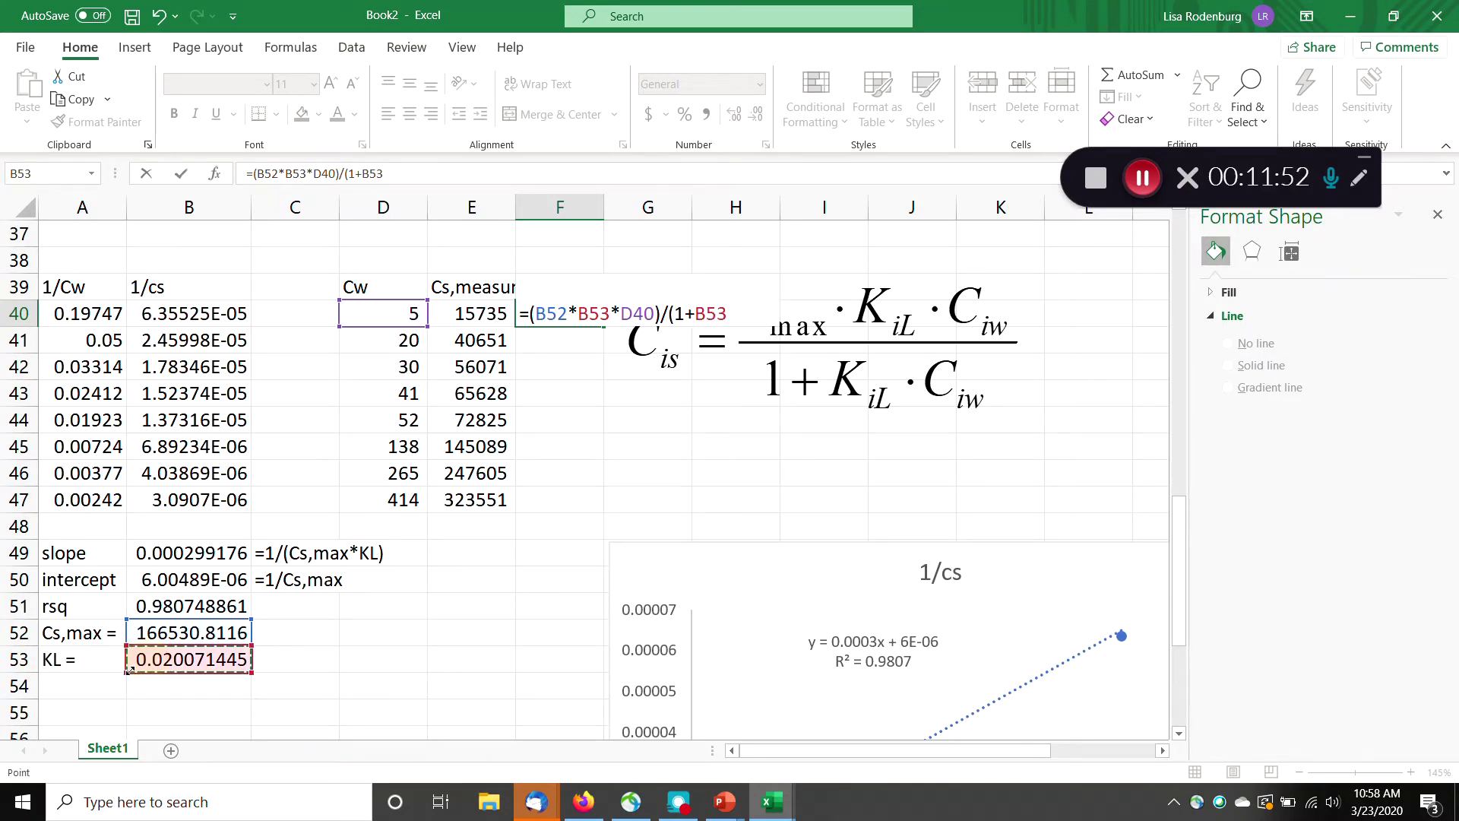
text(*)
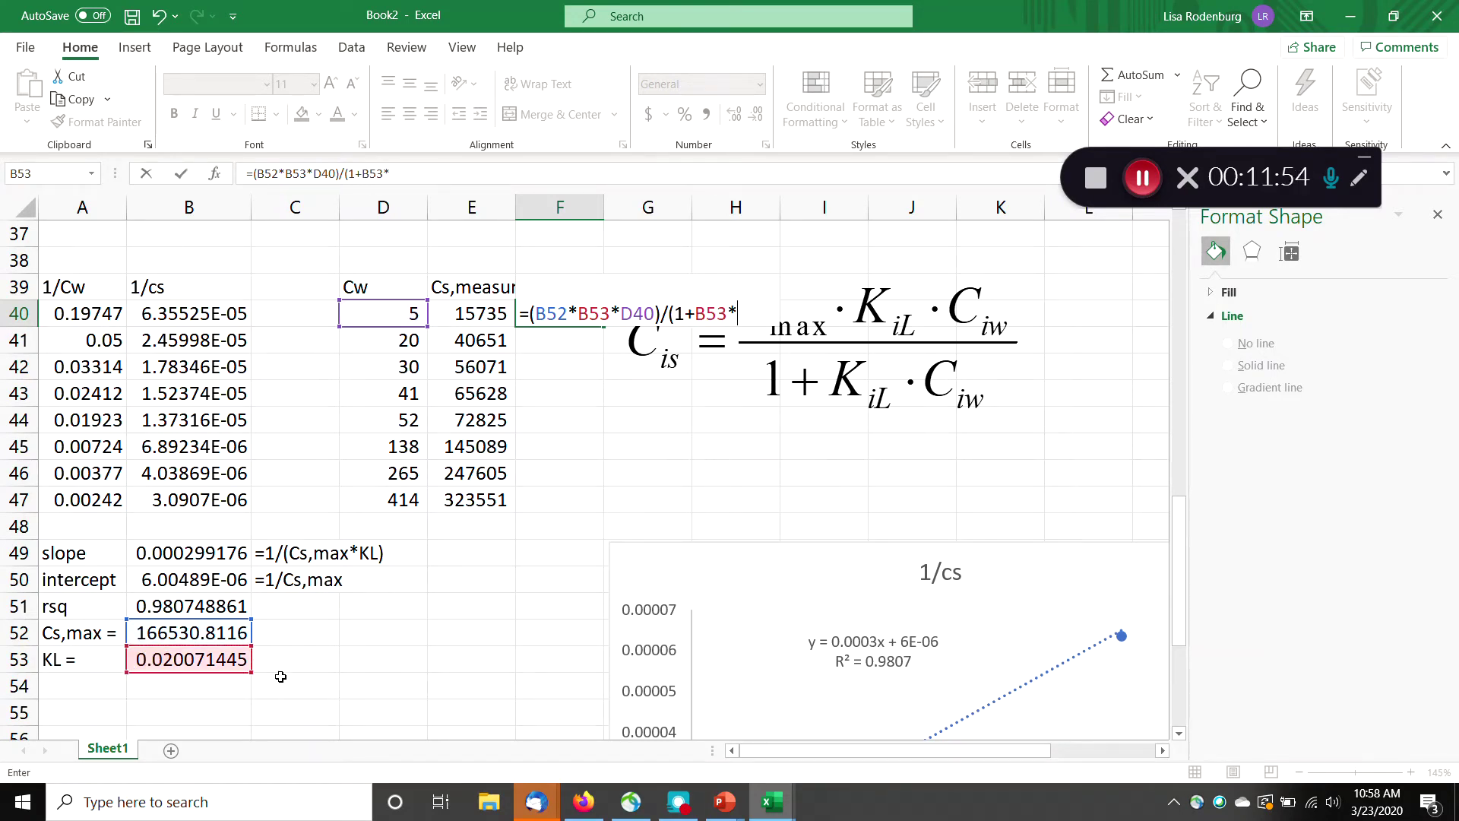
click(363, 313)
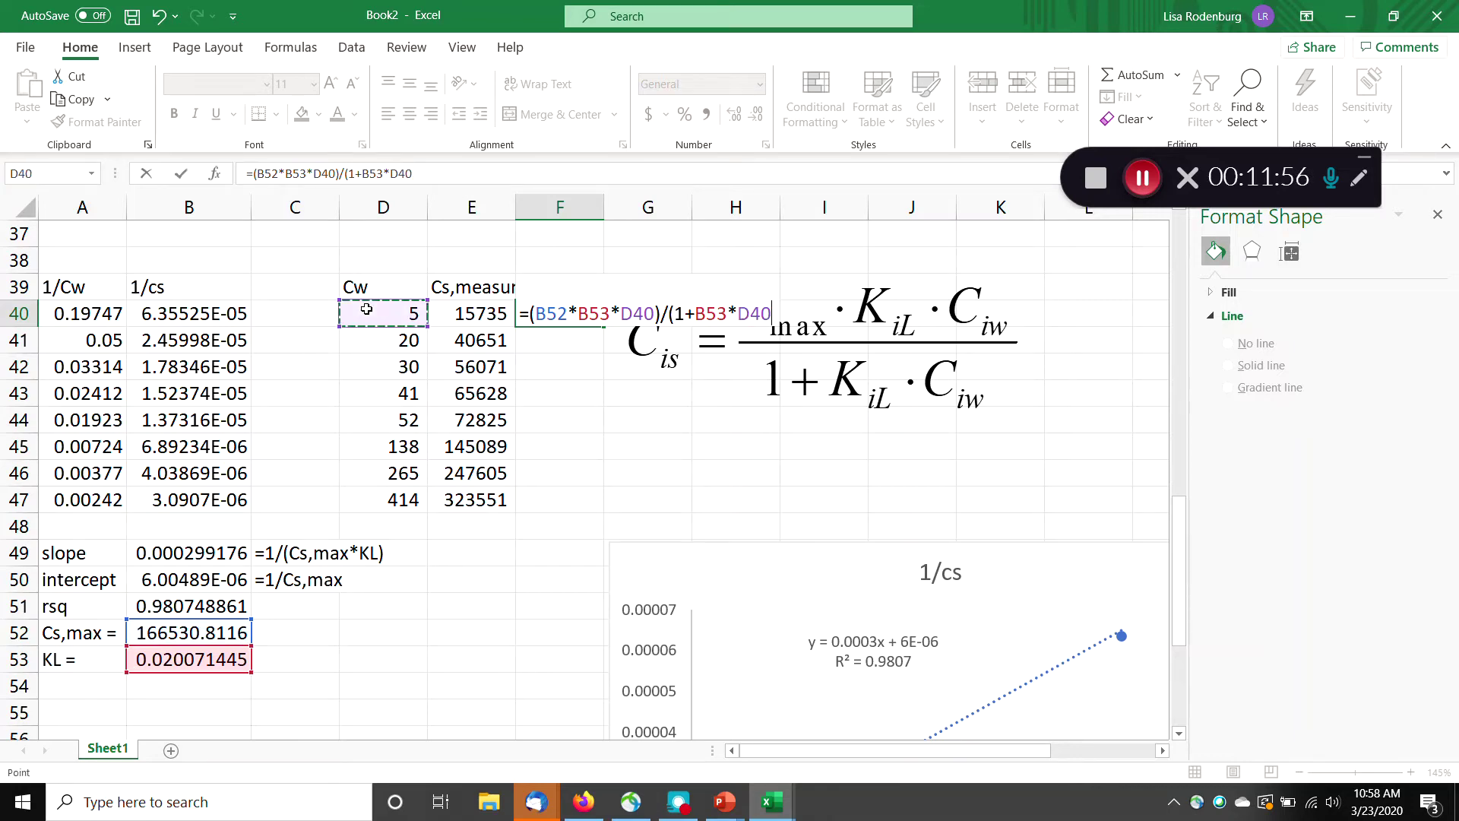
text())
key(Return)
Make the B52 and B53 references in F40's formula absolute and fill the formula down to F47.
key(Up)
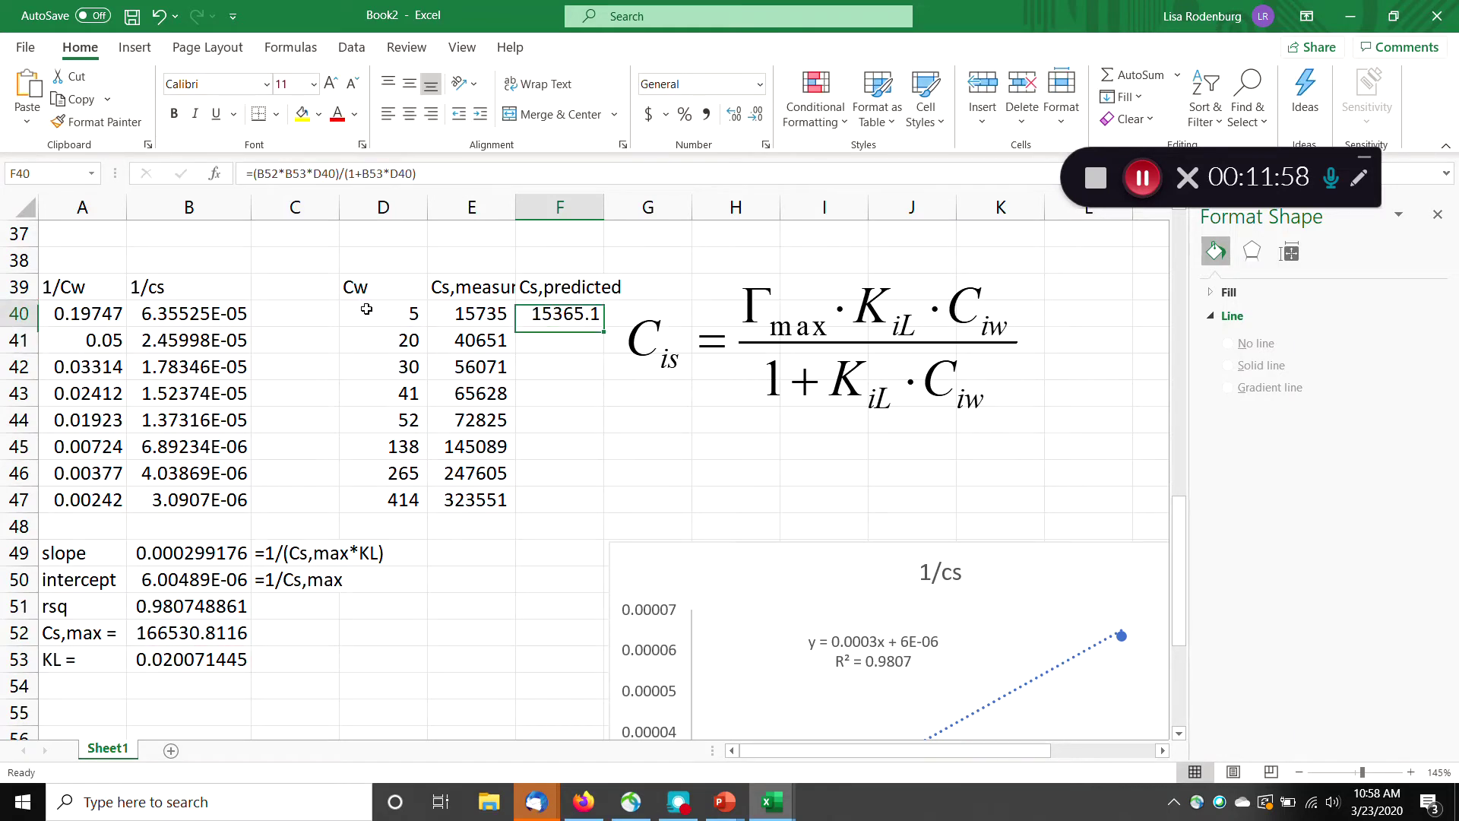
click(323, 174)
click(266, 171)
key(F4)
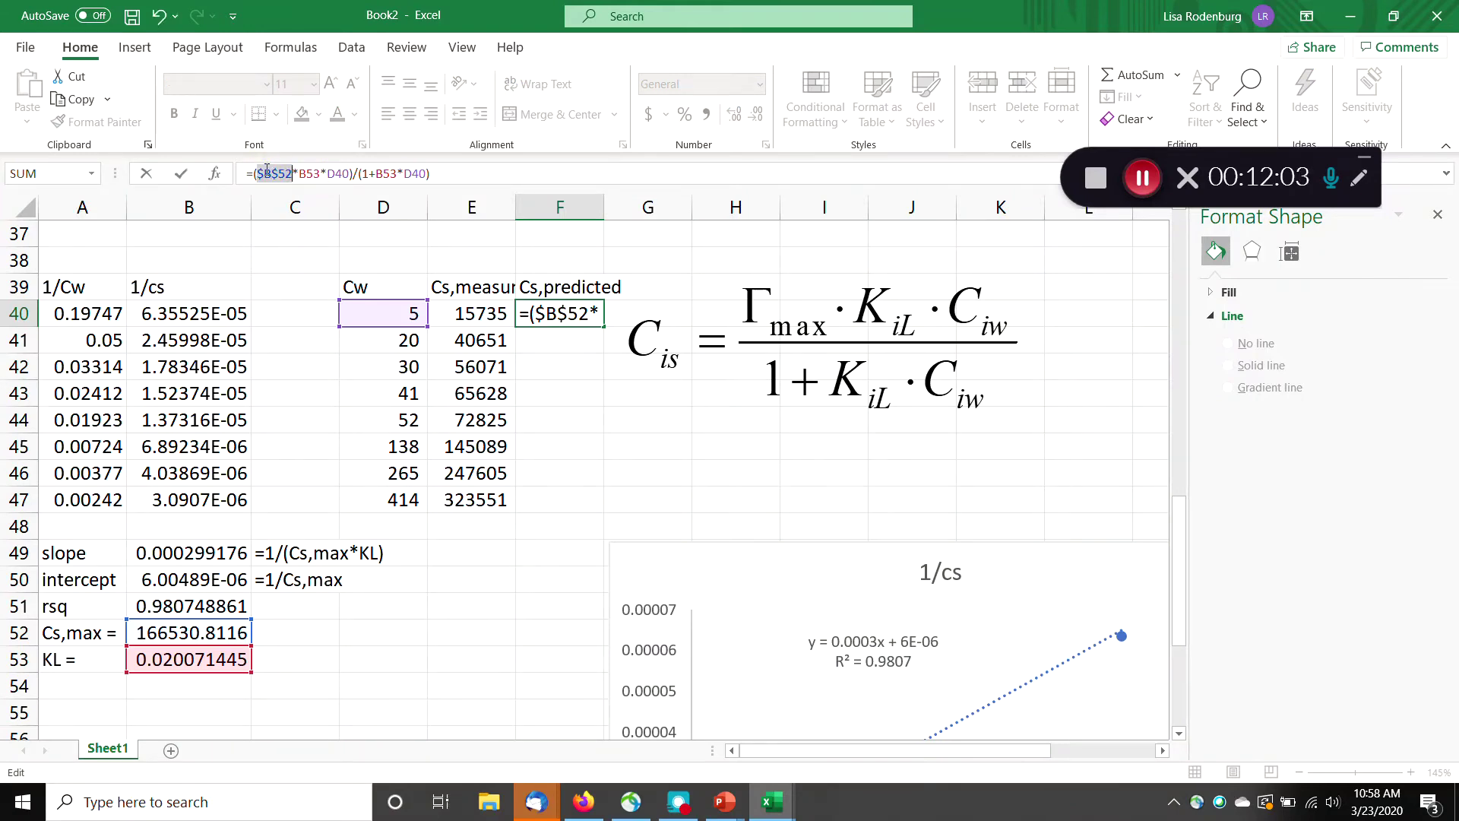
click(314, 174)
key(F4)
click(402, 174)
key(F4)
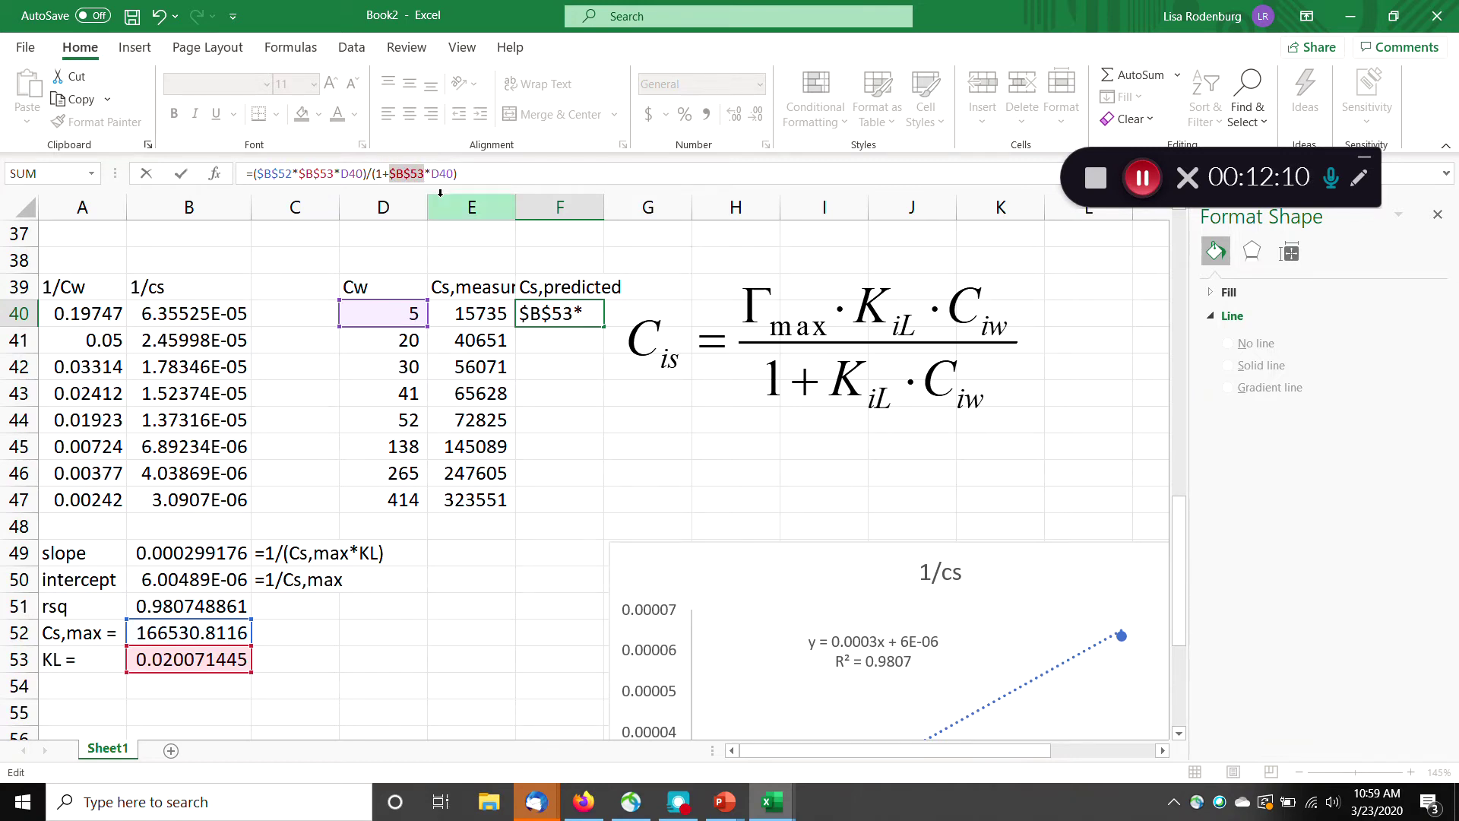
click(470, 174)
key(Return)
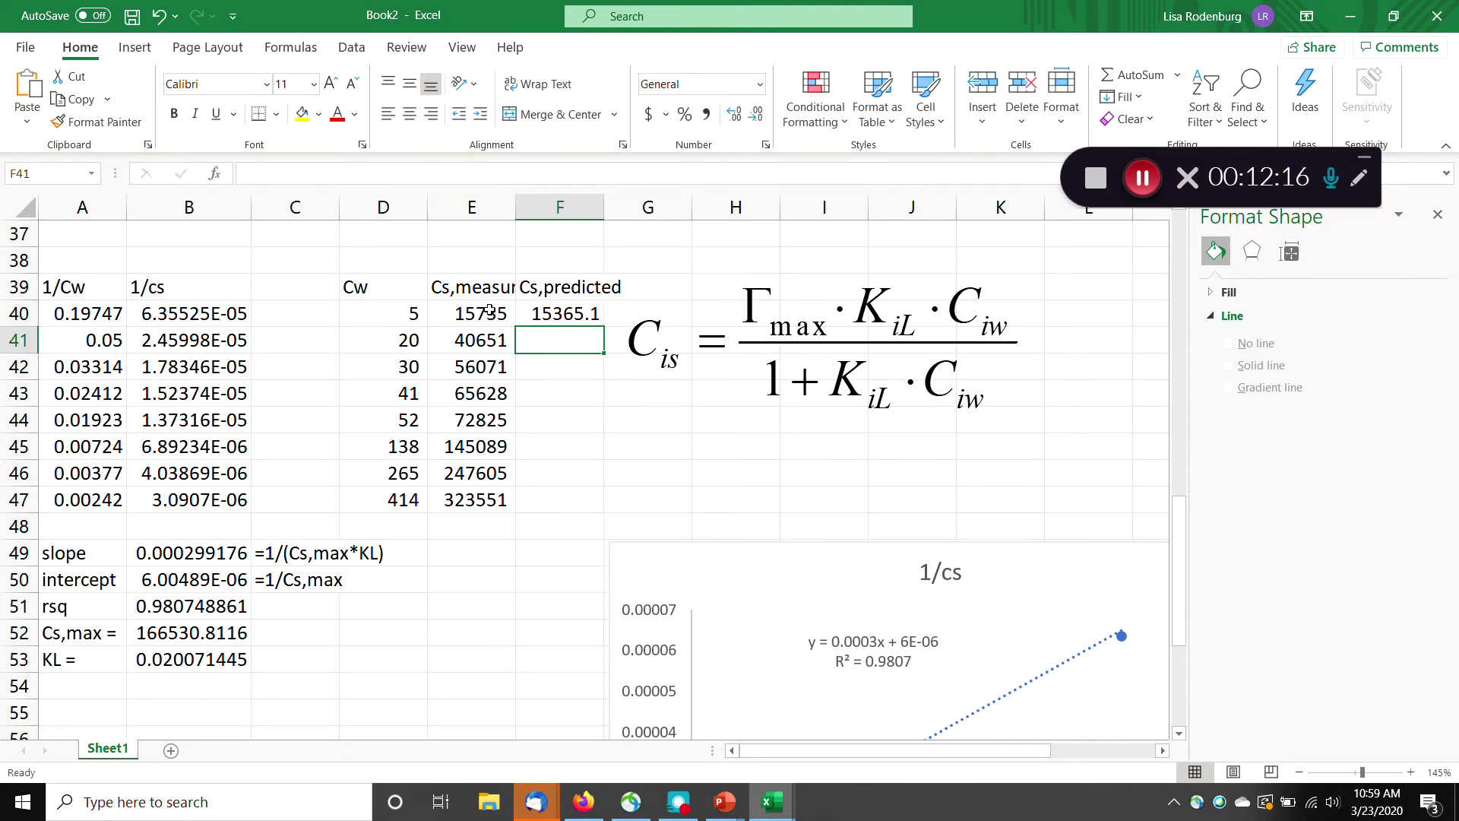
click(571, 316)
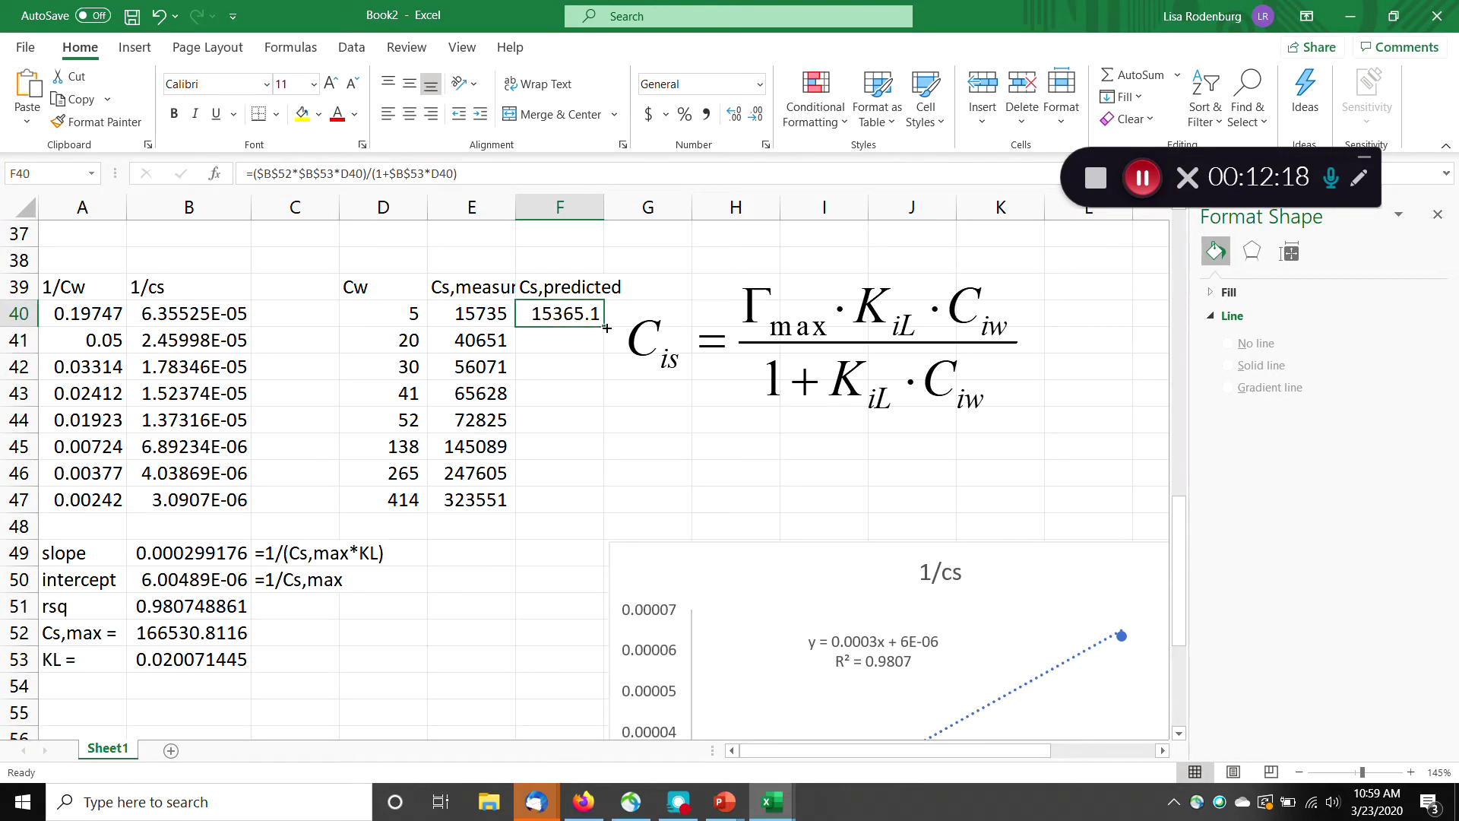
double_click(604, 327)
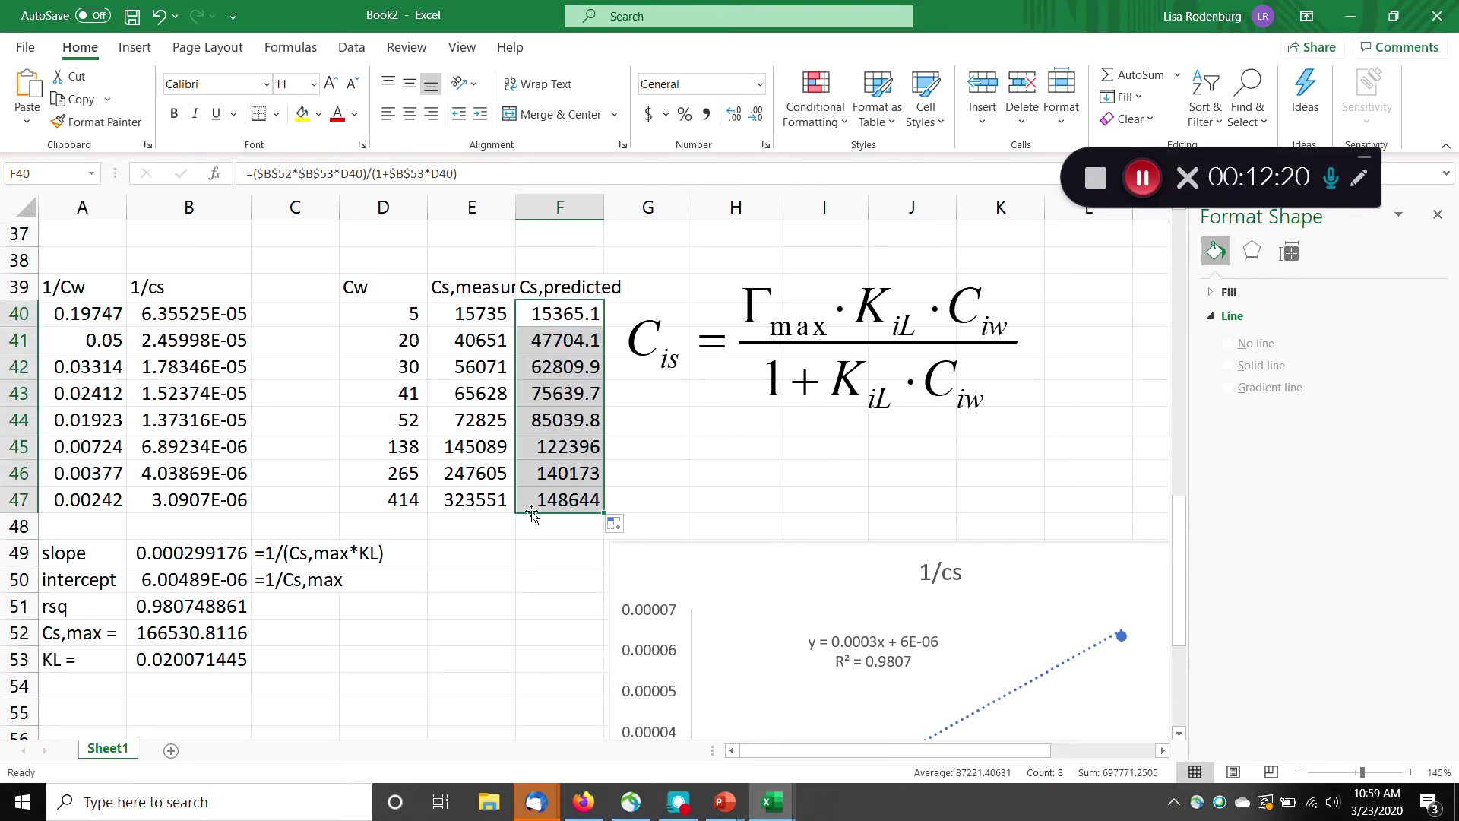
Insert a markers-only scatter chart of Cw, Cs,measured and Cs,predicted from D39:F47.
drag(401, 287, 552, 510)
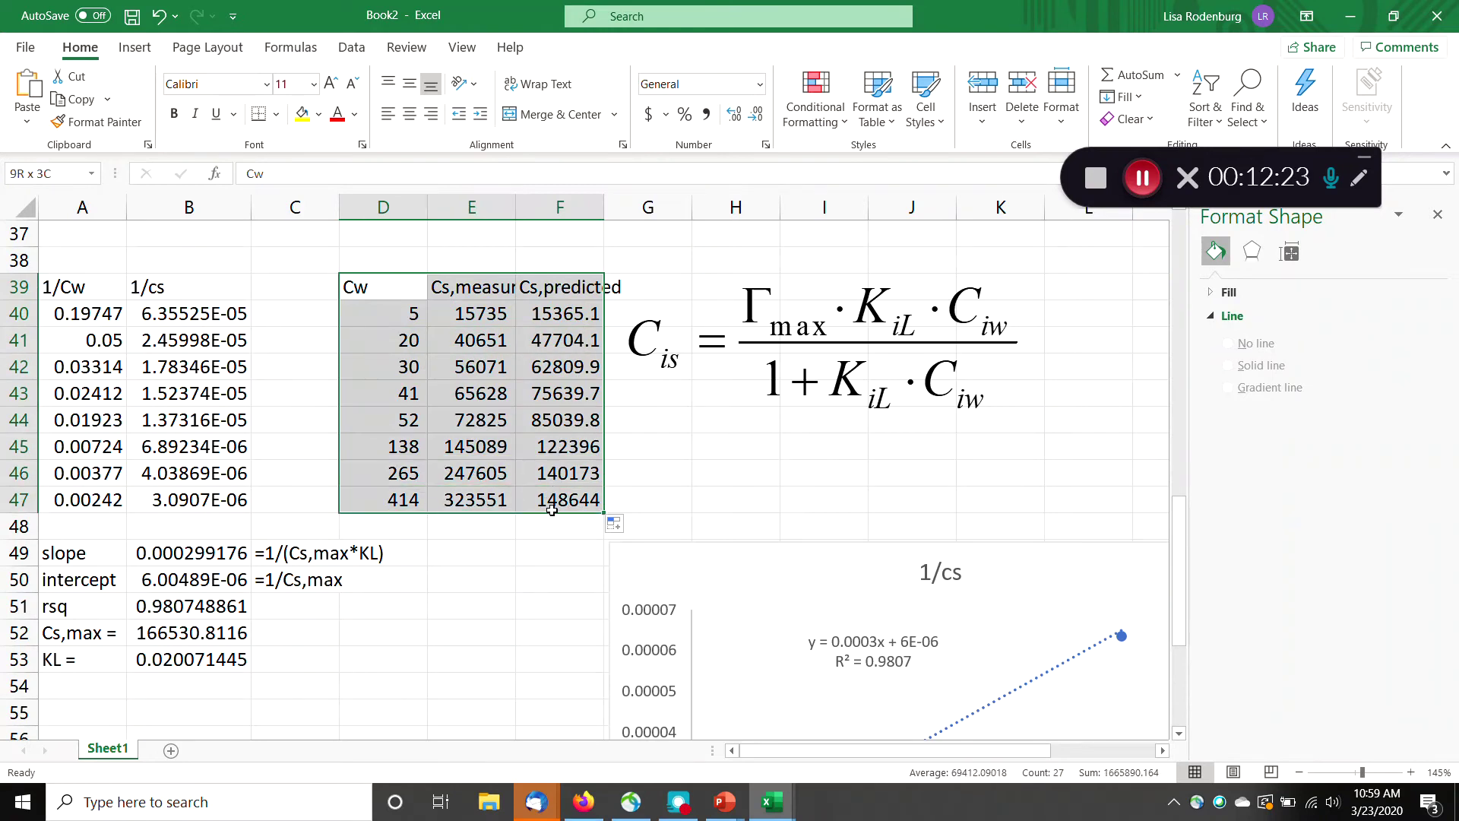
click(135, 49)
click(725, 119)
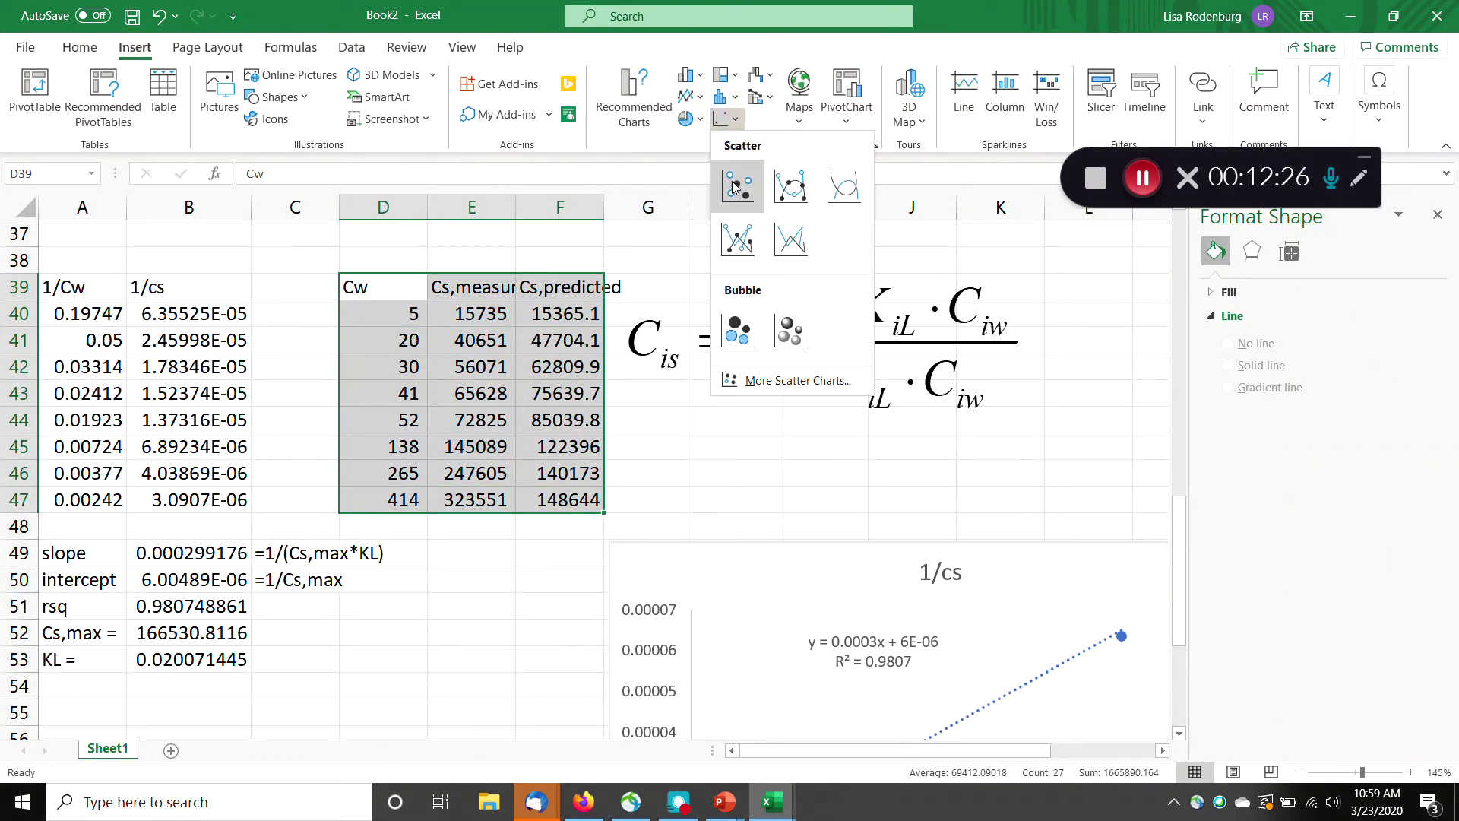
click(736, 182)
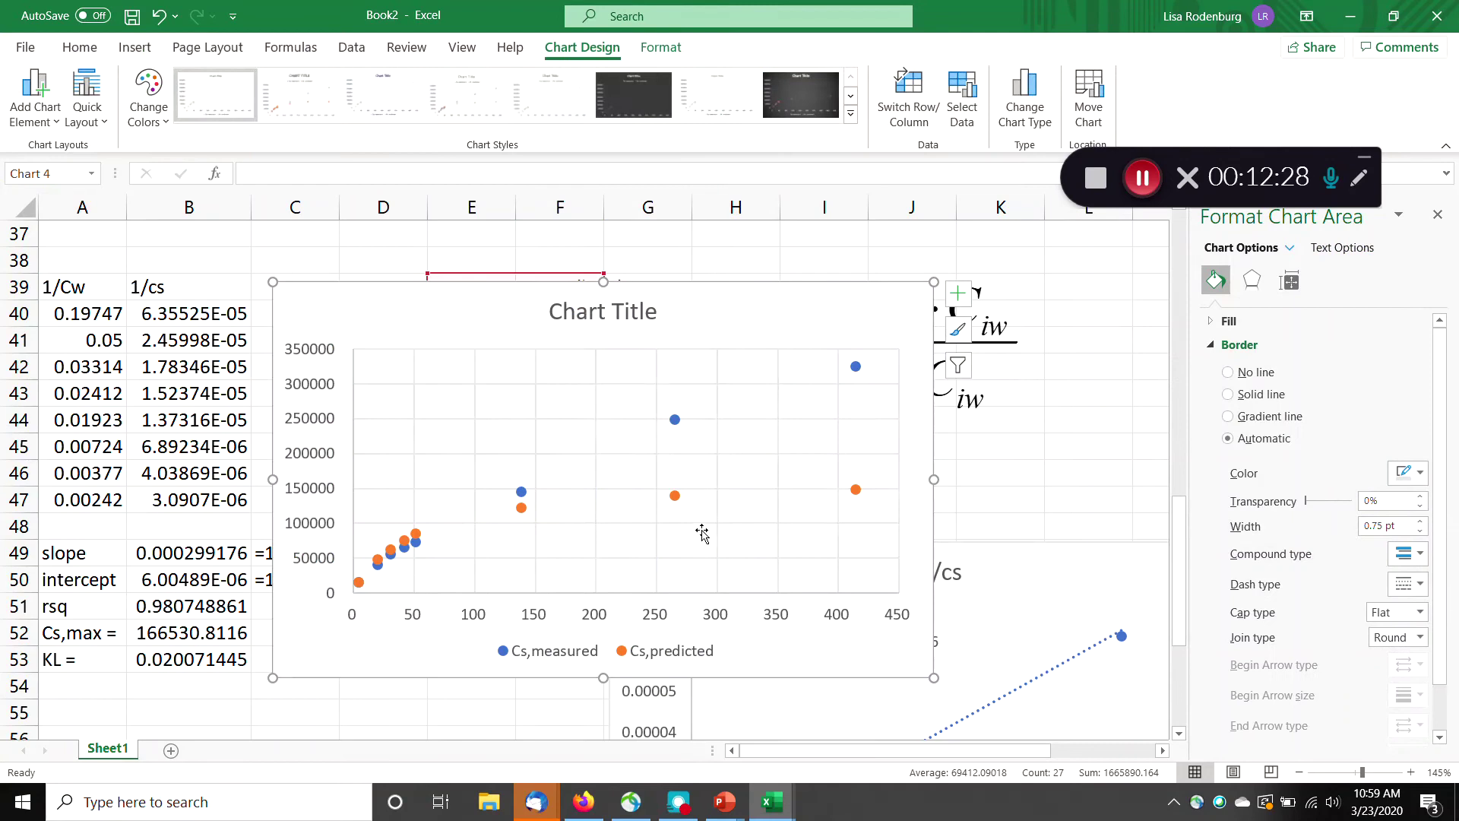
Move the new scatter chart's legend inside the upper plot area and delete the horizontal and vertical gridlines.
drag(637, 634, 557, 382)
click(699, 383)
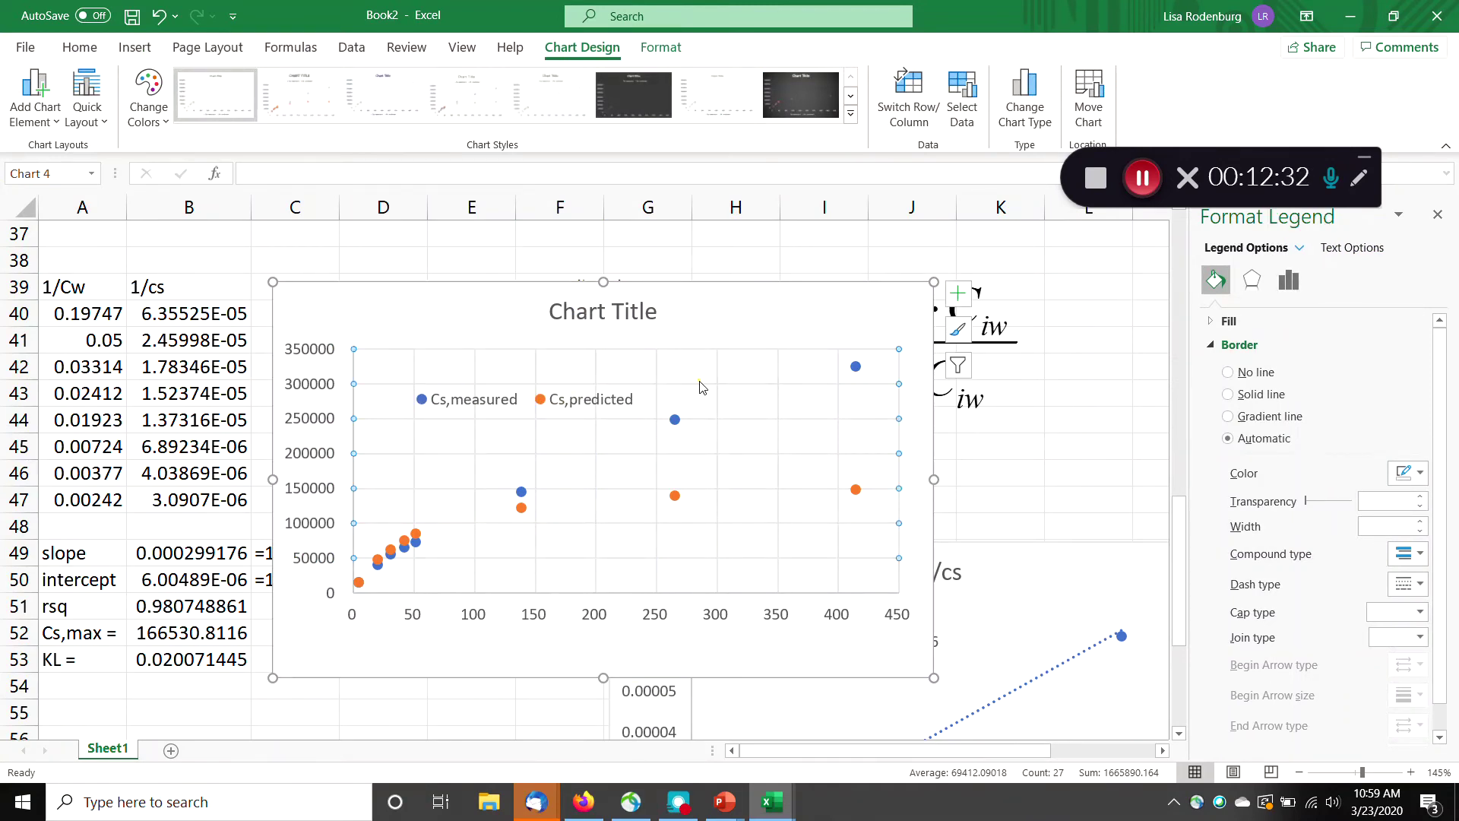
key(Delete)
click(718, 377)
key(Delete)
Connect the Cs,predicted points in the new chart with a solid orange line.
click(675, 497)
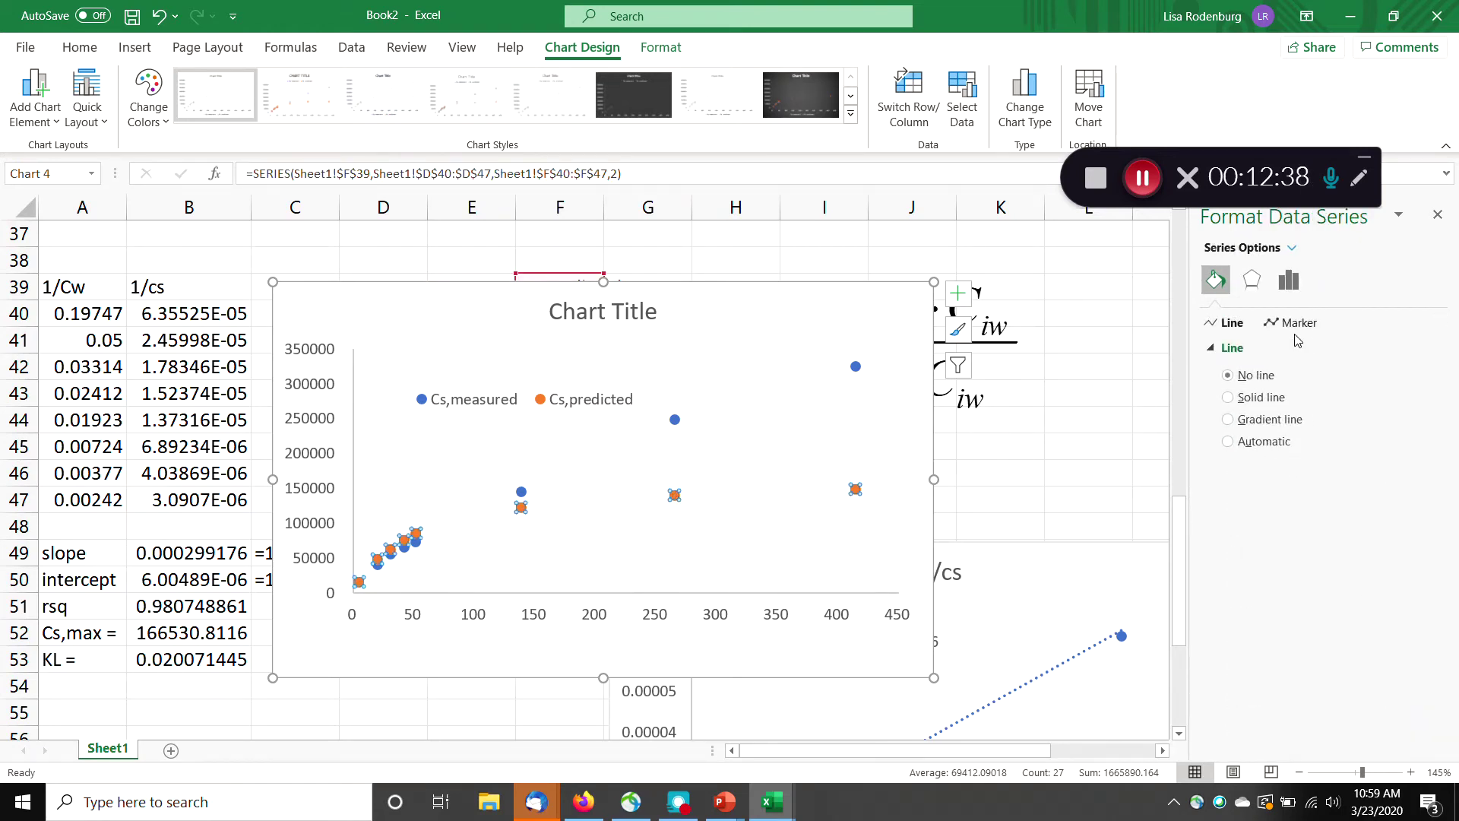
click(1241, 398)
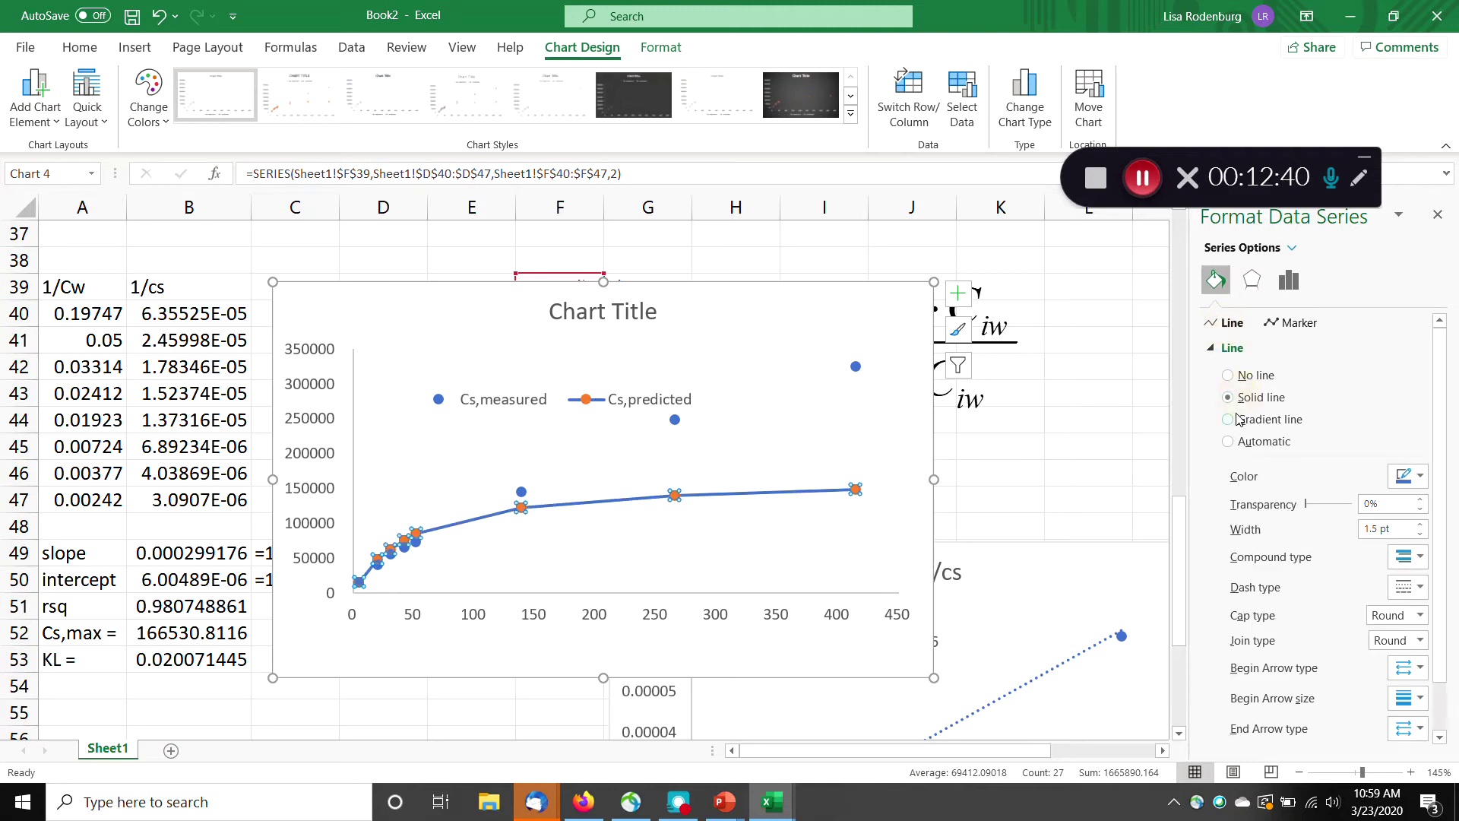
click(1409, 473)
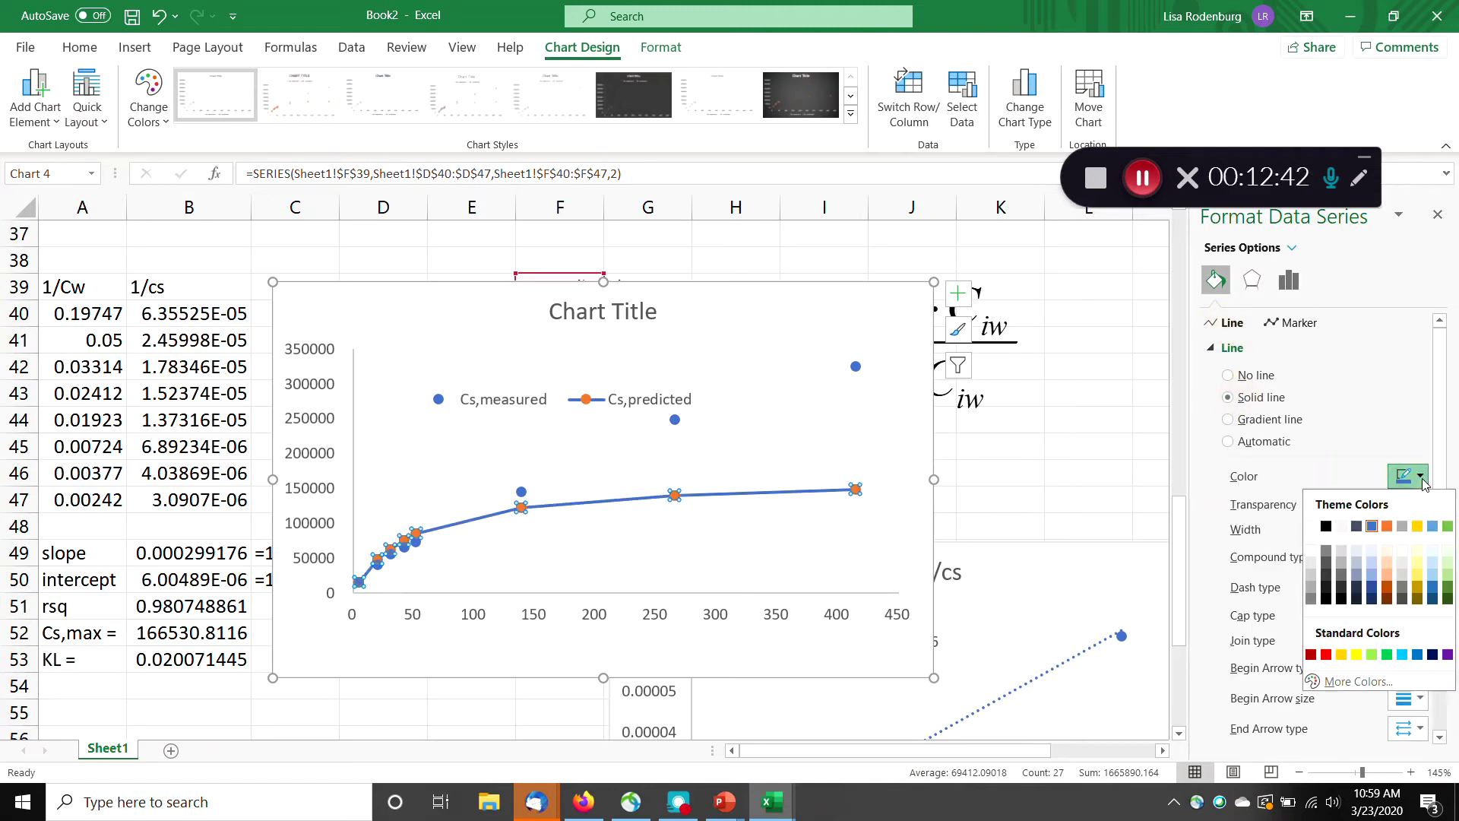
click(1386, 522)
click(1065, 482)
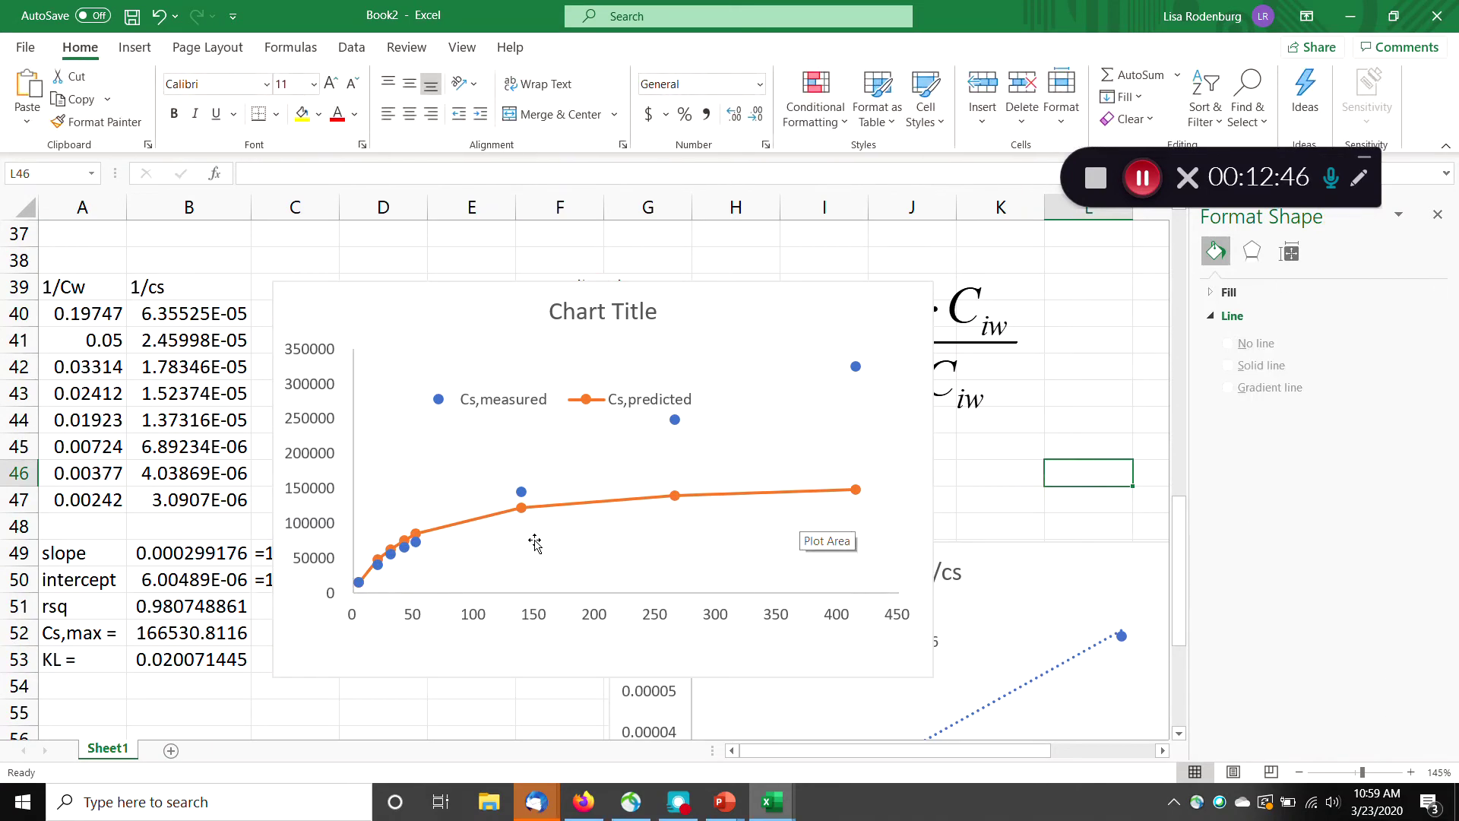
Set the Cs,predicted series' markers to None so that it is drawn as a line only.
click(840, 490)
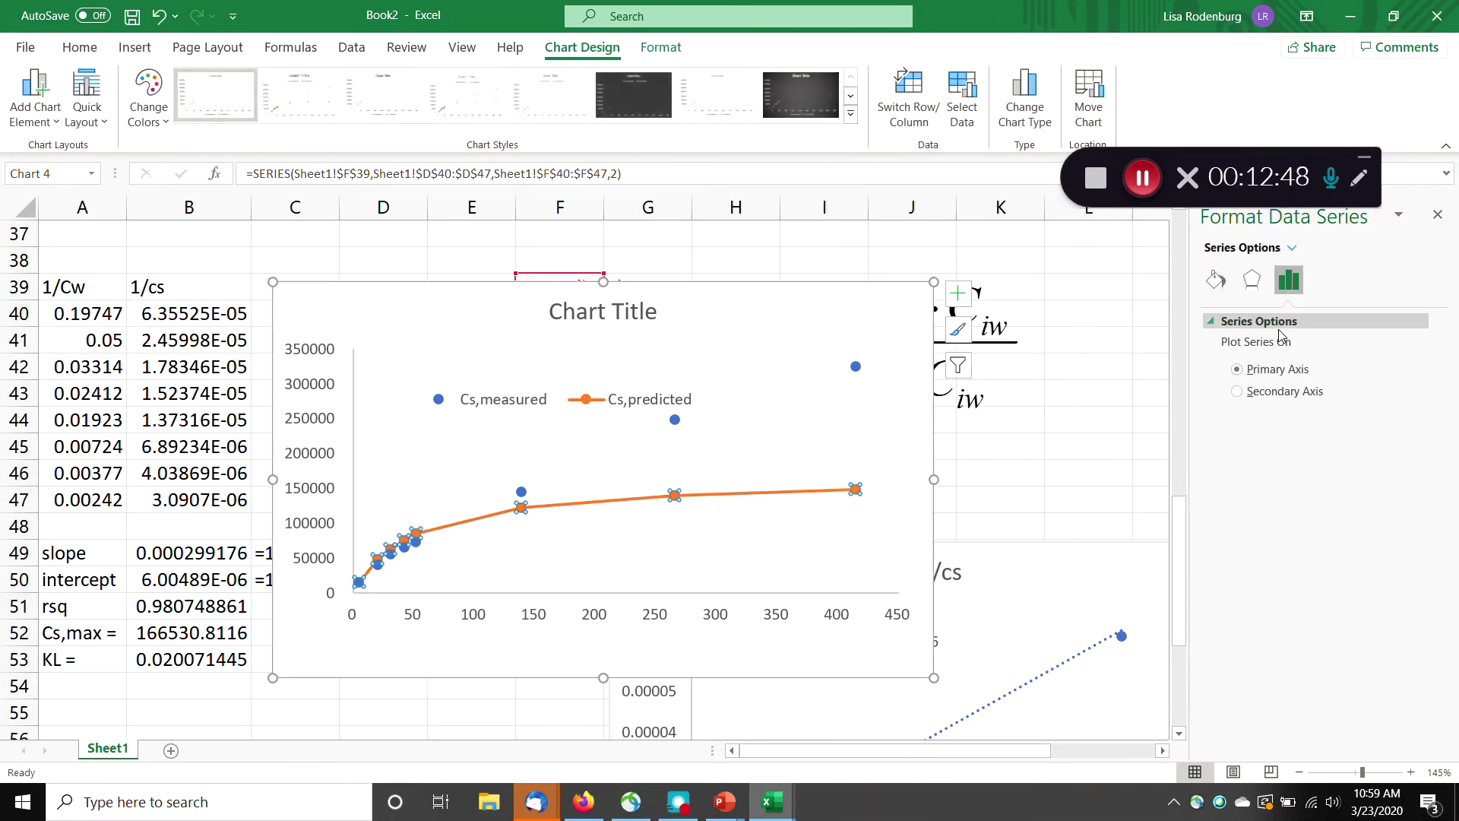
click(1215, 279)
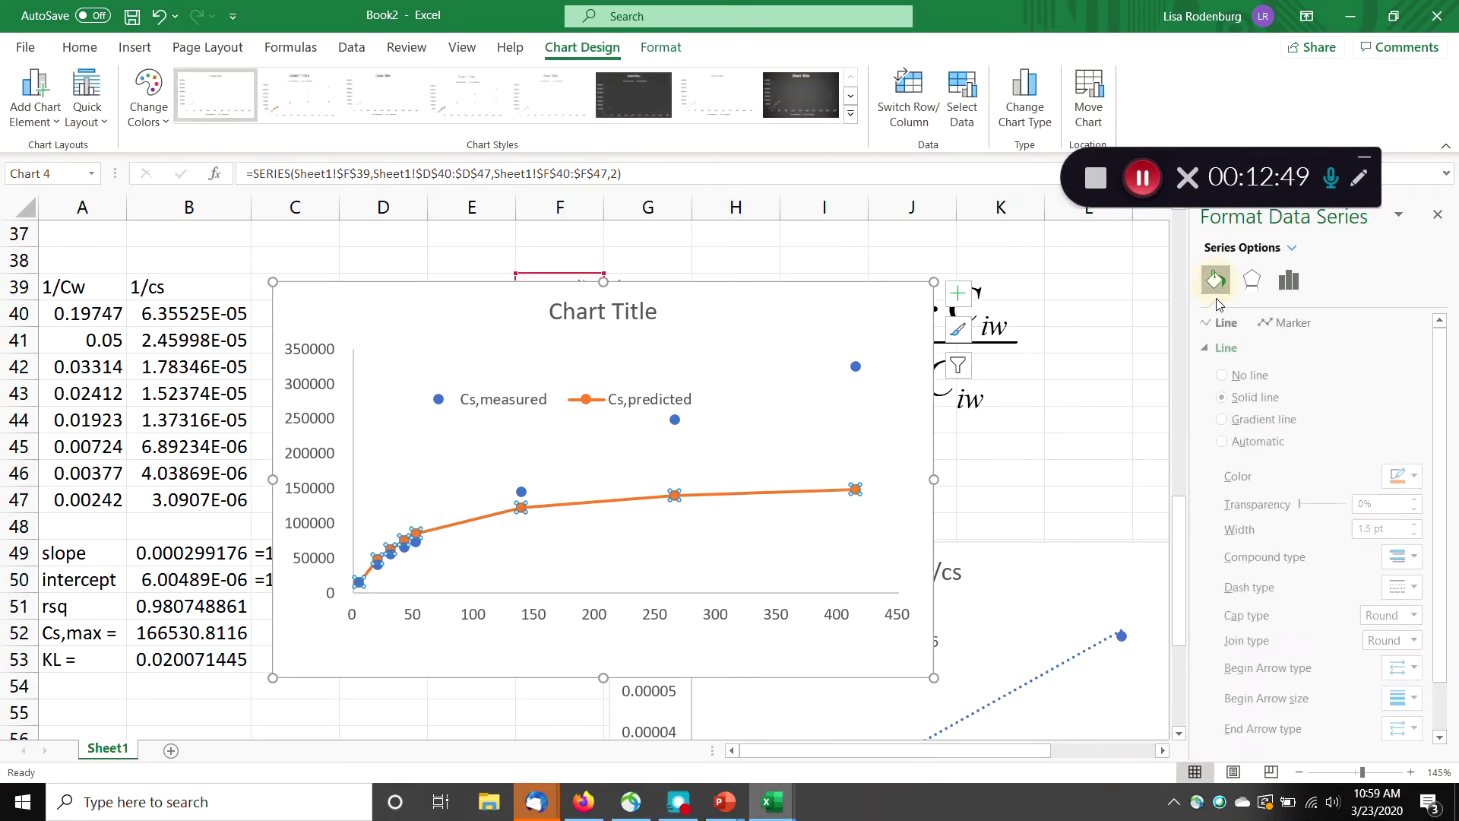
click(1295, 323)
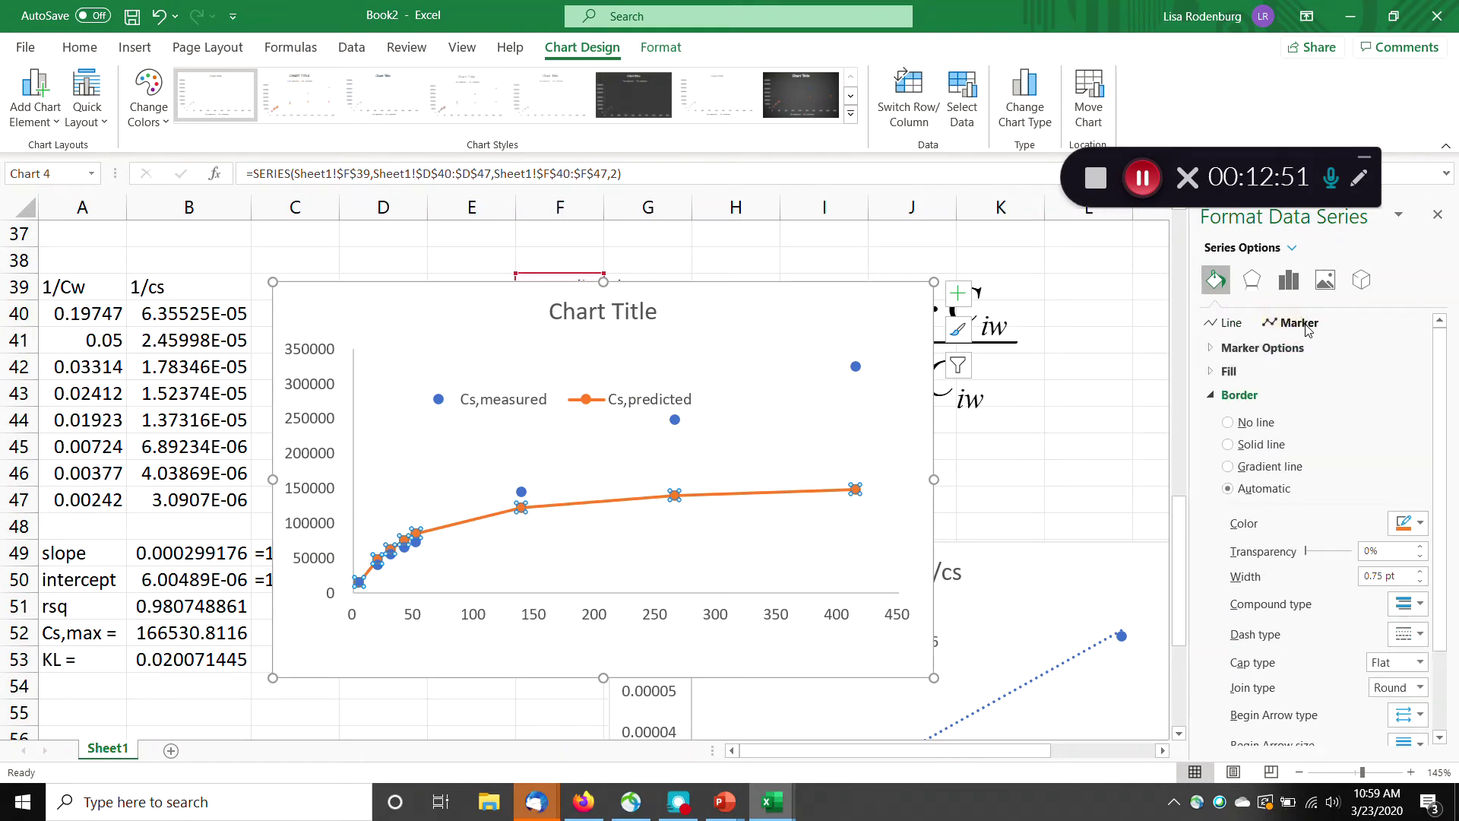
click(1255, 348)
click(1227, 395)
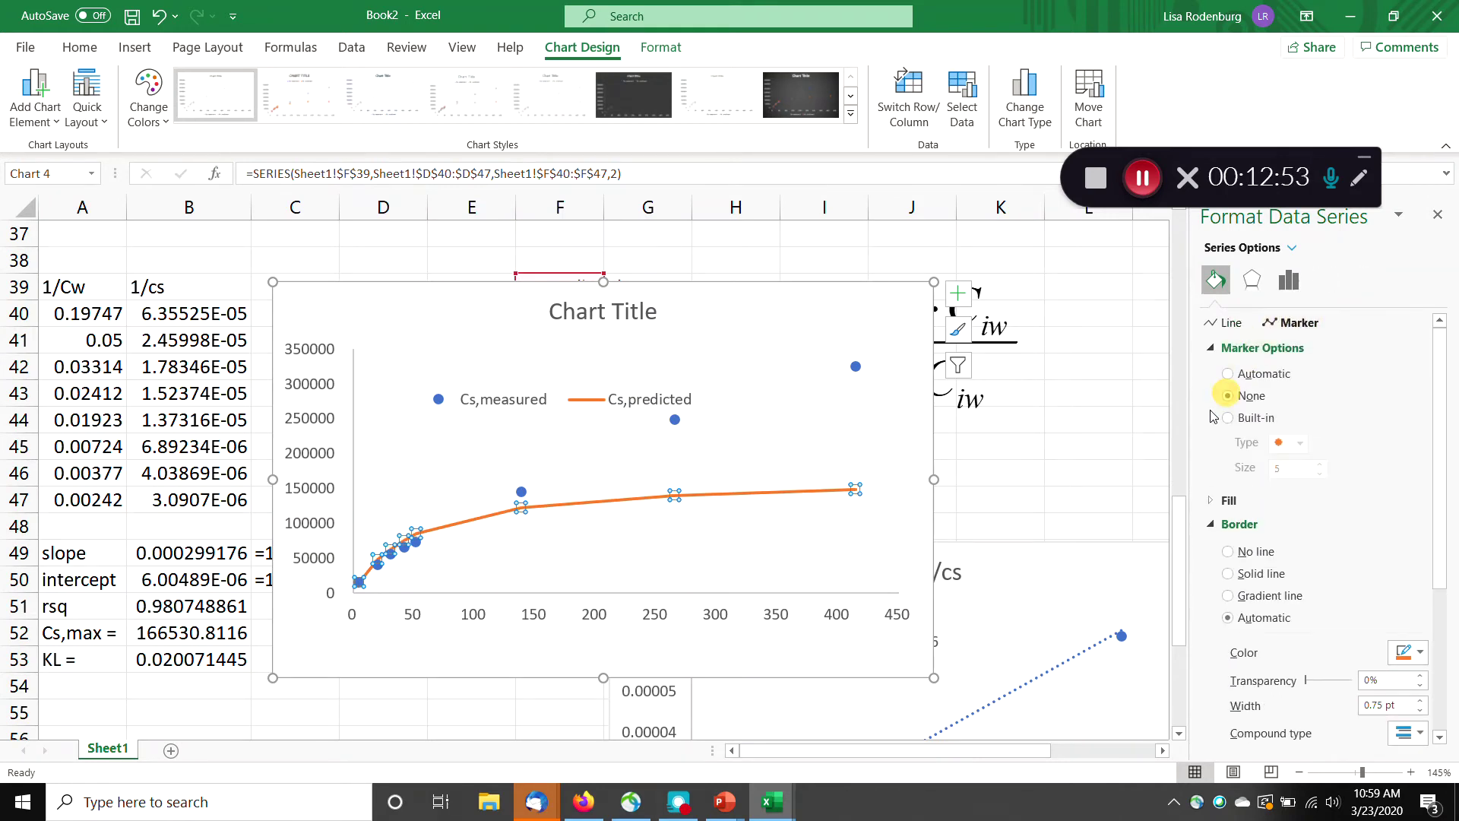
click(988, 499)
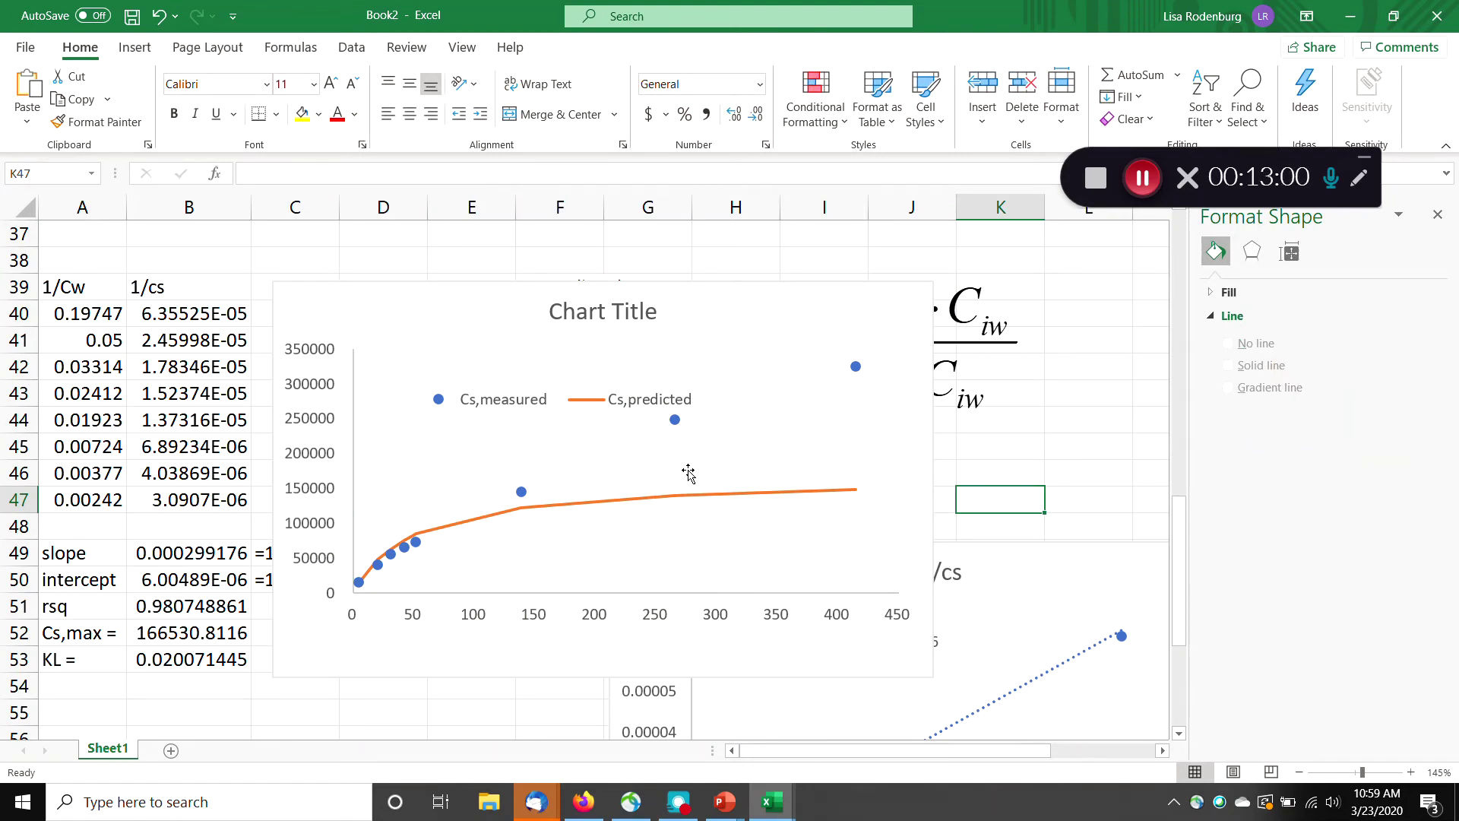
Move the Cs,measured and Cs,predicted chart beneath the Langmuir equation, clear of the data columns, and close the formatting options.
click(473, 310)
drag(473, 310, 557, 441)
scroll(606, 319, down, 1)
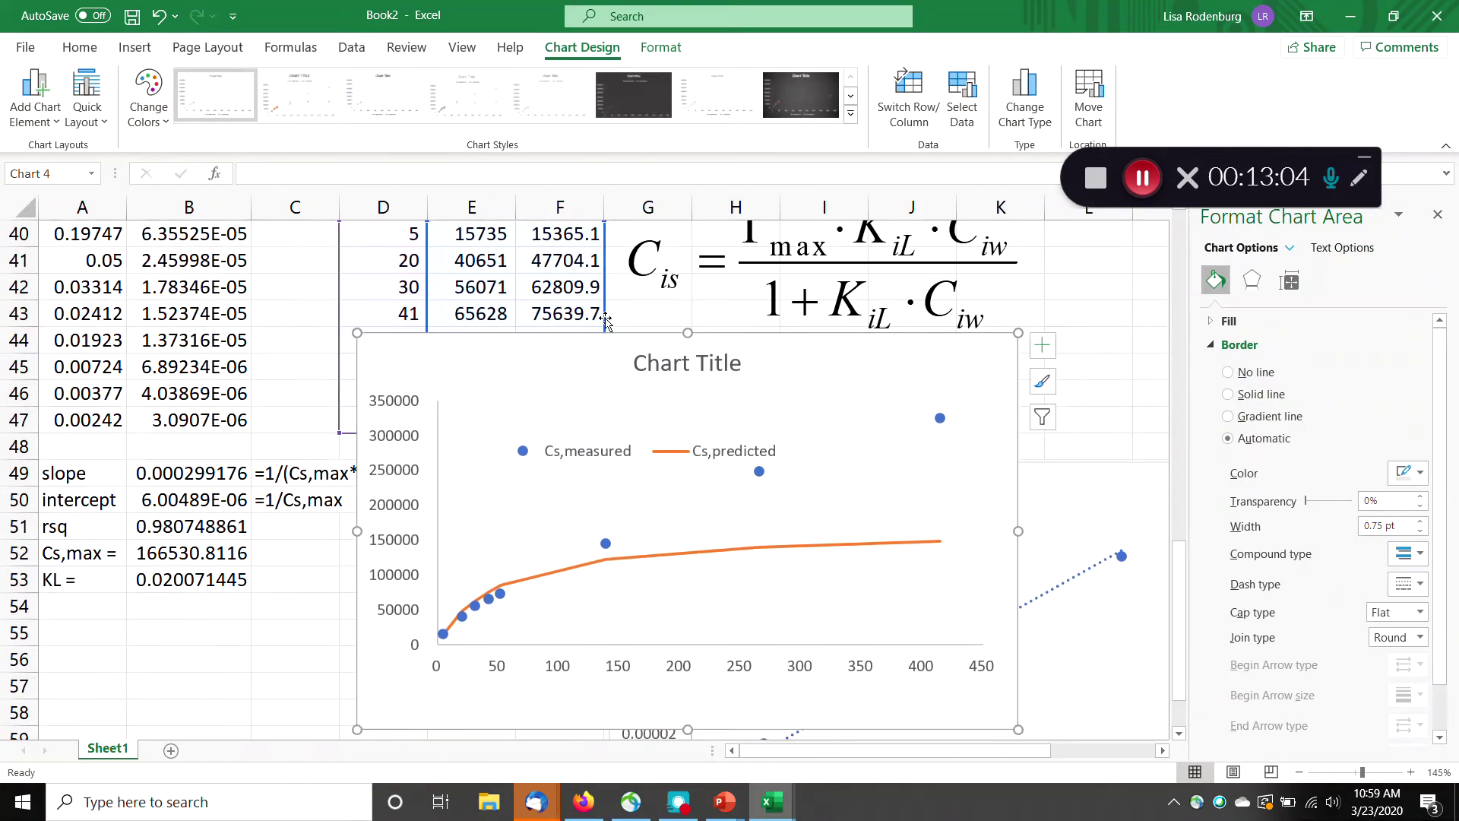
scroll(606, 319, up, 1)
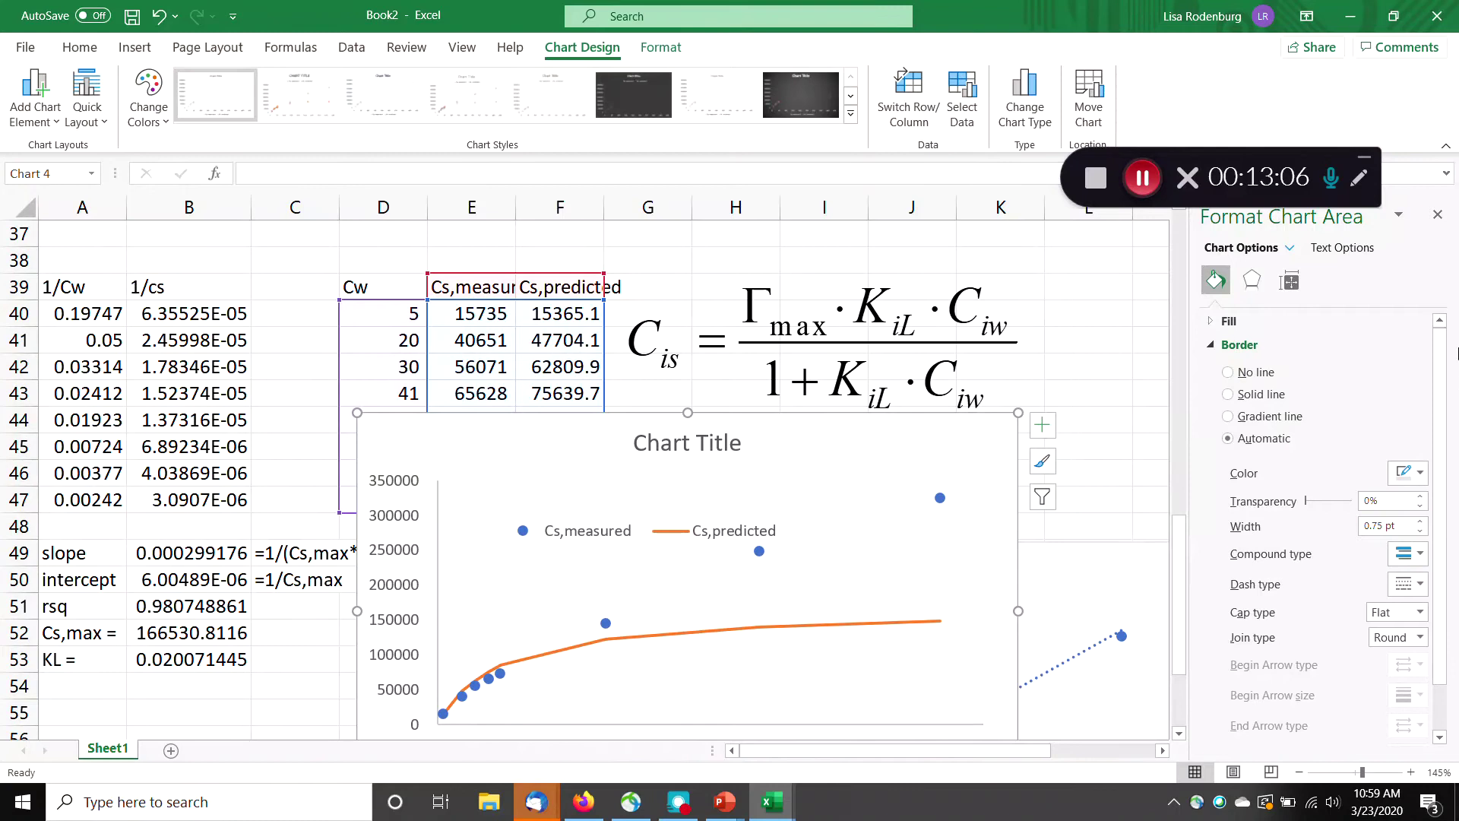
click(1438, 218)
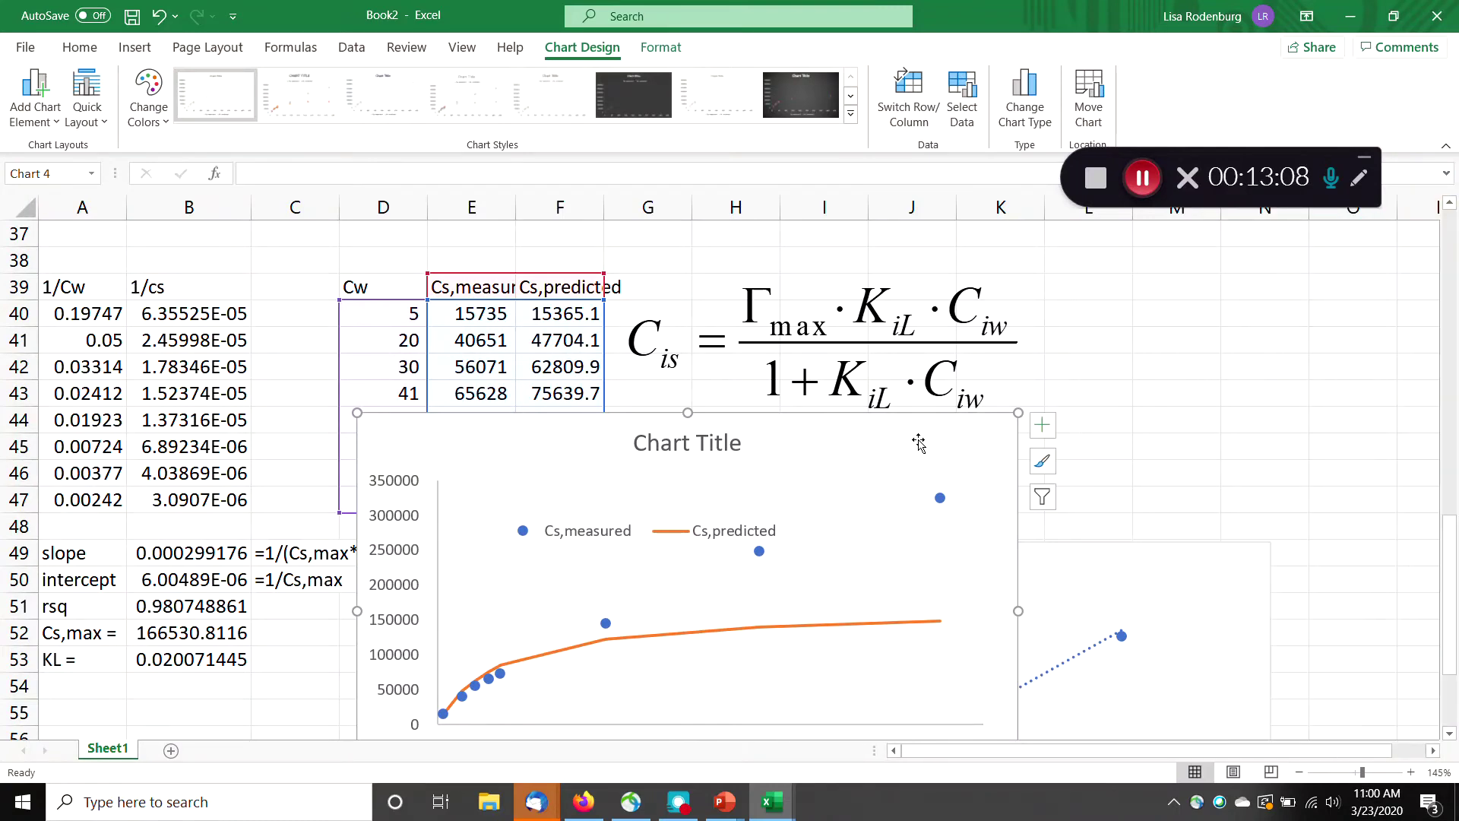
drag(496, 430, 750, 444)
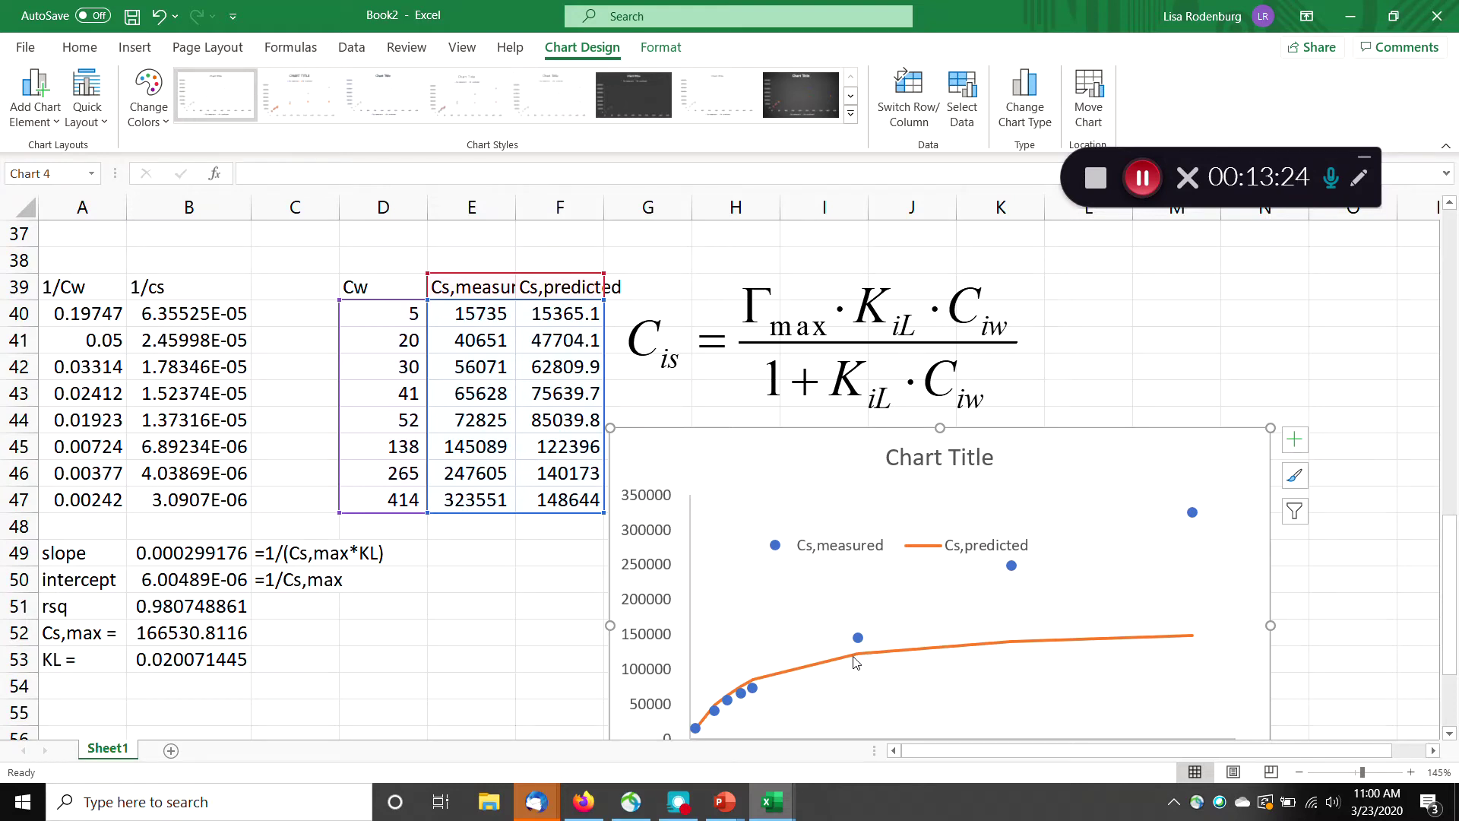
Move the log Cs chart and the Cs versus Cw chart well away from the Freundlich data to free the space beside it.
scroll(795, 534, up, 5)
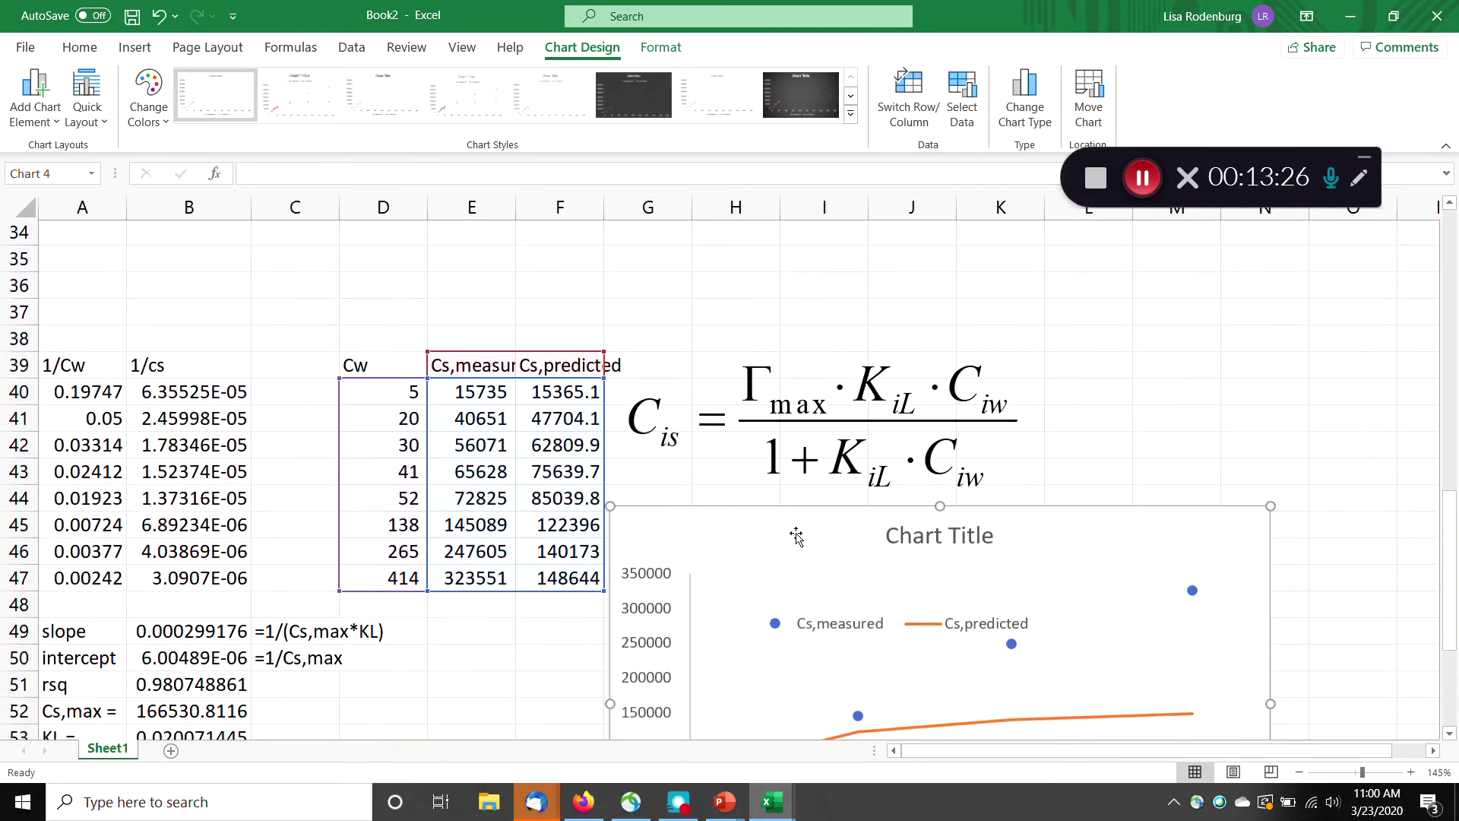
scroll(795, 535, up, 3)
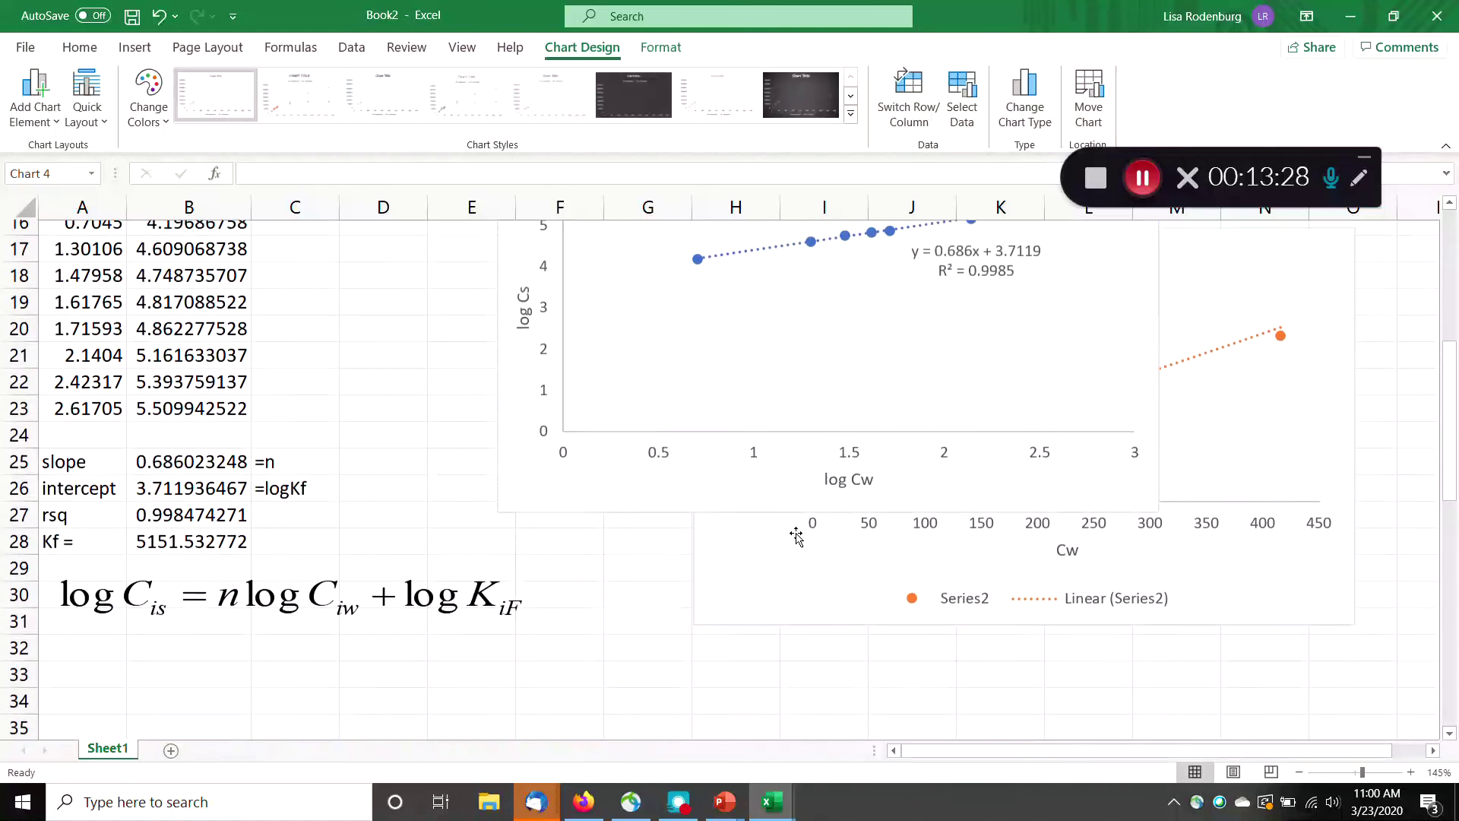
click(528, 253)
drag(528, 253, 1150, 500)
drag(759, 353, 1337, 407)
click(251, 477)
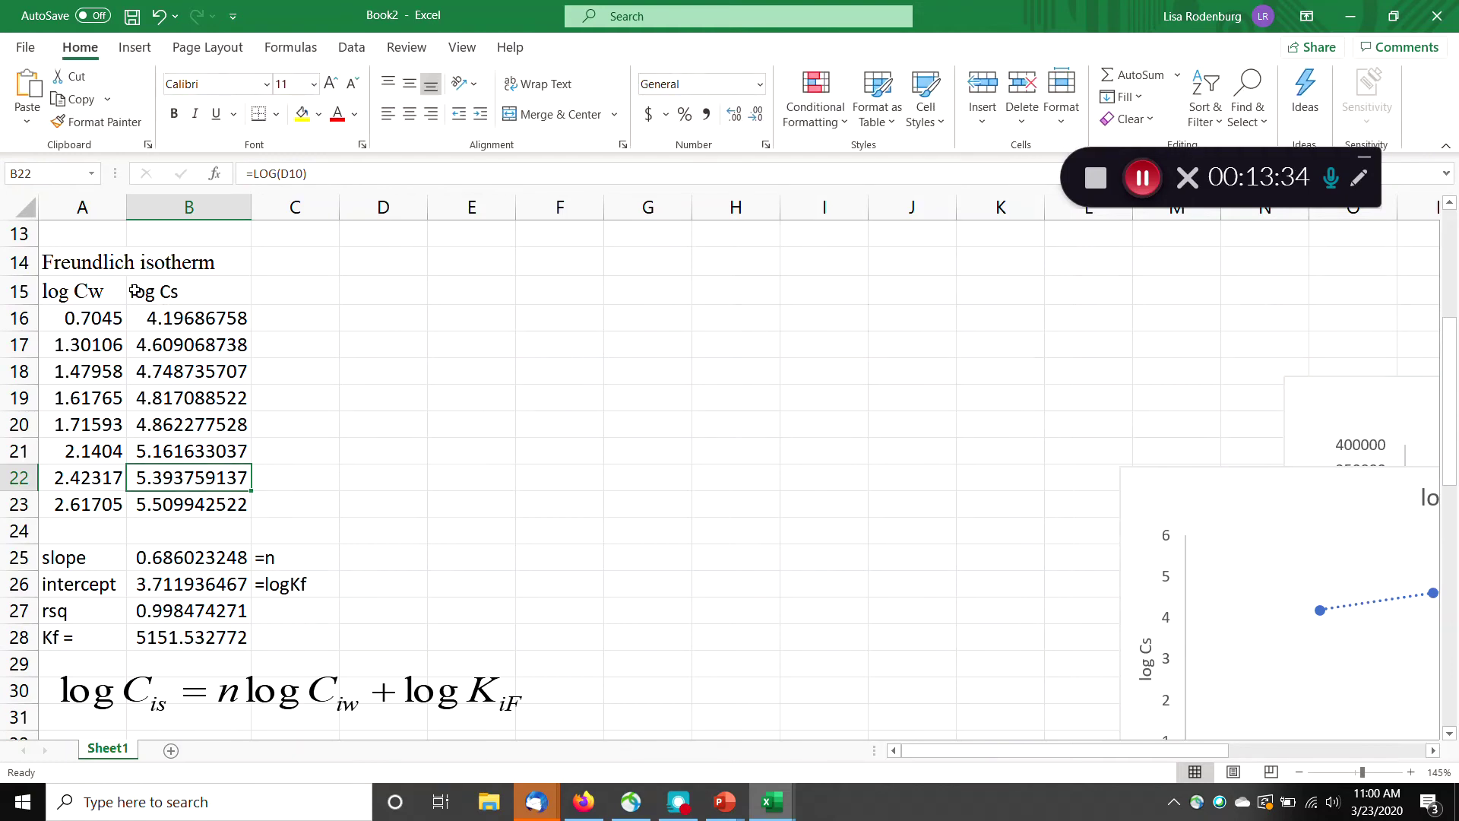
Copy the Cw and Cs,measured columns with their headers from the Langmuir section to D15 in the Freundlich section.
click(82, 287)
scroll(180, 319, up, 4)
click(142, 268)
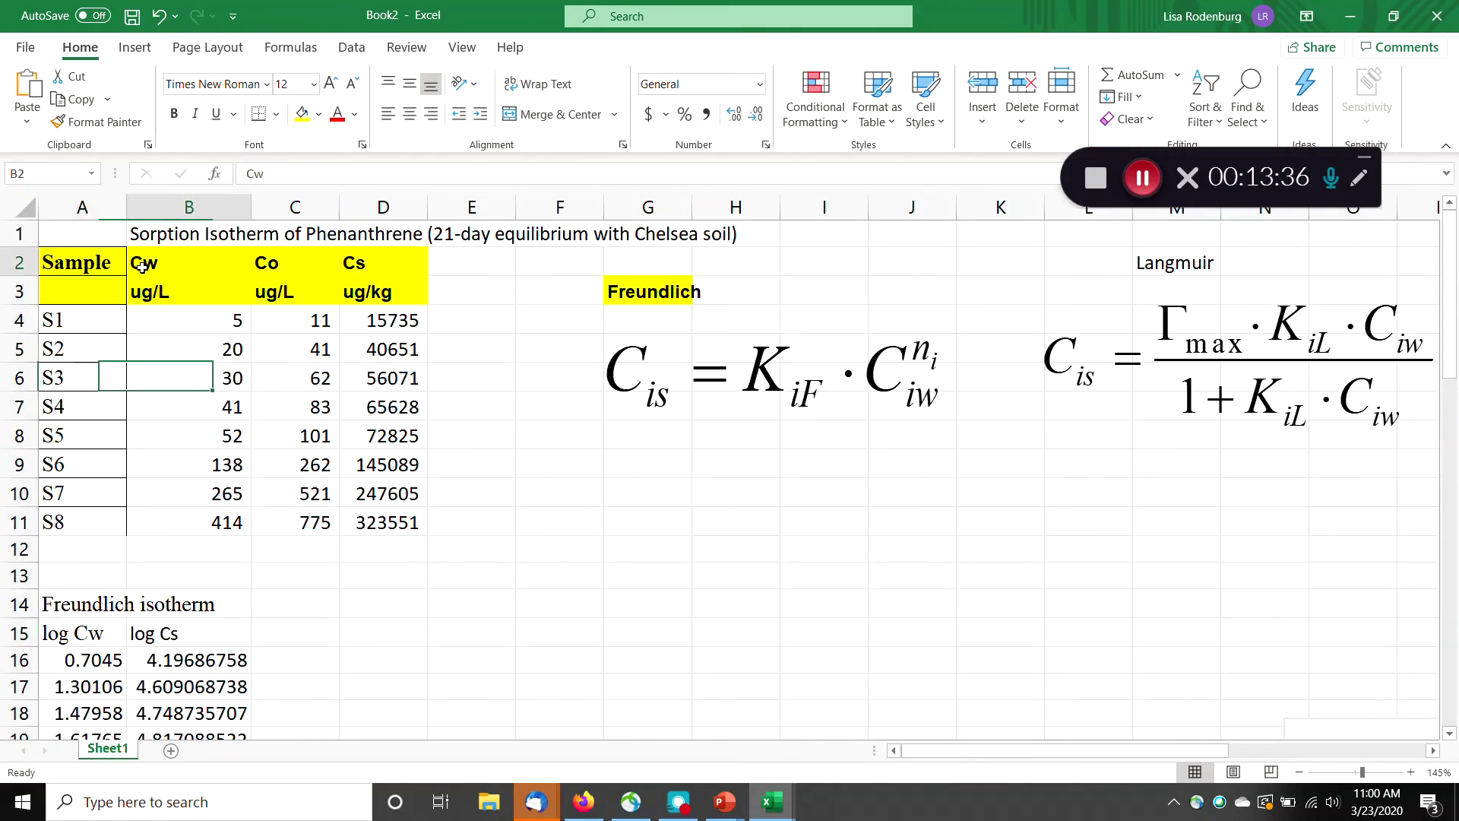
scroll(524, 532, down, 10)
drag(421, 449, 486, 659)
key(ctrl+c)
scroll(503, 553, up, 6)
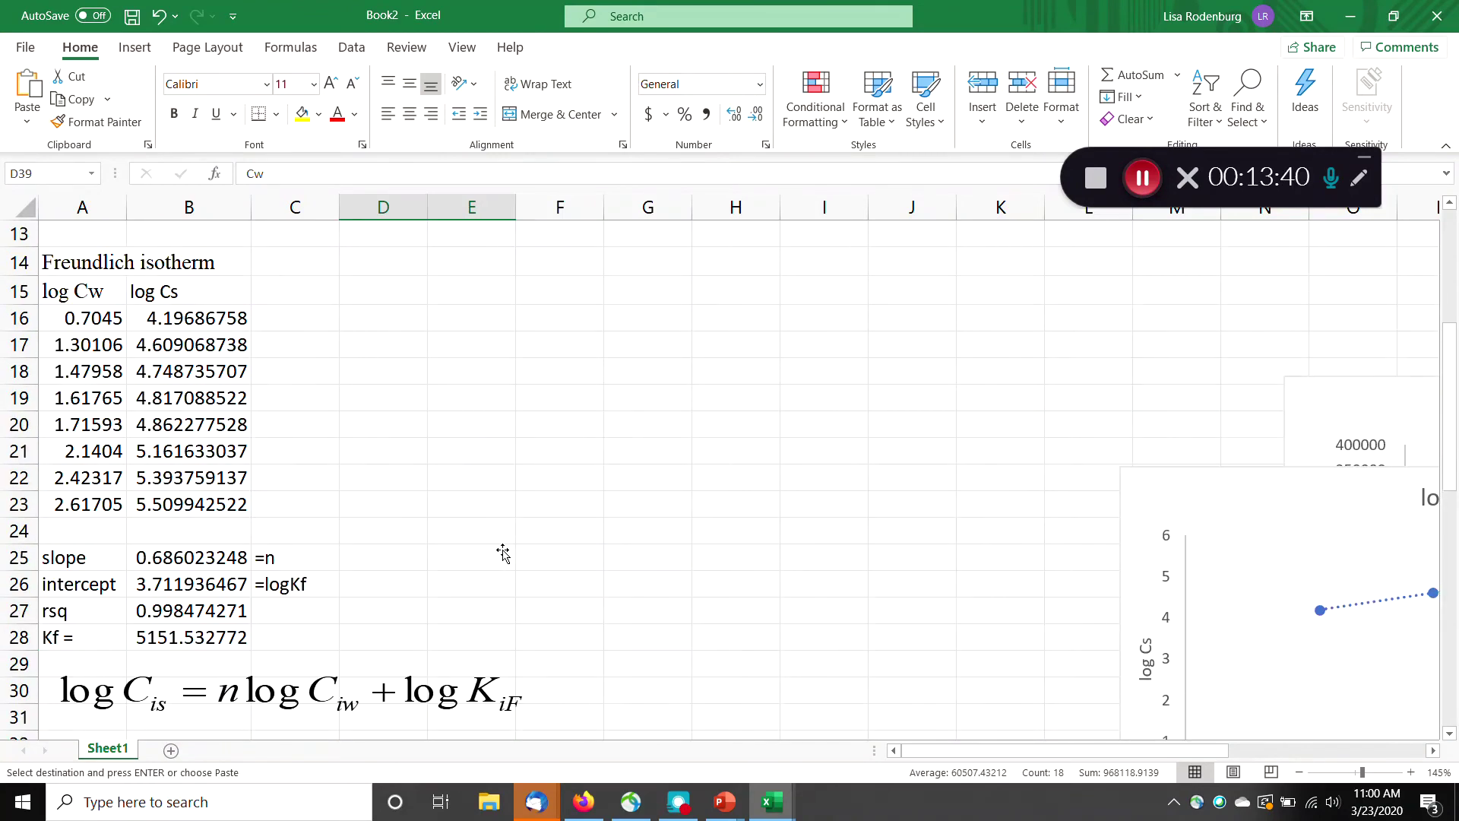
click(389, 291)
key(ctrl+v)
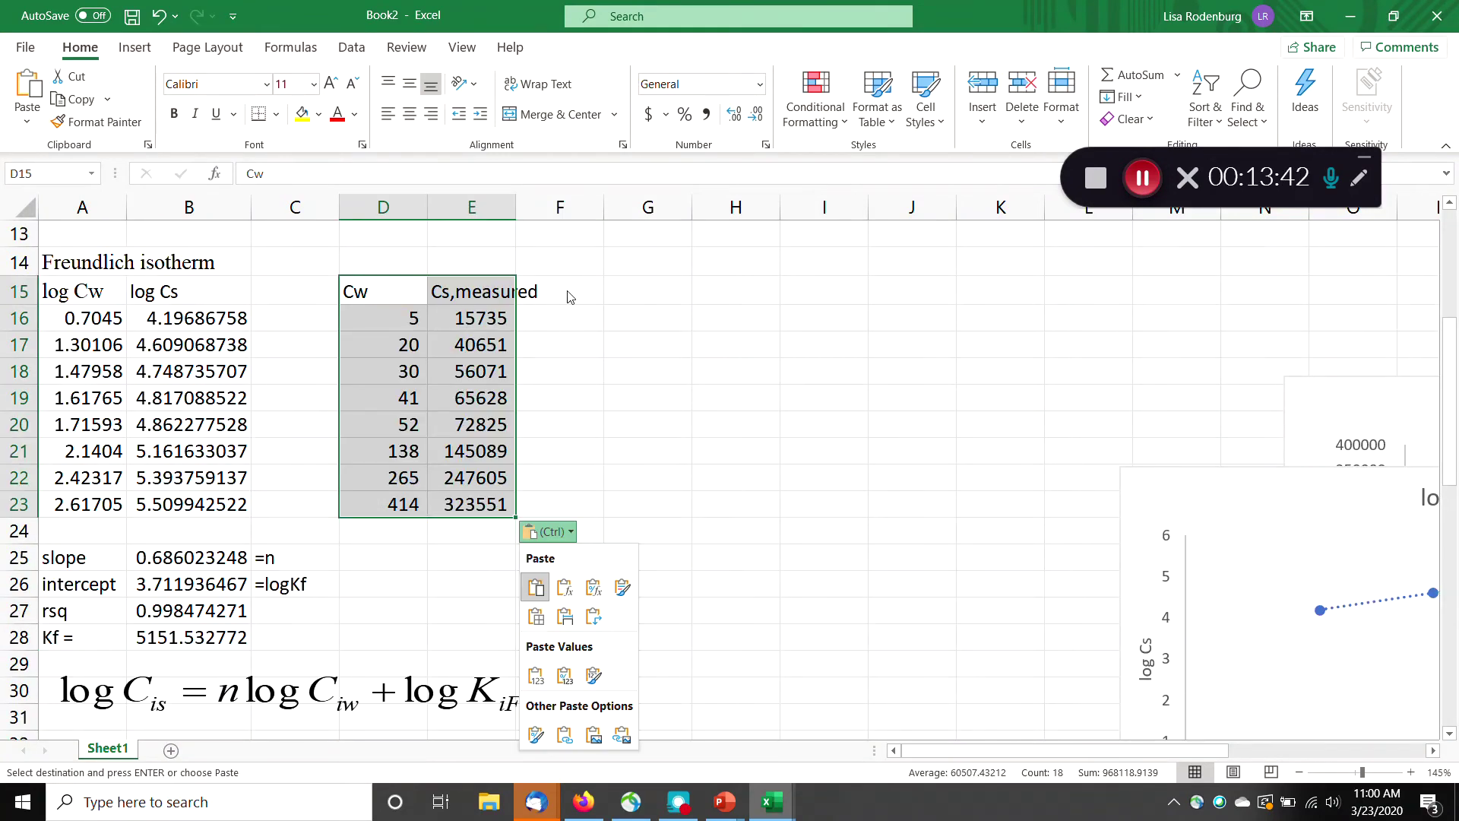
Enter the header Cs,predicted in F15, beside the copied Cs,measured column.
click(561, 291)
text(Cs)
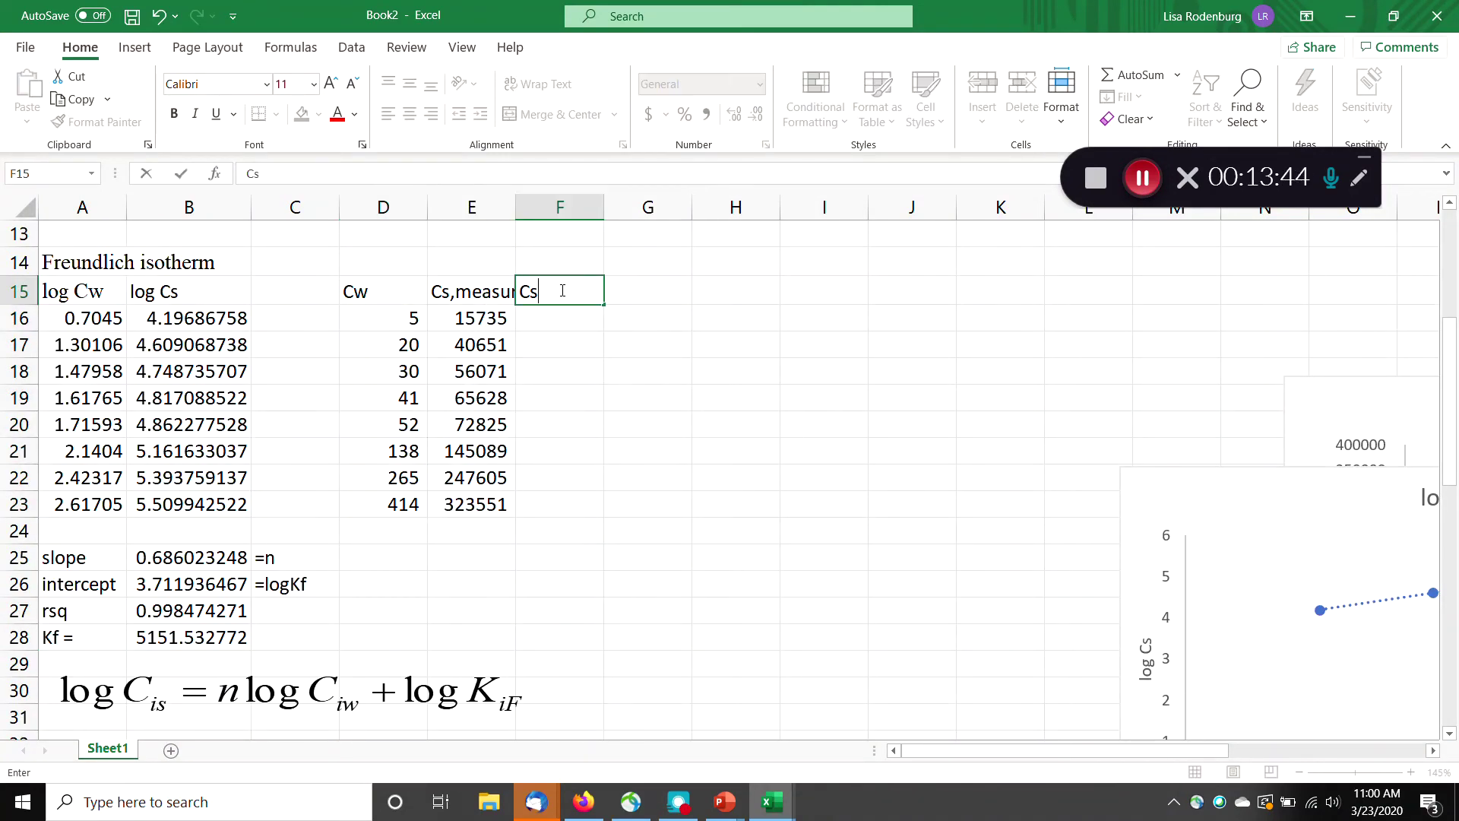
text(,pedi)
key(BackSpace)
key(BackSpace)
text(dicted)
key(Return)
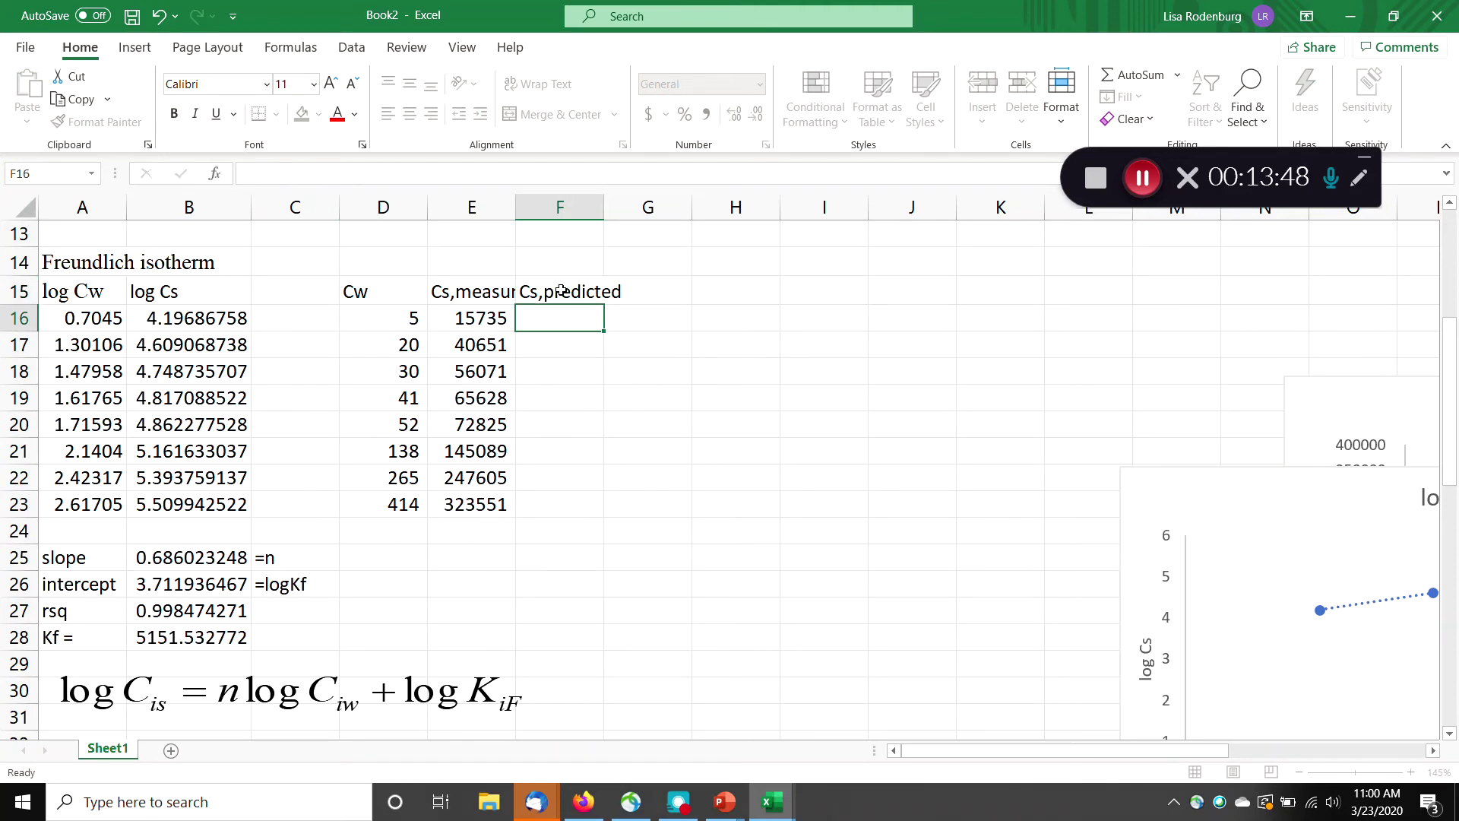
Move the Freundlich equation object down beside the Cw, Cs,measured and Cs,predicted columns.
scroll(561, 291, up, 3)
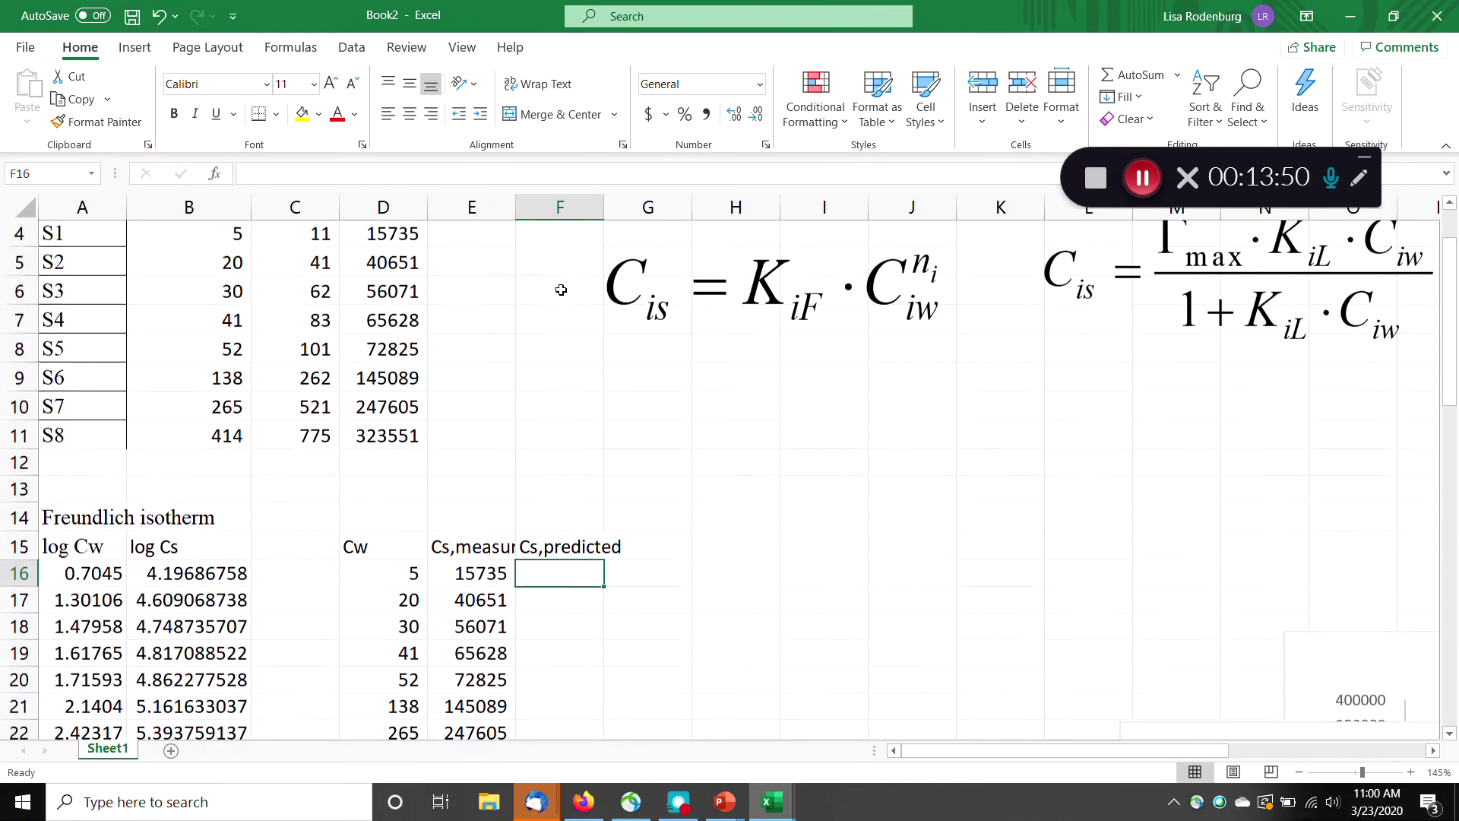
click(676, 337)
drag(675, 336, 773, 724)
scroll(782, 586, down, 2)
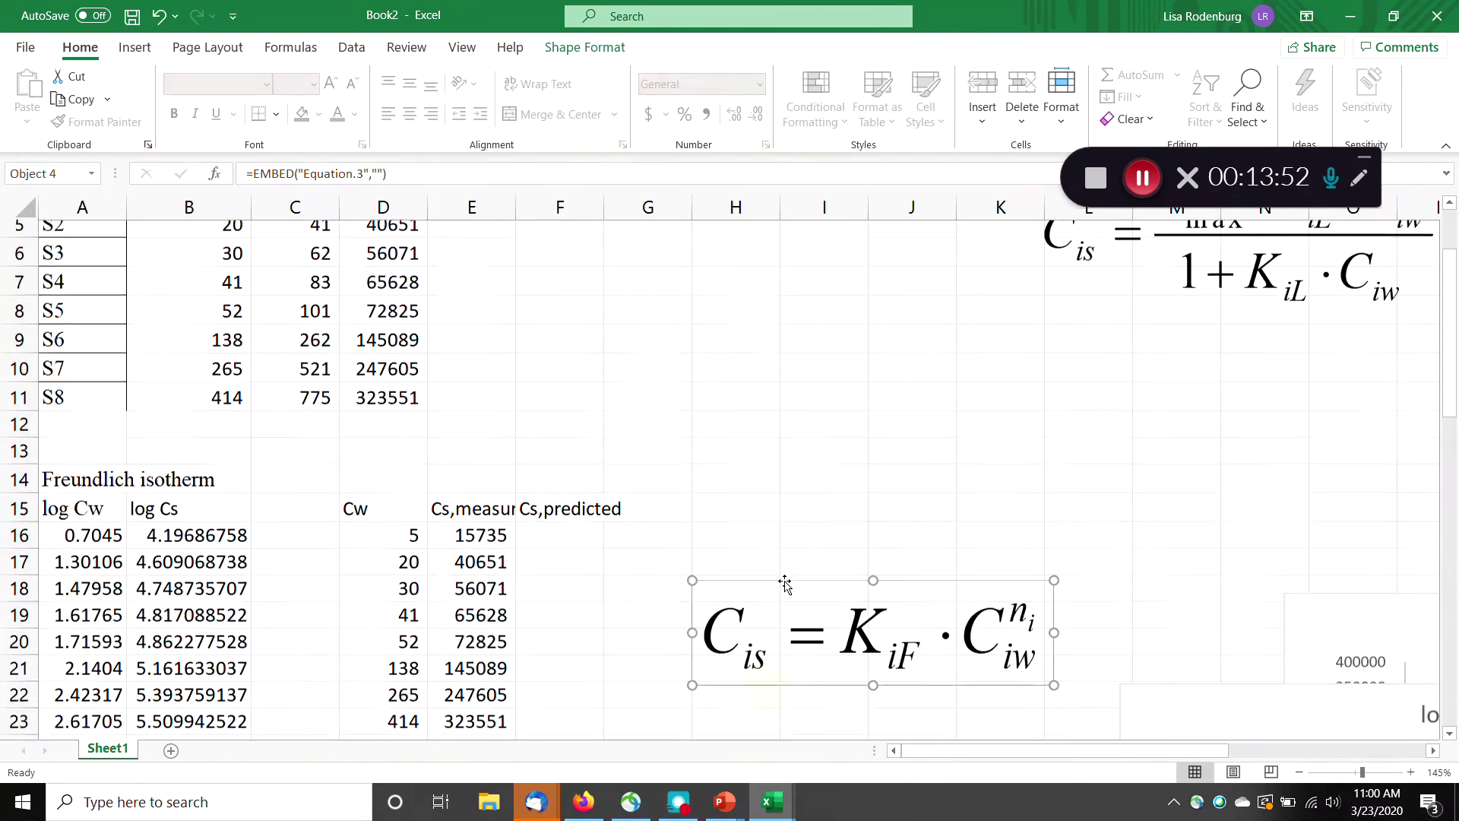
Calculate the first Freundlich-predicted Cs in F16 with the formula =B28*D16^B25.
click(579, 406)
text(=)
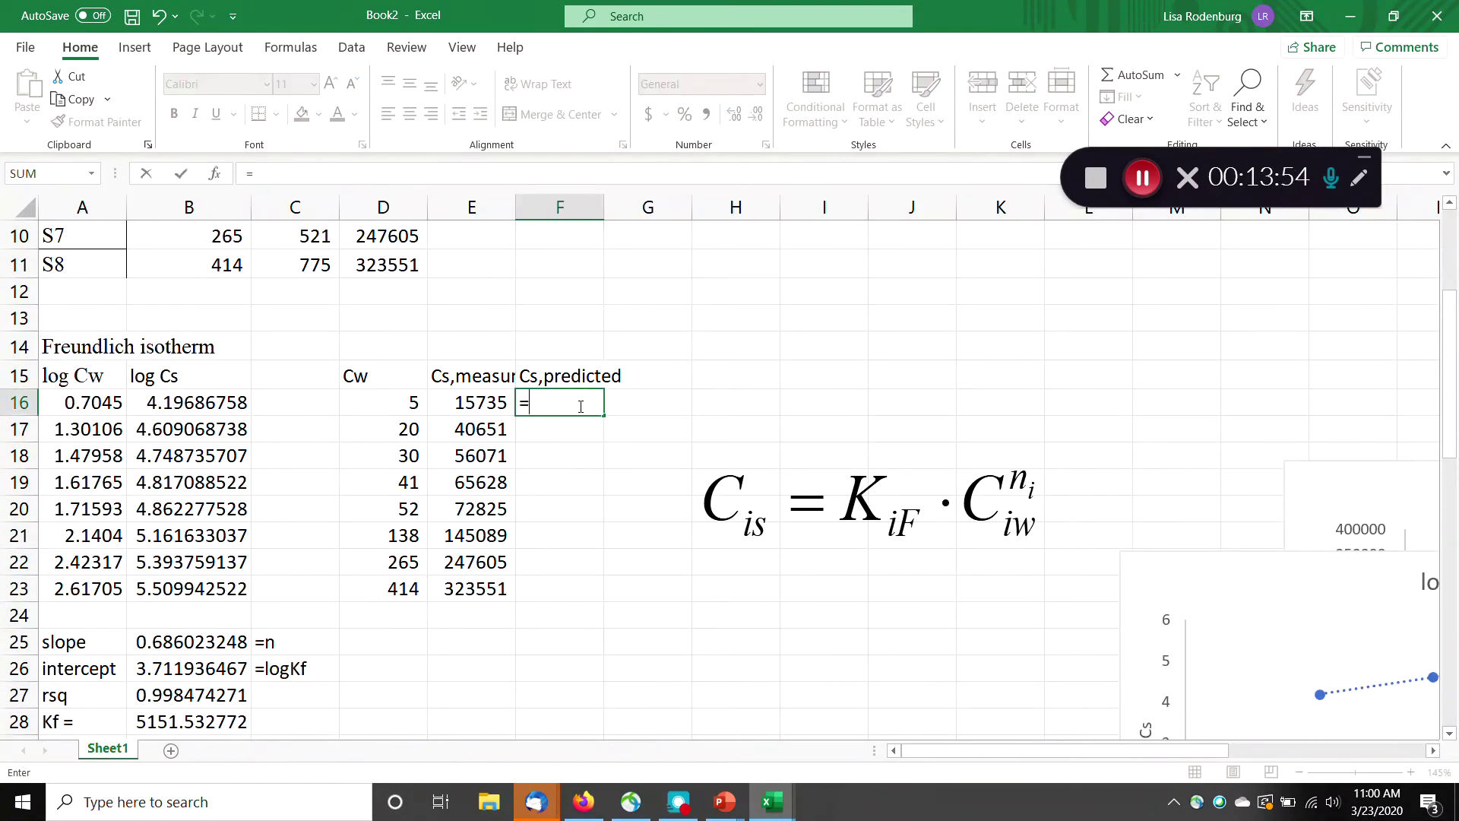
click(220, 718)
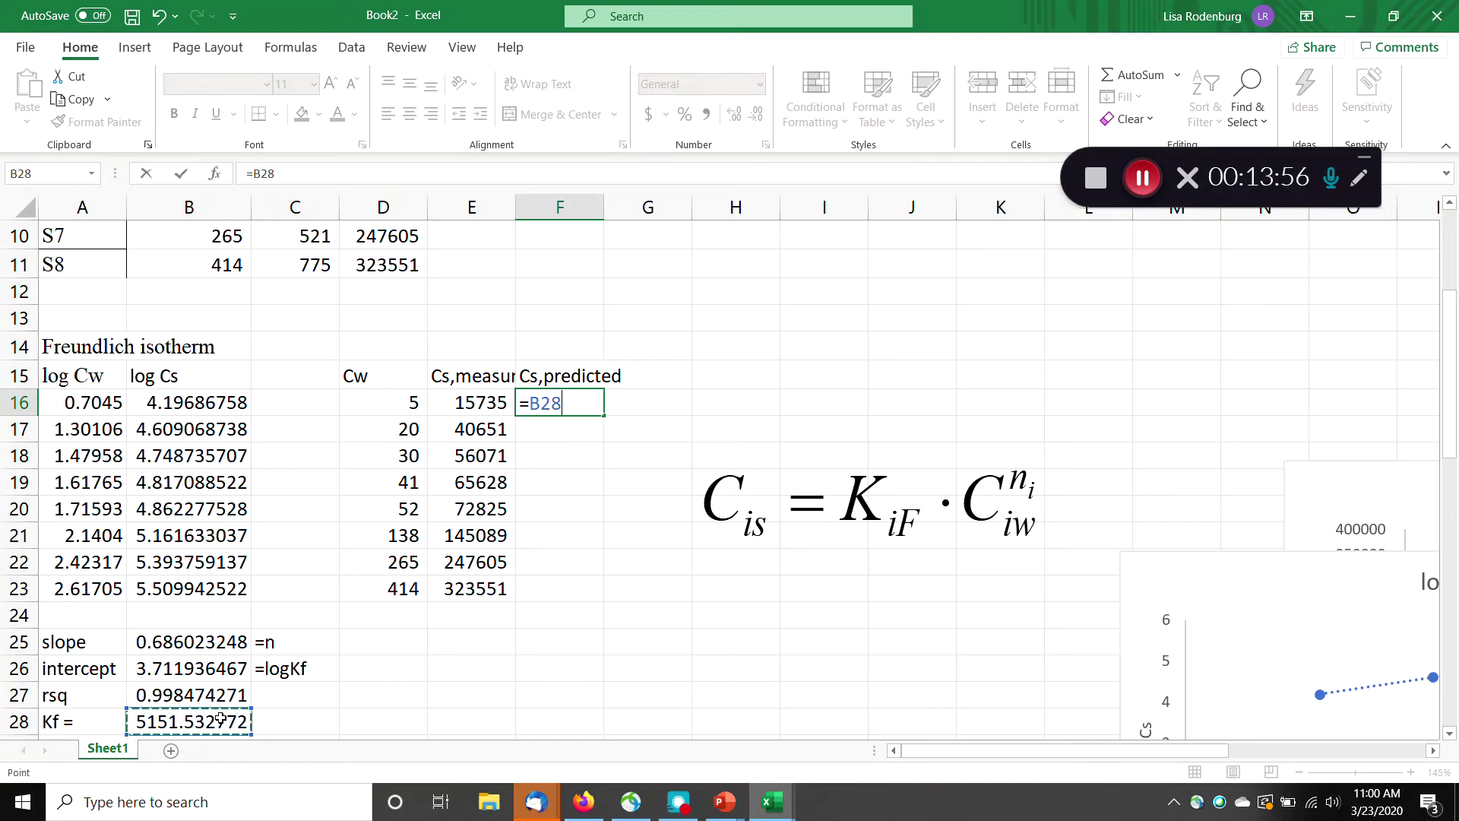
text(*)
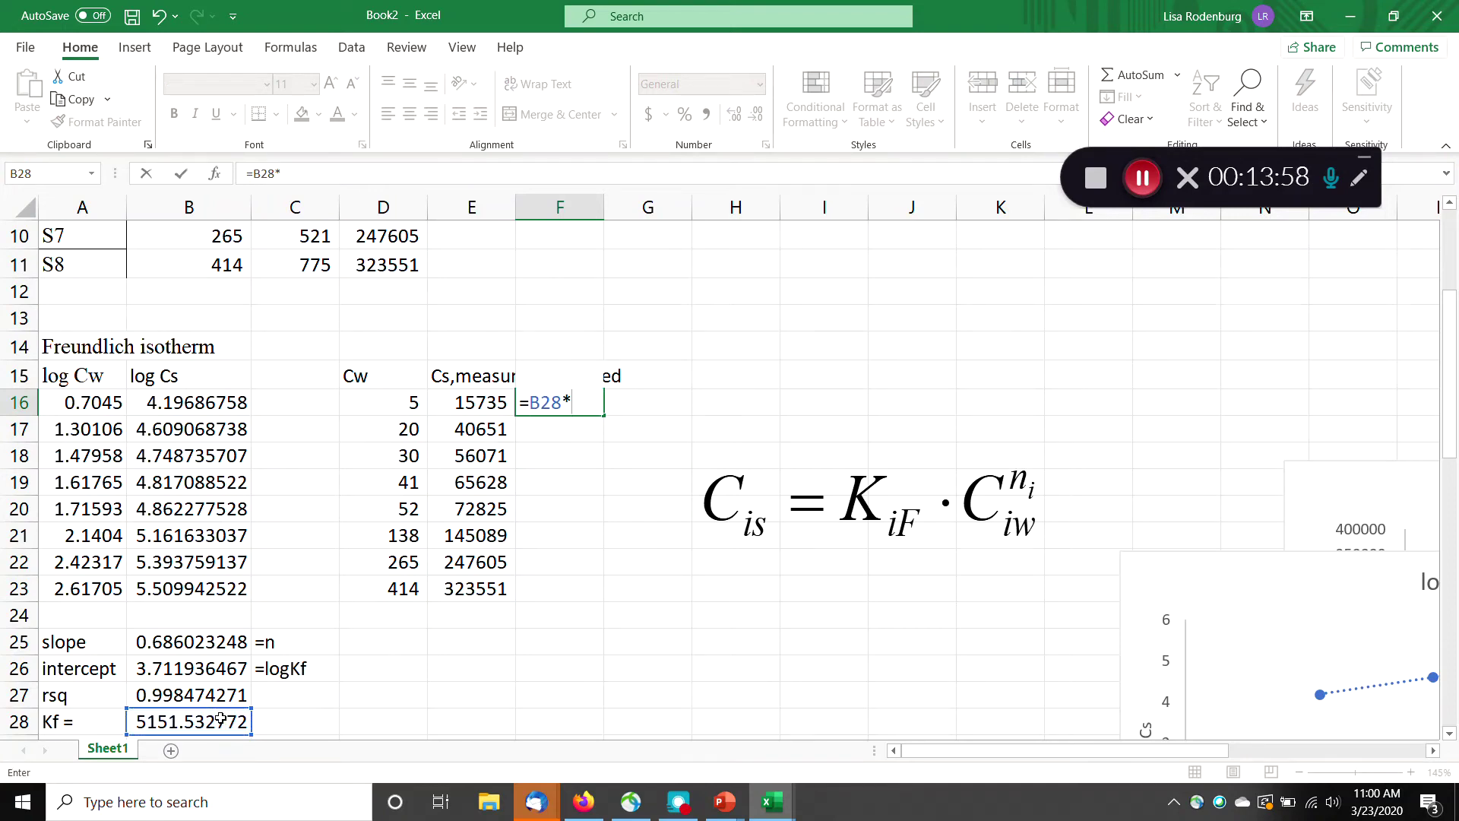
click(395, 409)
text(^)
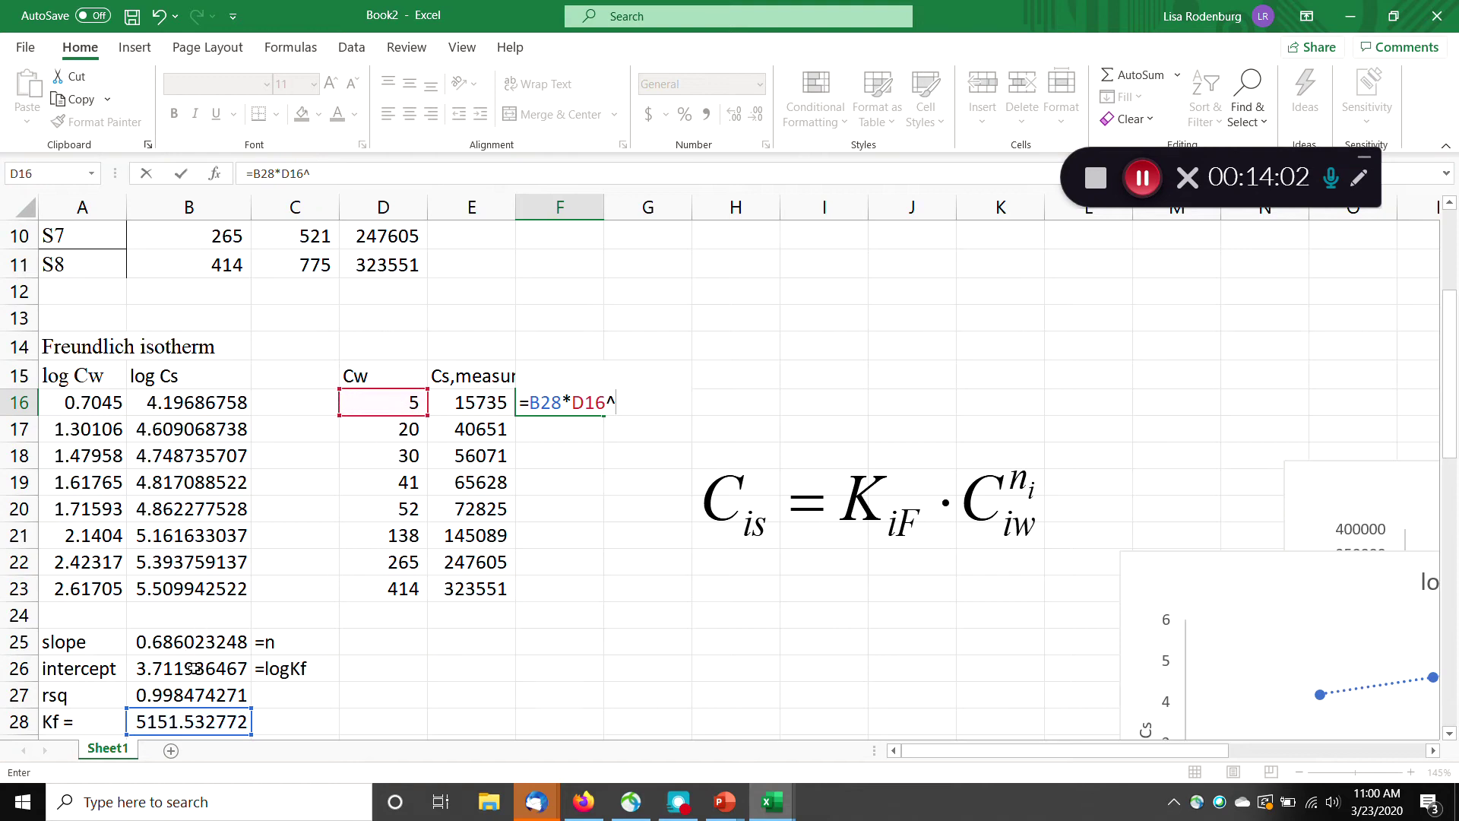
click(218, 644)
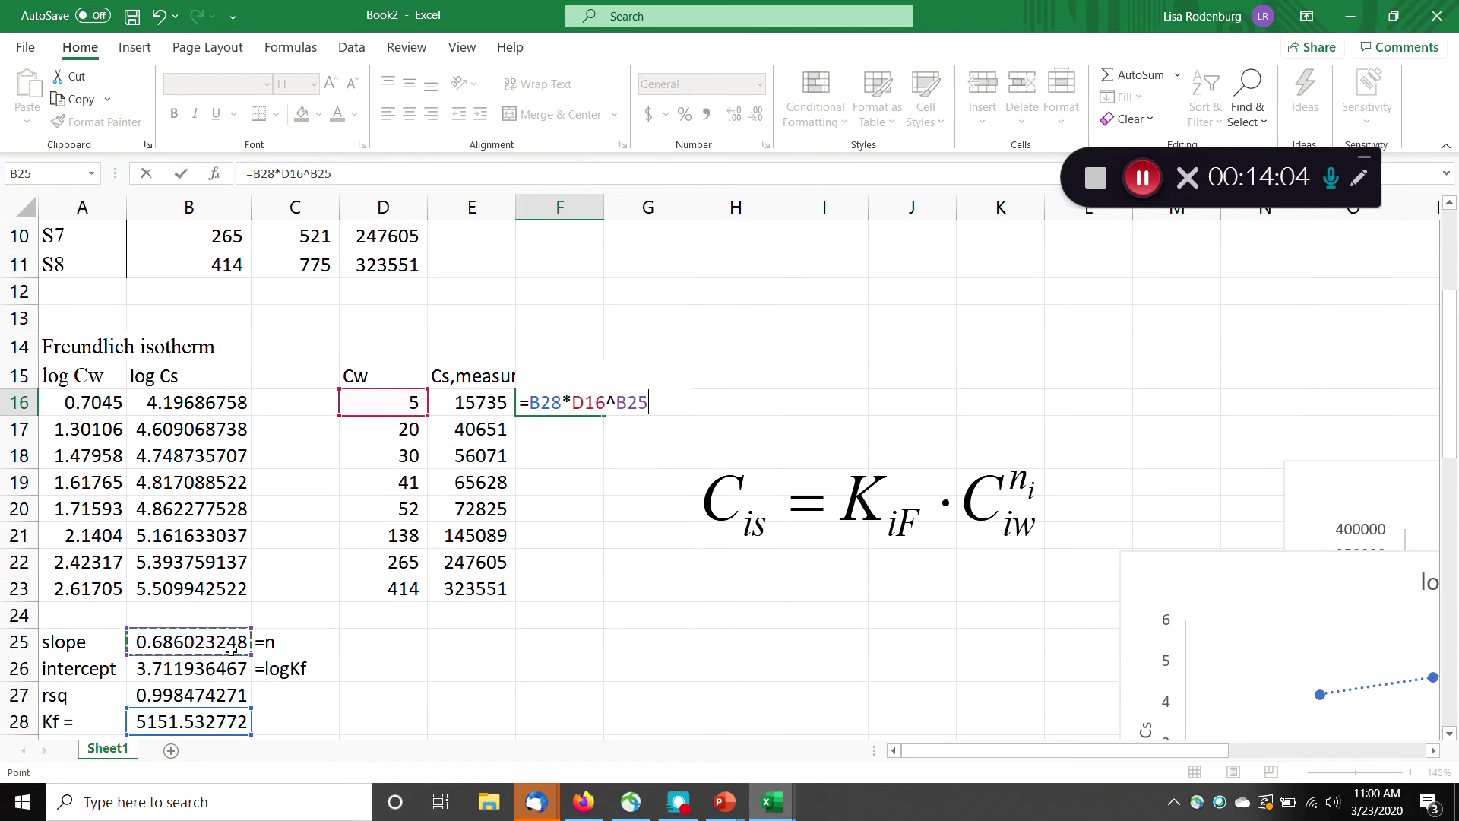
key(Return)
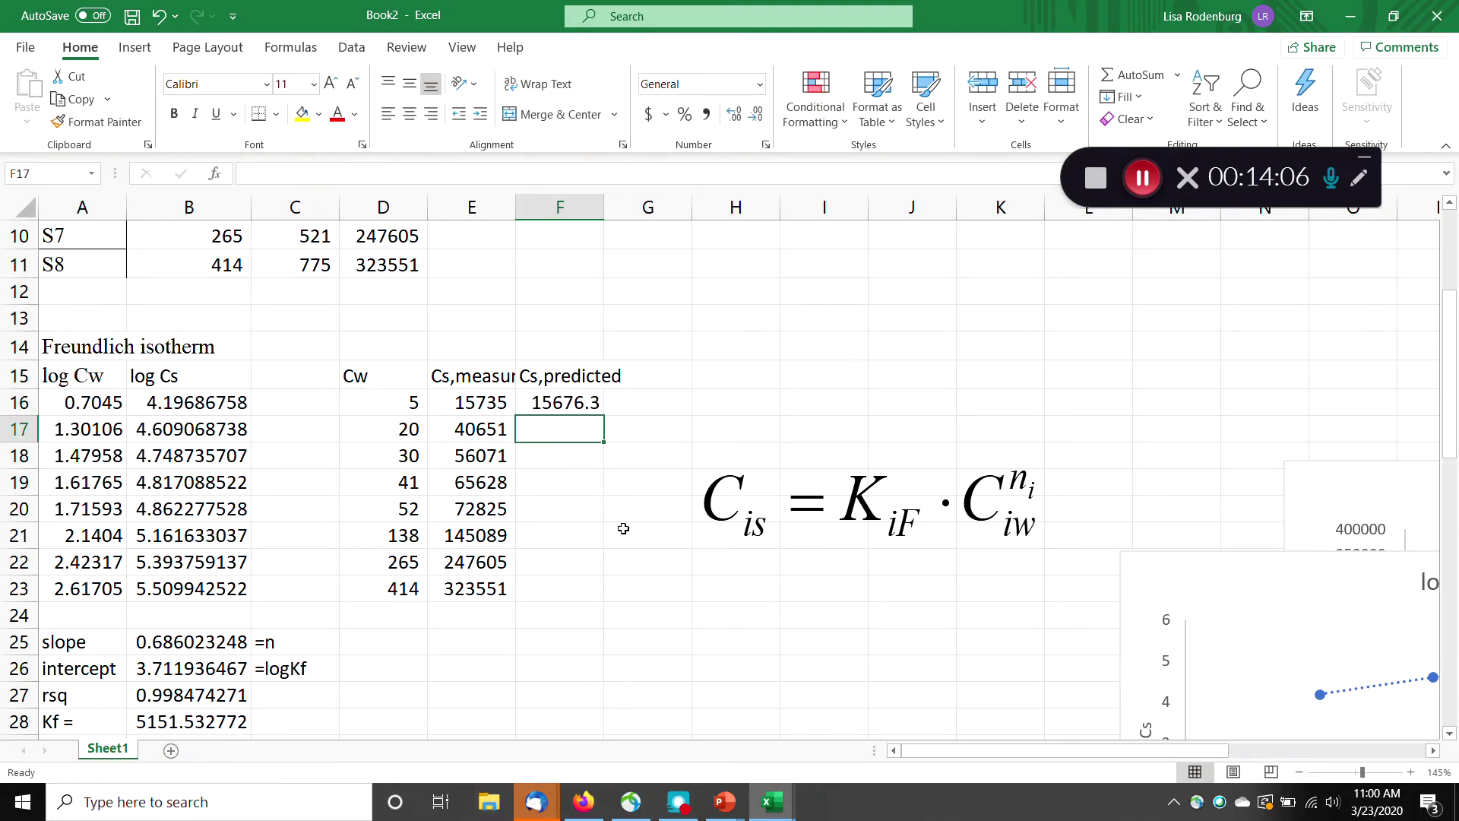
Make the Kf and slope references absolute in F16, giving =$B$28*D16^$B$25, and fill the formula down to F23.
click(570, 403)
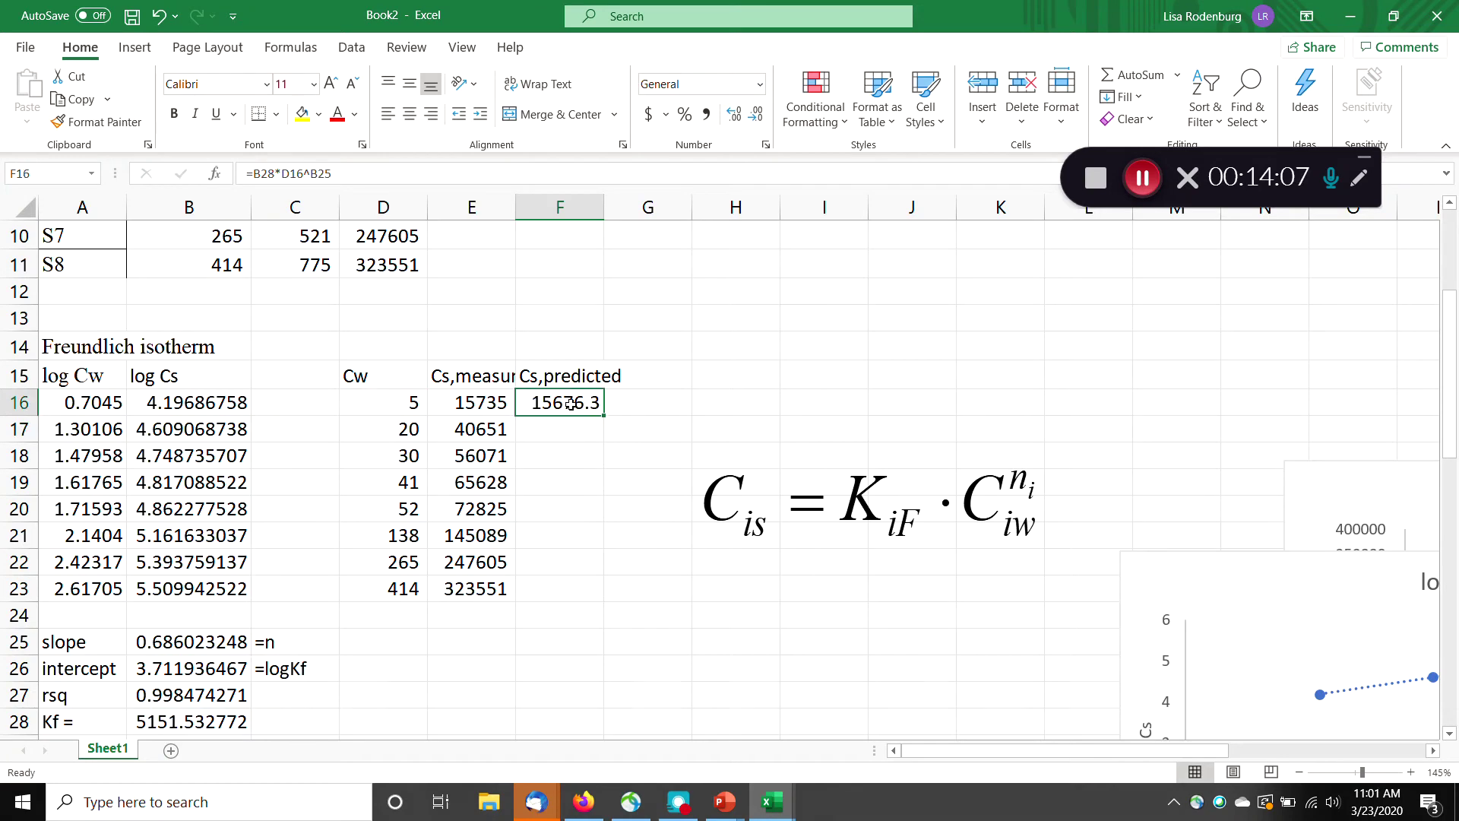
click(285, 174)
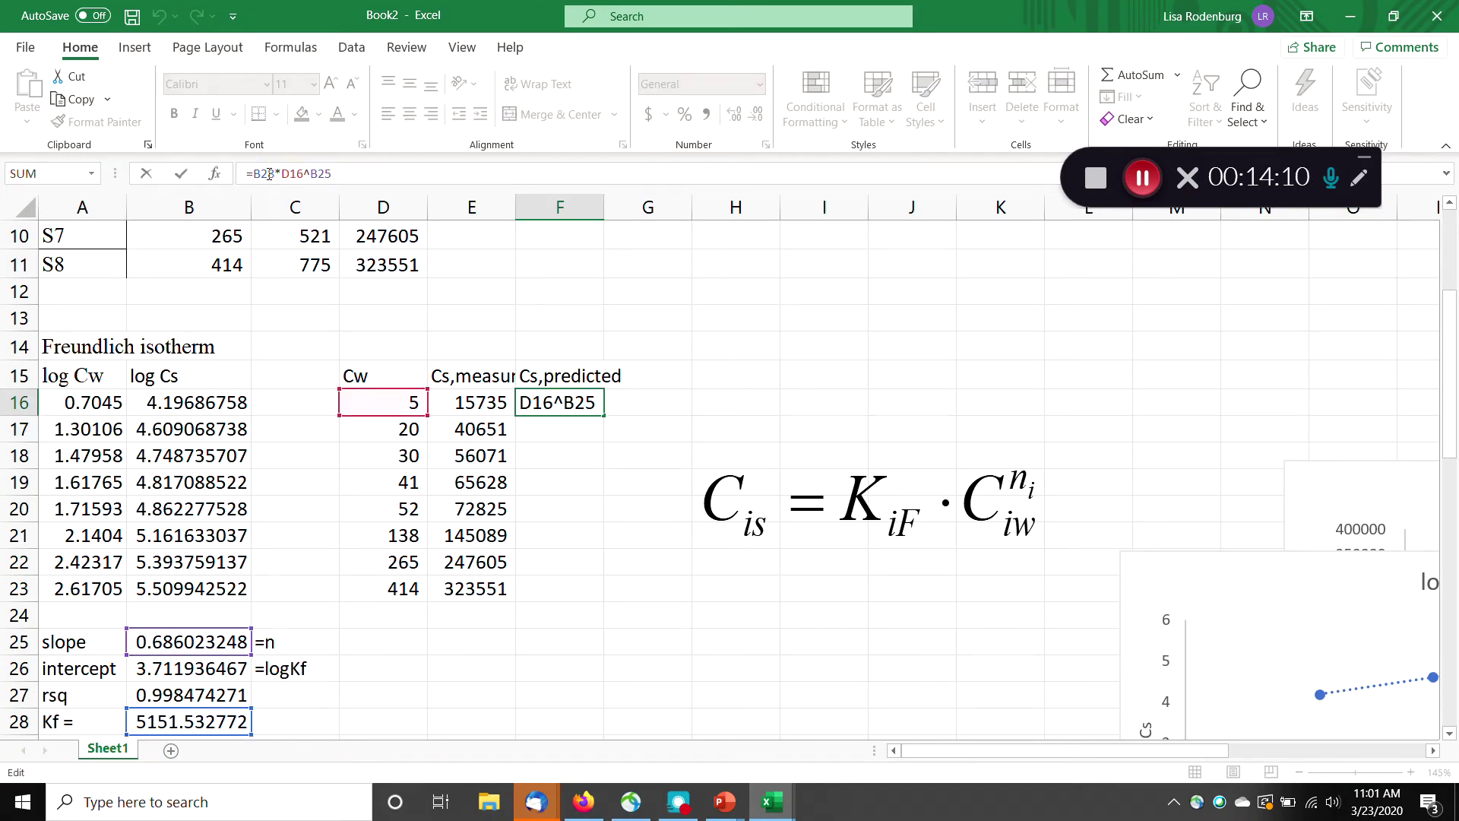
key(F4)
key(End)
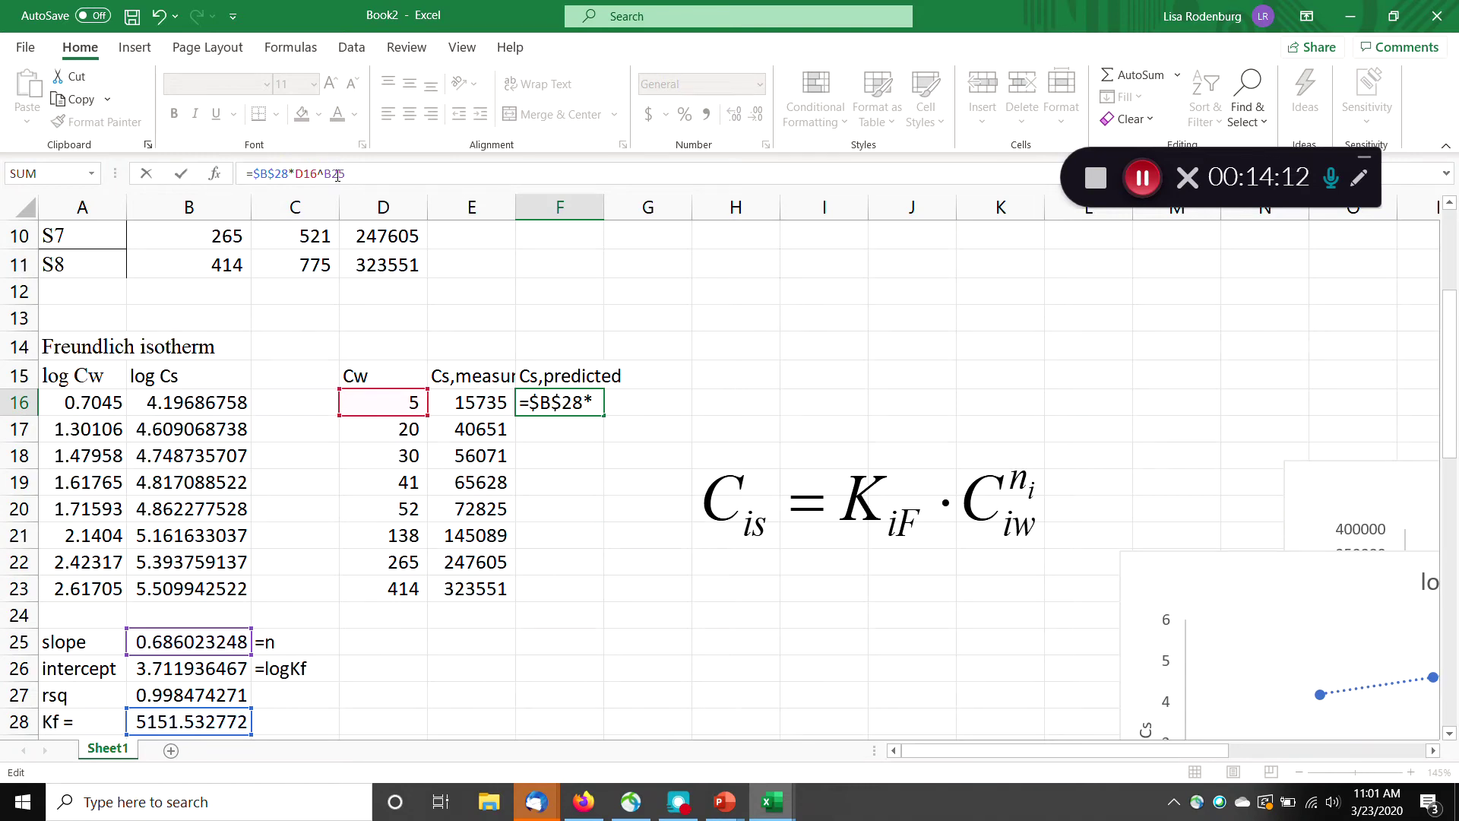
key(F4)
key(Return)
click(578, 401)
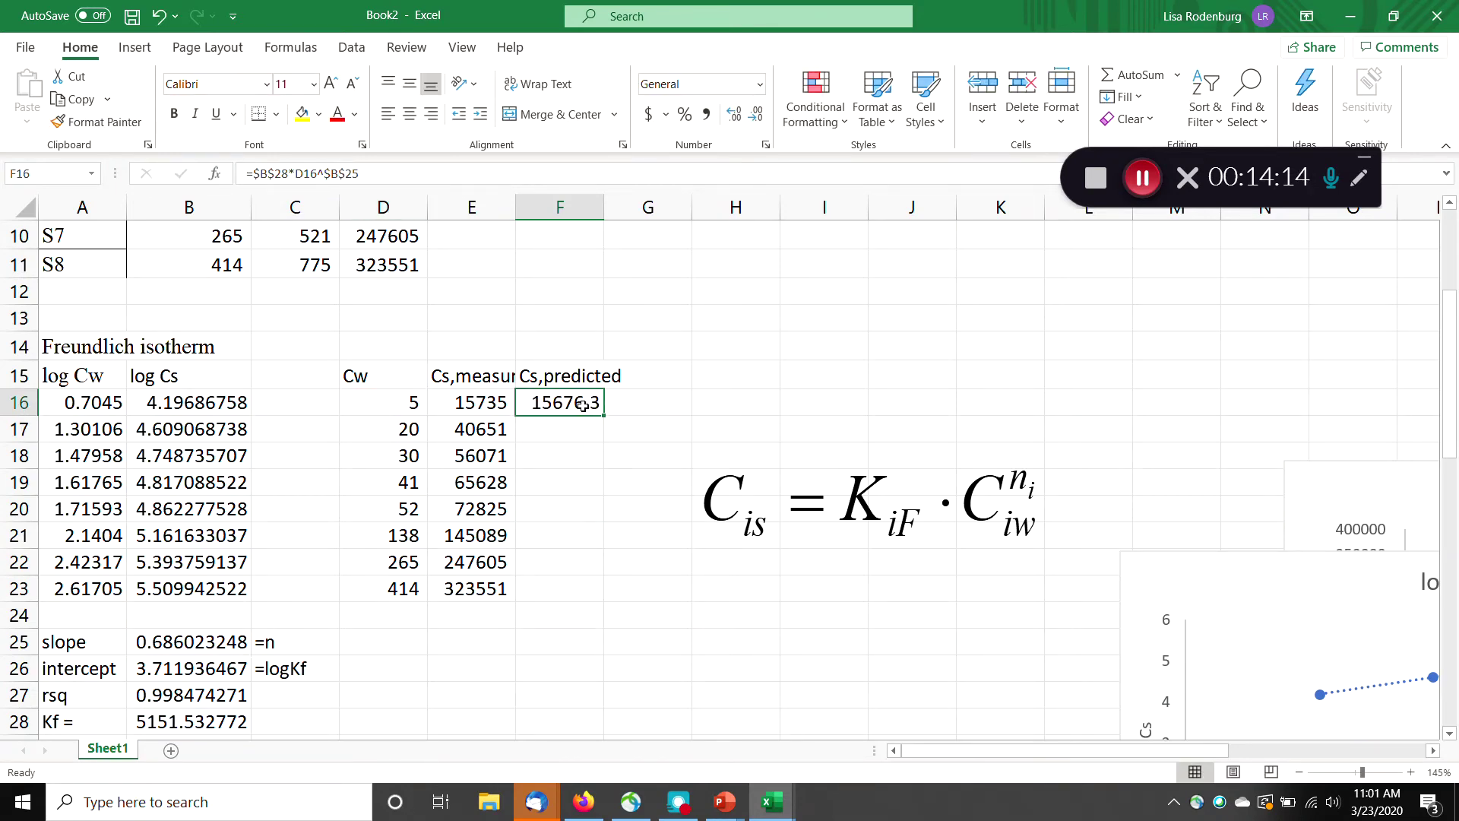
double_click(600, 414)
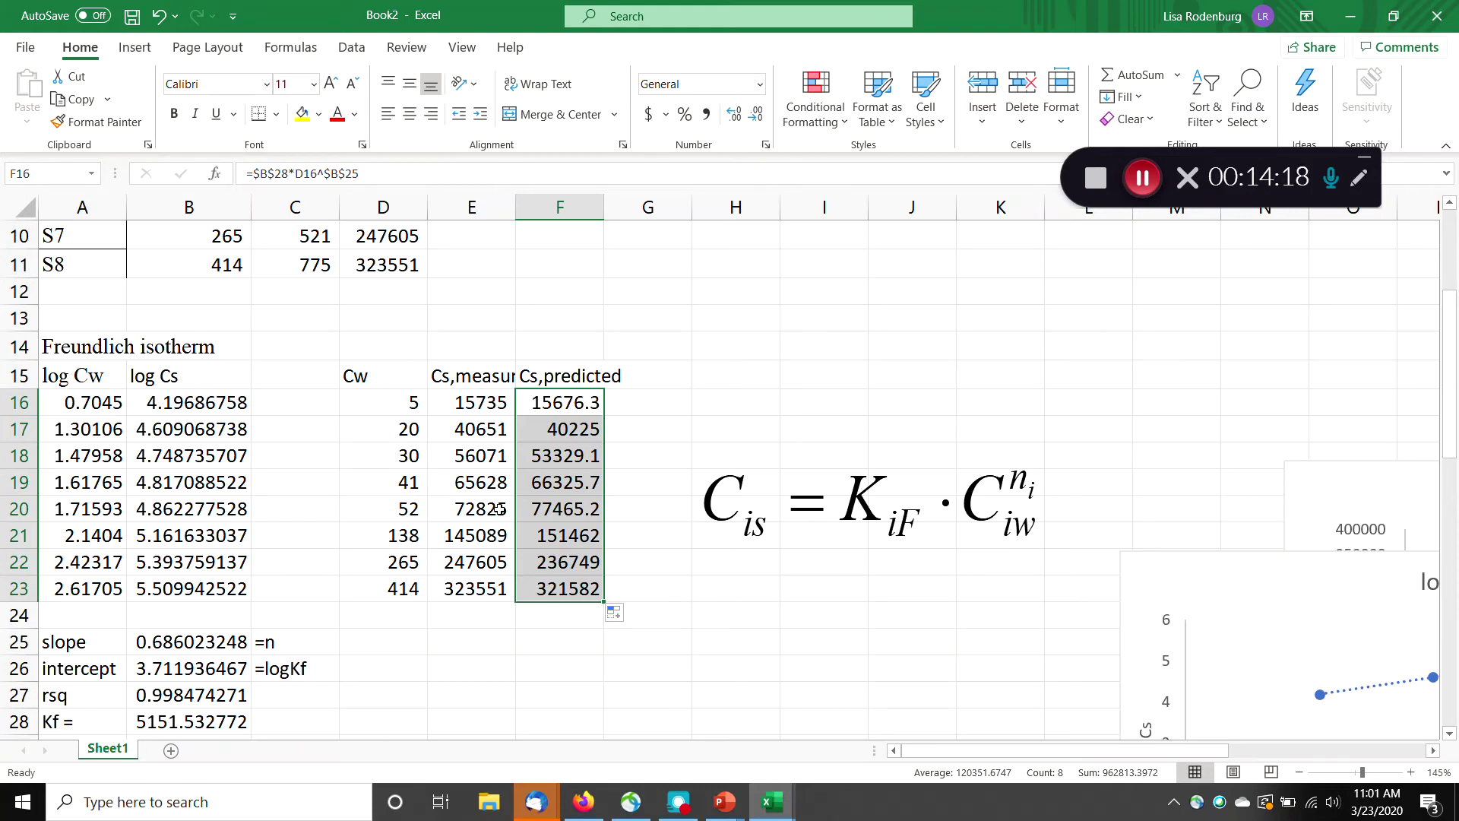
Insert a markers-only scatter chart of Cs,measured and Cs,predicted against Cw from D15:F23.
drag(387, 382, 572, 590)
click(146, 49)
click(722, 117)
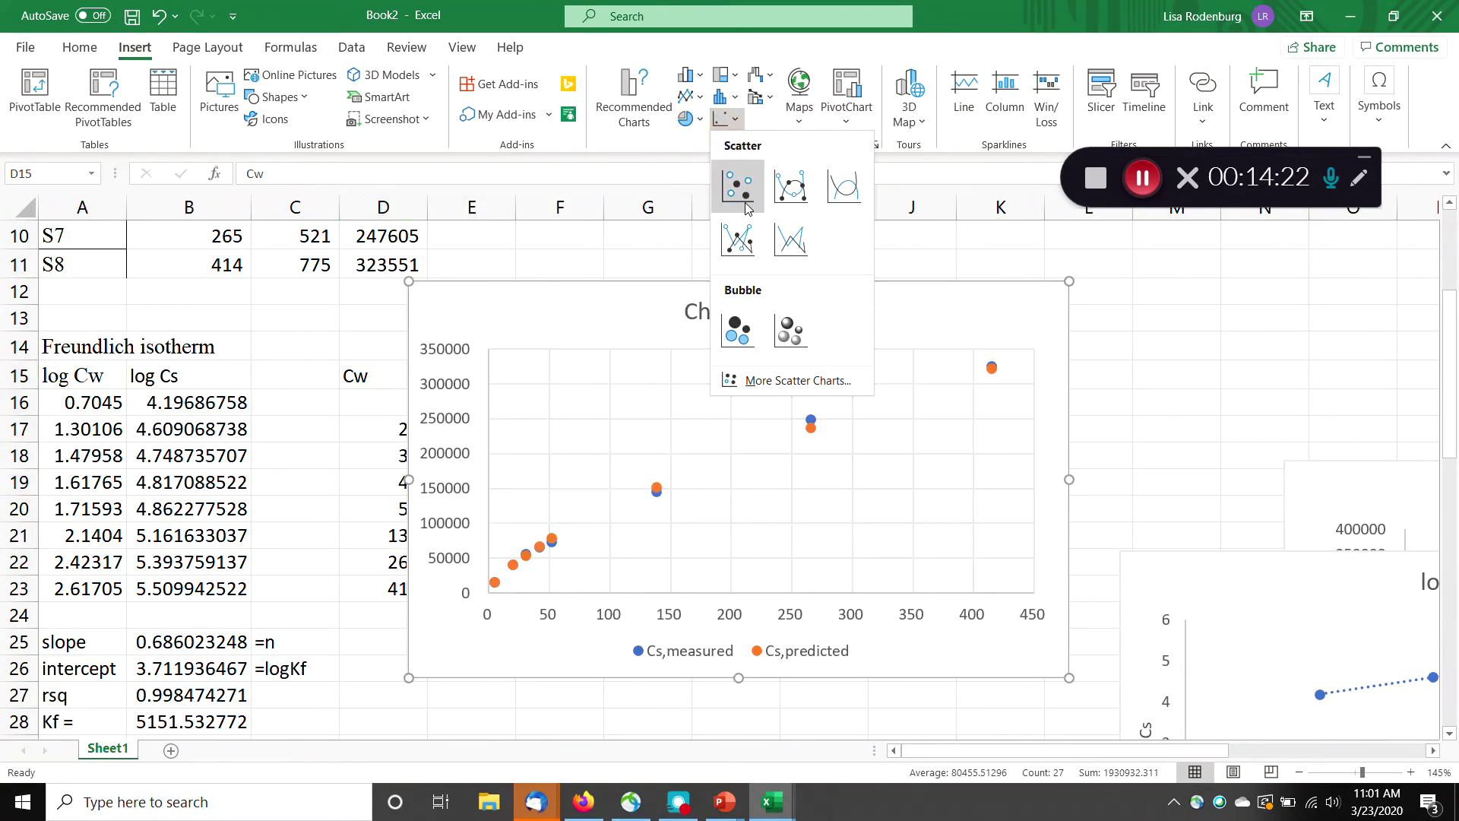
click(744, 196)
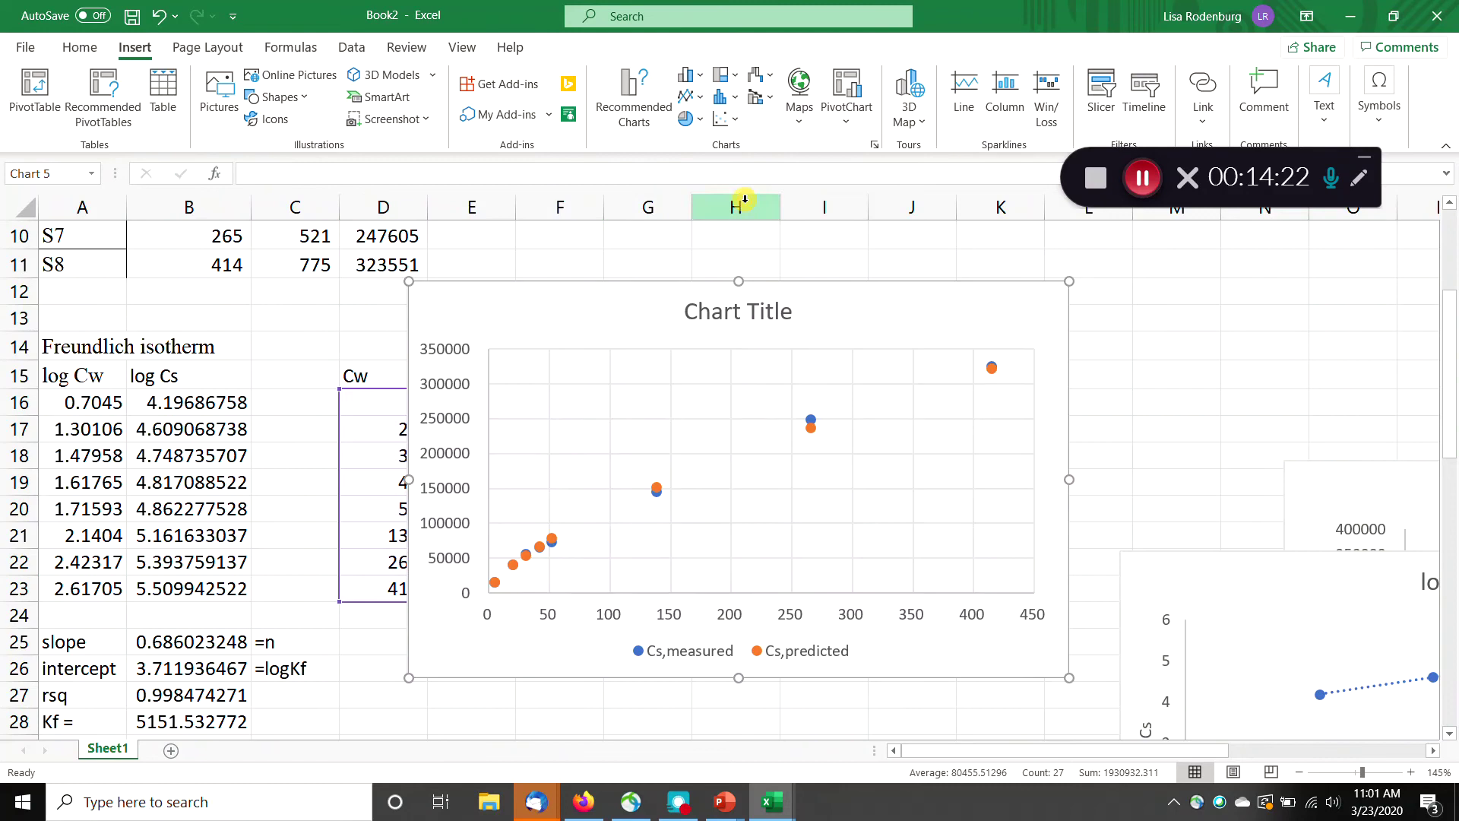
Try to connect the Cs,predicted points with a solid line by formatting a single data point of the new chart.
click(815, 429)
double_click(813, 426)
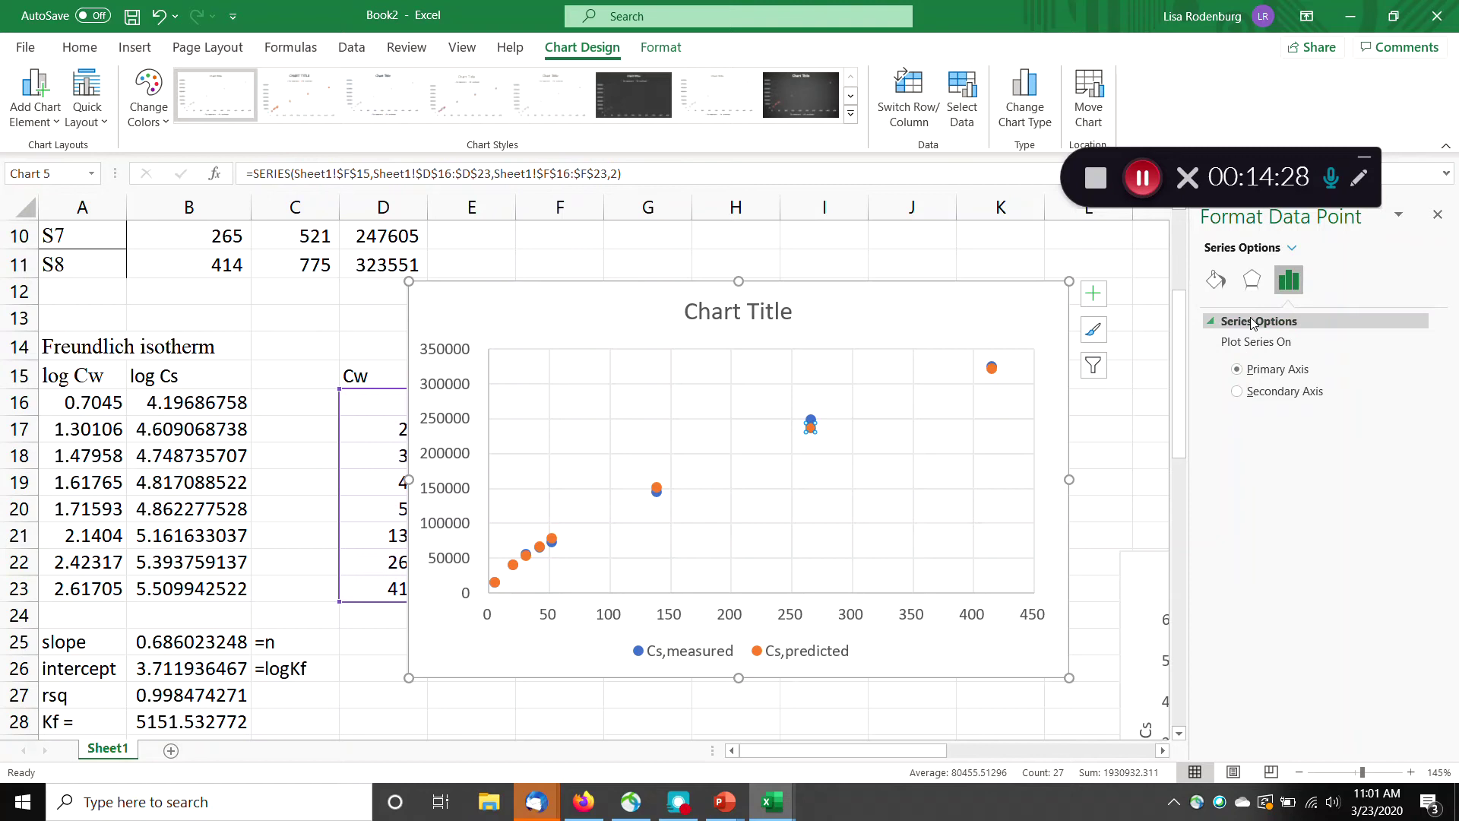
click(1217, 280)
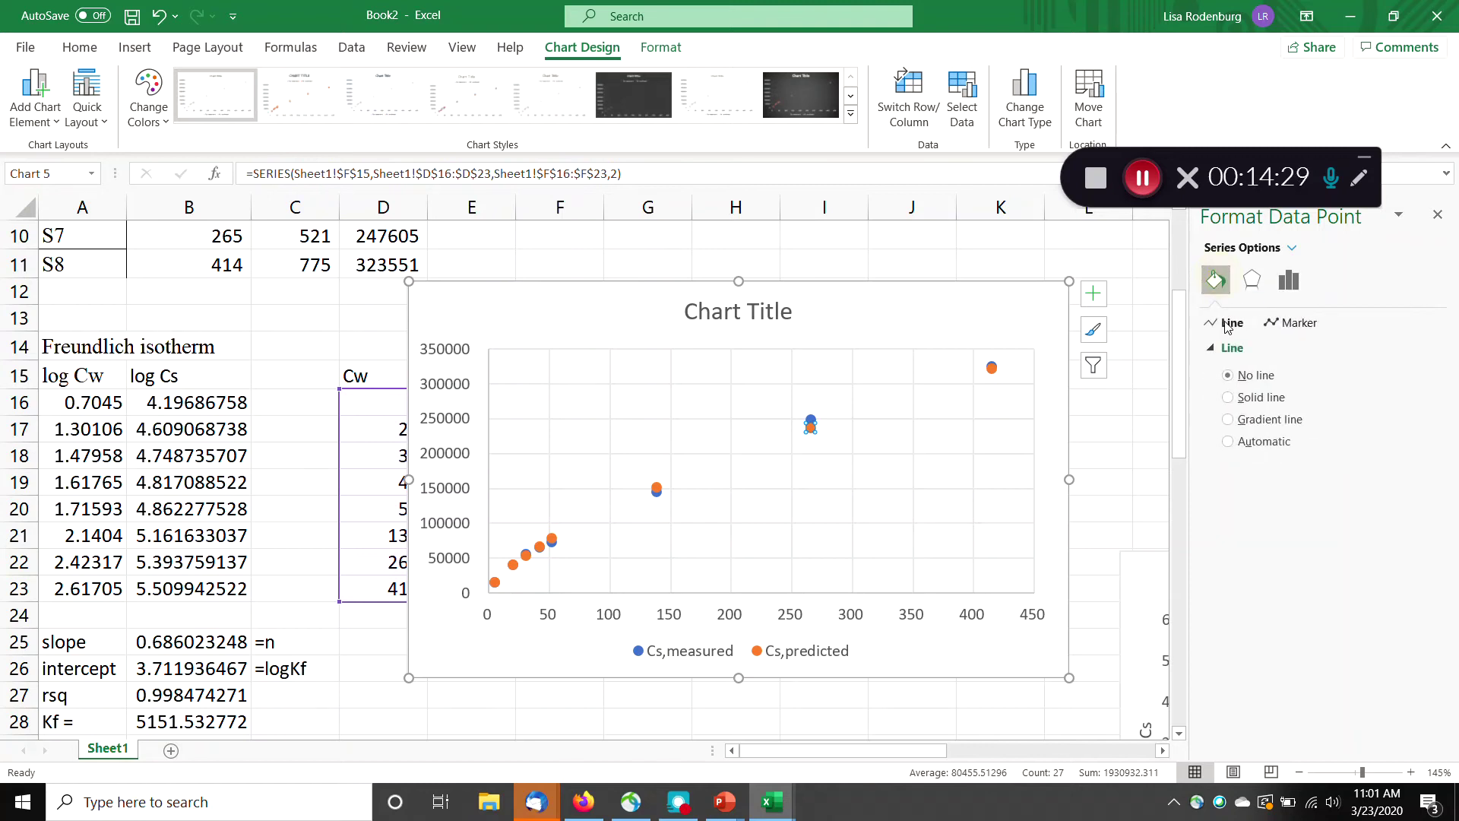
click(1229, 398)
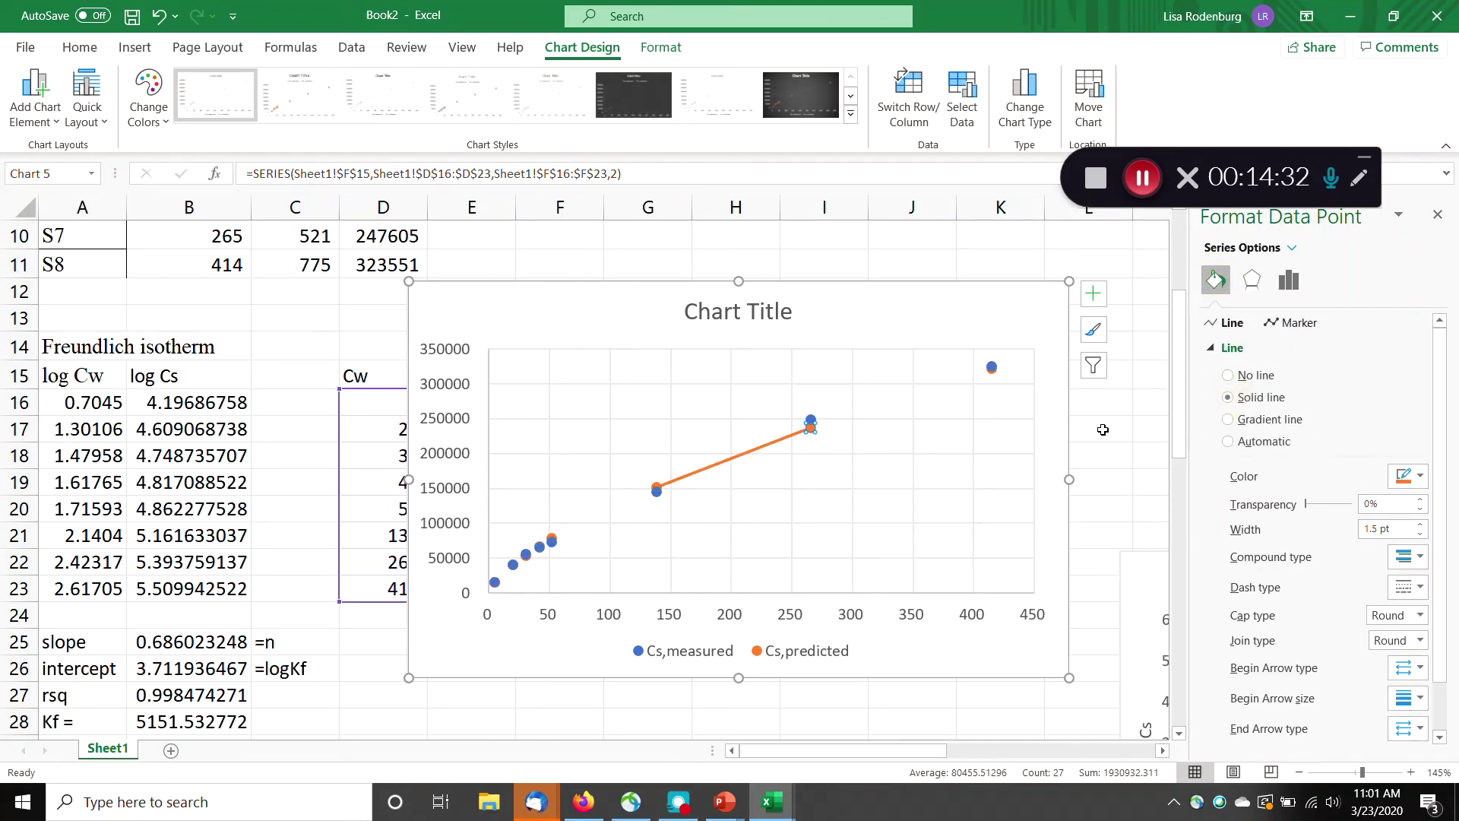
click(959, 433)
click(811, 421)
click(937, 451)
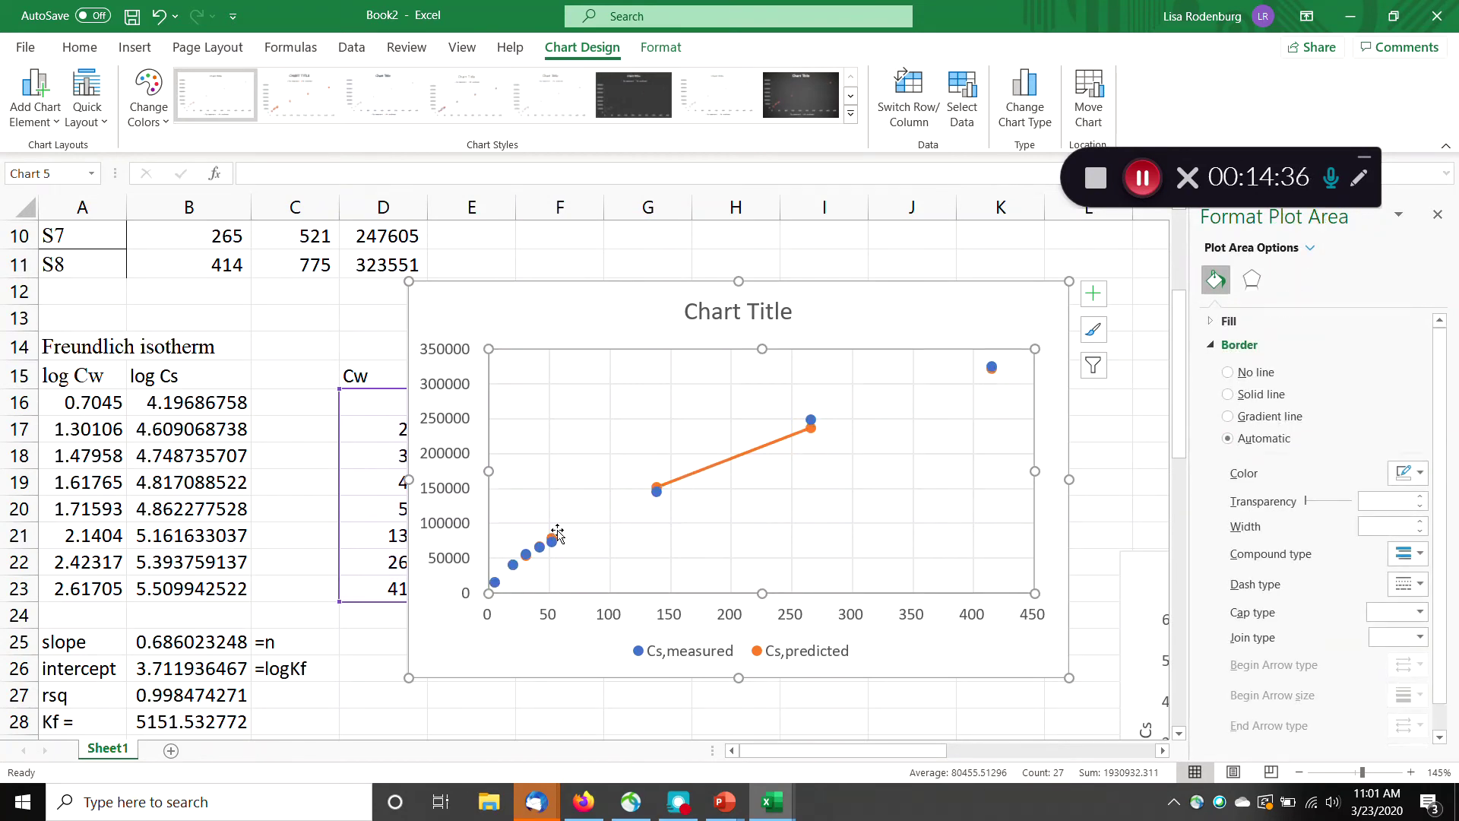
Format the whole Cs,predicted series in the Freundlich chart as a solid orange line with markers set to None.
click(807, 432)
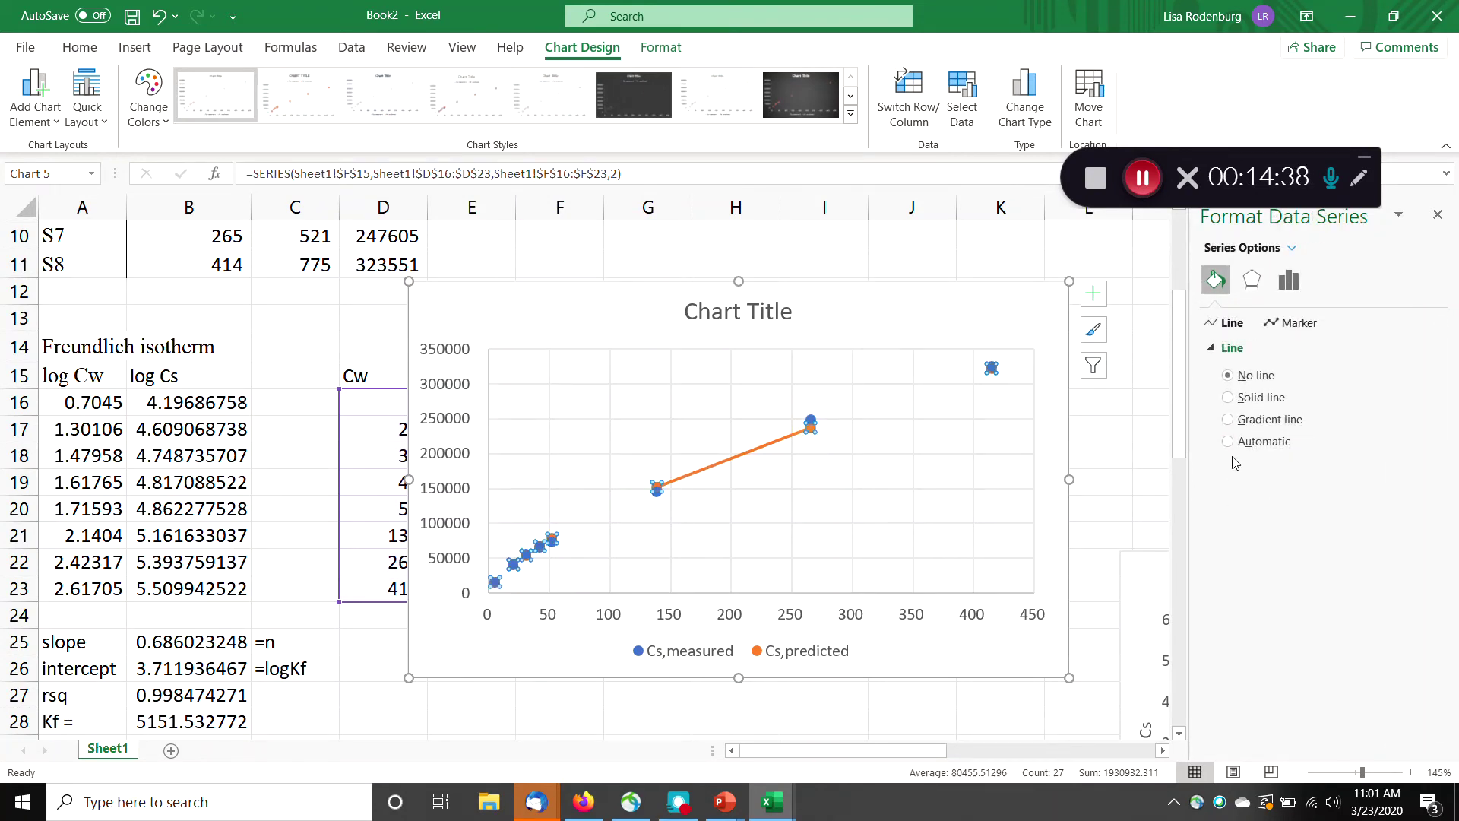
click(1243, 400)
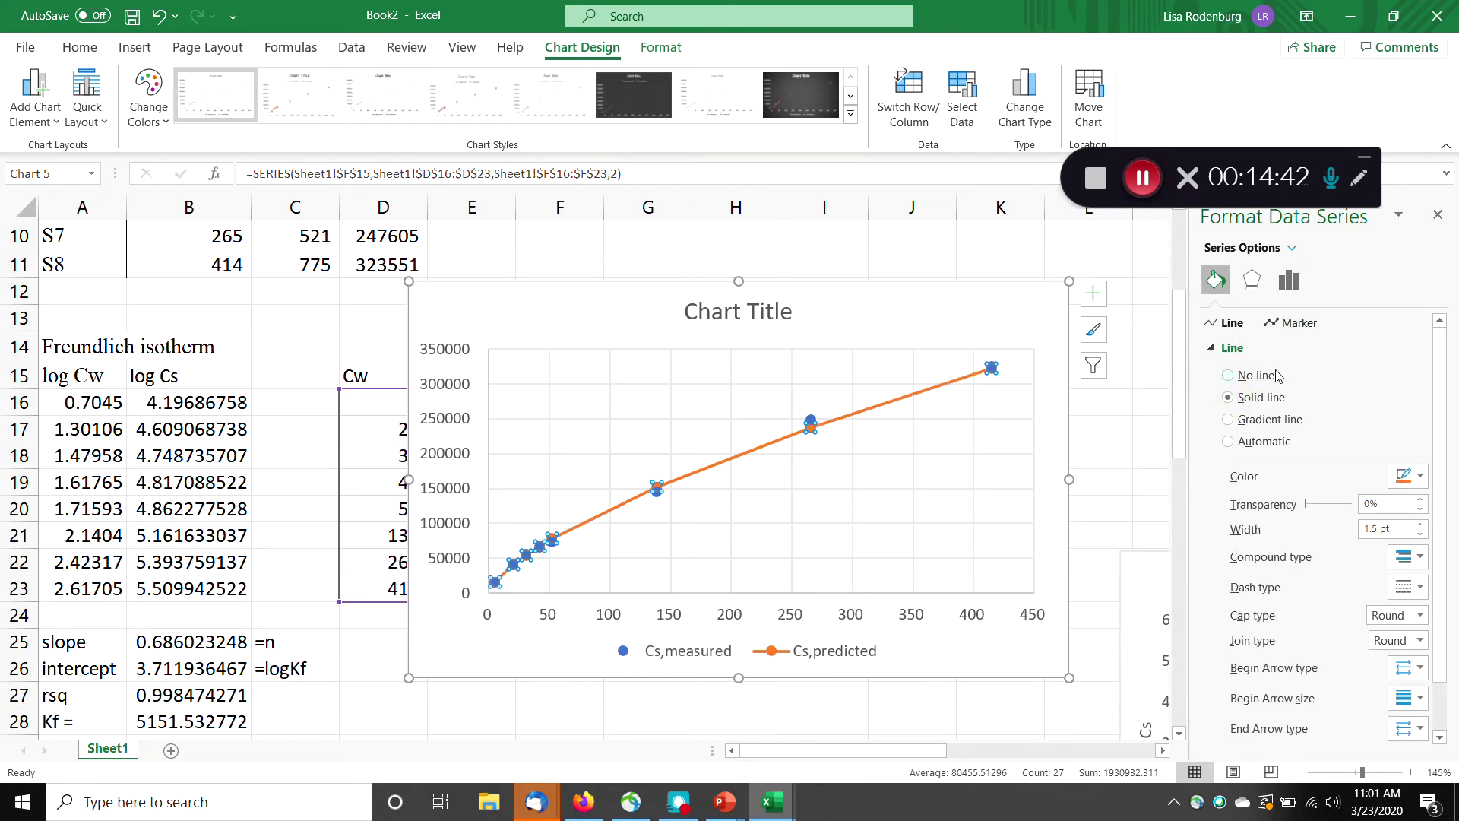
click(1296, 322)
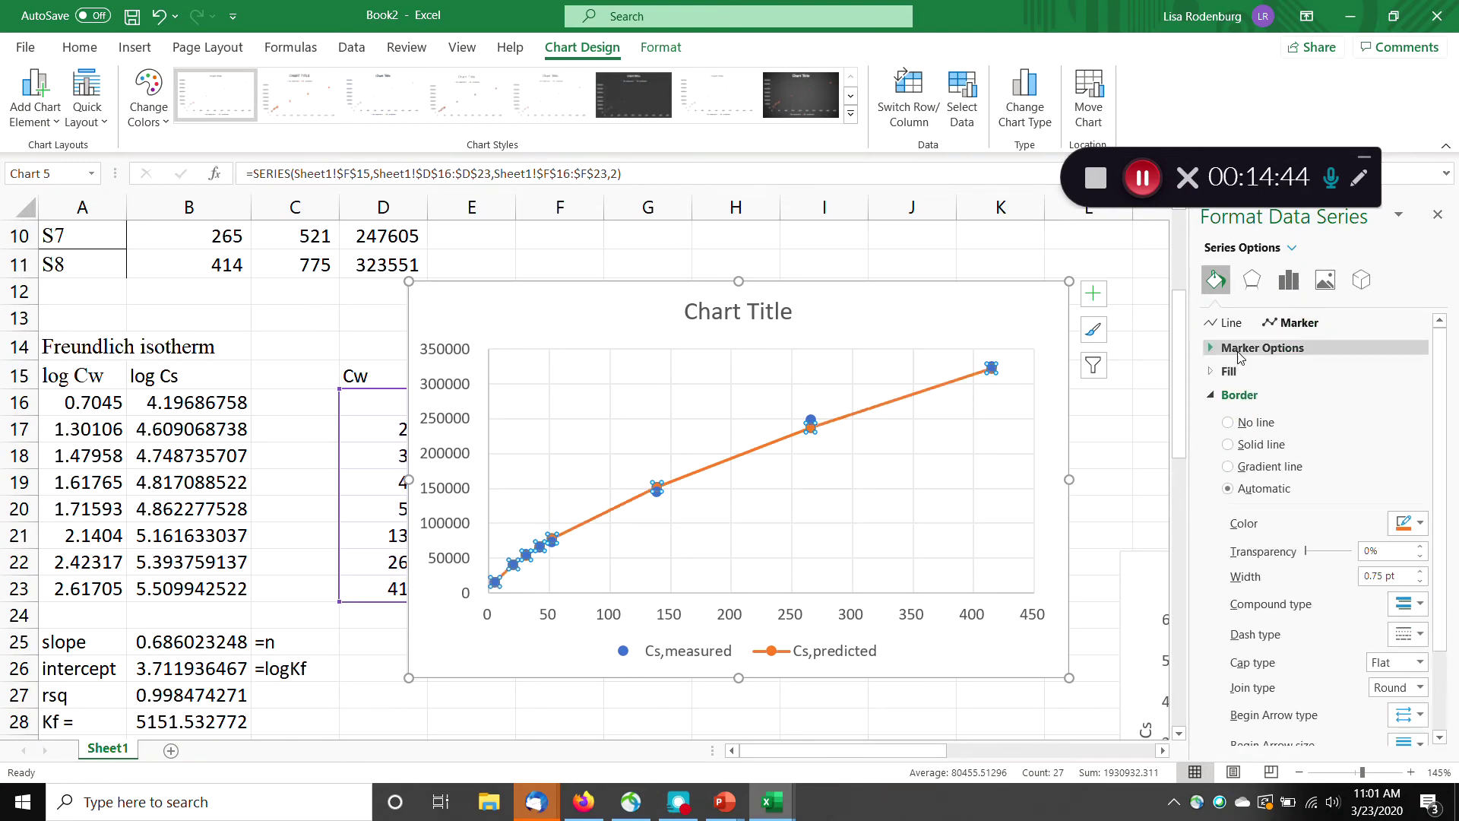
click(1238, 350)
click(1228, 389)
click(946, 453)
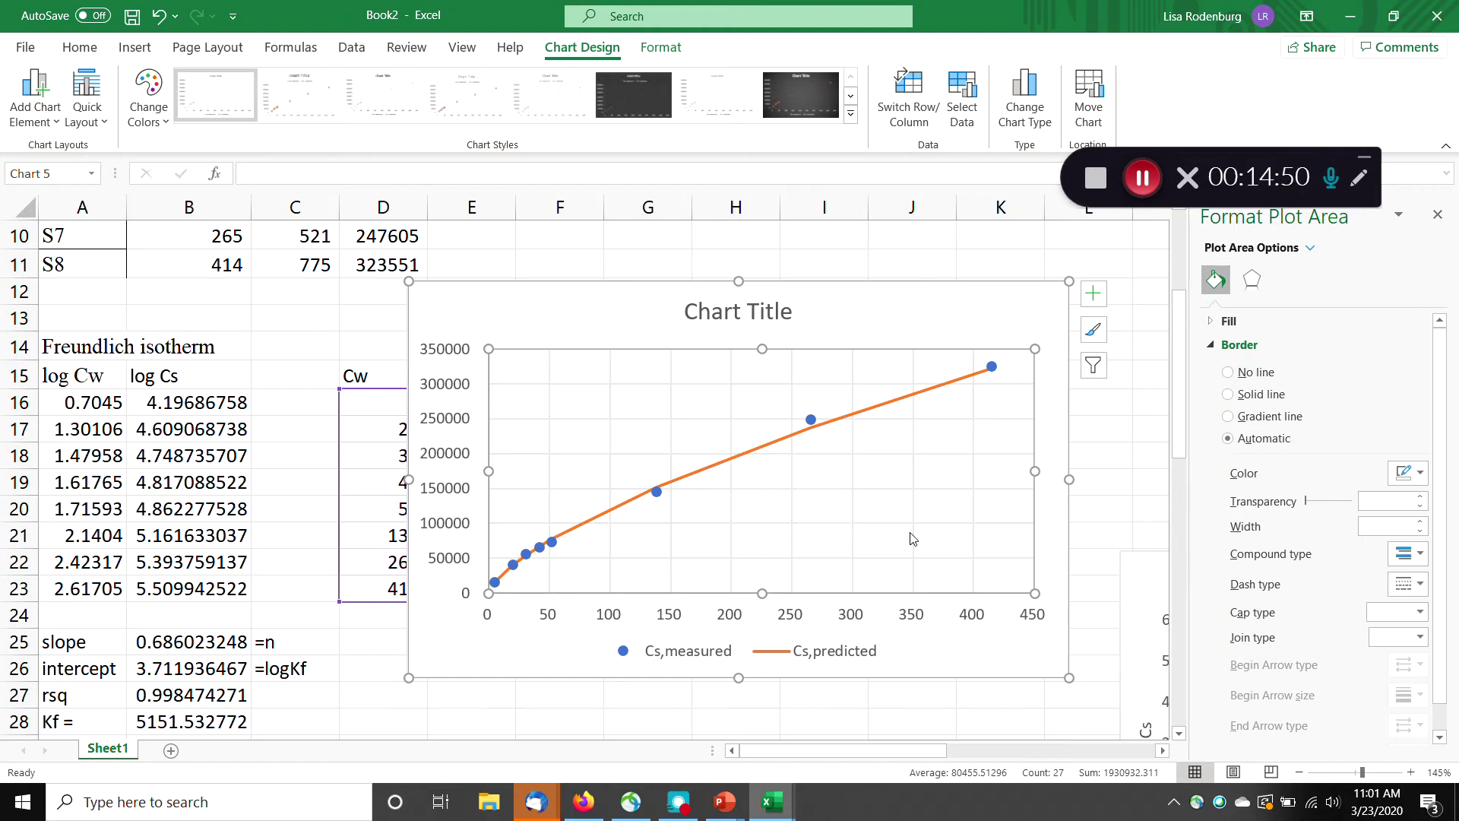
Move the Freundlich measured and predicted Cs chart off the data columns, to the far side of the equation.
click(564, 293)
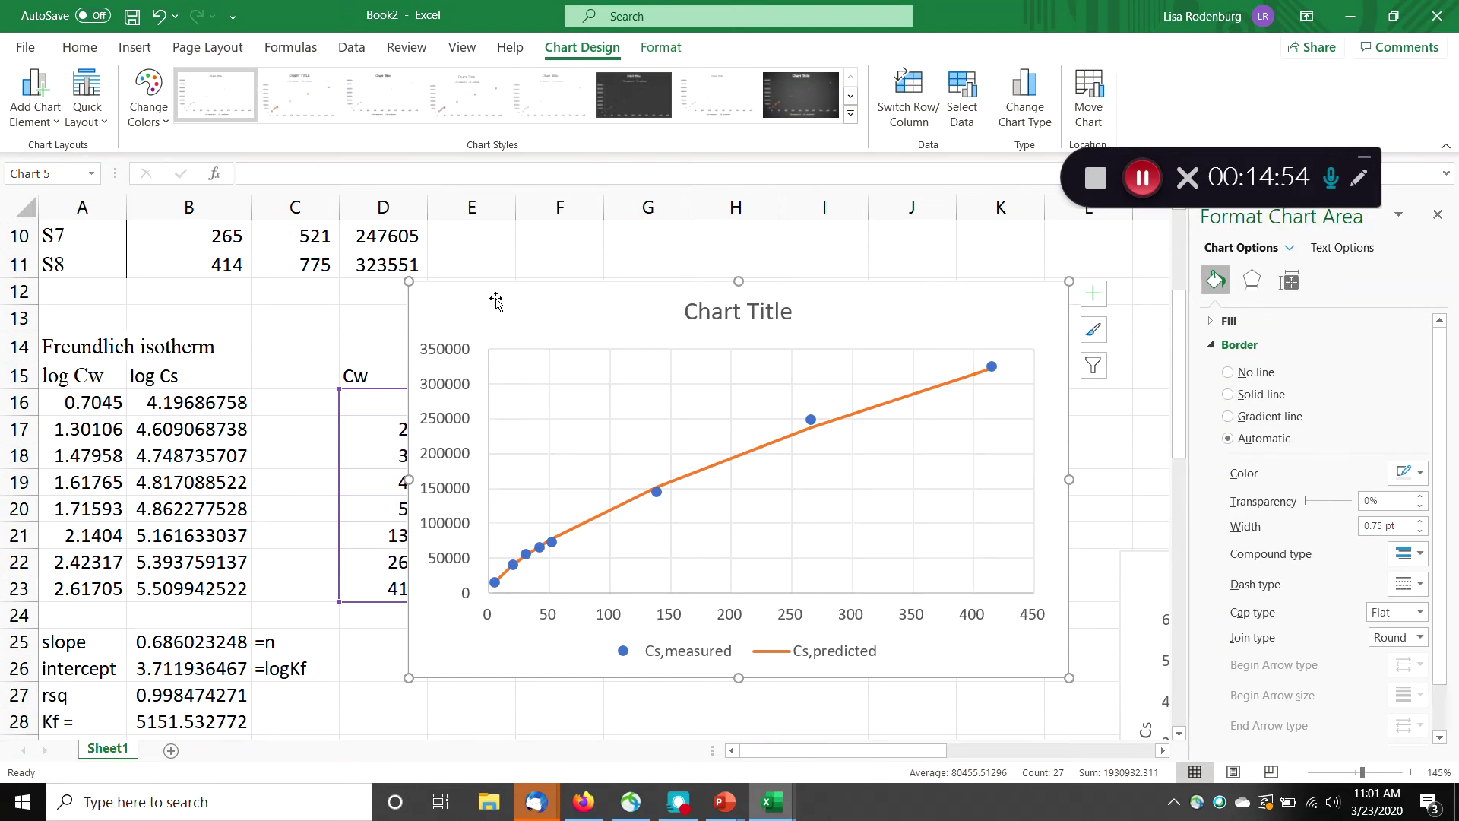
drag(510, 309, 1161, 507)
click(648, 346)
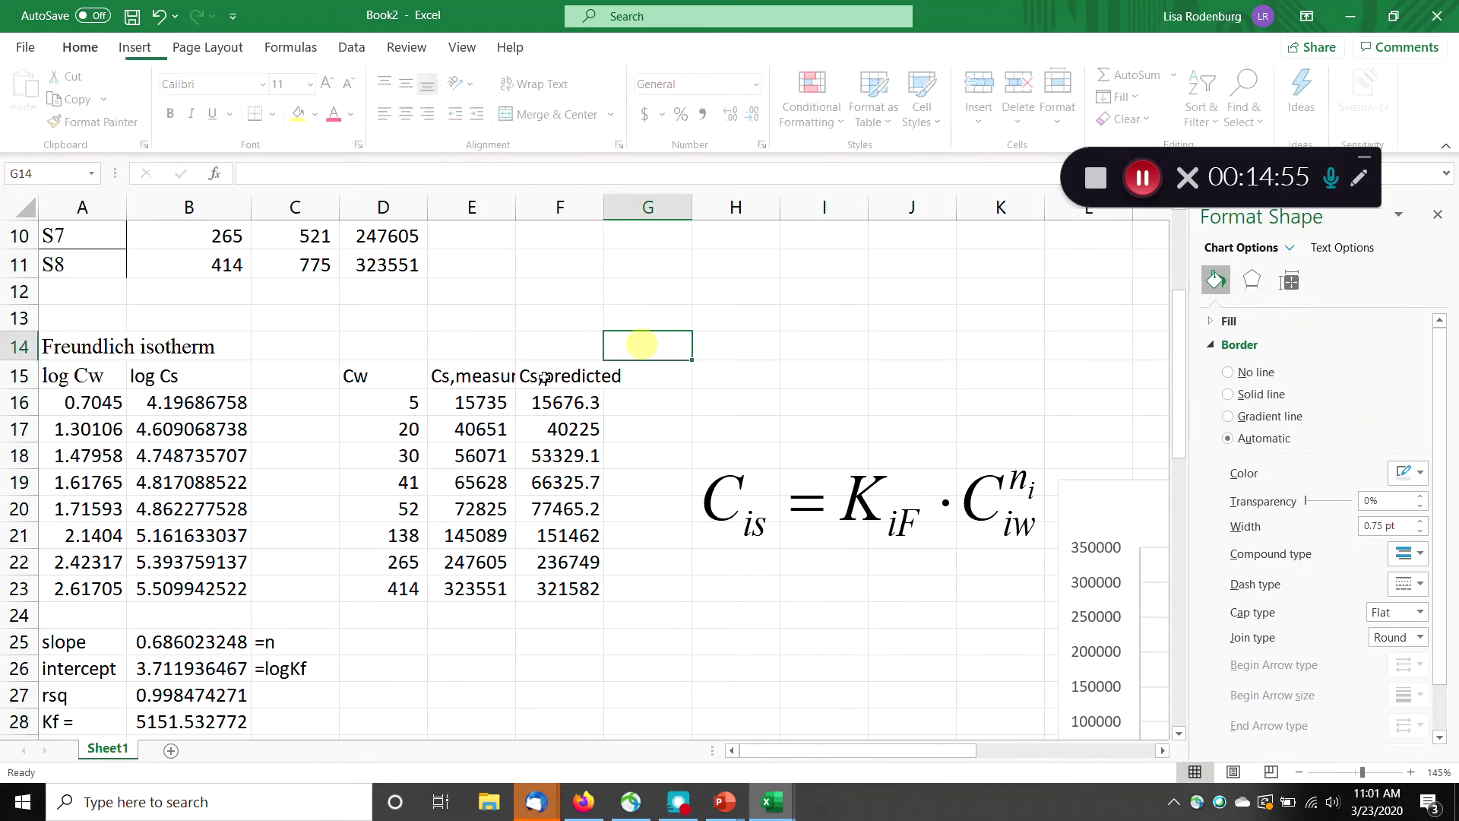
Insert a markers-only scatter chart of the Freundlich Cs,predicted against Cs,measured from E15:F23.
drag(460, 376, 611, 608)
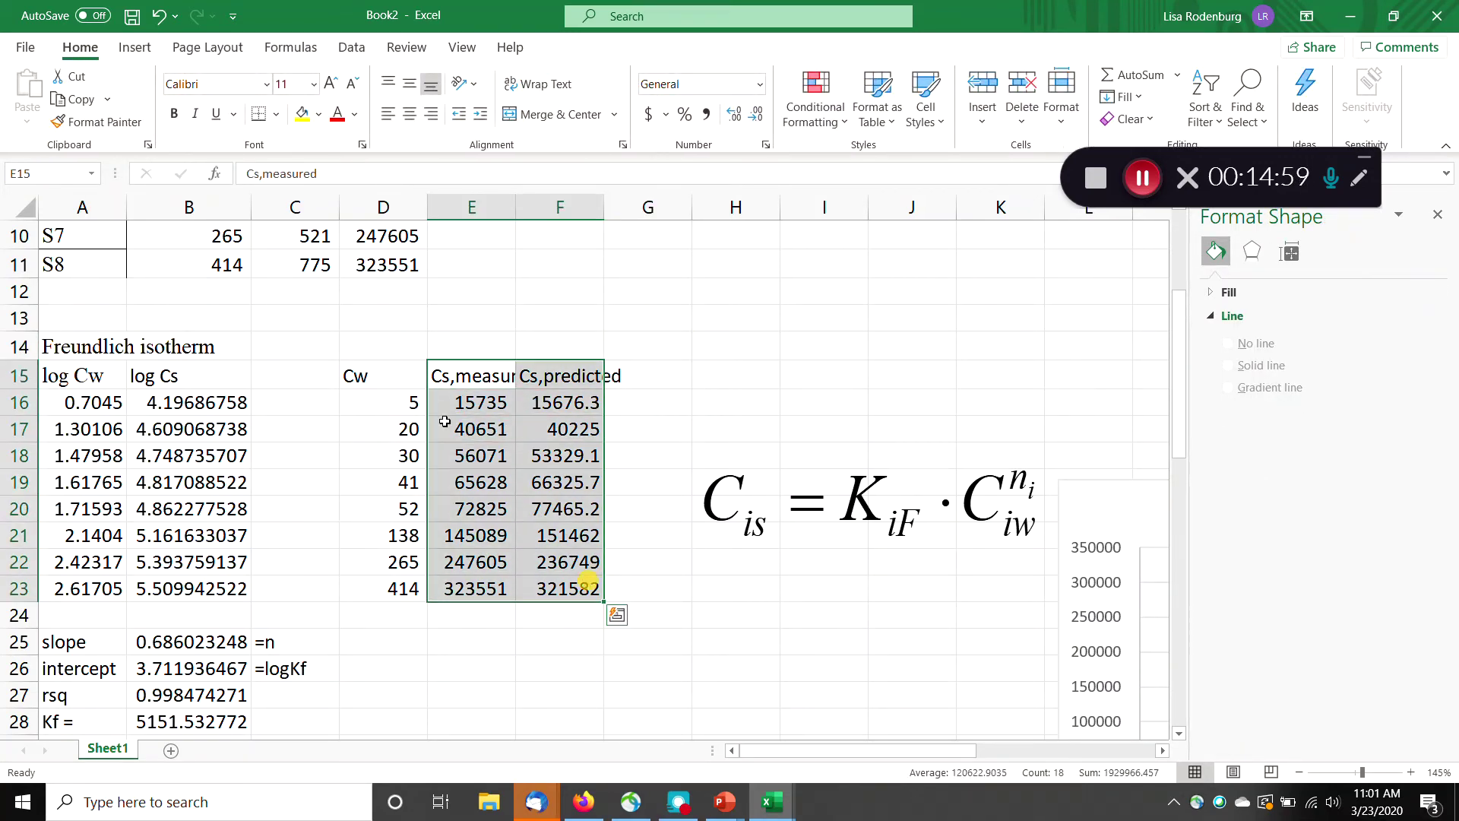
click(129, 48)
click(722, 119)
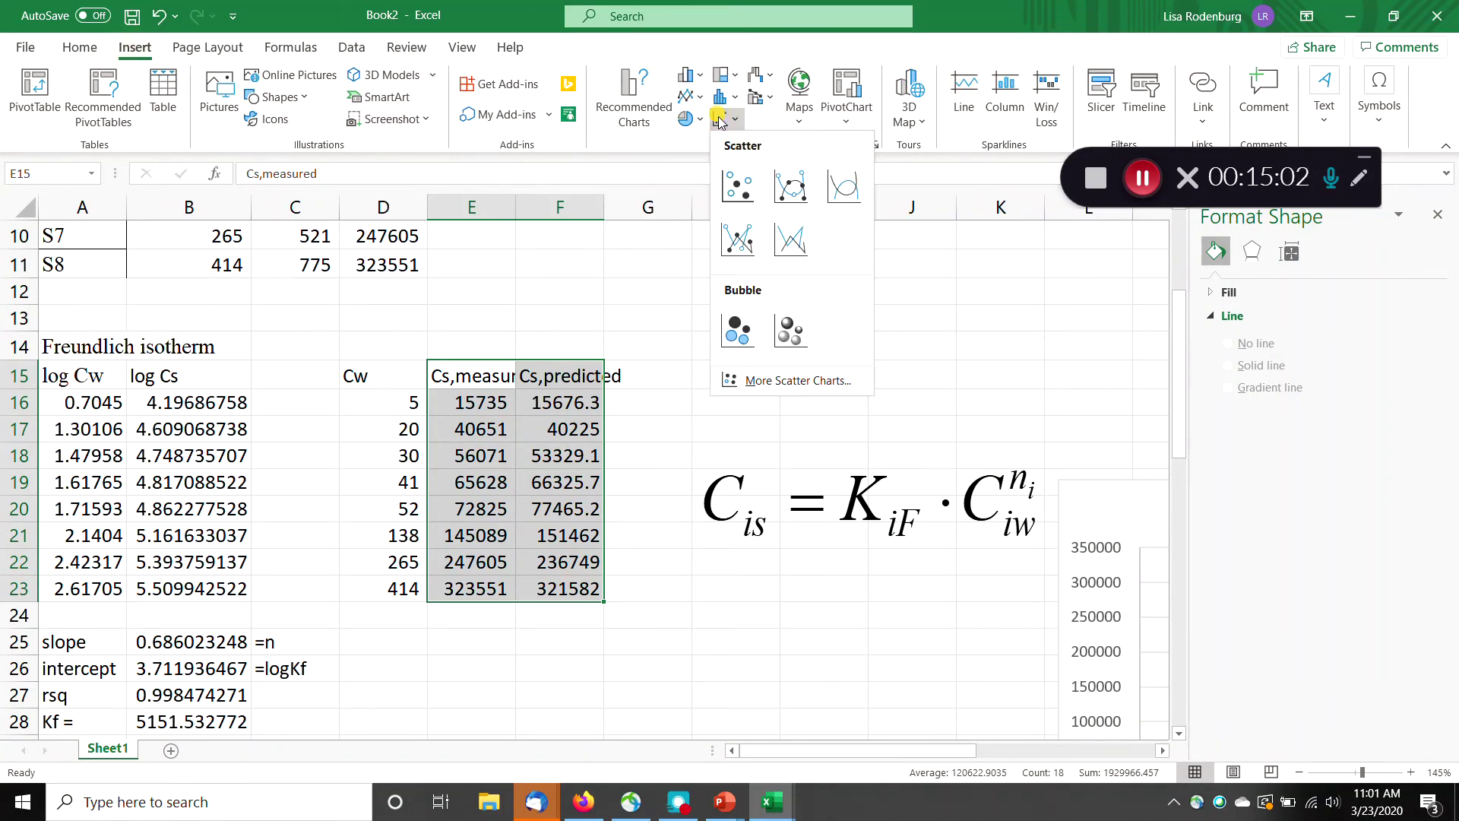
click(734, 188)
Add a linear trendline with its equation and R-squared value to the Cs,predicted points, and move the label above the plot area.
click(728, 443)
right_click(727, 440)
click(800, 620)
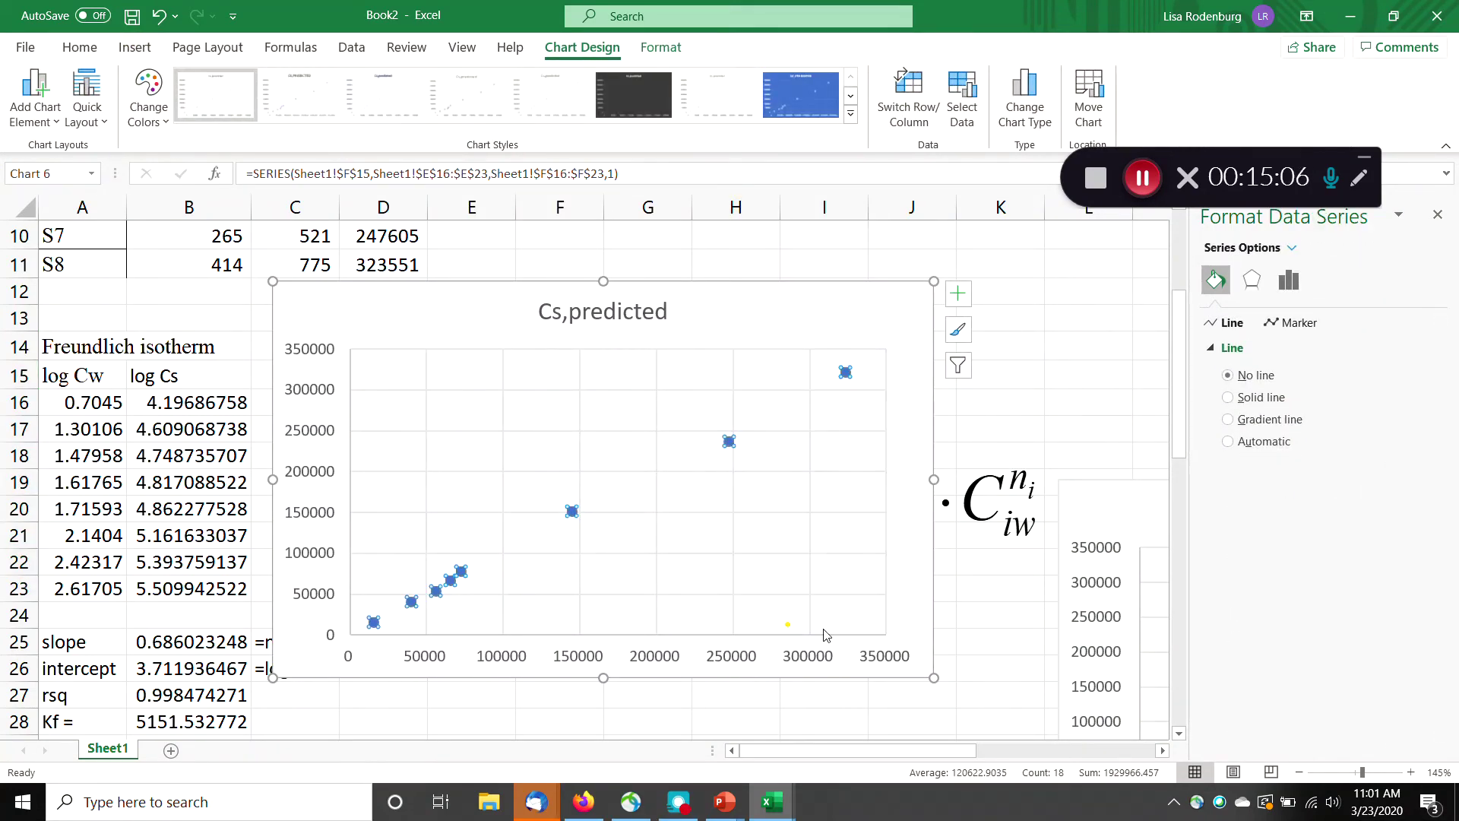
scroll(1263, 701, down, 1)
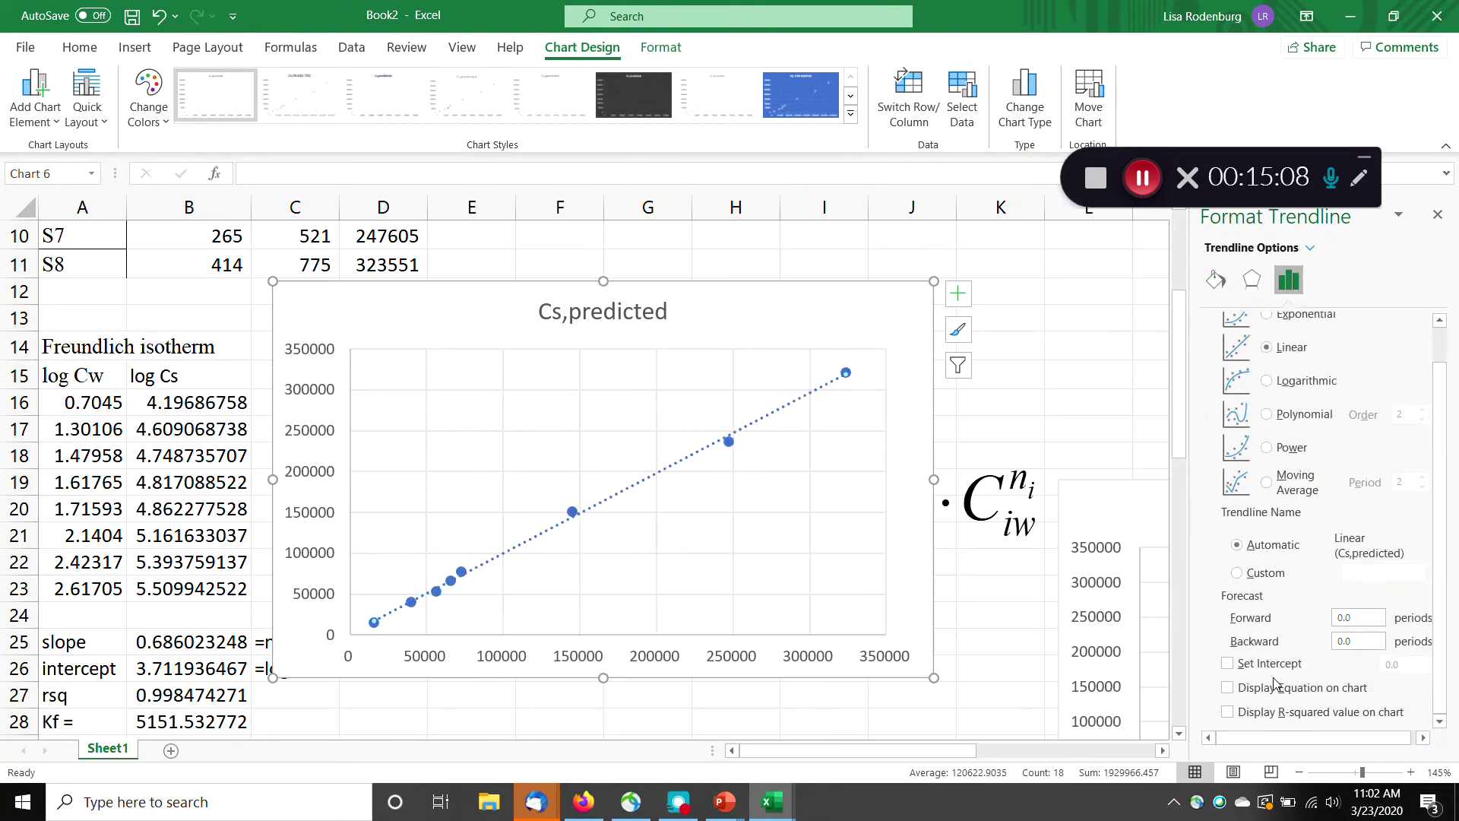
click(1277, 689)
click(1271, 712)
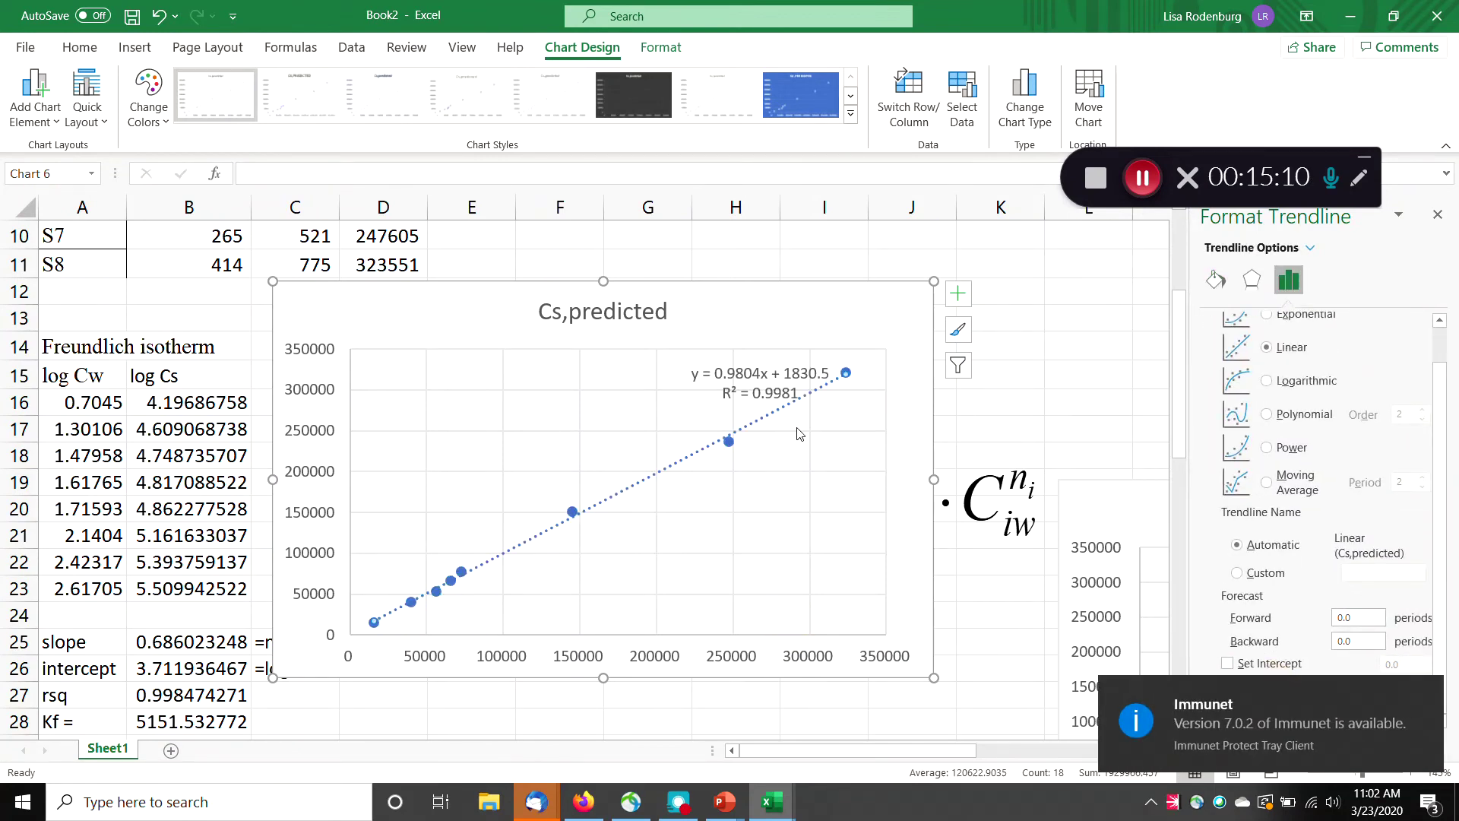
click(772, 392)
drag(753, 357, 771, 291)
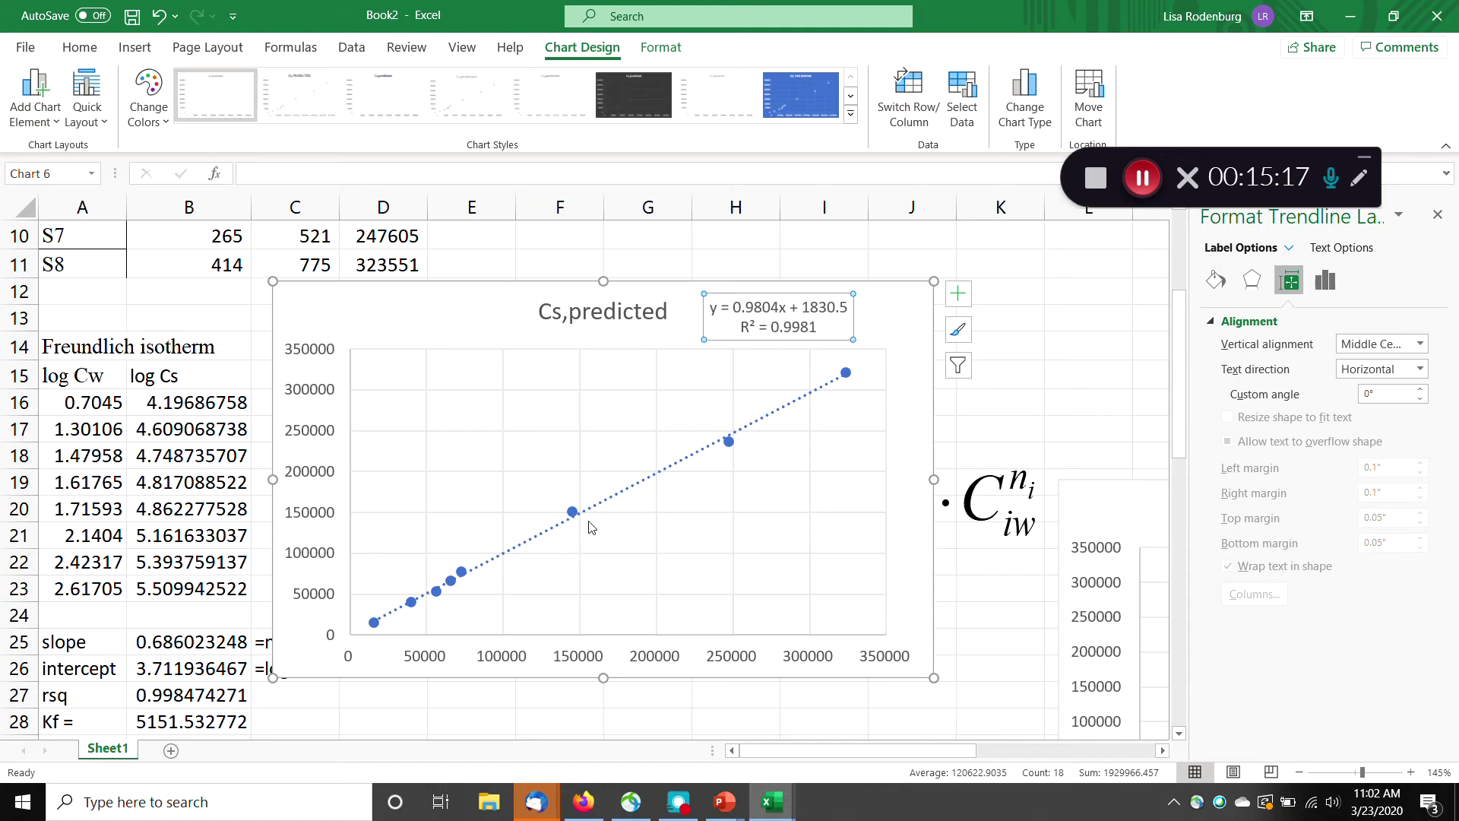
Delete the chart of Cs,predicted against Cs,measured.
click(428, 297)
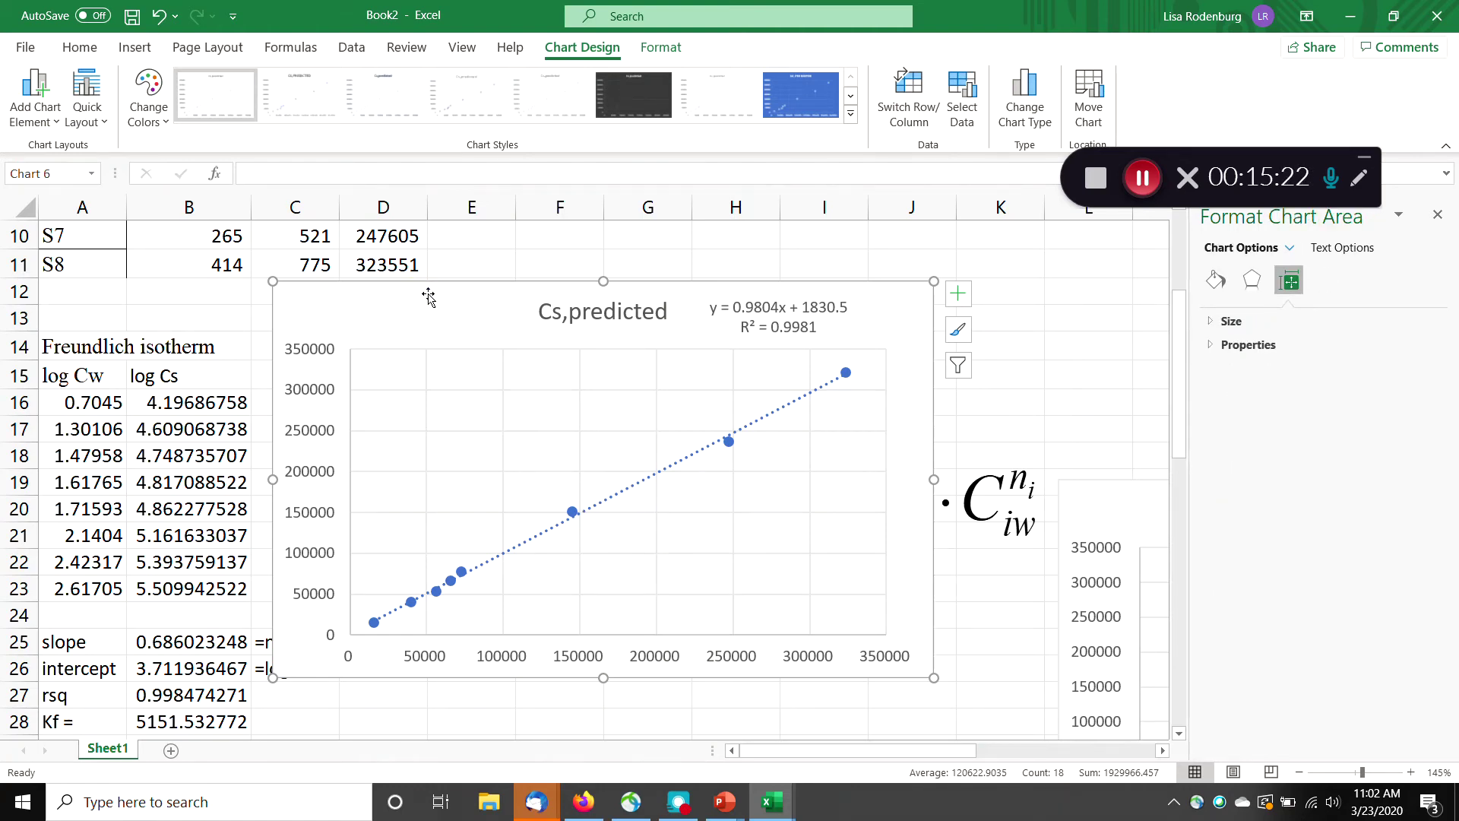
key(Delete)
click(911, 644)
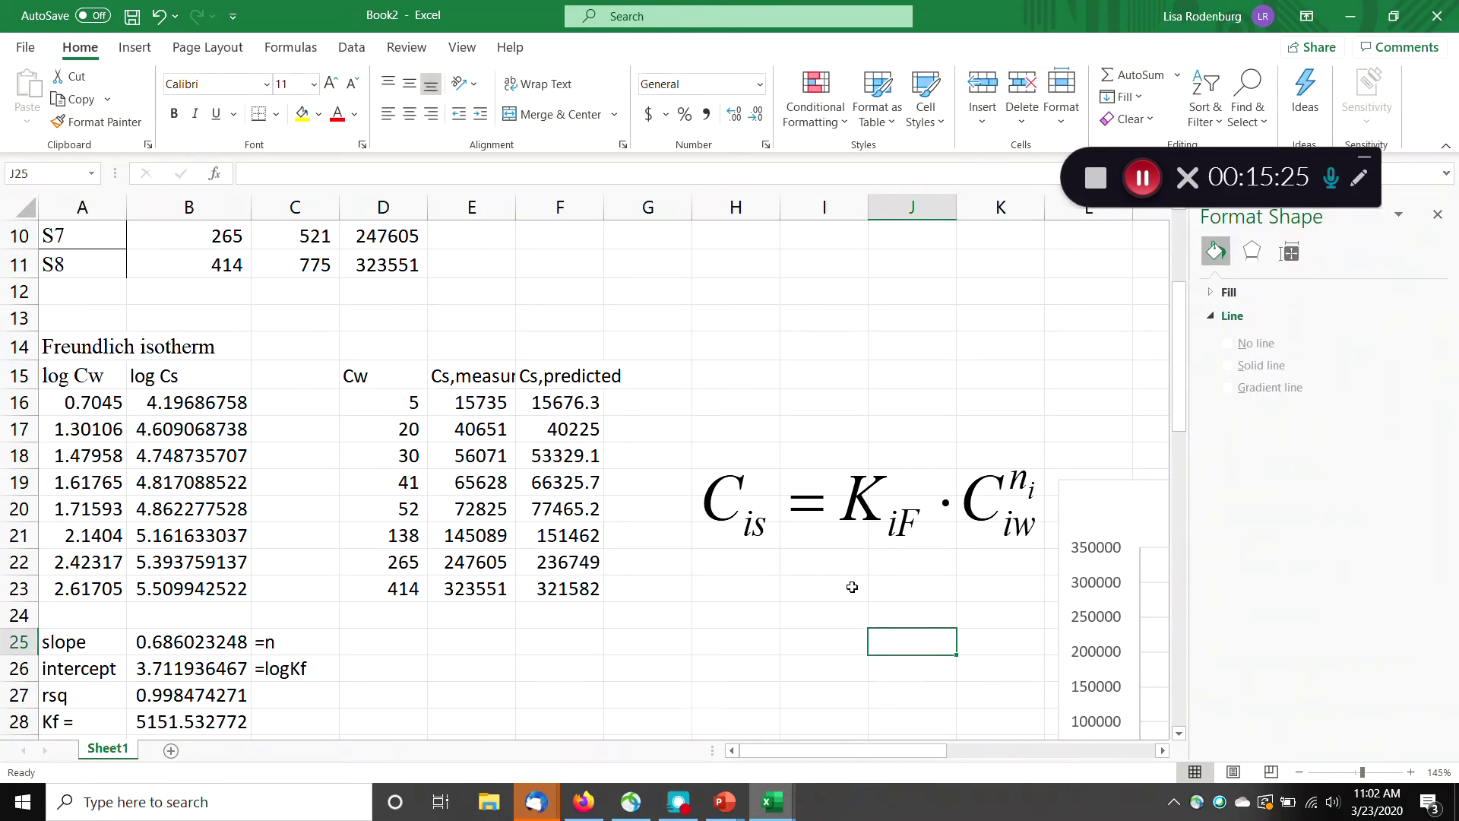
Shift the Langmuir chart slightly down below its equation, and move the Freundlich chart back over the Freundlich equation, beside the Cw column.
scroll(795, 589, down, 9)
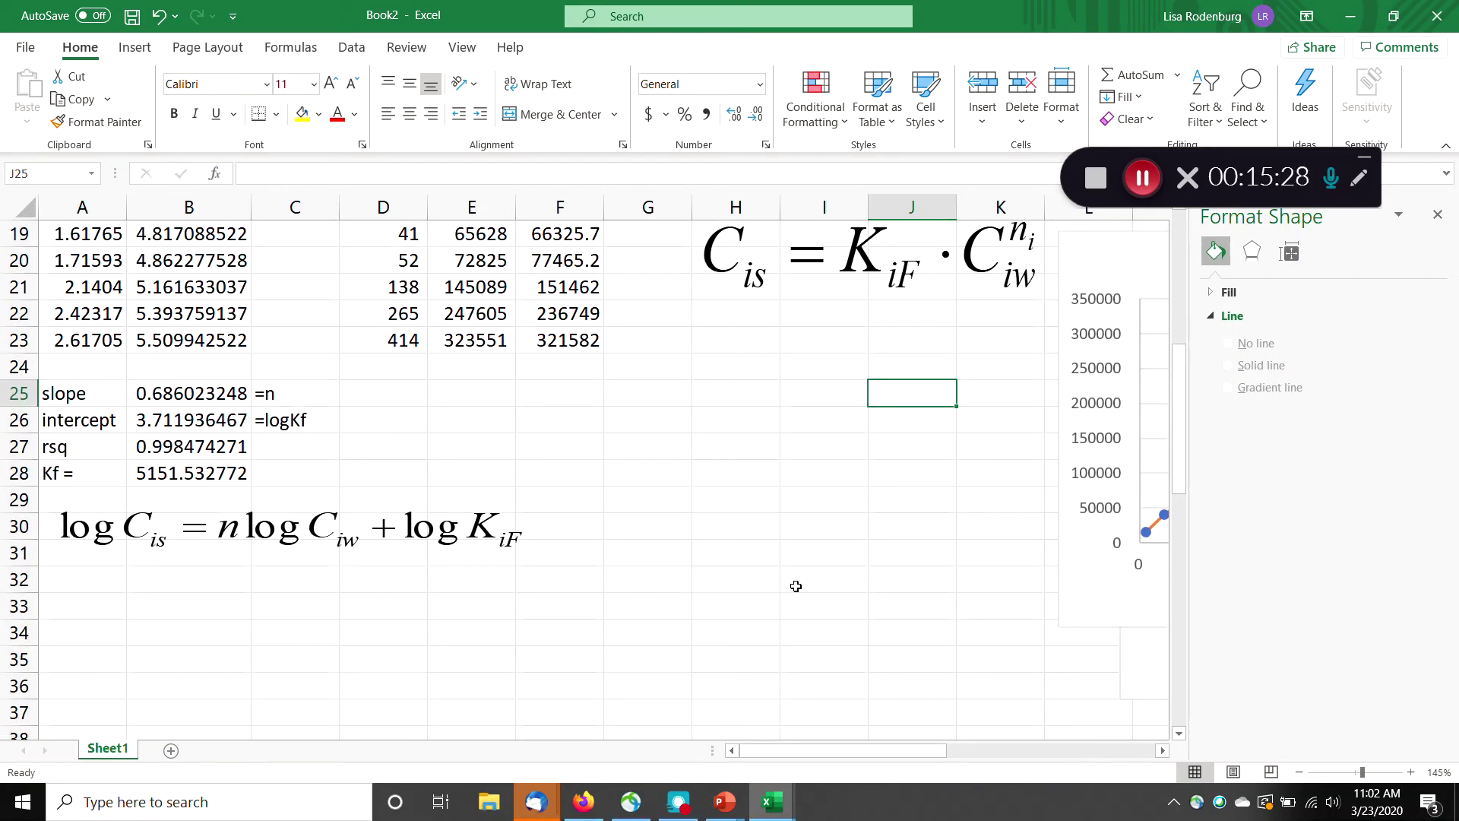
scroll(795, 589, down, 2)
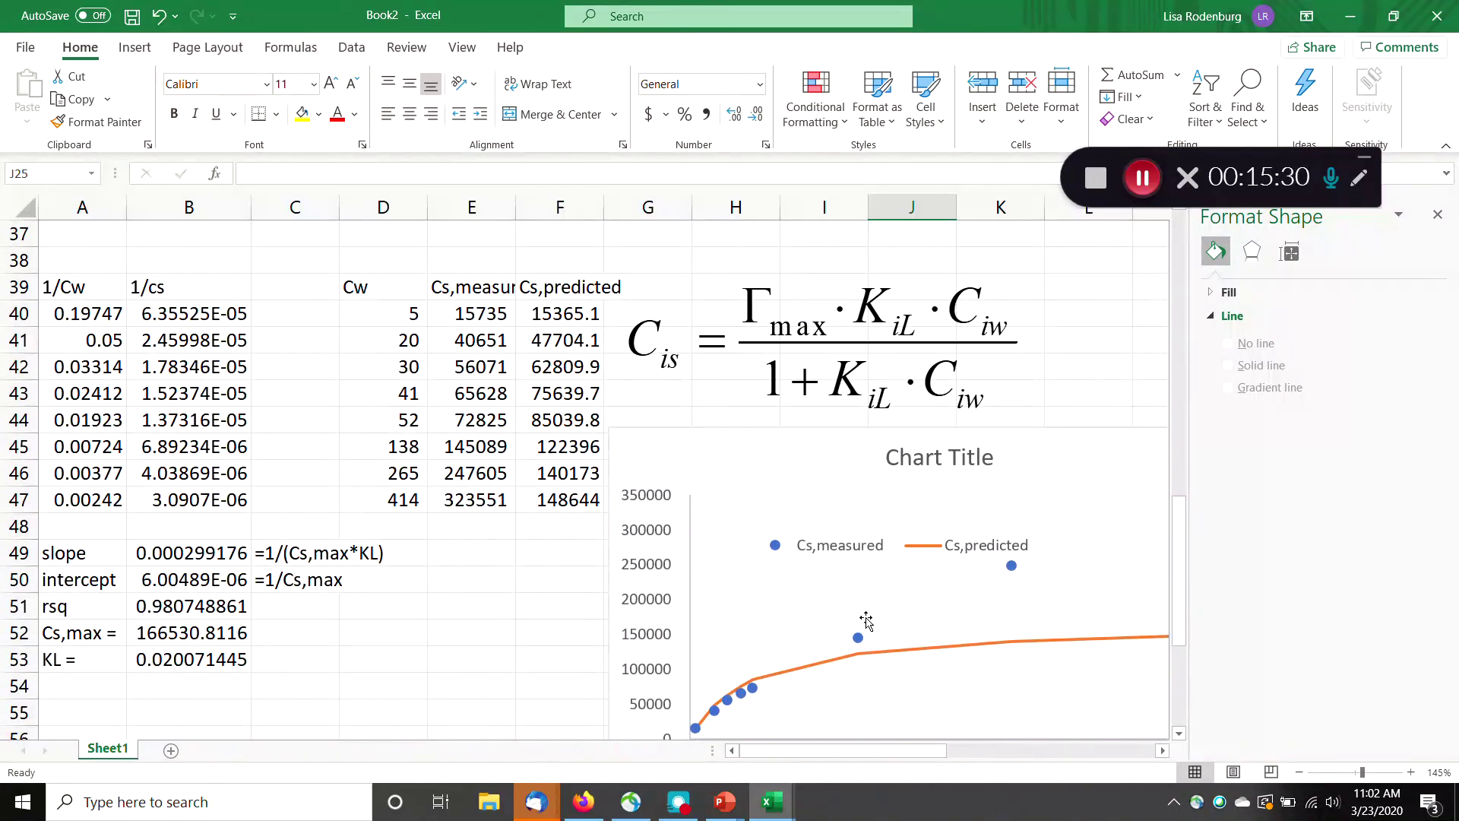
click(510, 521)
drag(619, 370, 618, 413)
scroll(603, 469, up, 10)
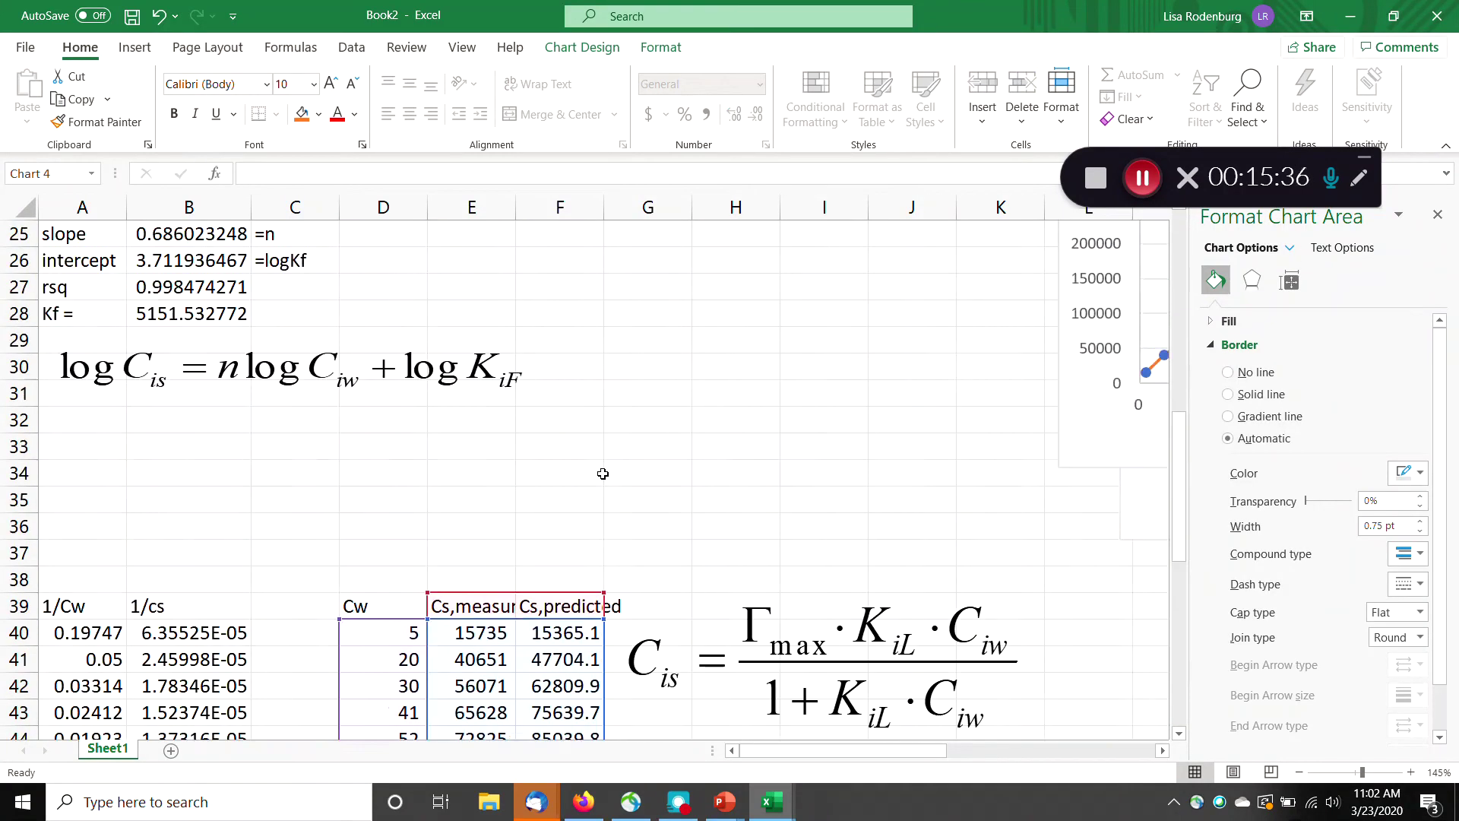
drag(1054, 554, 503, 290)
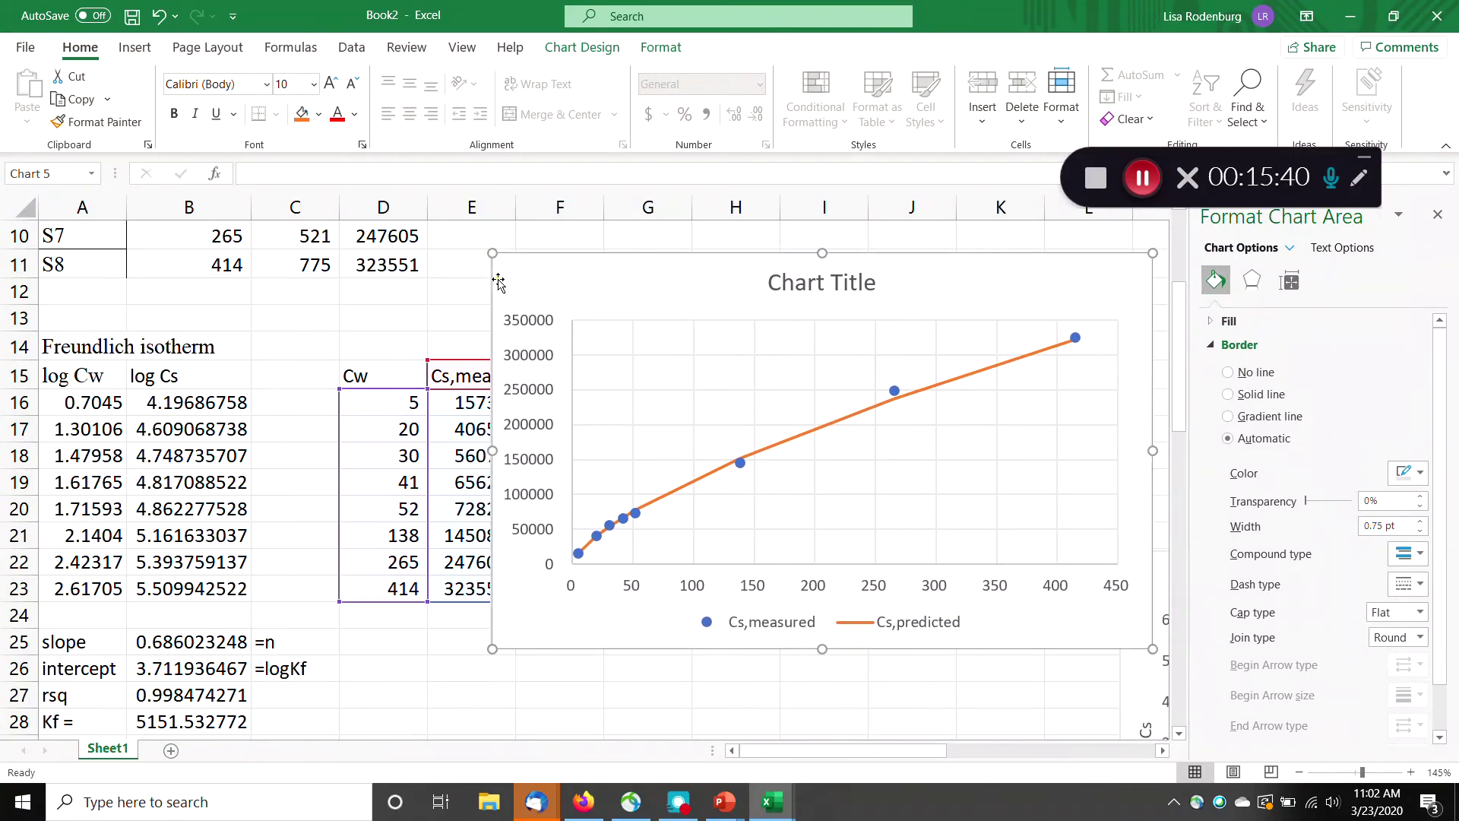
Replace the title of the Freundlich measured and predicted Cs chart with "Freundlich isotherm".
click(844, 286)
double_click(843, 283)
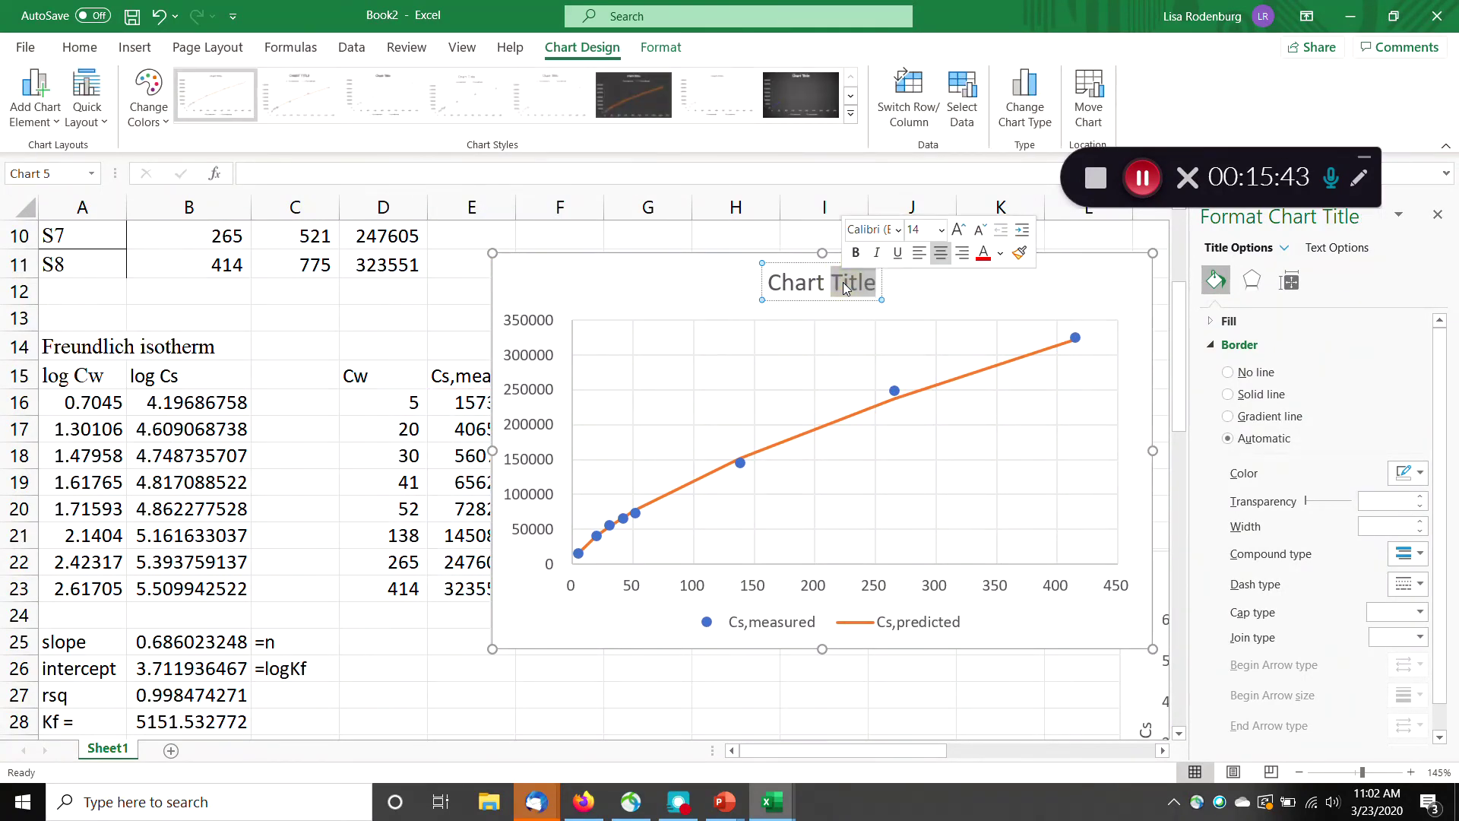
key(BackSpace)
key(BackSpace)
key(BackSpace)
key(BackSpace)
key(BackSpace)
key(BackSpace)
key(BackSpace)
text(Fr)
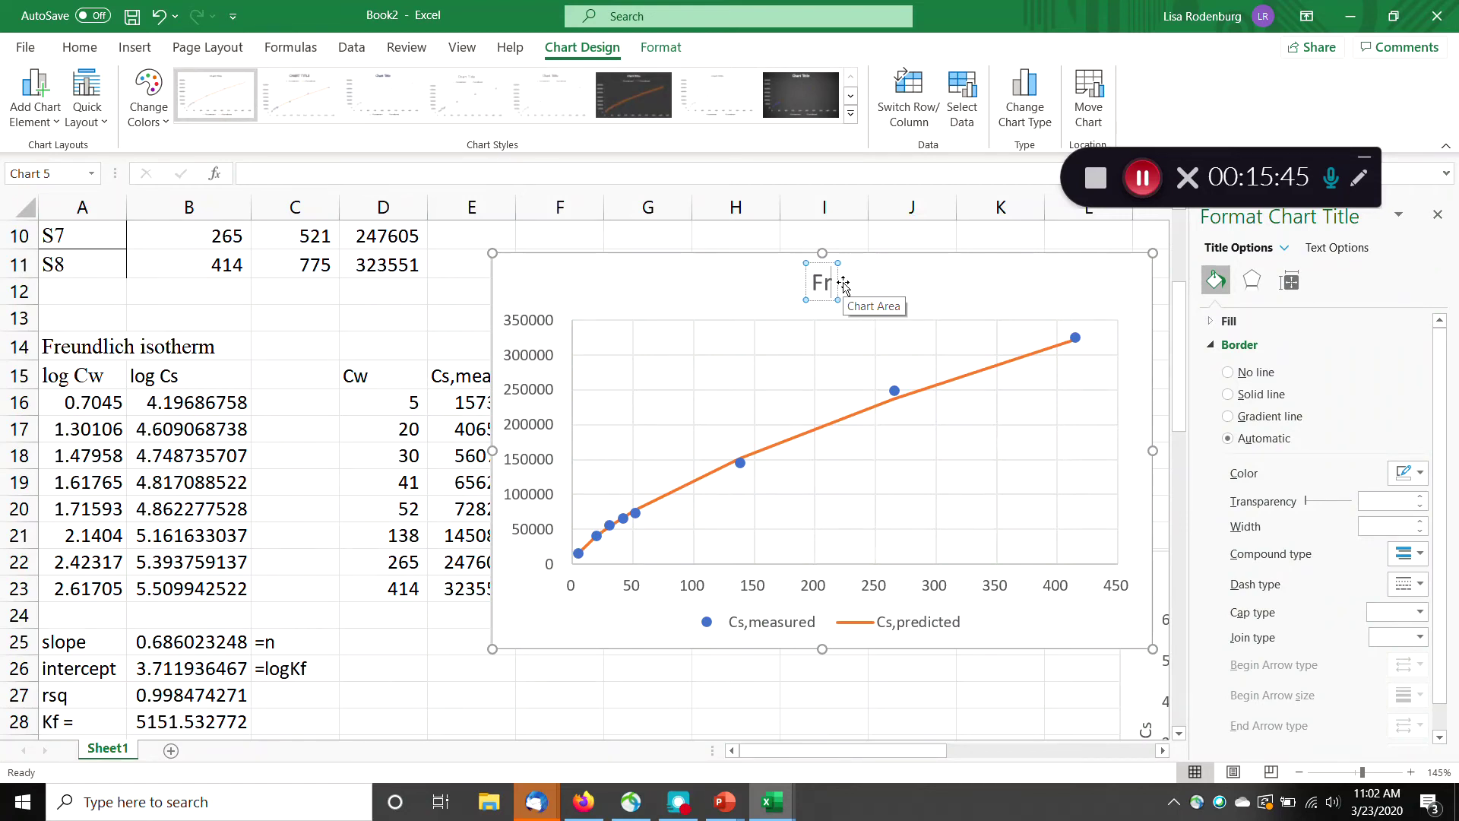
text(eundlich is)
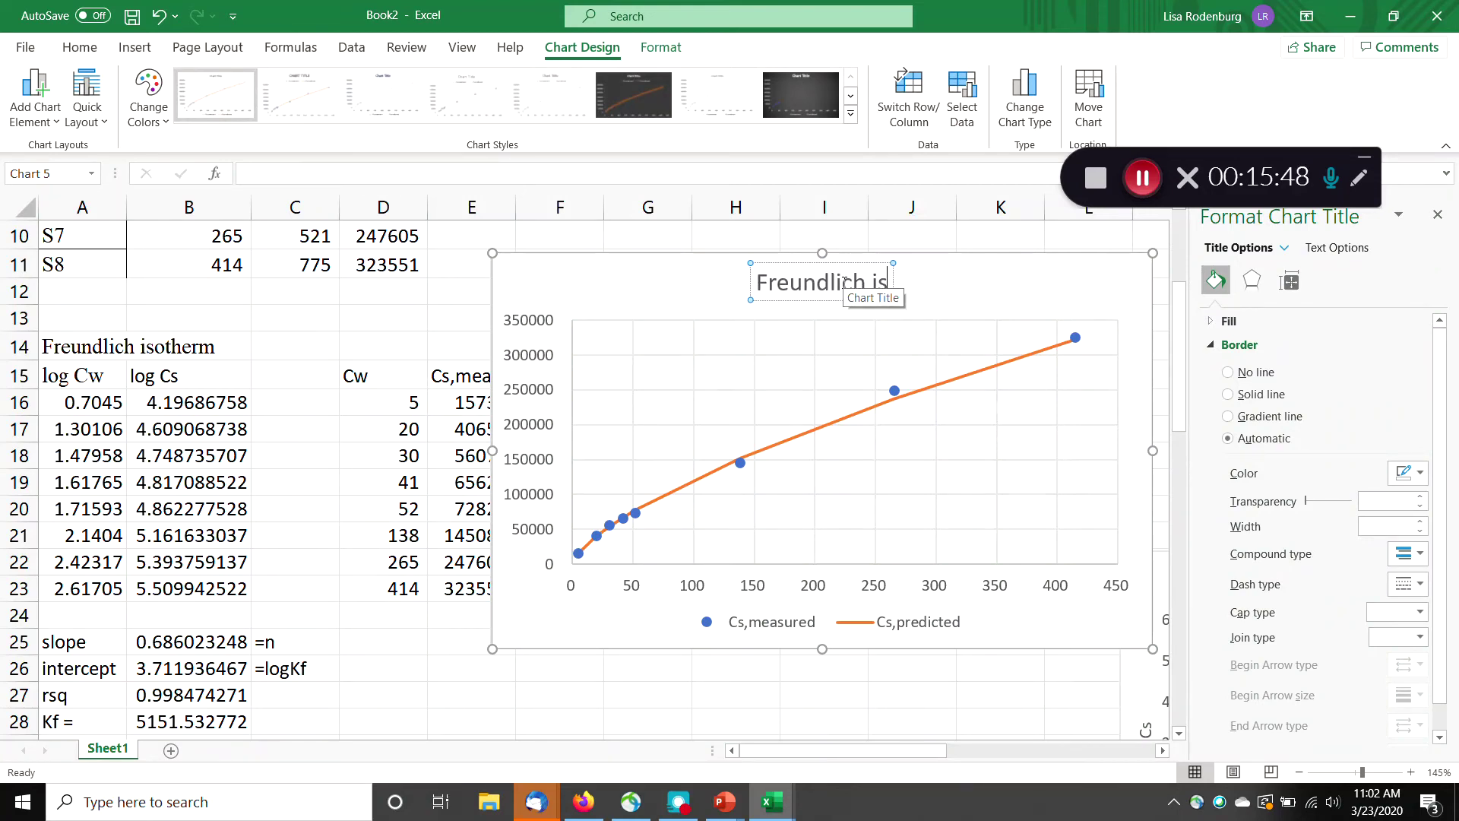
text(otherm)
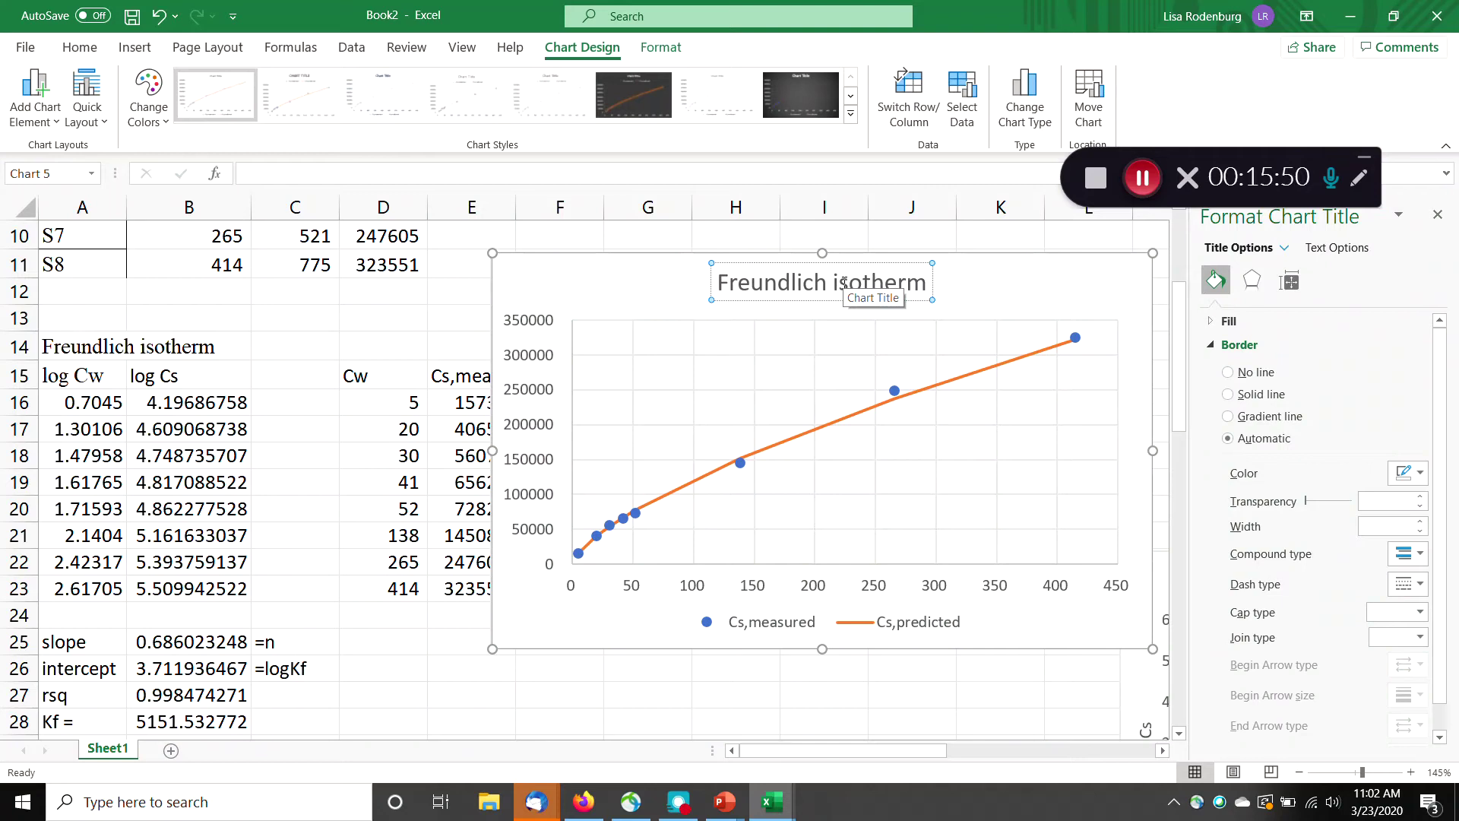
click(599, 259)
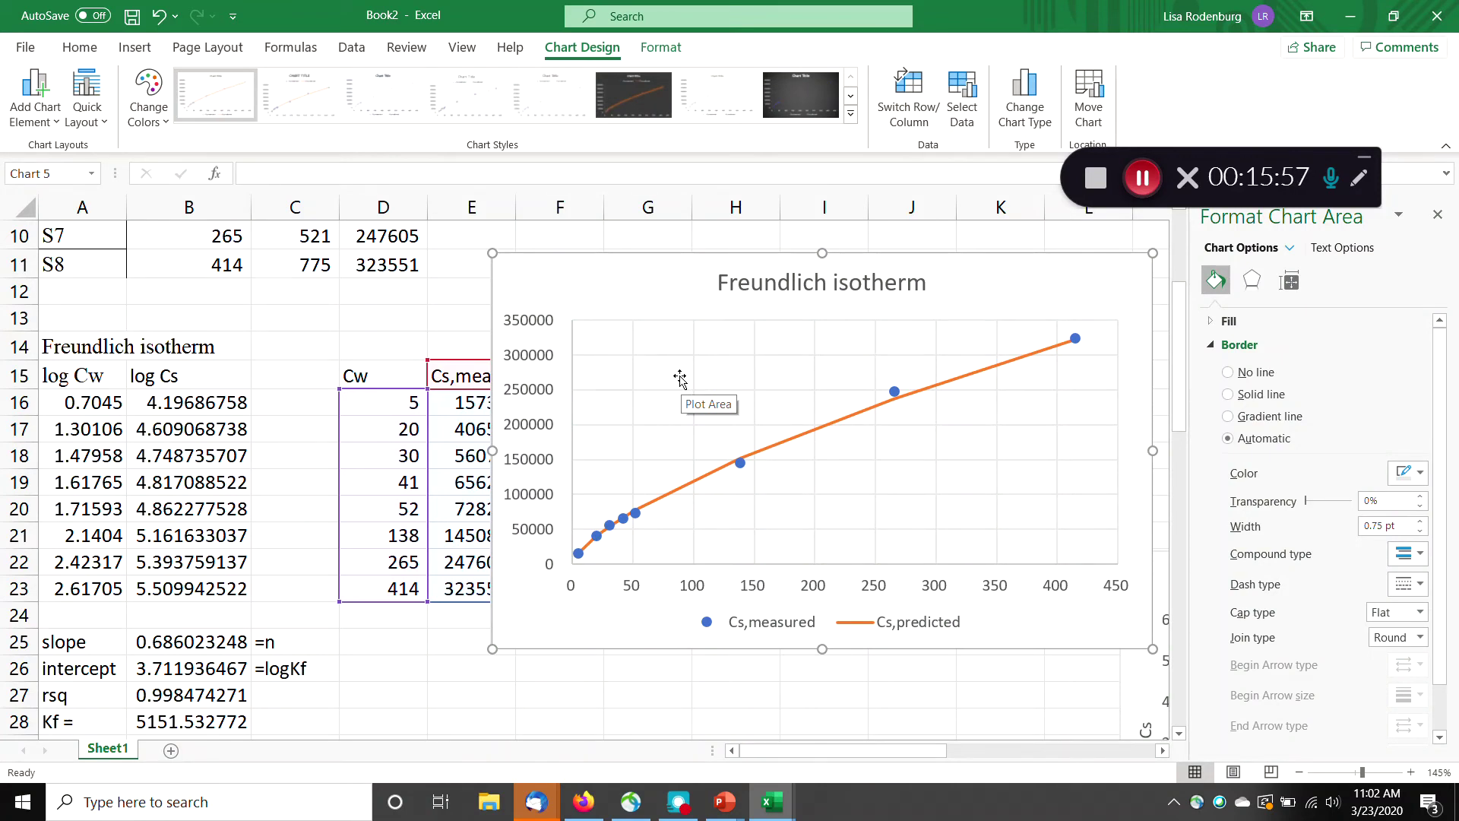
Review the Freundlich and Langmuir tables, equations and charts on the sheet.
click(481, 690)
scroll(482, 690, down, 6)
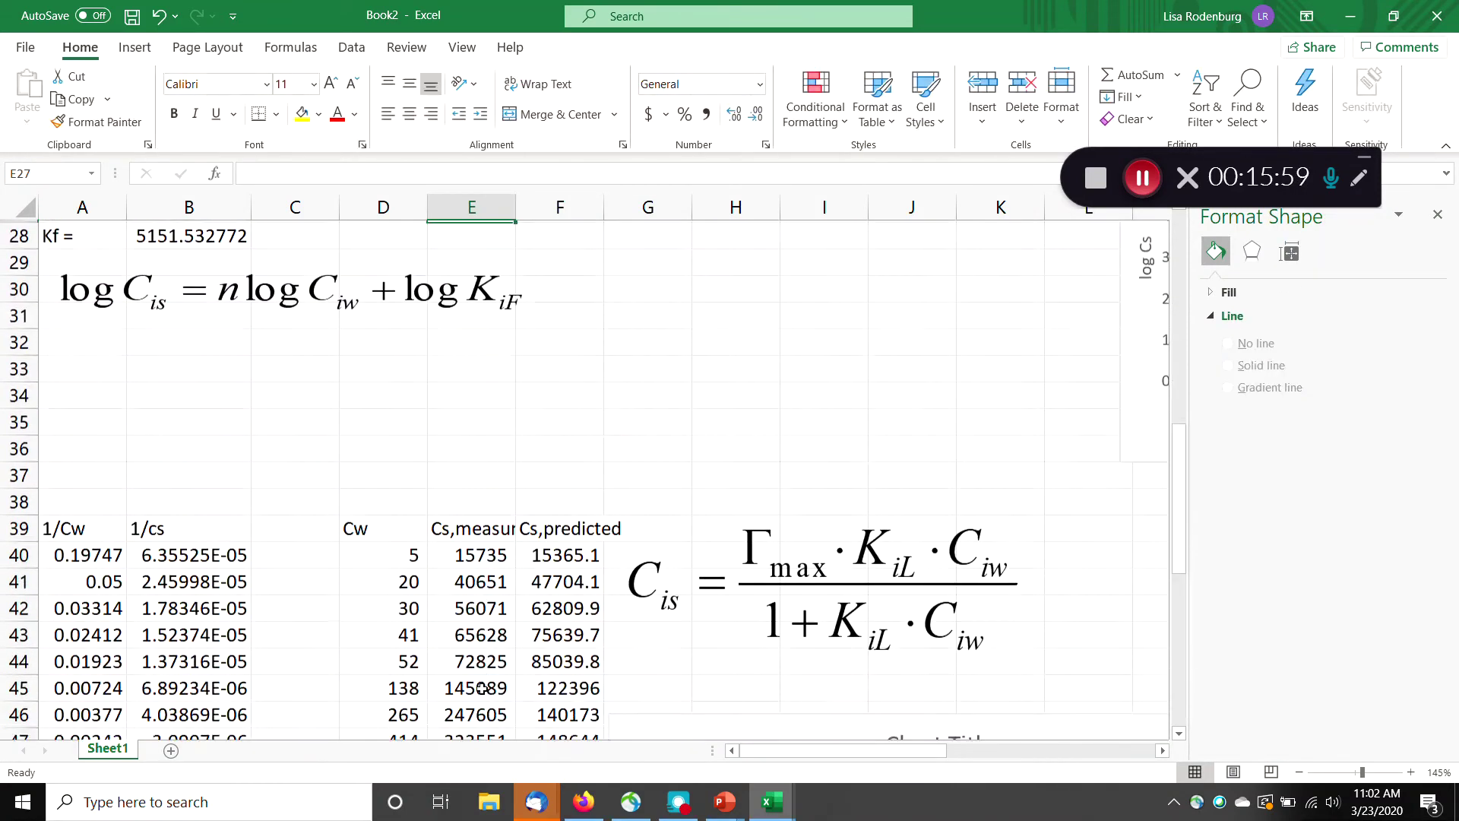
scroll(482, 690, down, 3)
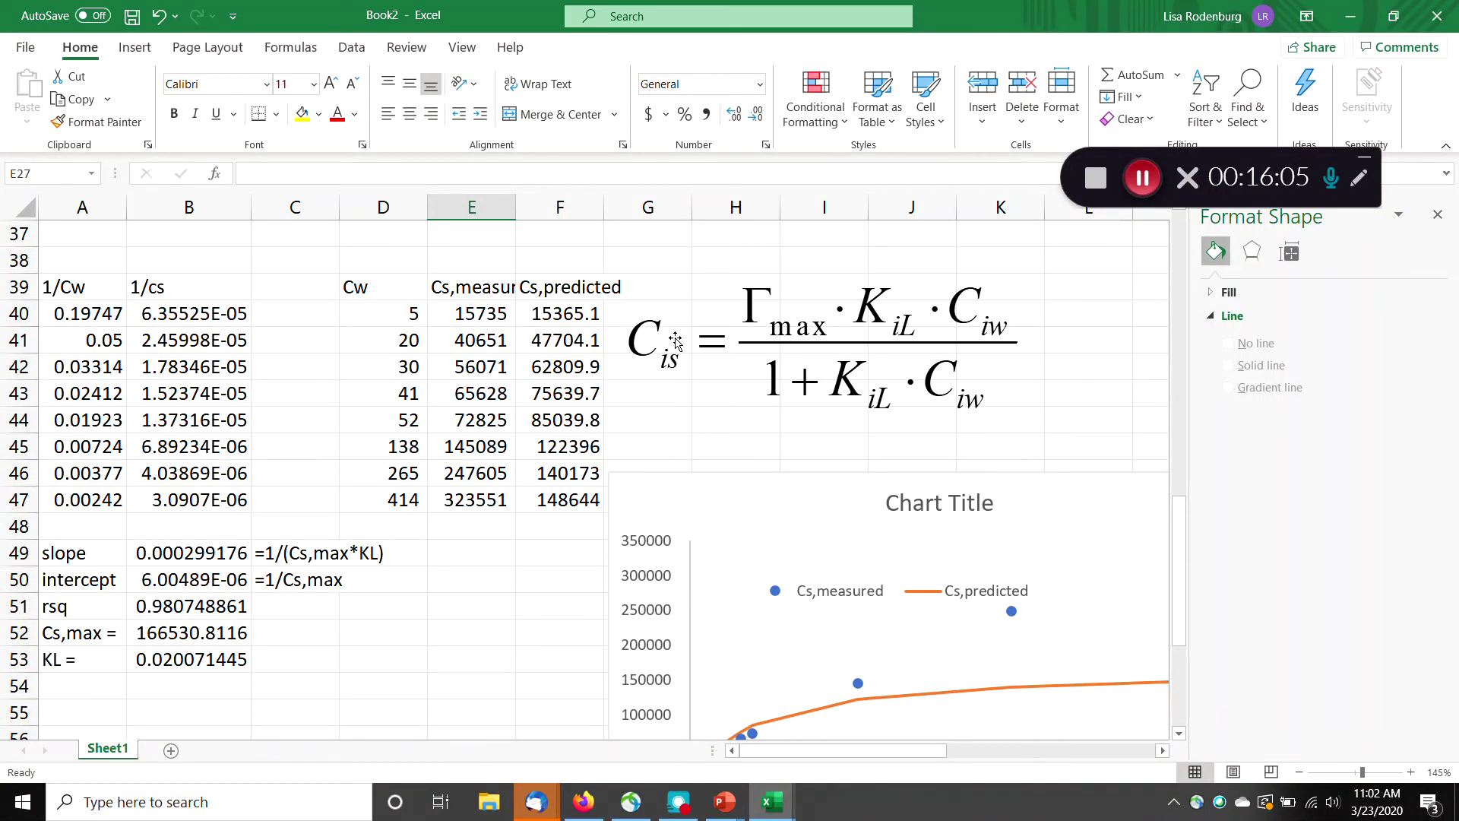
scroll(404, 539, down, 3)
scroll(404, 540, up, 7)
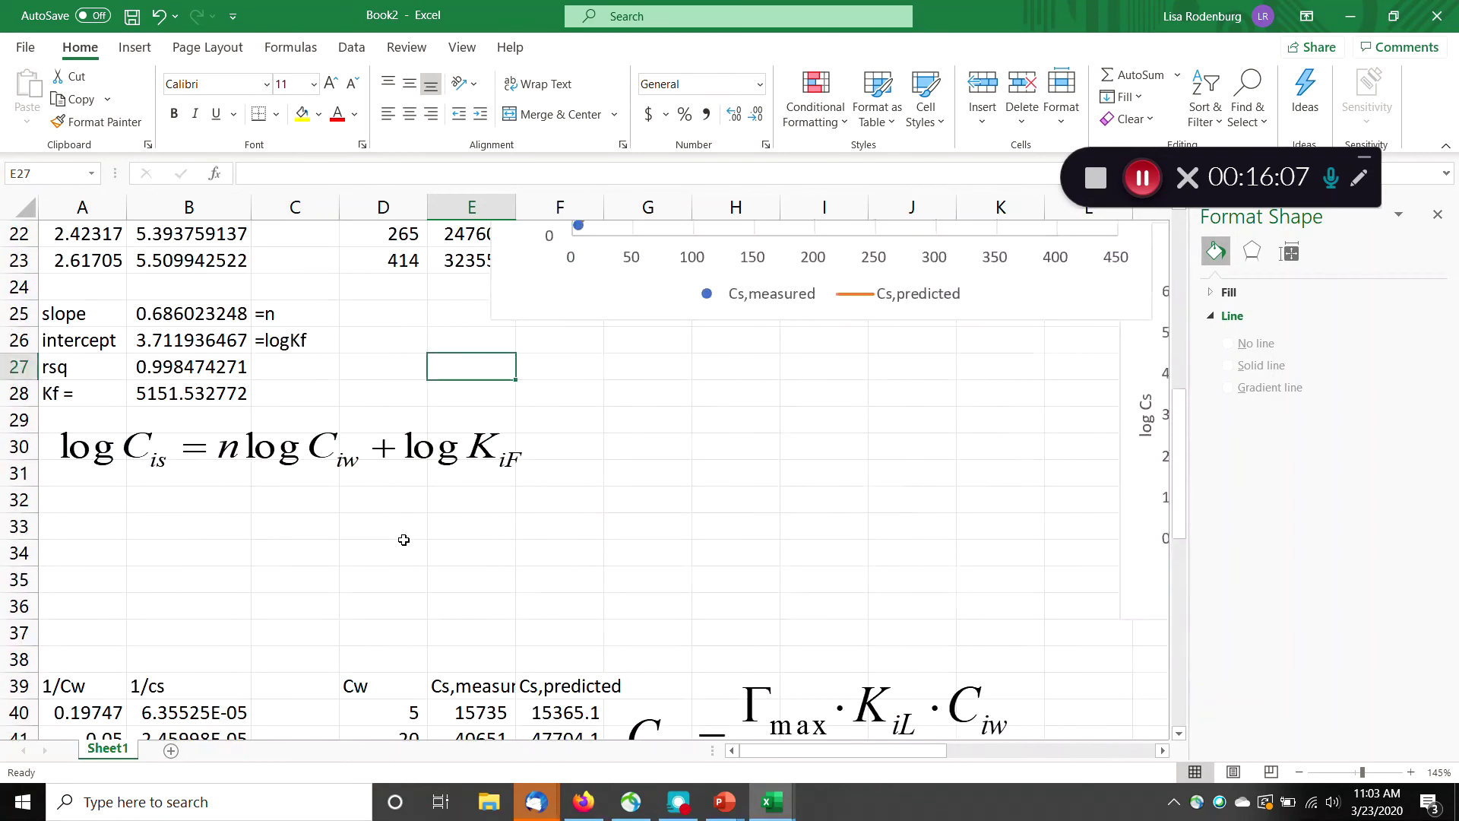
scroll(404, 539, up, 7)
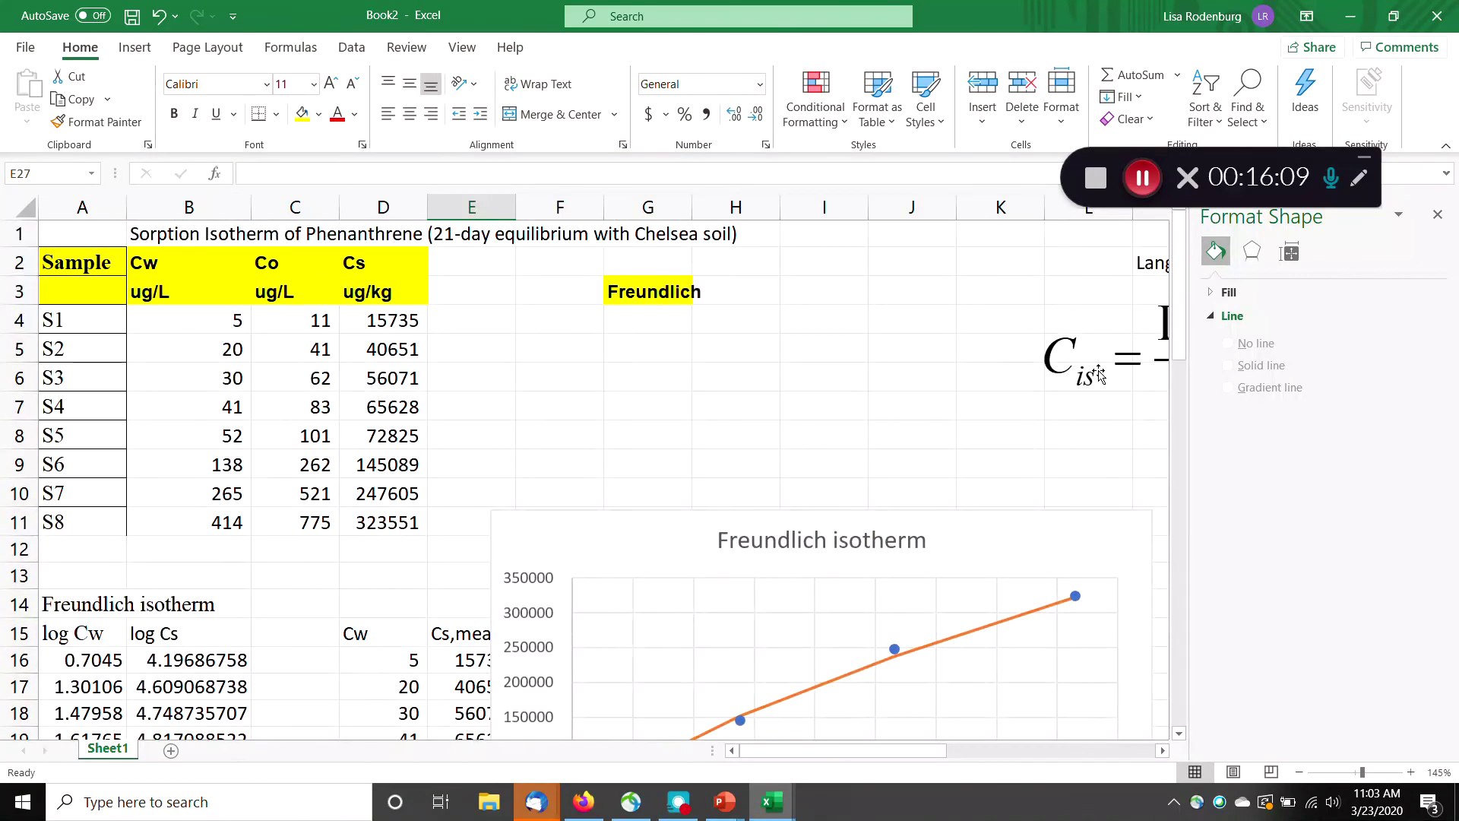
click(1100, 374)
click(1162, 750)
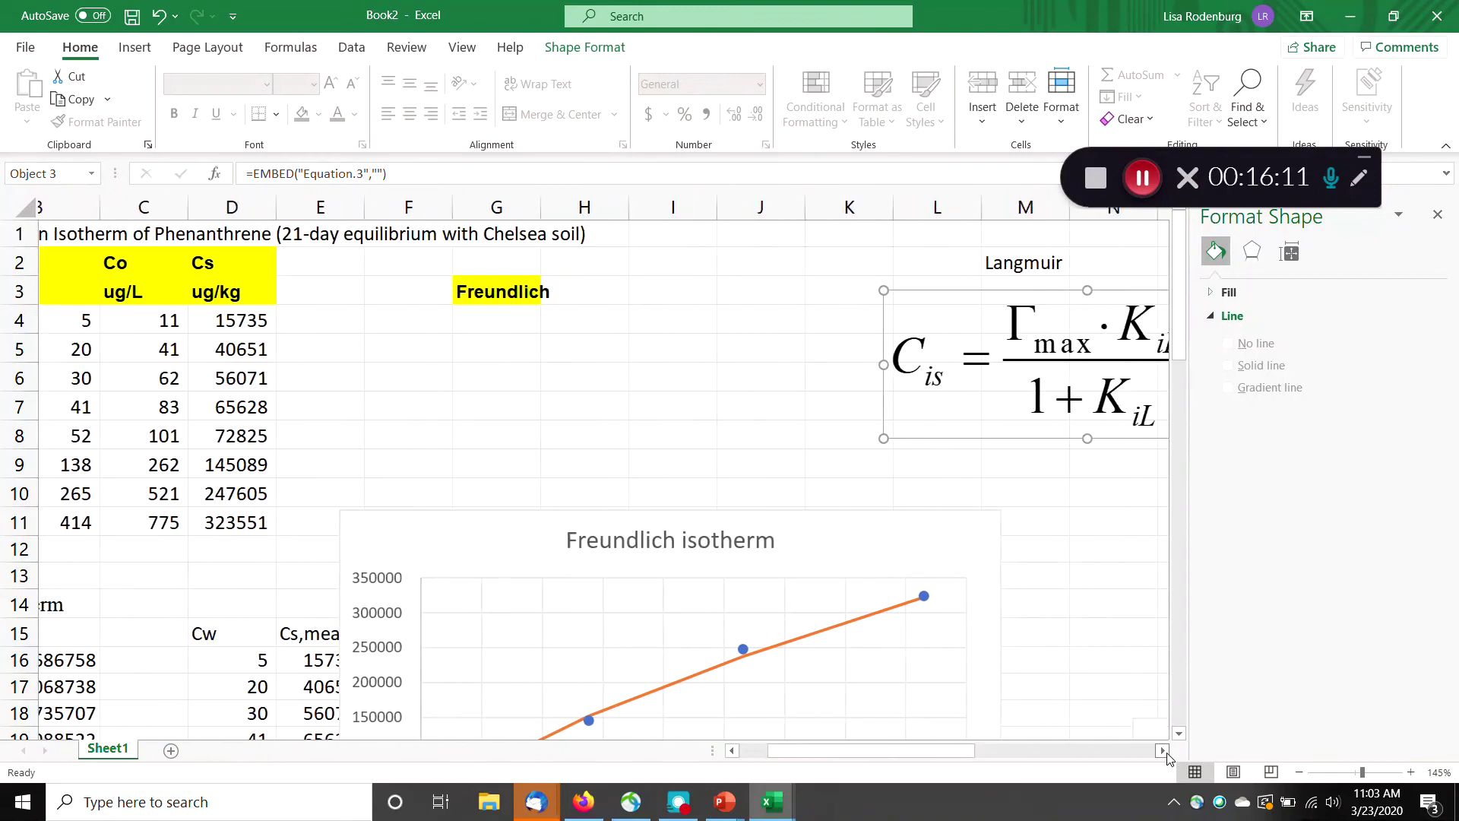
drag(1071, 754, 951, 752)
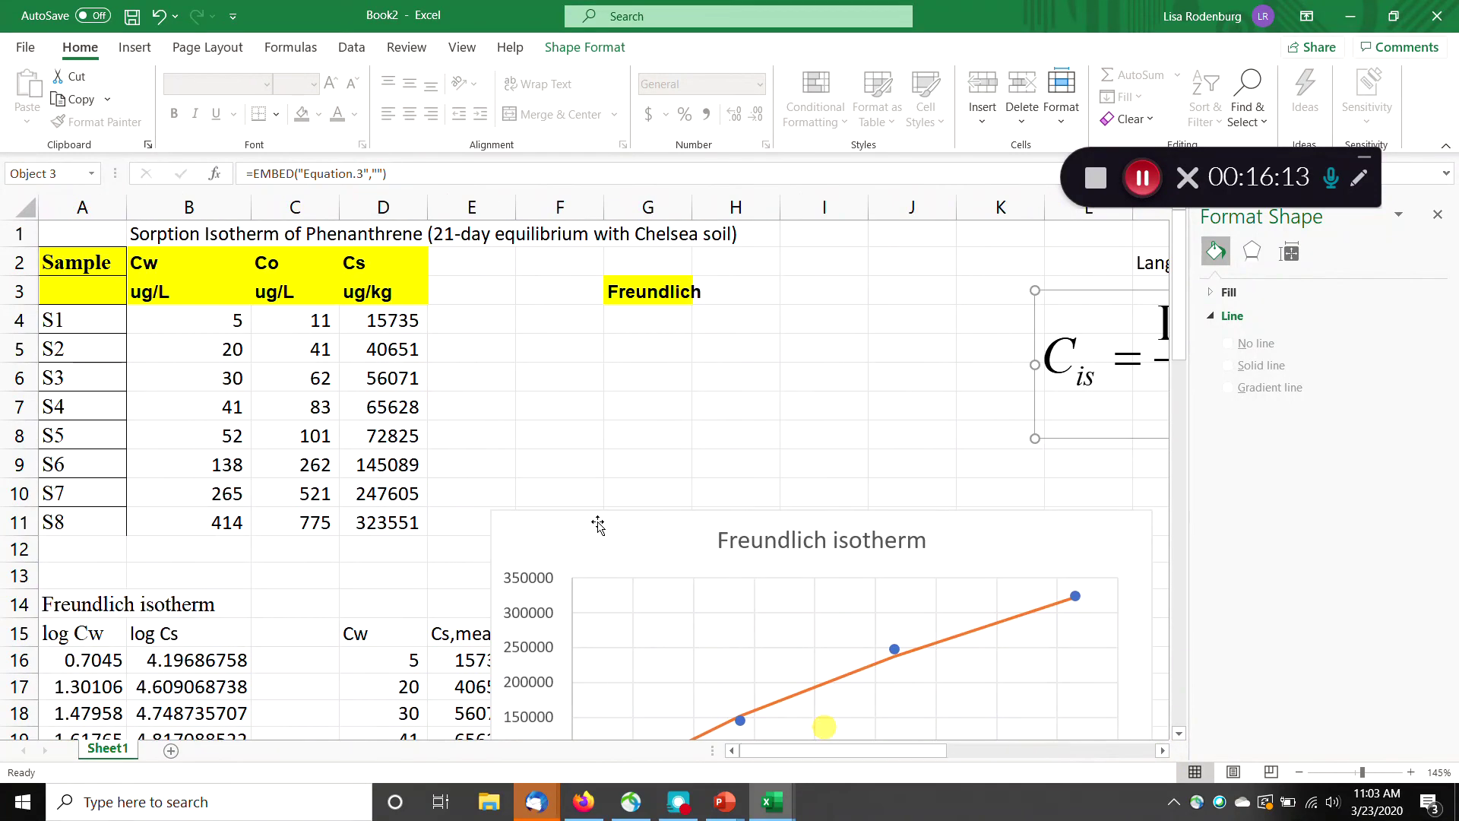
scroll(596, 521, down, 8)
scroll(598, 524, down, 6)
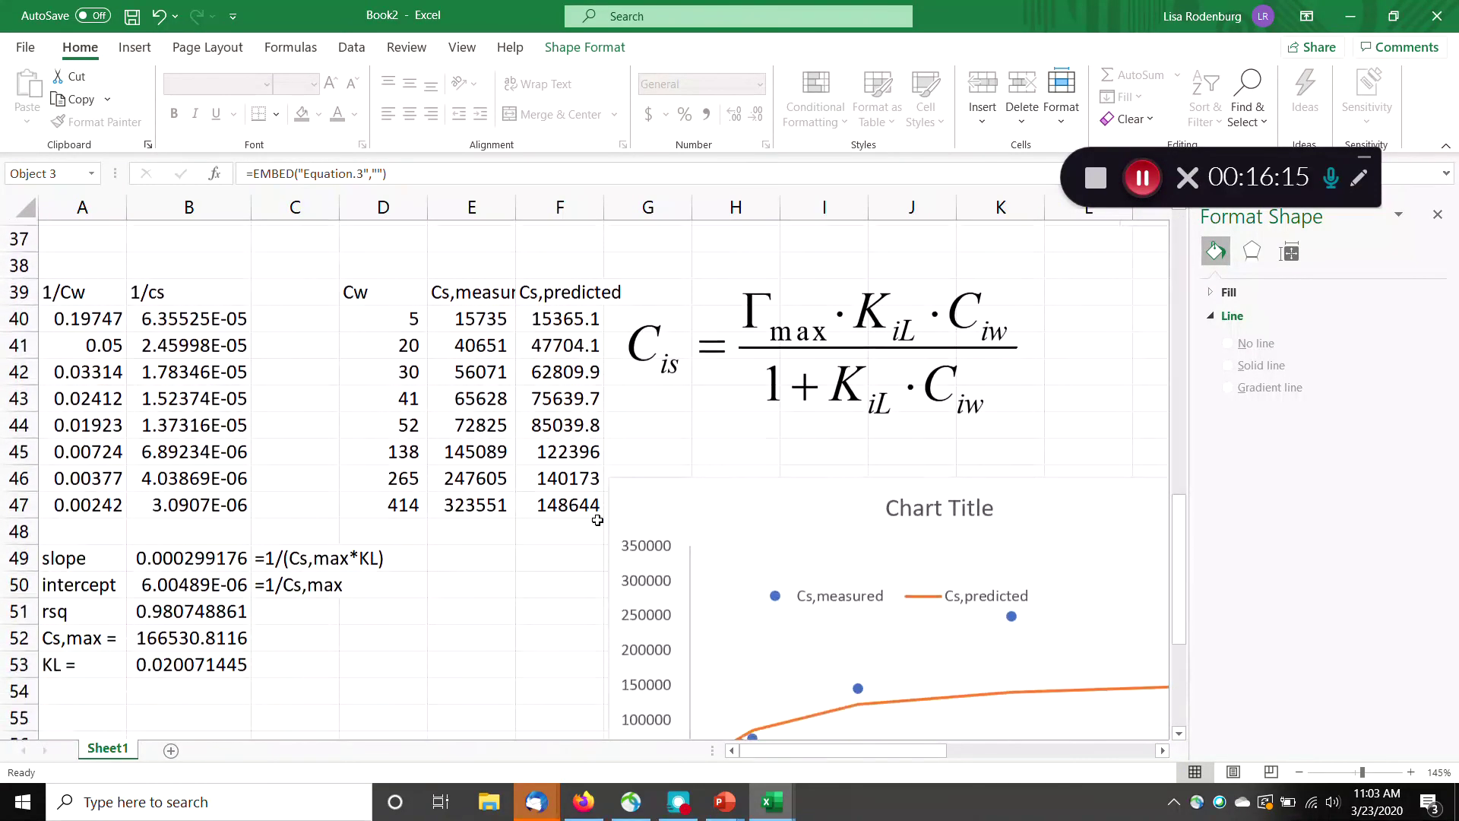
Move the Langmuir chart out of the way, and place the linearised Langmuir equation beside the slope and intercept rows.
drag(625, 333, 1013, 718)
drag(754, 451, 1018, 689)
drag(972, 600, 599, 469)
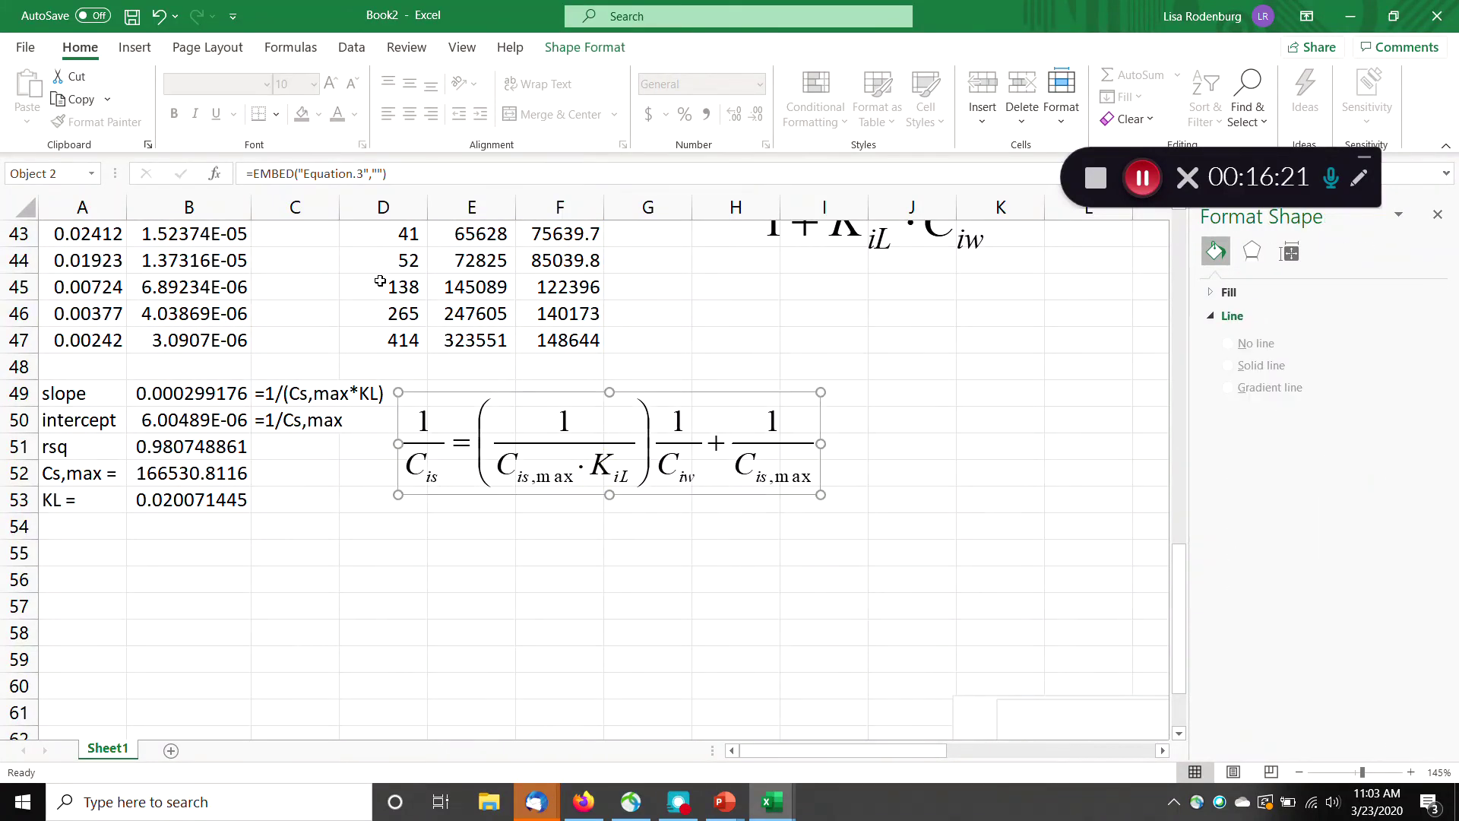
click(945, 524)
Move the nonlinear Langmuir equation down below the linearised one, freeing the cells beside the Cs,predicted column.
scroll(944, 522, up, 1)
scroll(945, 523, up, 1)
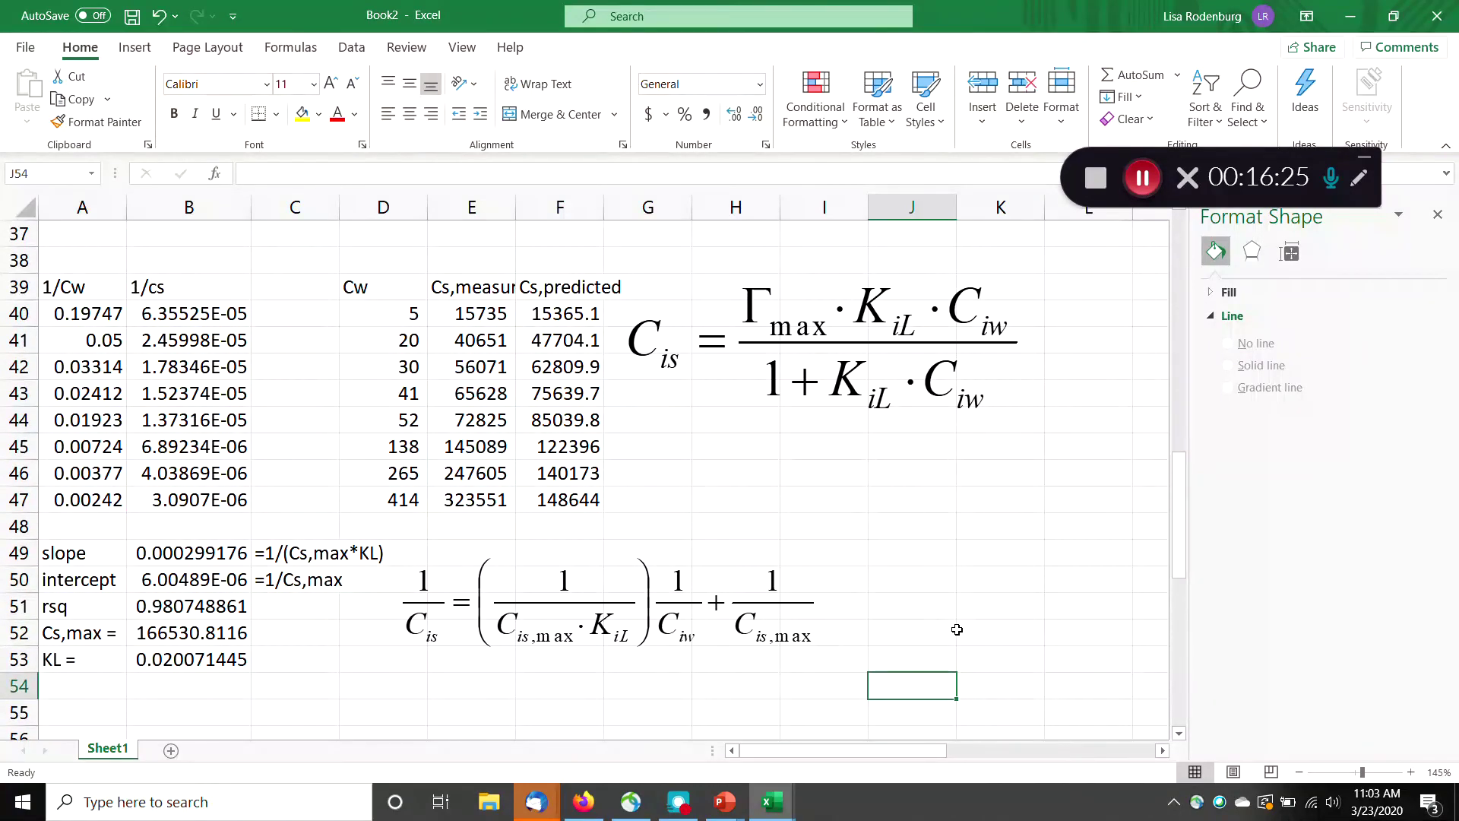
drag(852, 340, 841, 711)
click(824, 446)
Clear the Langmuir Cs,predicted values in F40:F47.
drag(562, 313, 594, 507)
key(Delete)
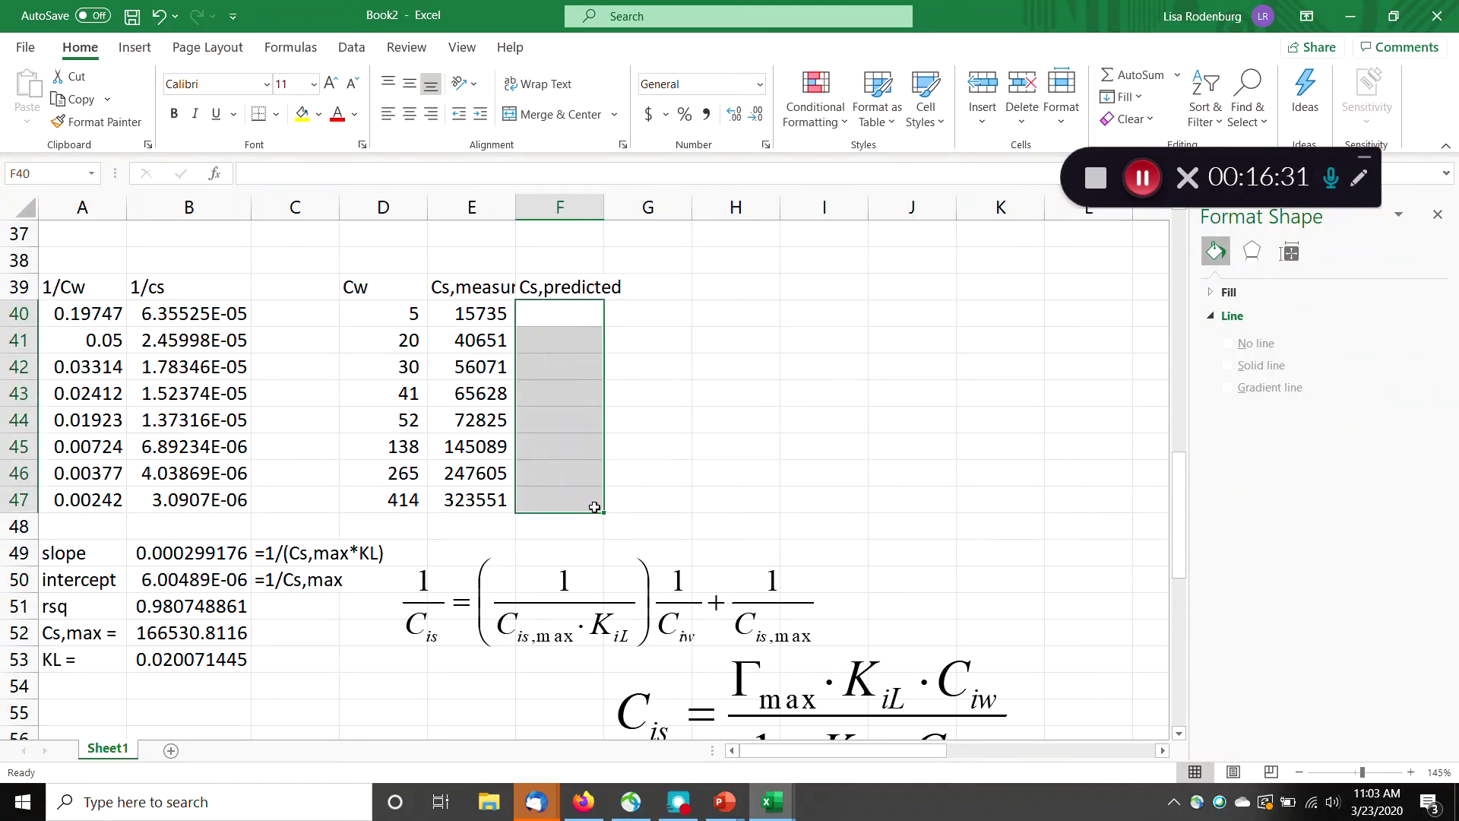
click(563, 314)
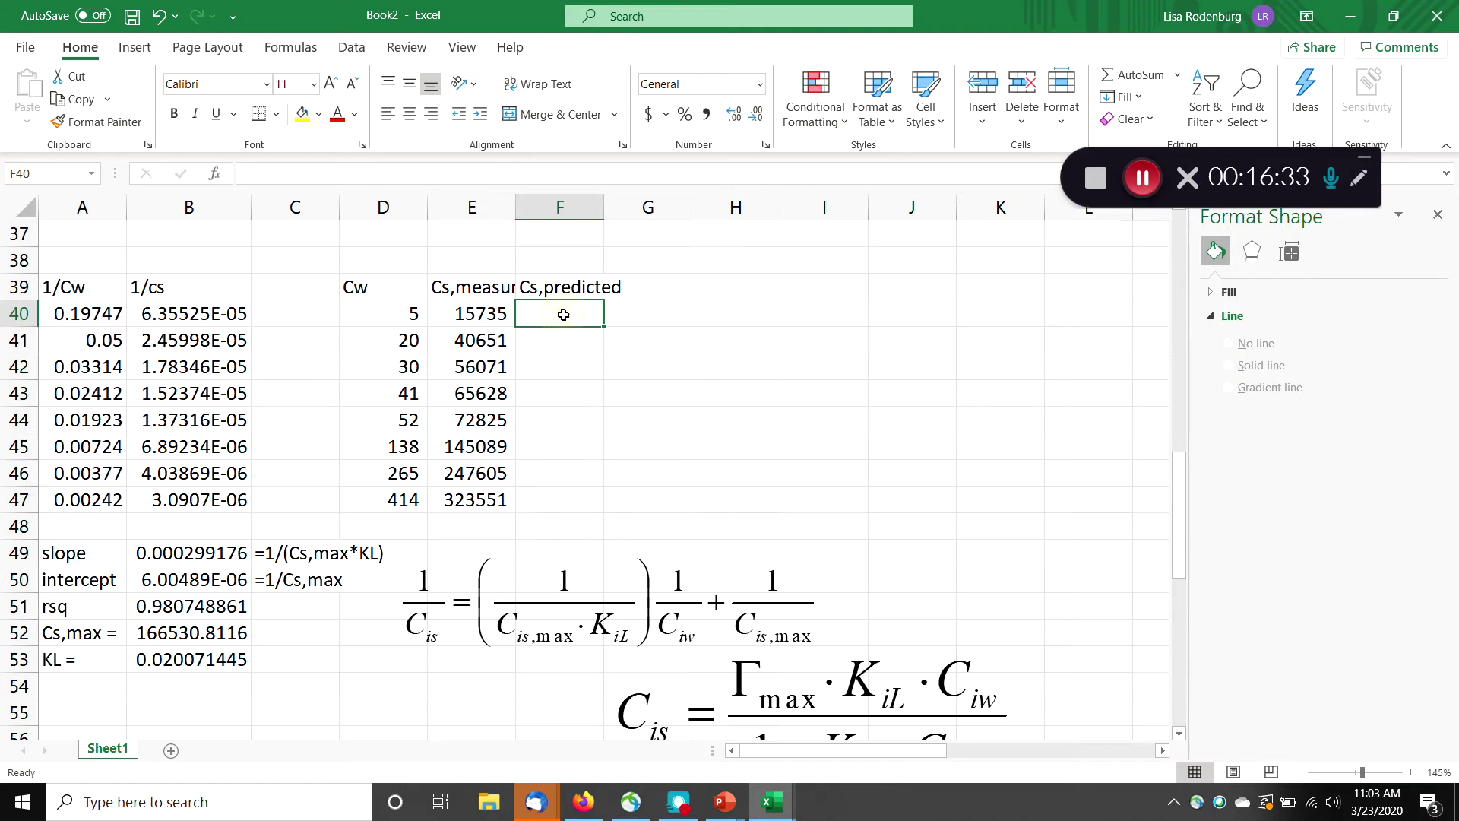
Enter the parameter labels "Cs,max =" in H40 and "KL =" in H41.
click(730, 327)
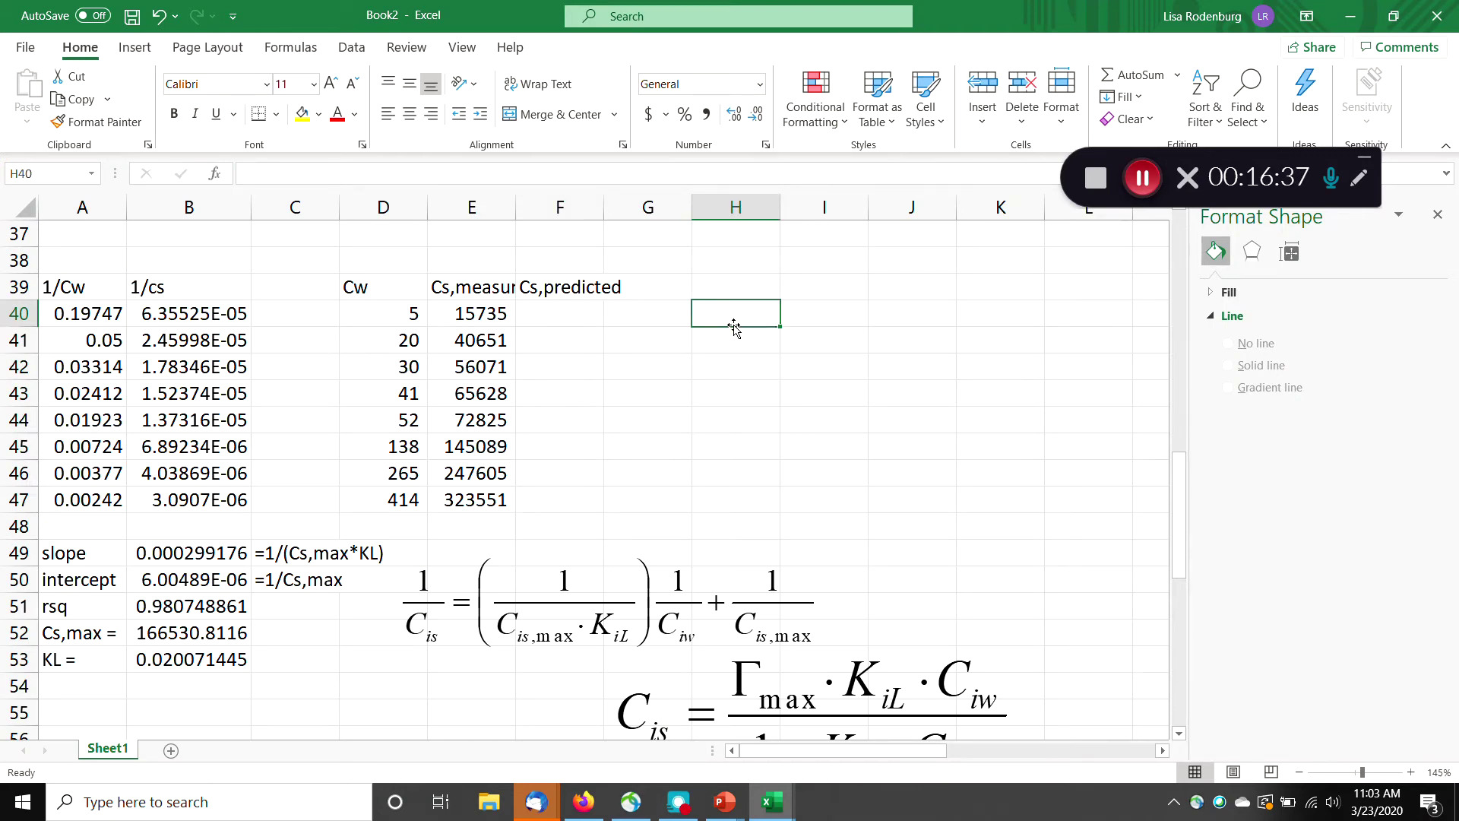
text(Cs,max)
key(BackSpace)
text(ax)
key(Return)
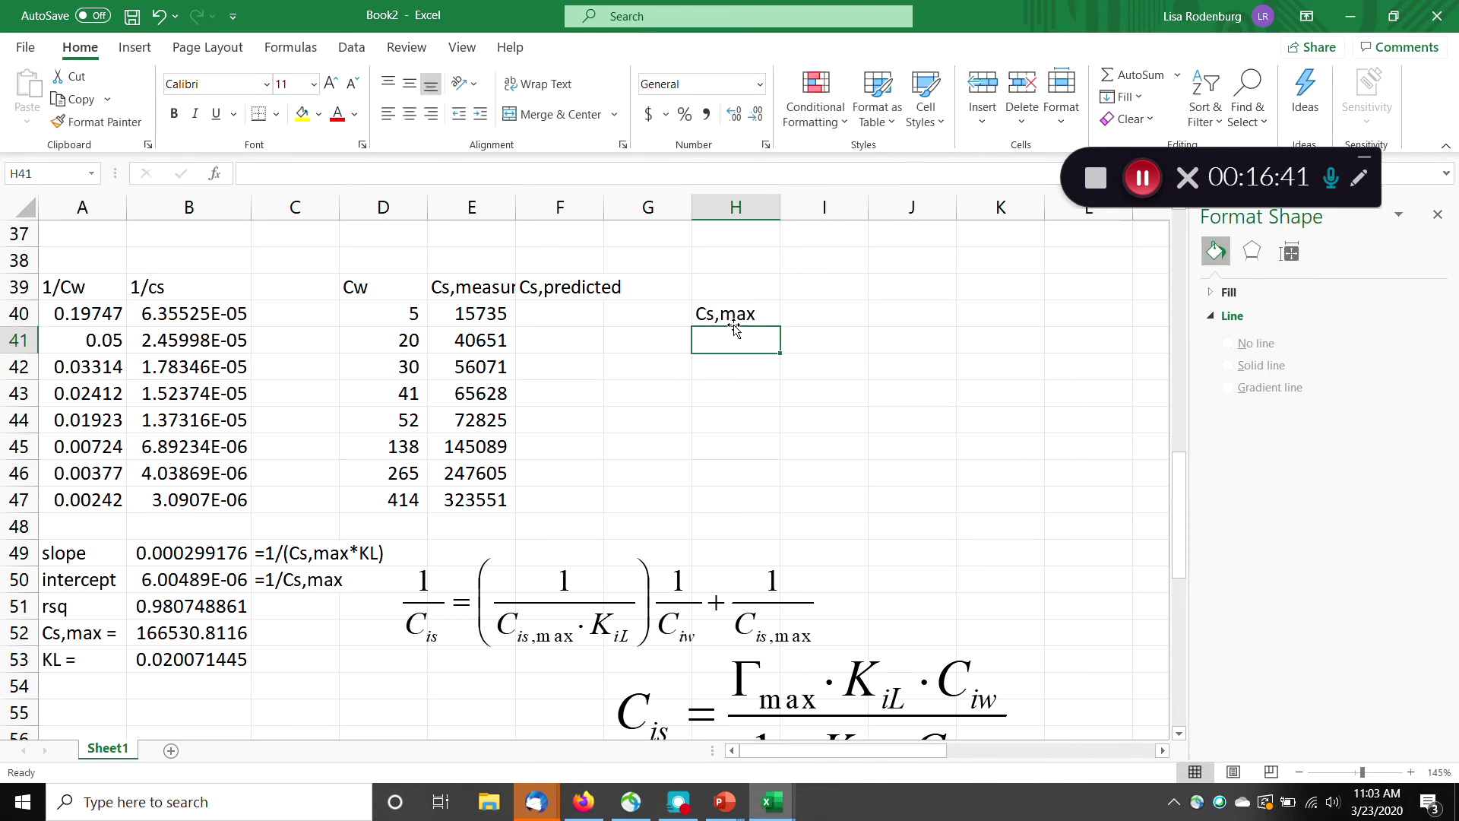
text(KL =)
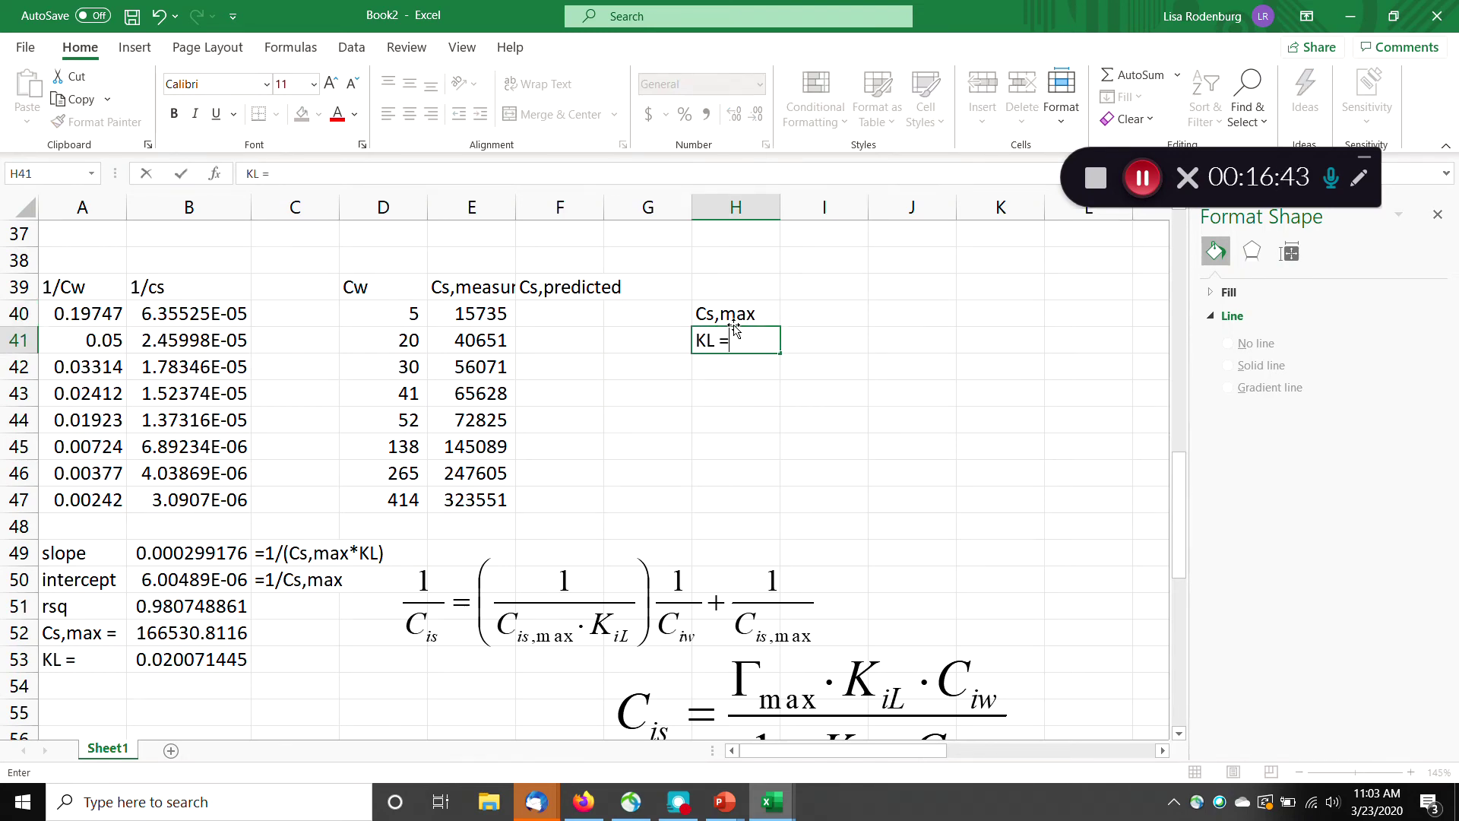
click(733, 323)
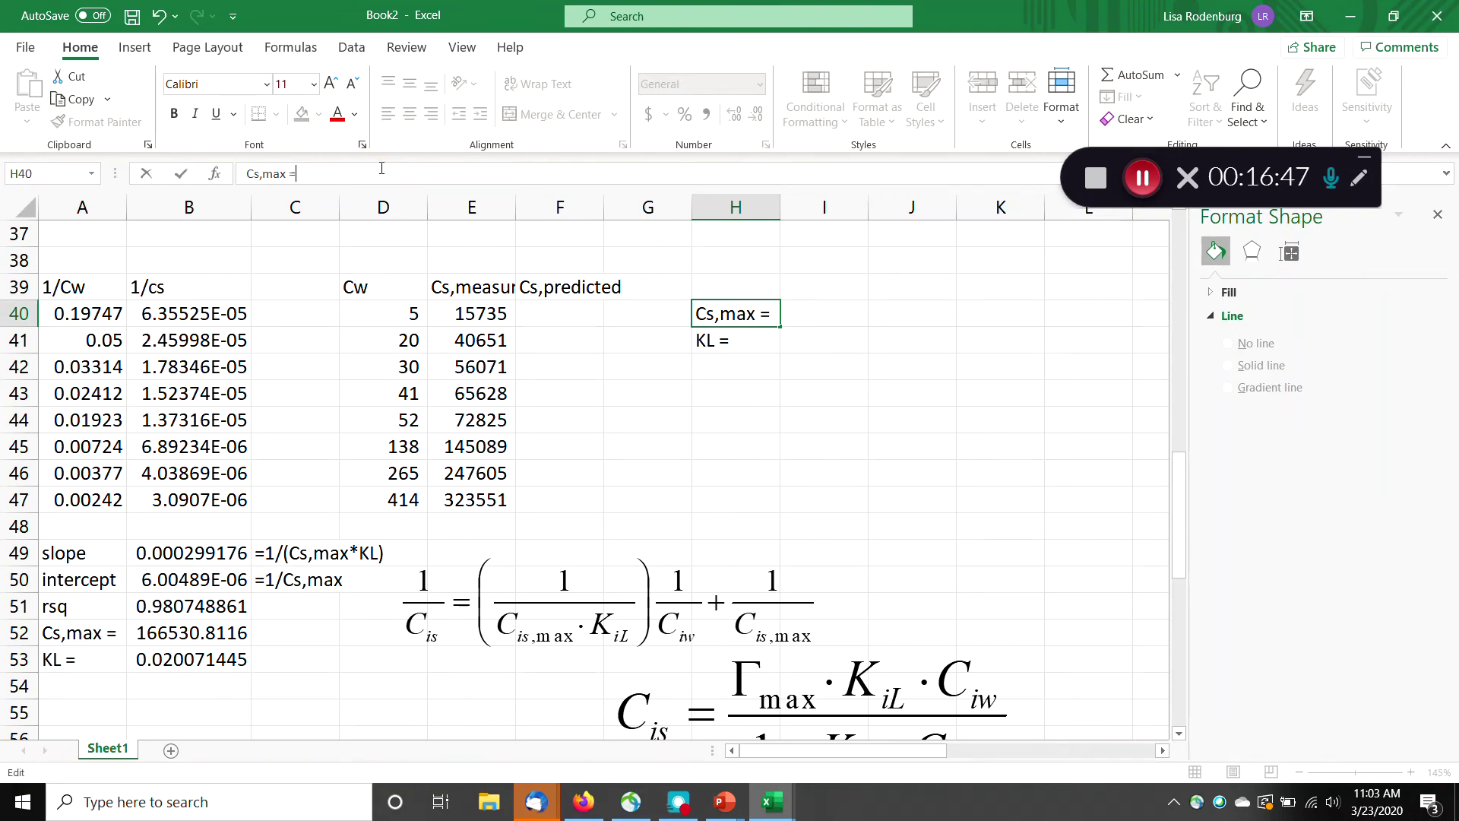
key(Return)
Enter 0.02 as the KL value in I41, leaving I40 free for the Cs,max value.
key(Up)
key(Right)
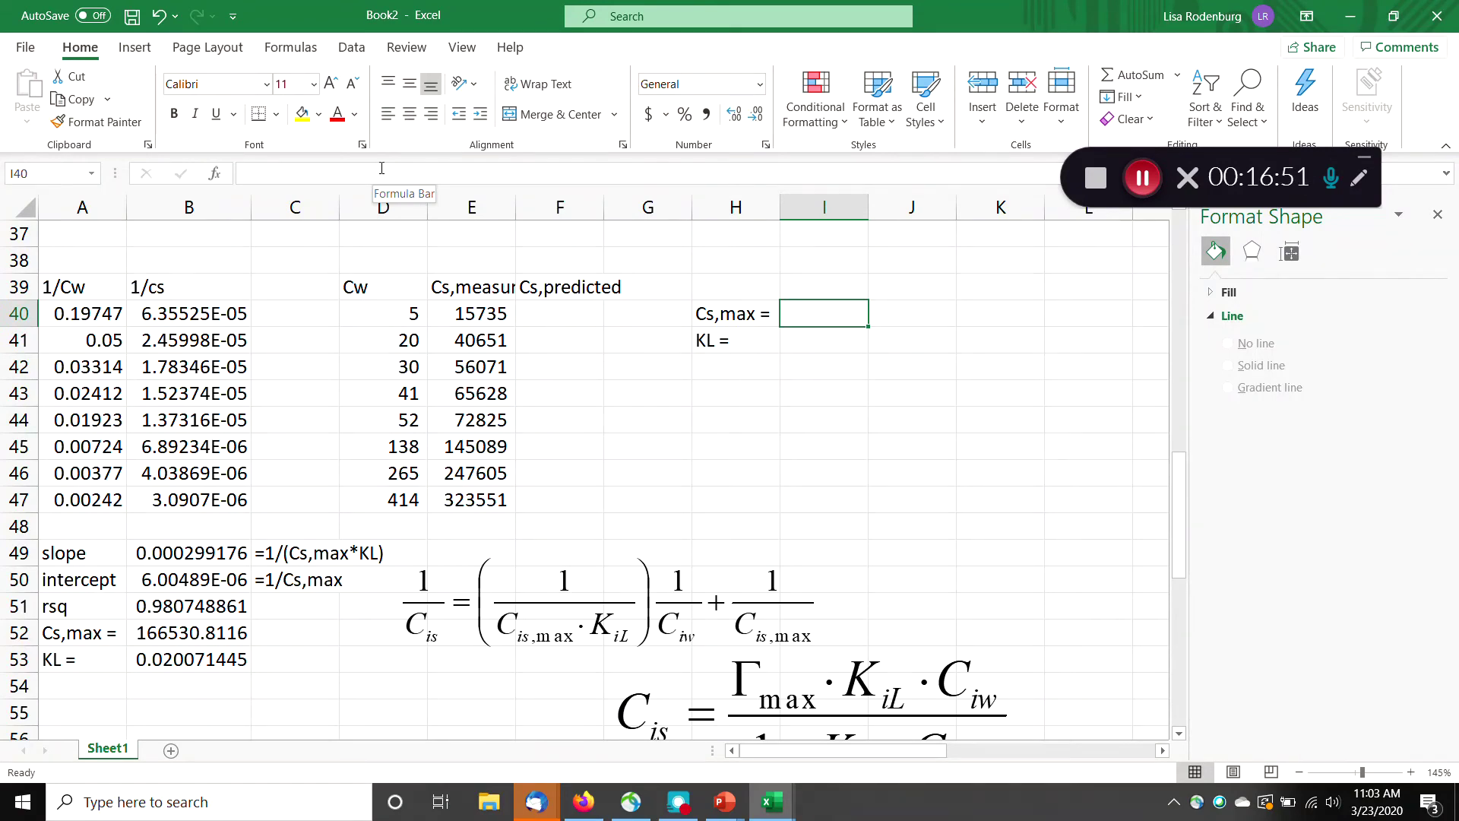
text(0.02)
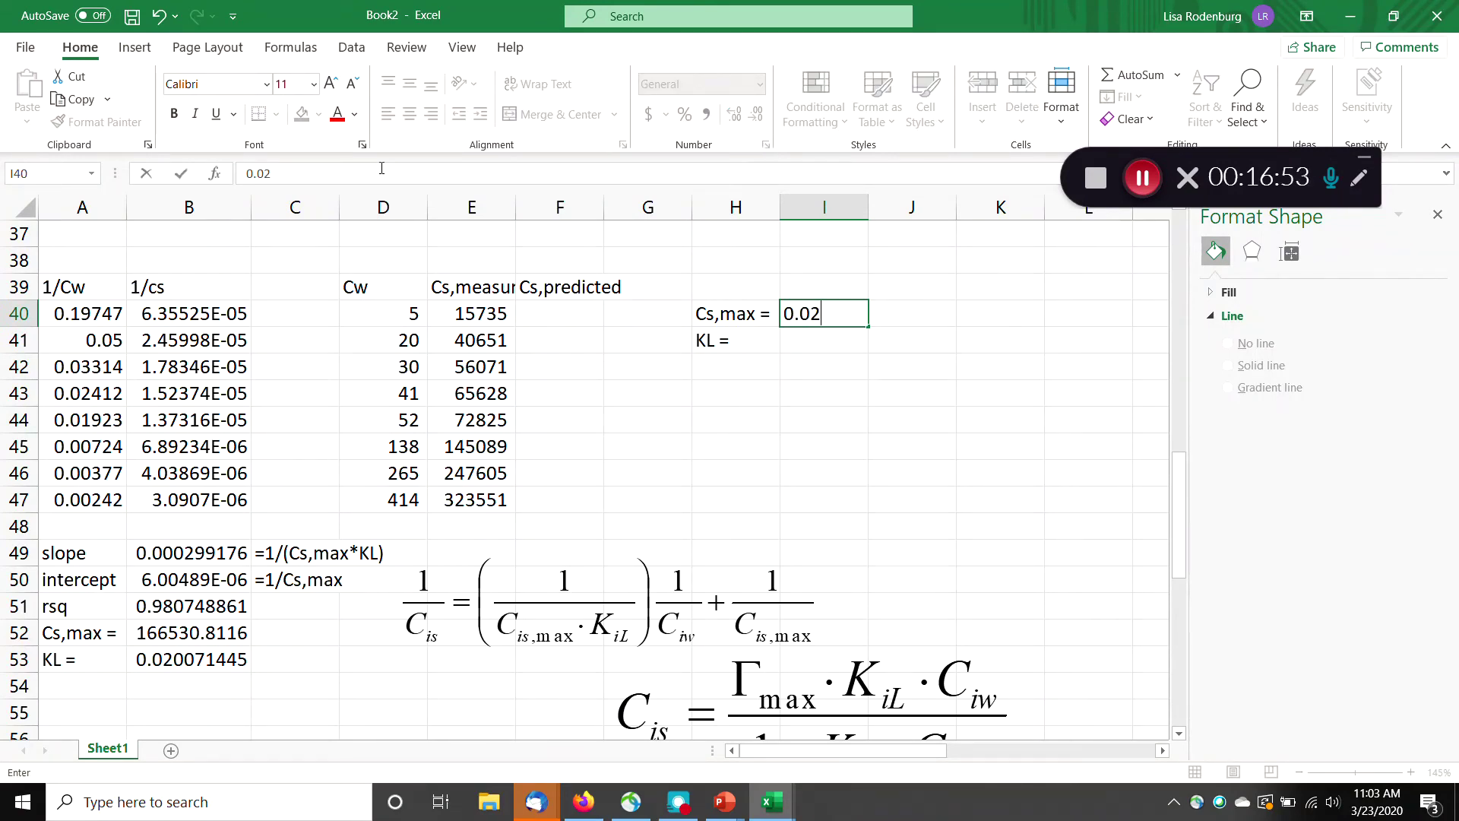
click(195, 668)
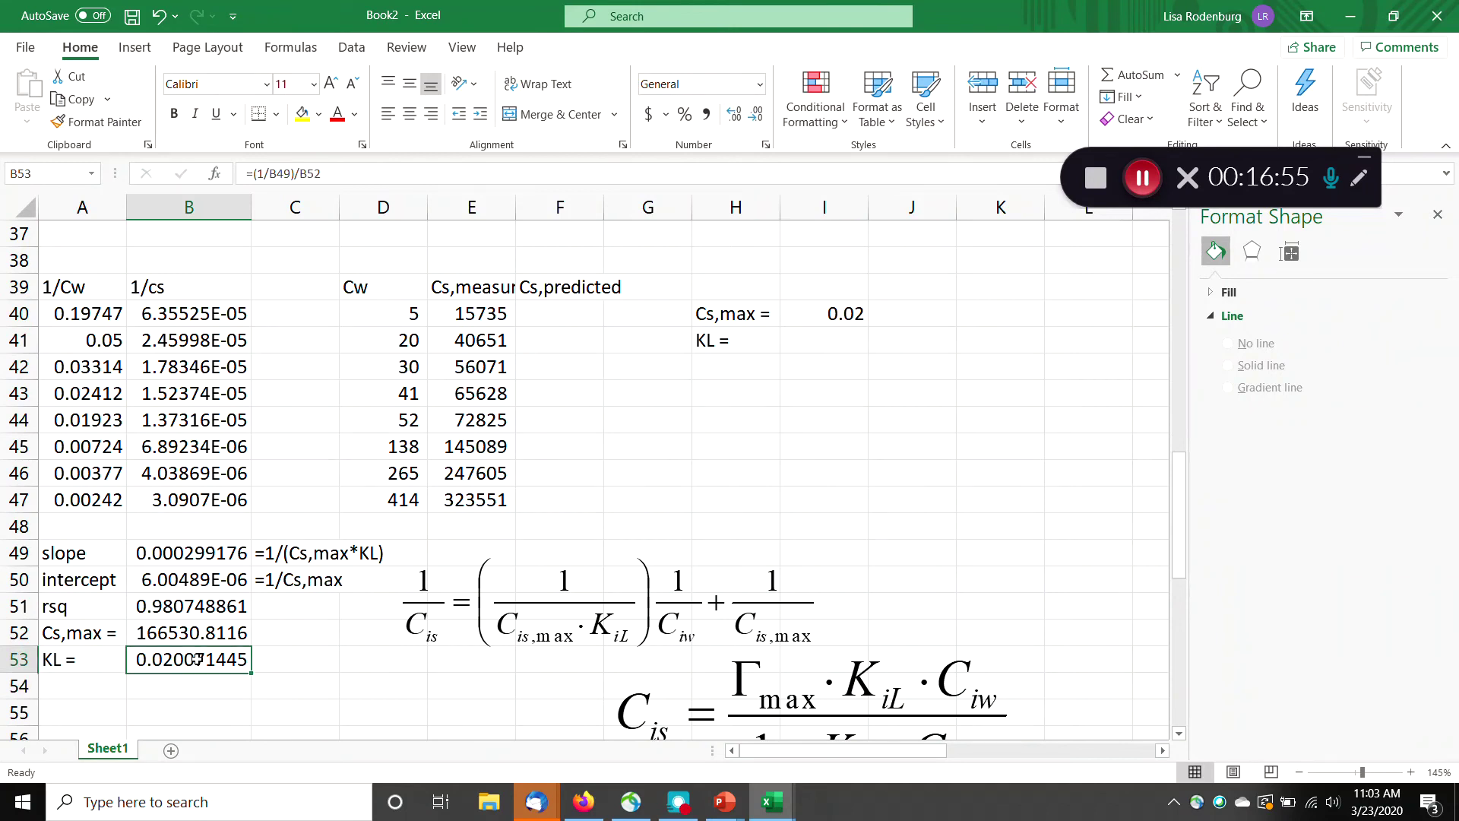
click(834, 319)
mouse_move(834, 326)
mouse_down()
mouse_move(836, 353)
mouse_move(836, 339)
mouse_up()
click(834, 314)
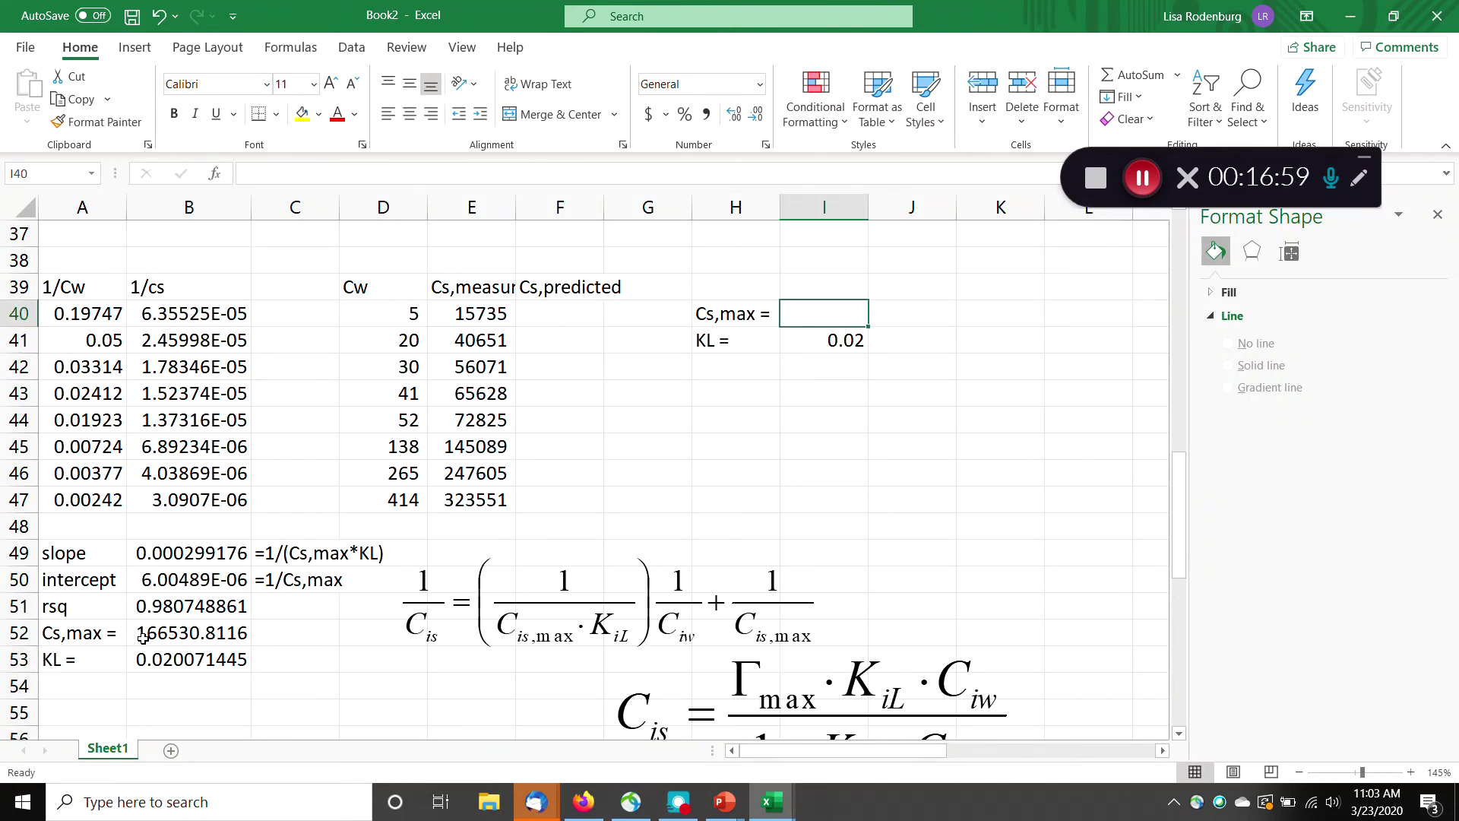
Copy the Cs,max result from B52 into I40 as a plain value without its formula.
click(203, 632)
key(ctrl+c)
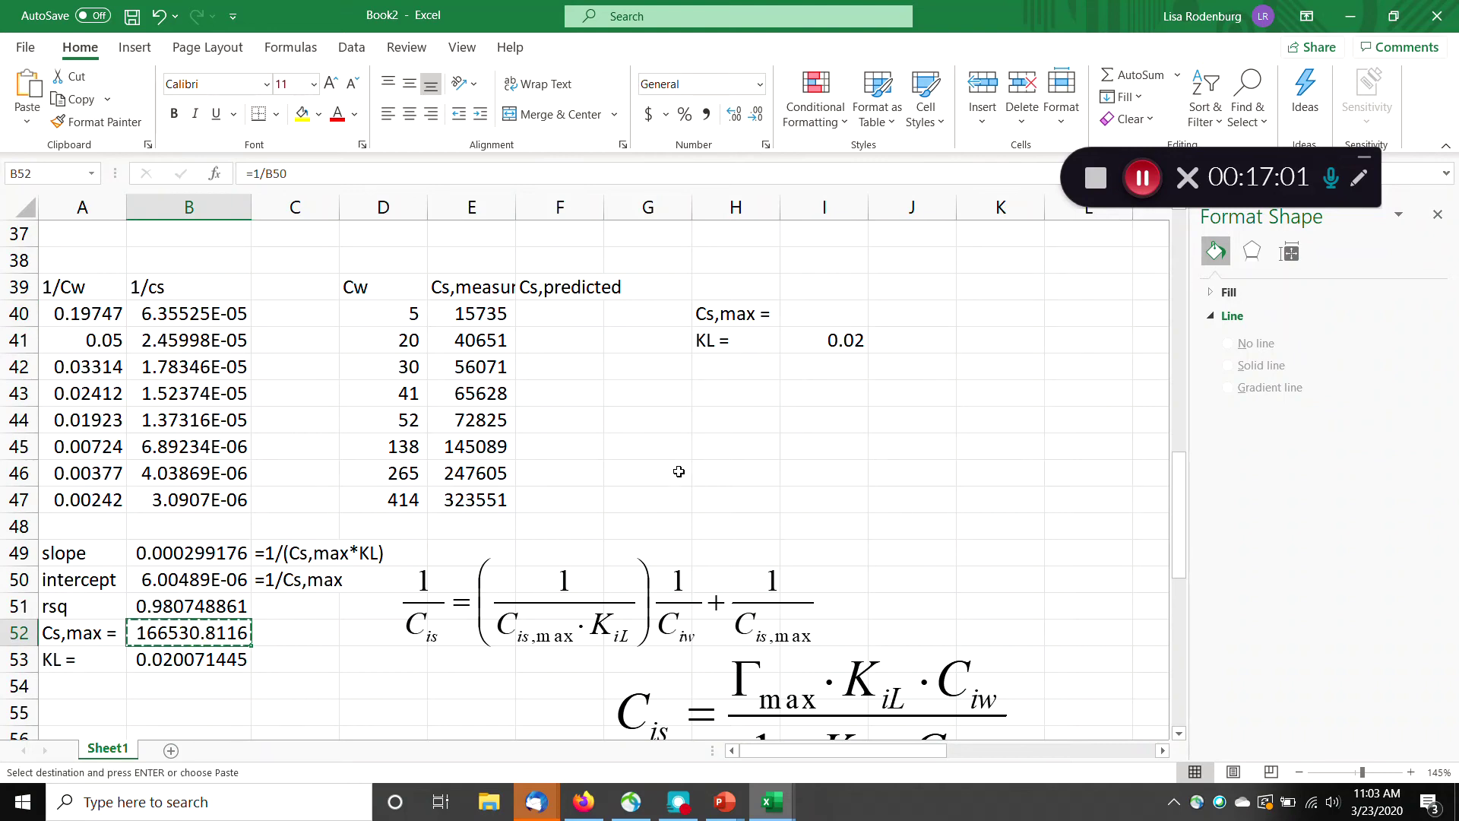
click(807, 316)
right_click(807, 316)
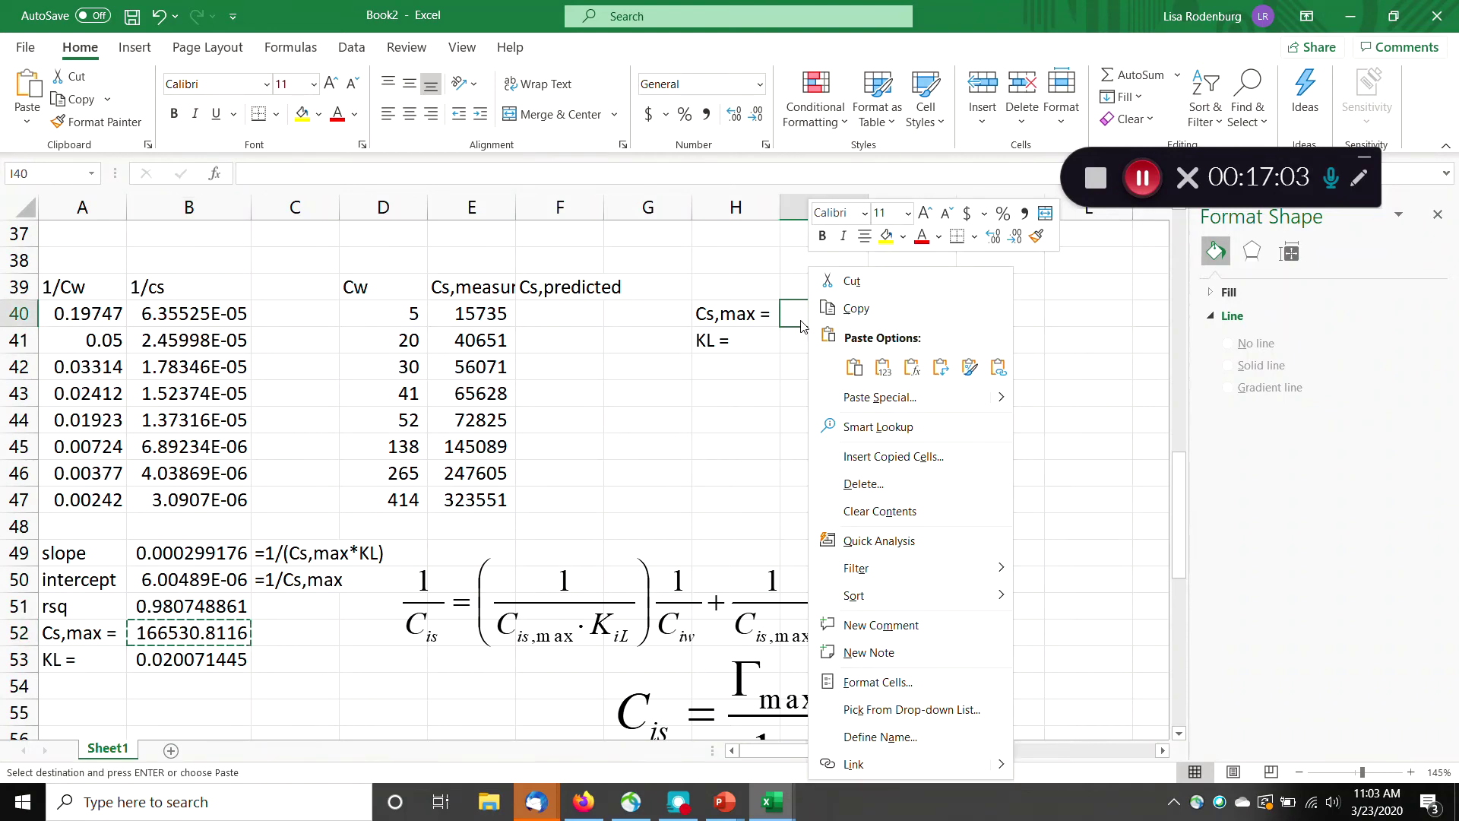
click(881, 364)
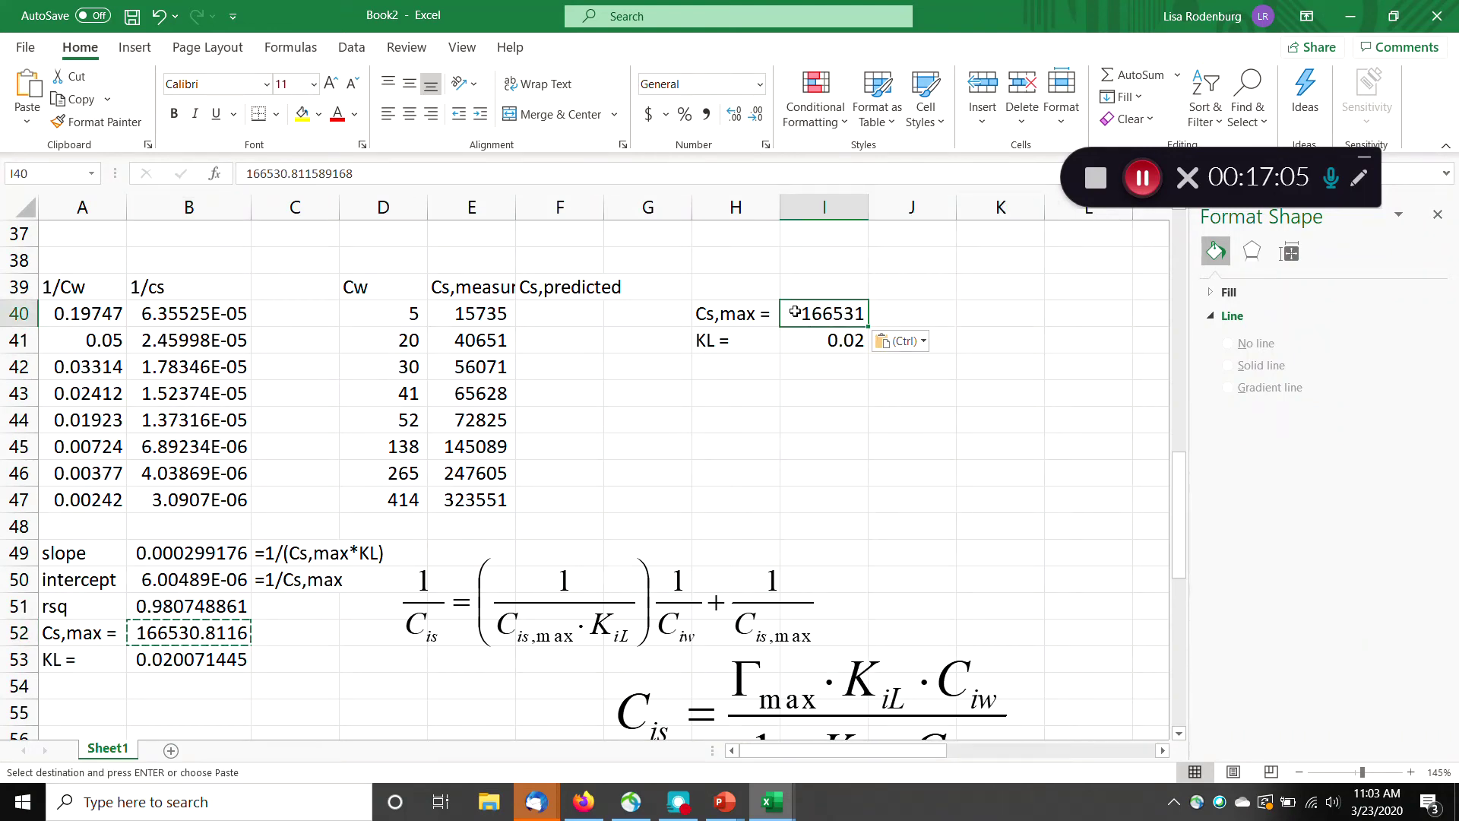
text(8)
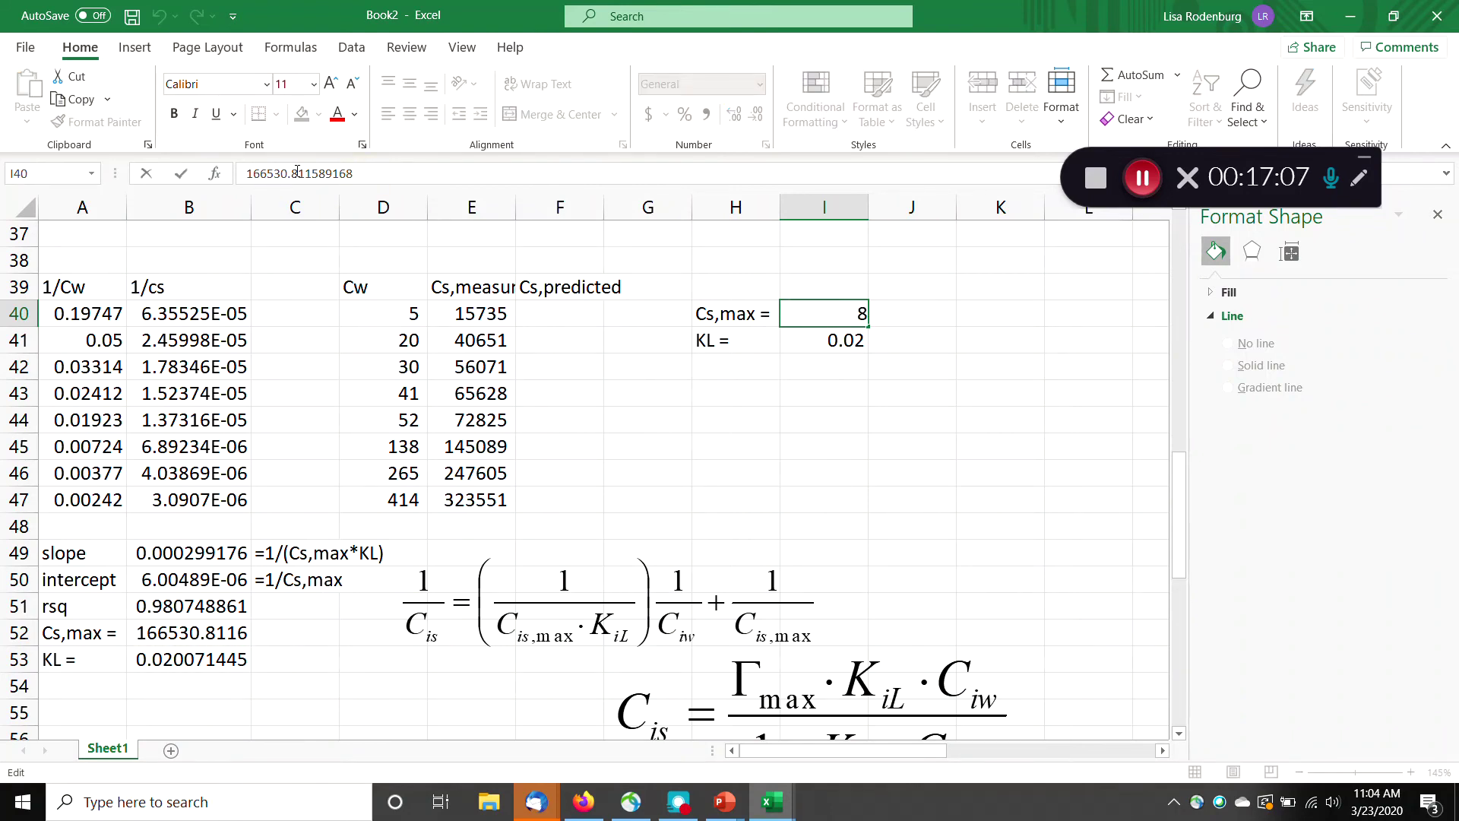
key(Escape)
click(766, 364)
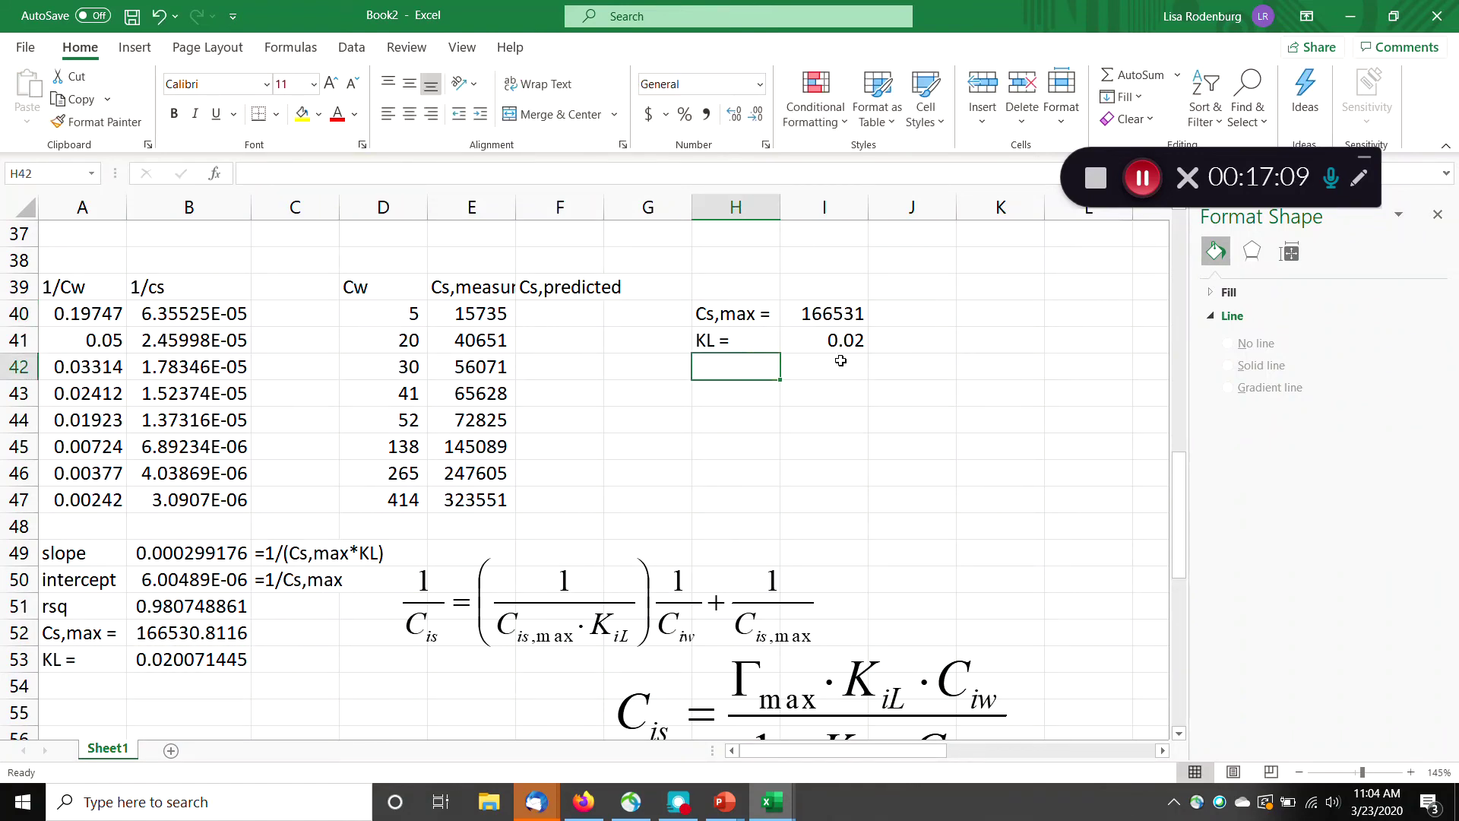
Enter the nonlinear Langmuir formula =(I40*I41*D40)/(1+I41*D40) in F40 as the first Cs,predicted value.
click(562, 311)
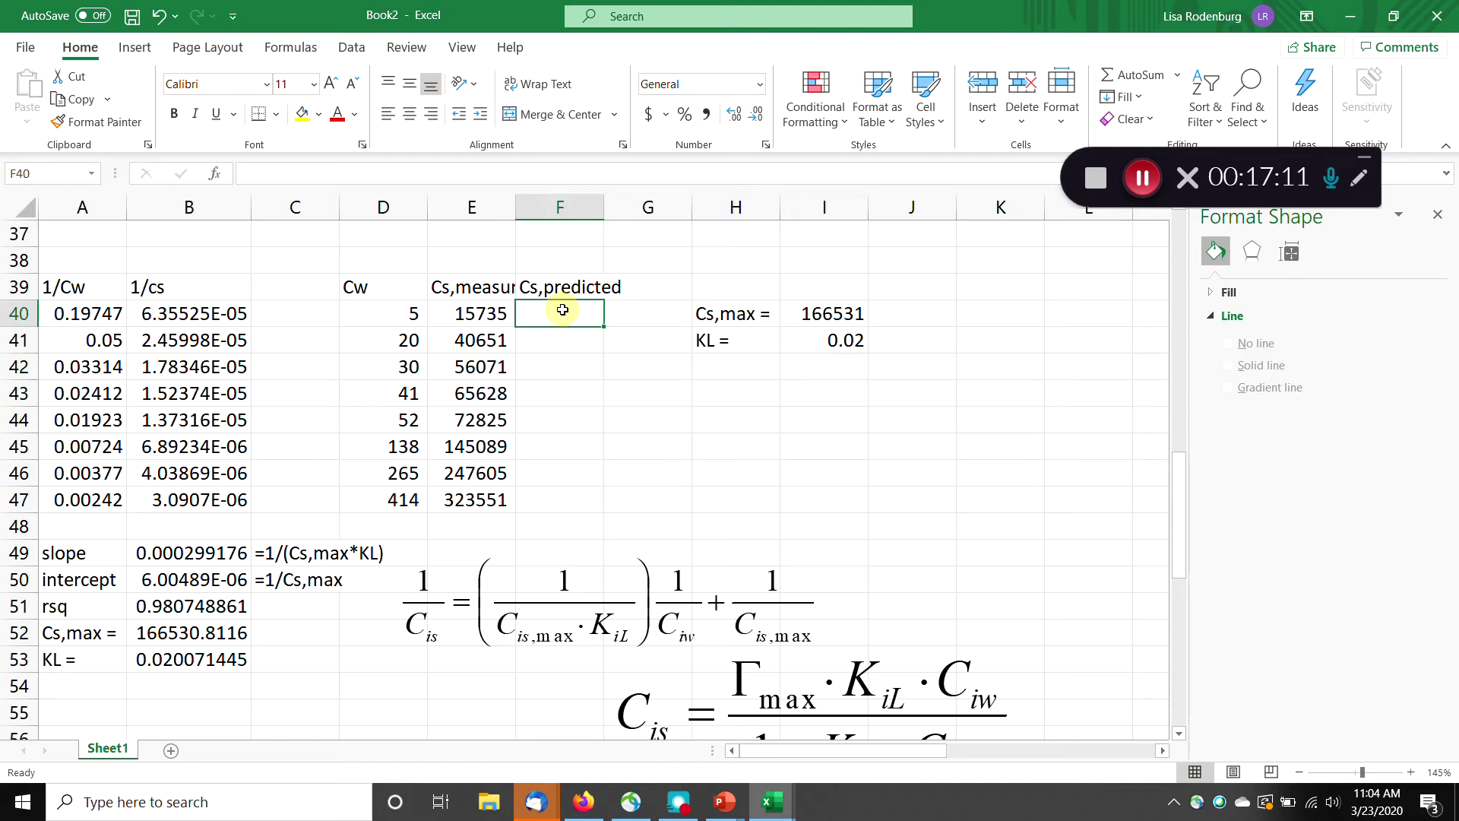
text(=)
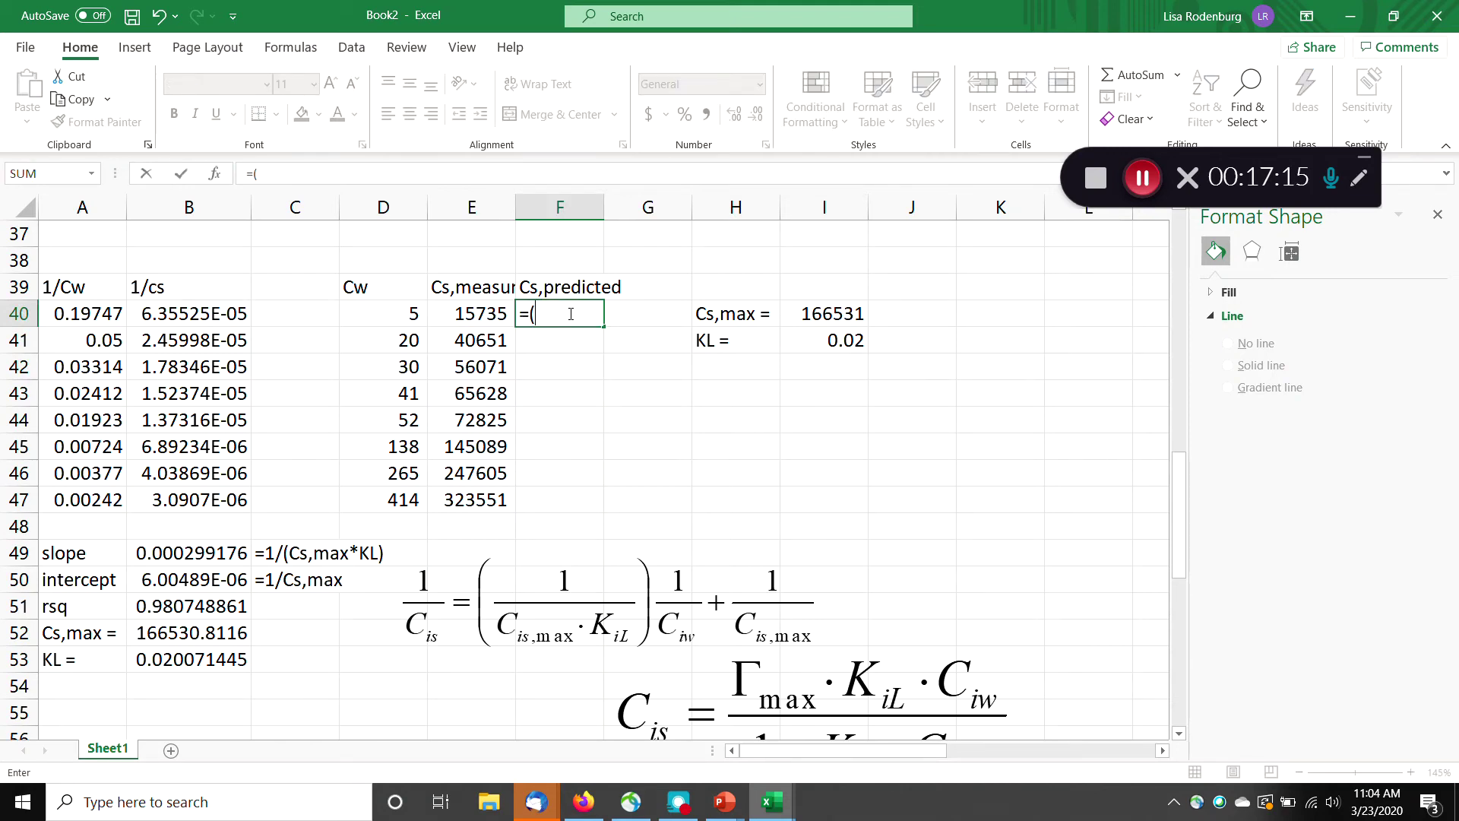
text(()
click(819, 317)
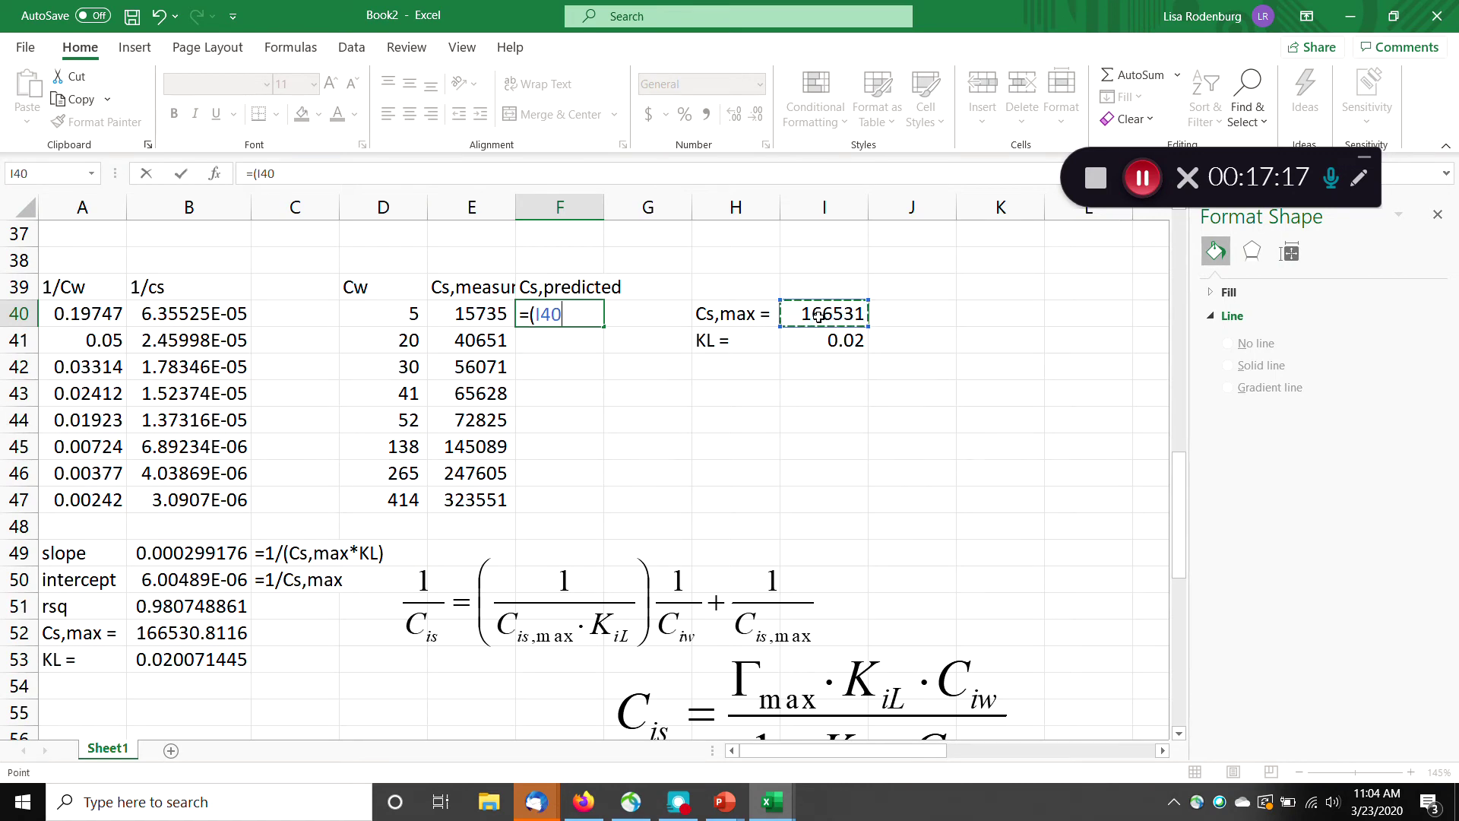
text(*)
click(842, 335)
text(*)
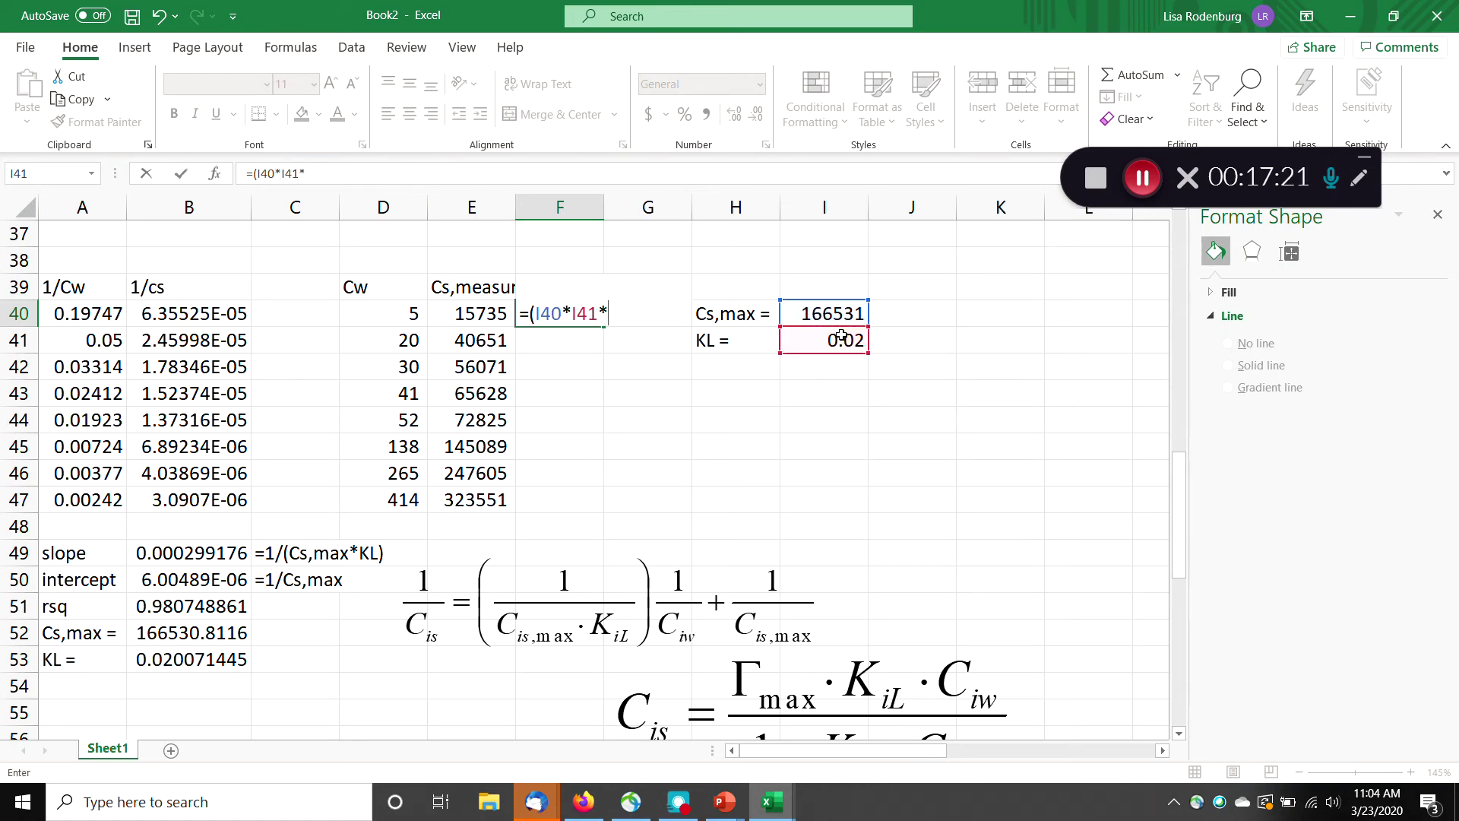
click(351, 318)
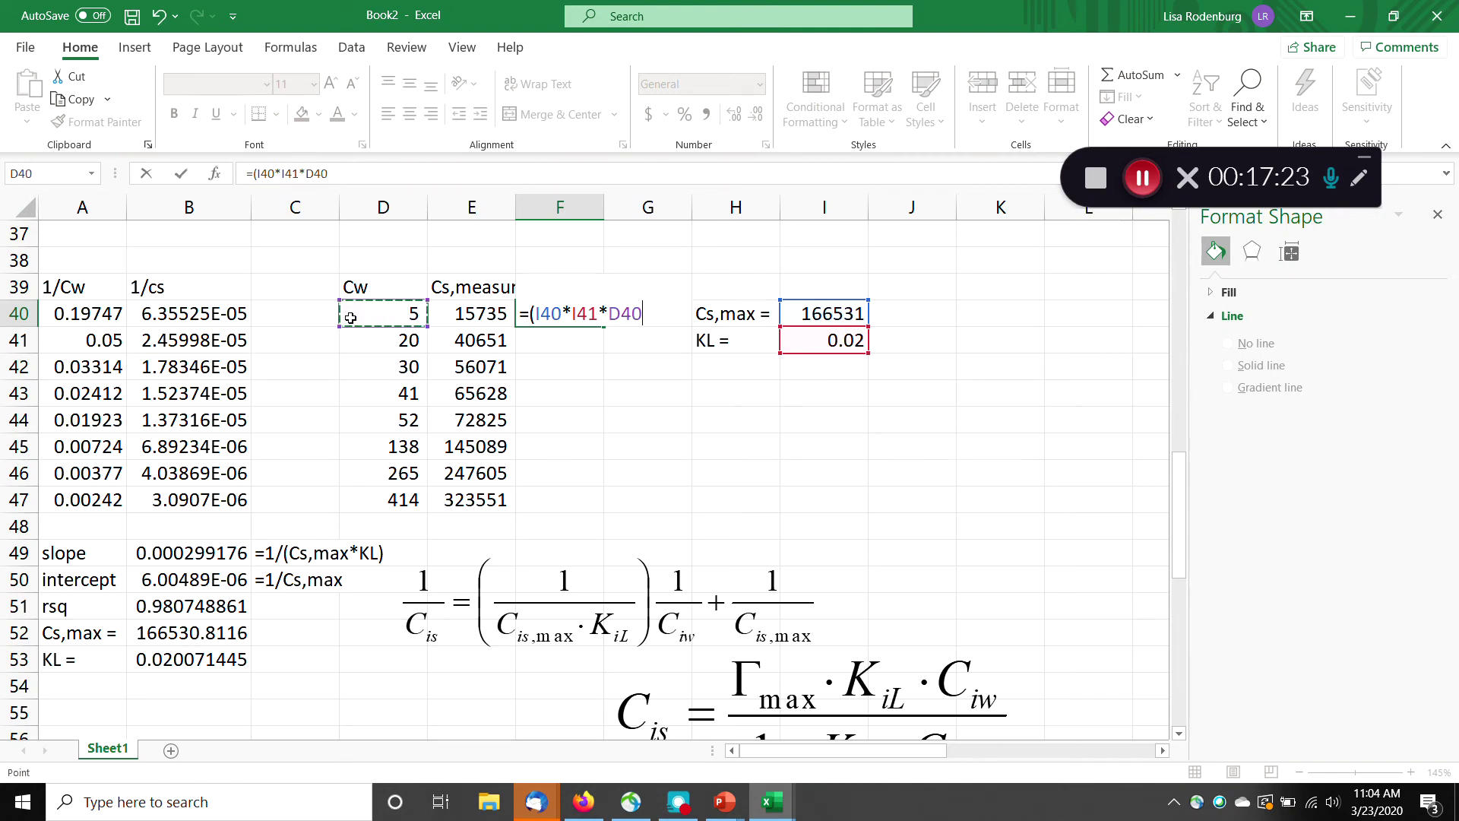
text()/(1+)
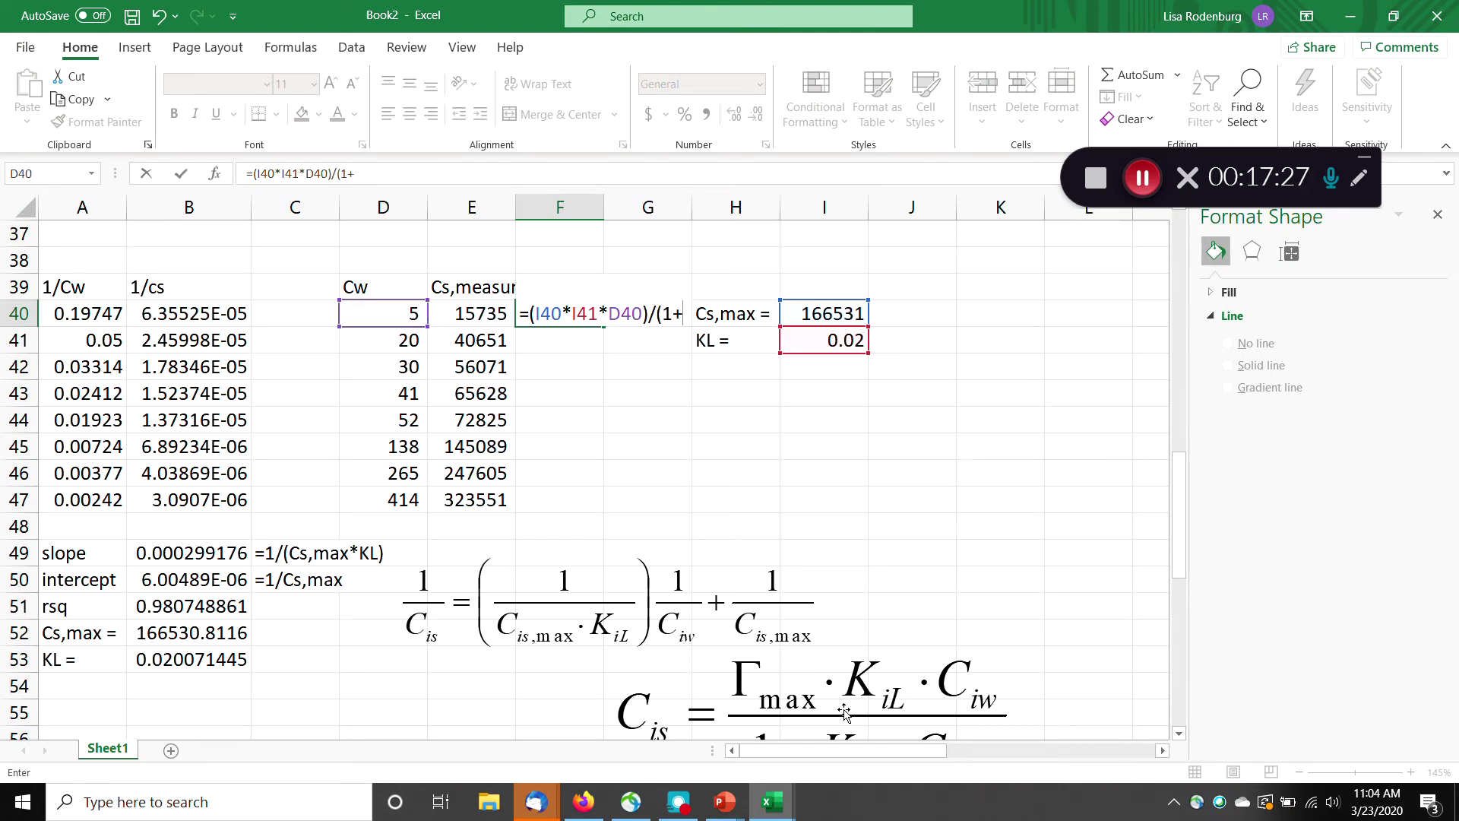
key(Return)
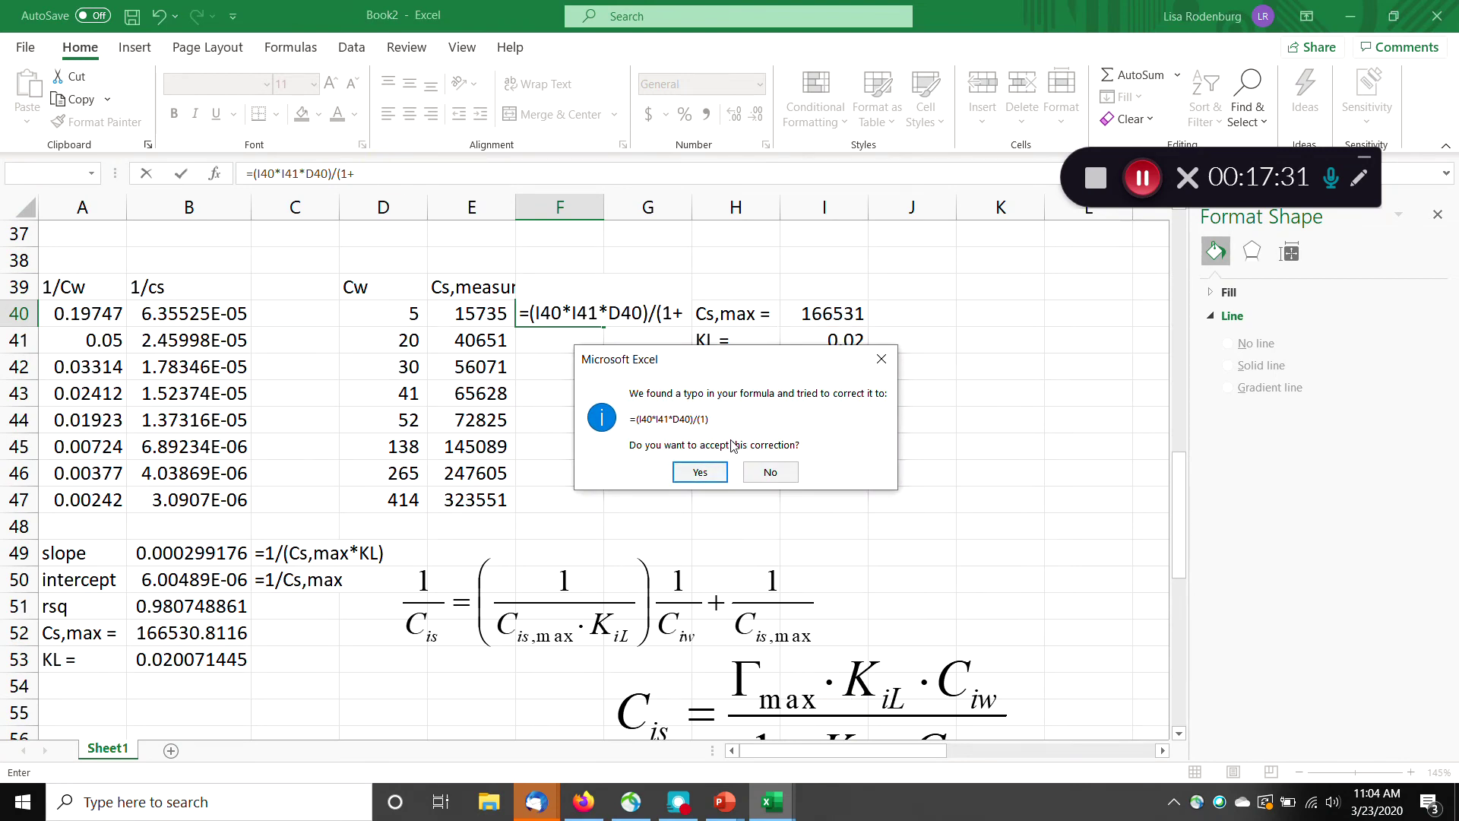
click(768, 472)
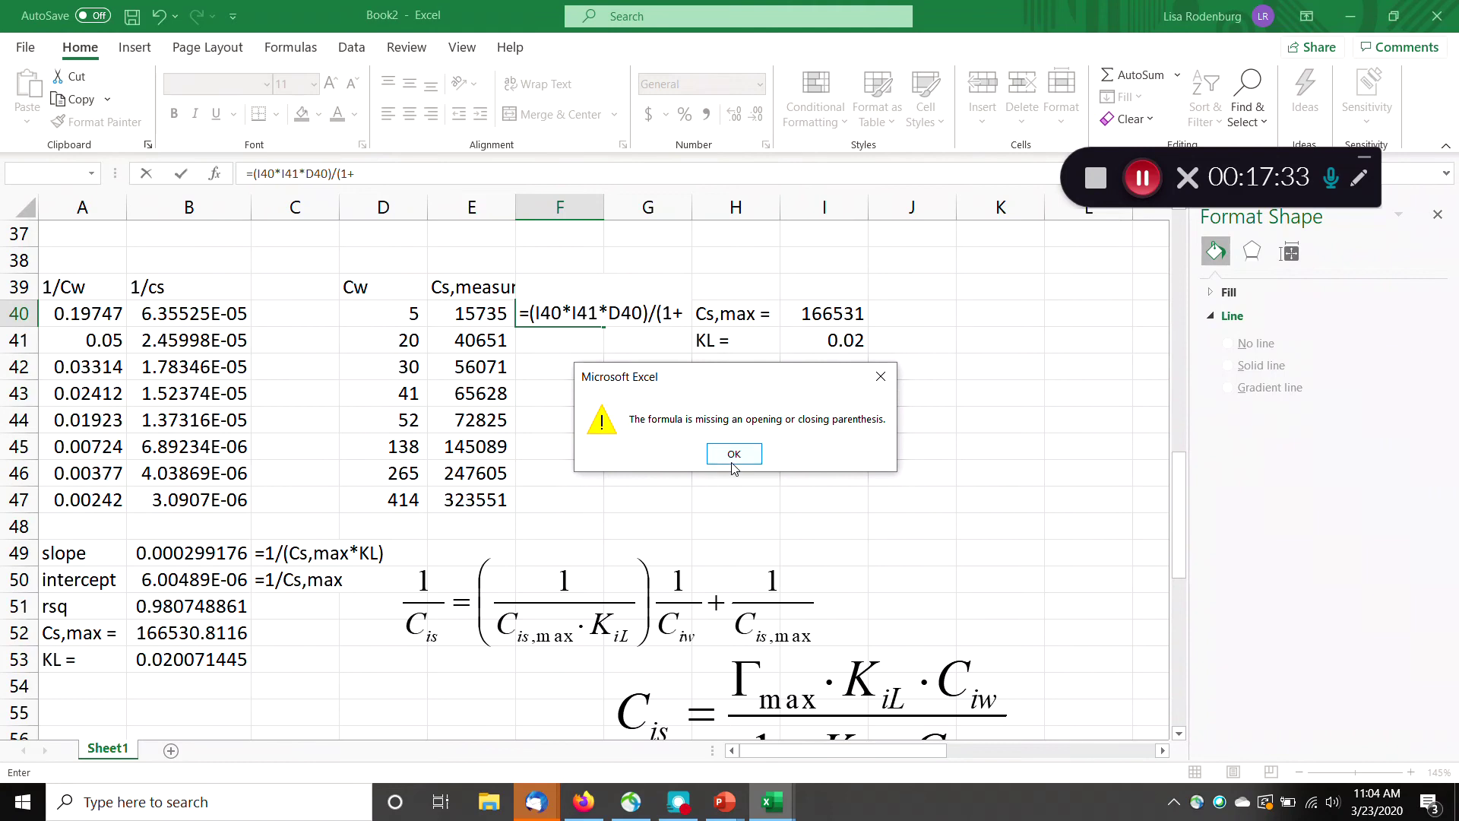
click(733, 456)
click(372, 177)
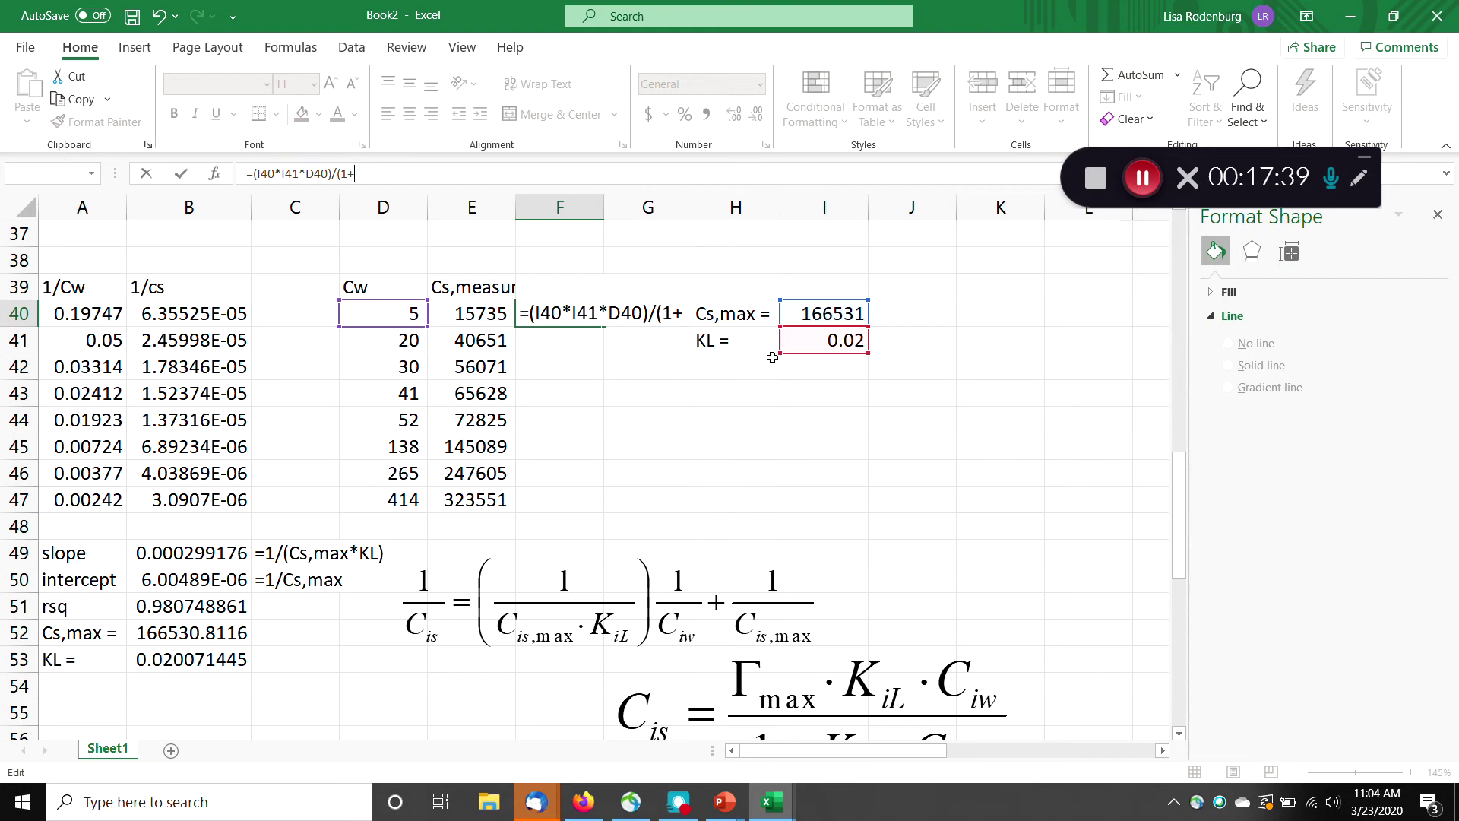
click(806, 337)
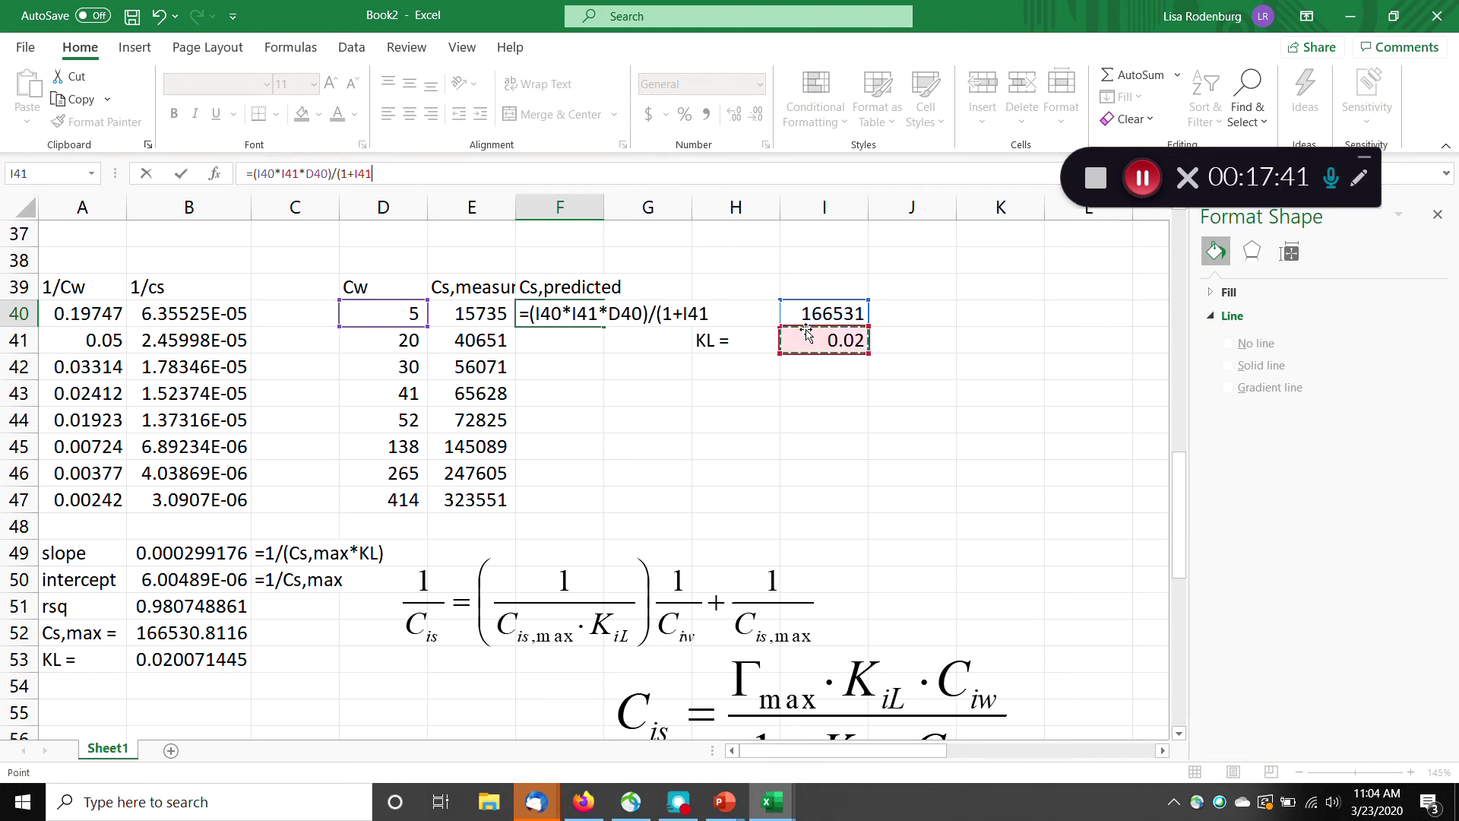
text(*)
click(407, 315)
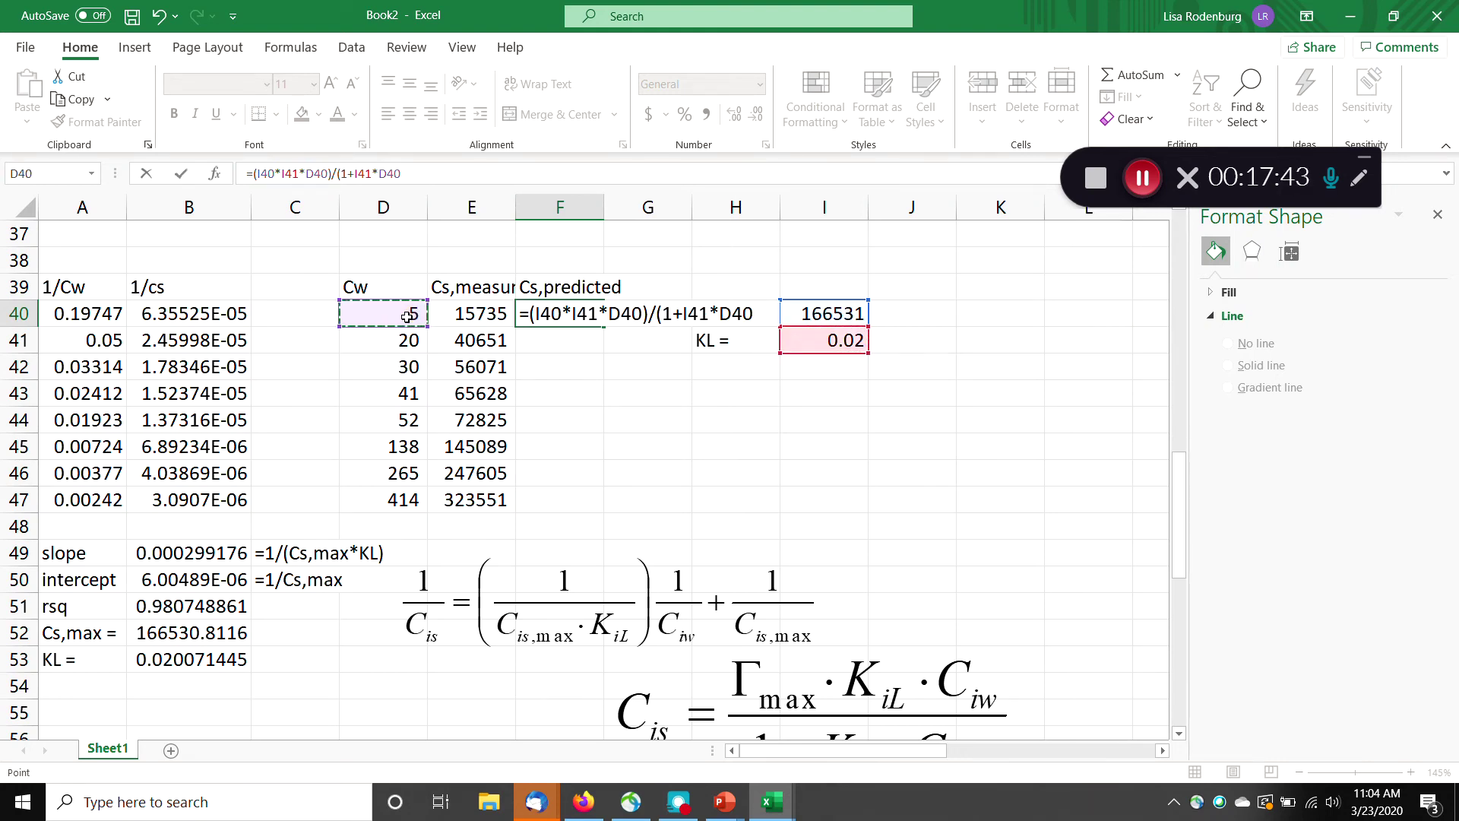
key(Return)
Make the I40 and I41 references in F40's formula absolute, and fill the formula down to F47.
drag(812, 669, 858, 425)
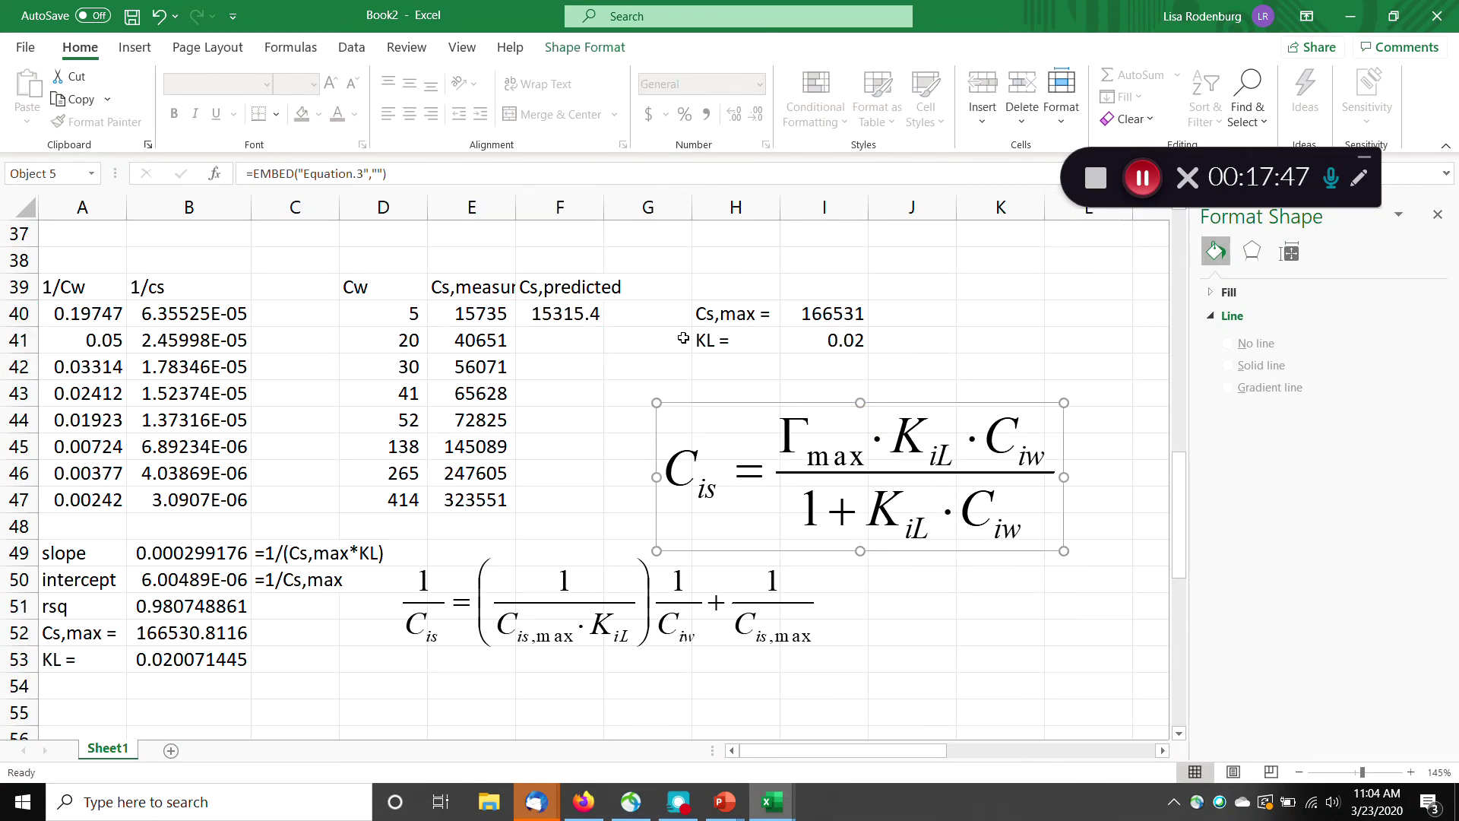
click(588, 313)
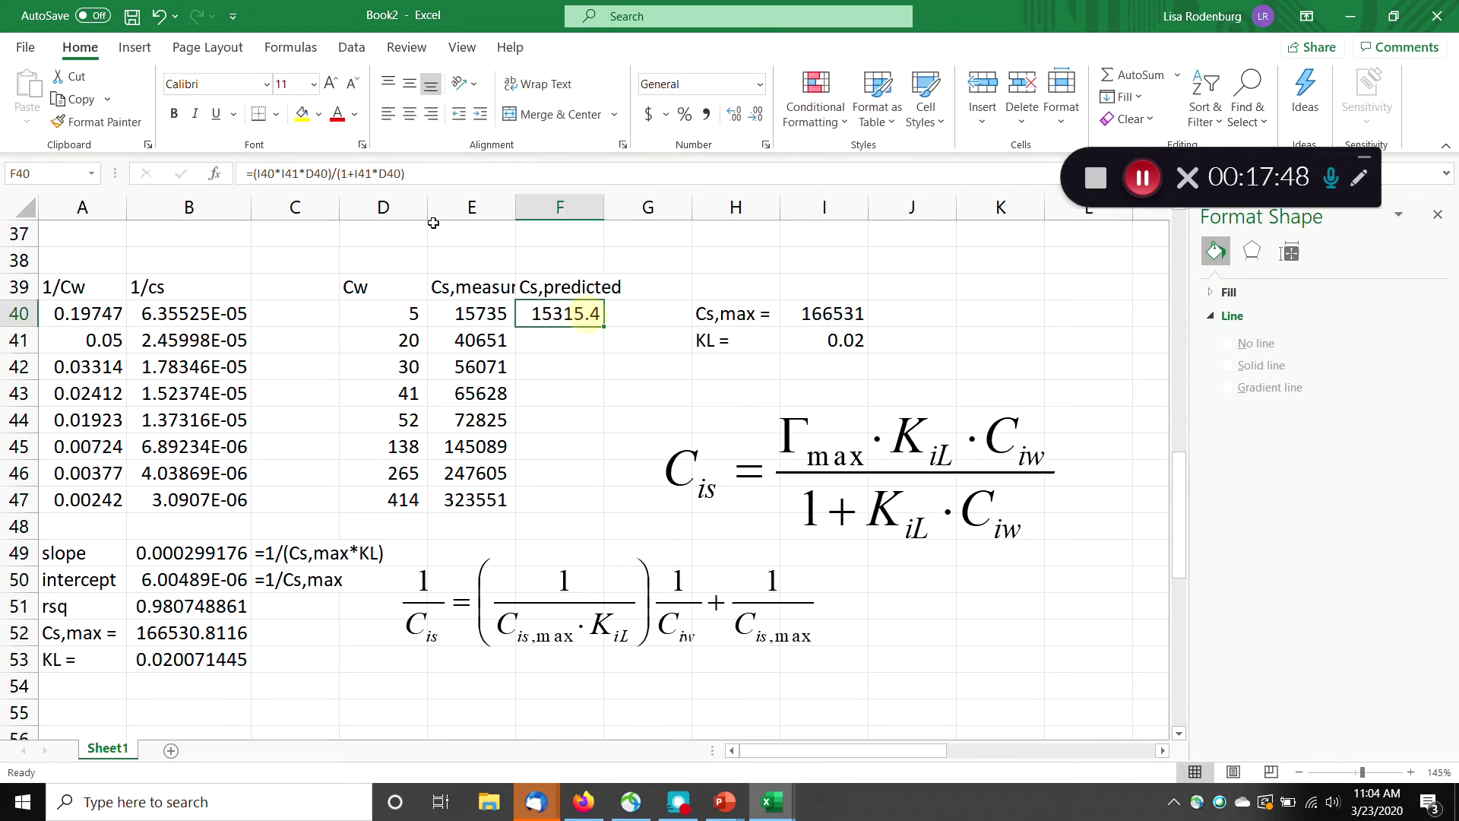
click(264, 173)
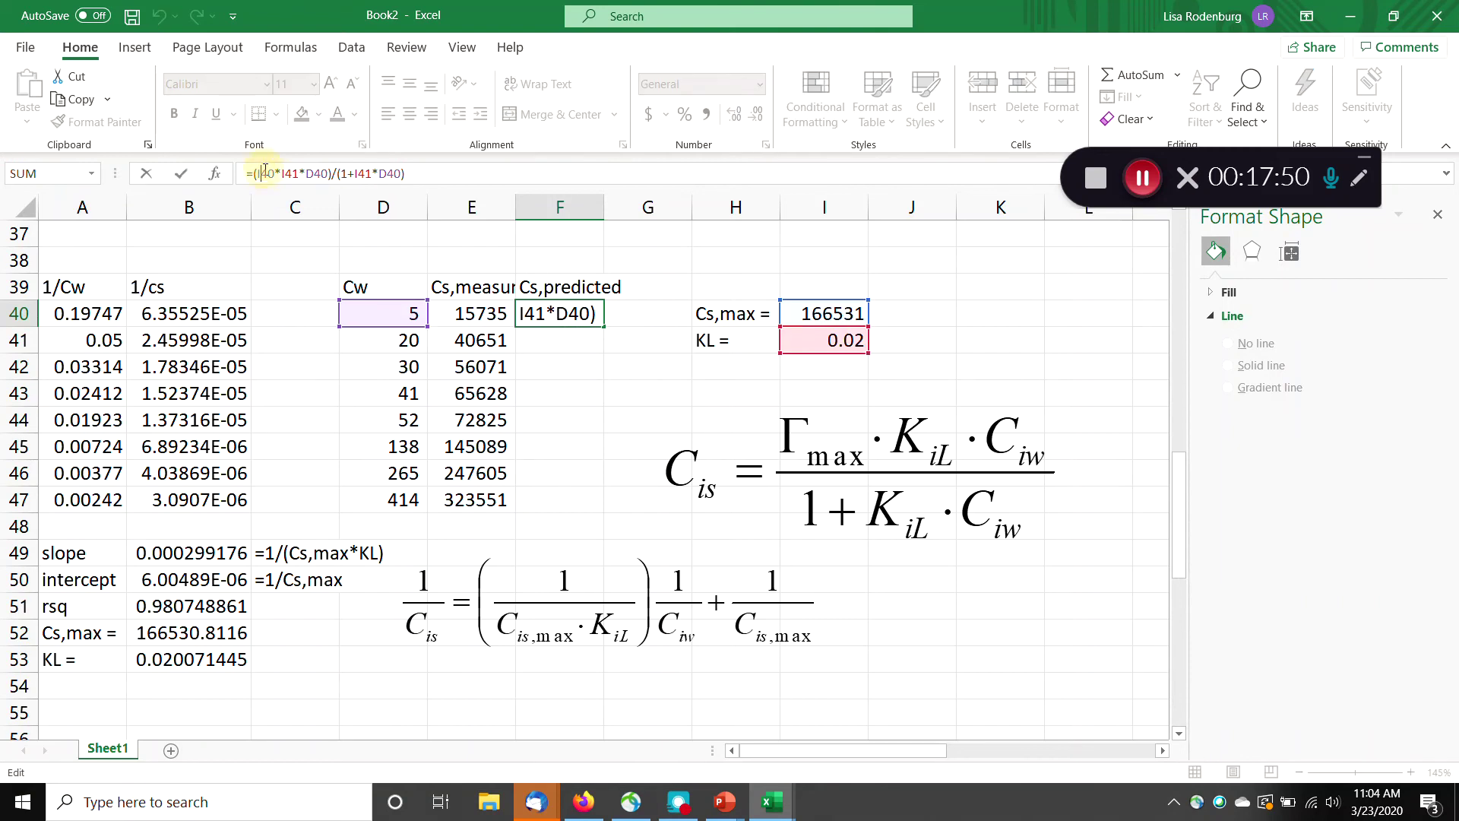
key(F4)
click(298, 175)
key(F4)
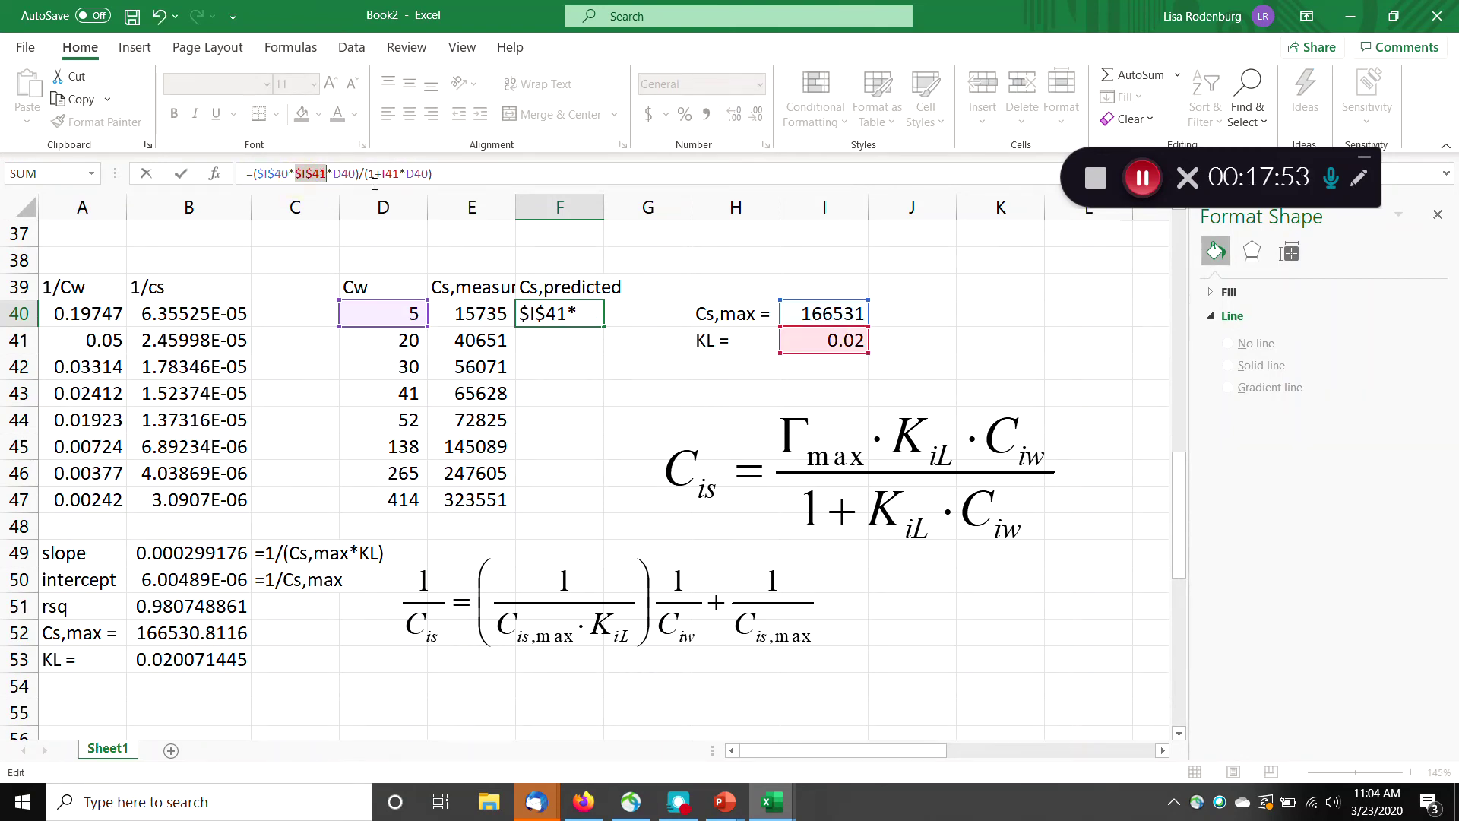
click(395, 175)
key(F4)
click(478, 175)
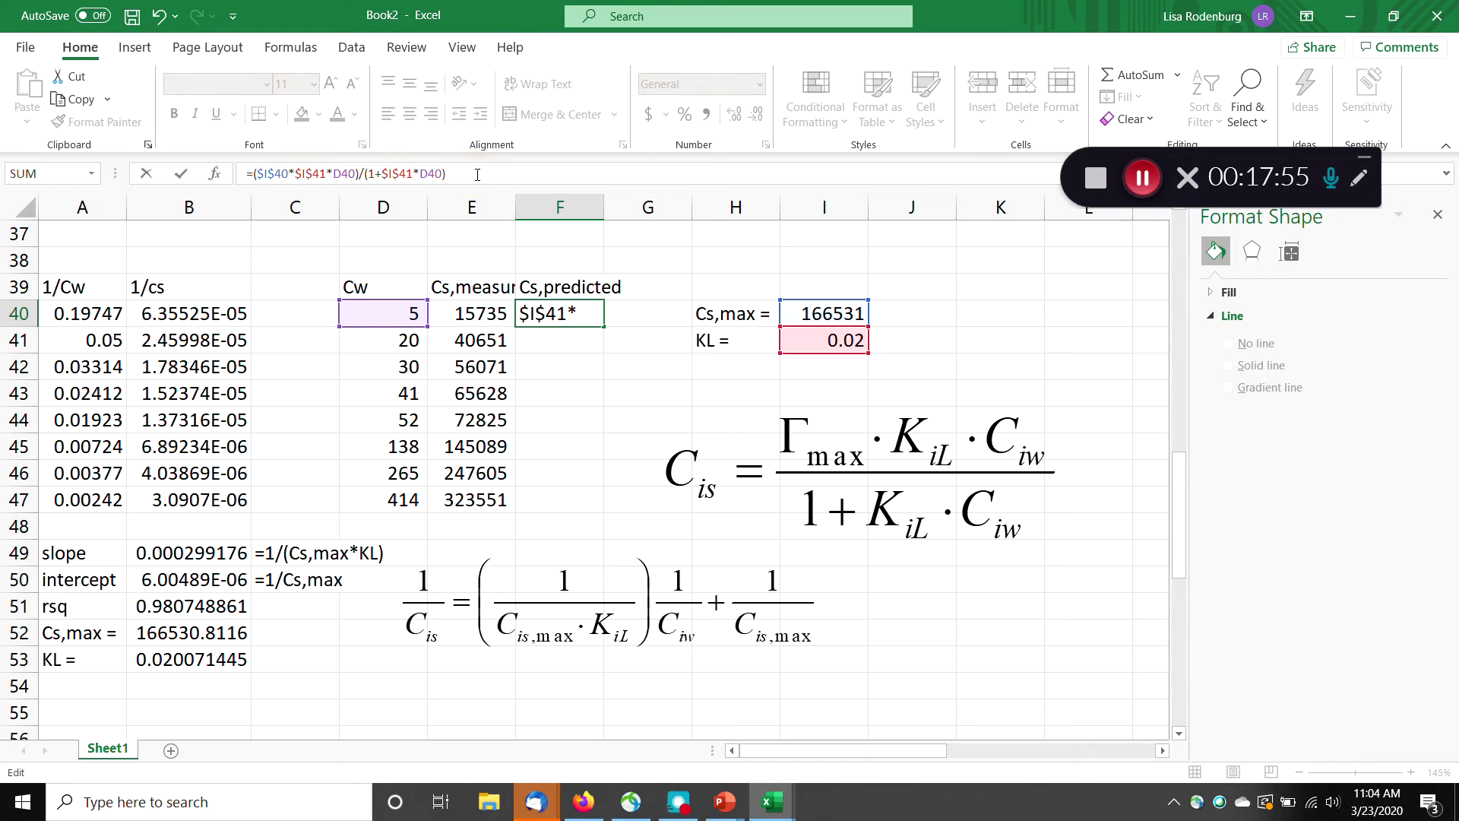
key(Return)
click(570, 322)
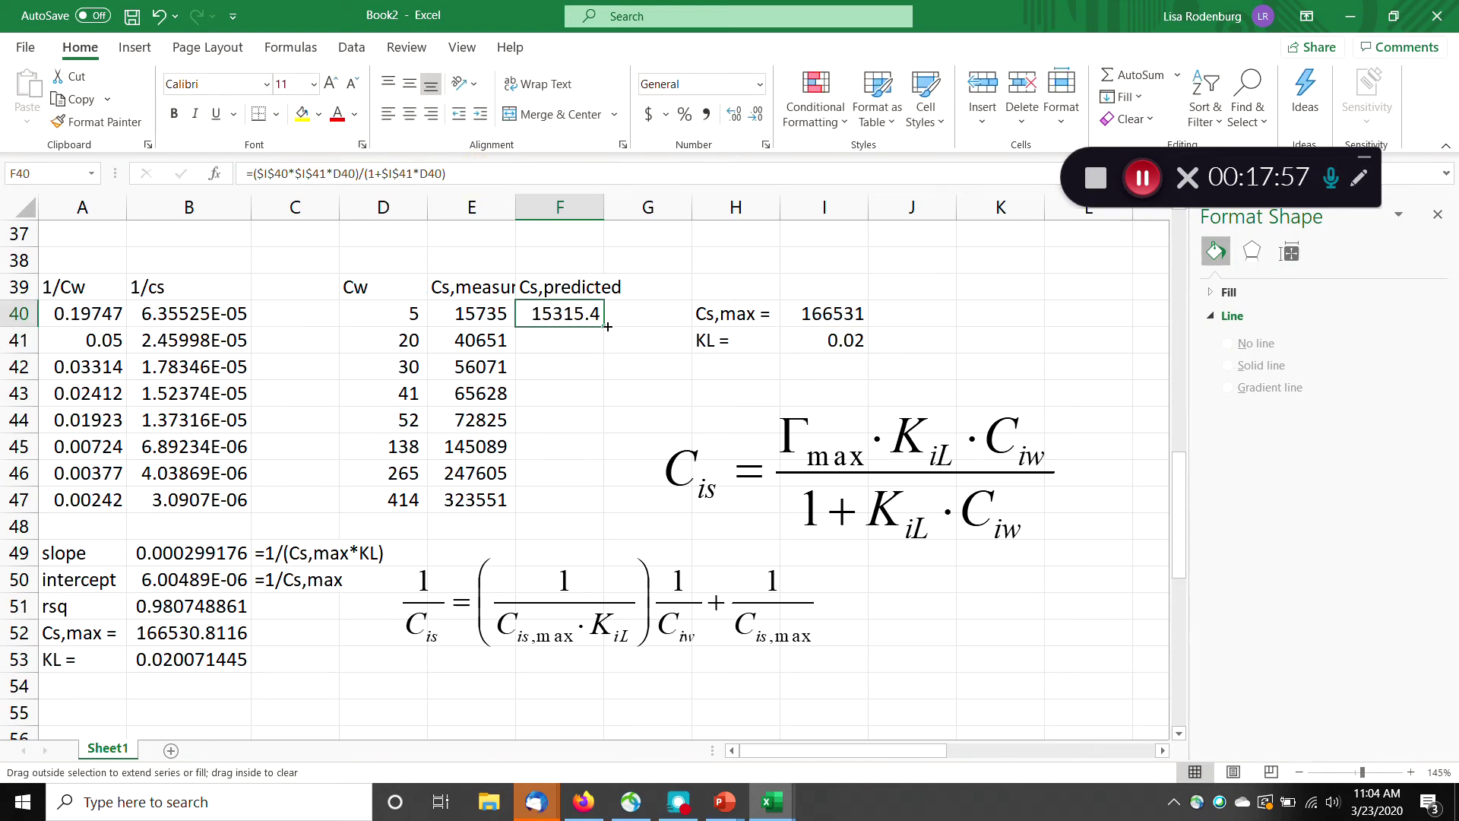
double_click(604, 327)
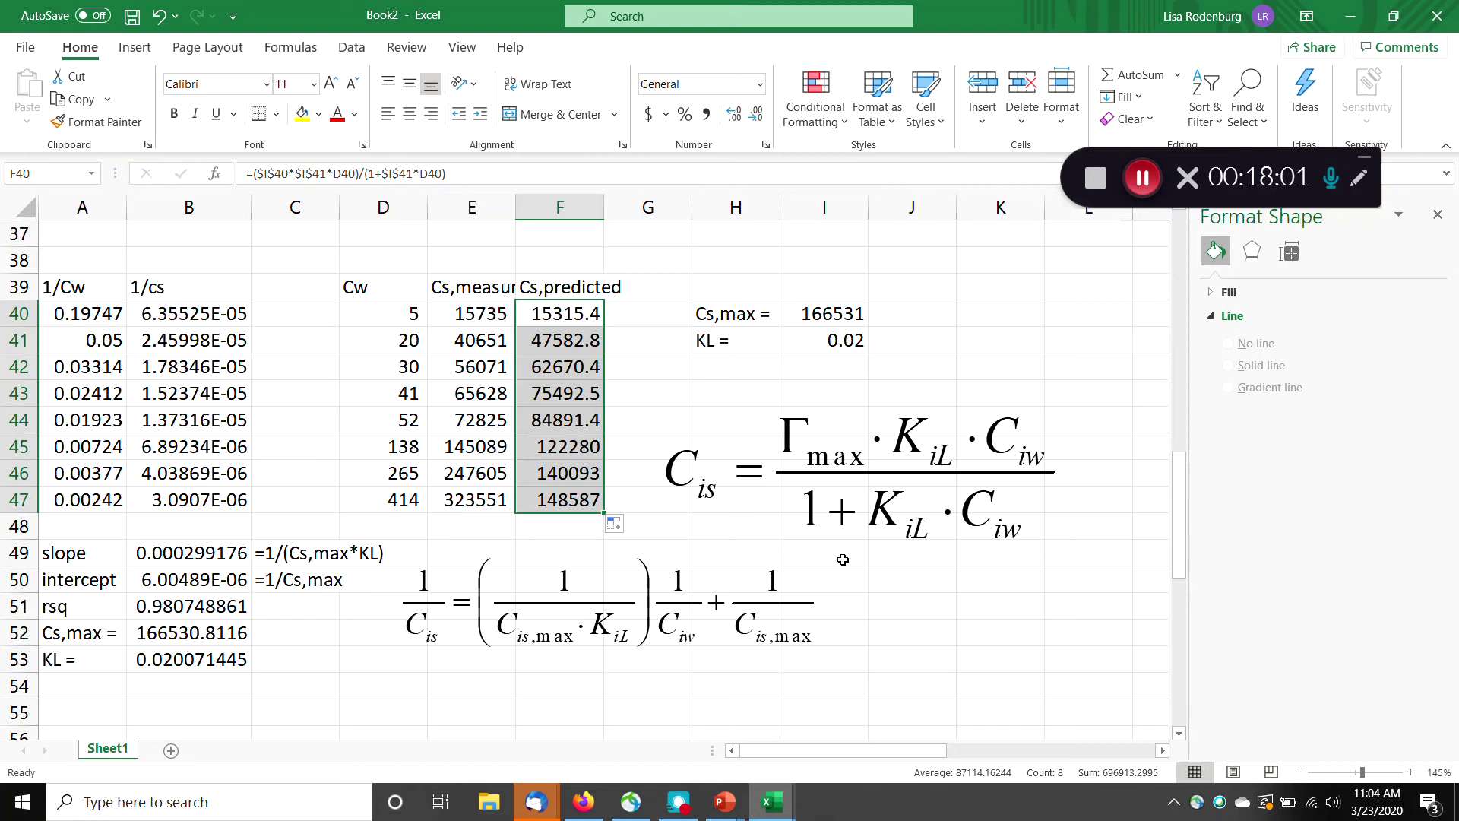
Move the nonlinear Langmuir equation beside the slope and intercept rows, with the linearised equation below it.
drag(765, 477, 745, 532)
drag(551, 578, 523, 707)
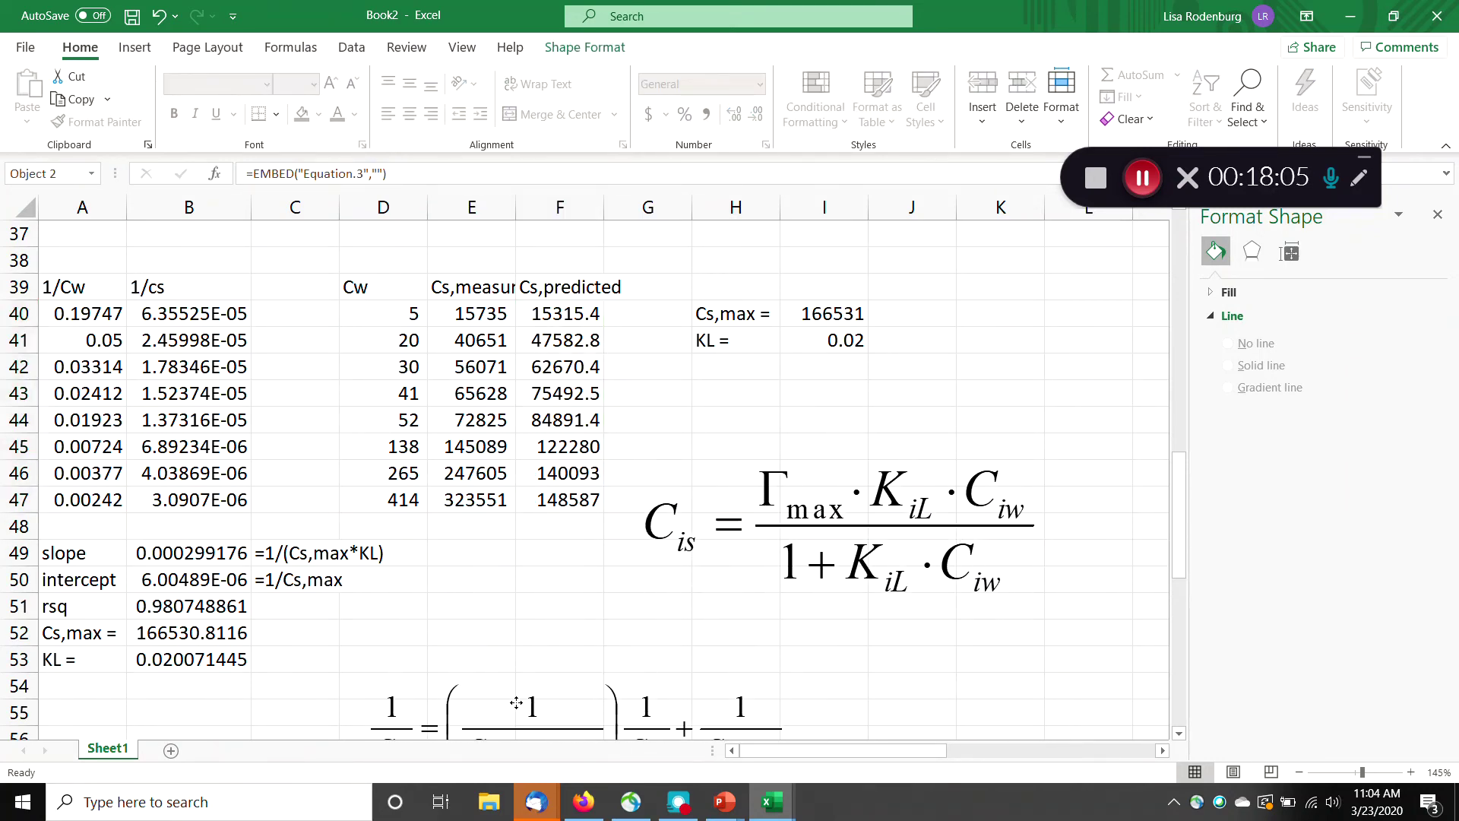
drag(728, 541, 530, 602)
click(876, 498)
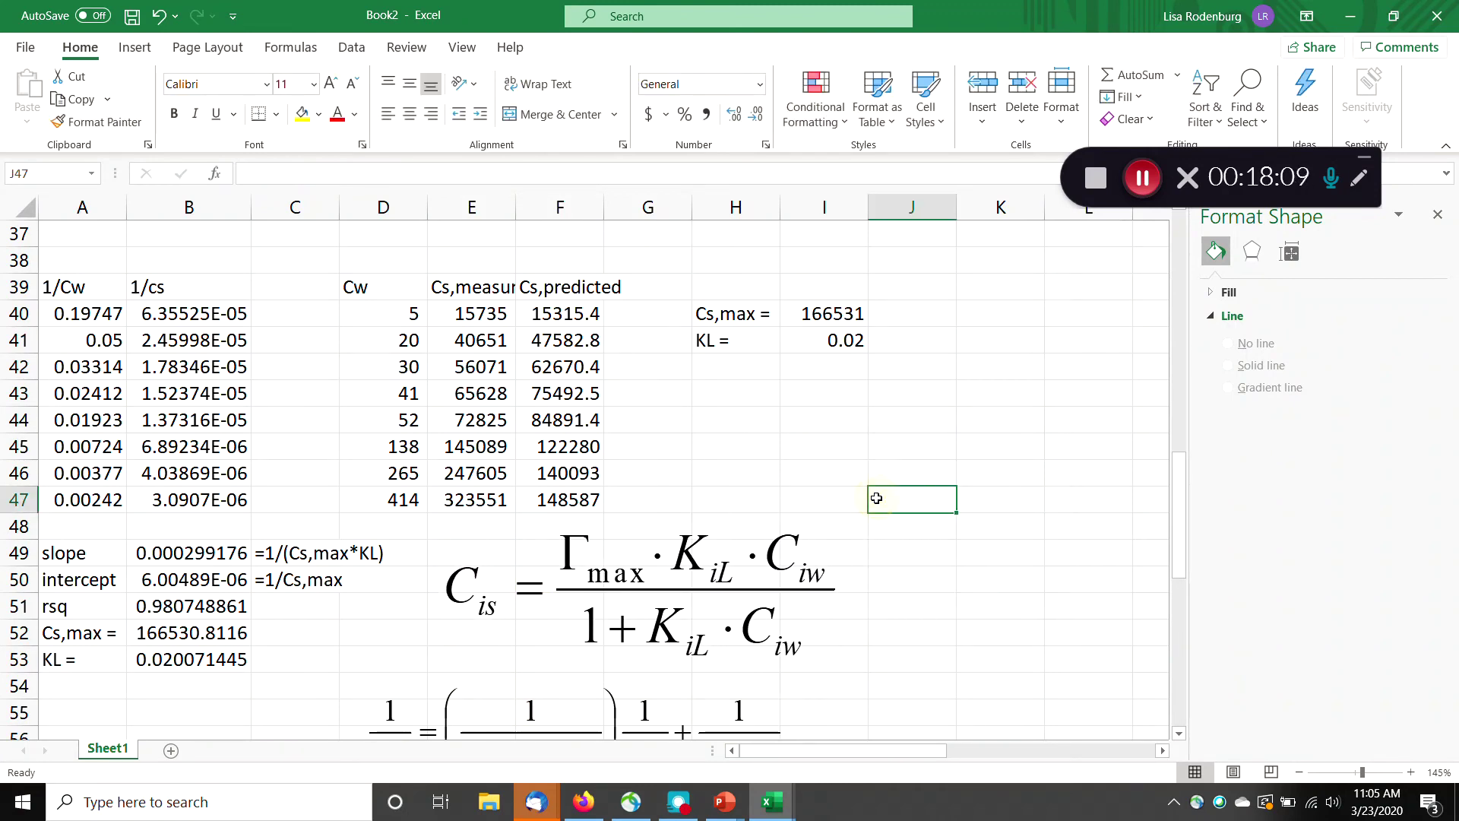
drag(757, 319, 814, 340)
click(823, 391)
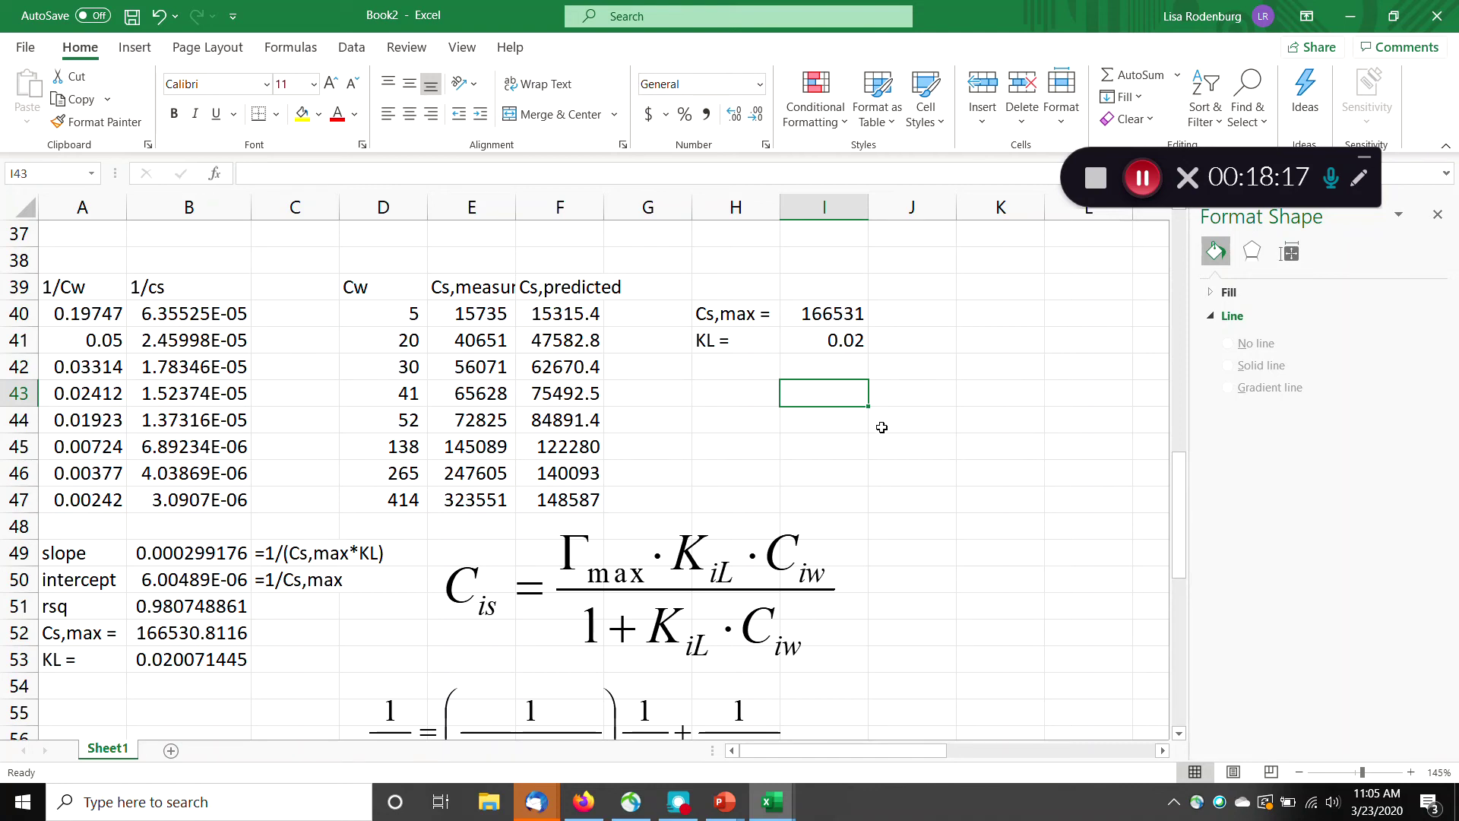
Move the Freundlich isotherm chart off its data columns, and move the log Cs chart over to columns Q to X.
scroll(882, 427, up, 12)
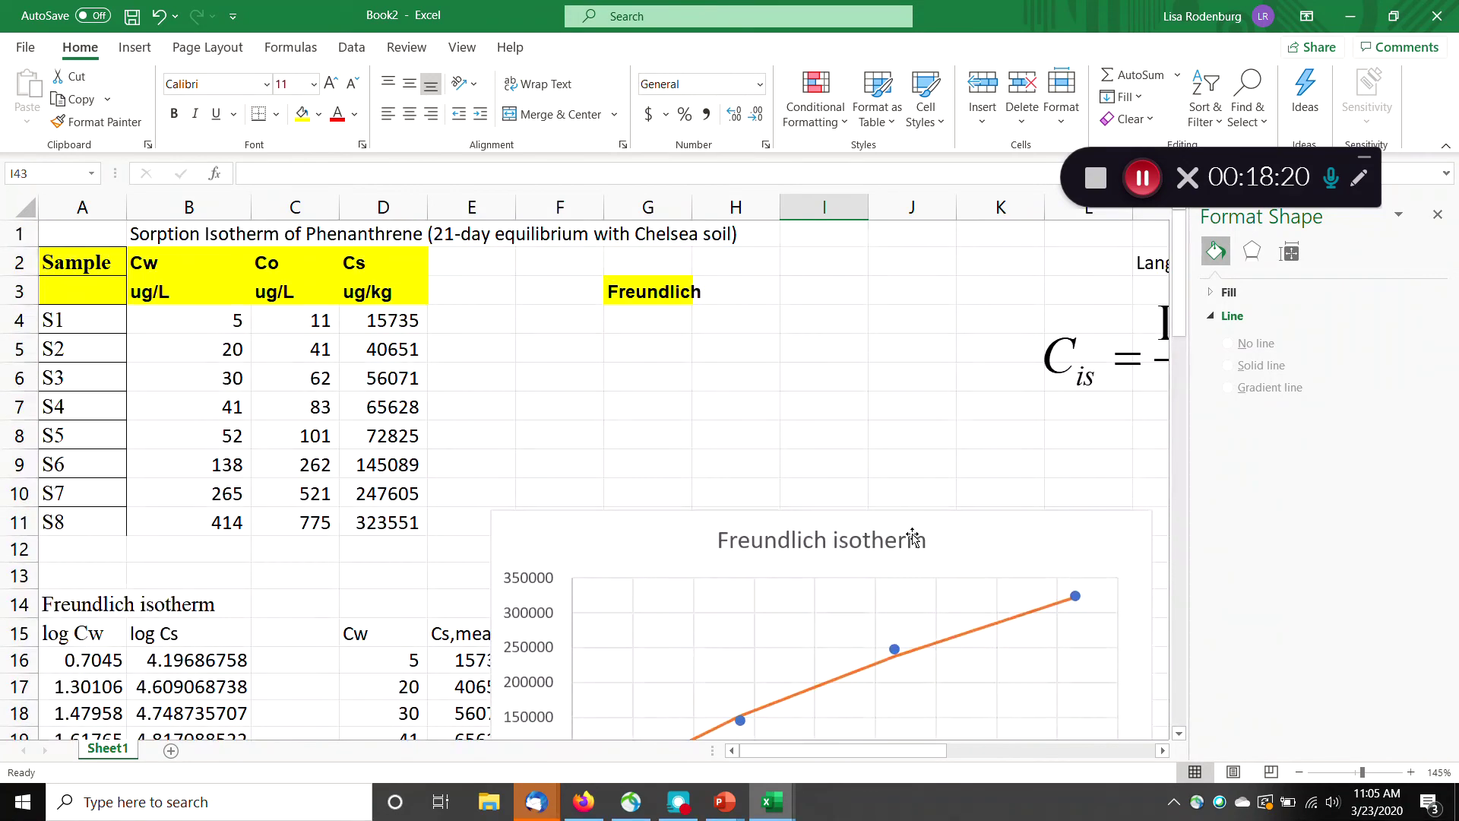
drag(618, 533, 934, 655)
scroll(954, 600, down, 6)
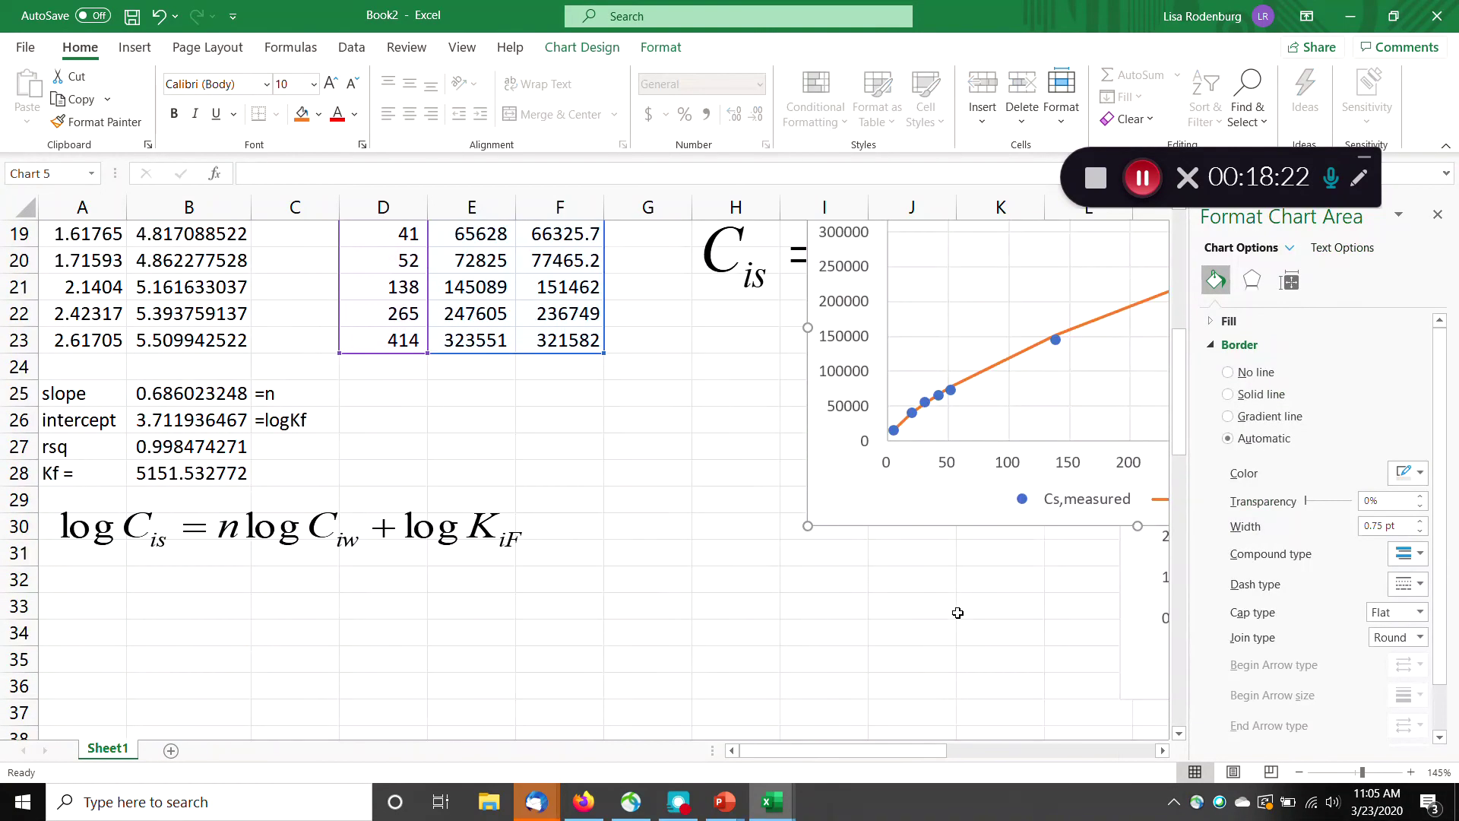
click(1152, 749)
click(762, 557)
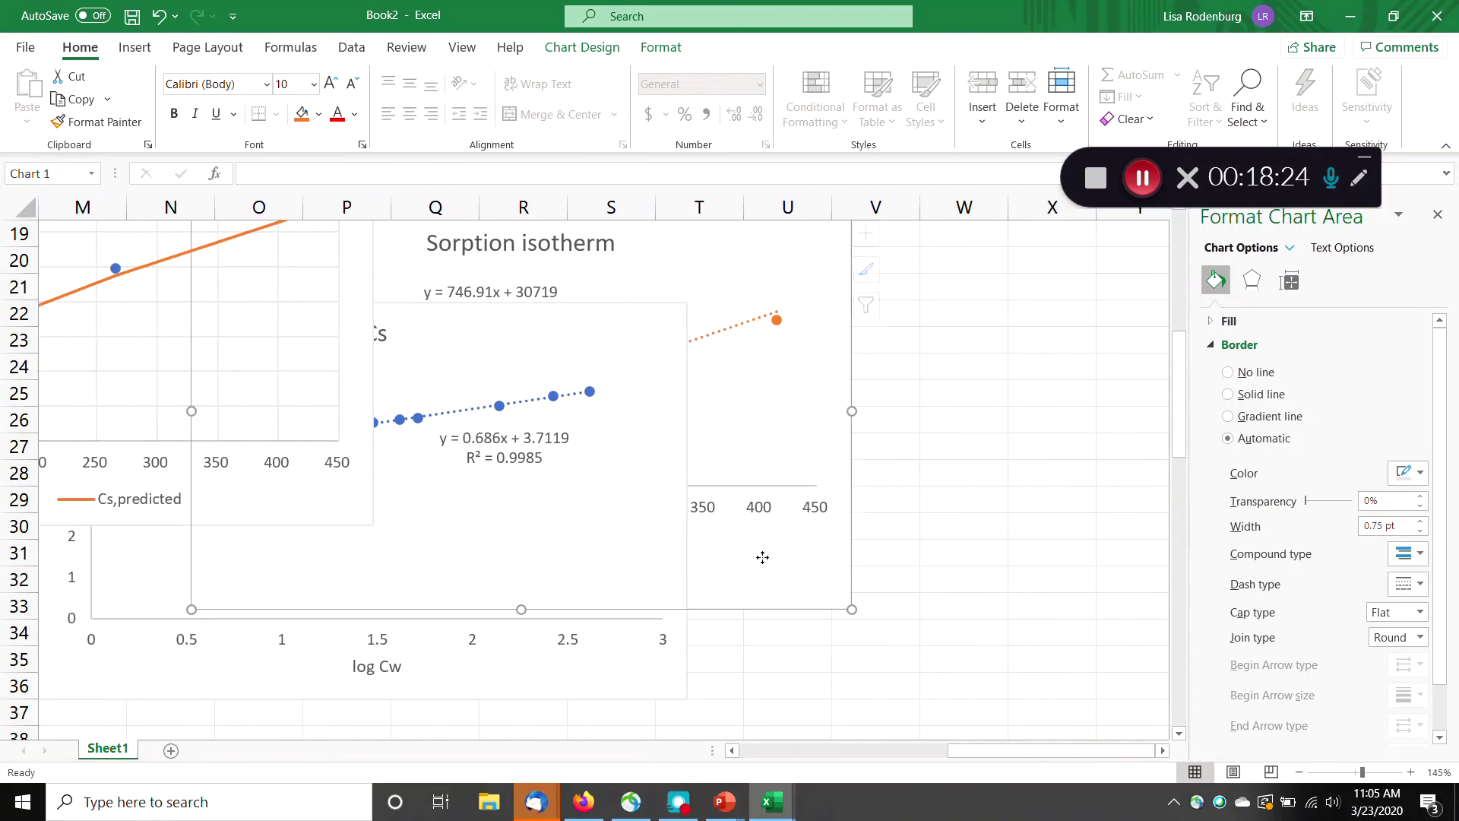
drag(624, 337, 995, 273)
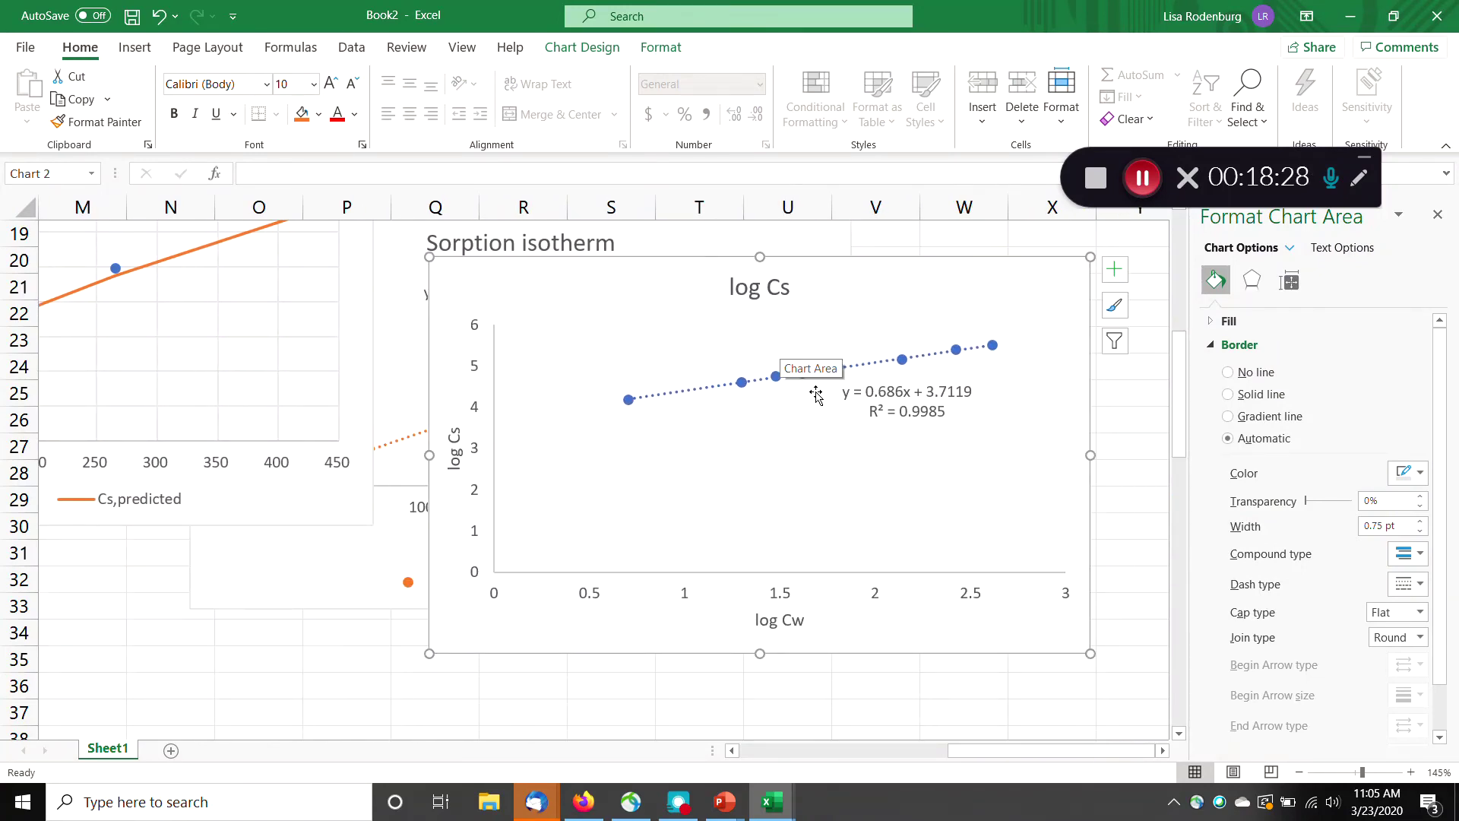
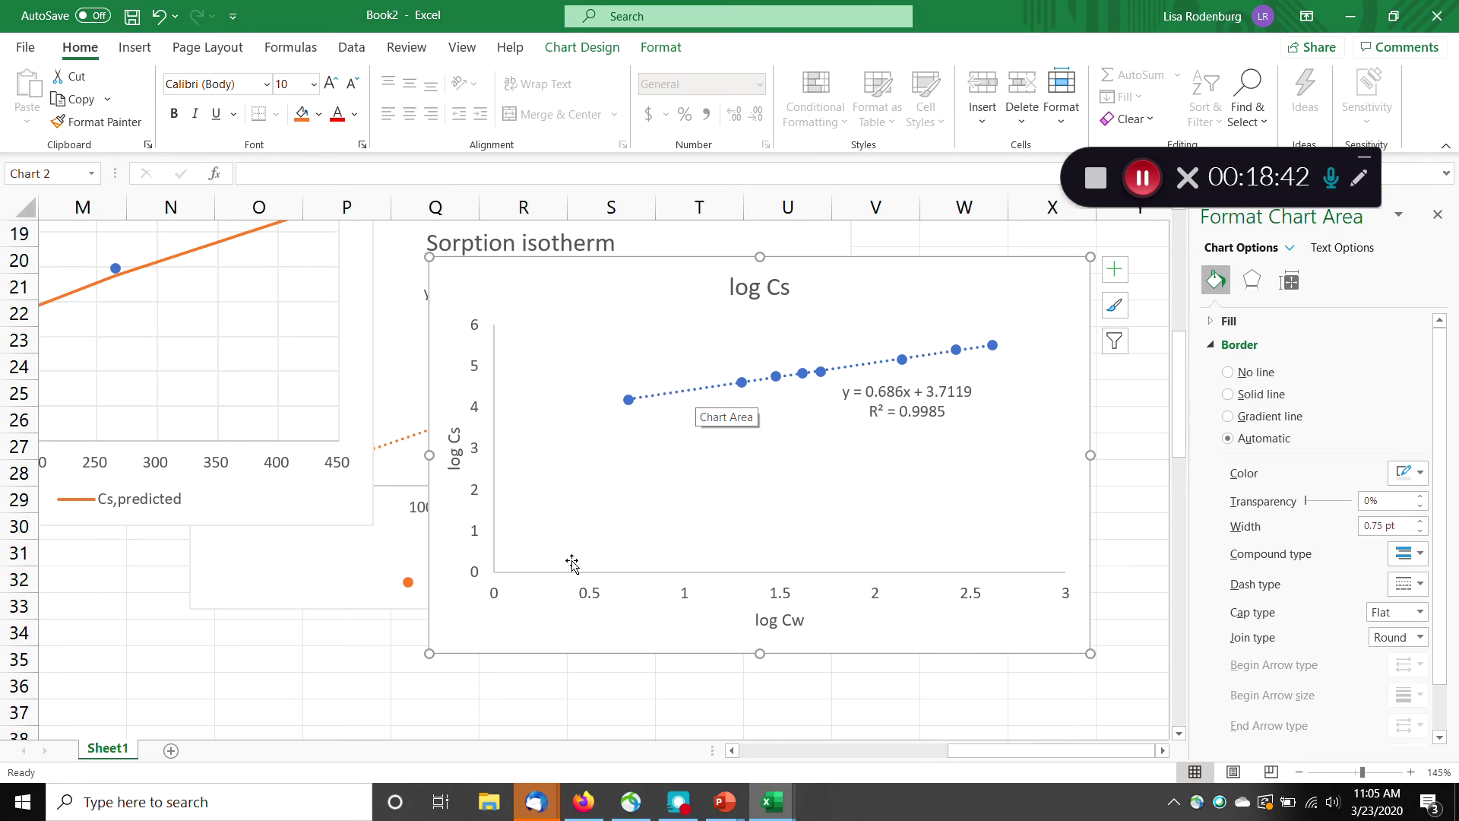
Enter the squared residual formula =(F40-E40)^2 in G40, beside the first Cs,predicted value.
click(555, 676)
scroll(557, 682, down, 6)
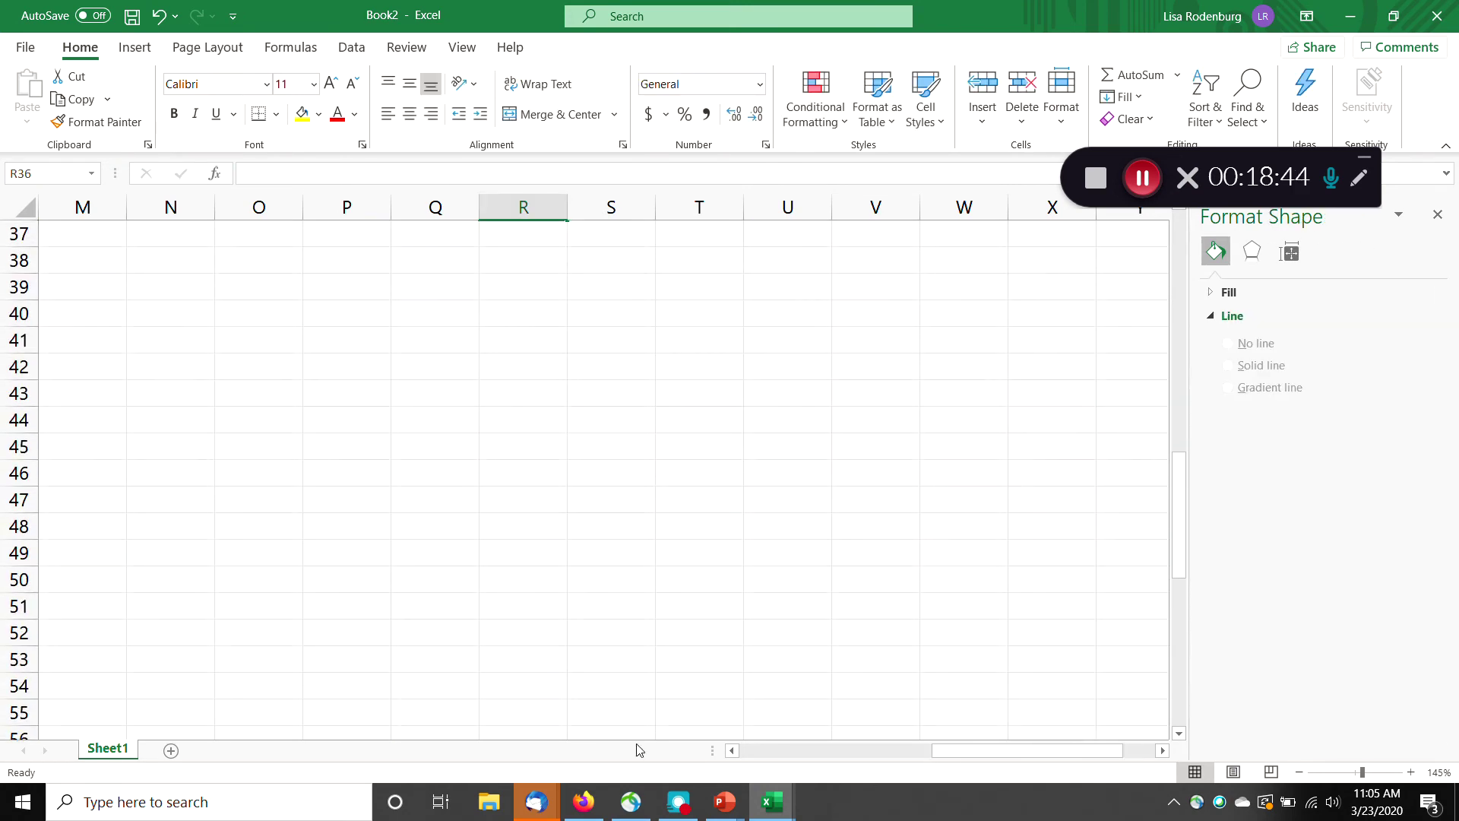
drag(1053, 752, 813, 723)
click(823, 393)
click(655, 311)
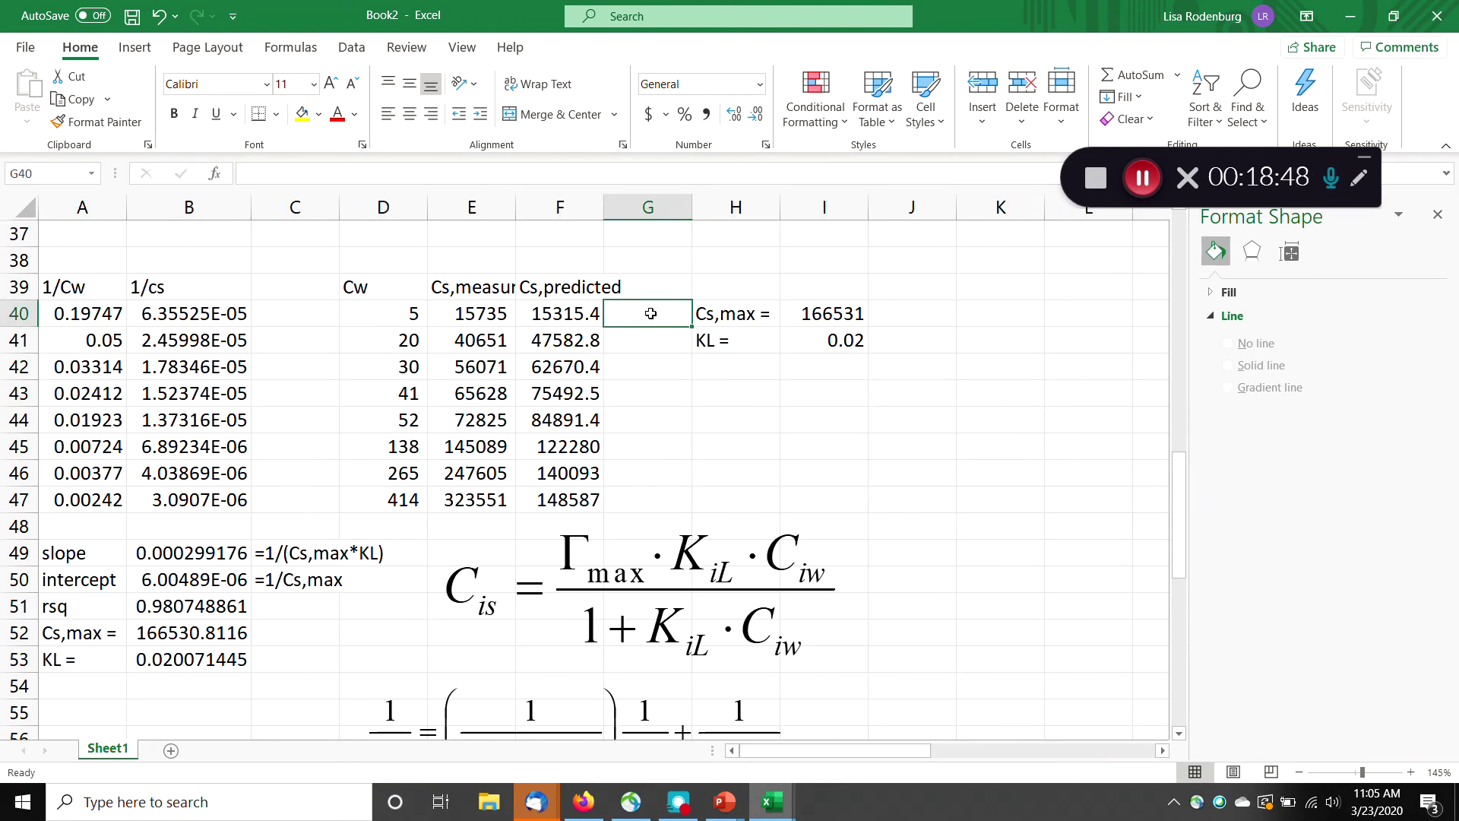
text(=()
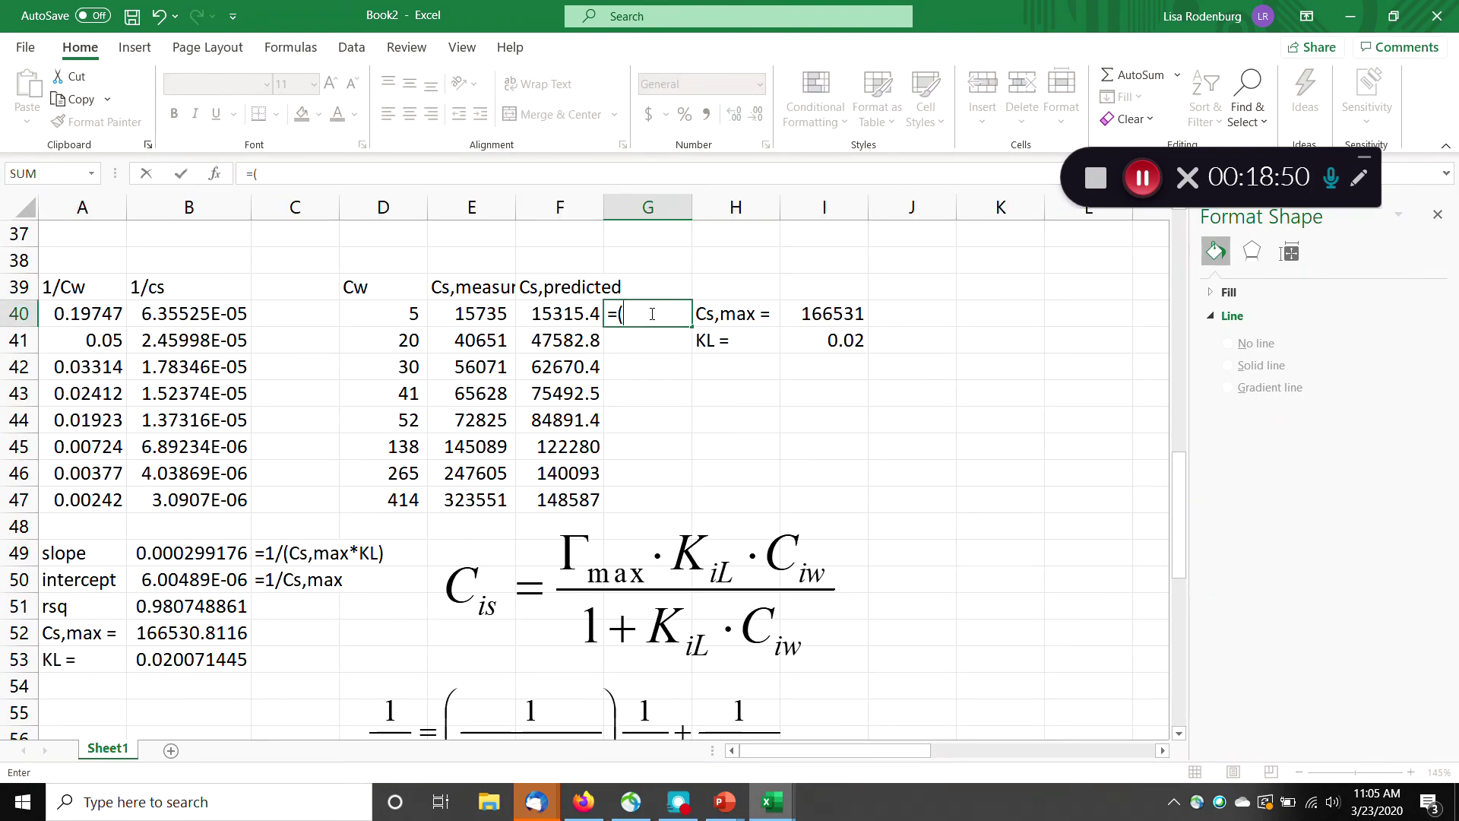
click(561, 317)
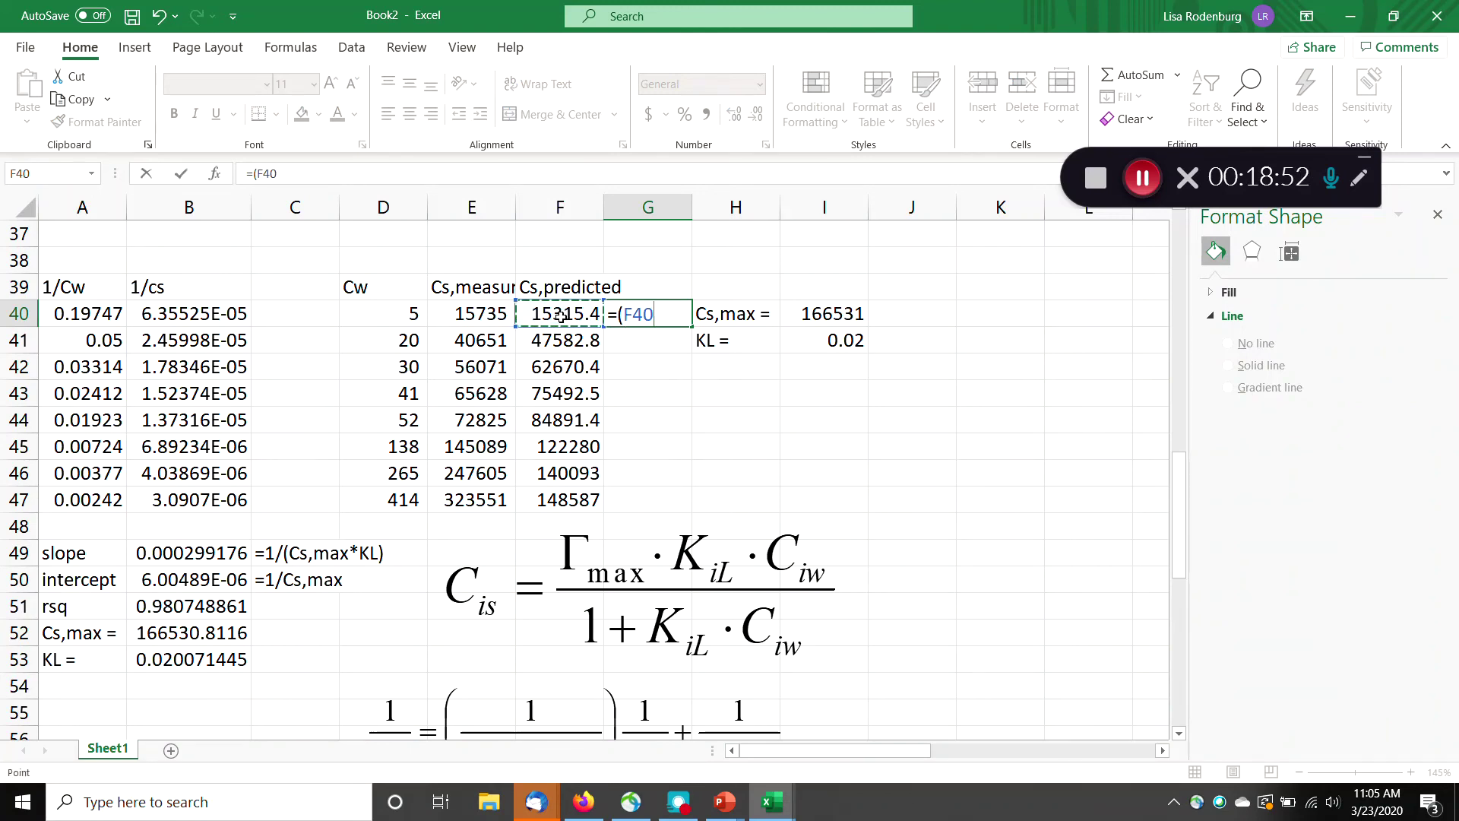
text(-)
click(478, 293)
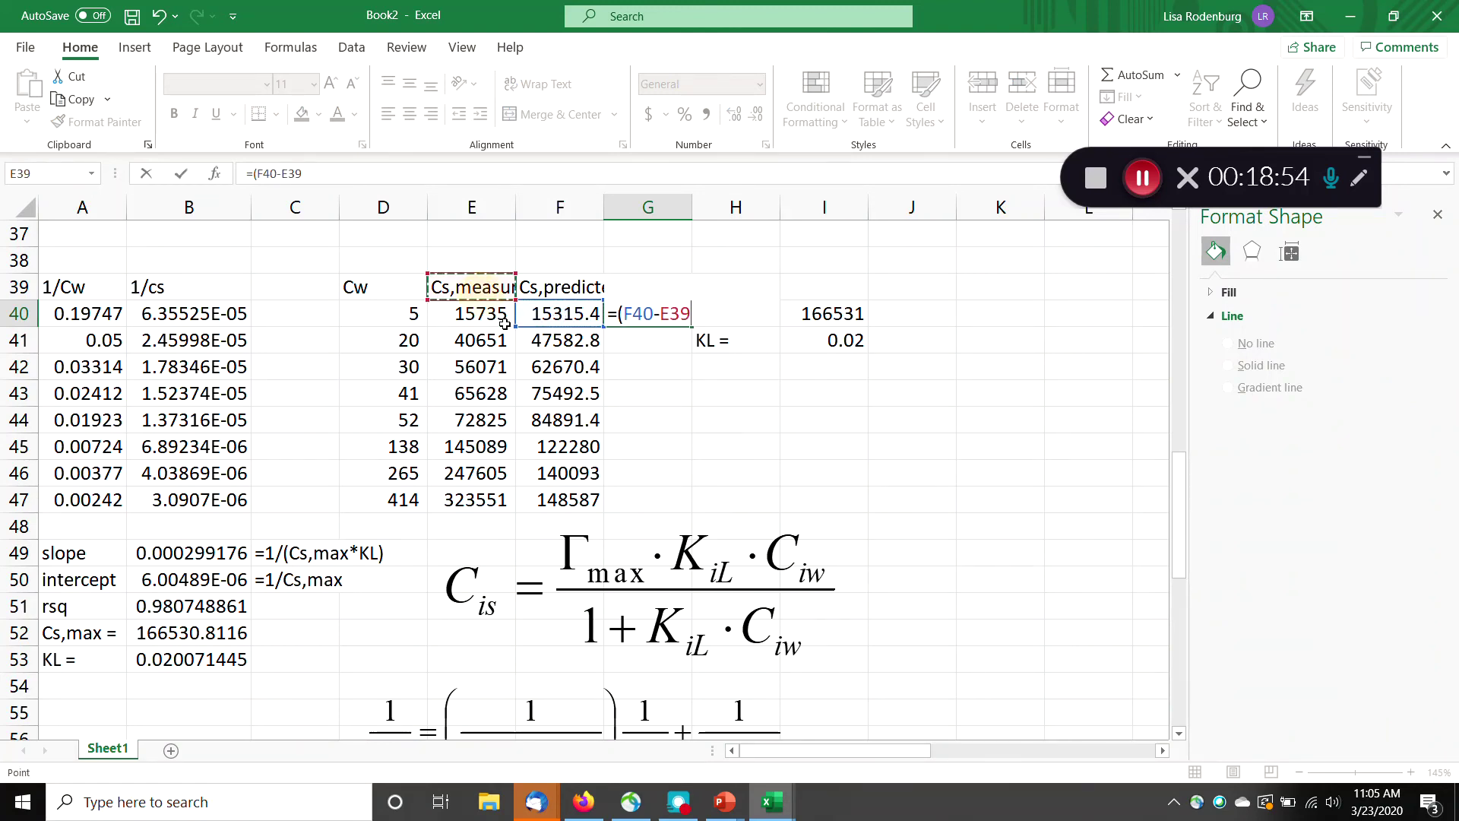
click(501, 319)
text()^2)
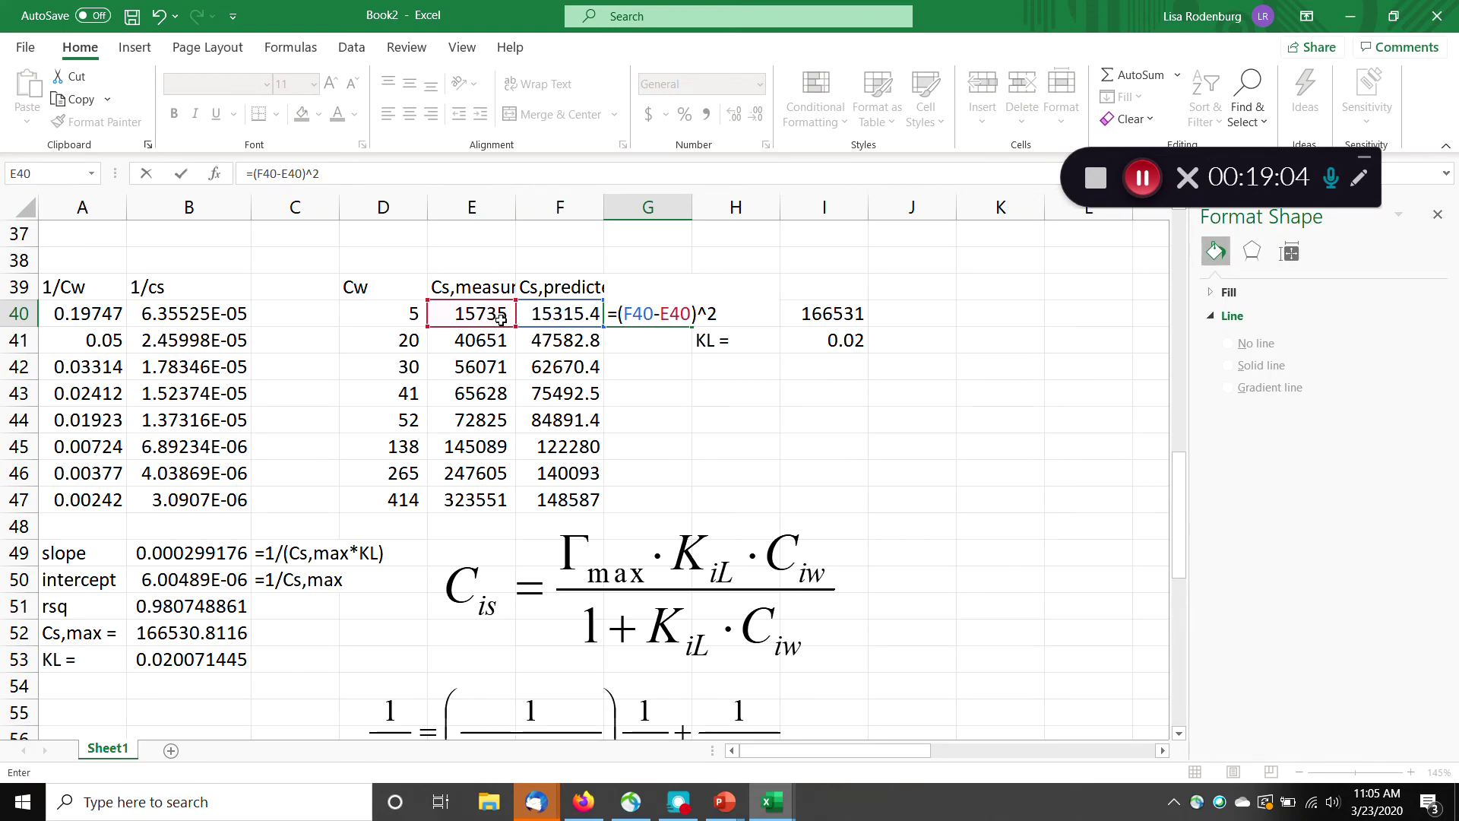
key(Return)
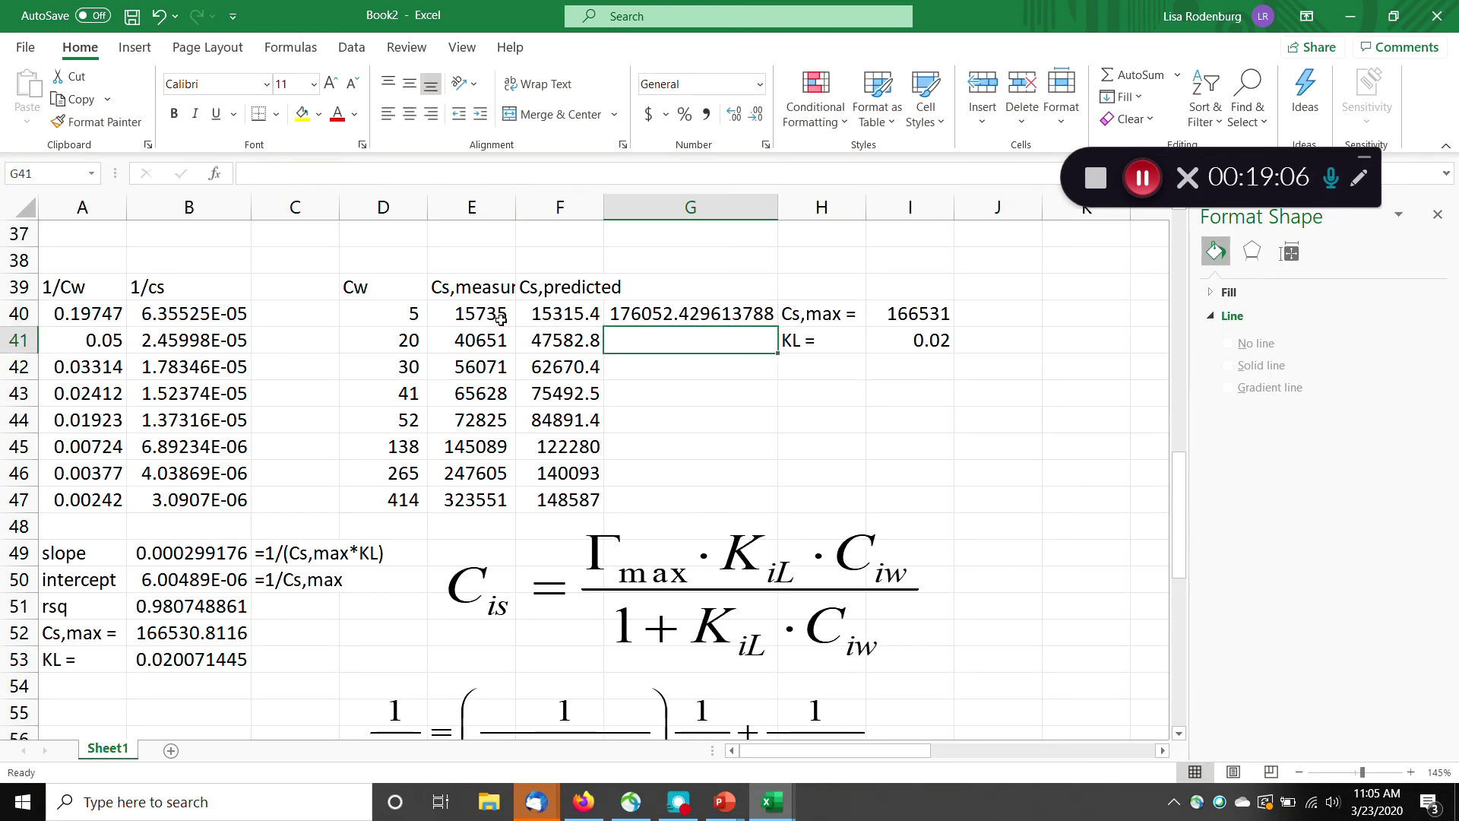
Label column G "squared residuals" in G39.
click(664, 293)
text(s)
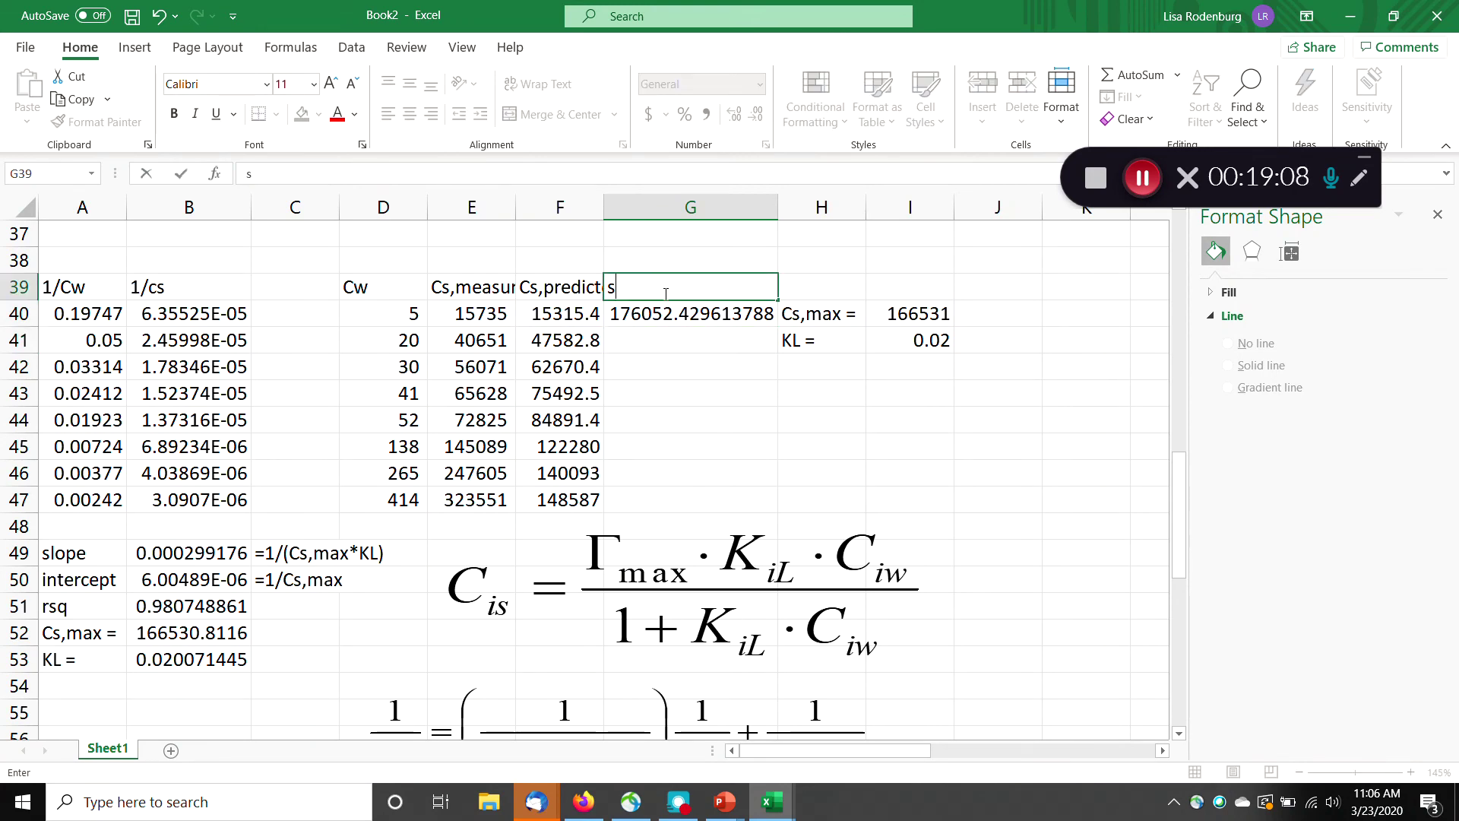
text(quared resid)
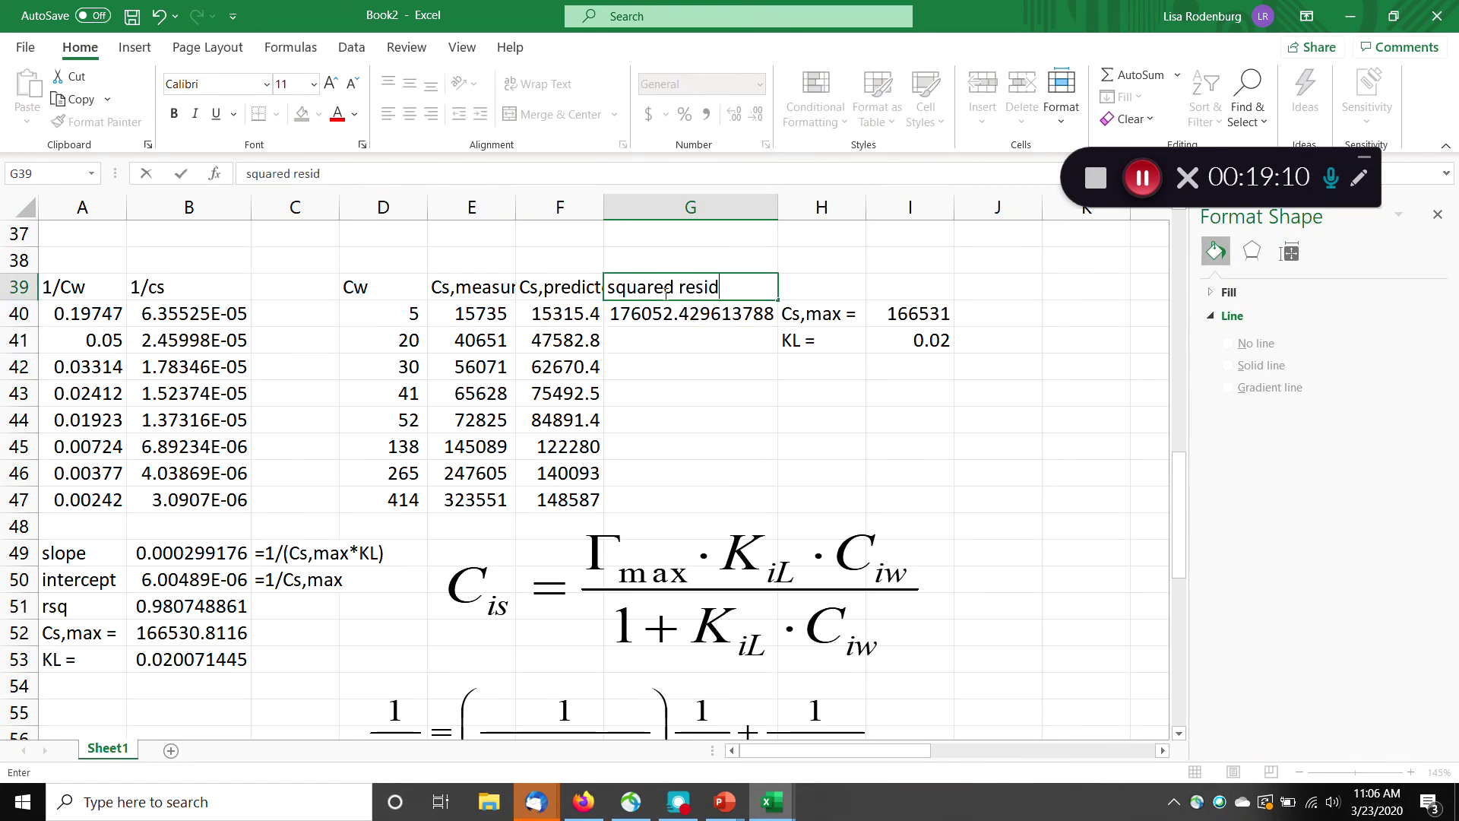
text(uals)
key(Return)
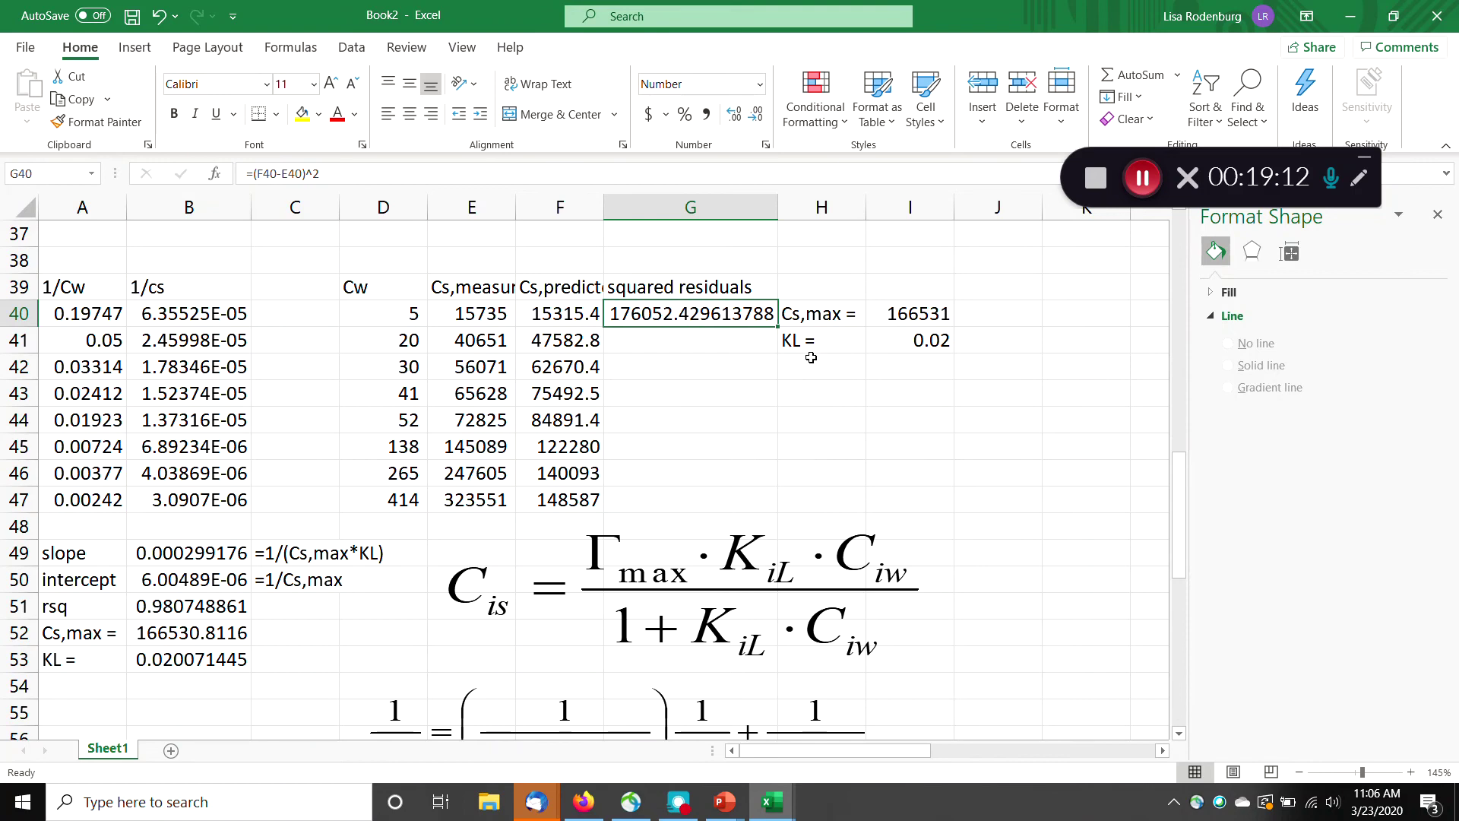
Show the squared residual in G40 without decimals, and fill its formula down to G47.
click(752, 120)
triple_click(752, 120)
triple_click(752, 120)
double_click(752, 120)
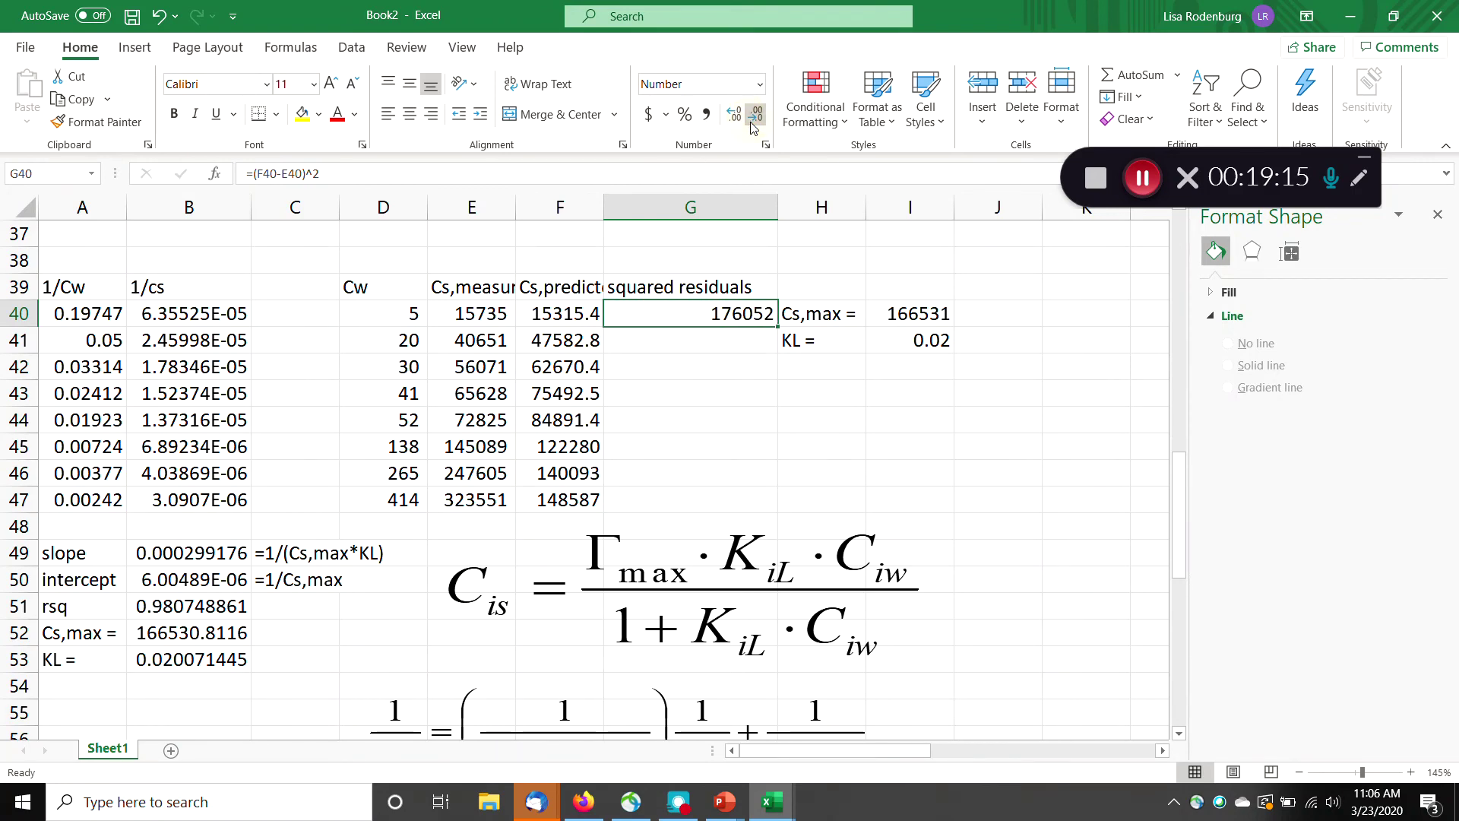
double_click(777, 326)
Label I46 "sum =" and total the squared residuals in J46 with =SUM(G40:G47).
click(874, 471)
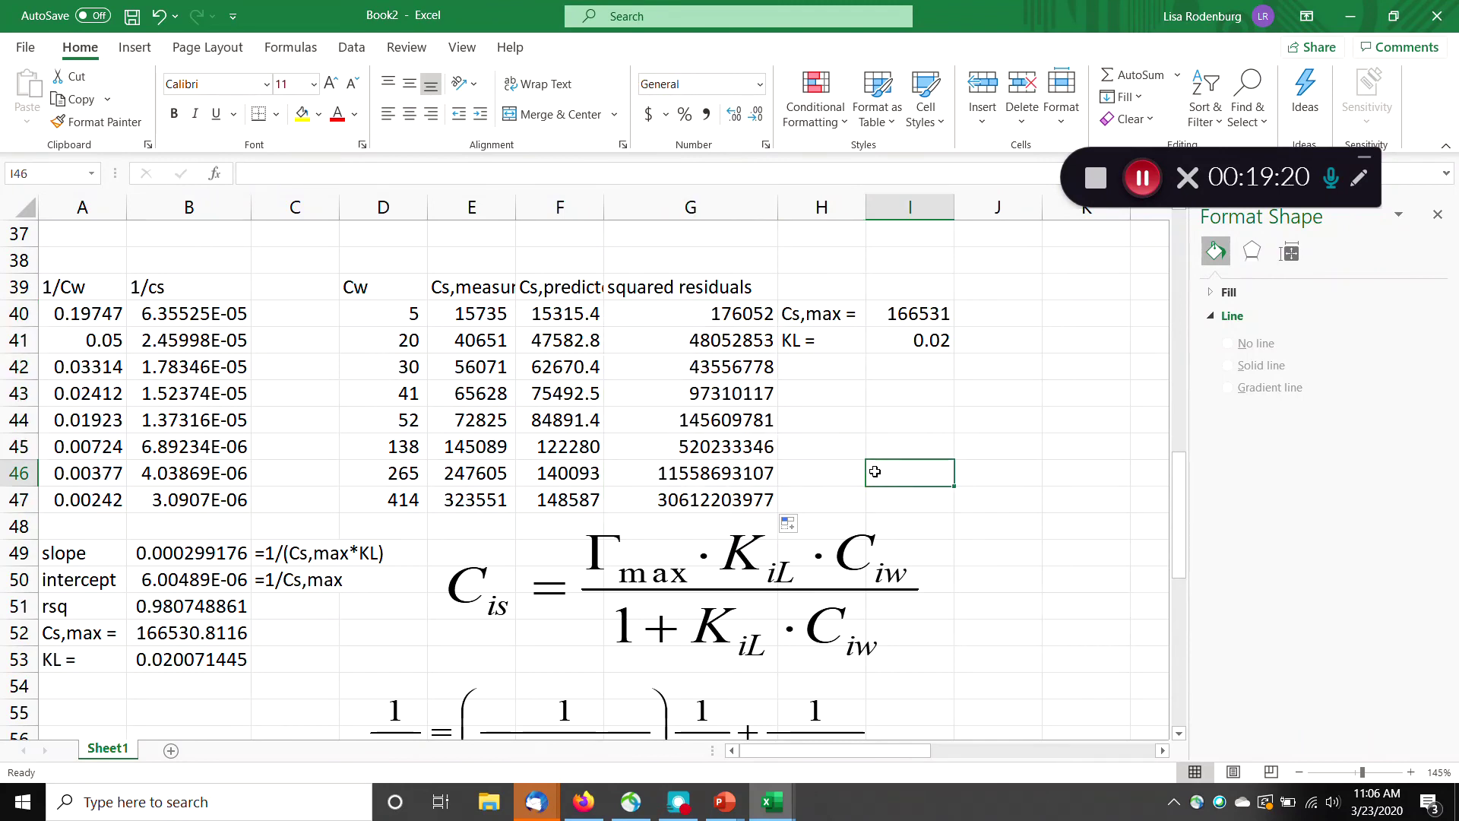
text(sum =)
key(Tab)
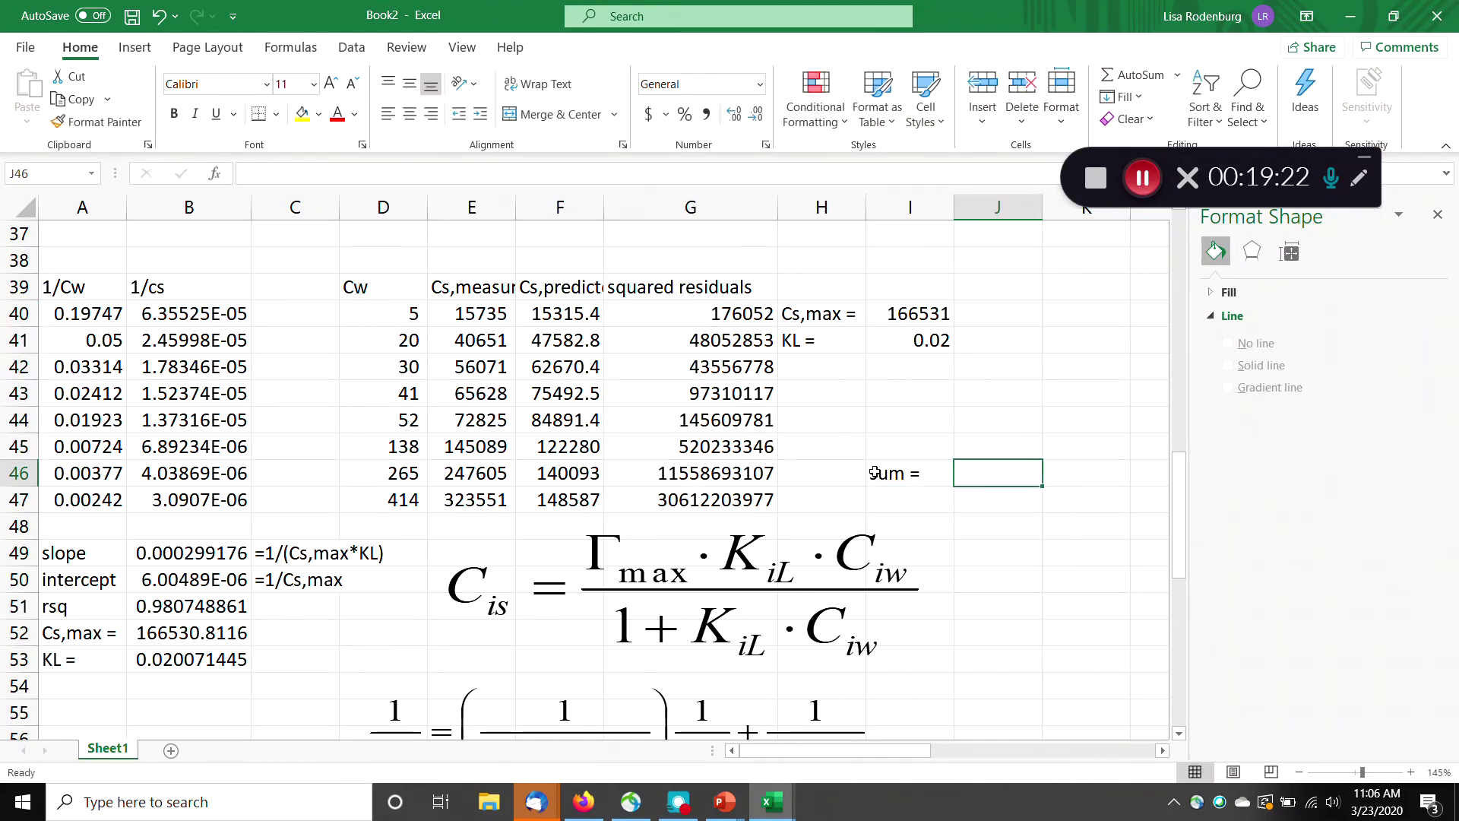
text(=sum()
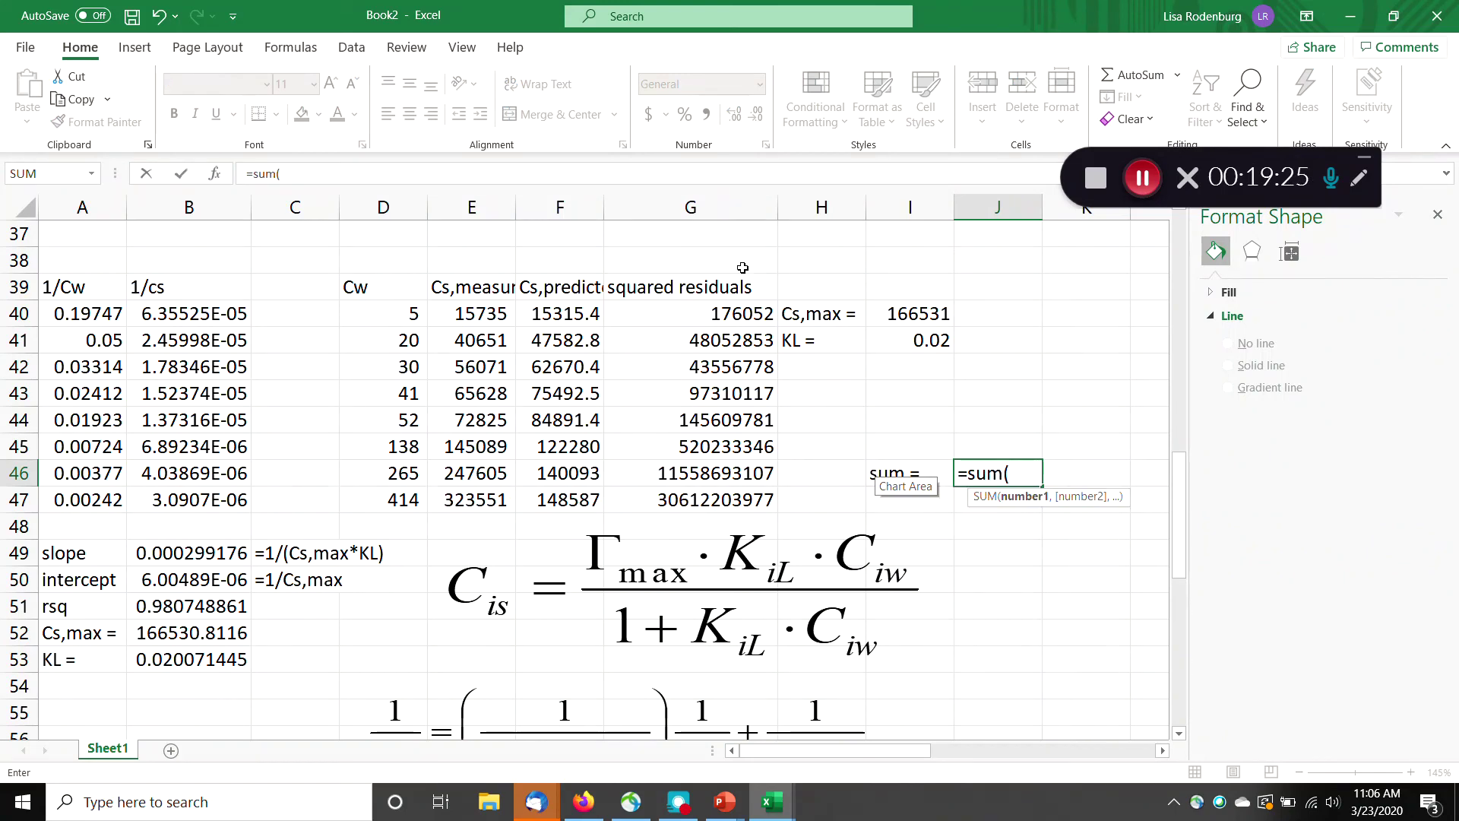
drag(711, 312, 739, 499)
key(Return)
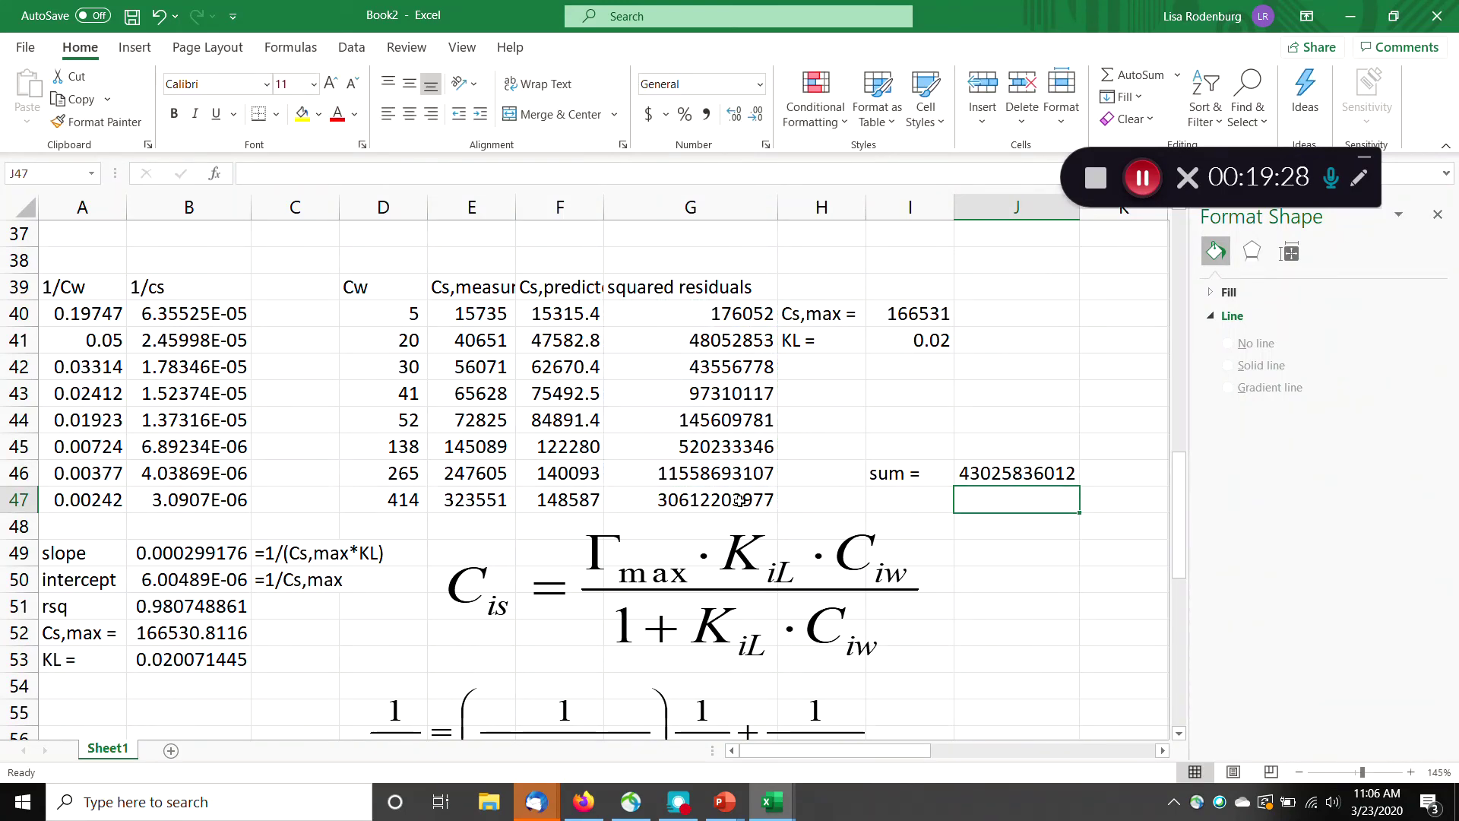
Set up Solver to minimise J46 by changing the Cs,max and KL cells I40:I41.
click(1022, 479)
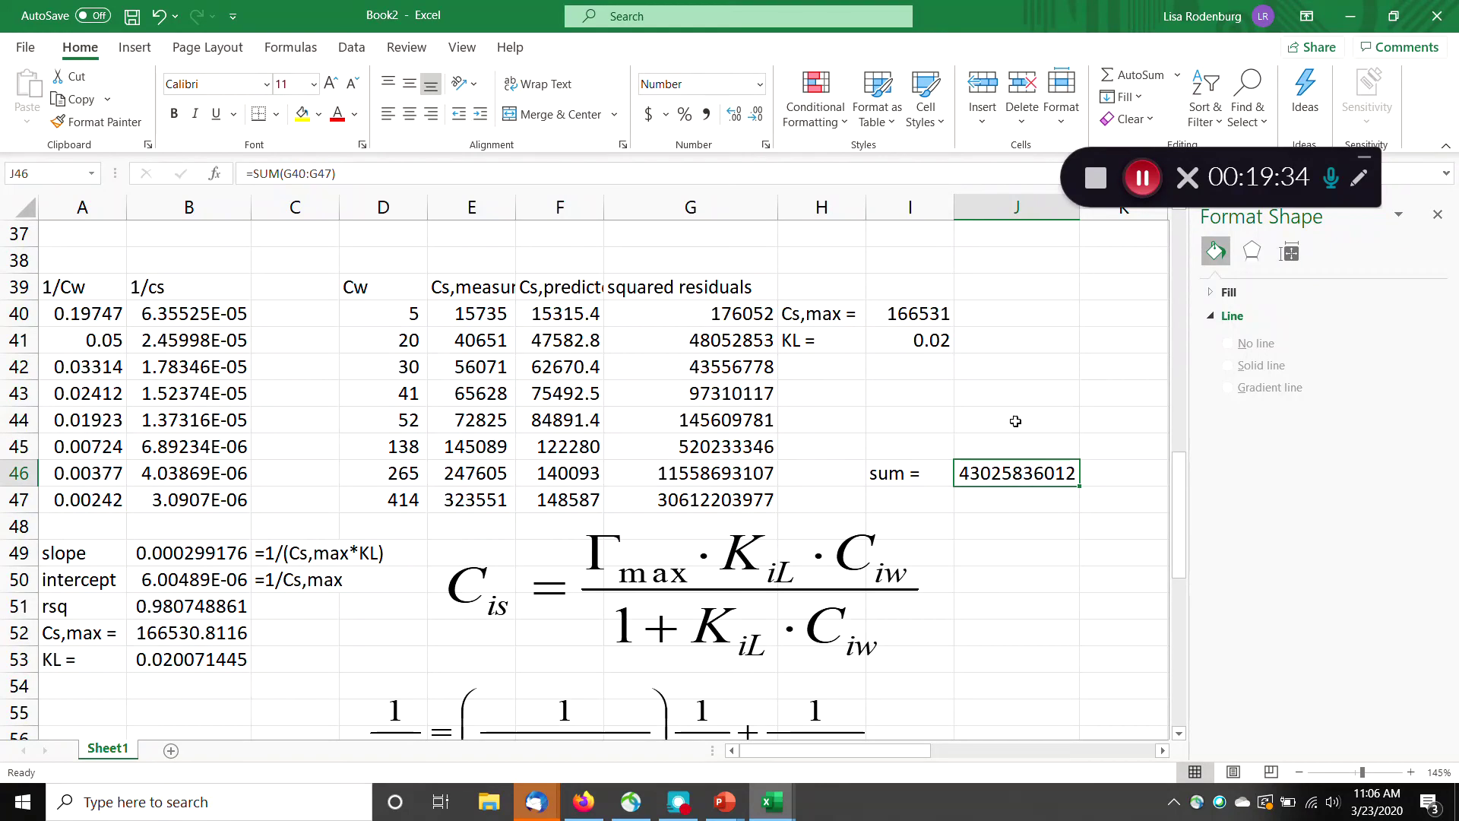
click(352, 45)
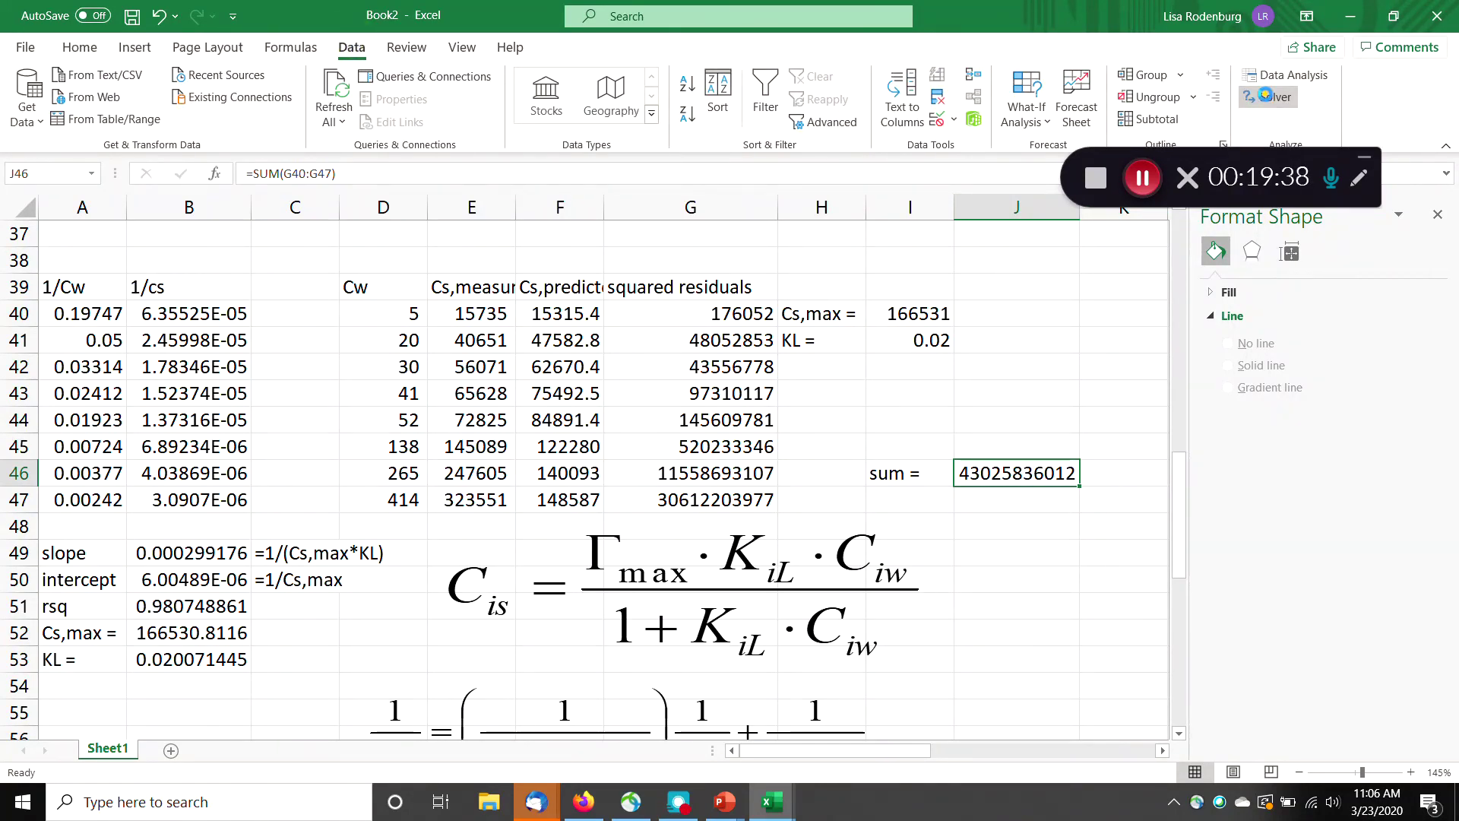
click(1268, 98)
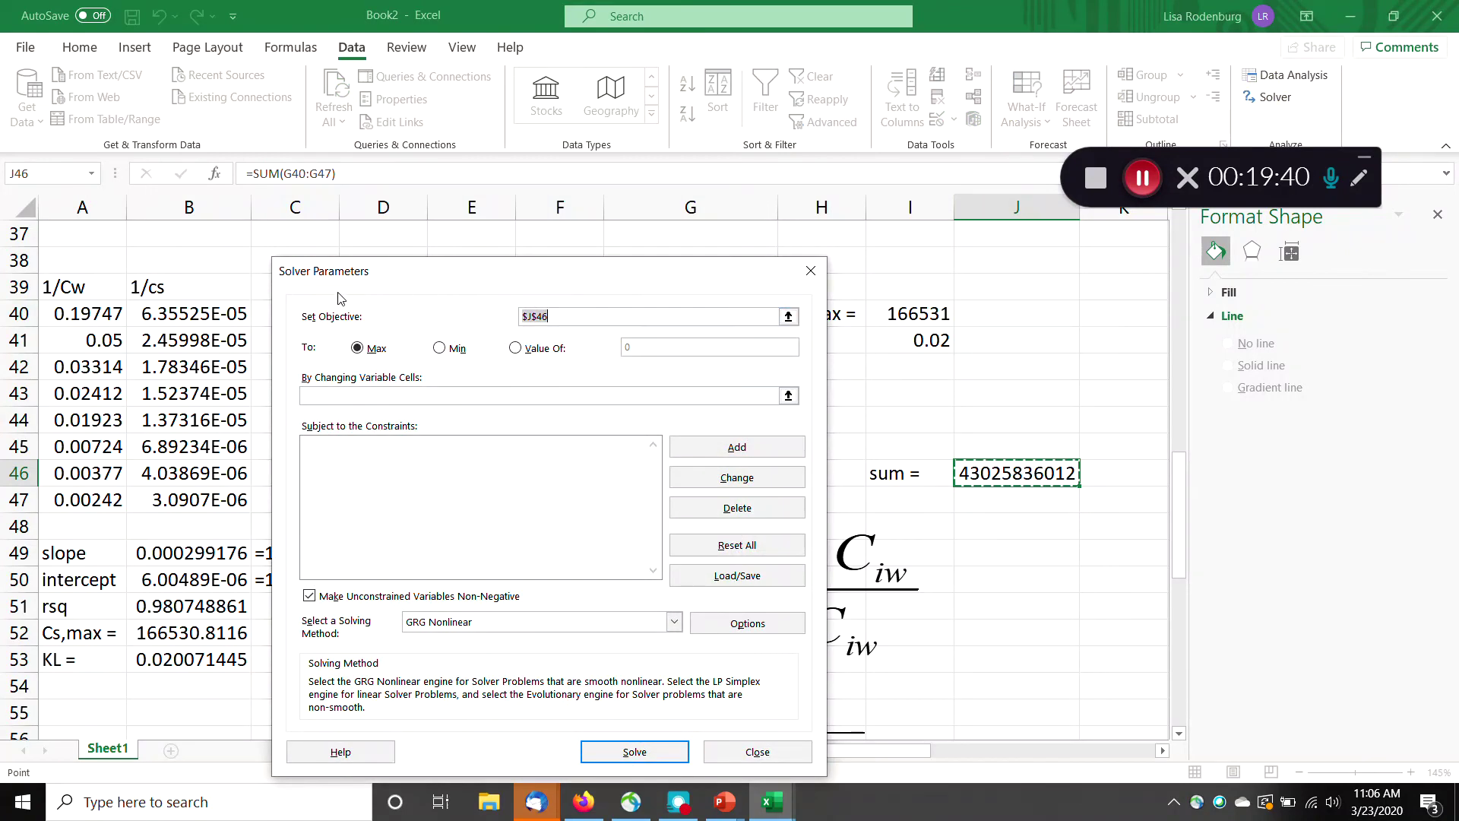
click(1025, 472)
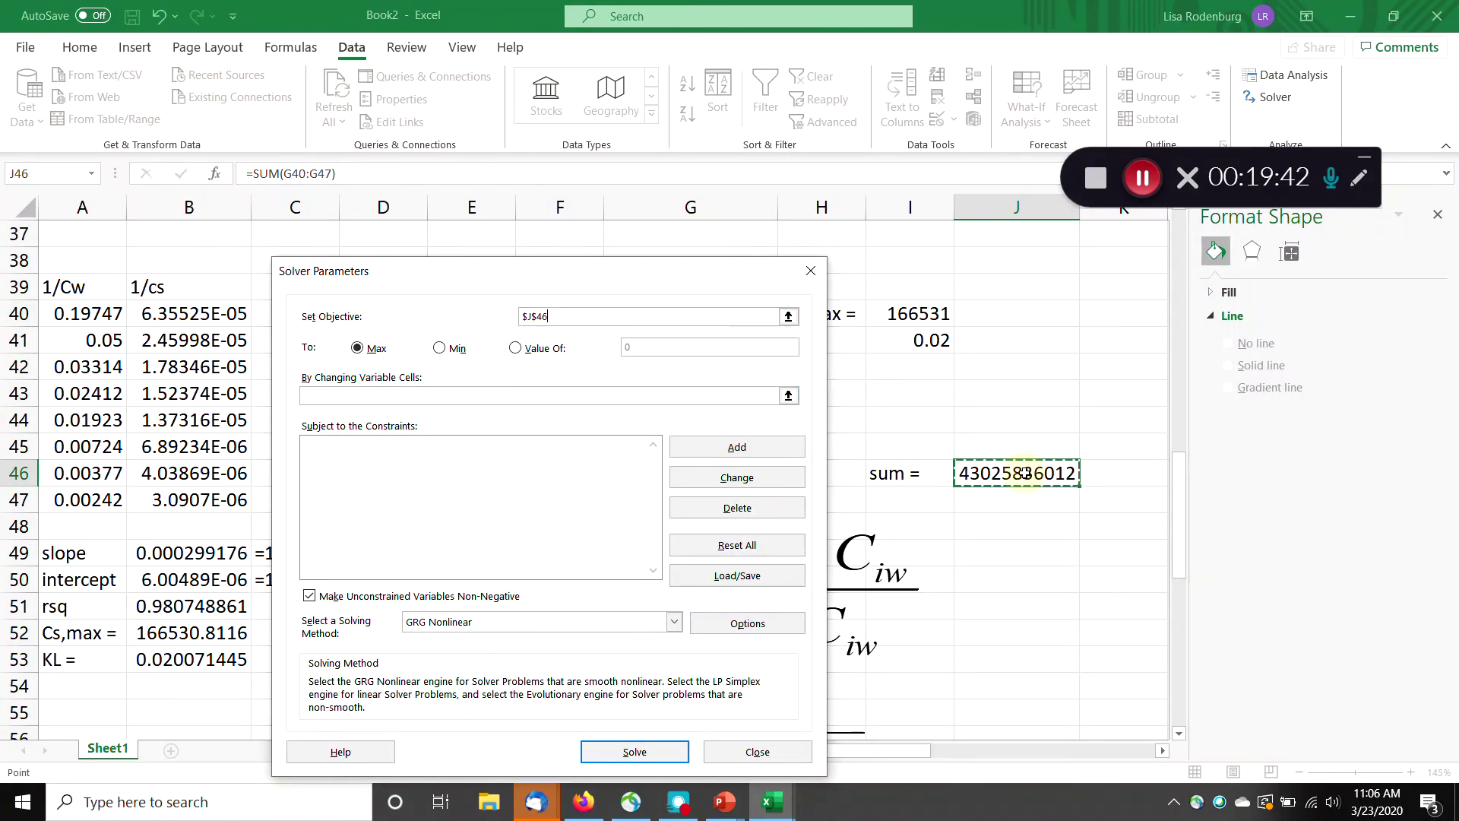
click(439, 349)
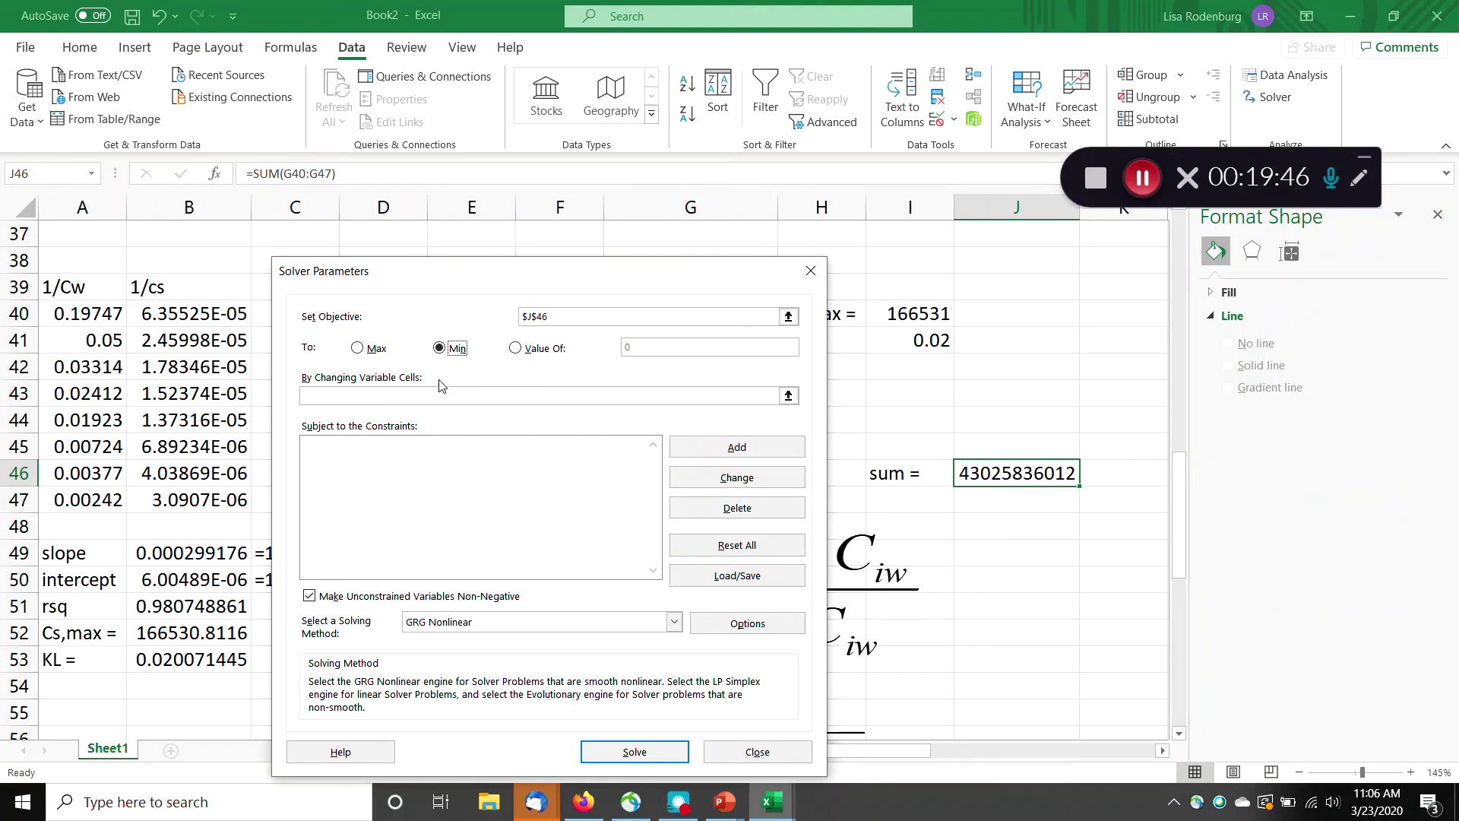
click(787, 396)
click(788, 396)
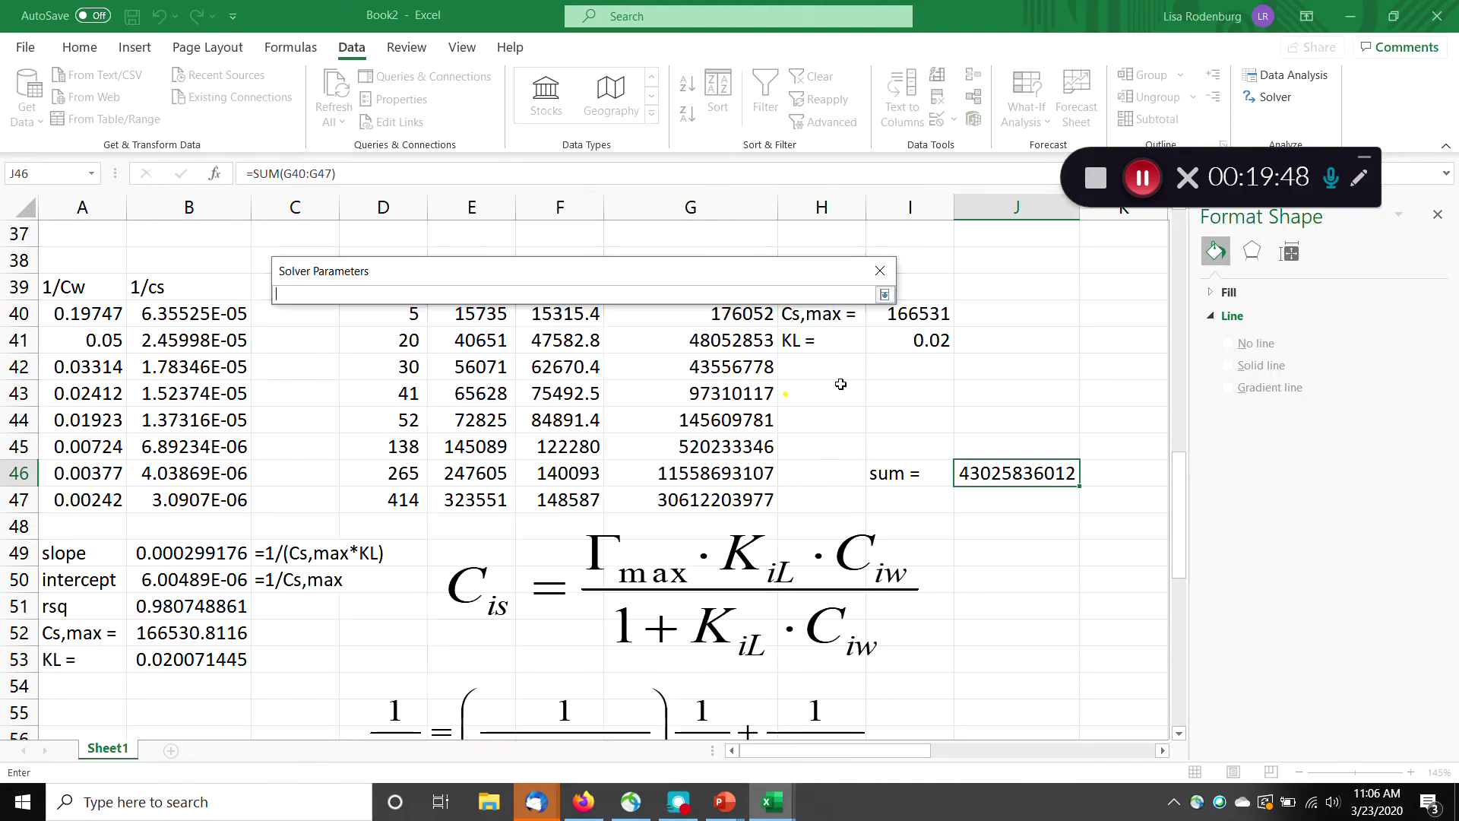
drag(906, 314, 907, 328)
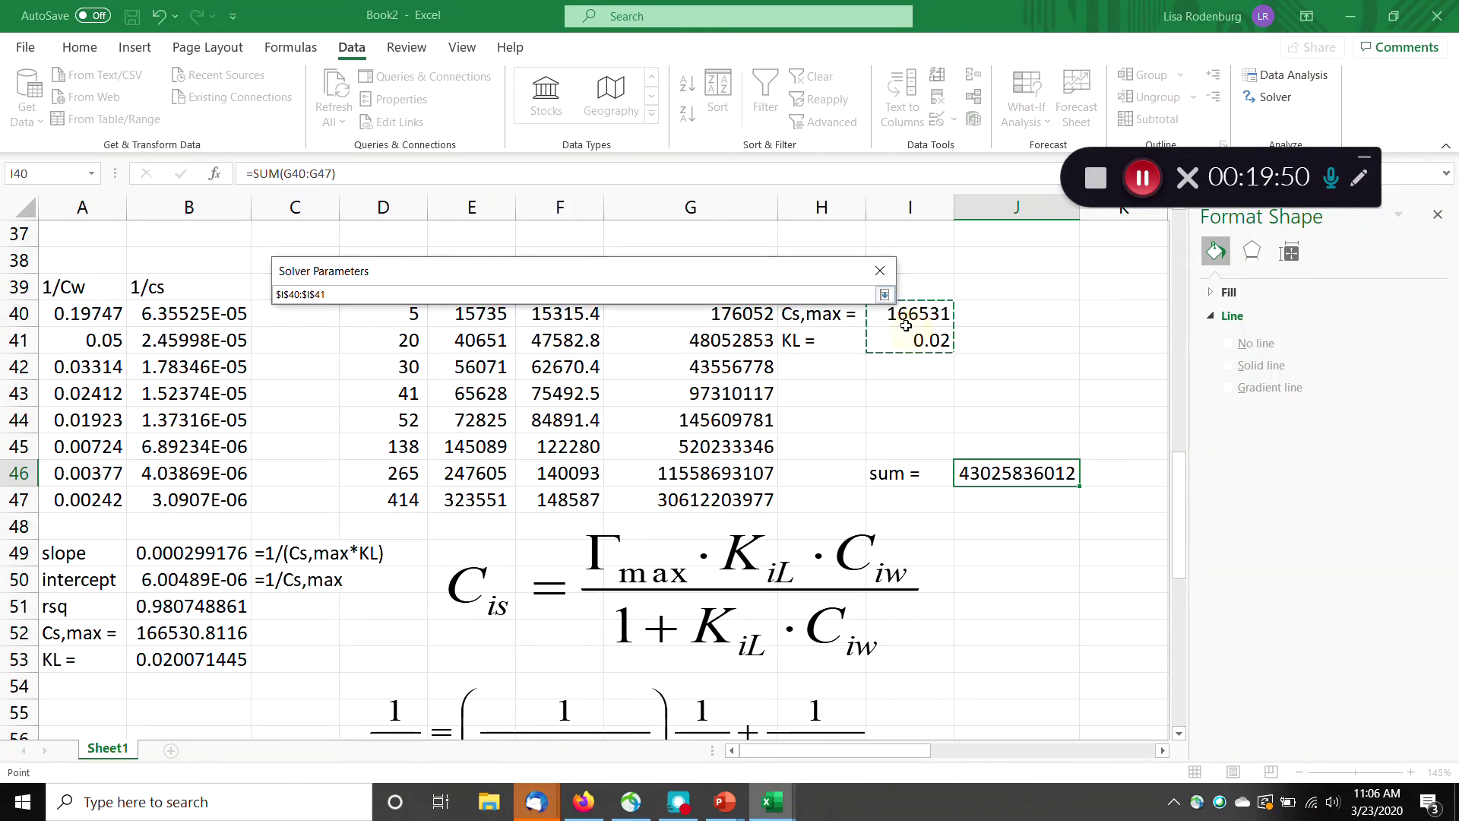
click(885, 295)
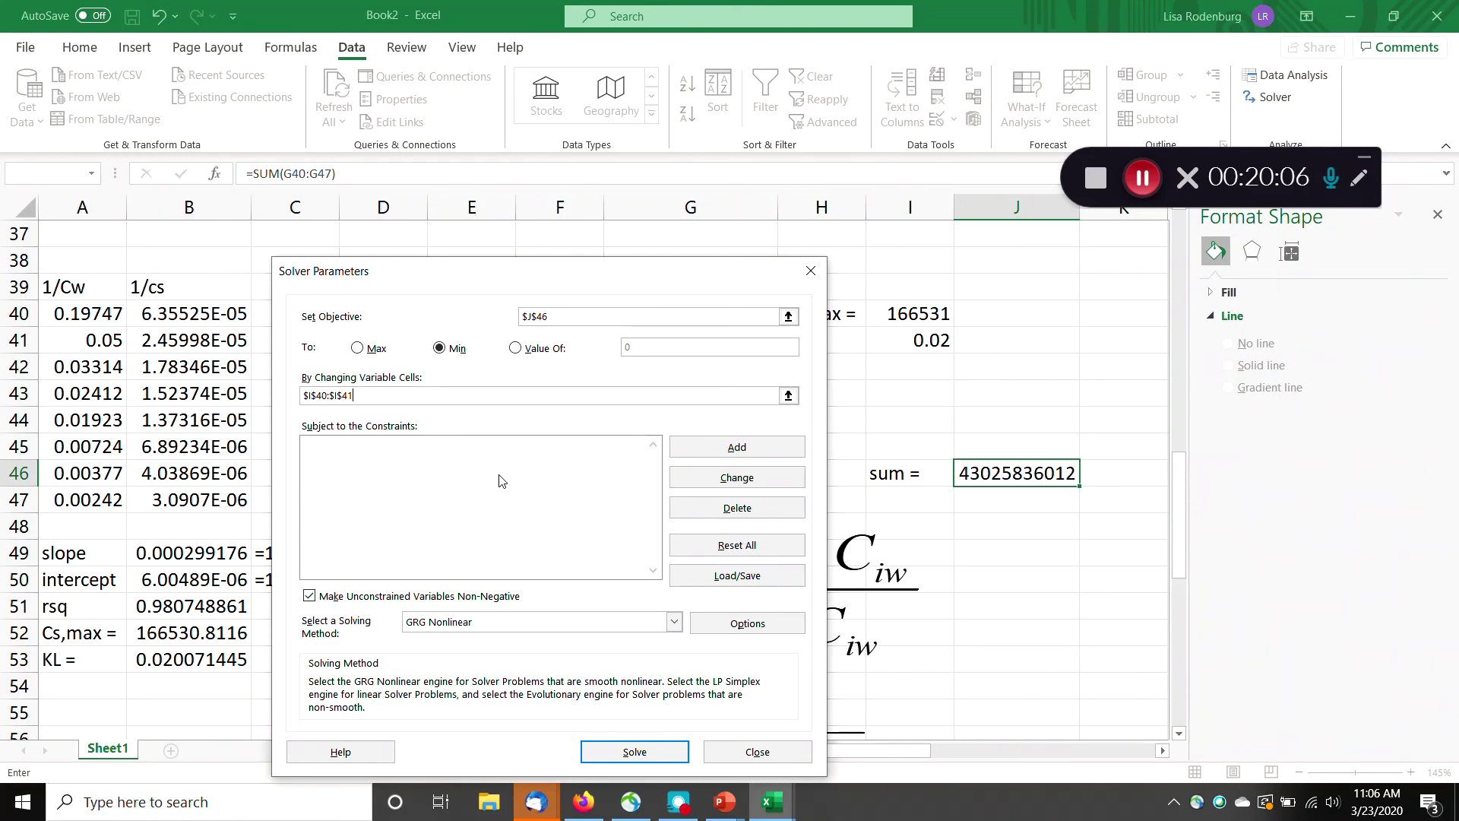
Add the Solver constraint I40 >= 1000, and delete it from the constraints again.
click(753, 447)
click(886, 313)
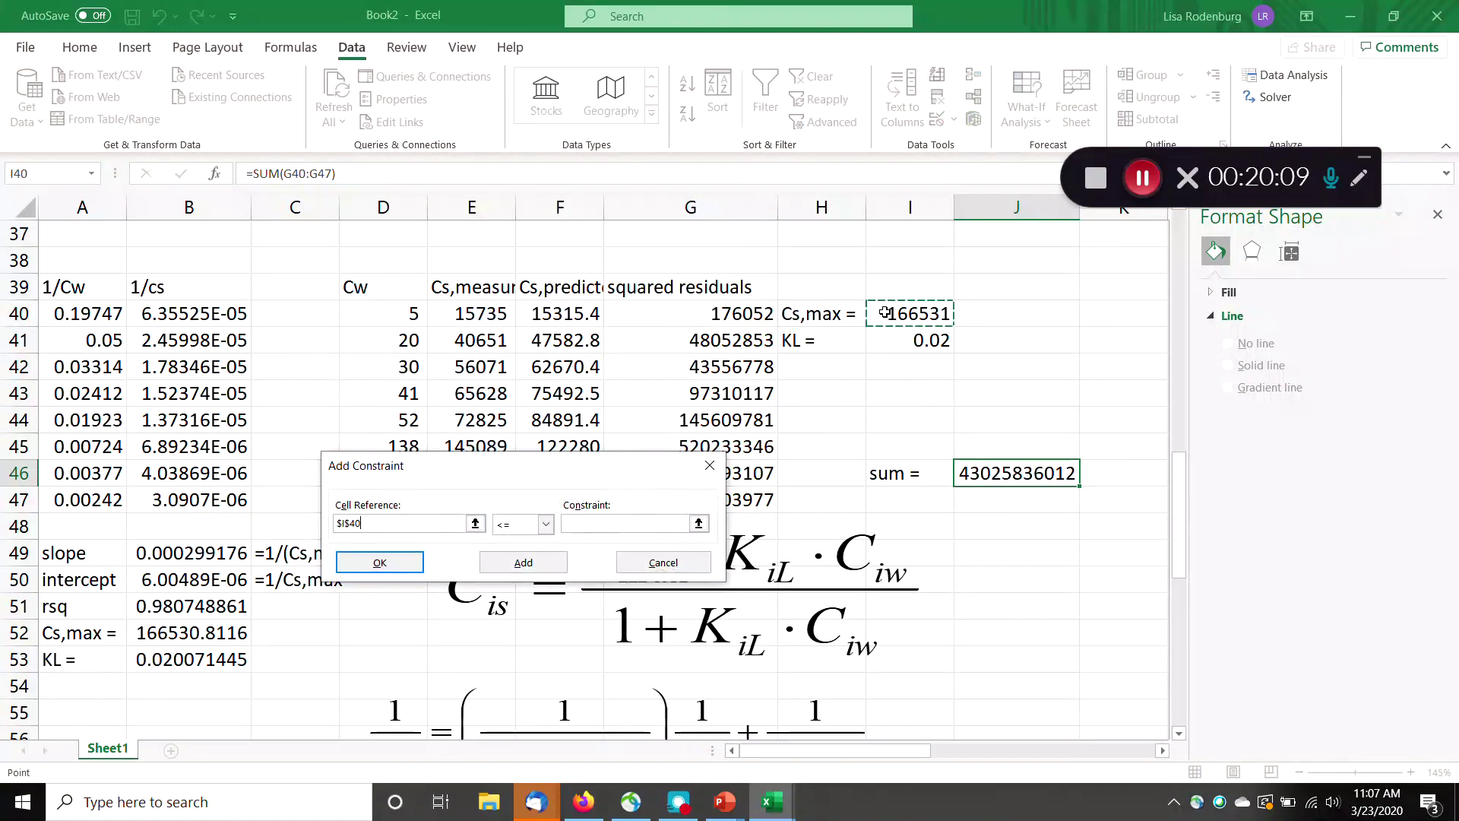
click(546, 524)
click(506, 567)
click(588, 523)
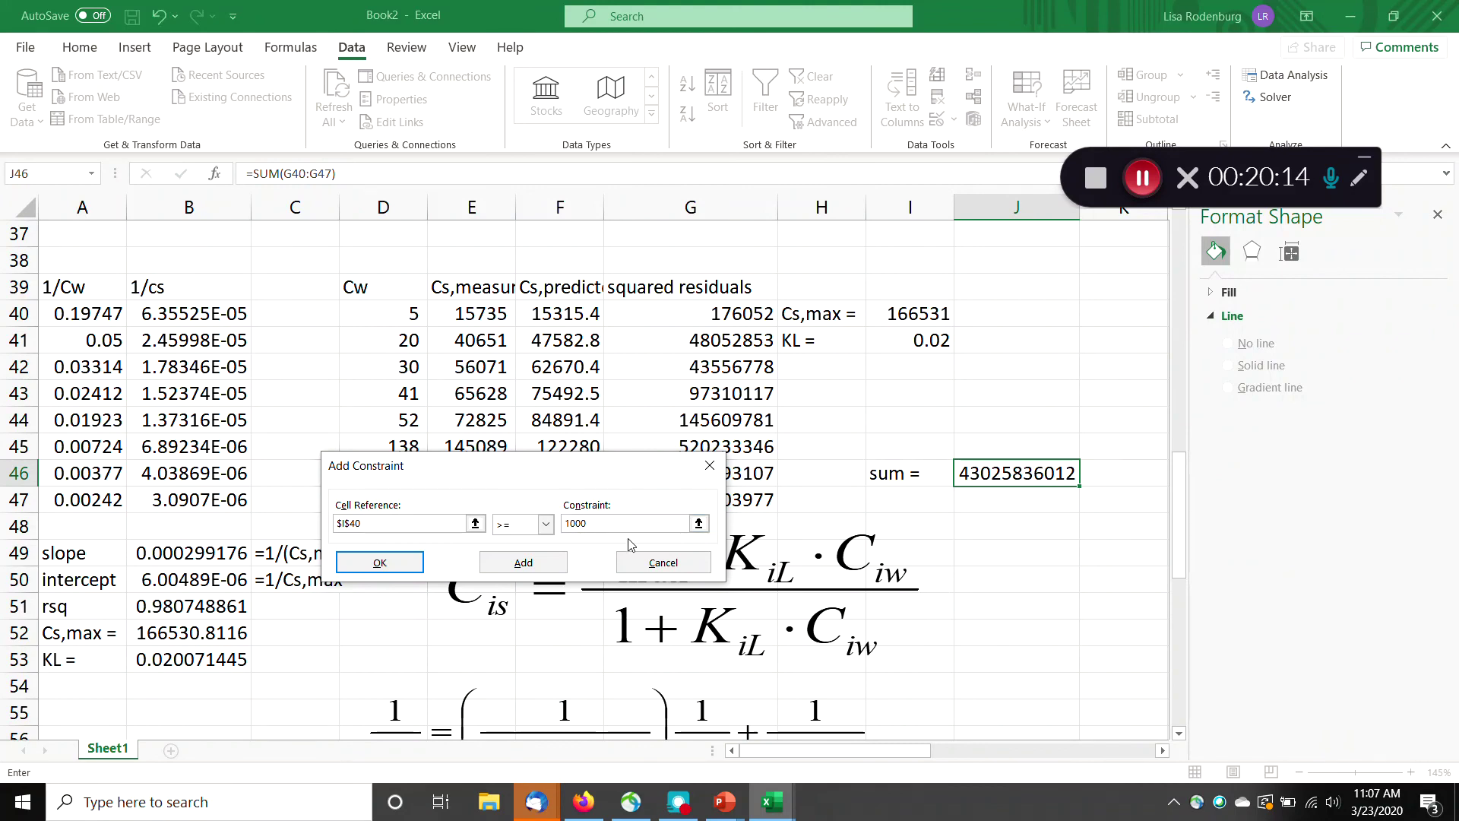
click(402, 568)
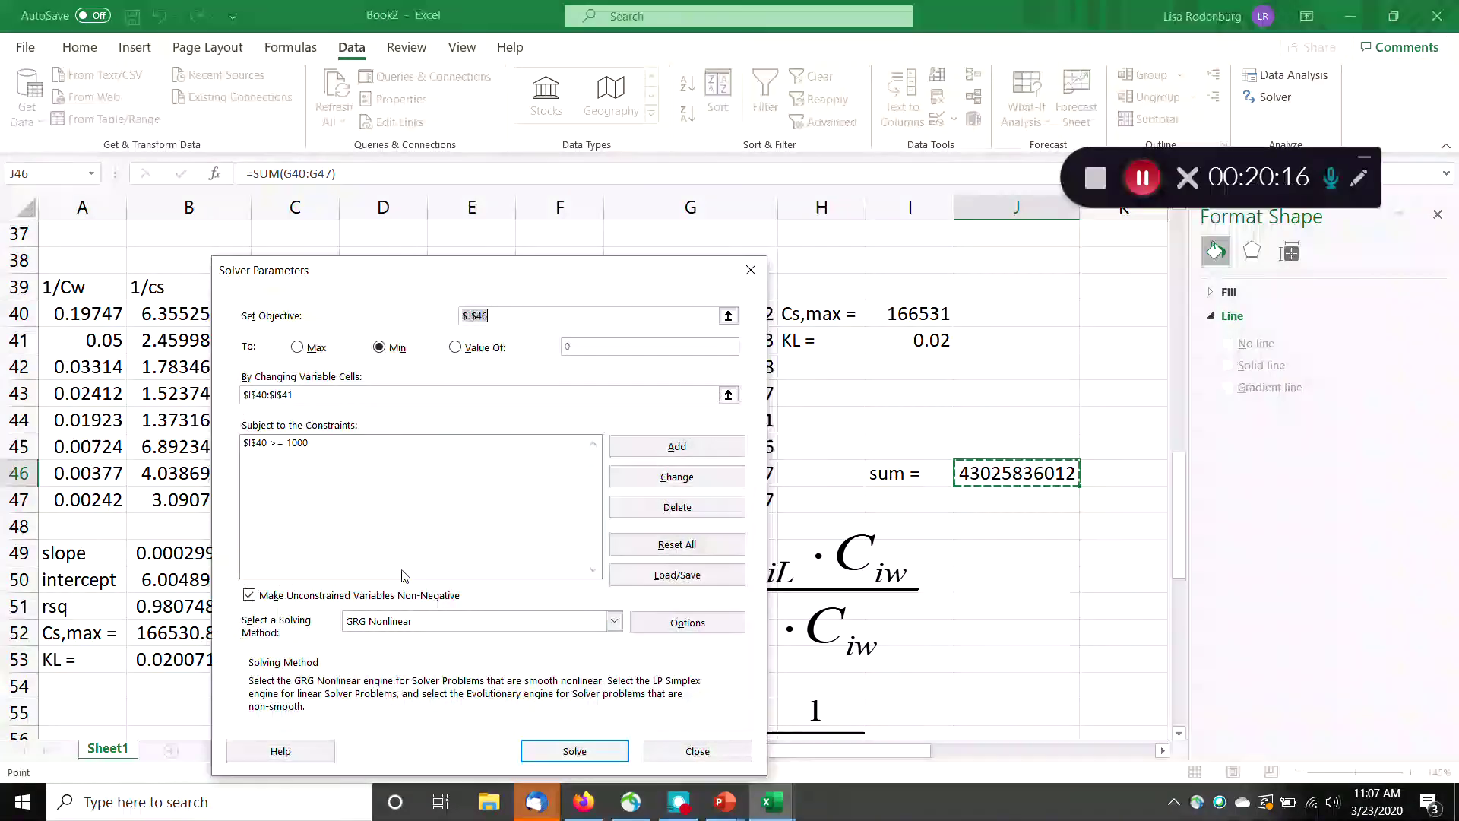
click(245, 444)
click(640, 510)
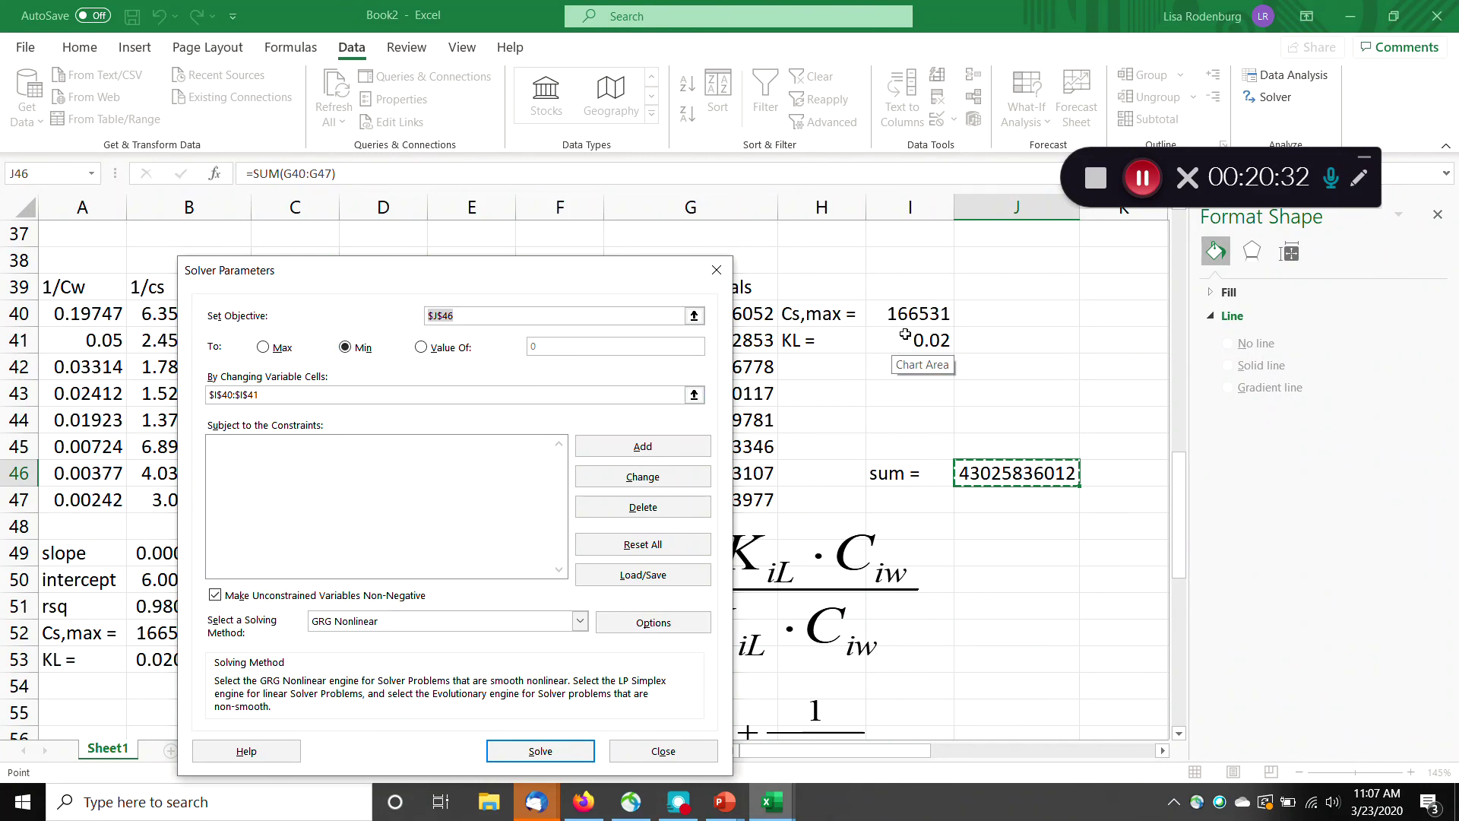
Run Solver with the GRG Nonlinear method and keep its solution for Cs,max and KL.
click(576, 751)
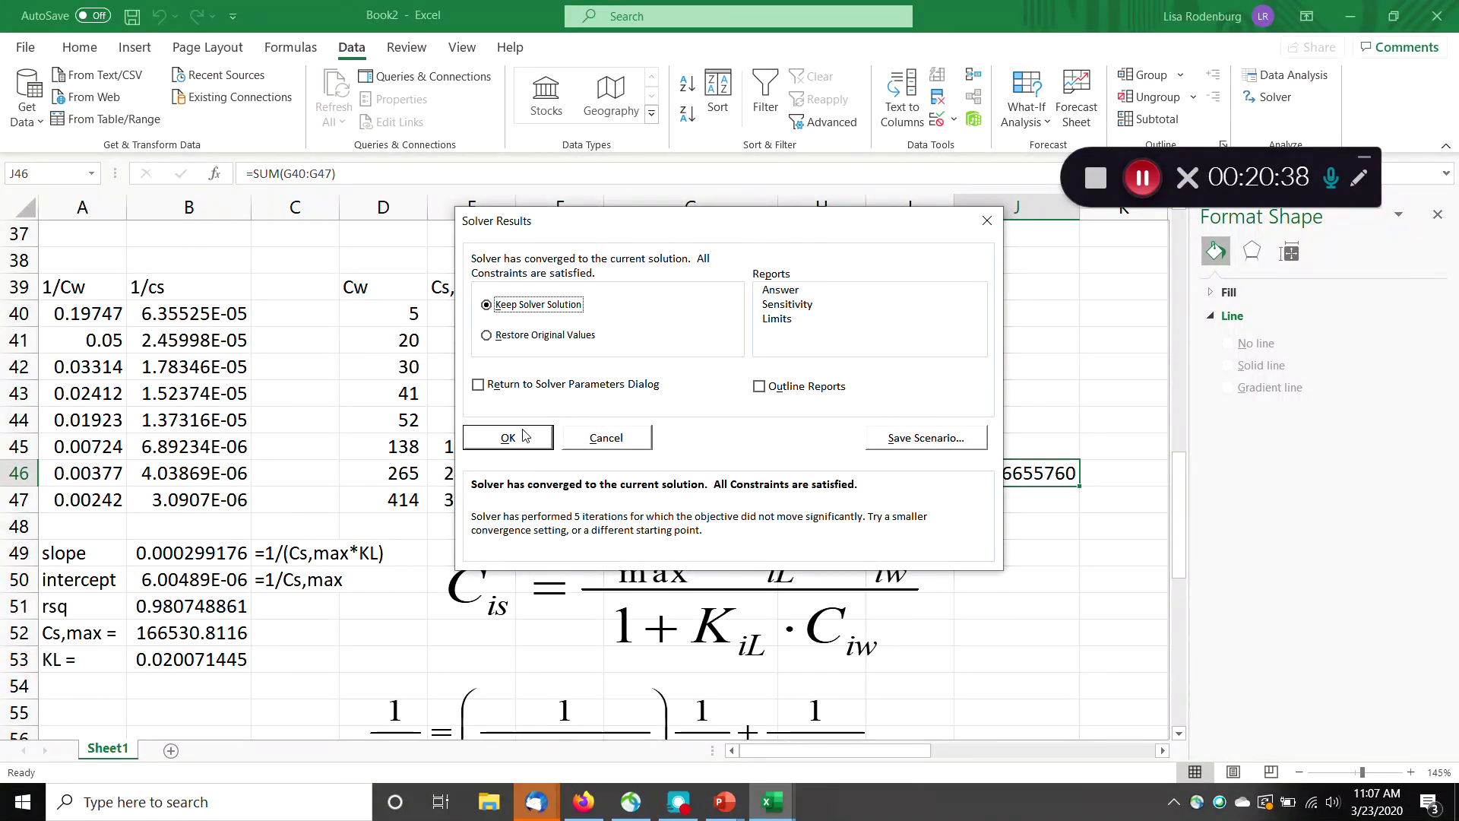
click(524, 434)
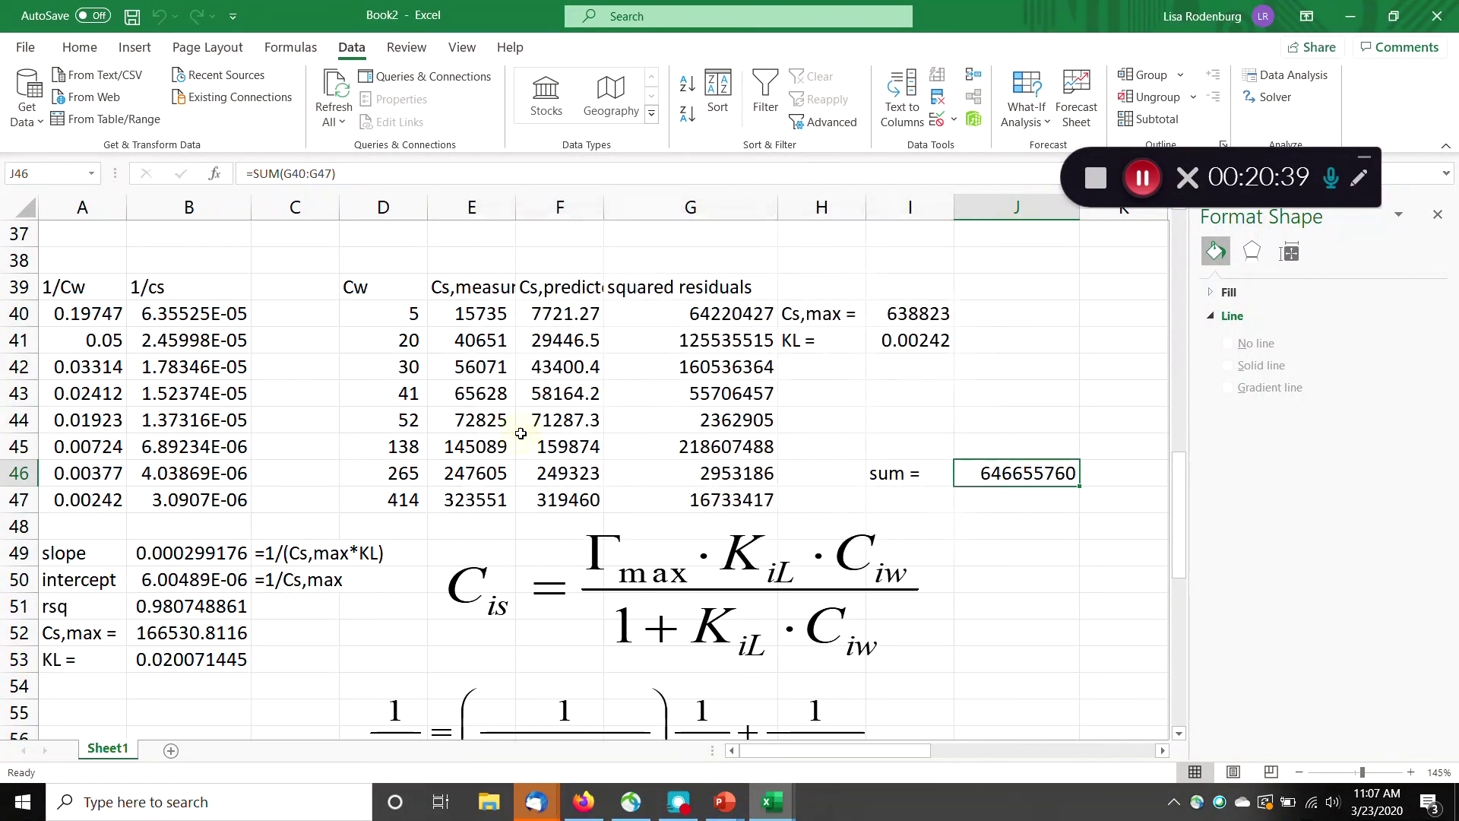
Compare the solved Cs,max and KL in I40 and I41 with the linearised Cs,max in B52.
click(893, 318)
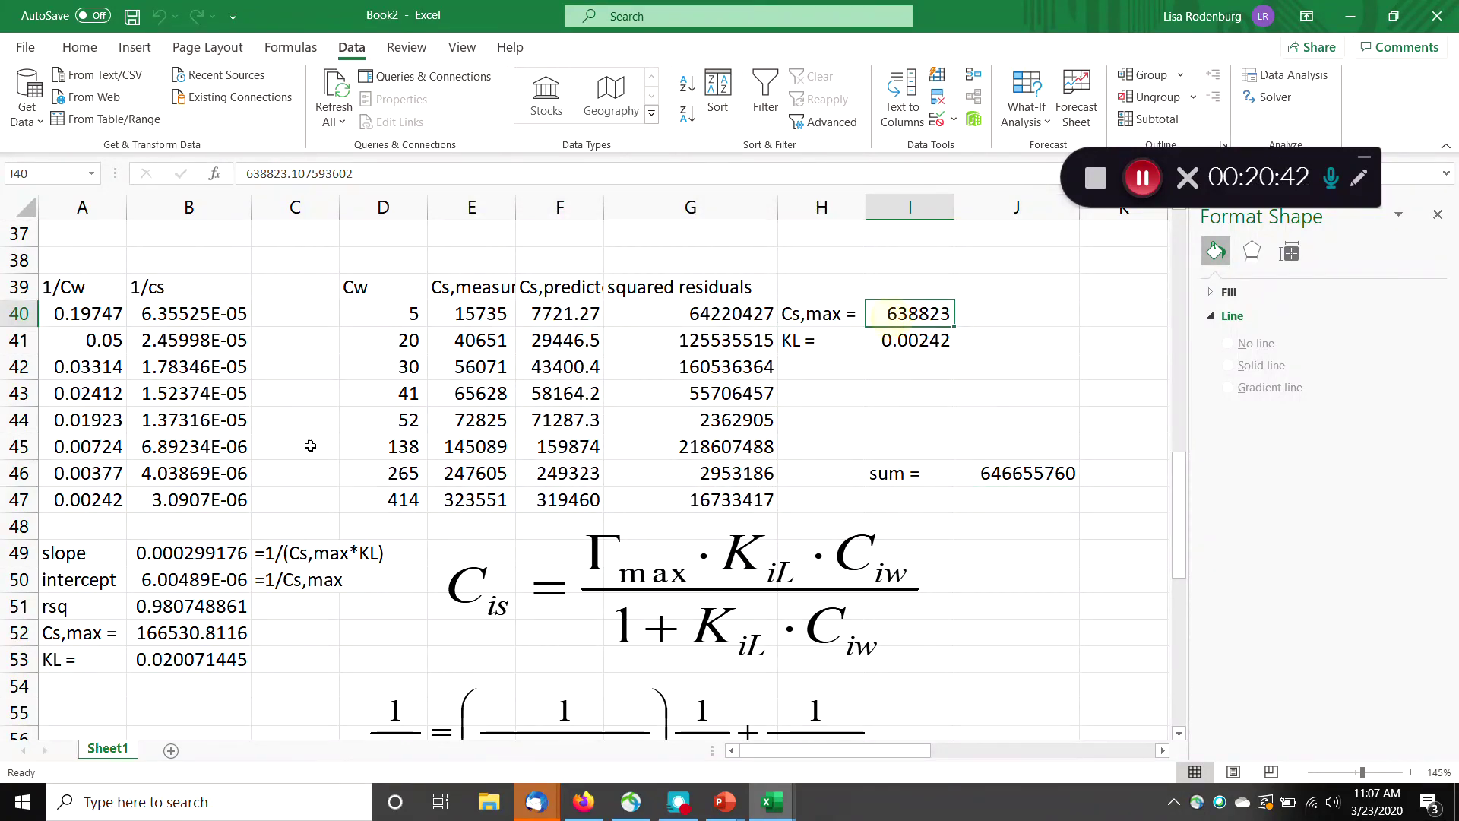
click(196, 633)
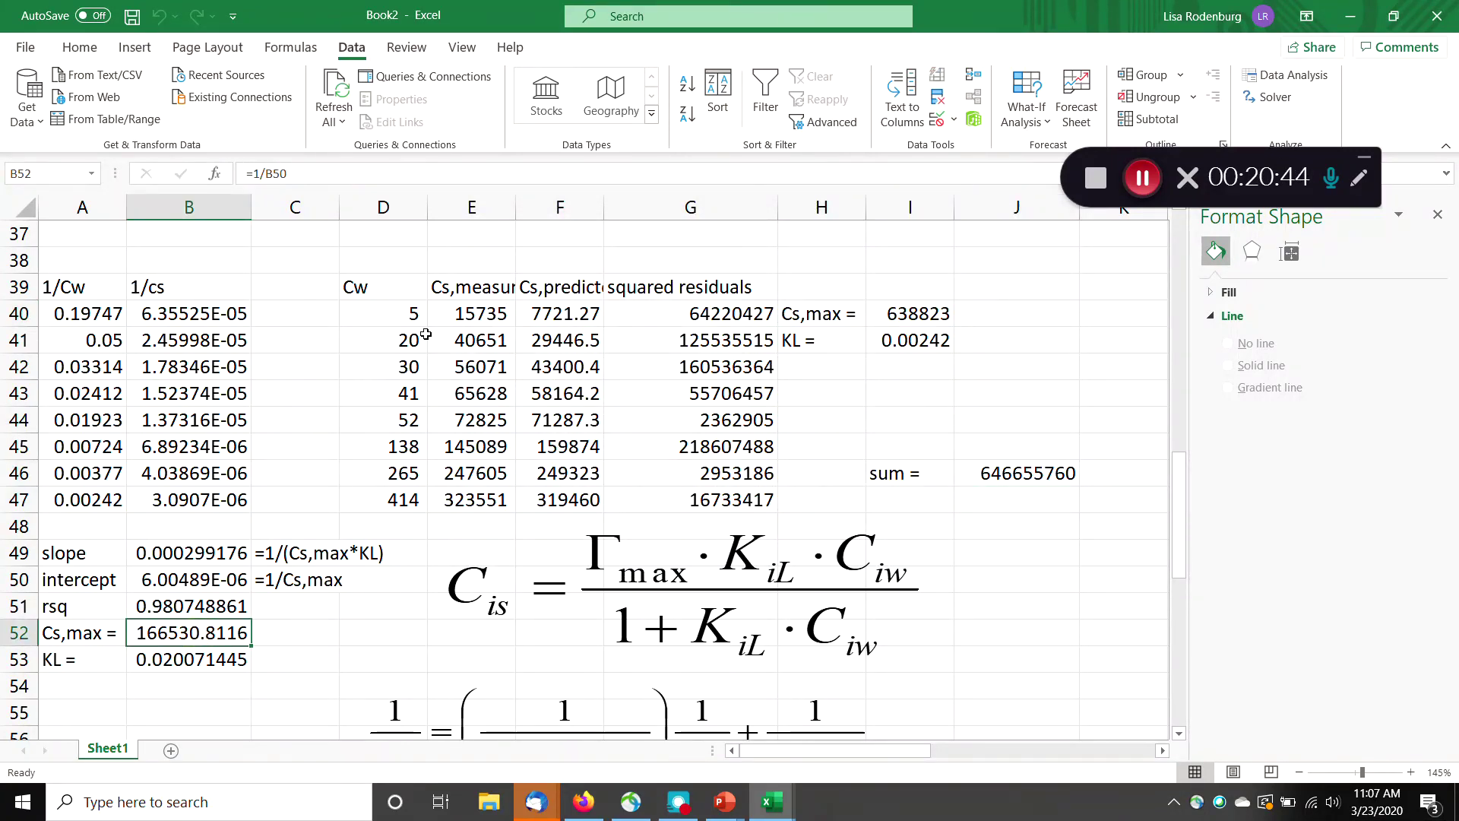
click(901, 318)
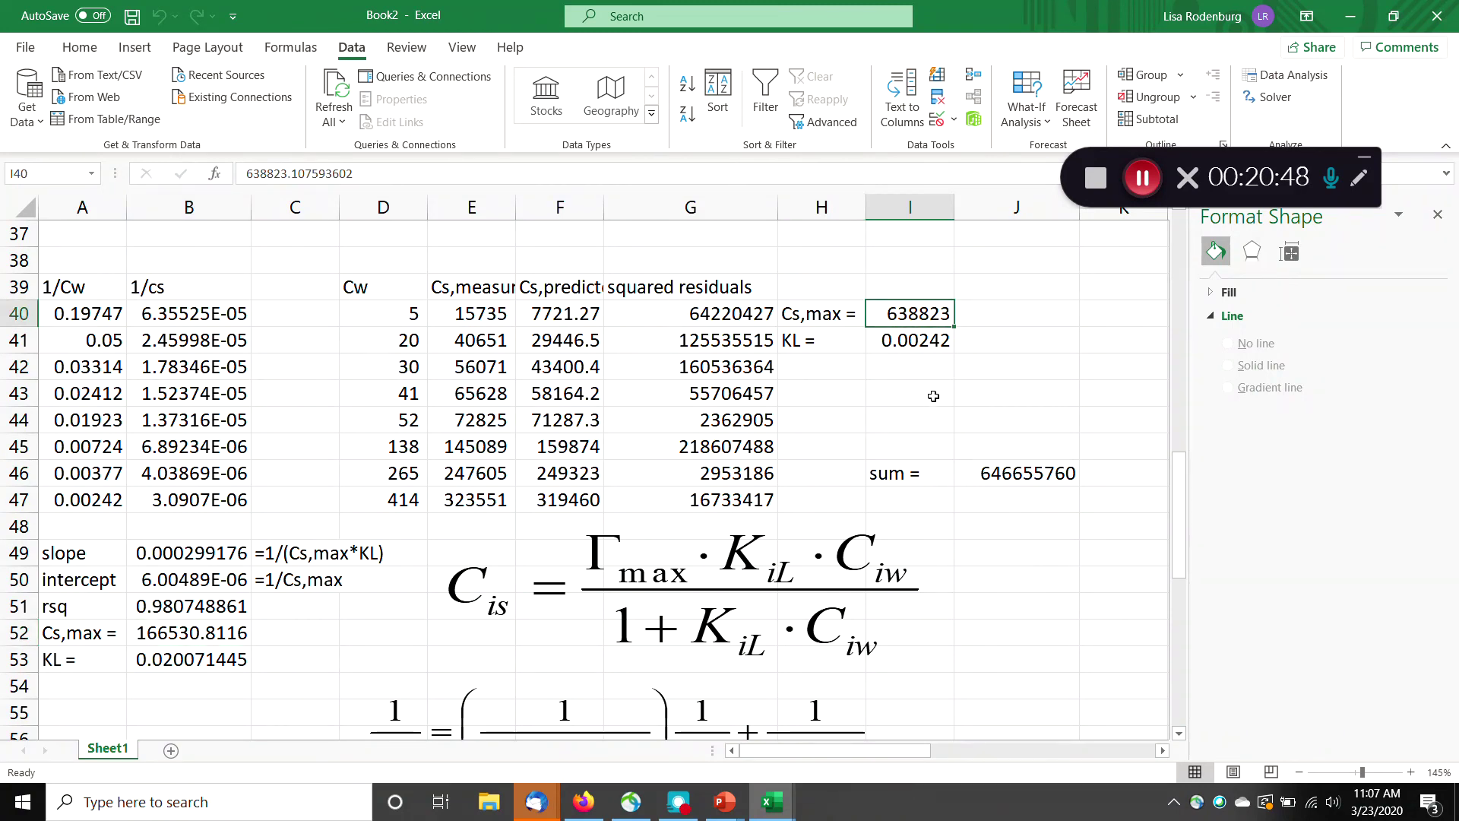
click(917, 344)
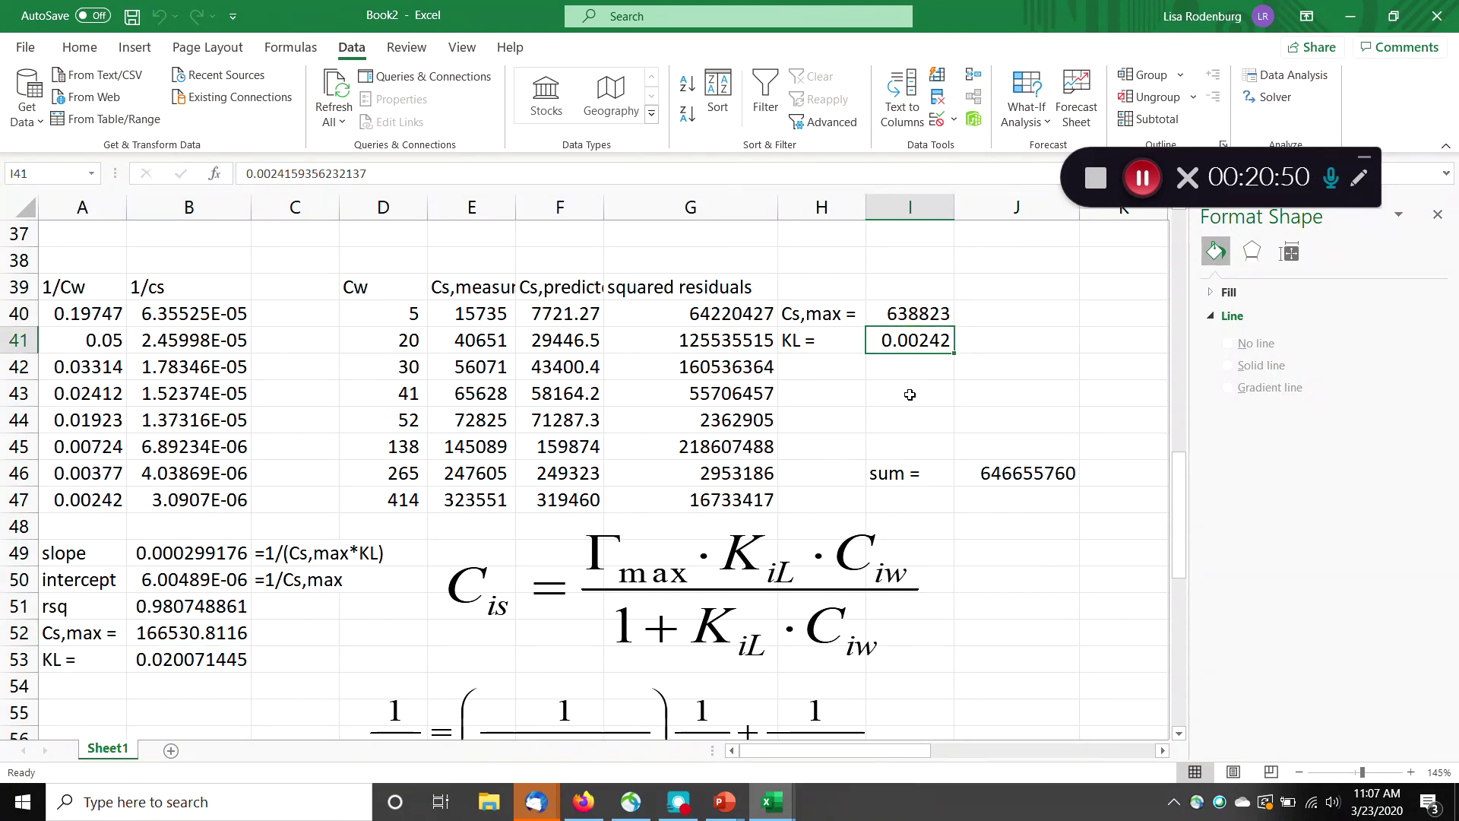
click(914, 391)
click(831, 454)
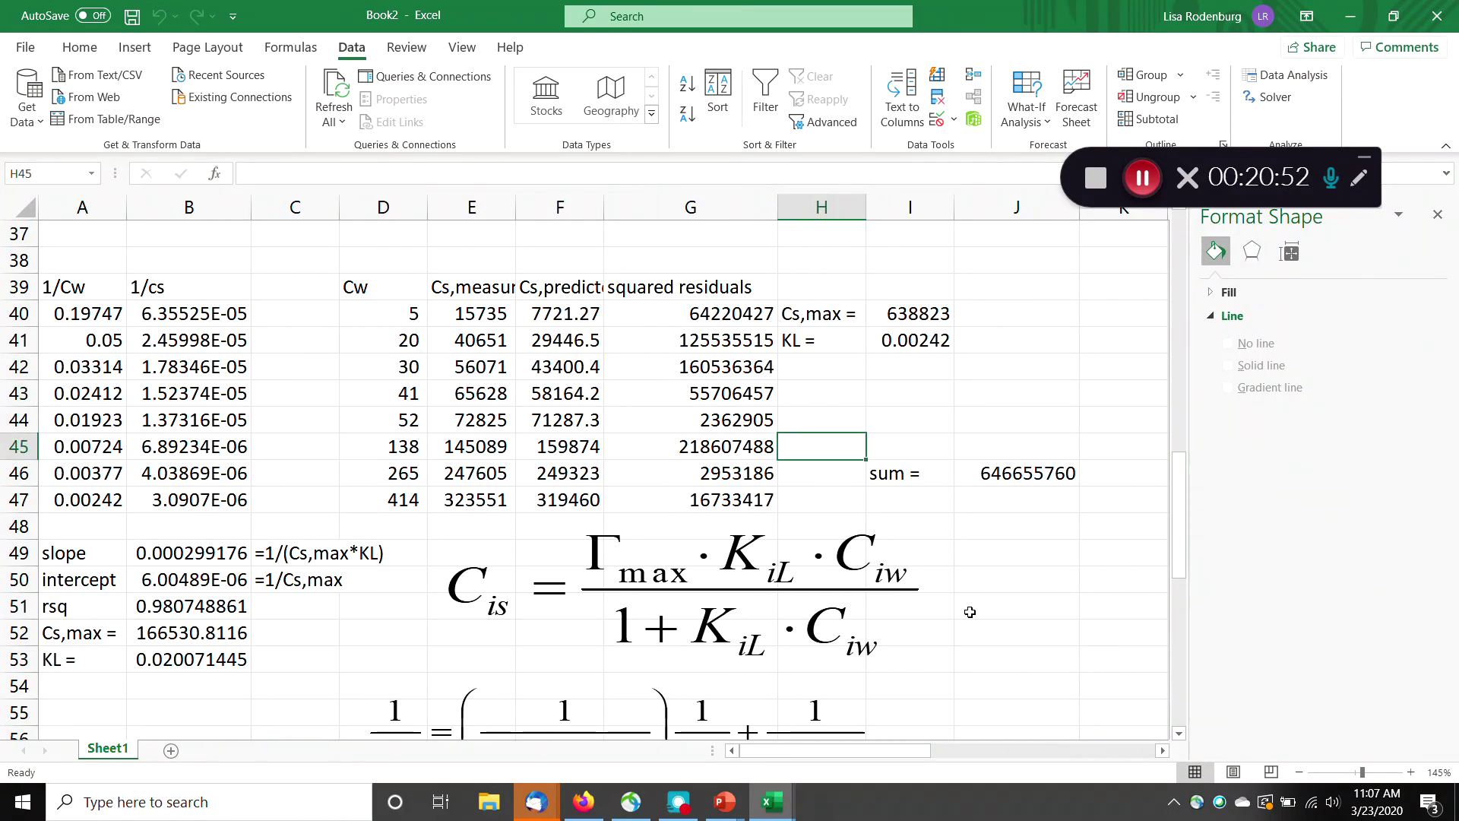
click(1161, 753)
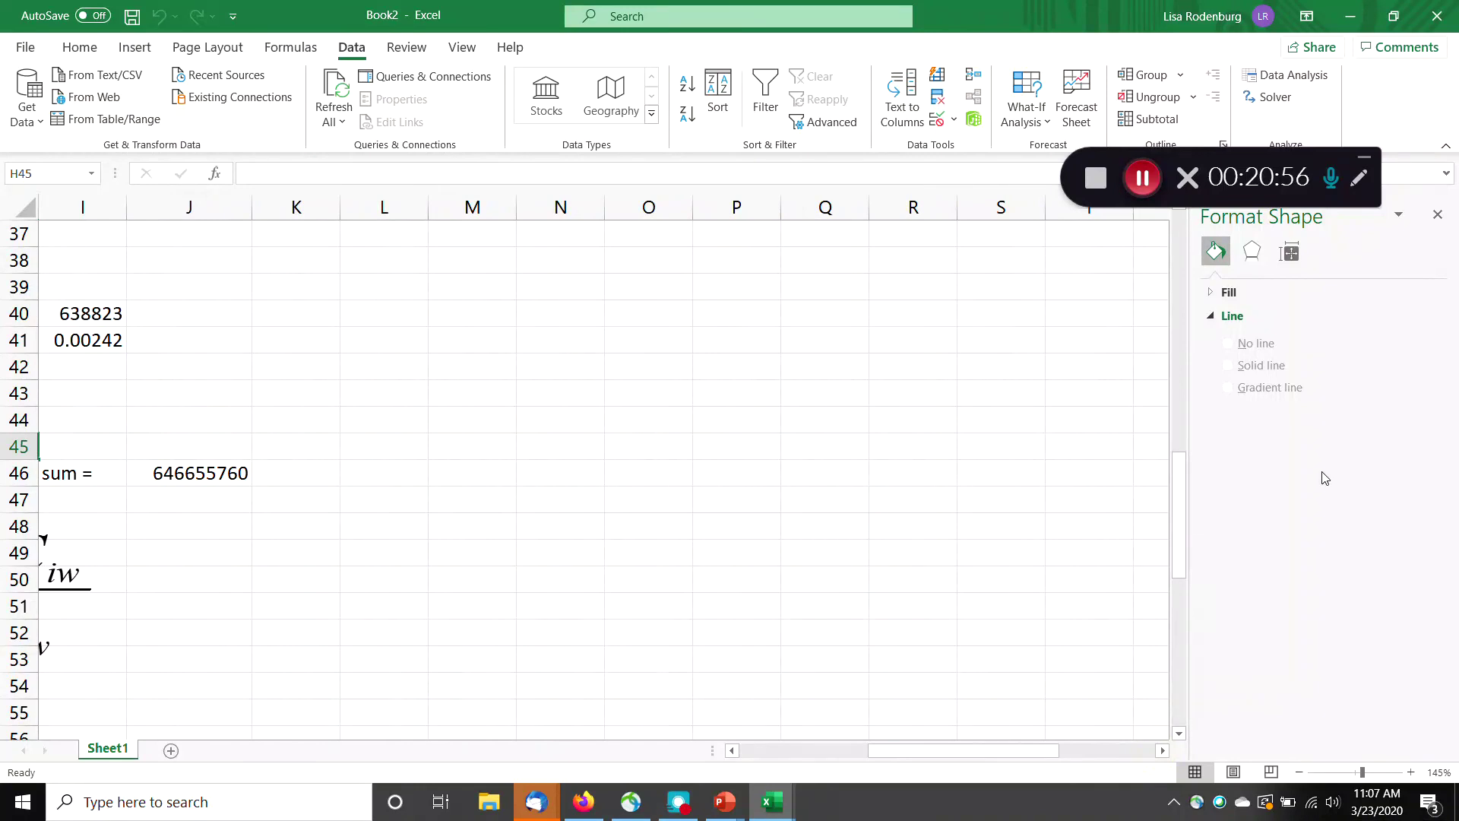
Close the shape formatting options and move the nonlinear Langmuir chart up beside its data table, starting around row 34.
click(1438, 215)
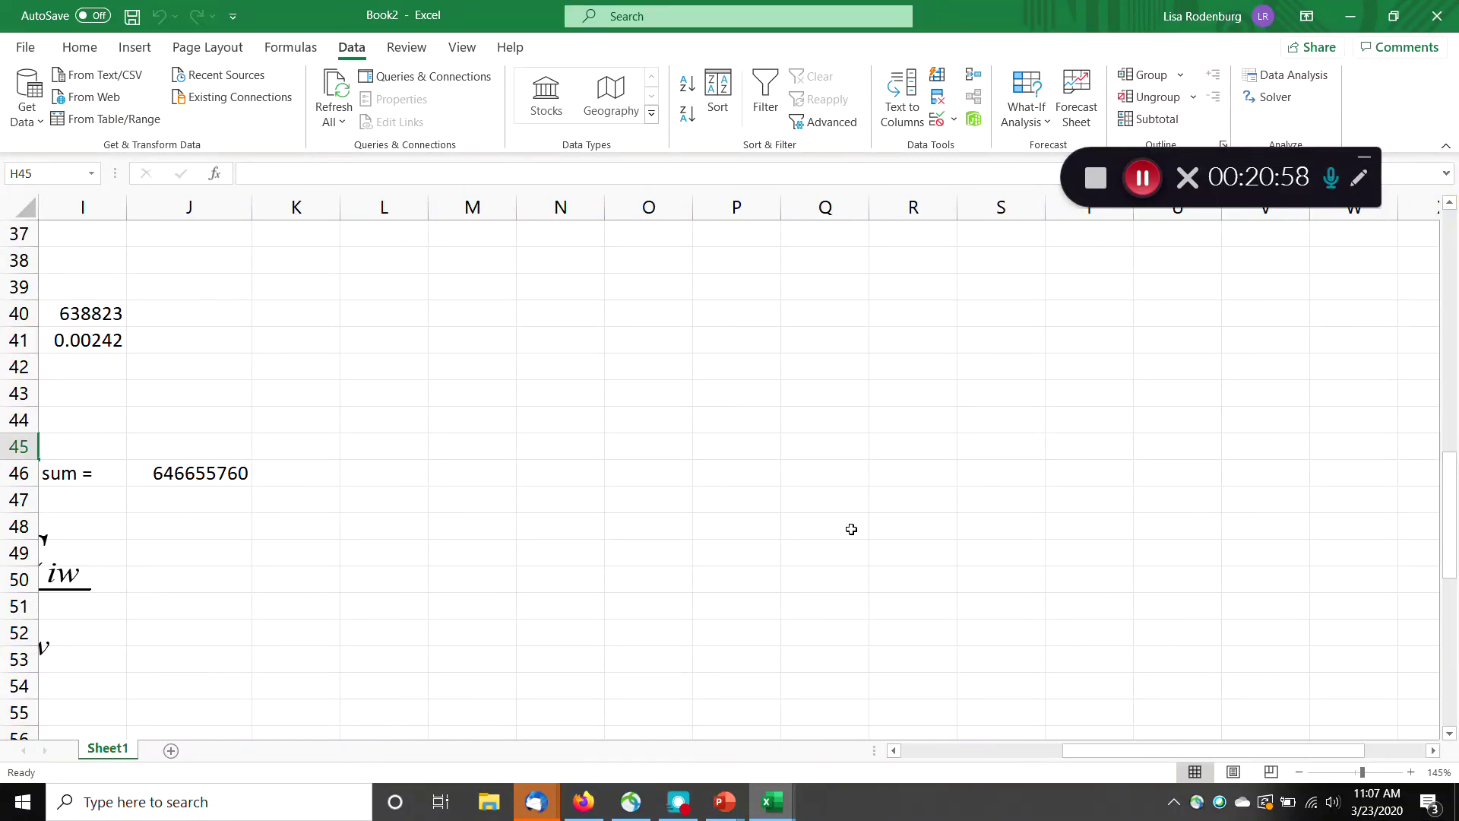
scroll(723, 492, down, 5)
drag(453, 465, 319, 288)
scroll(325, 288, up, 4)
drag(378, 589, 358, 287)
scroll(359, 288, up, 4)
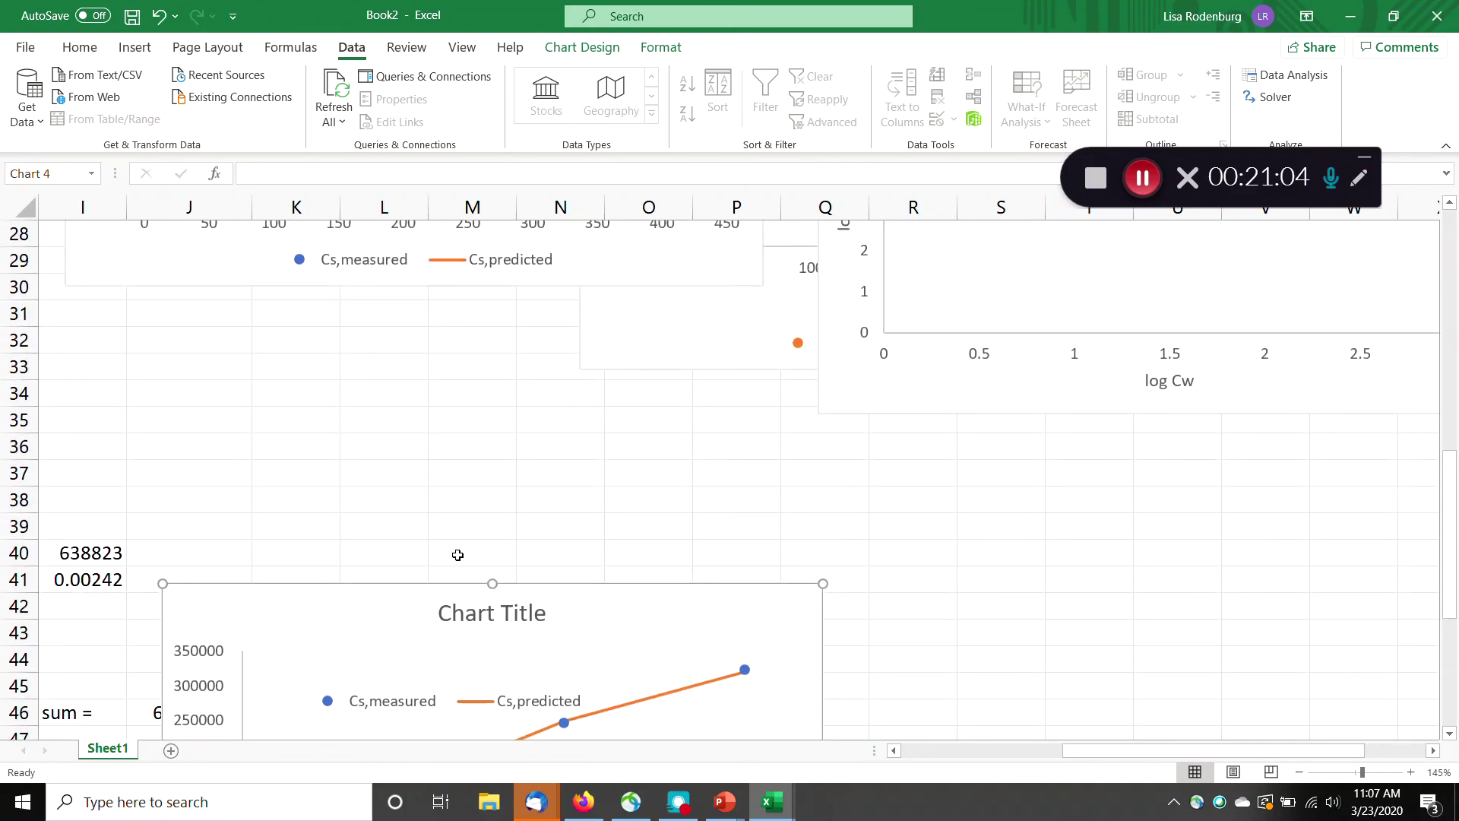
drag(368, 582, 361, 420)
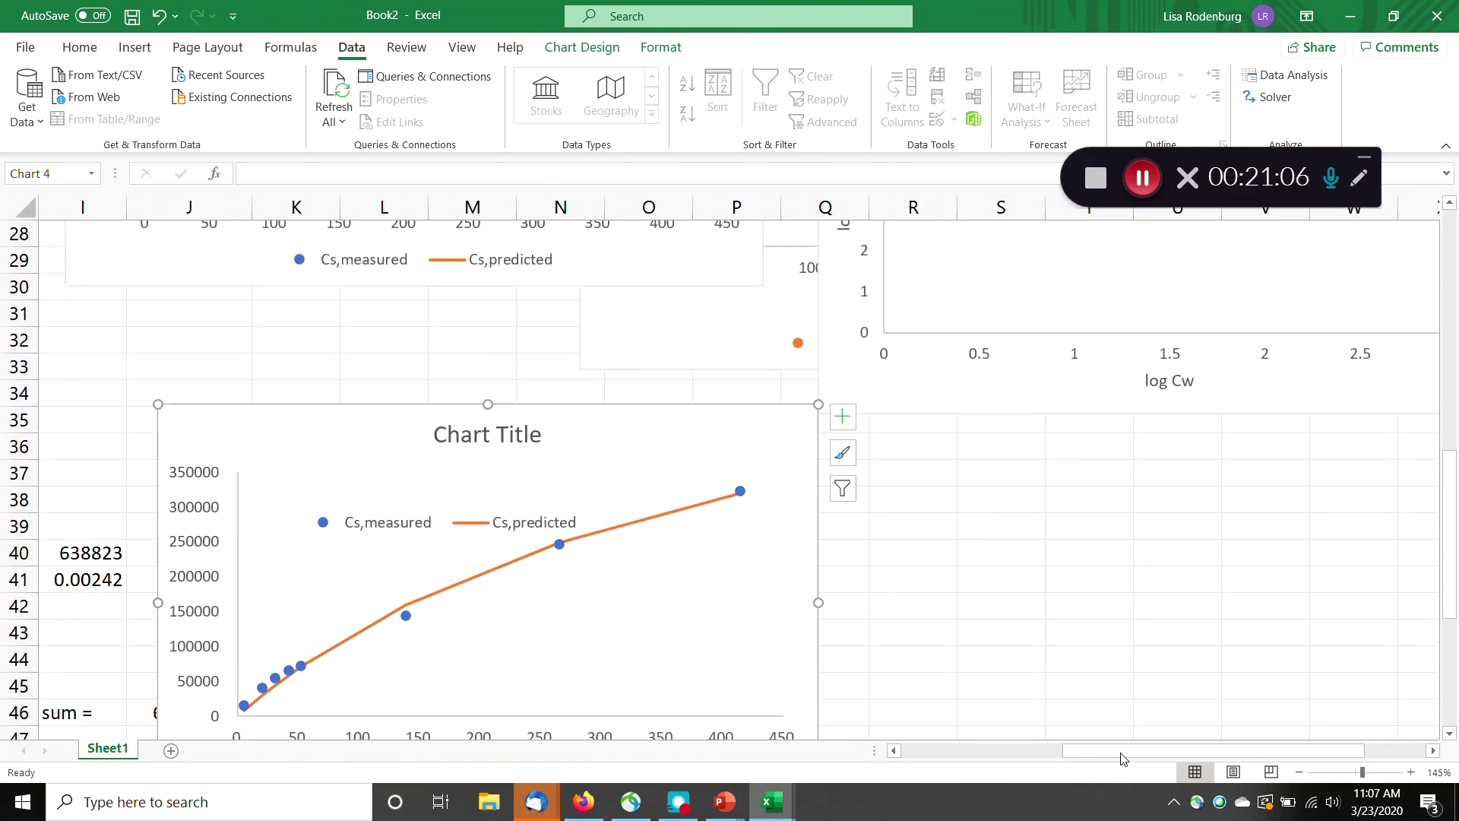
scroll(1120, 757, left, 6)
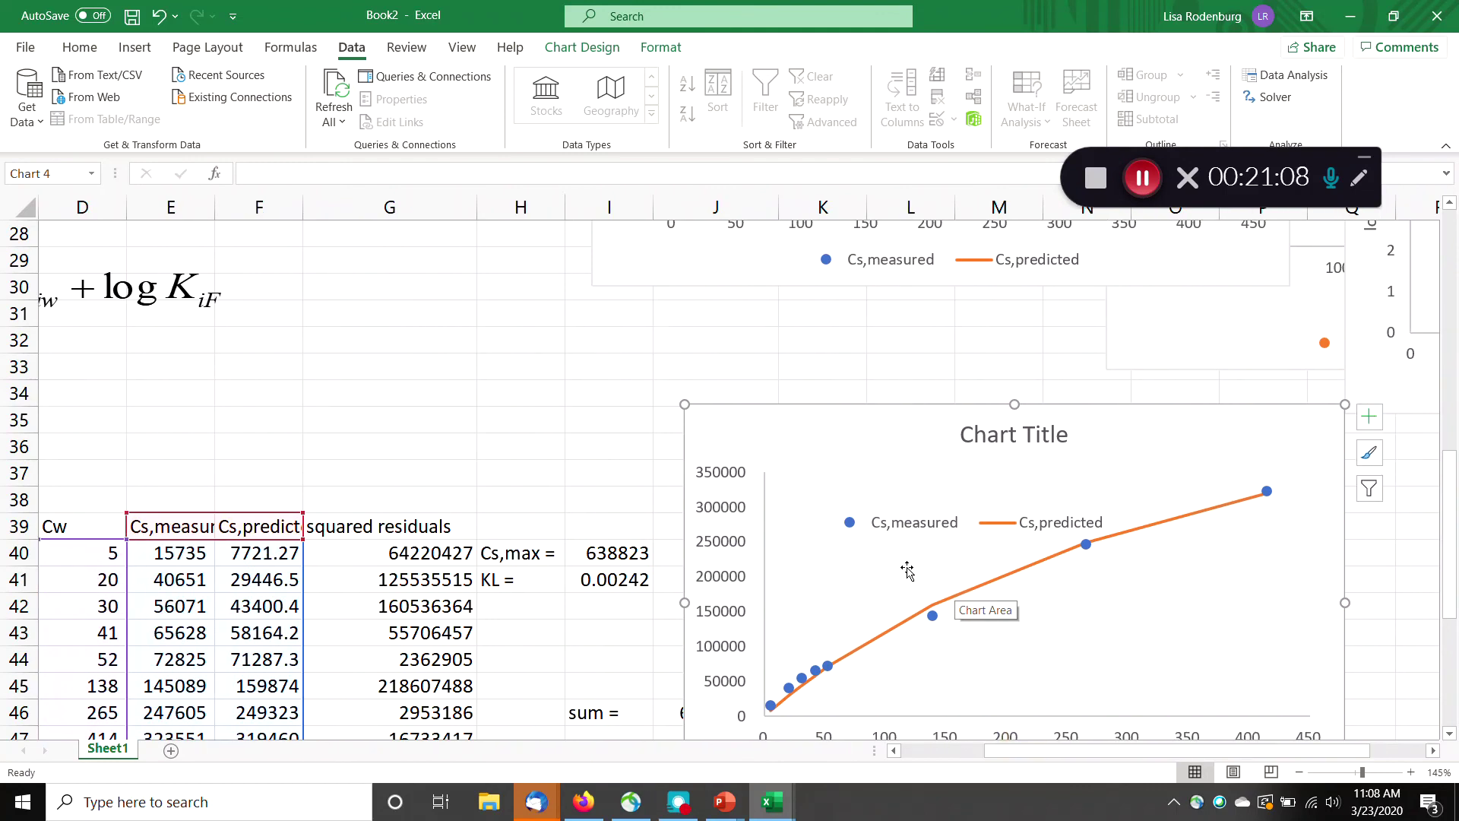
Check the Langmuir chart's measured and predicted series against their data, and move the chart clear of the squared-residual sum in column J.
click(930, 615)
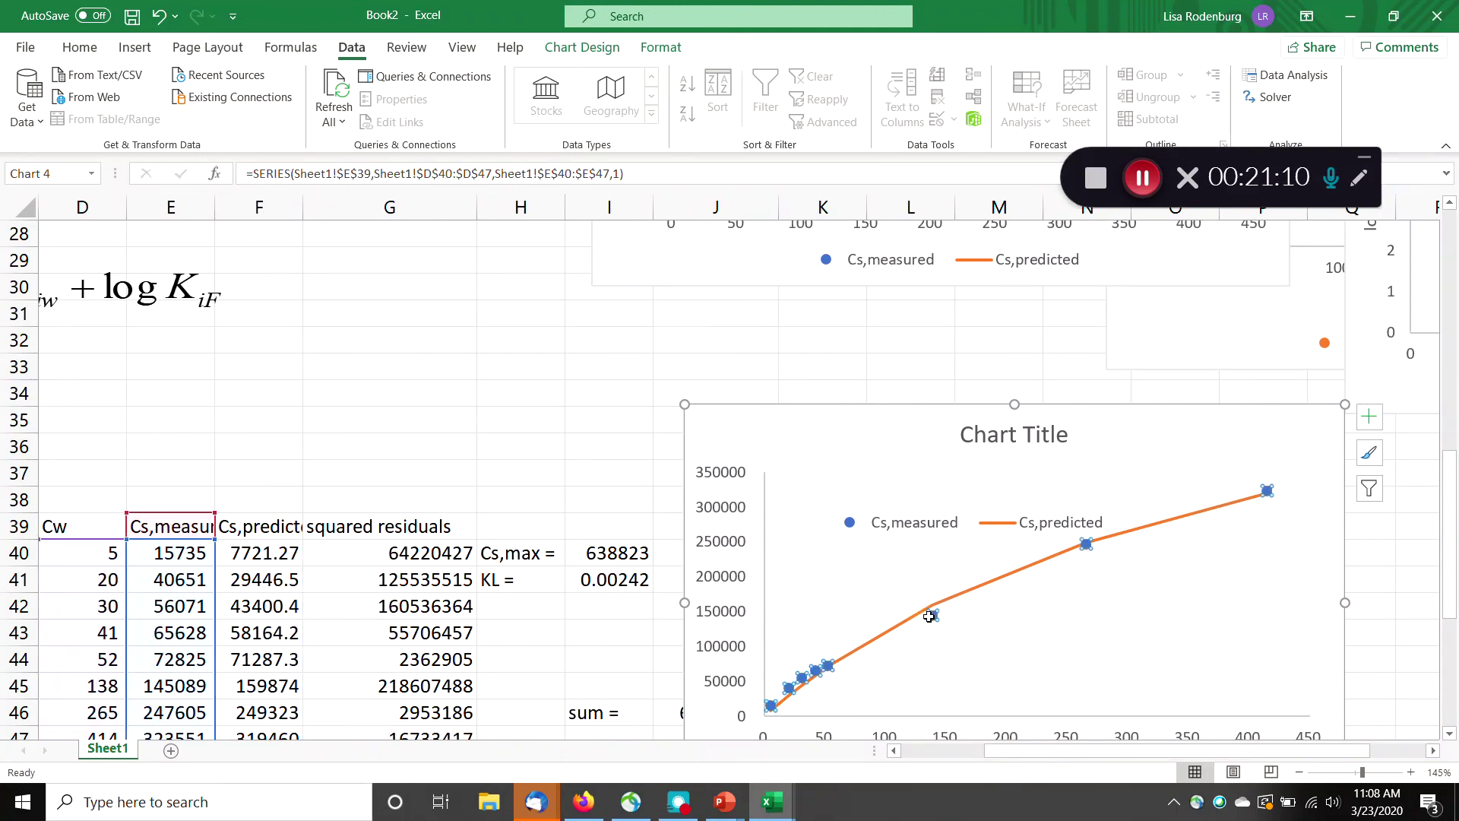
click(953, 604)
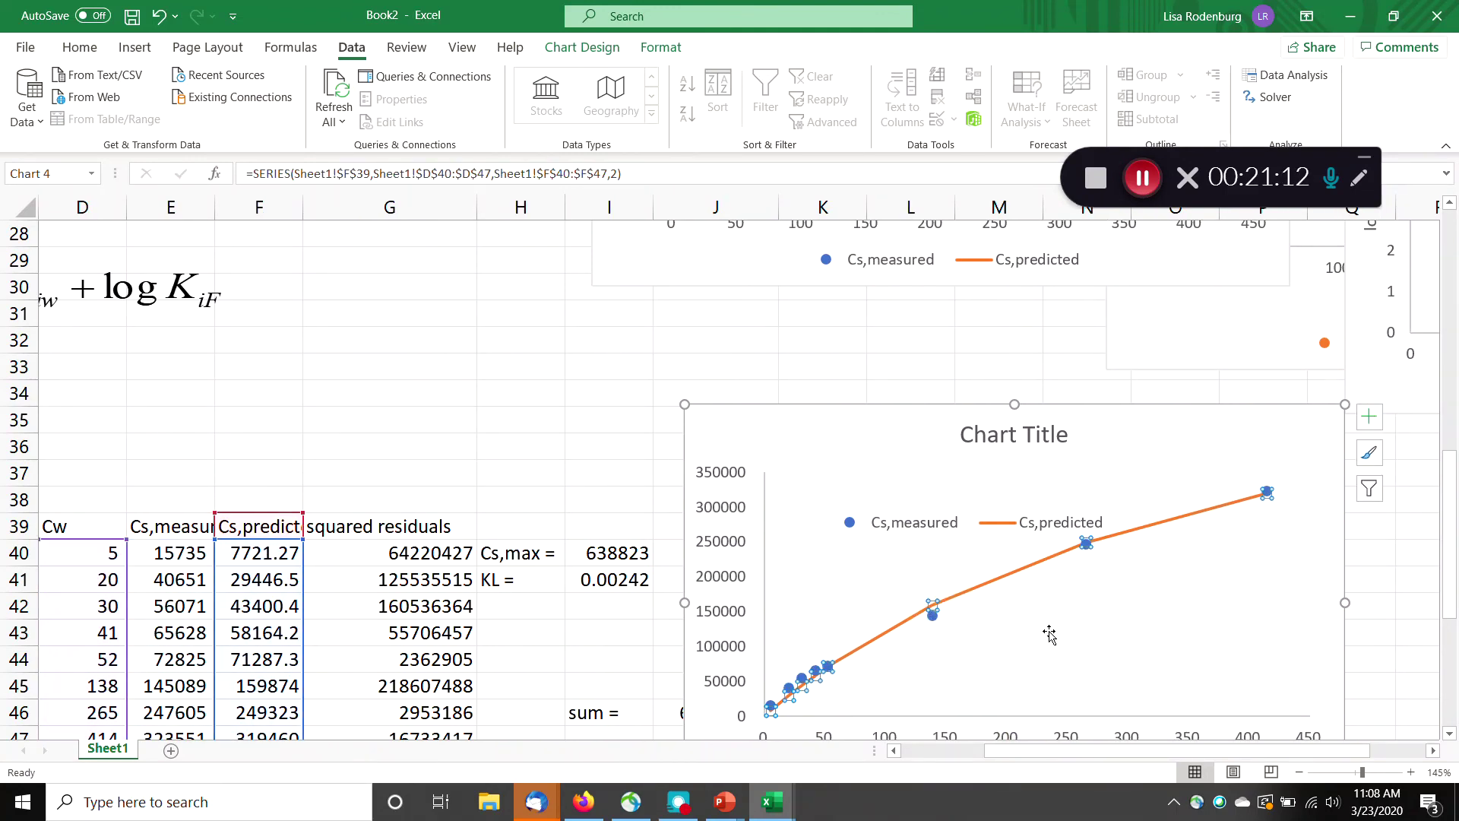
scroll(1037, 629, down, 2)
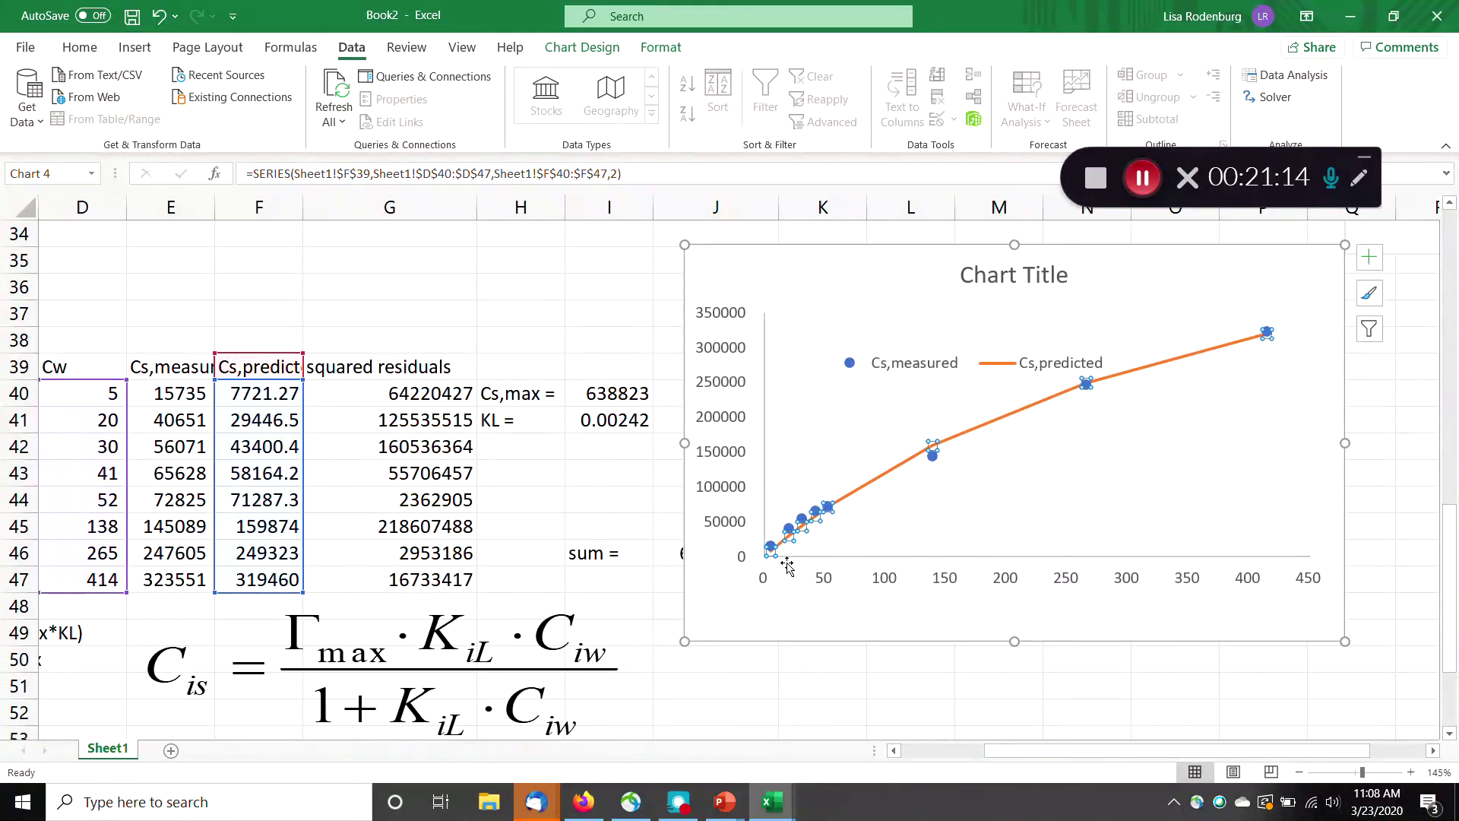
click(595, 475)
drag(695, 260, 813, 290)
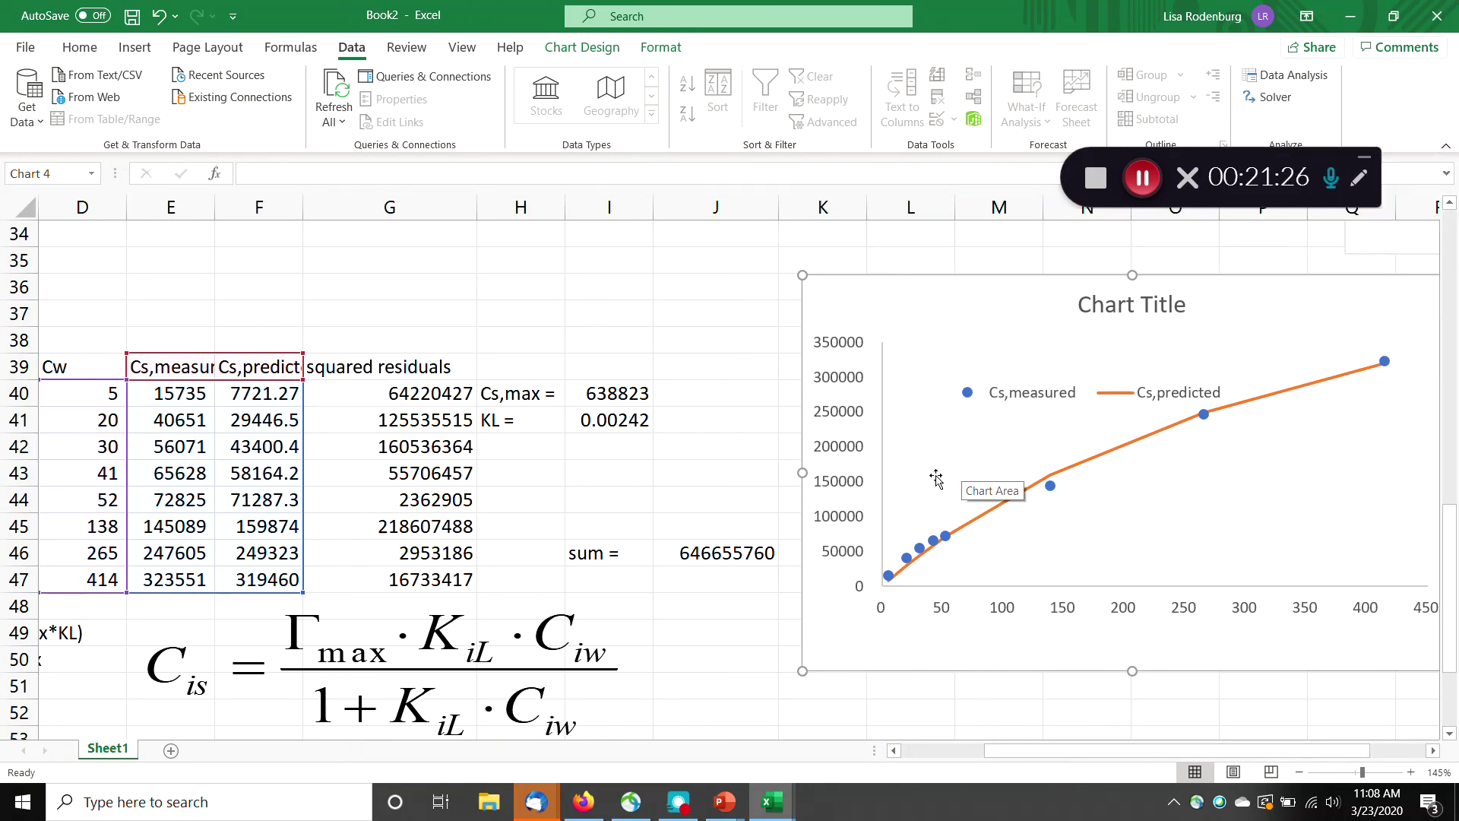
click(699, 467)
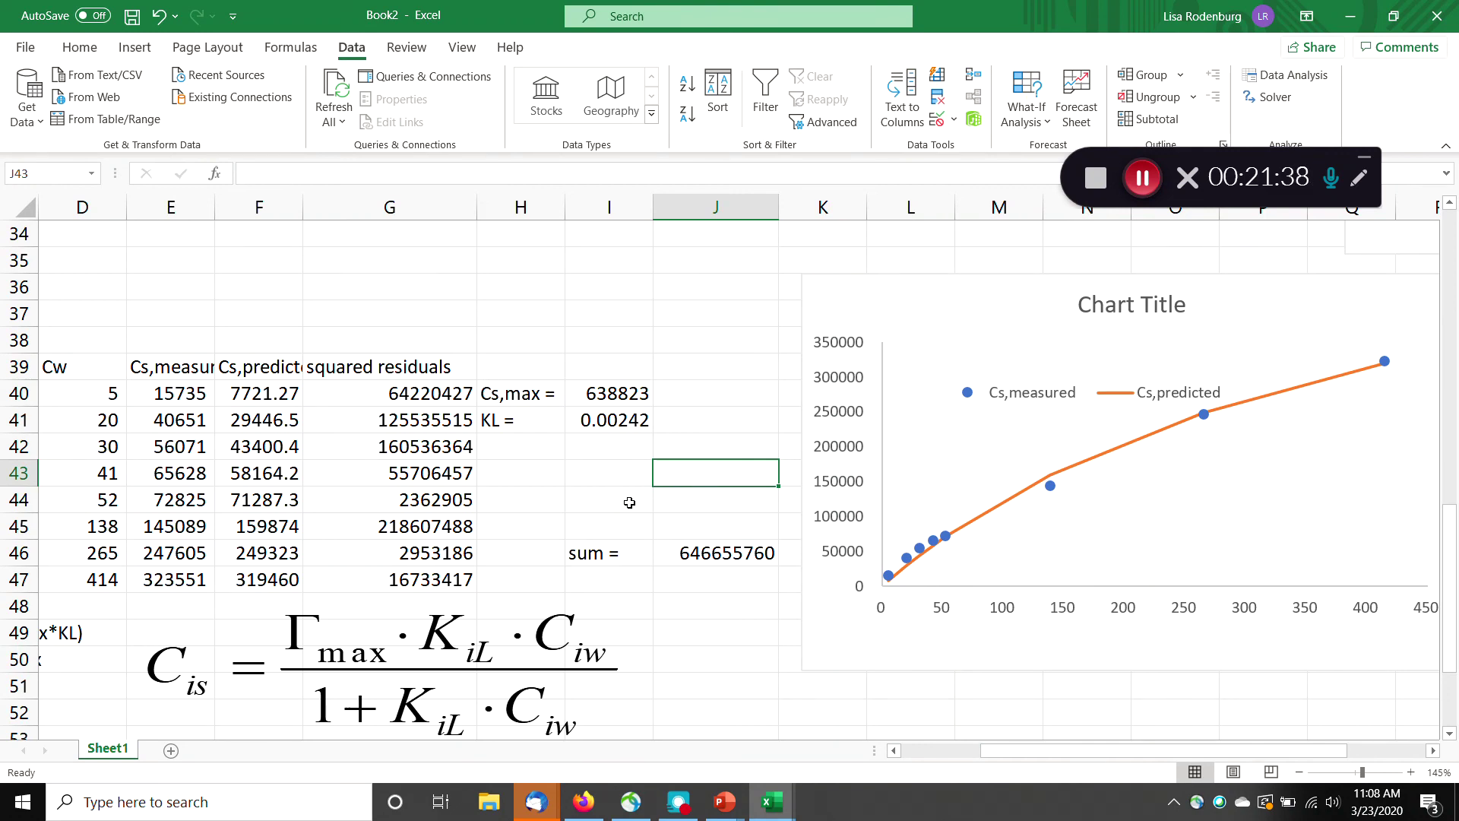
Move the Freundlich isotherm chart closer to its data and place the linear Sorption isotherm chart beside the raw data table in rows 2 to 15.
drag(603, 495, 8, 340)
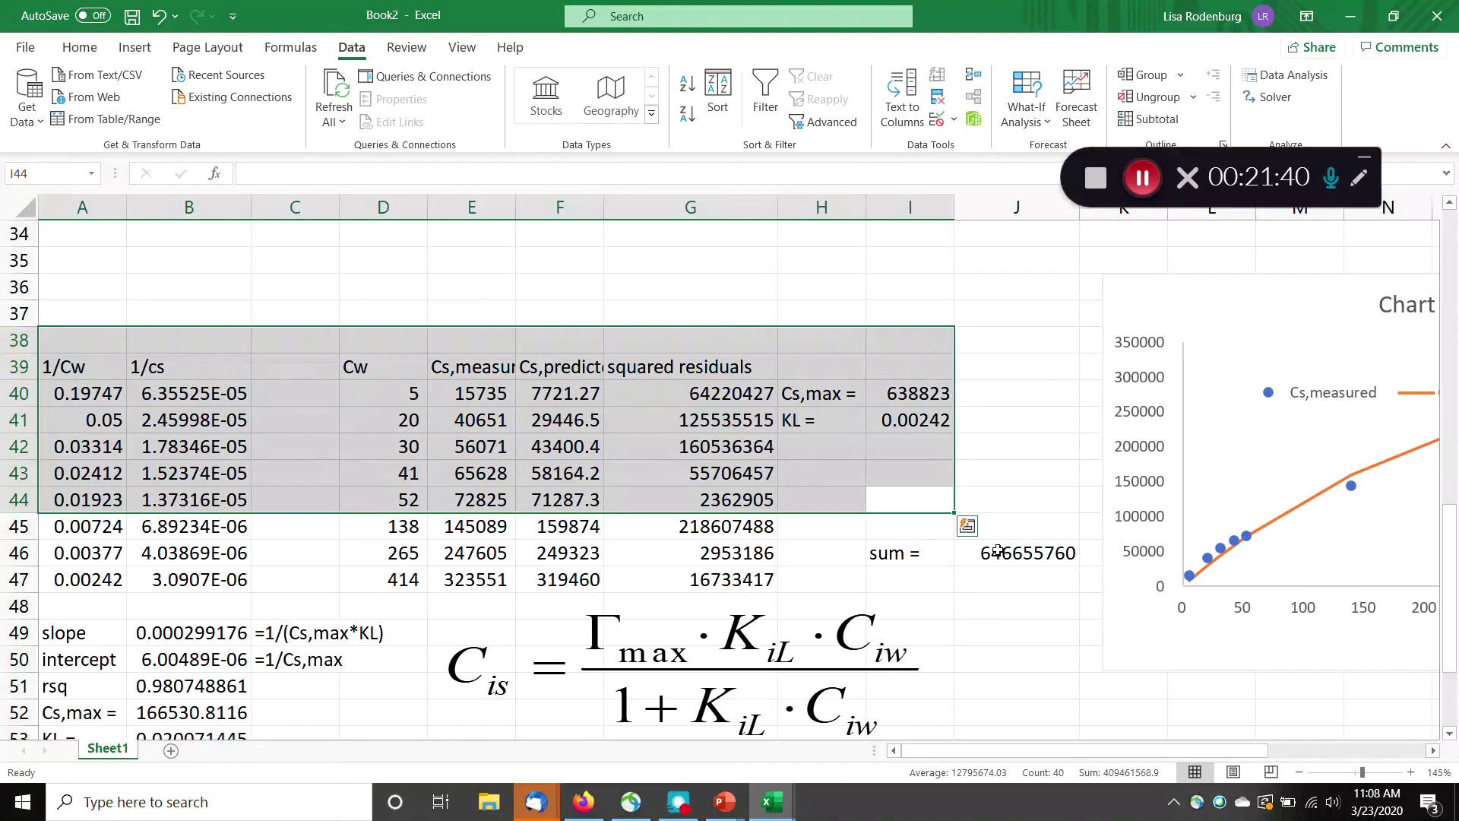
scroll(981, 534, up, 11)
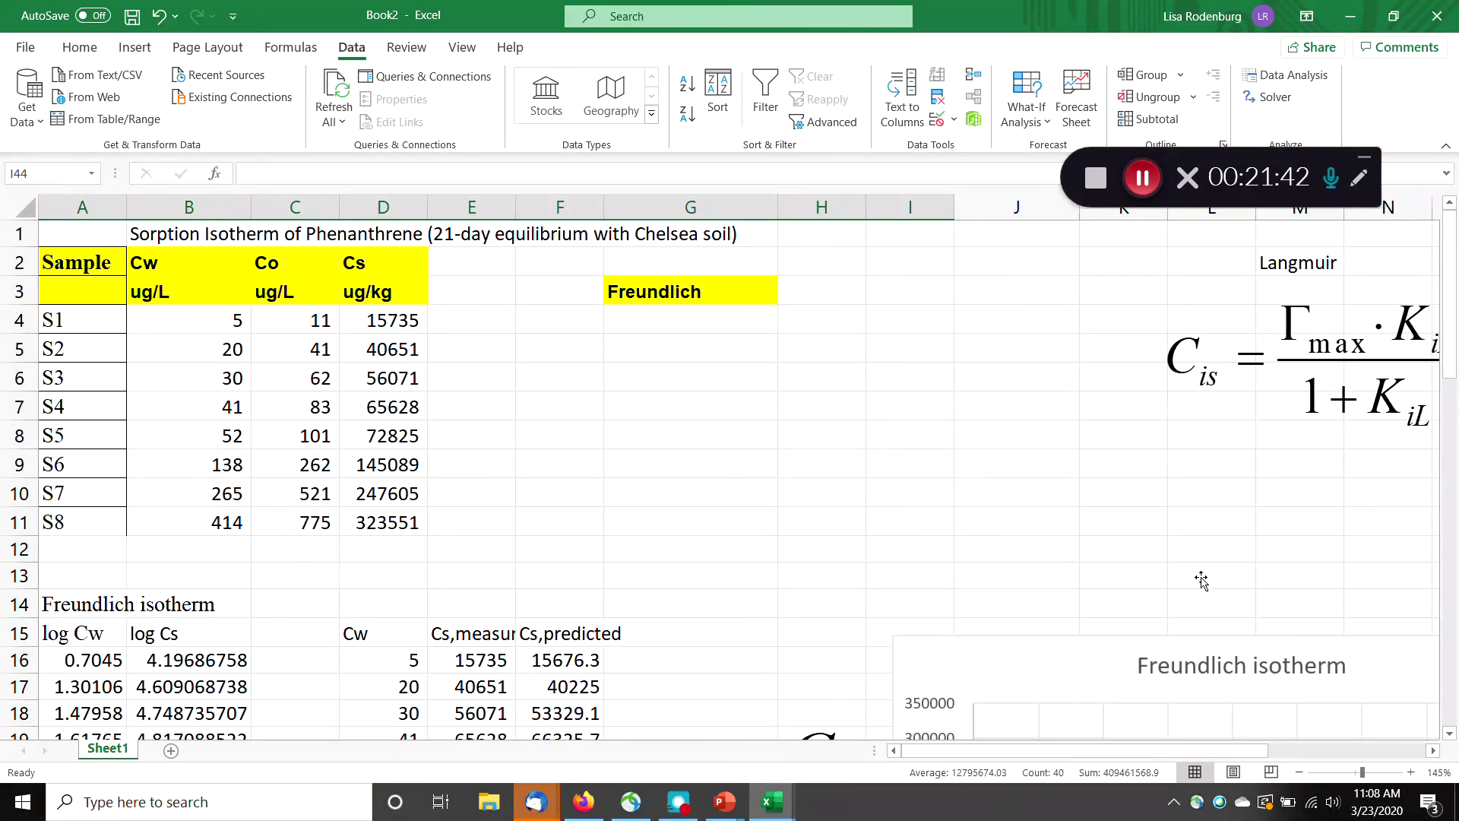
scroll(1201, 579, down, 2)
drag(1202, 580, 748, 613)
drag(1432, 567, 475, 269)
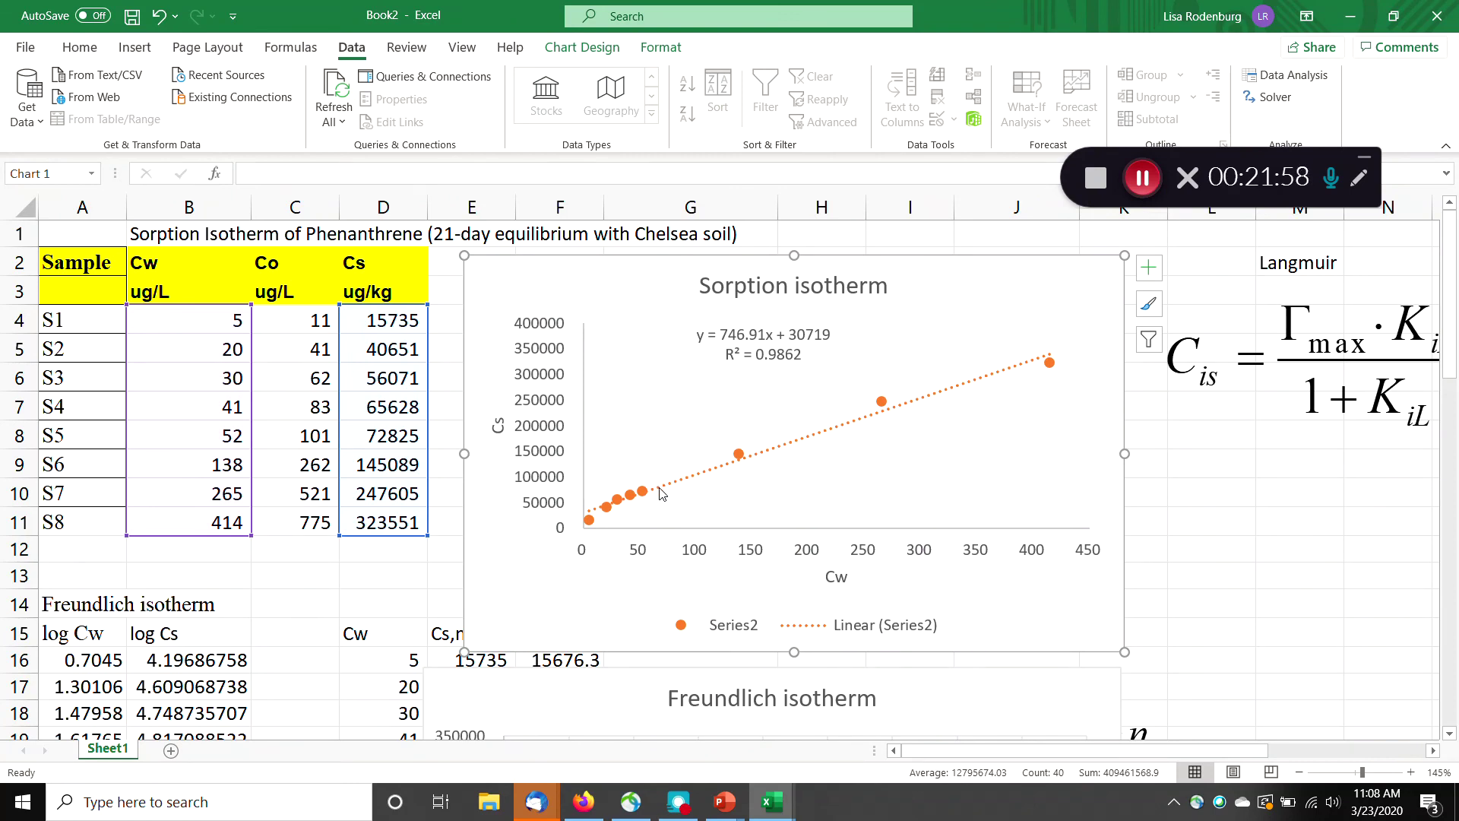
Compare the linear trendline's fit with the Langmuir regression results and the Freundlich isotherm chart.
mouse_move(1051, 366)
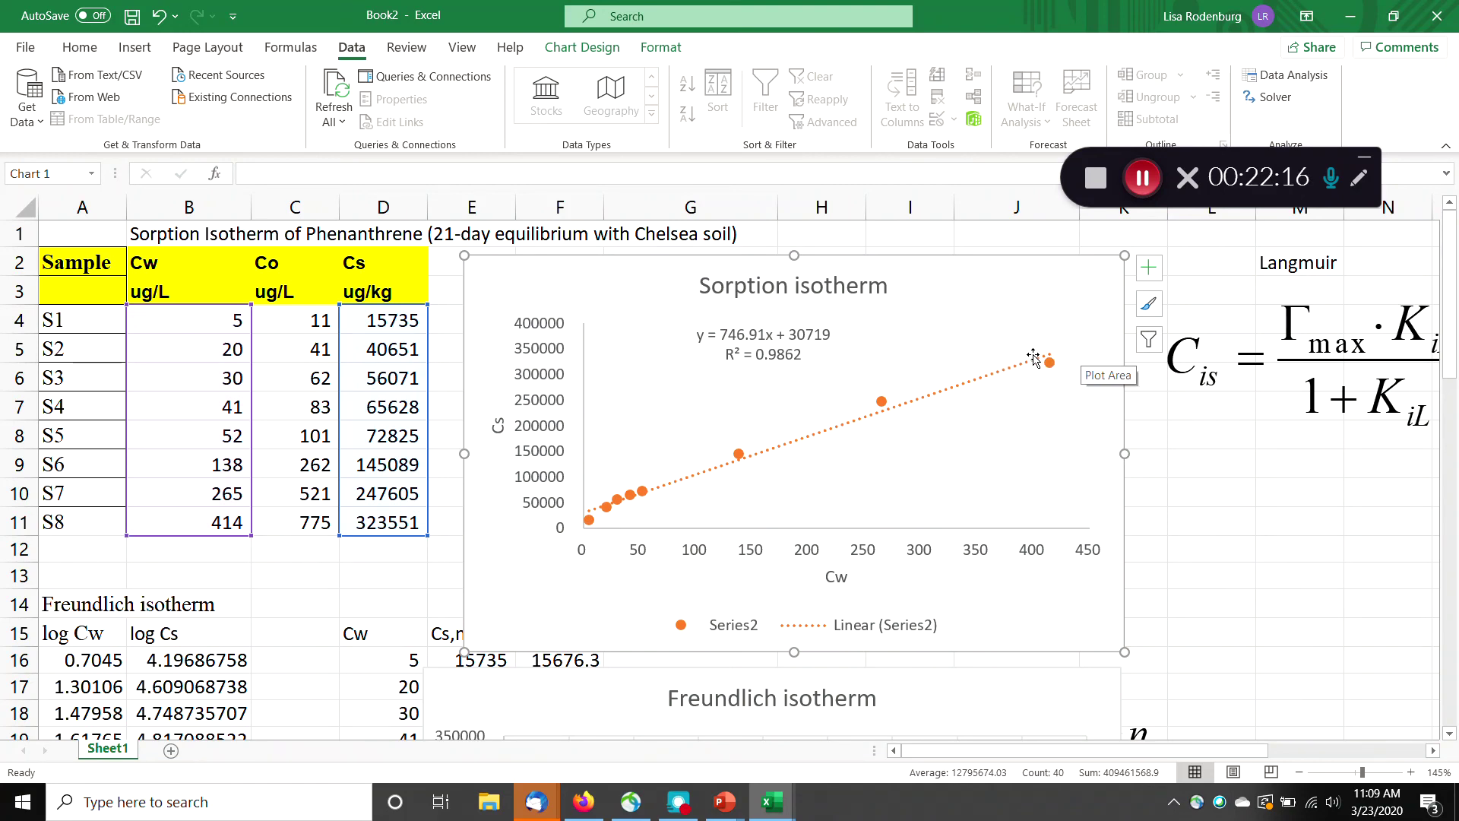
scroll(1071, 395, down, 6)
scroll(790, 484, down, 8)
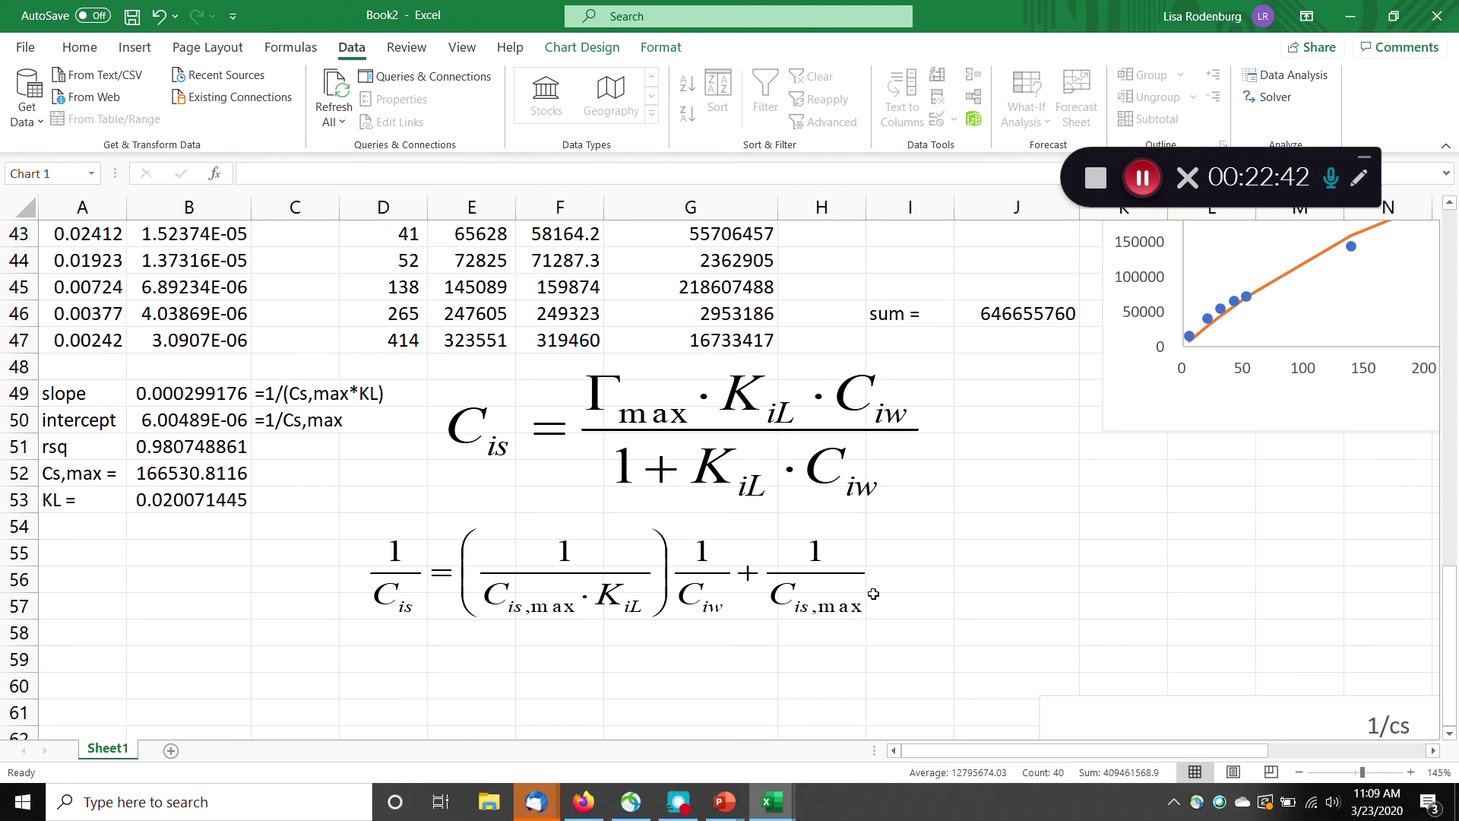
scroll(874, 593, up, 4)
scroll(873, 593, up, 6)
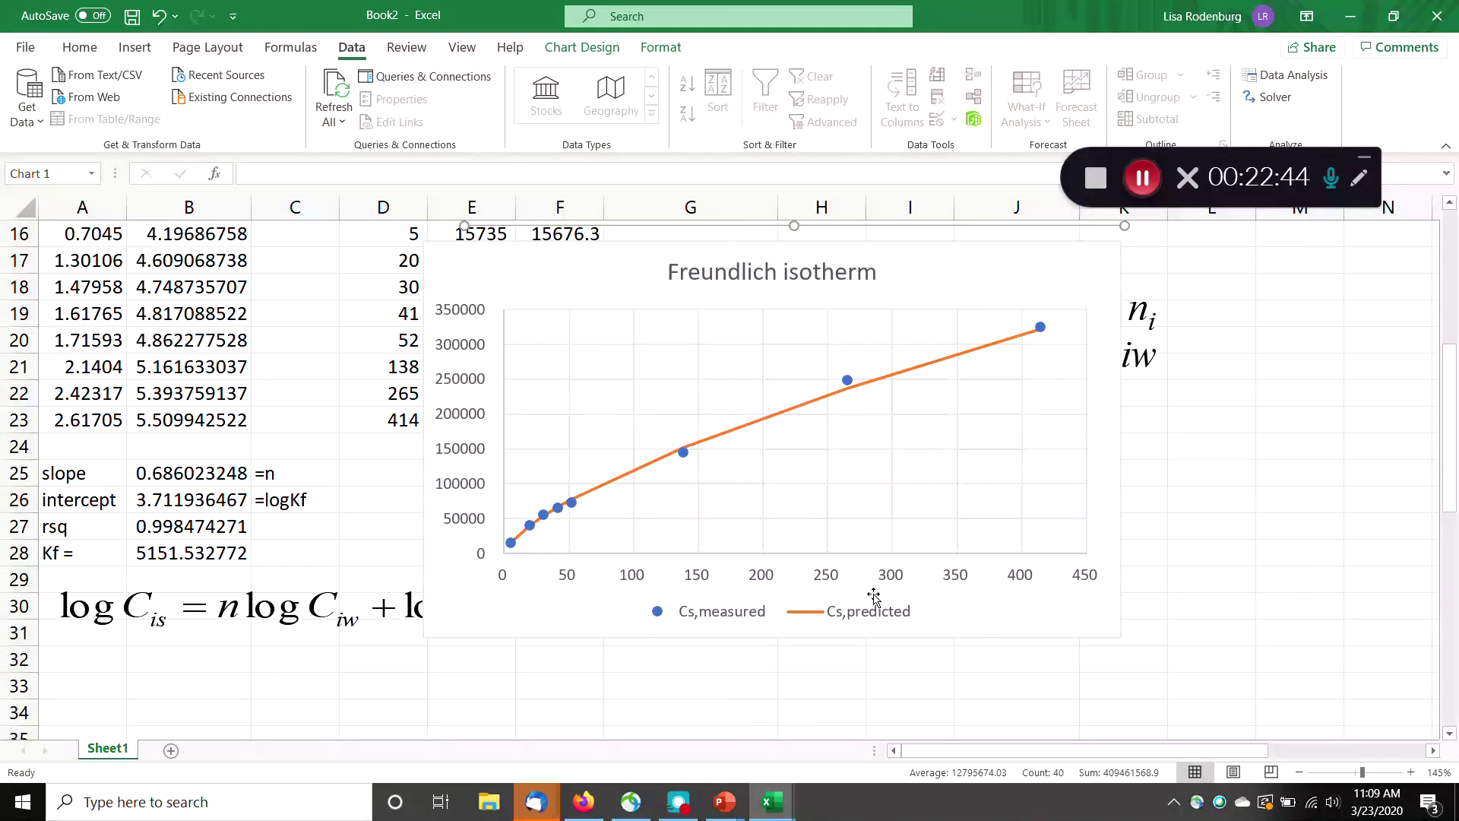